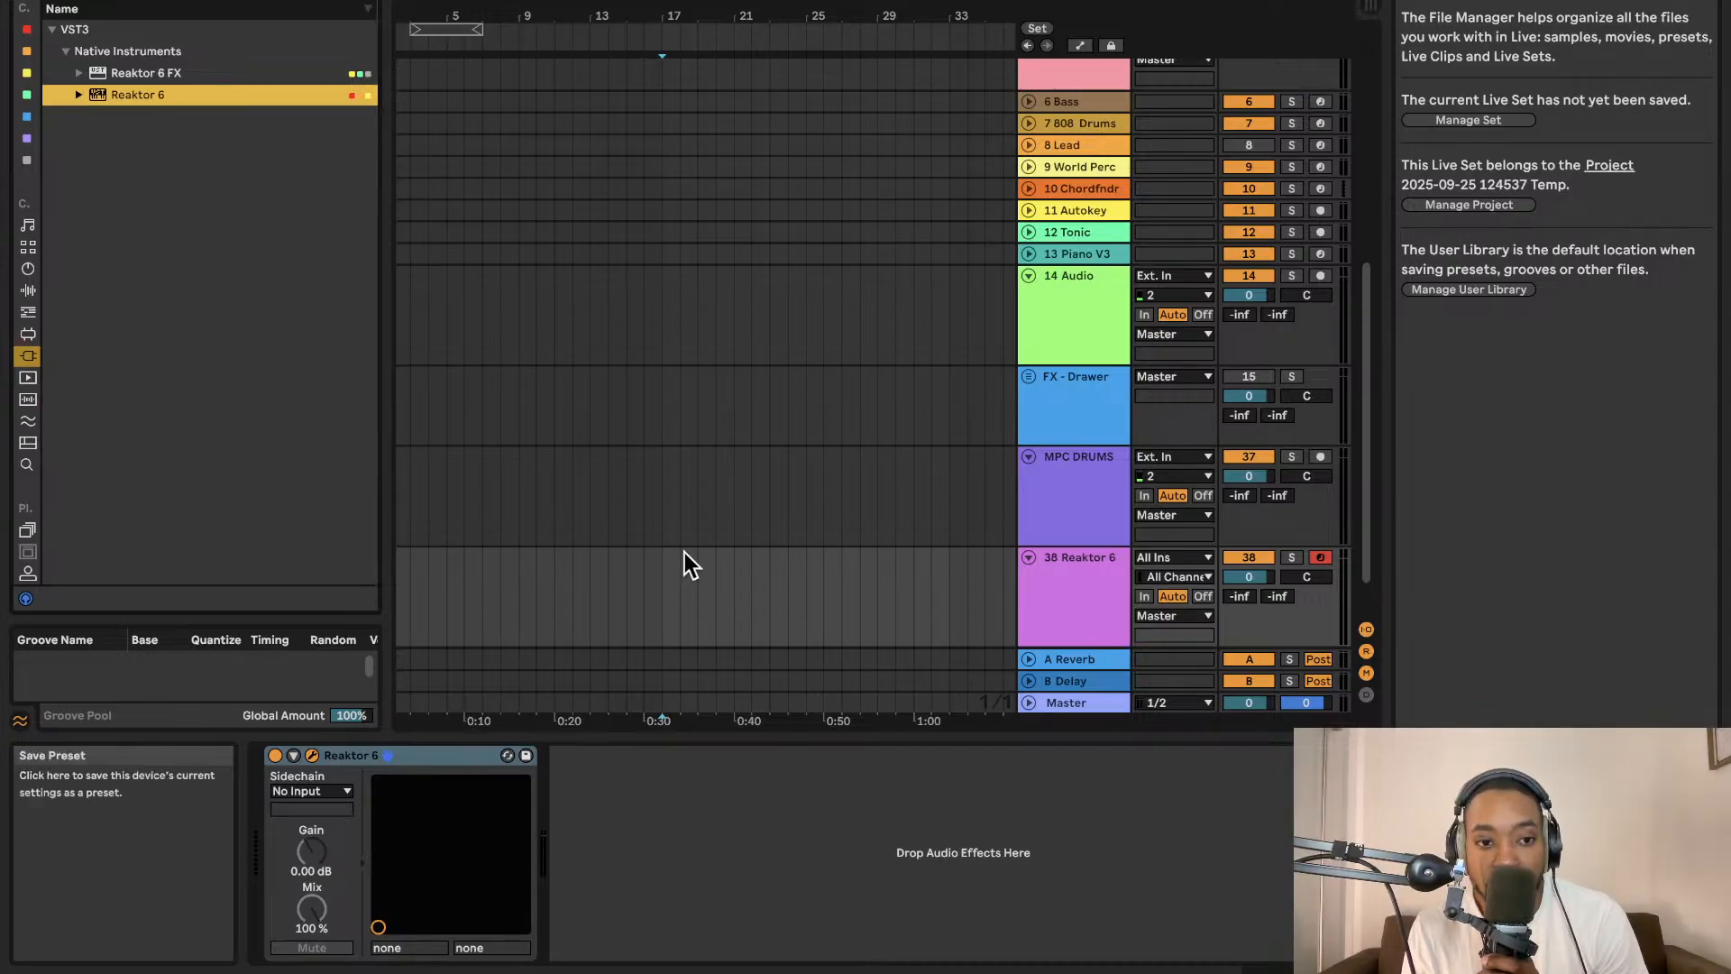
Open the Reaktor 6 editor and add the Bento Box Oscillator block to the structure.
{"action": "left_click", "coordinate": [312, 754]}
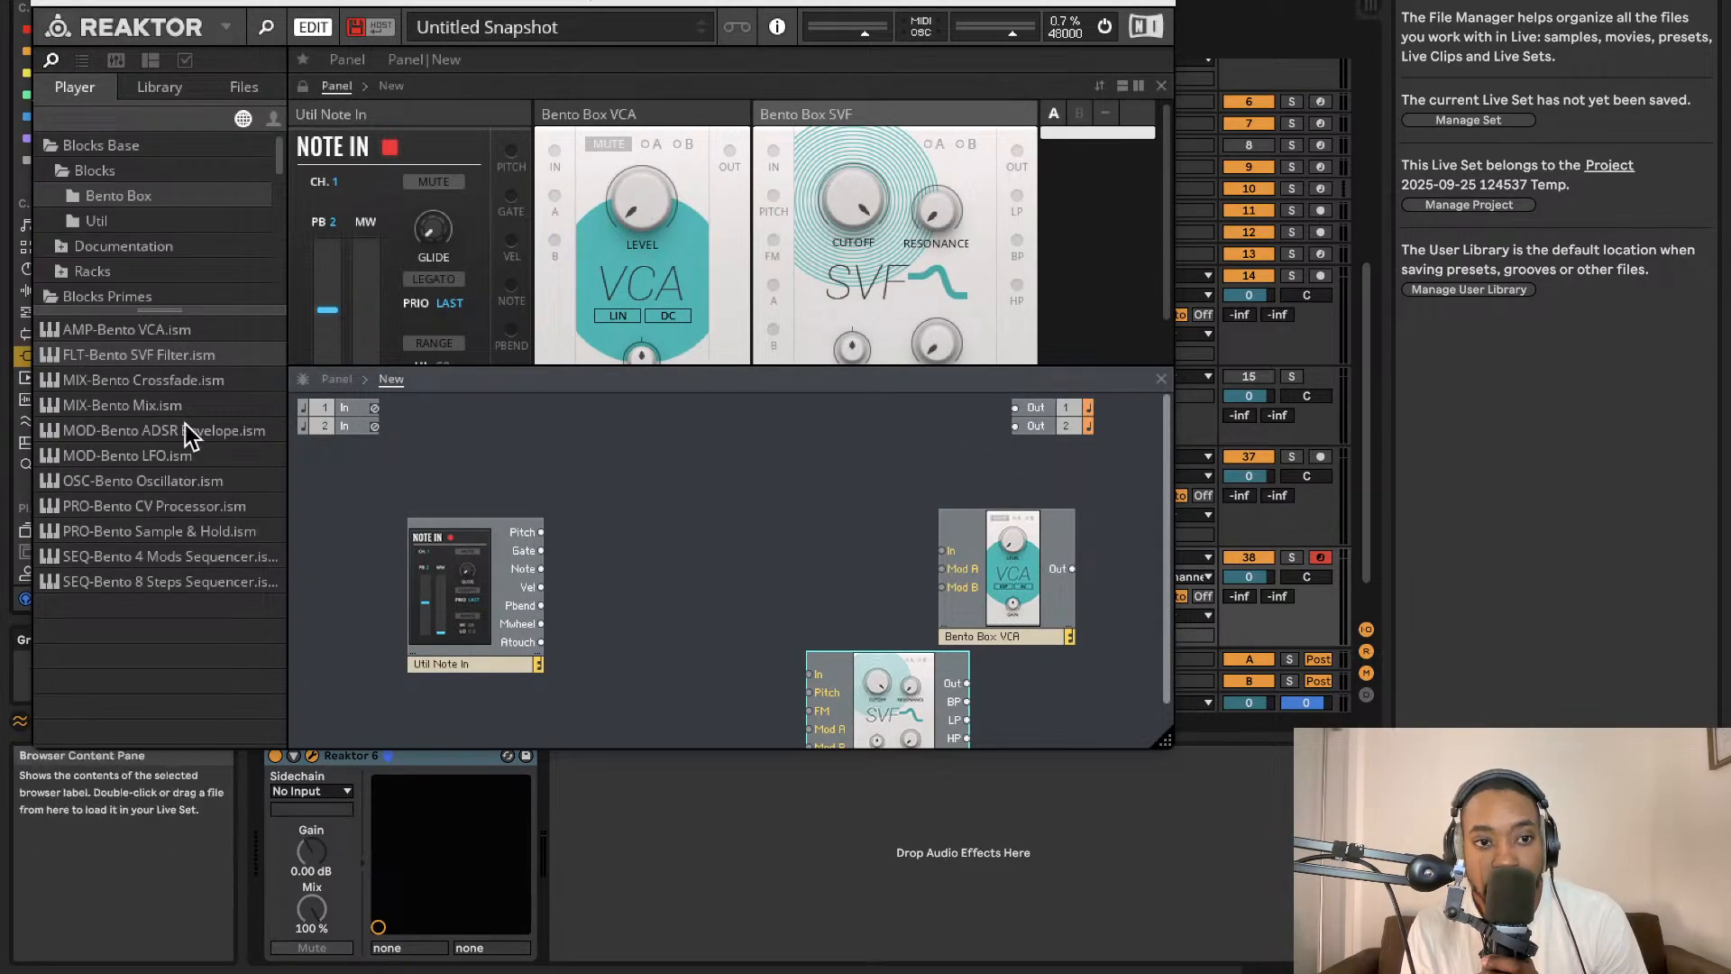
{"action": "left_click_drag", "start_coordinate": [166, 487], "coordinate": [685, 569]}
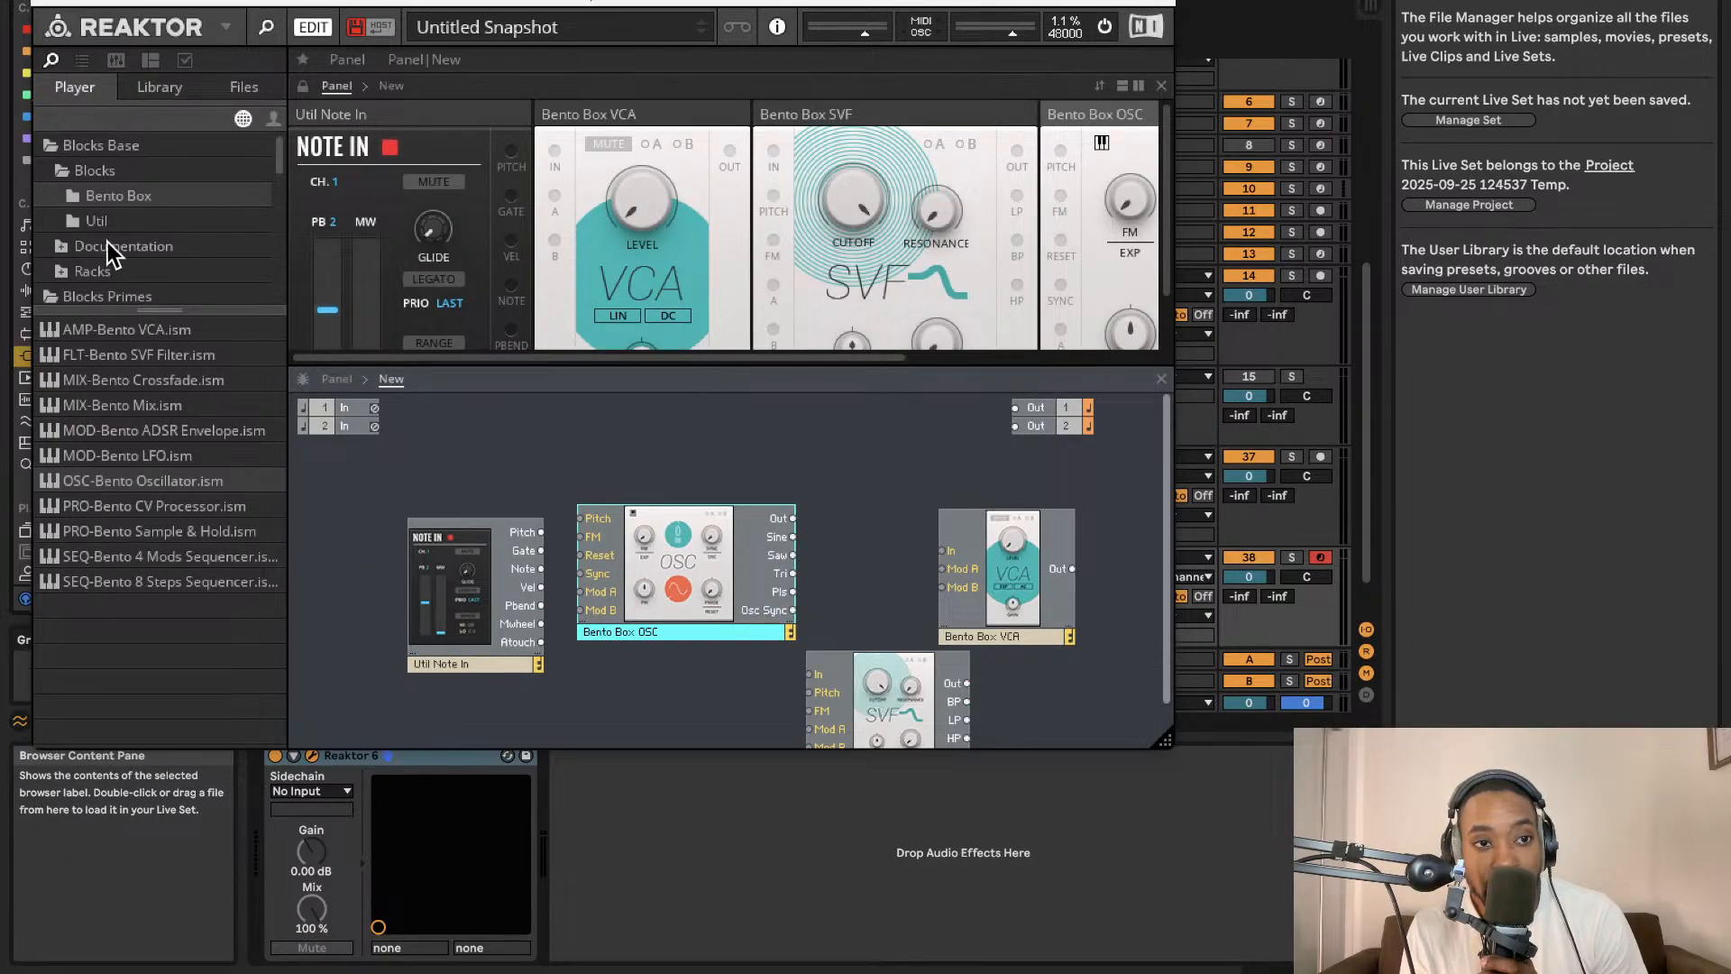
Add the Bento Box 8 Steps sequencer block to the structure below the oscillator.
{"action": "left_click", "coordinate": [98, 221]}
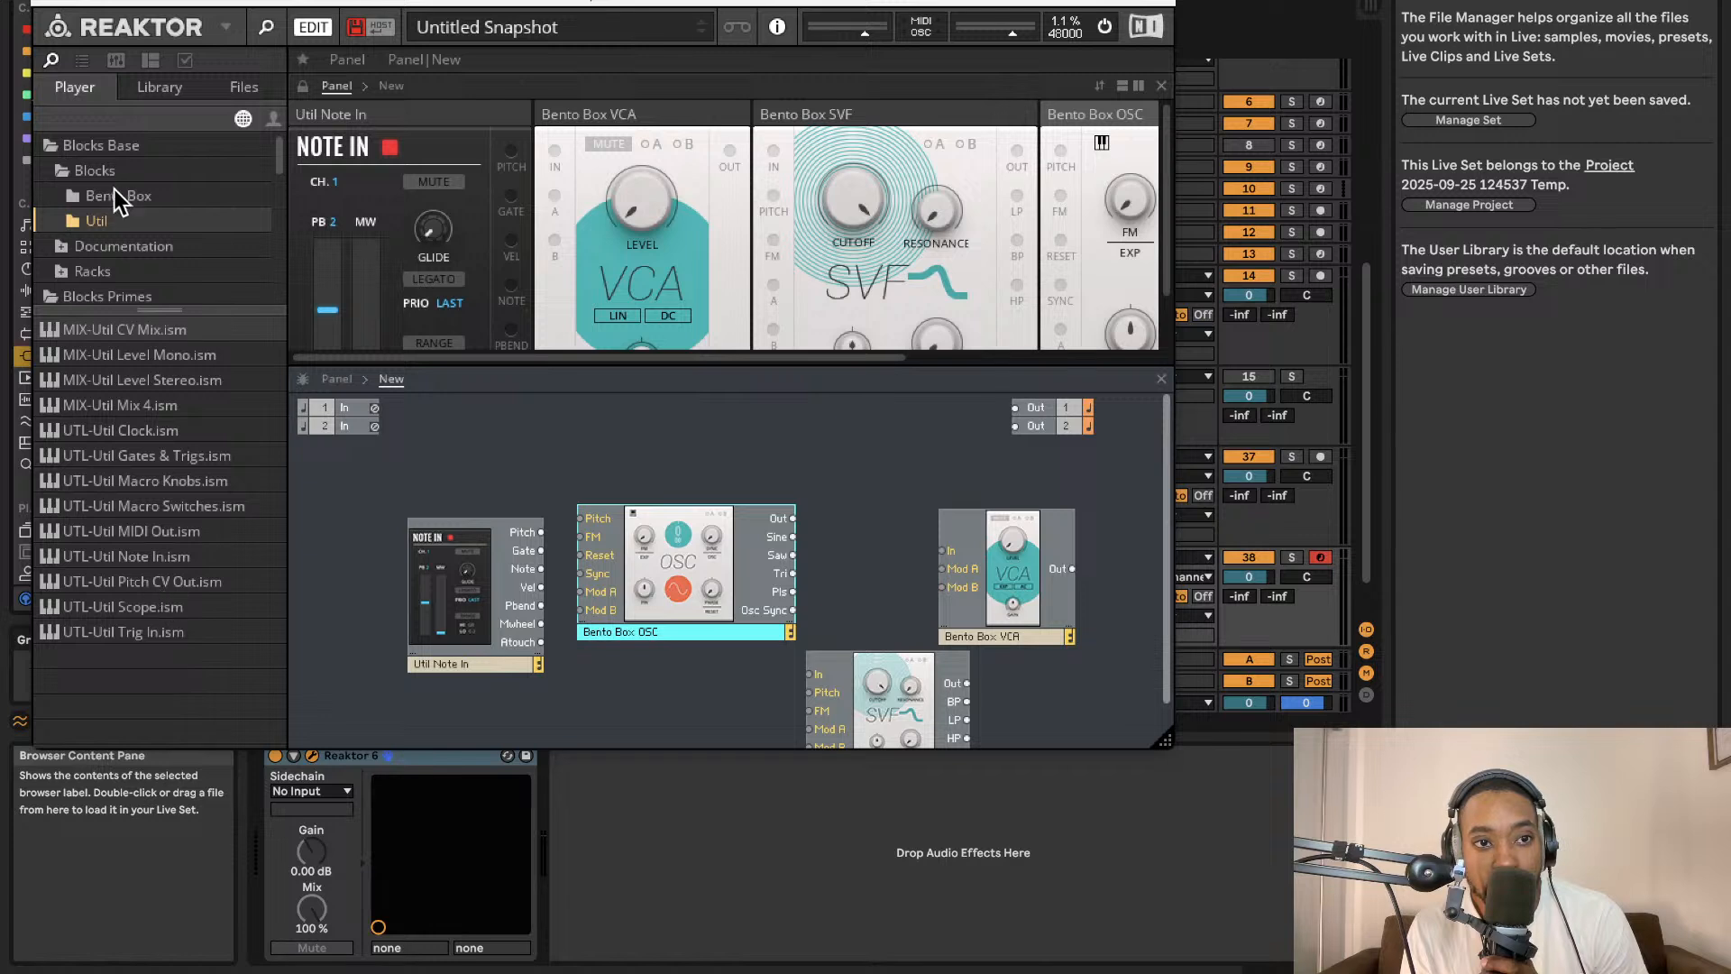
{"action": "left_click", "coordinate": [118, 197]}
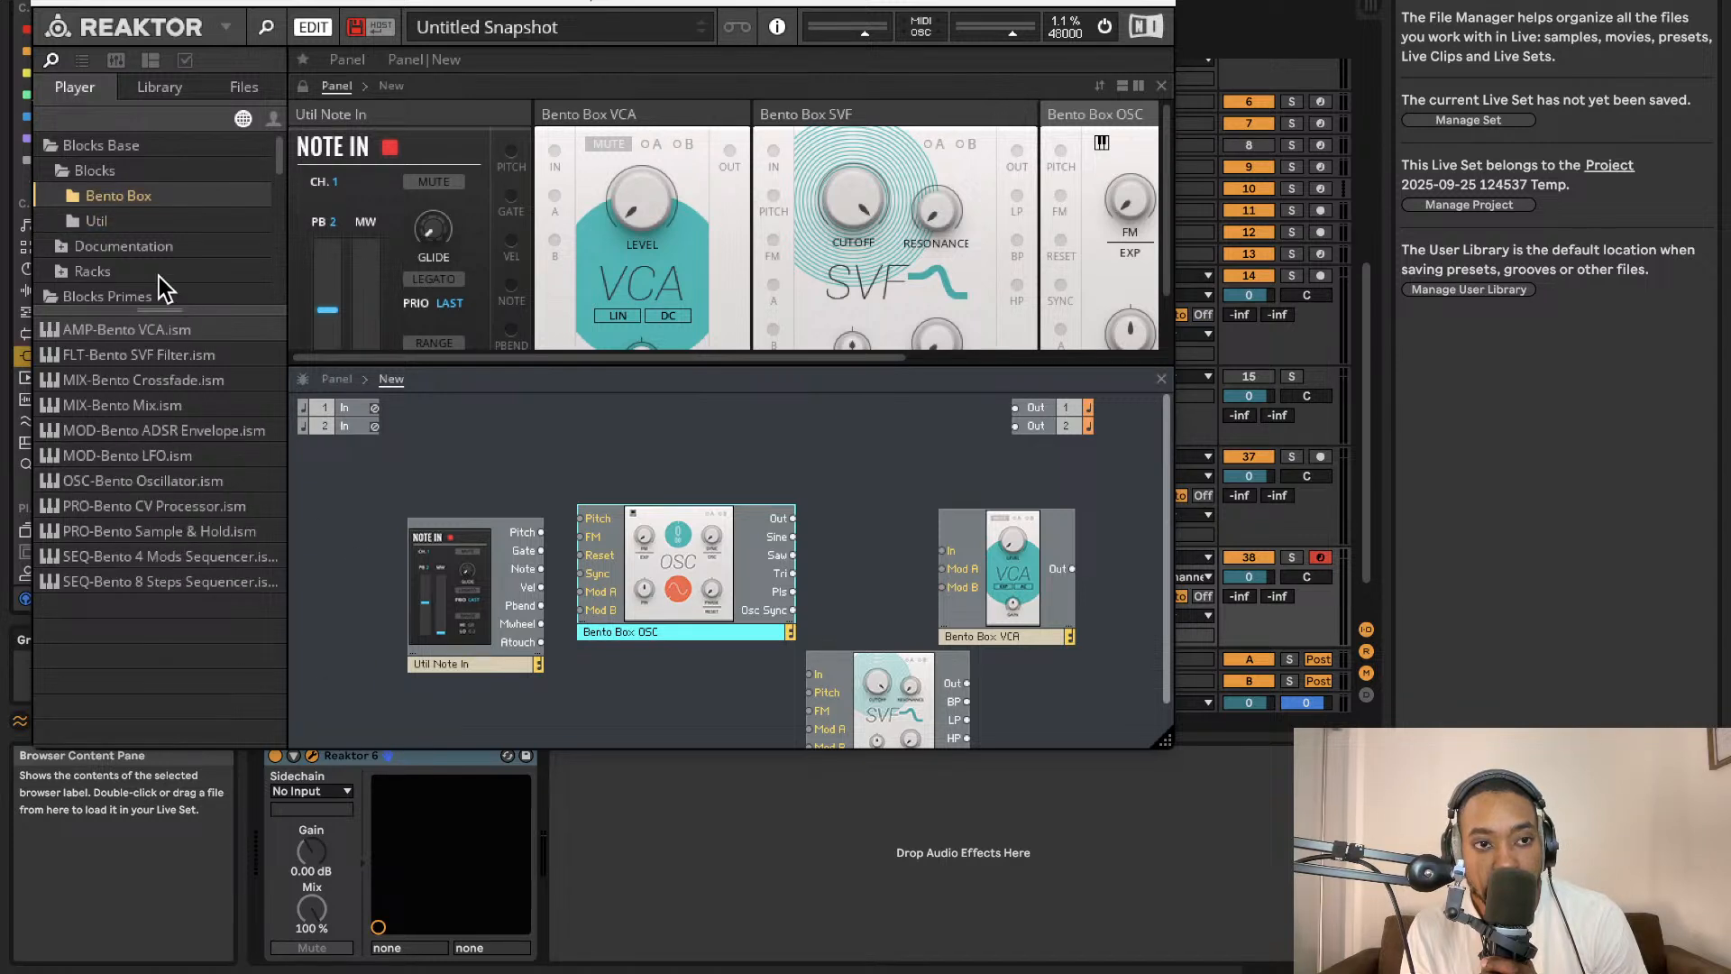
{"action": "left_click", "coordinate": [135, 223]}
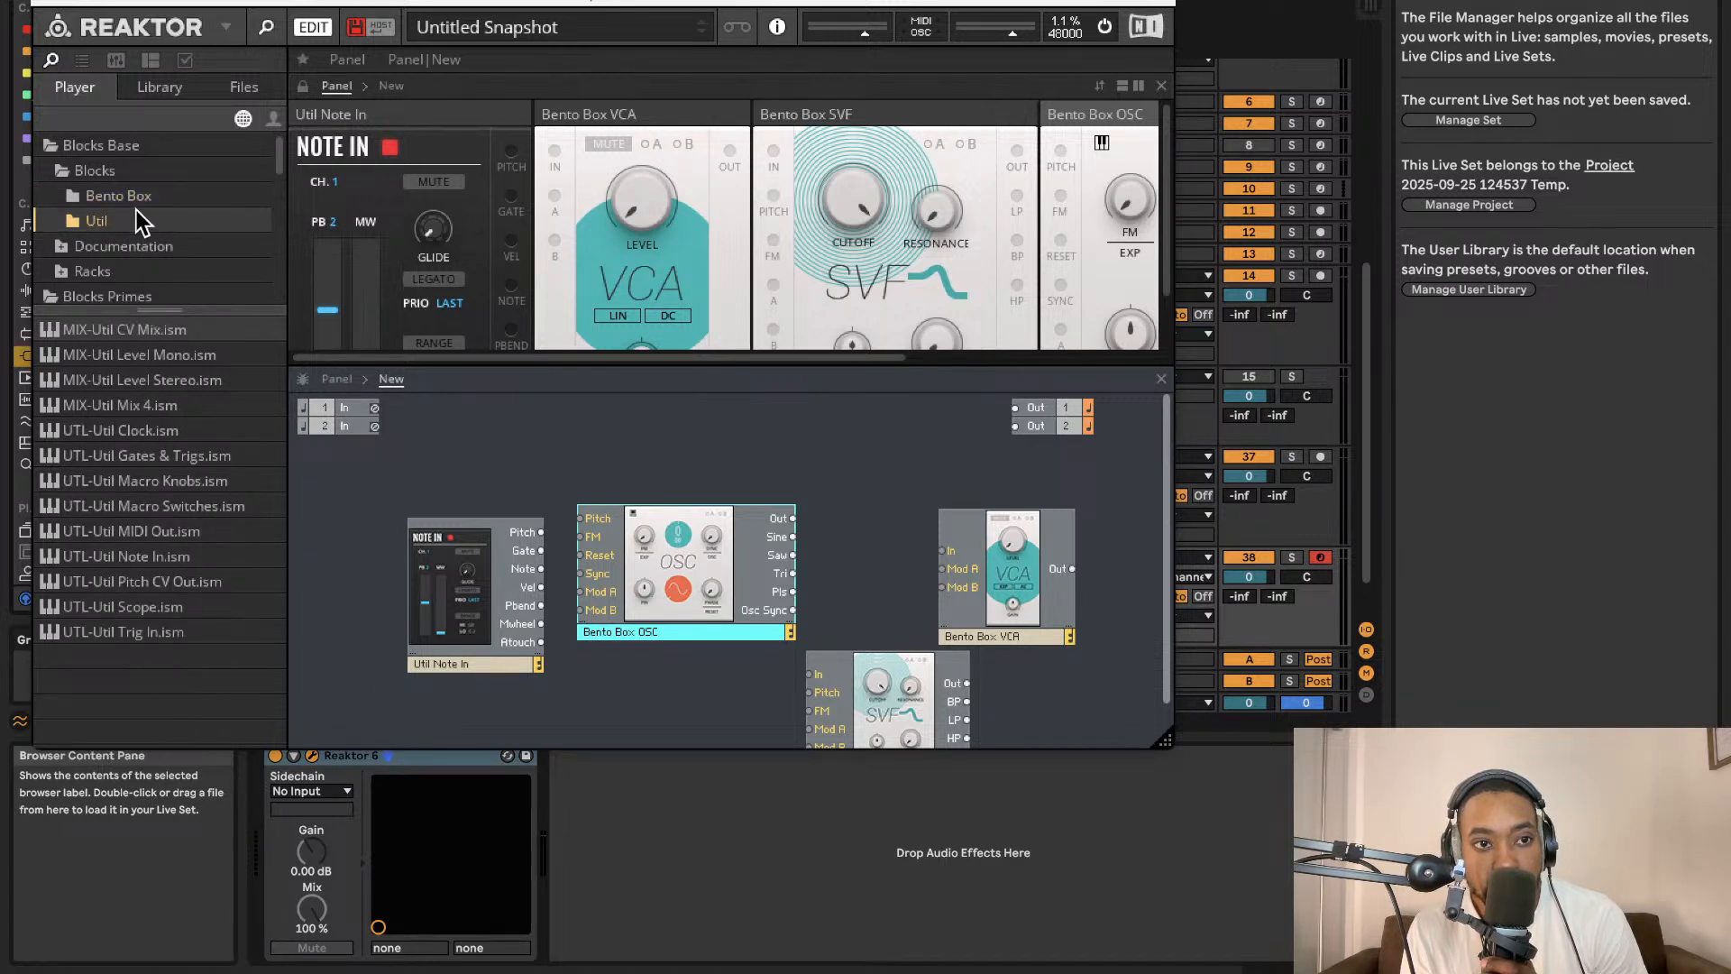
{"action": "left_click", "coordinate": [141, 200]}
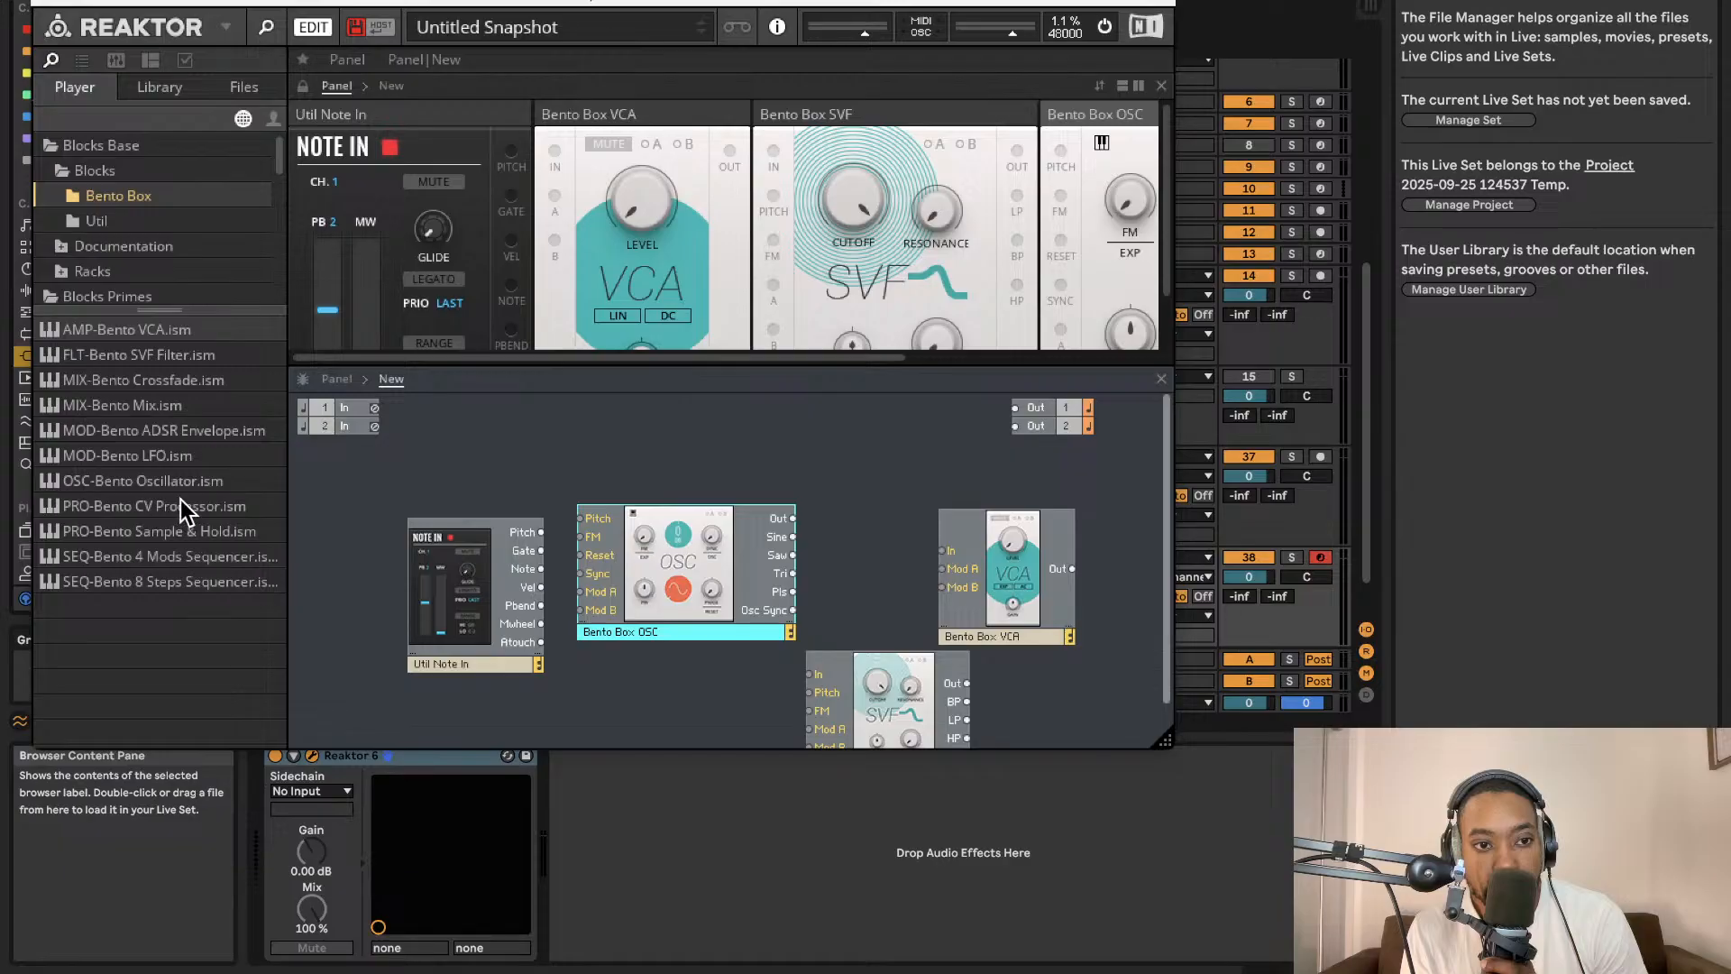
{"action": "left_click", "coordinate": [128, 221]}
{"action": "left_click", "coordinate": [119, 201]}
{"action": "left_click_drag", "start_coordinate": [167, 582], "coordinate": [494, 678]}
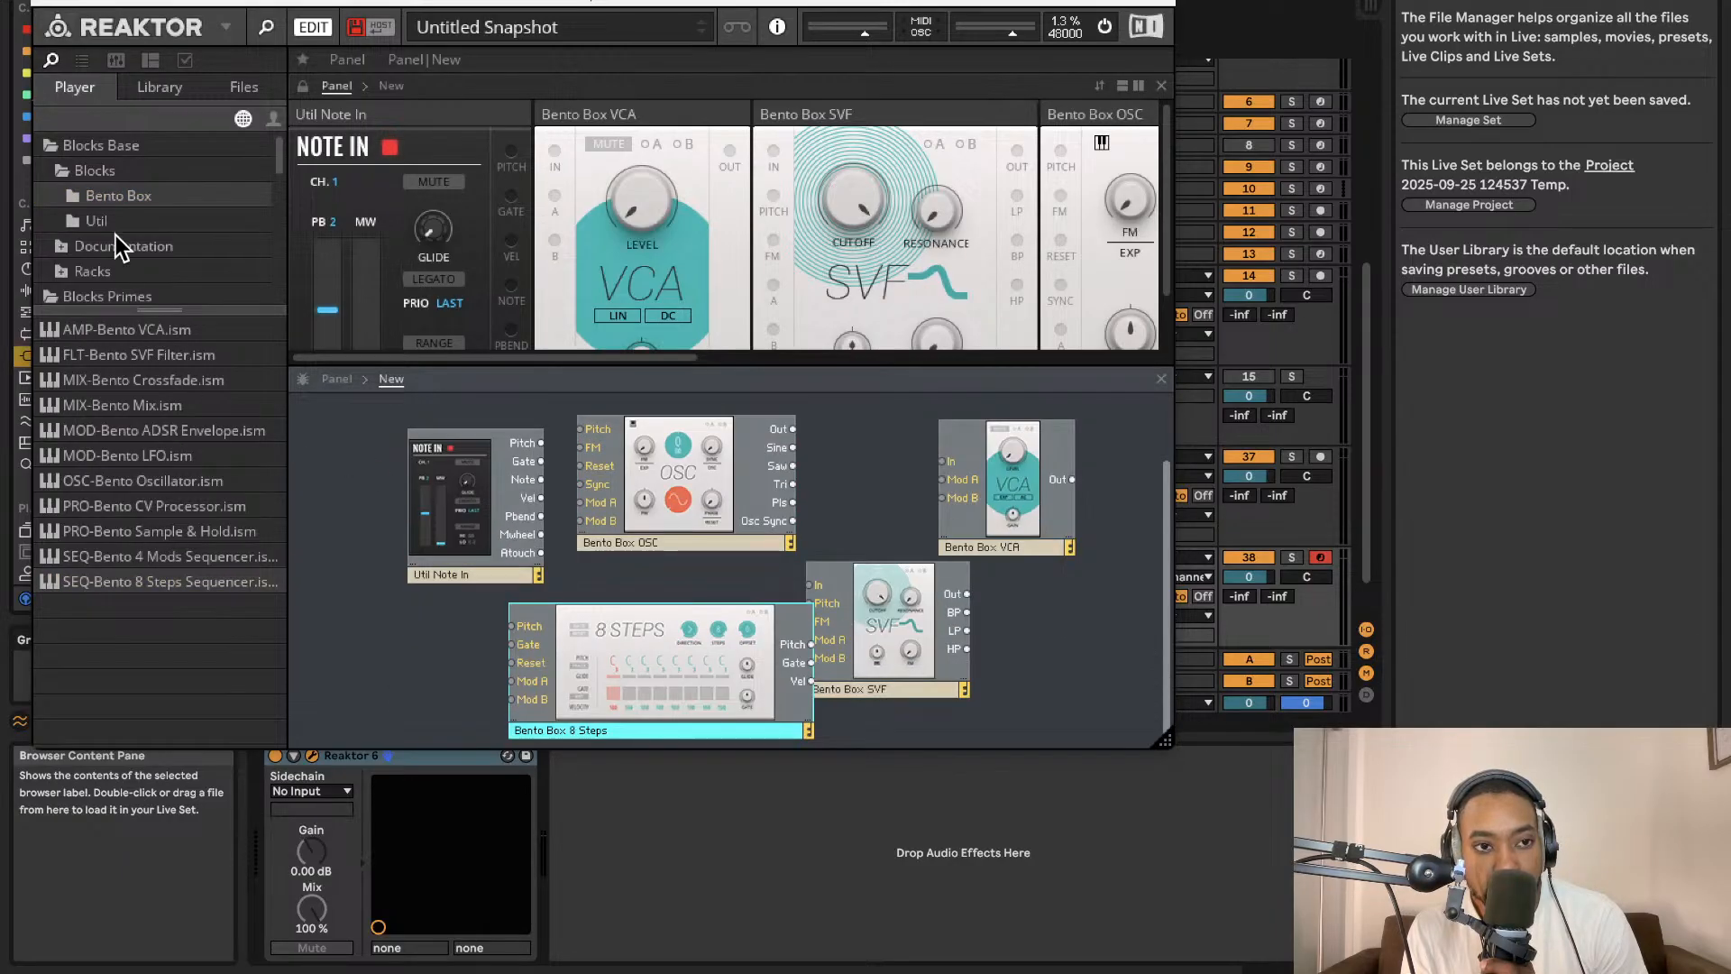
Add the Util Clock block from the Util folder to the structure's lower left.
{"action": "left_click", "coordinate": [114, 225]}
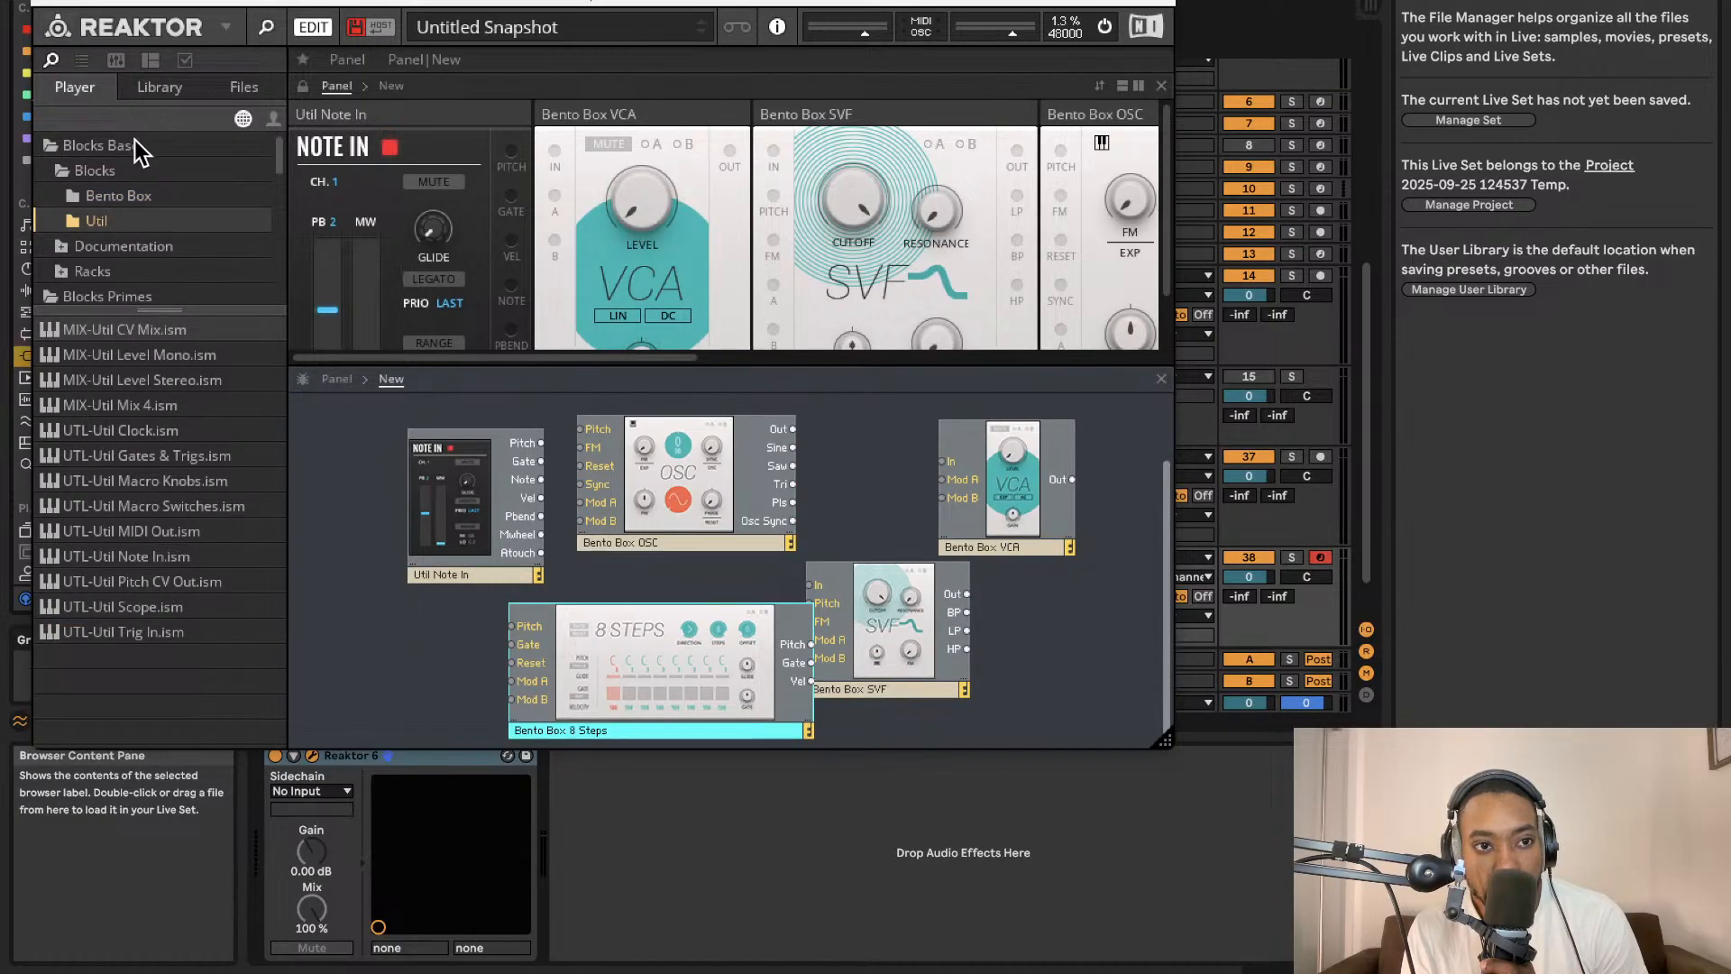
{"action": "left_click", "coordinate": [126, 198]}
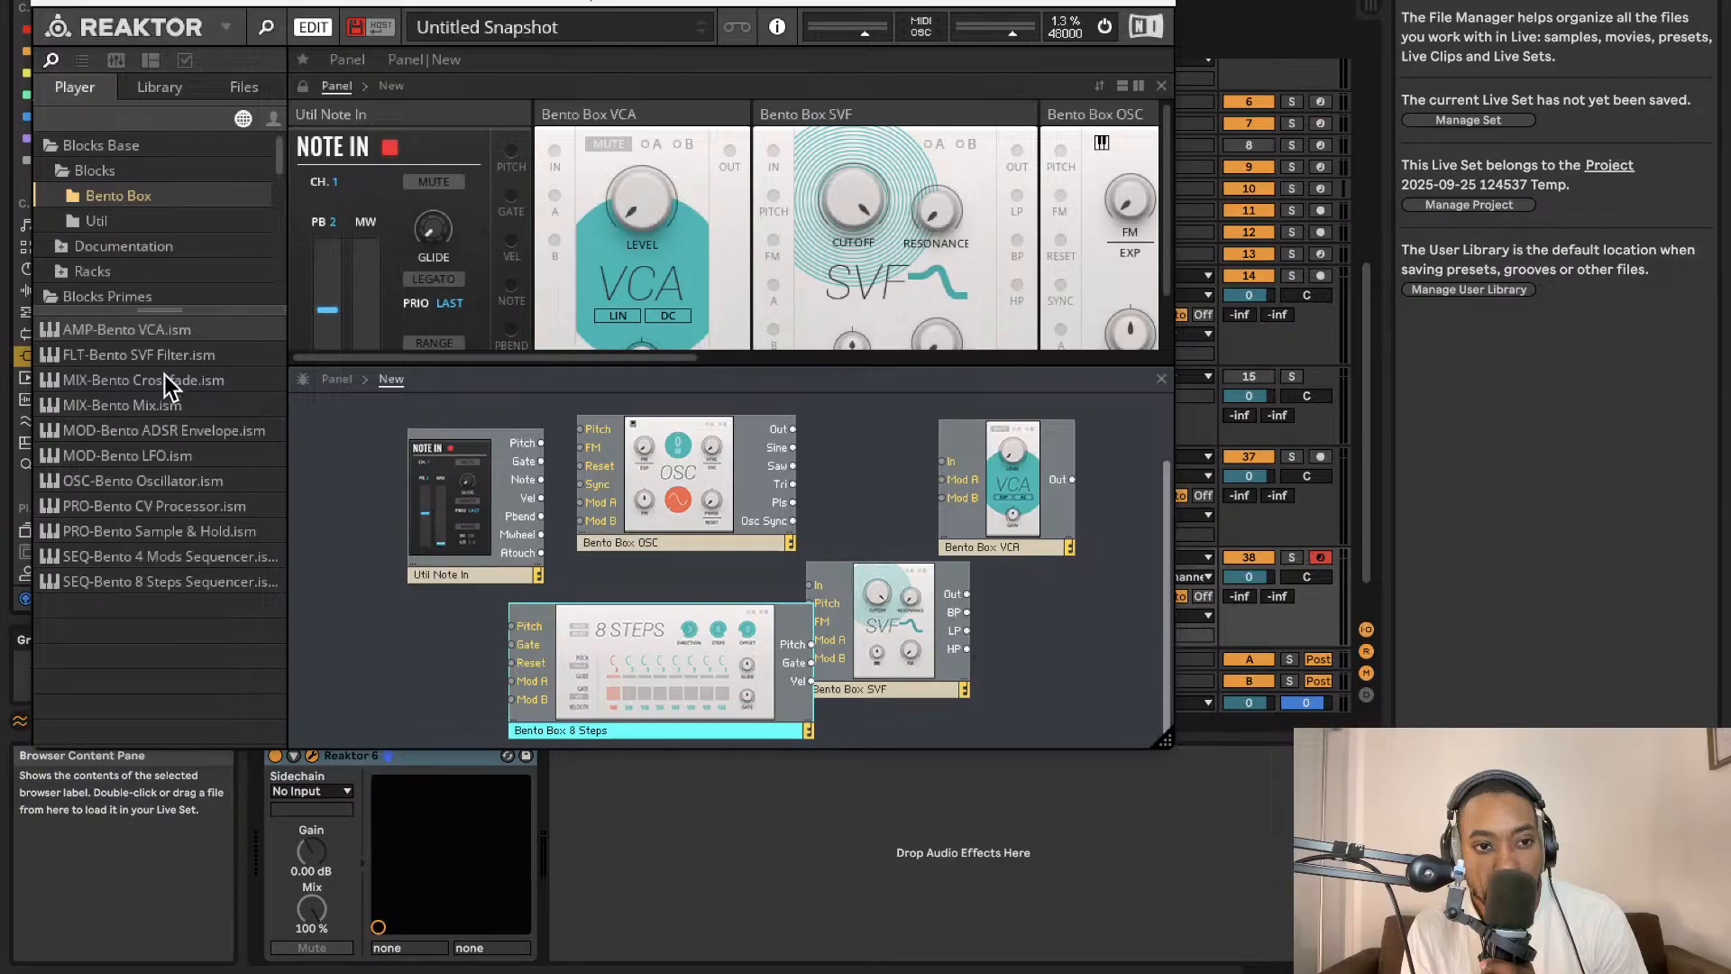
{"action": "left_click", "coordinate": [146, 225]}
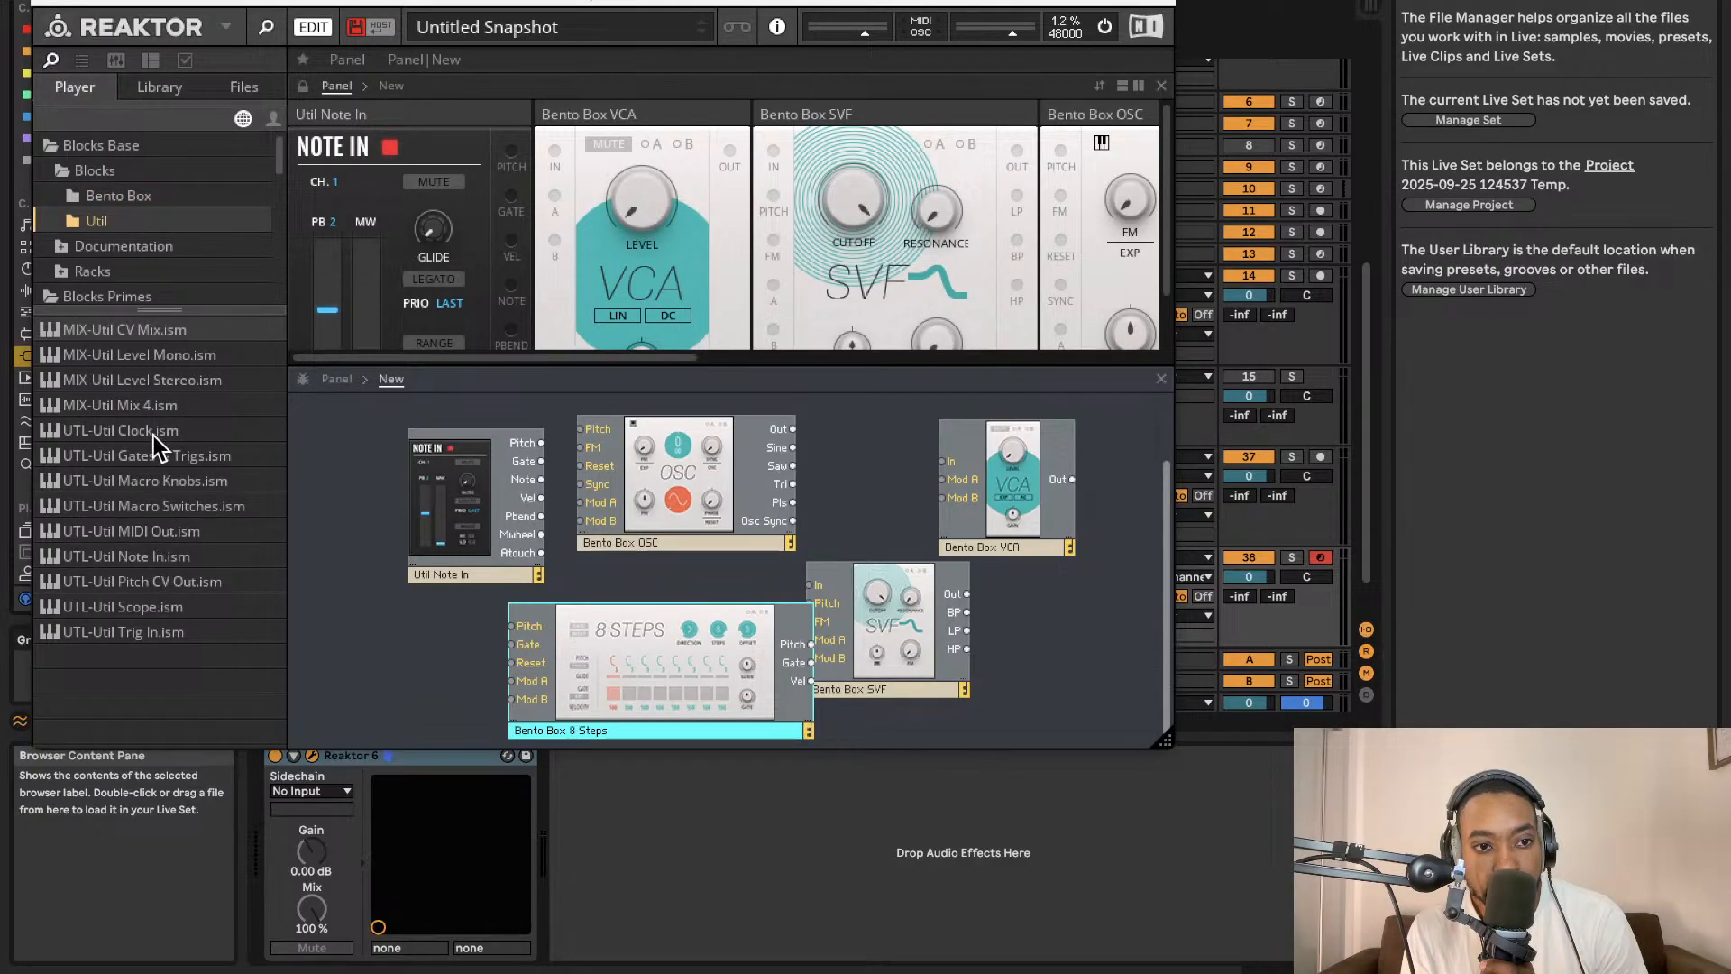
{"action": "left_click_drag", "start_coordinate": [153, 435], "coordinate": [386, 686]}
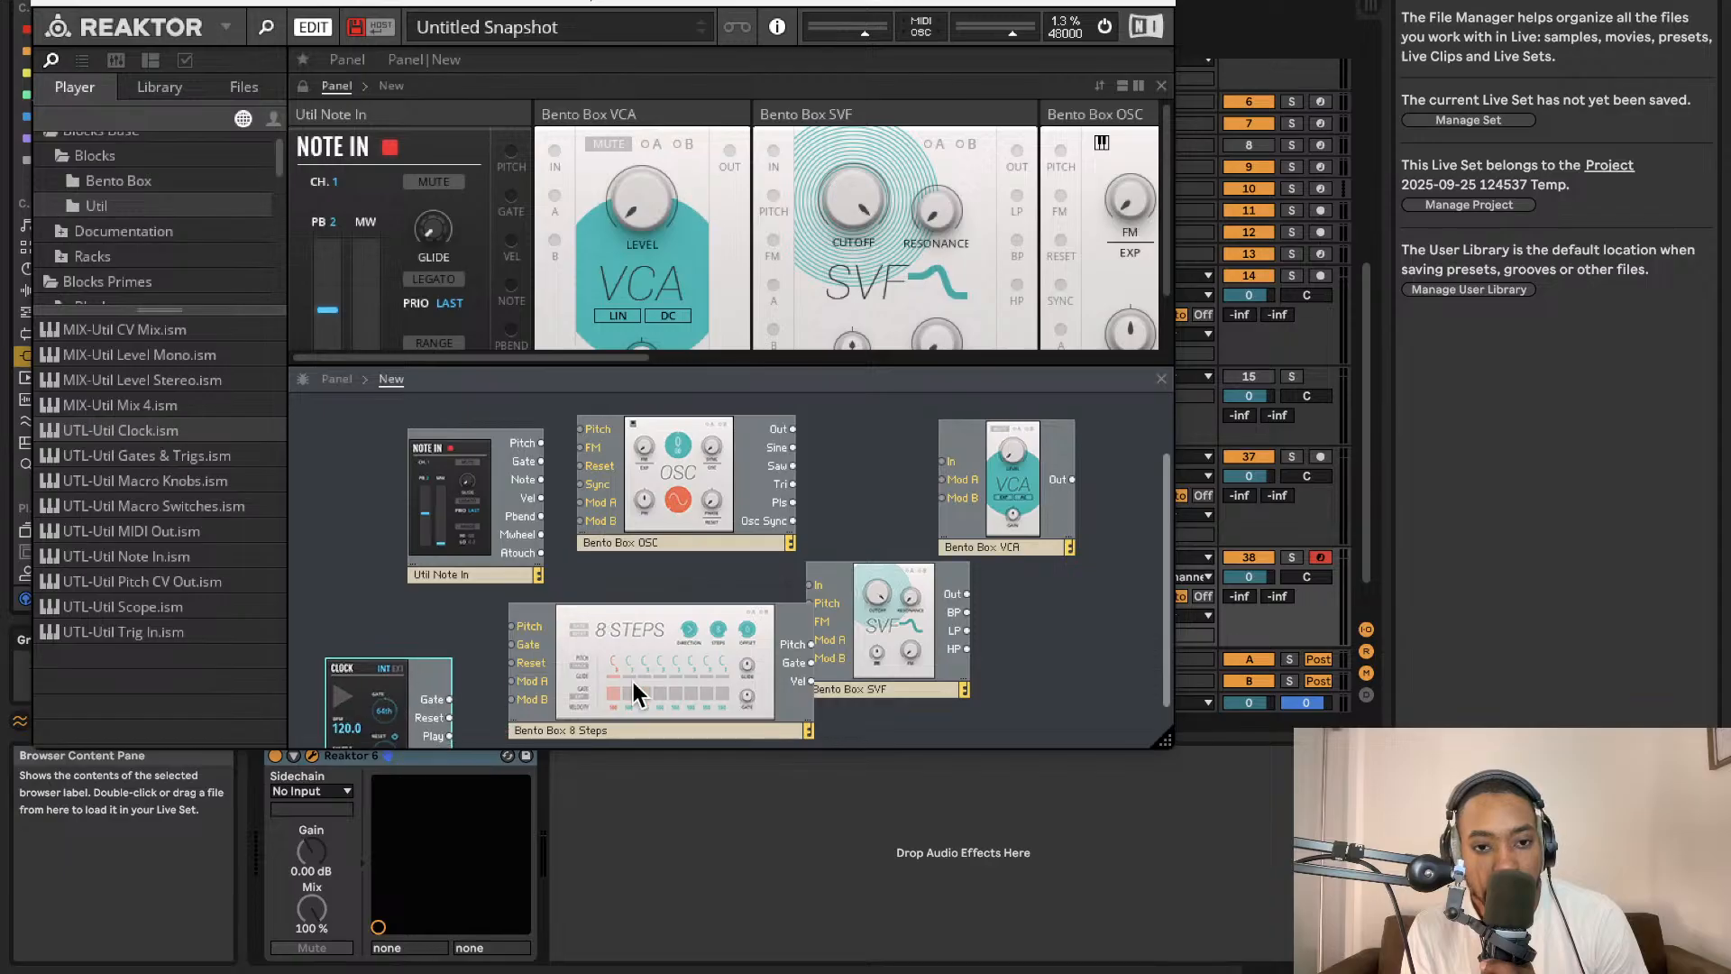
Move the sequencer down and connect the clock's Gate and Reset outputs to the sequencer's Gate and Reset inputs.
{"action": "left_click_drag", "start_coordinate": [701, 674], "coordinate": [691, 716]}
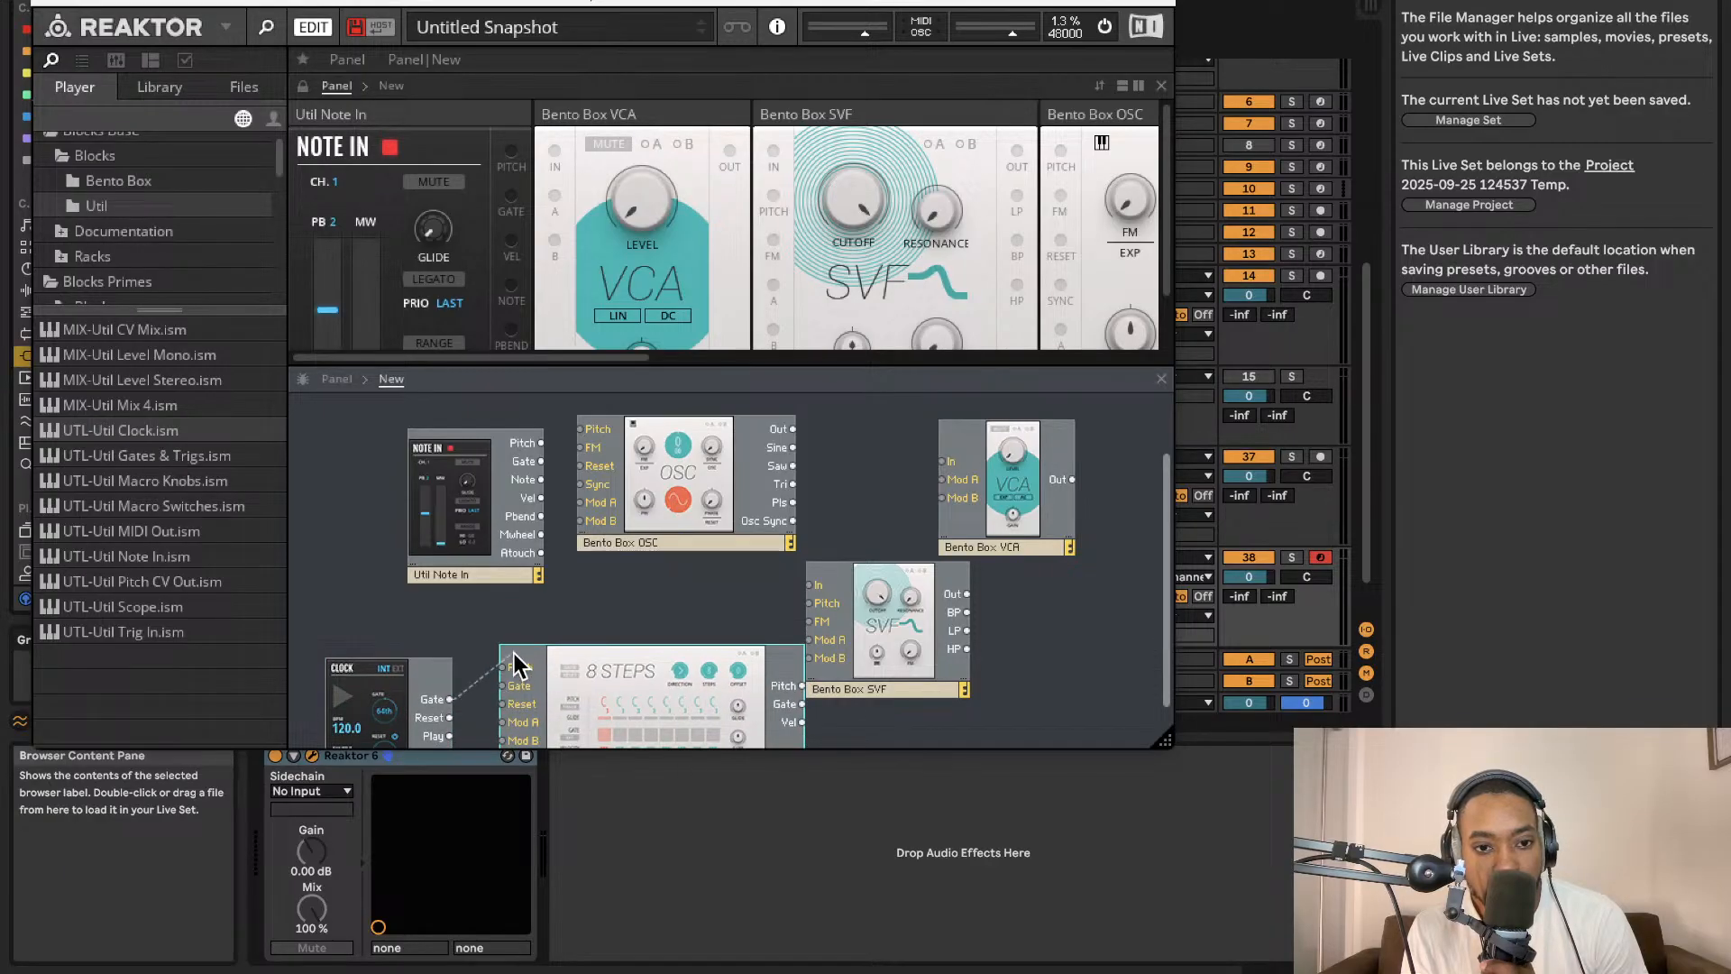
{"action": "left_click_drag", "start_coordinate": [515, 665], "coordinate": [461, 728]}
{"action": "left_click_drag", "start_coordinate": [513, 673], "coordinate": [502, 704]}
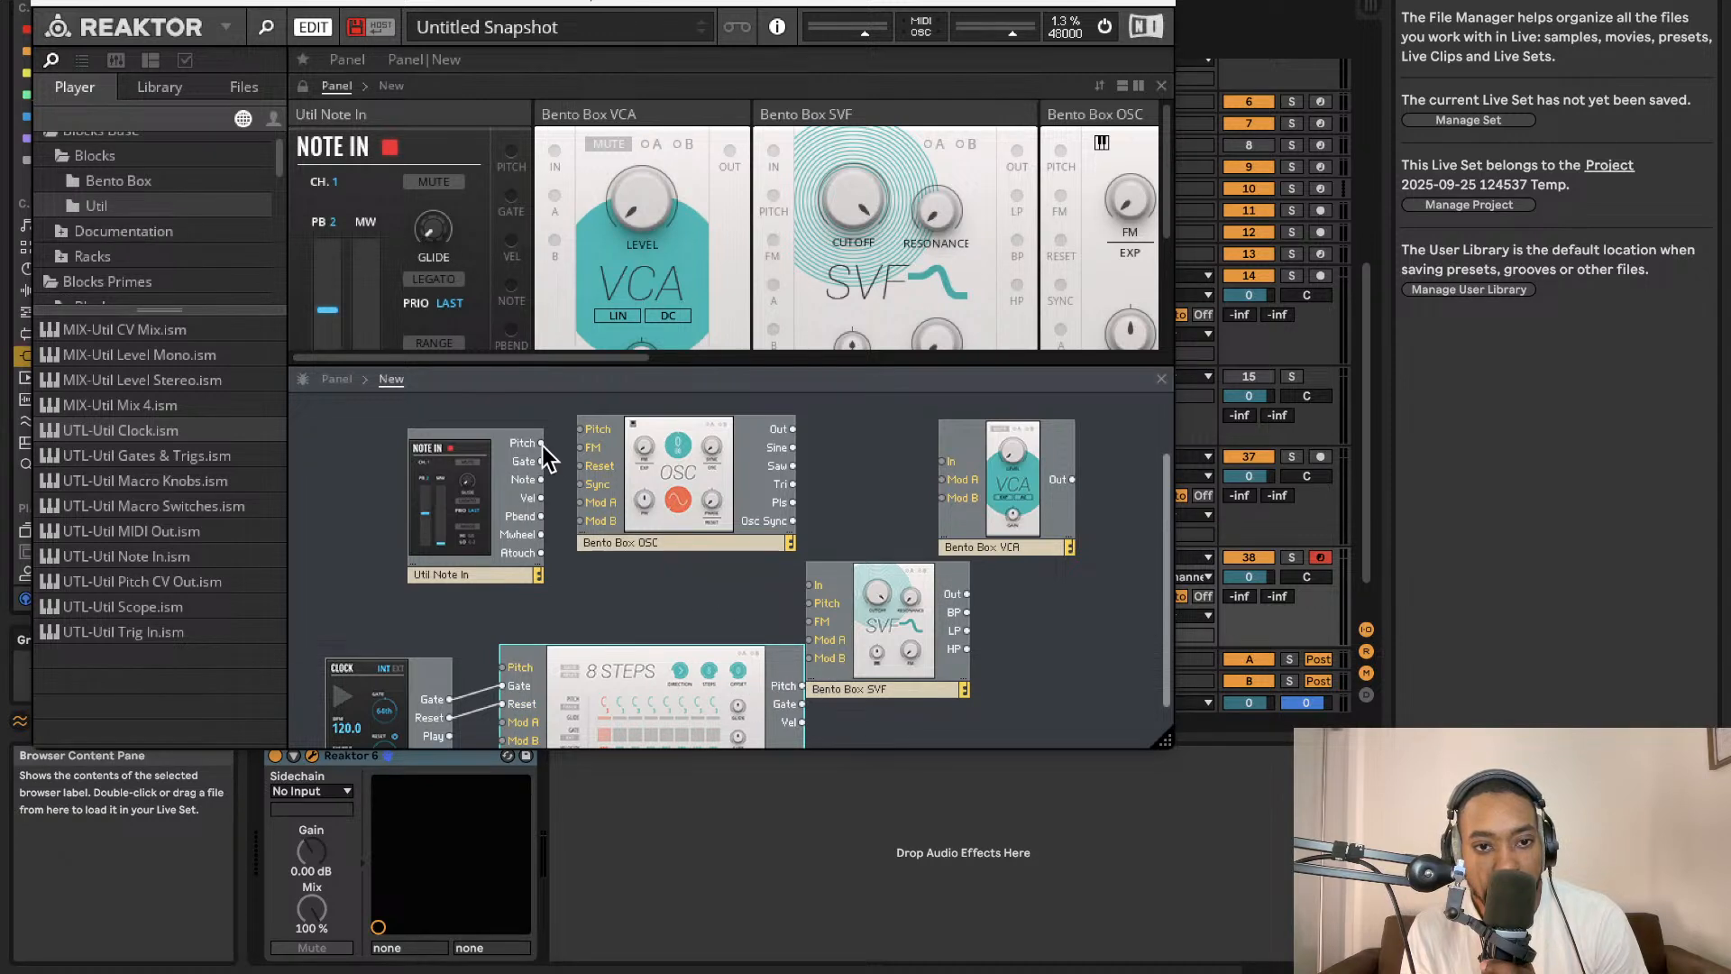
Connect the sequencer's Pitch output to the oscillator's Pitch input.
{"action": "left_click_drag", "start_coordinate": [873, 711], "coordinate": [803, 684]}
{"action": "left_click_drag", "start_coordinate": [738, 693], "coordinate": [683, 674]}
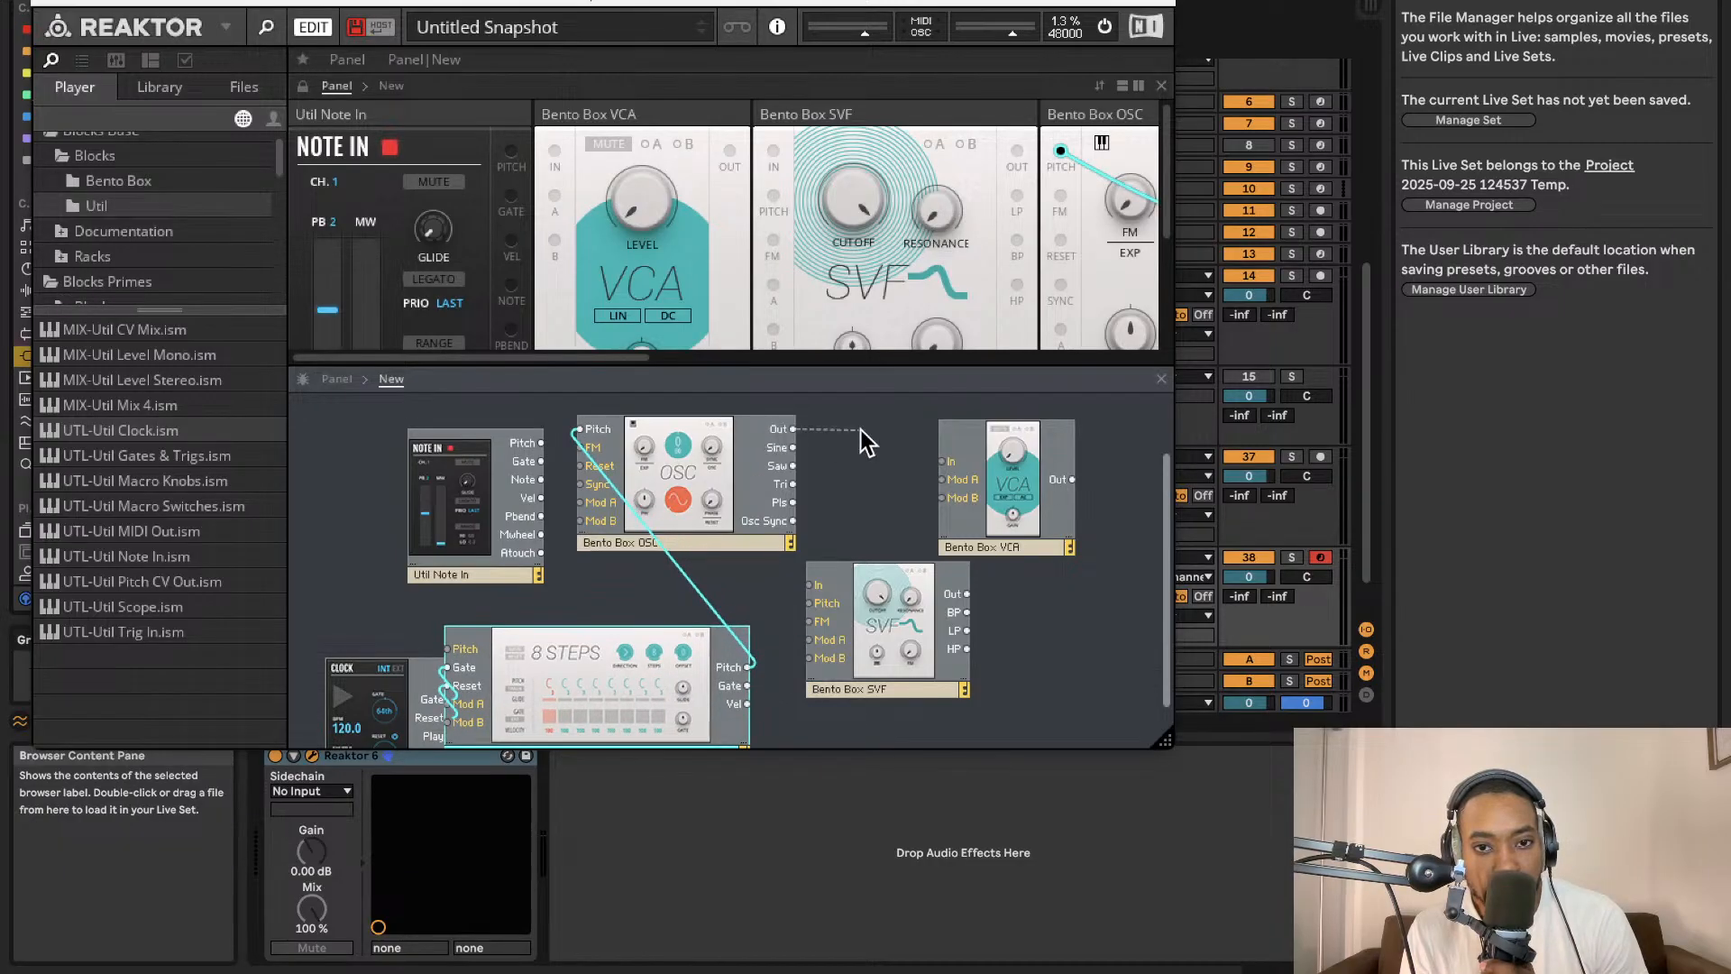
Route the oscillator's Out into the SVF filter's In, and the filter's Out into the VCA's In.
{"action": "left_click_drag", "start_coordinate": [860, 429], "coordinate": [809, 585]}
{"action": "left_click_drag", "start_coordinate": [966, 593], "coordinate": [943, 462]}
Connect the VCA output to both main Out 1 and Out 2 ports.
{"action": "scroll", "coordinate": [970, 494], "scroll_direction": "up", "scroll_amount": 2}
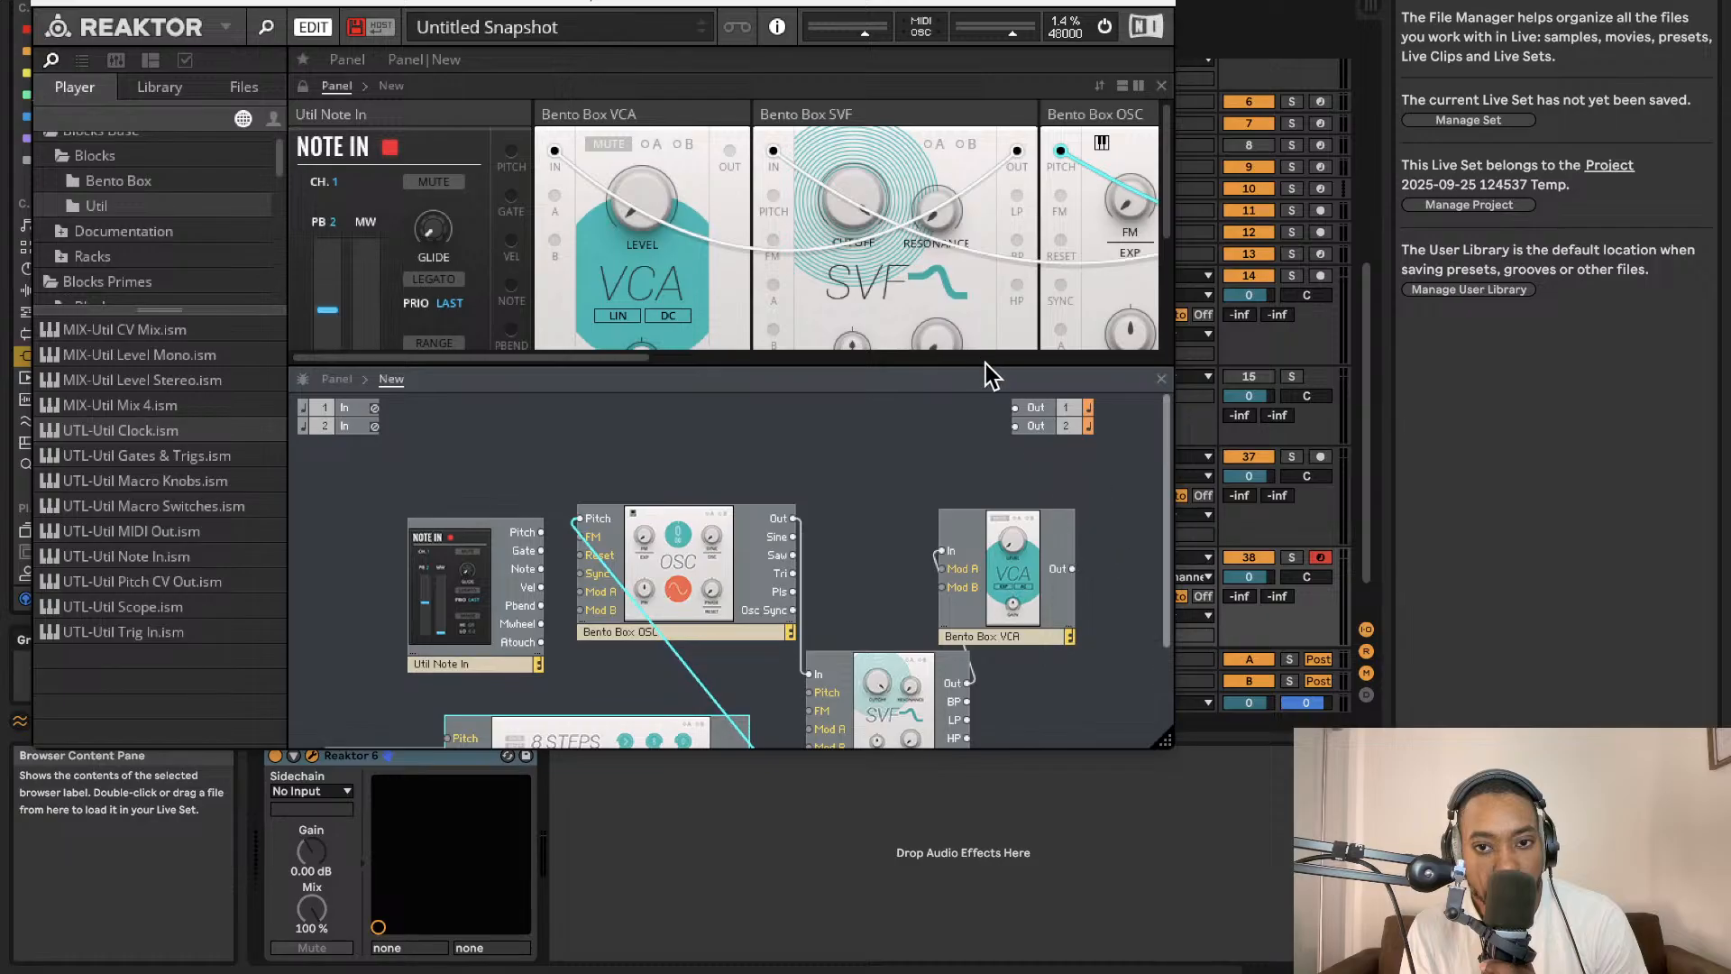
{"action": "mouse_move", "coordinate": [1014, 407]}
{"action": "left_mouse_down"}
{"action": "mouse_move", "coordinate": [1072, 568]}
{"action": "mouse_move", "coordinate": [1015, 426]}
{"action": "left_mouse_up"}
Raise the VCA Level knob on the panel to about 3.9.
{"action": "scroll", "coordinate": [761, 270], "scroll_direction": "down", "scroll_amount": 2}
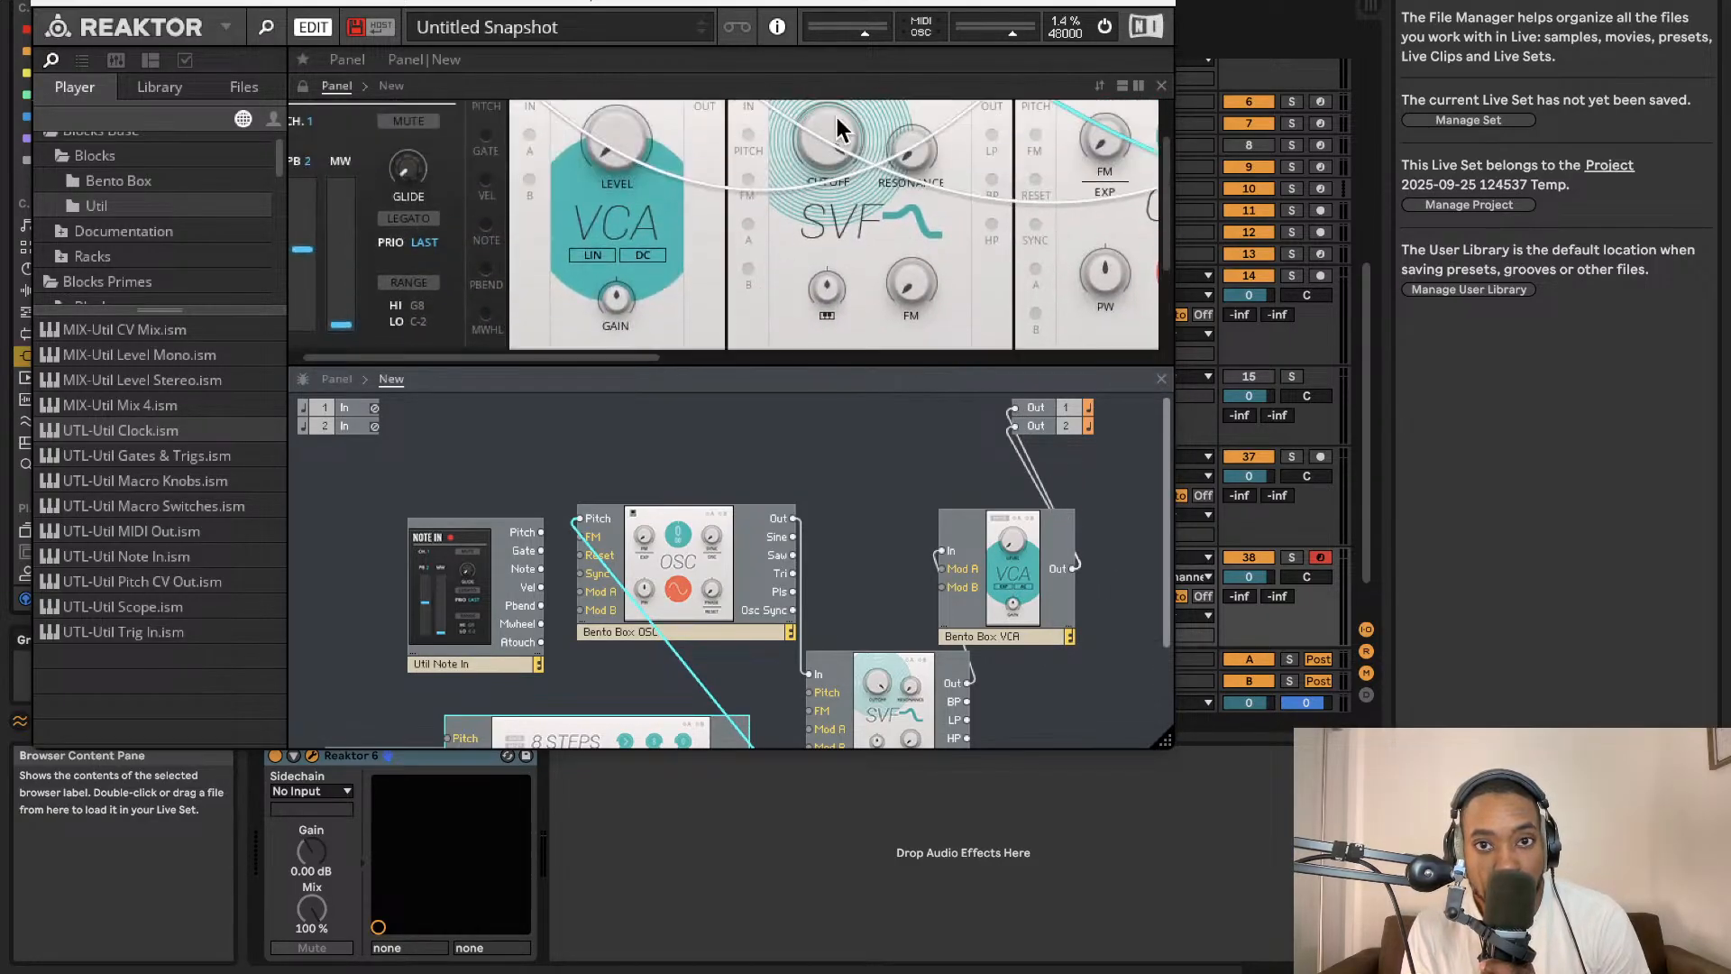
{"action": "scroll", "coordinate": [753, 232], "scroll_direction": "right", "scroll_amount": 5}
{"action": "left_click_drag", "start_coordinate": [388, 135], "coordinate": [389, 107]}
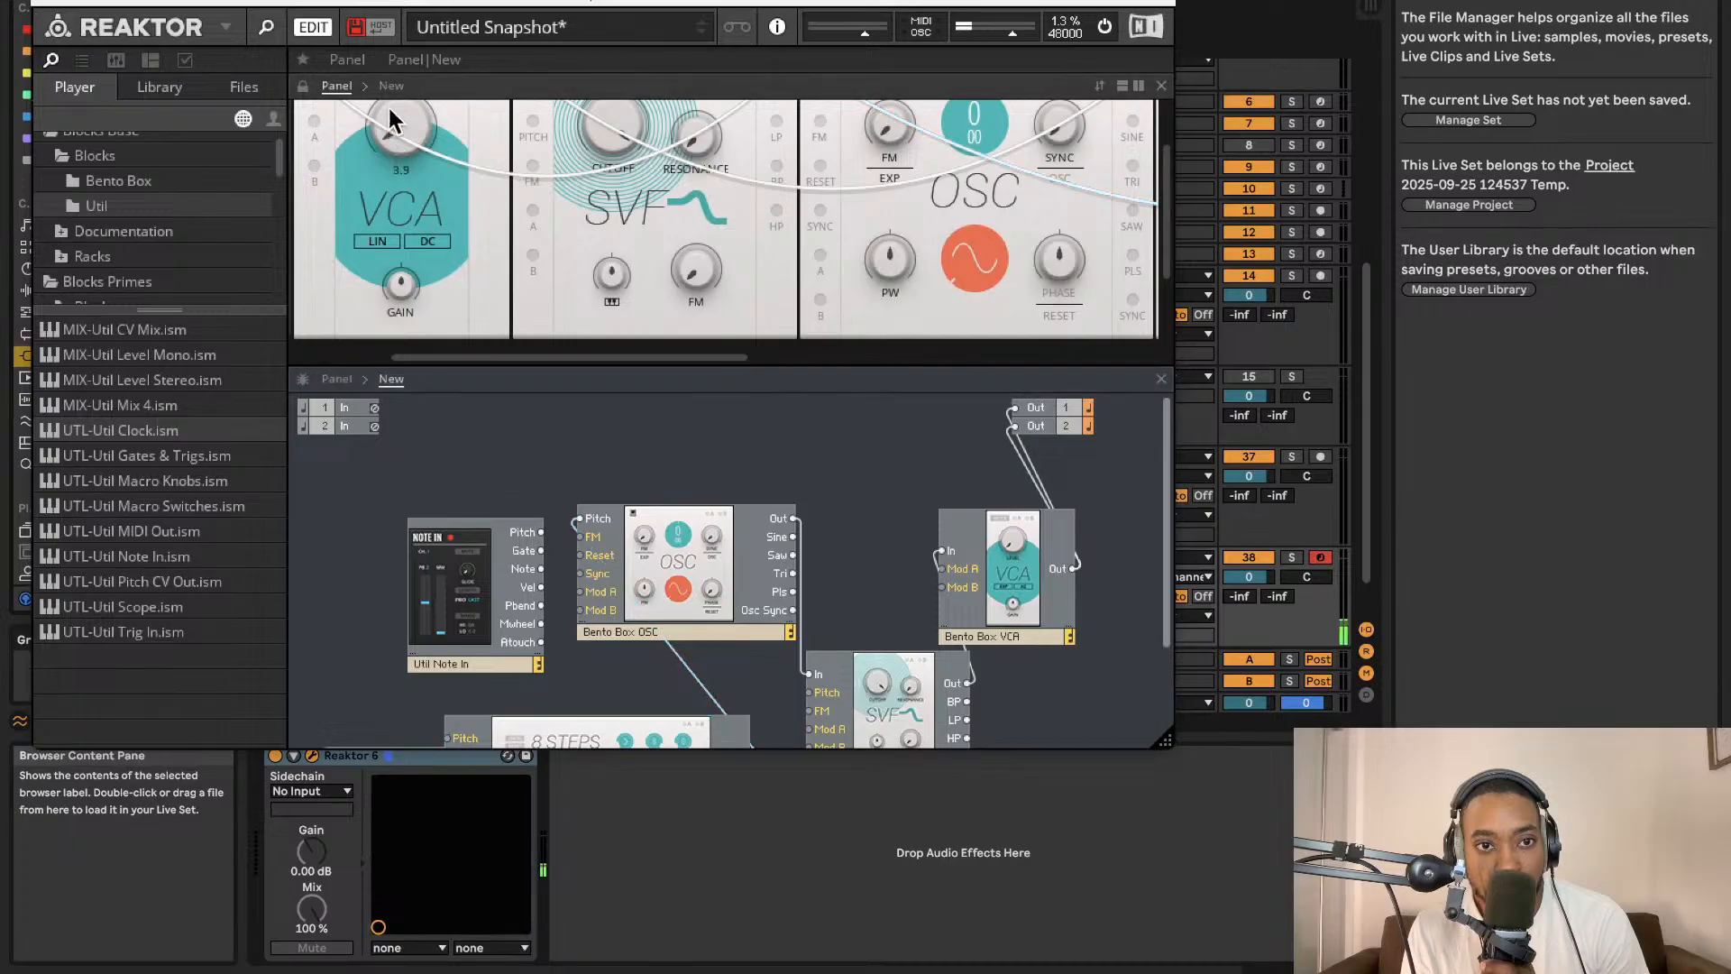
{"action": "scroll", "coordinate": [417, 187], "scroll_direction": "down", "scroll_amount": 2}
{"action": "scroll", "coordinate": [566, 489], "scroll_direction": "down", "scroll_amount": 3}
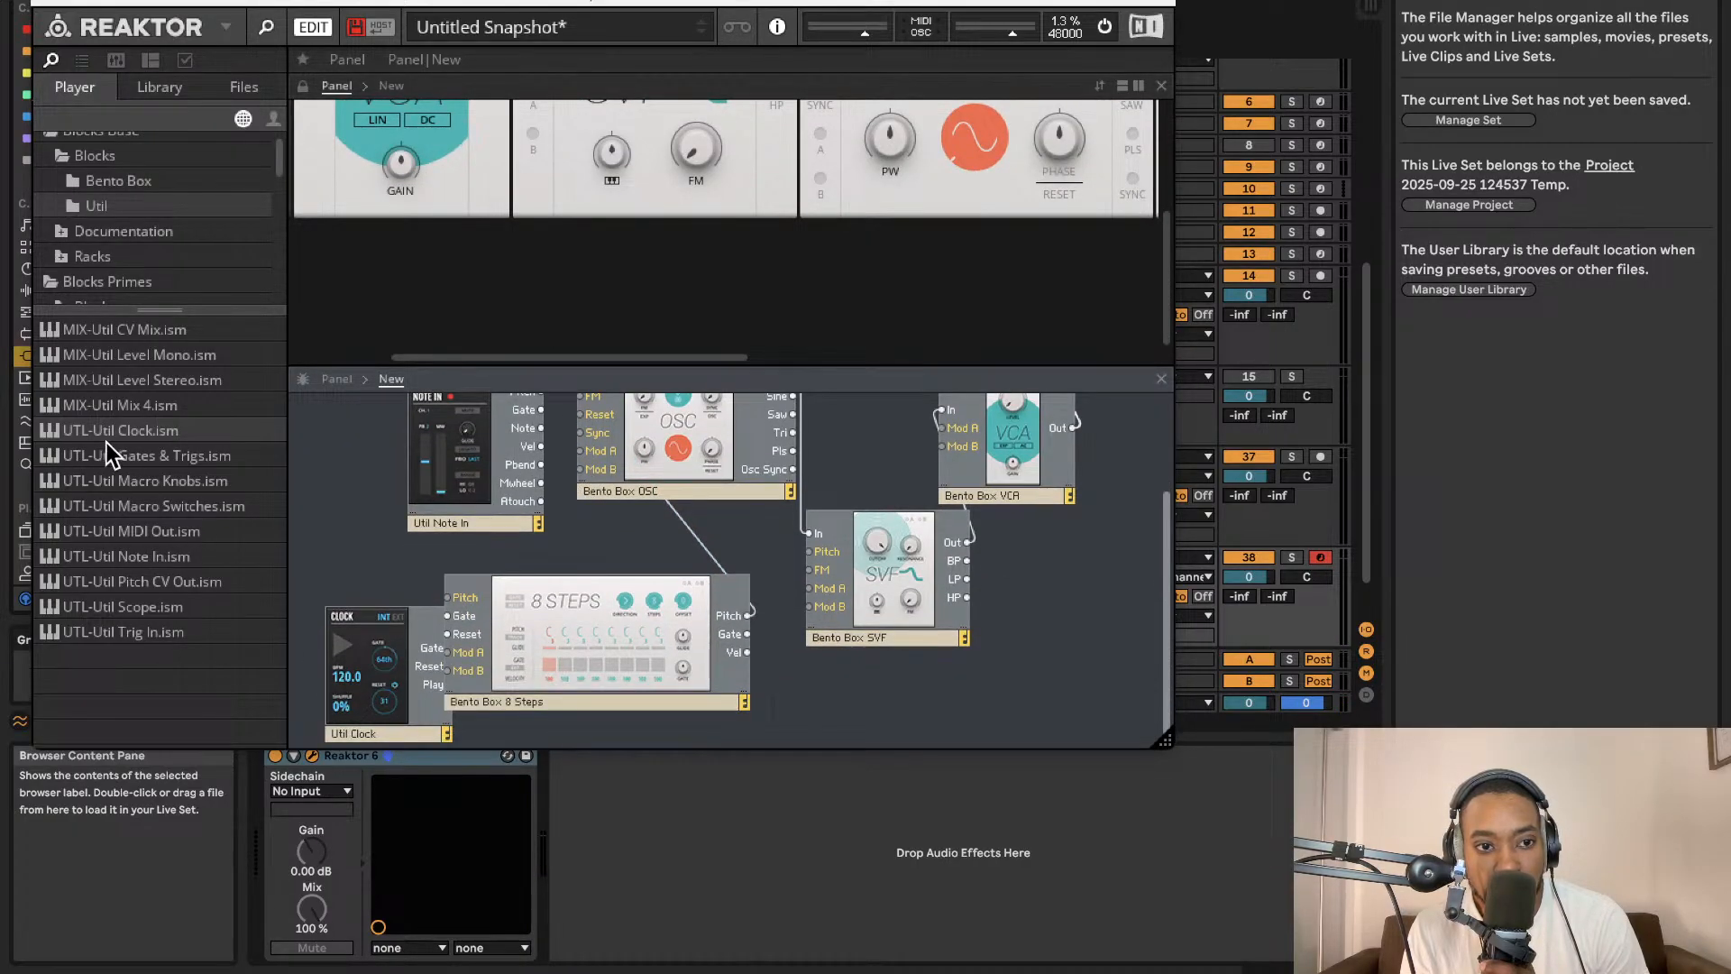
{"action": "left_click_drag", "start_coordinate": [108, 450], "coordinate": [676, 685]}
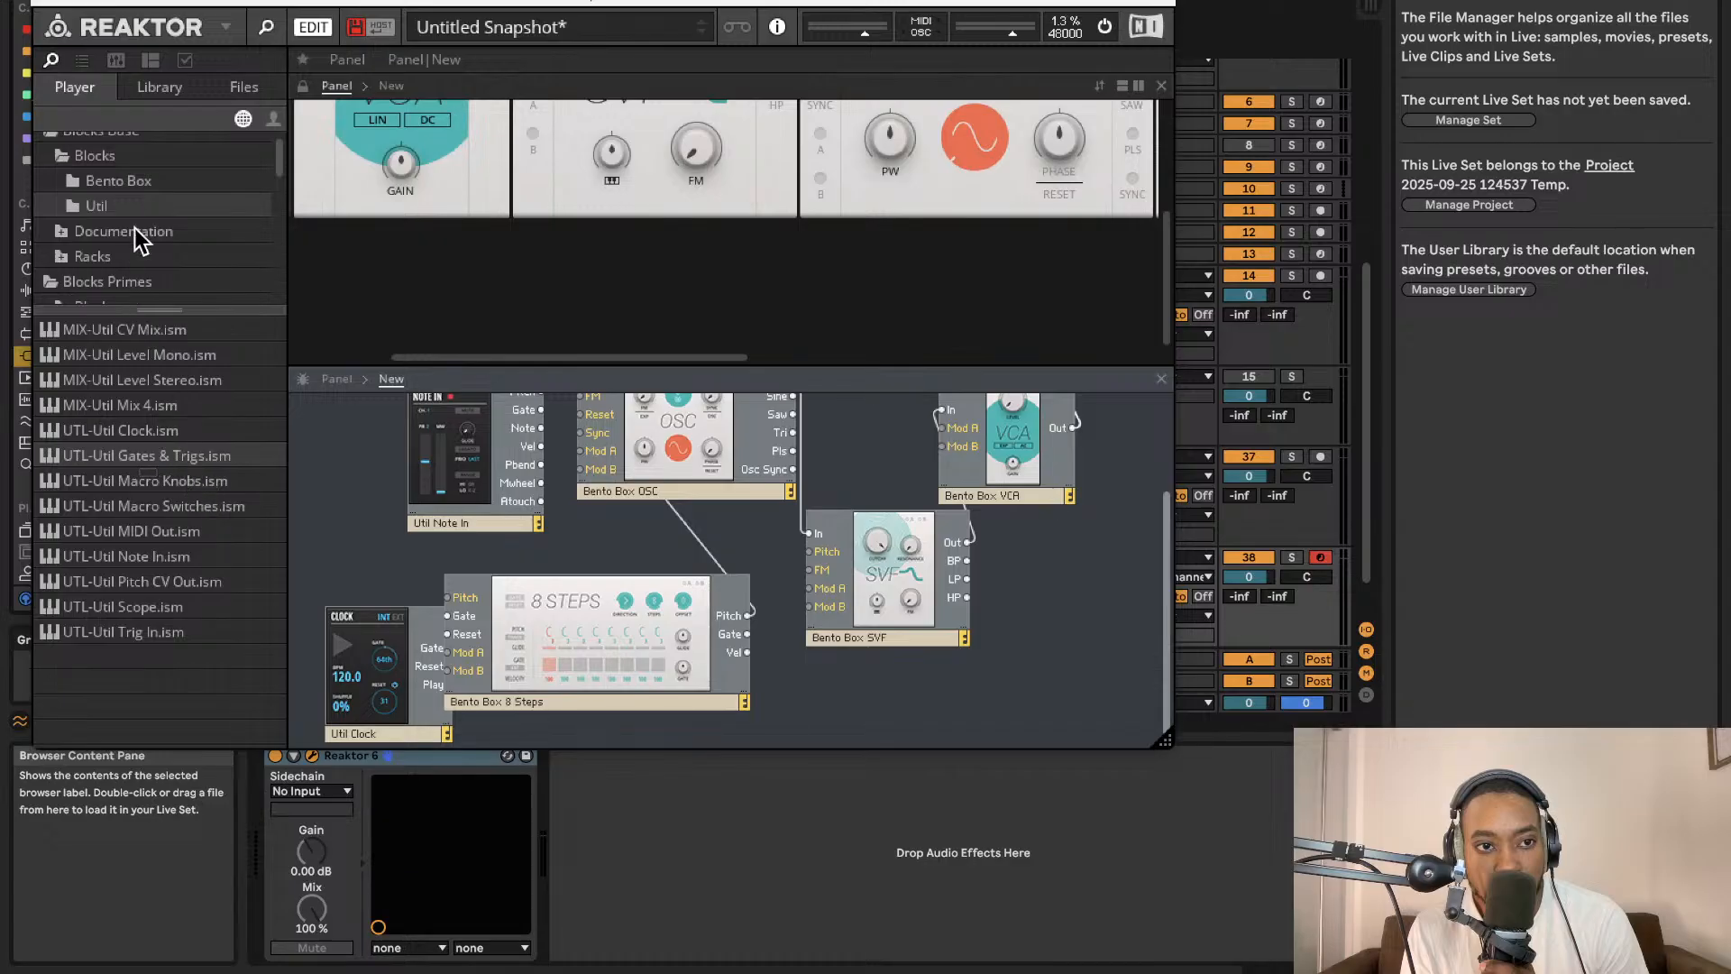
Add the Bento Box ADSR Envelope block below the SVF filter, fed by the sequencer's Gate output.
{"action": "left_click", "coordinate": [135, 182]}
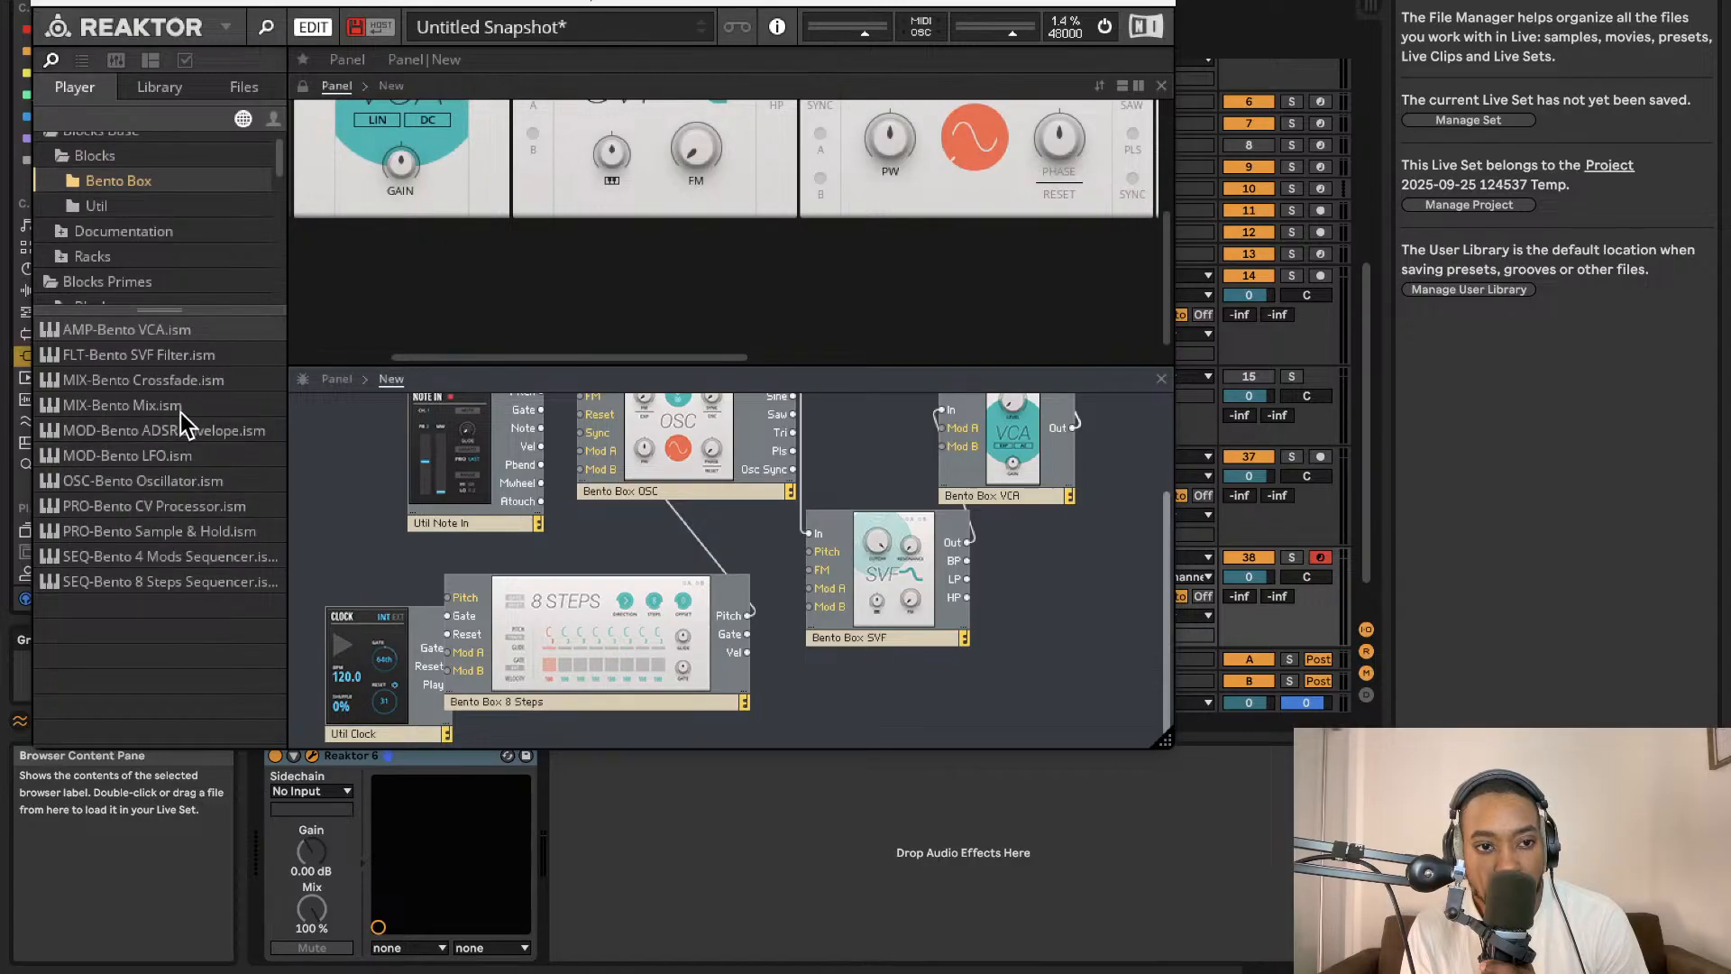
{"action": "left_click_drag", "start_coordinate": [180, 424], "coordinate": [816, 668]}
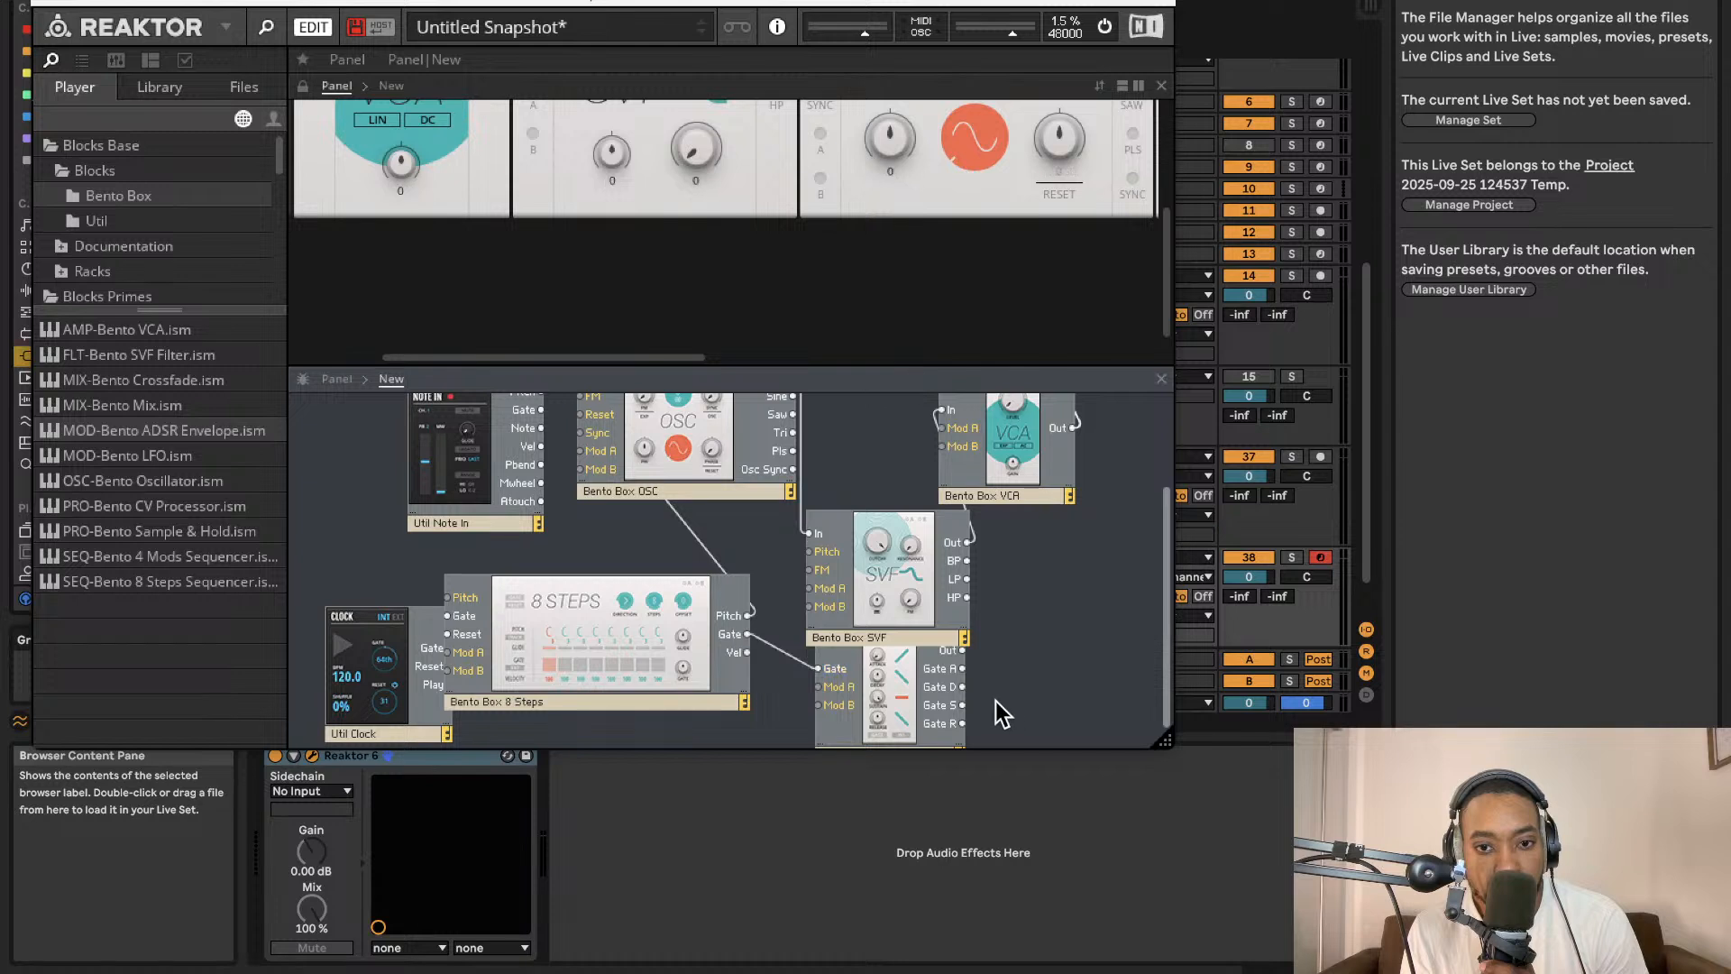
Connect the envelope's output to the VCA's Mod A input and enable Mod A on the VCA panel.
{"action": "left_click_drag", "start_coordinate": [962, 650], "coordinate": [942, 428]}
{"action": "scroll", "coordinate": [795, 219], "scroll_direction": "up", "scroll_amount": 5}
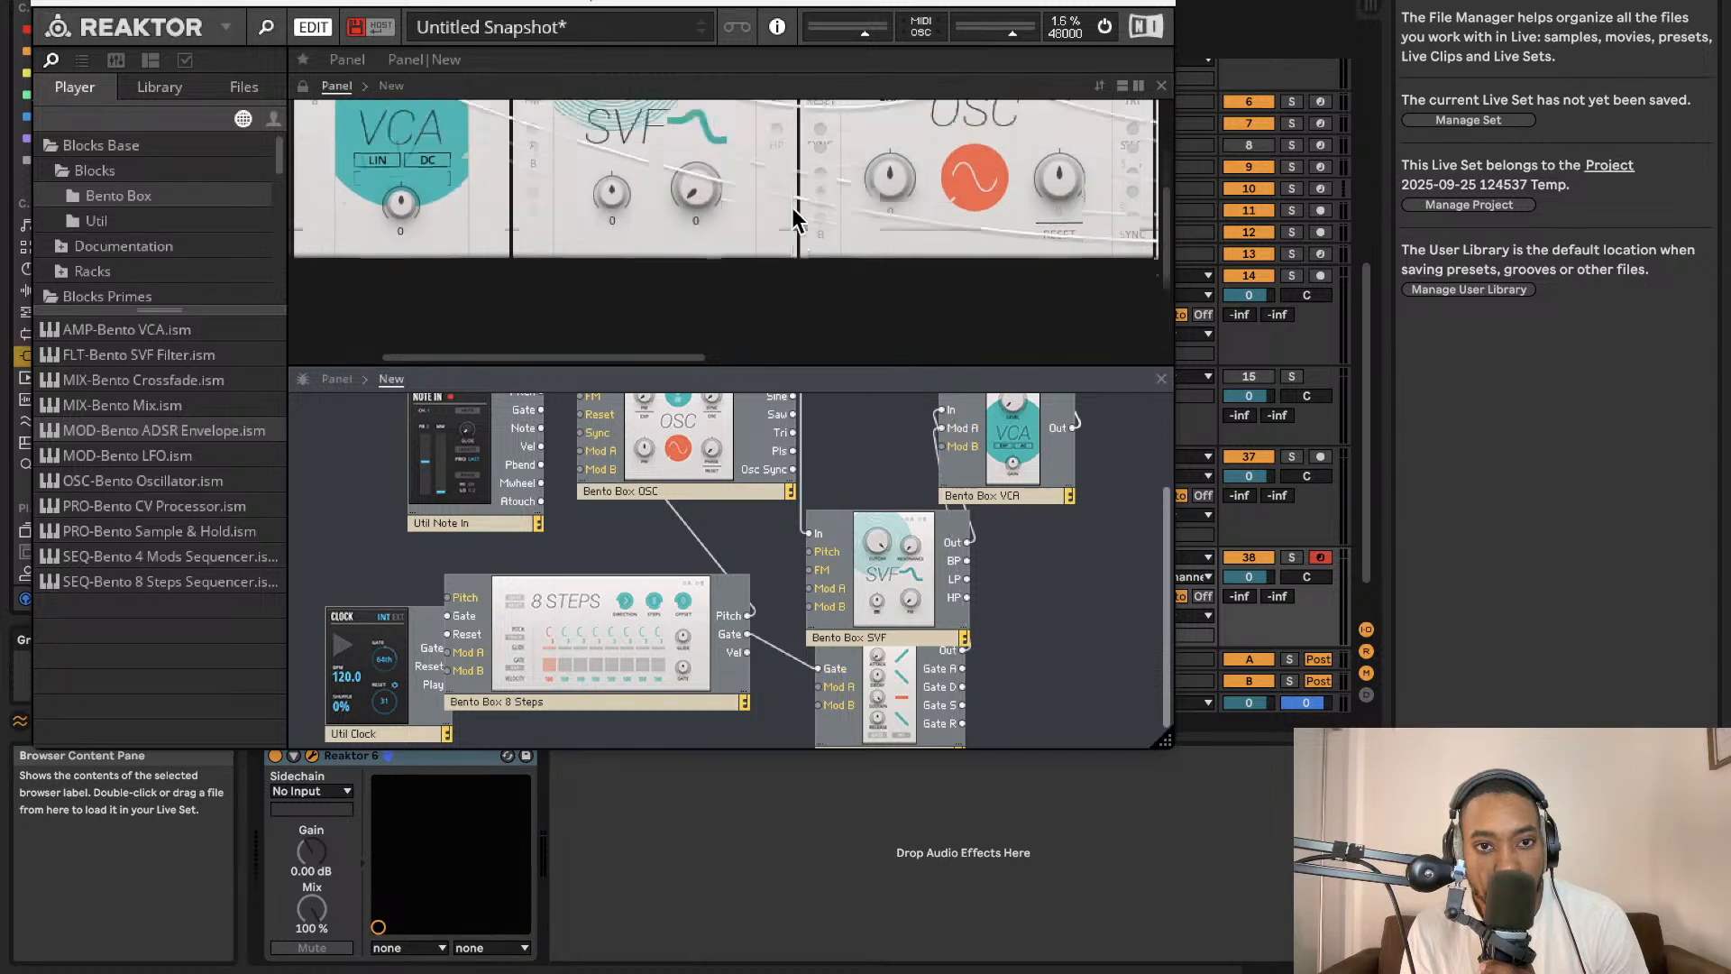
{"action": "left_click", "coordinate": [444, 143]}
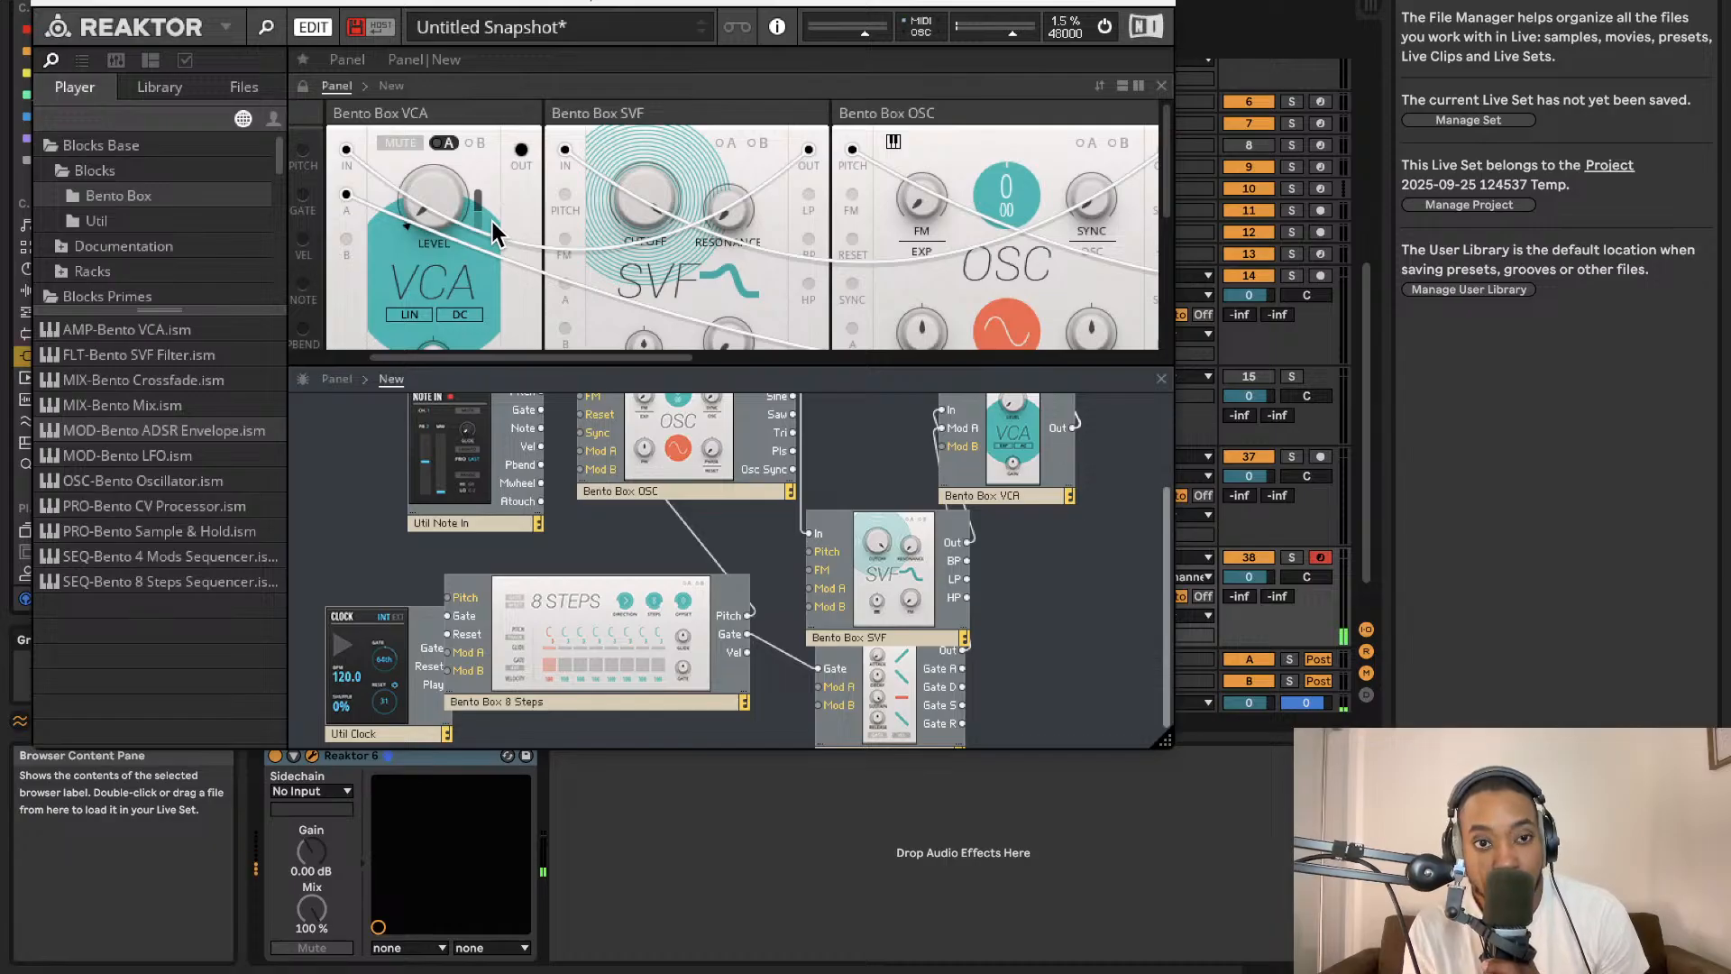
Move the Util Clock block slightly left in the structure.
{"action": "scroll", "coordinate": [707, 195], "scroll_direction": "left", "scroll_amount": 2}
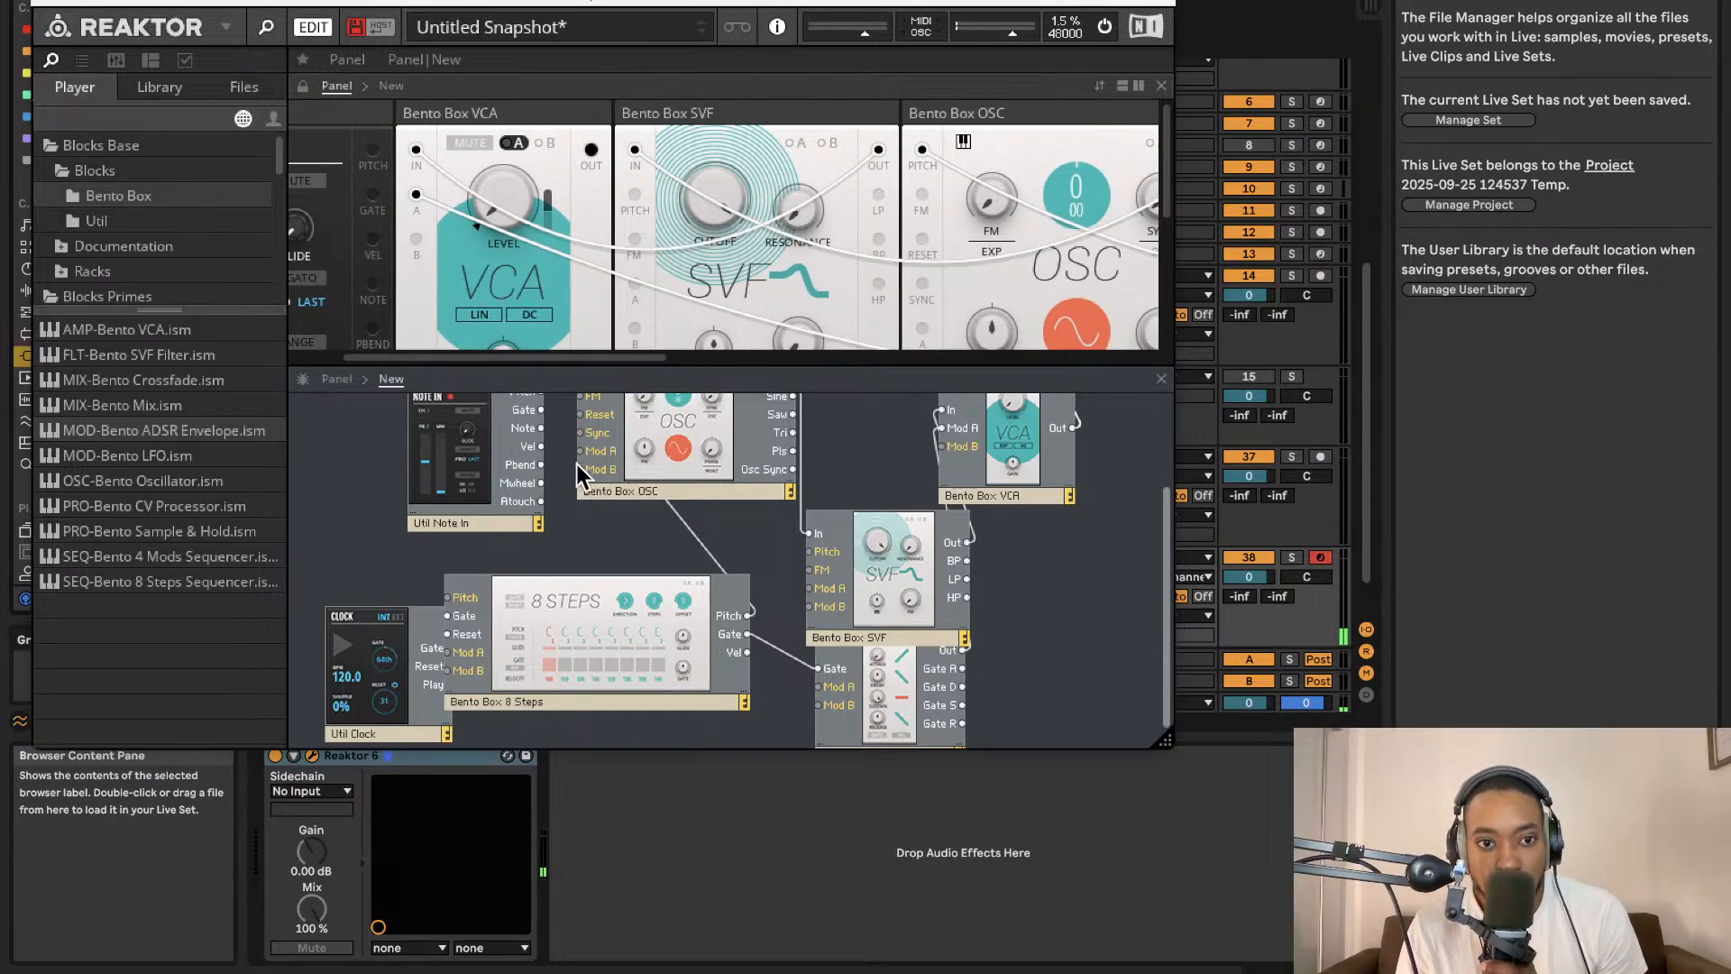
{"action": "left_click_drag", "start_coordinate": [376, 636], "coordinate": [348, 619]}
Switch the Util Clock to internal sync, start it playing, and nudge the master output volume down.
{"action": "scroll", "coordinate": [579, 211], "scroll_direction": "right", "scroll_amount": 10}
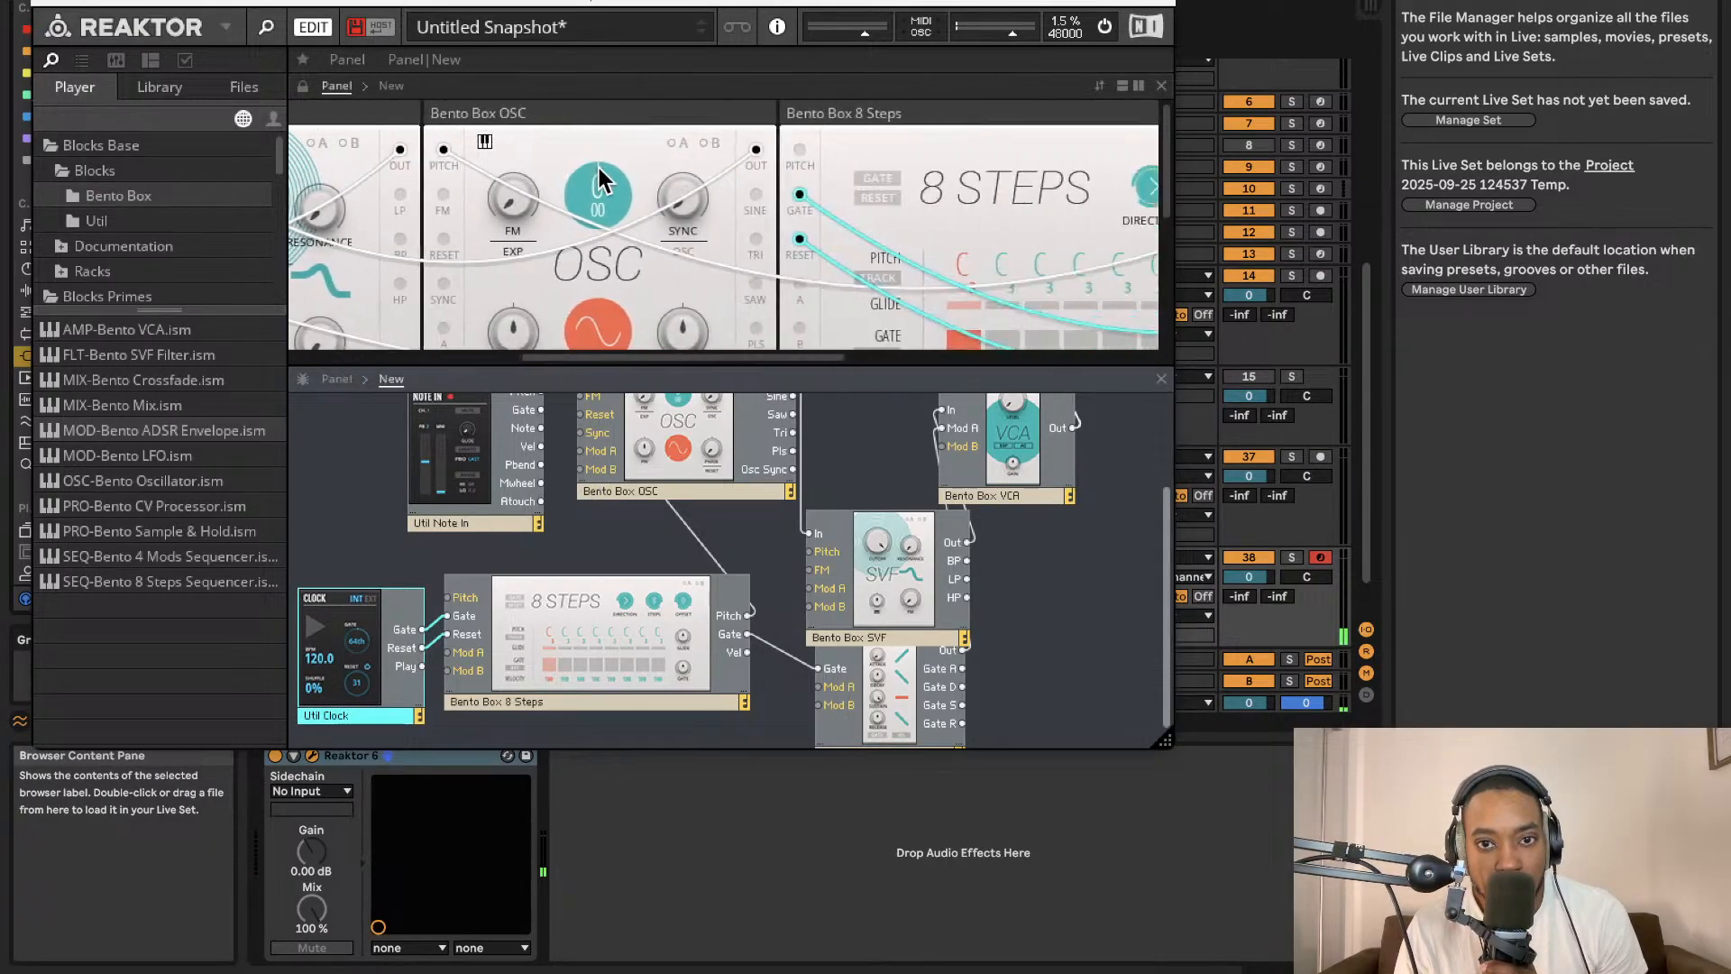
{"action": "scroll", "coordinate": [613, 164], "scroll_direction": "down", "scroll_amount": 5}
{"action": "scroll", "coordinate": [633, 158], "scroll_direction": "up", "scroll_amount": 5}
{"action": "scroll", "coordinate": [635, 160], "scroll_direction": "right", "scroll_amount": 4}
{"action": "scroll", "coordinate": [919, 144], "scroll_direction": "down", "scroll_amount": 2}
{"action": "scroll", "coordinate": [892, 153], "scroll_direction": "up", "scroll_amount": 2}
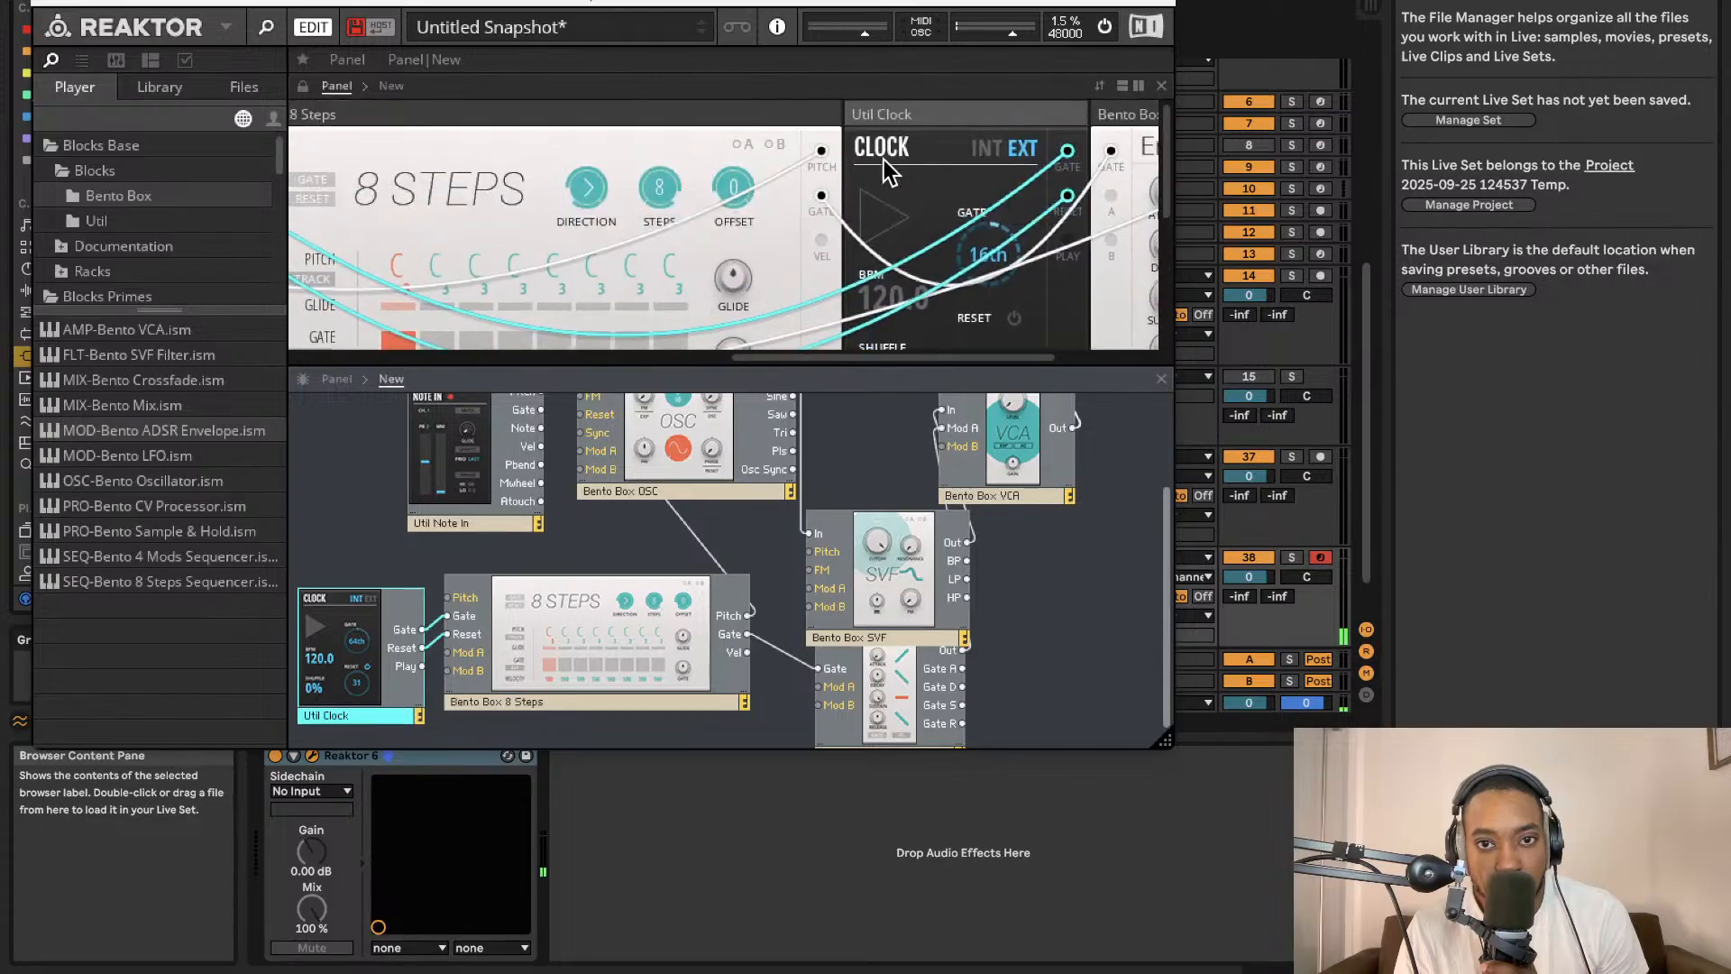
{"action": "left_click", "coordinate": [881, 218]}
{"action": "left_click", "coordinate": [970, 151]}
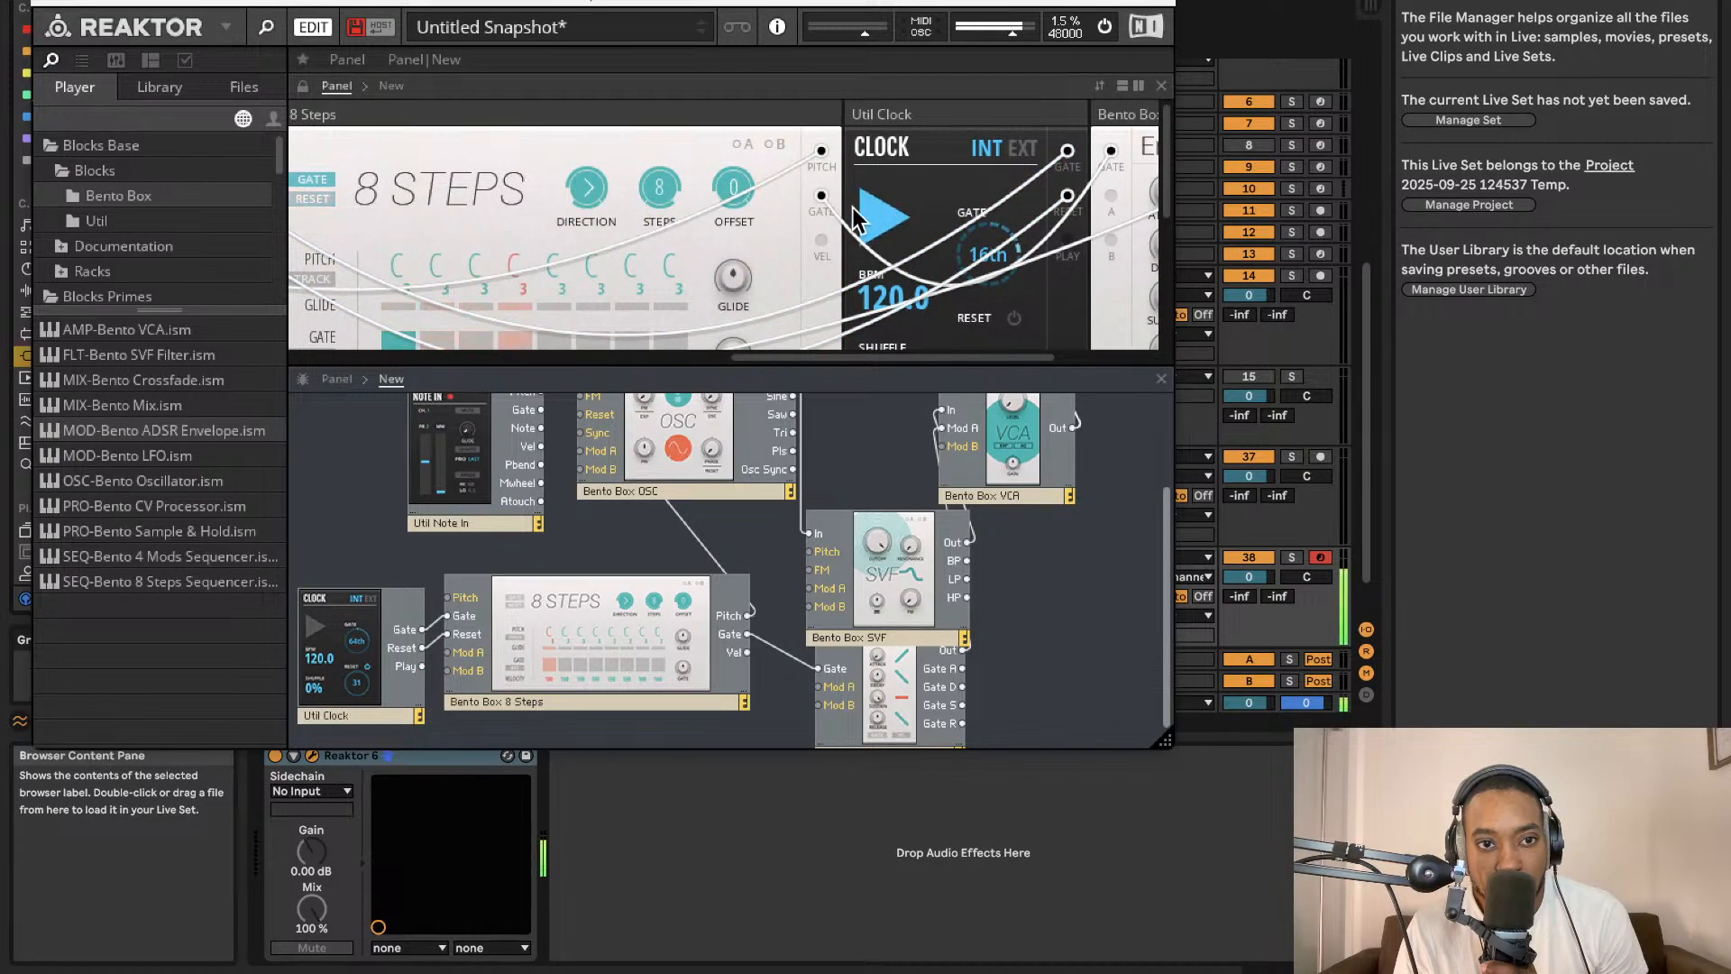
{"action": "left_click_drag", "start_coordinate": [1008, 36], "coordinate": [993, 38]}
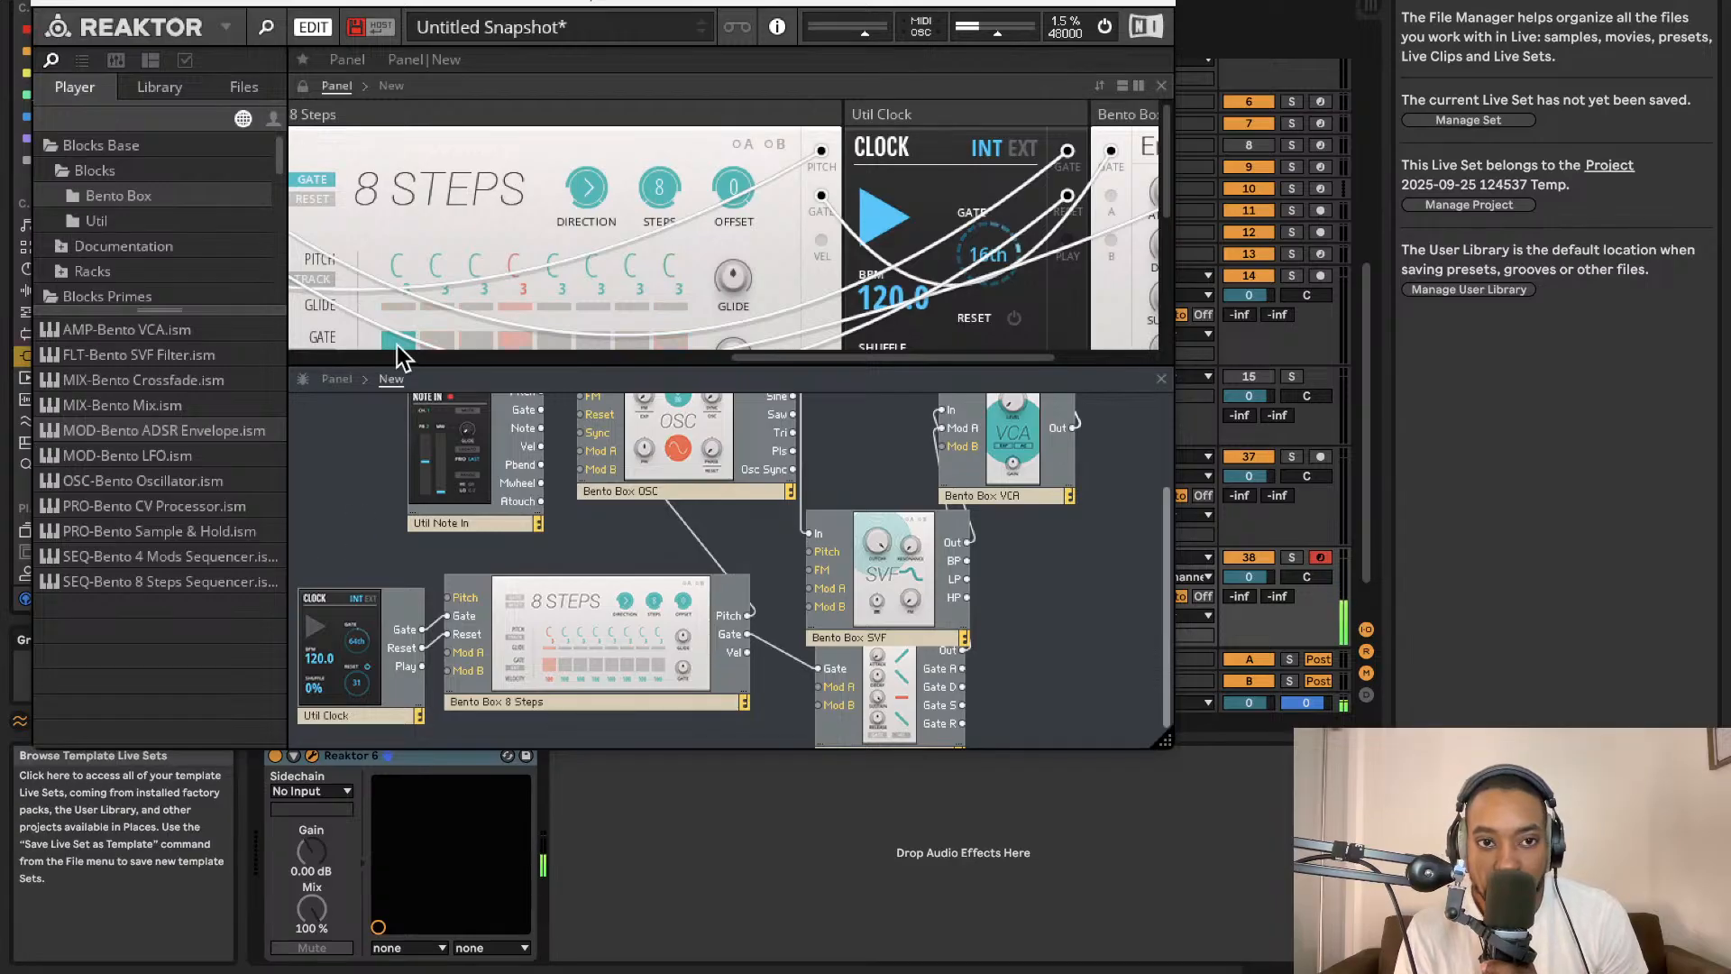
Edit the pitches of steps 3 to 5 and enable the gates of steps 3 and 5 on the 8 Steps sequencer.
{"action": "scroll", "coordinate": [507, 230], "scroll_direction": "down", "scroll_amount": 2}
{"action": "scroll", "coordinate": [508, 231], "scroll_direction": "left", "scroll_amount": 2}
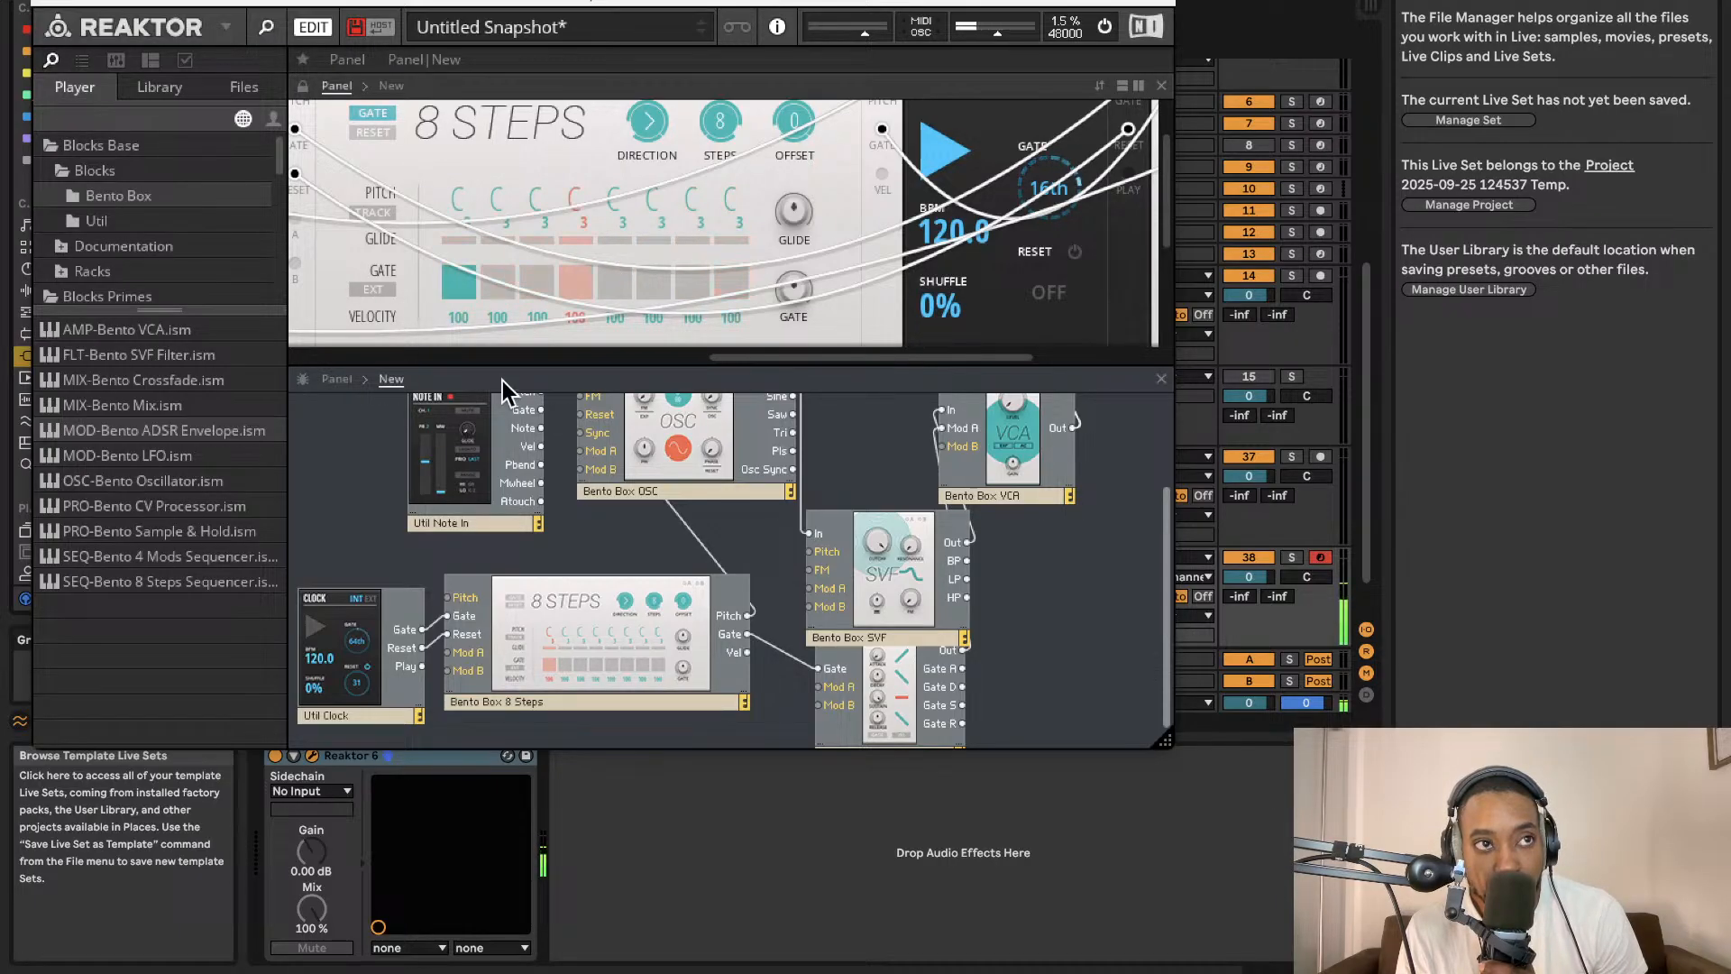
{"action": "mouse_move", "coordinate": [503, 381]}
{"action": "mouse_move", "coordinate": [543, 202]}
{"action": "left_mouse_down"}
{"action": "mouse_move", "coordinate": [544, 162]}
{"action": "mouse_move", "coordinate": [630, 251]}
{"action": "left_mouse_up"}
{"action": "left_click", "coordinate": [537, 283]}
{"action": "left_click", "coordinate": [614, 282]}
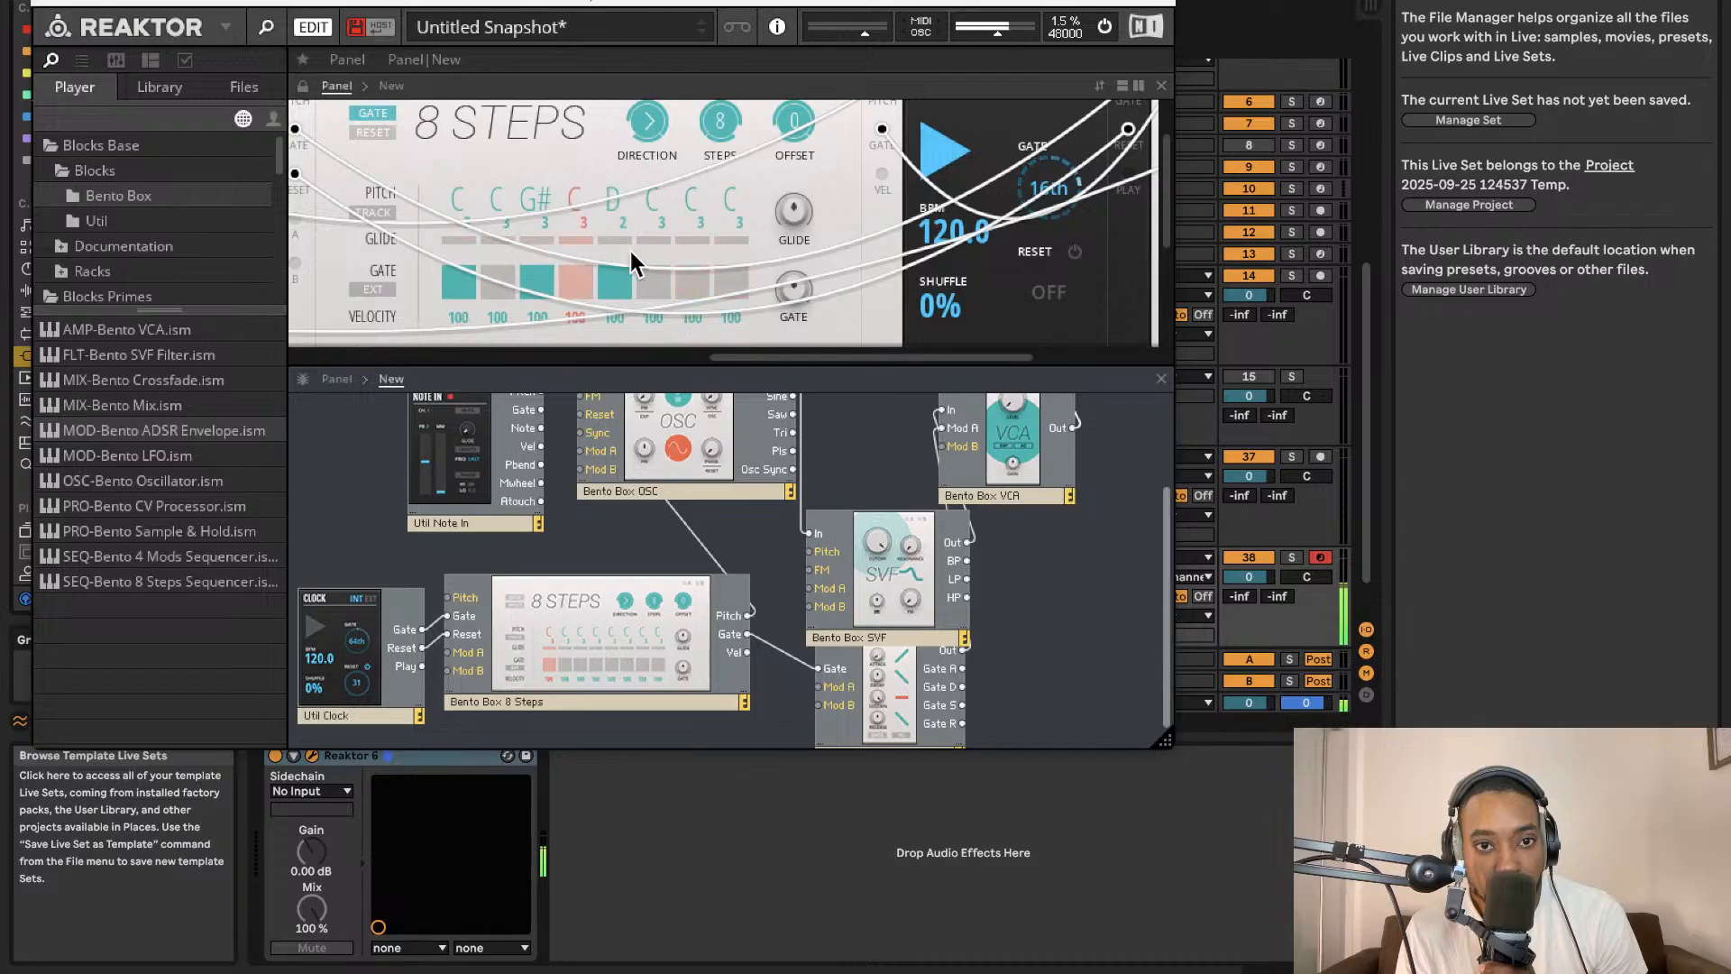
Enable the gates of steps 7 and 8 and set step 8's pitch to C#.
{"action": "left_click", "coordinate": [680, 279]}
{"action": "left_click_drag", "start_coordinate": [686, 187], "coordinate": [679, 239]}
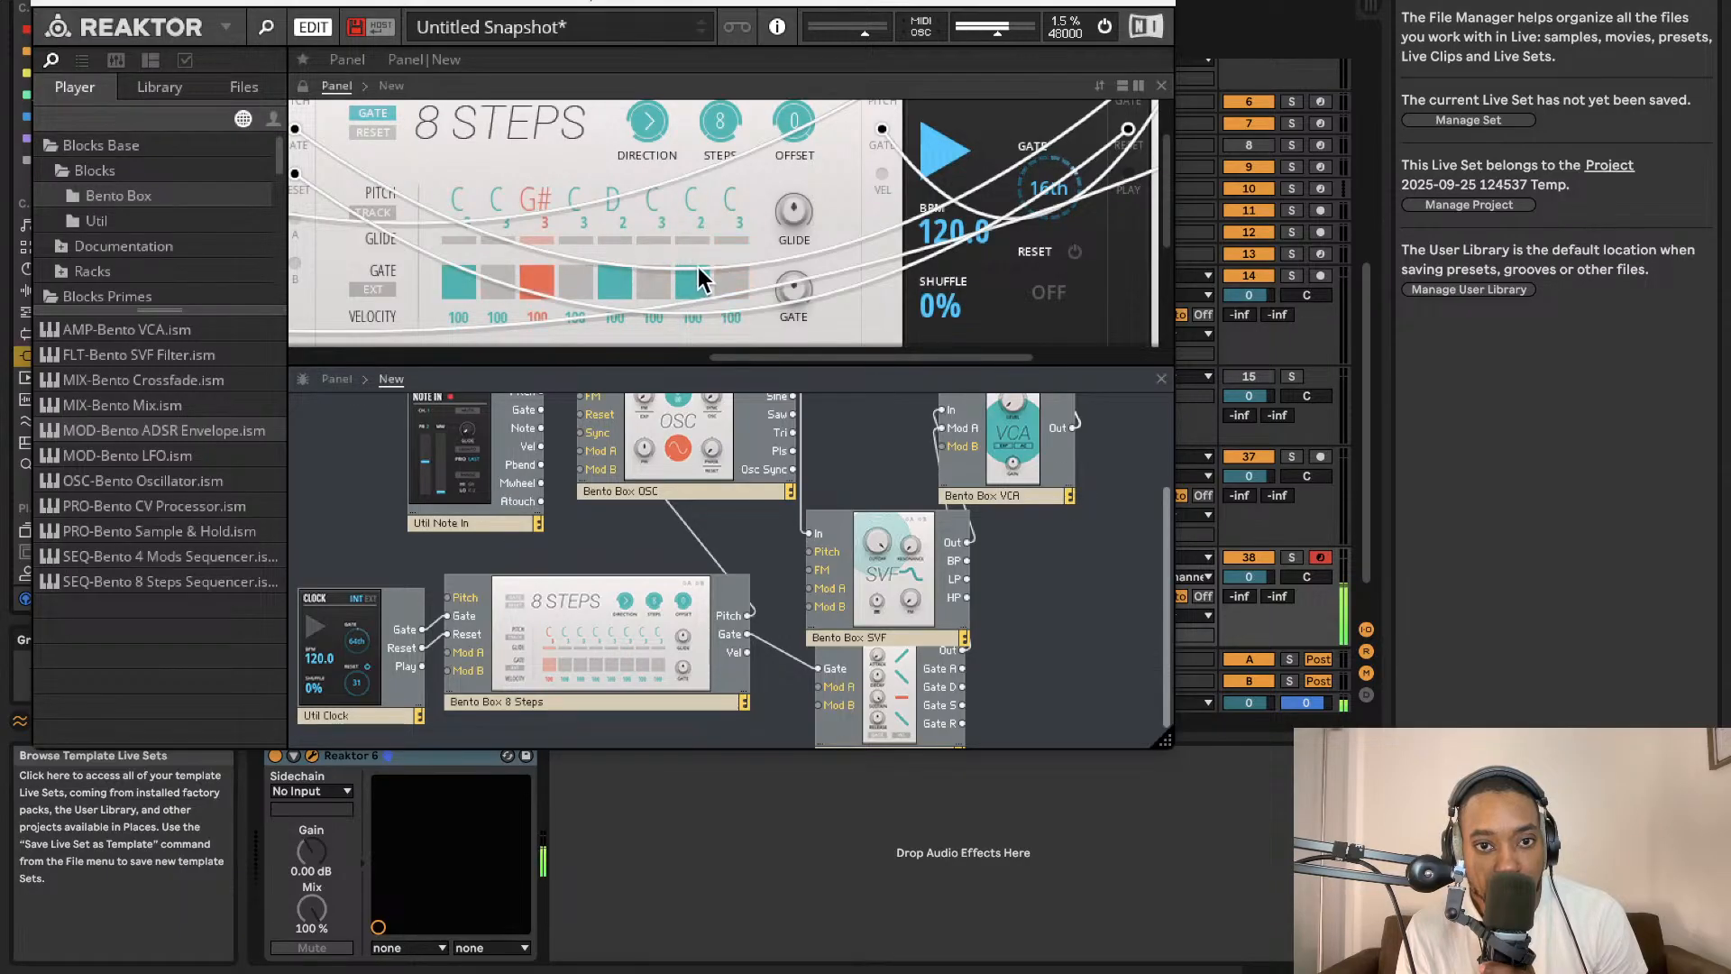
{"action": "left_click", "coordinate": [731, 282]}
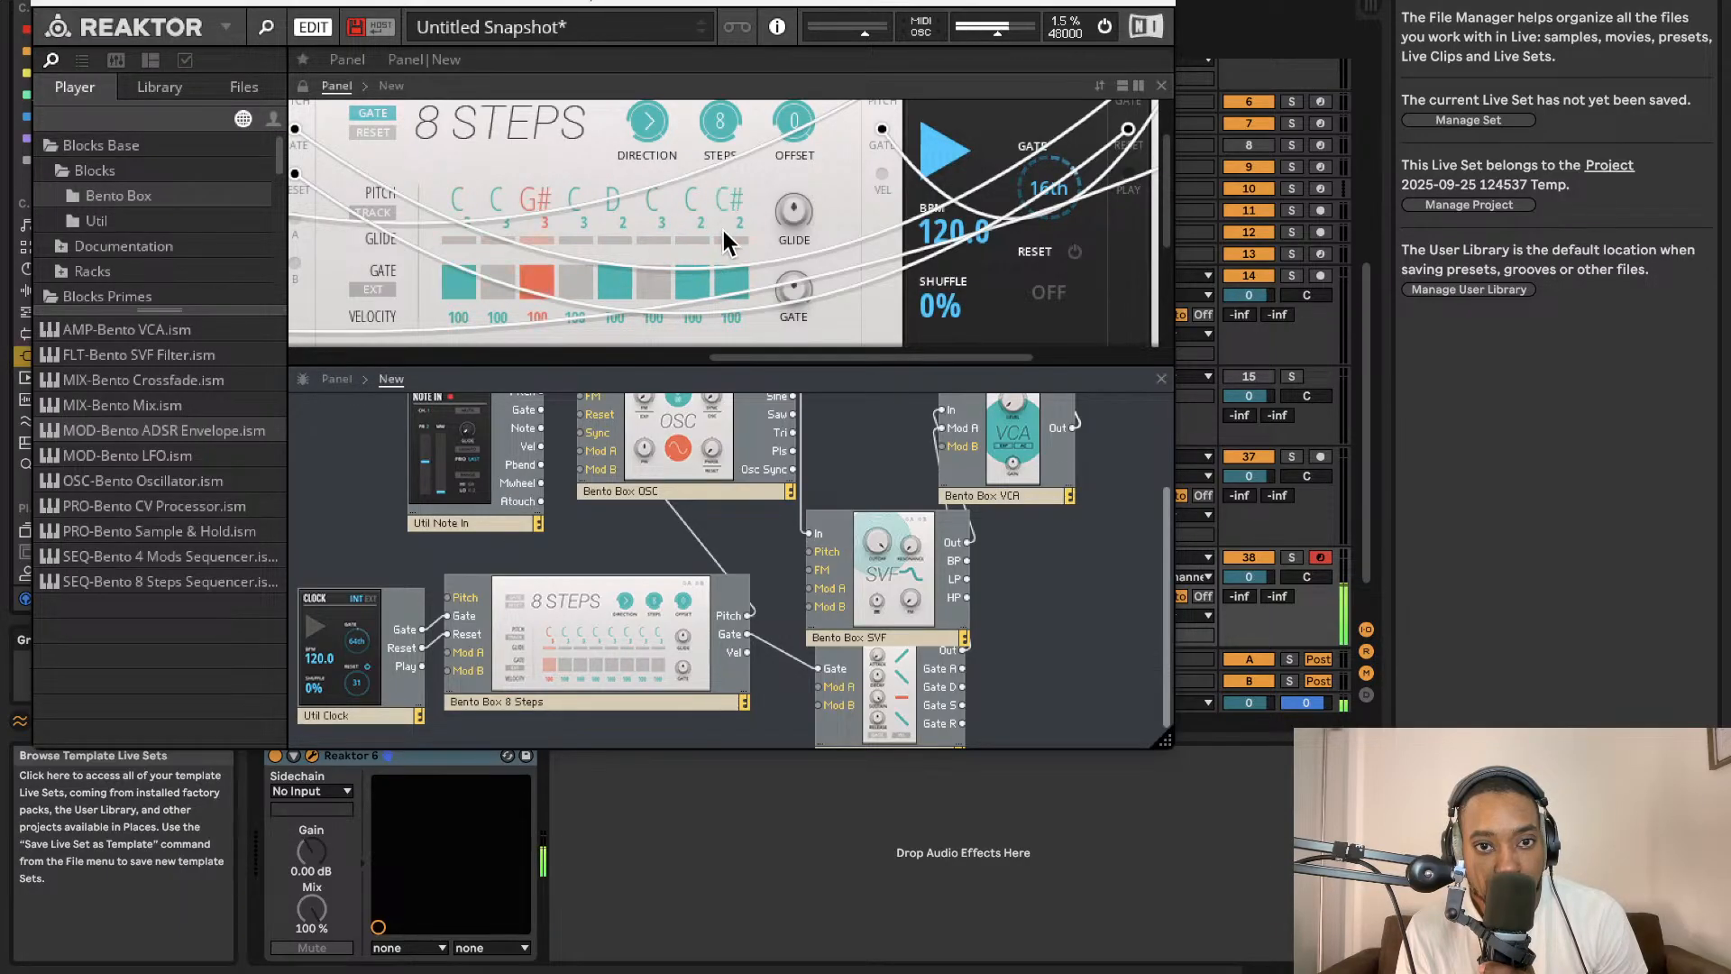
{"action": "left_click_drag", "start_coordinate": [725, 196], "coordinate": [718, 258]}
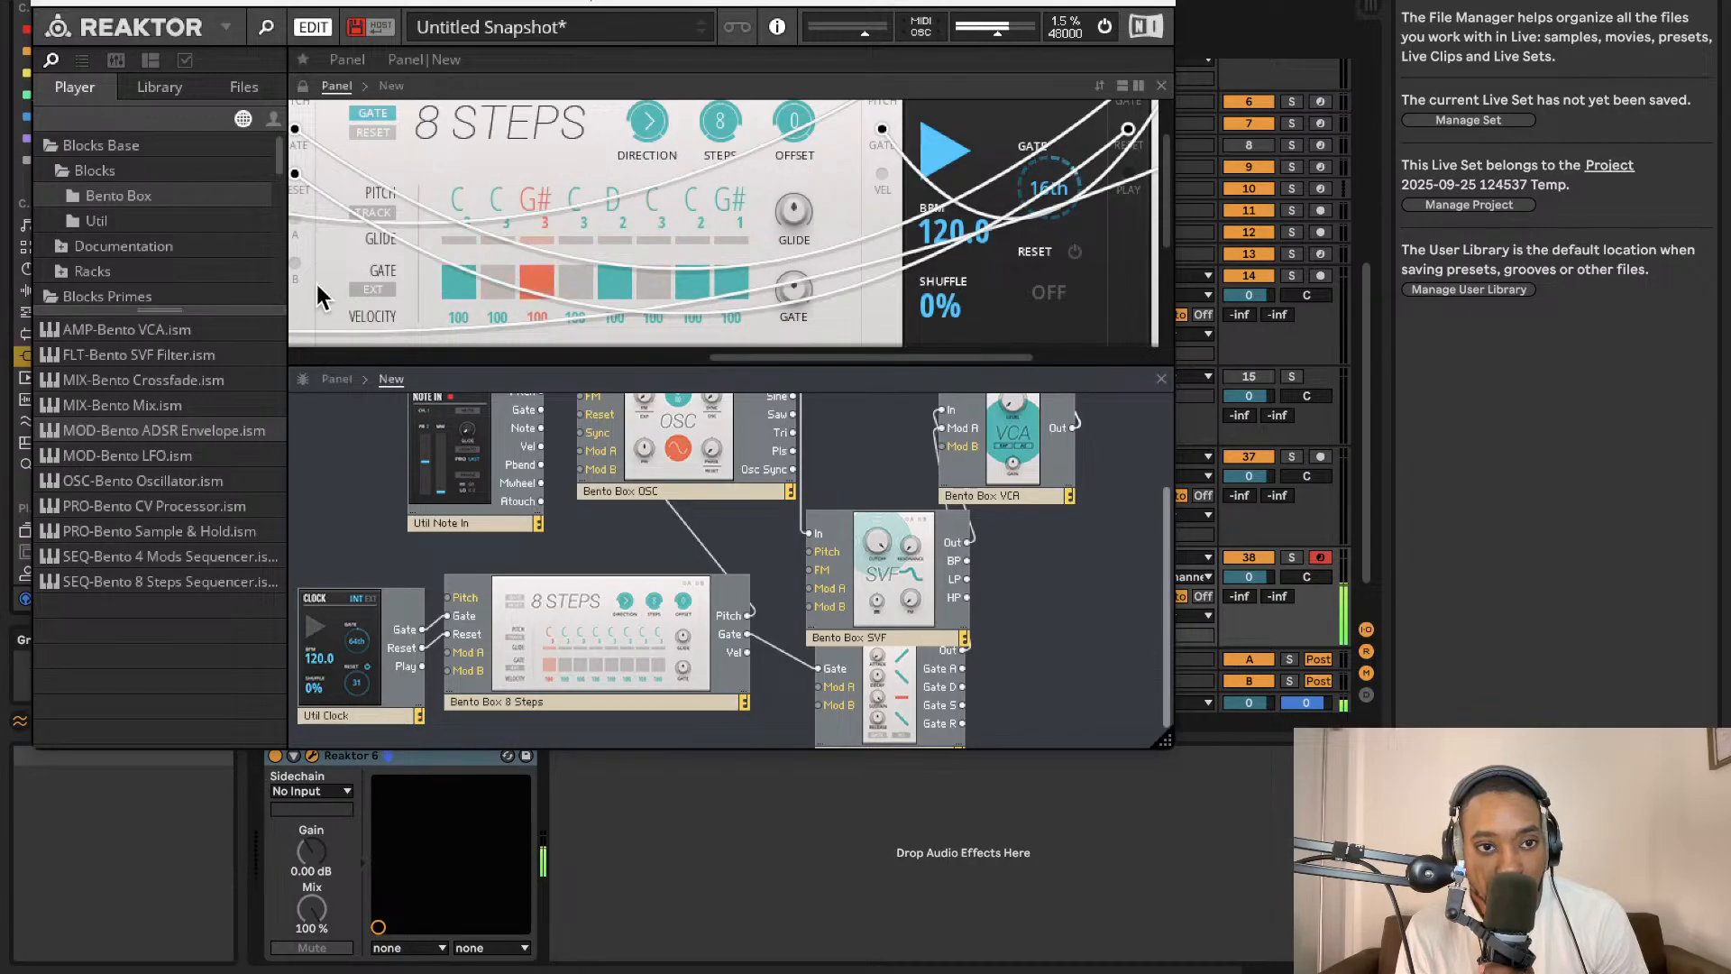
Transpose the Bento Box oscillator's pitch to -2.
{"action": "scroll", "coordinate": [889, 278], "scroll_direction": "down", "scroll_amount": 3}
{"action": "scroll", "coordinate": [896, 278], "scroll_direction": "up", "scroll_amount": 5}
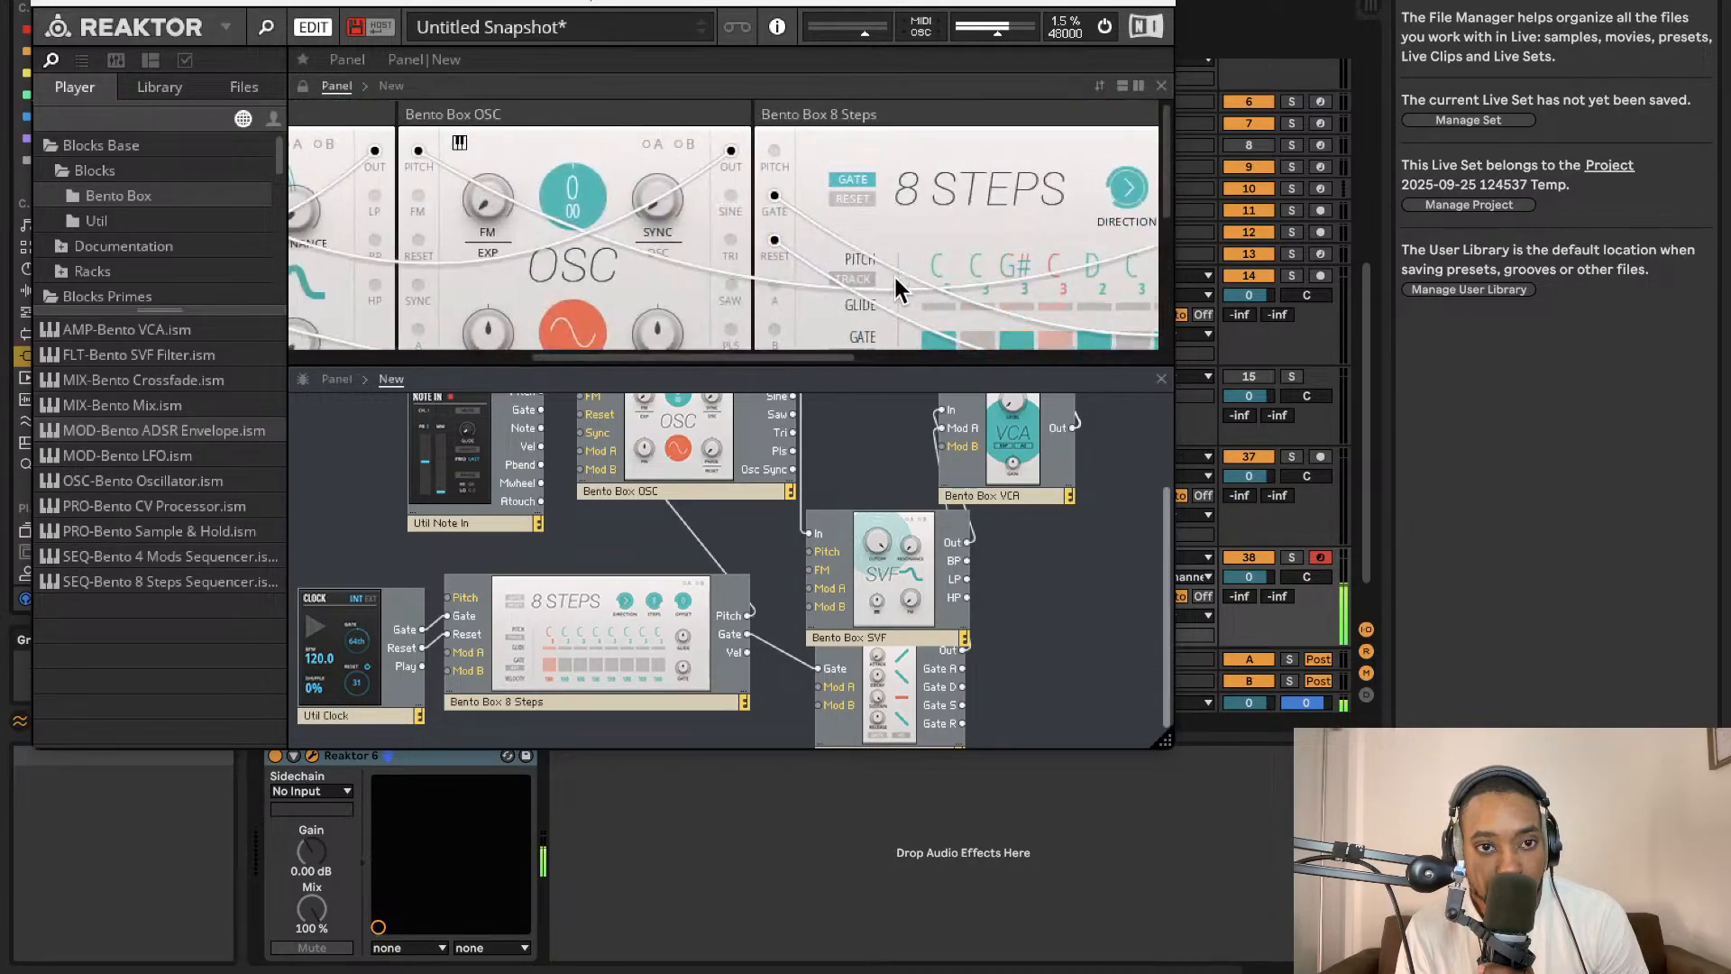
{"action": "scroll", "coordinate": [712, 243], "scroll_direction": "left", "scroll_amount": 2}
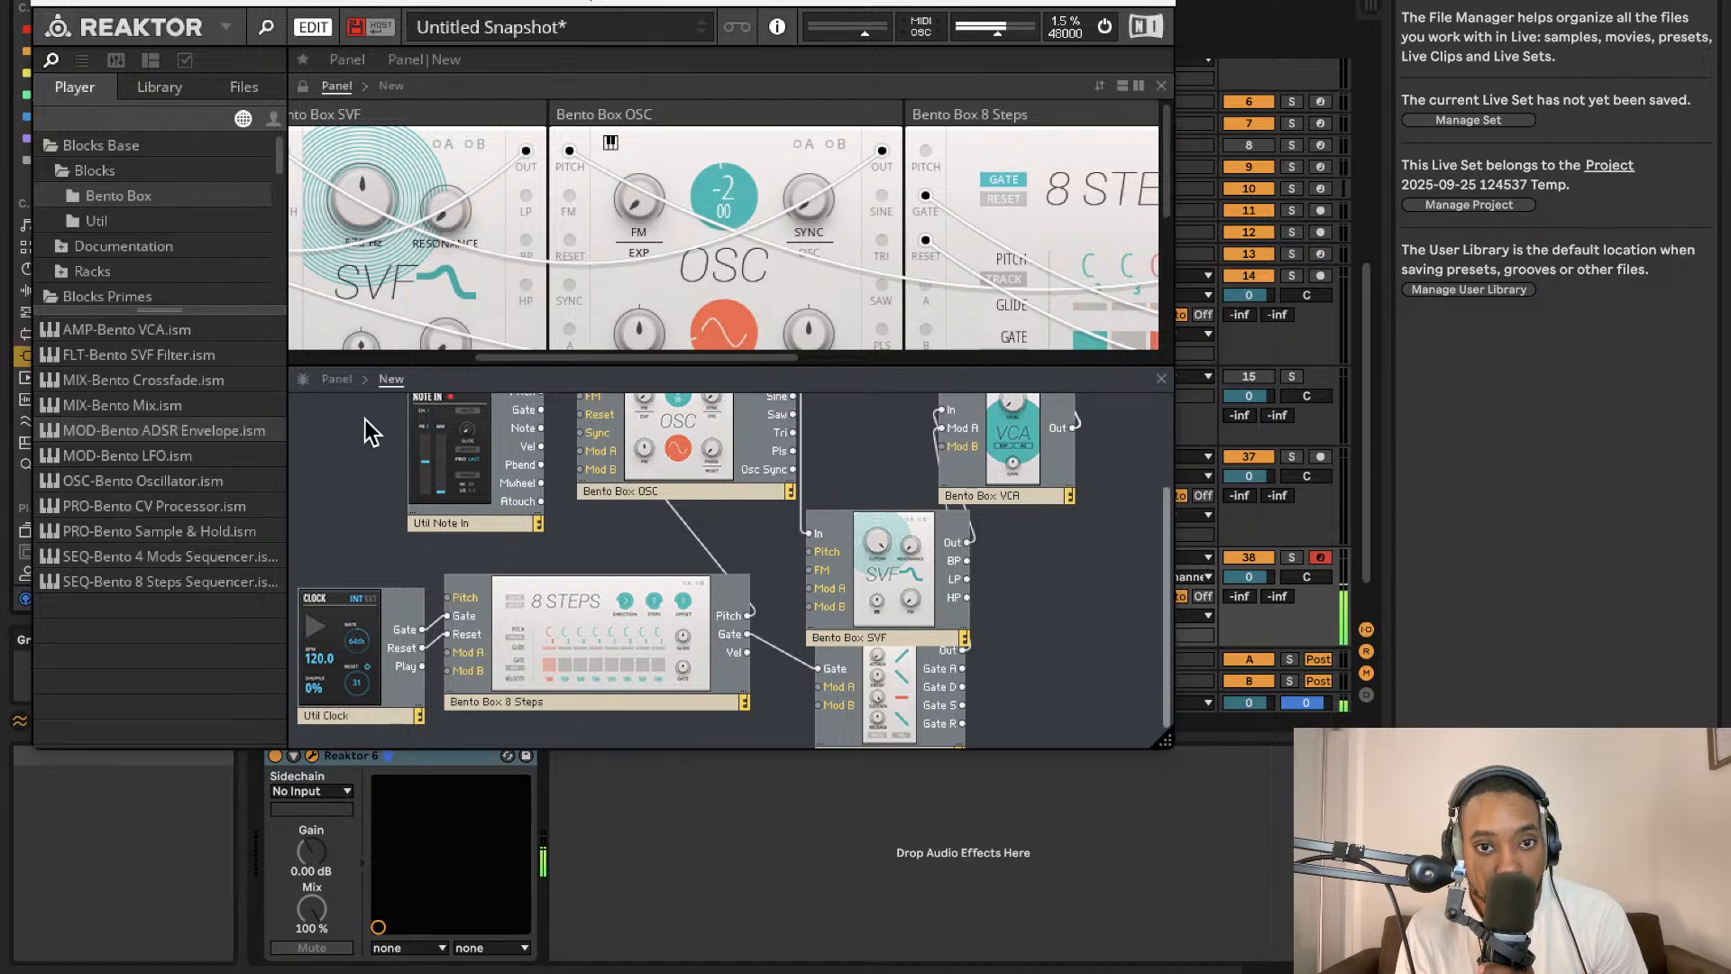
{"action": "scroll", "coordinate": [690, 290], "scroll_direction": "right", "scroll_amount": 10}
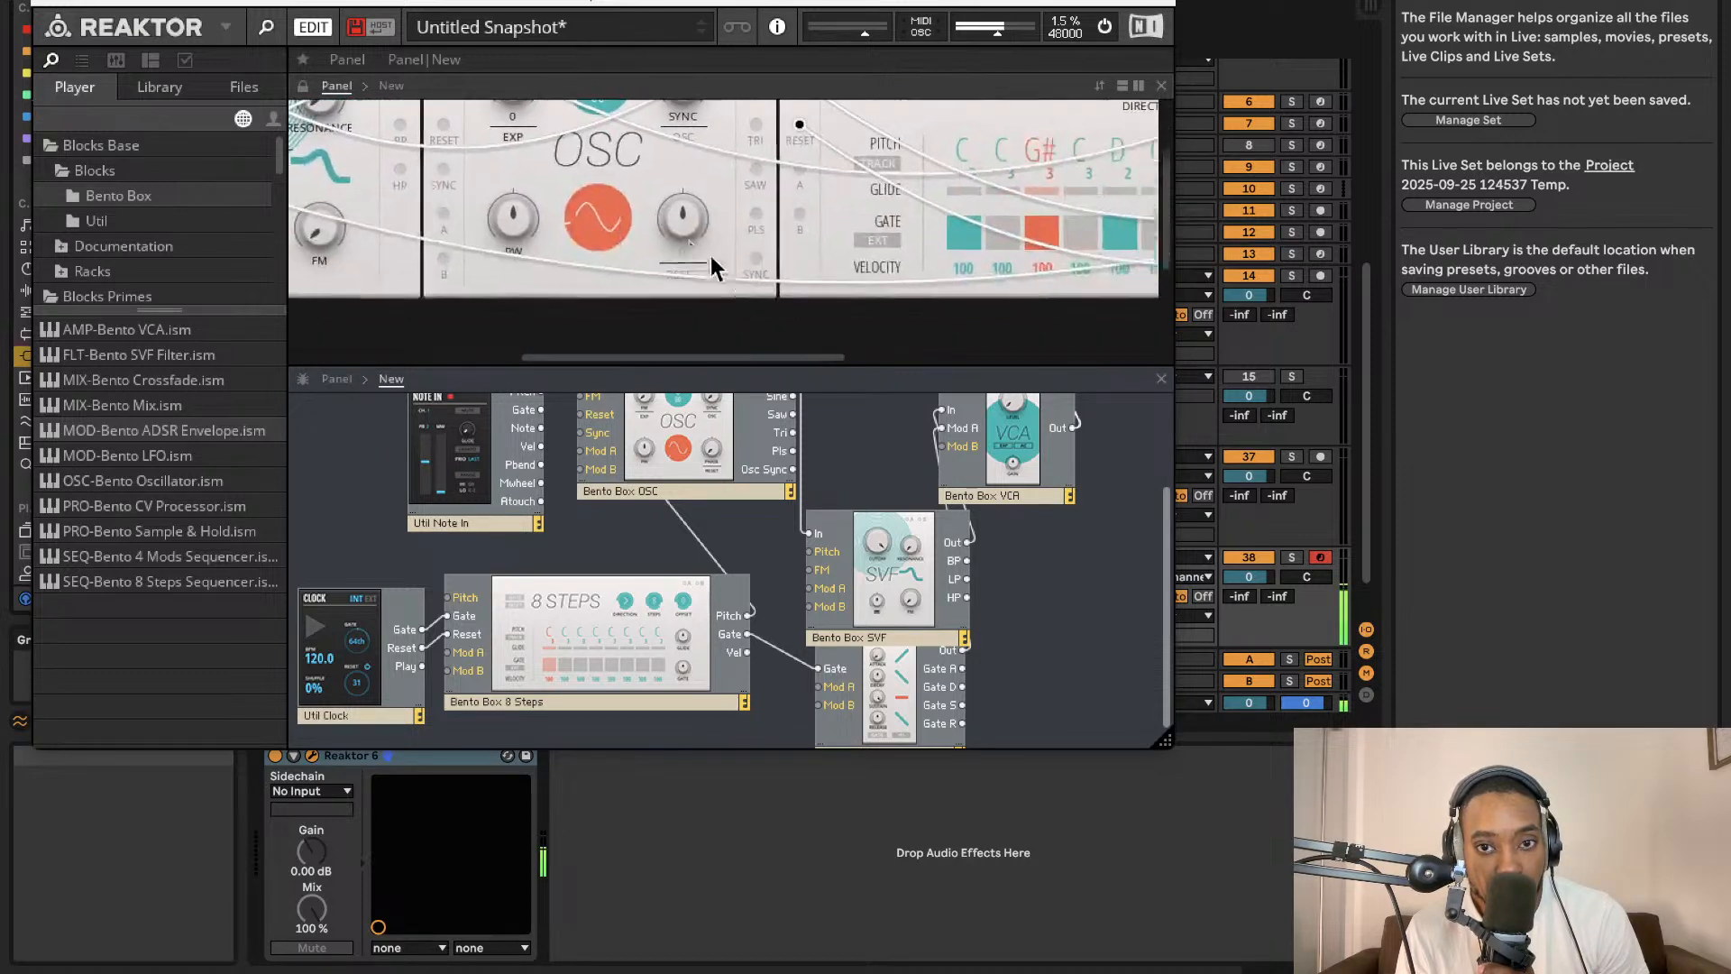
Add a Bento Box LFO block to the structure and patch its output into the oscillator's Mod A input.
{"action": "scroll", "coordinate": [761, 225], "scroll_direction": "right", "scroll_amount": 4}
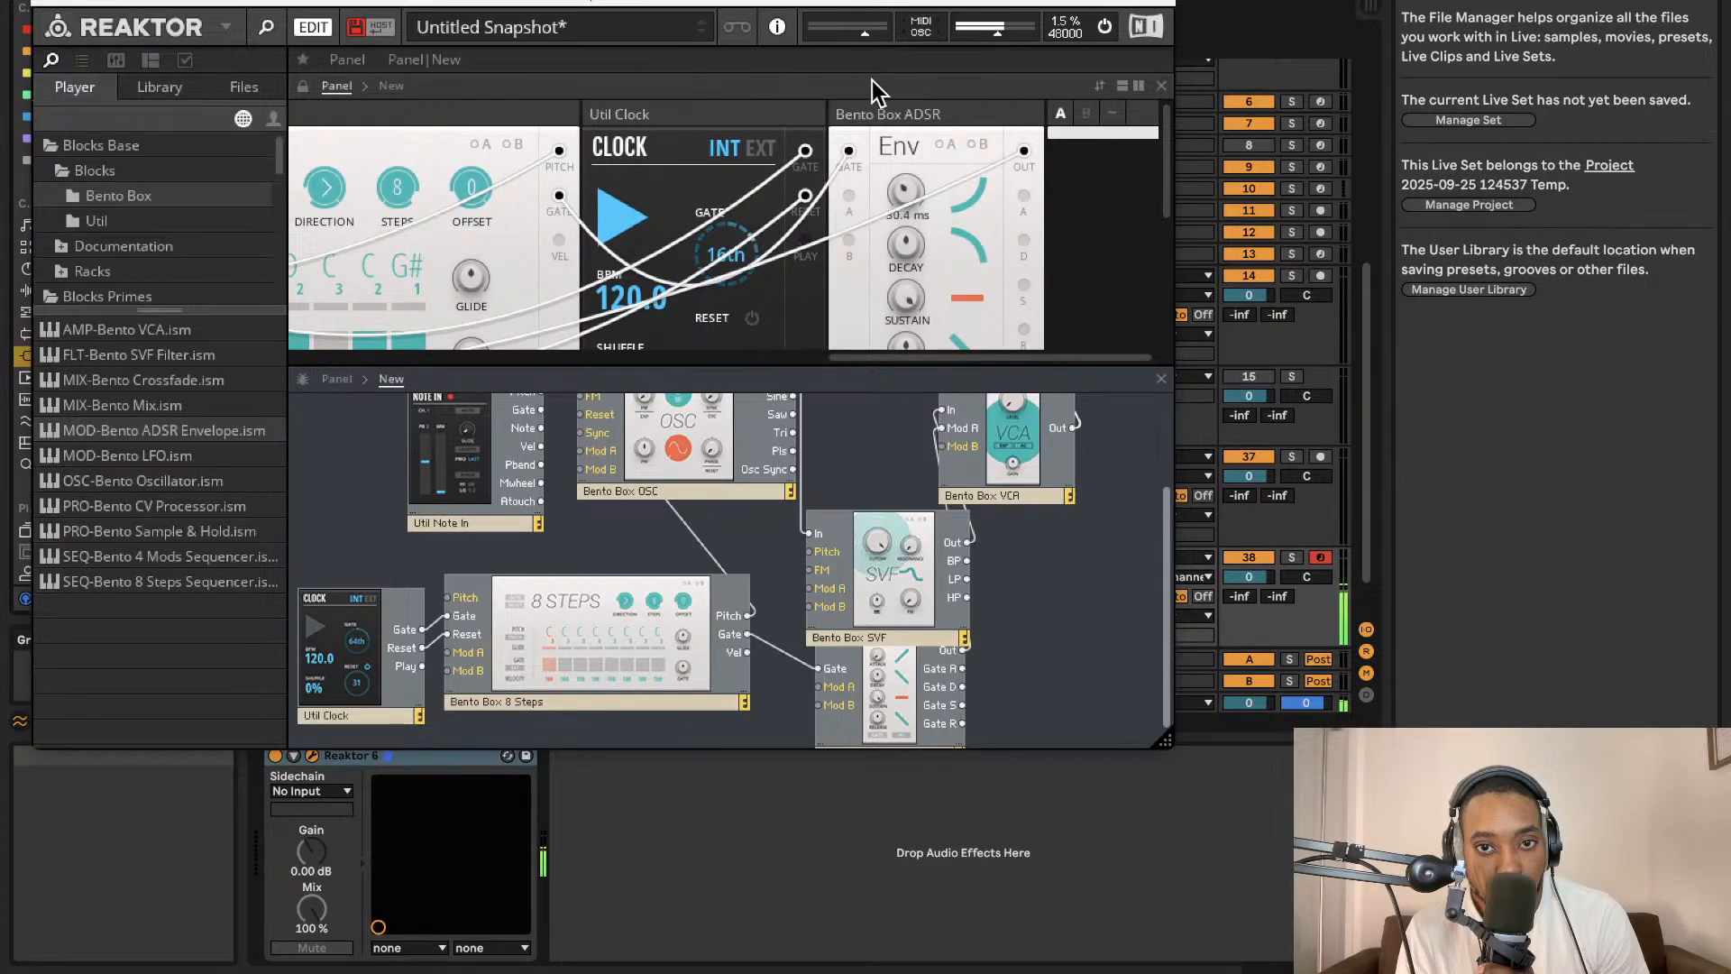
{"action": "scroll", "coordinate": [852, 221], "scroll_direction": "right", "scroll_amount": 1}
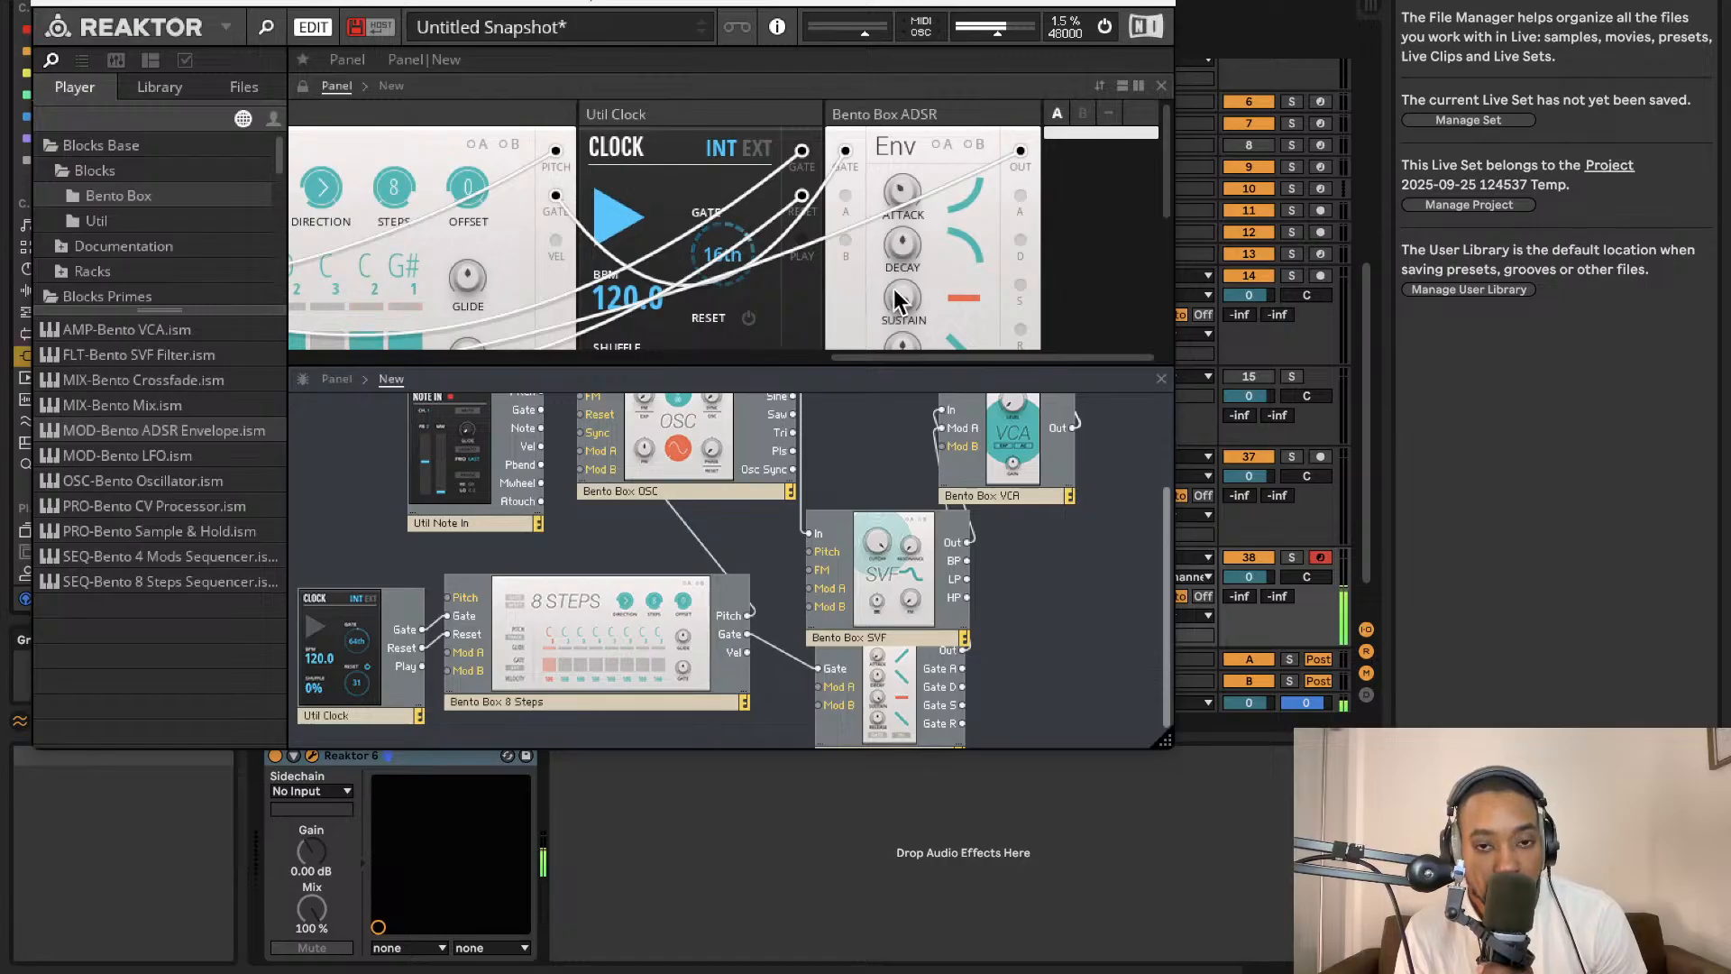
{"action": "left_click_drag", "start_coordinate": [181, 456], "coordinate": [370, 483]}
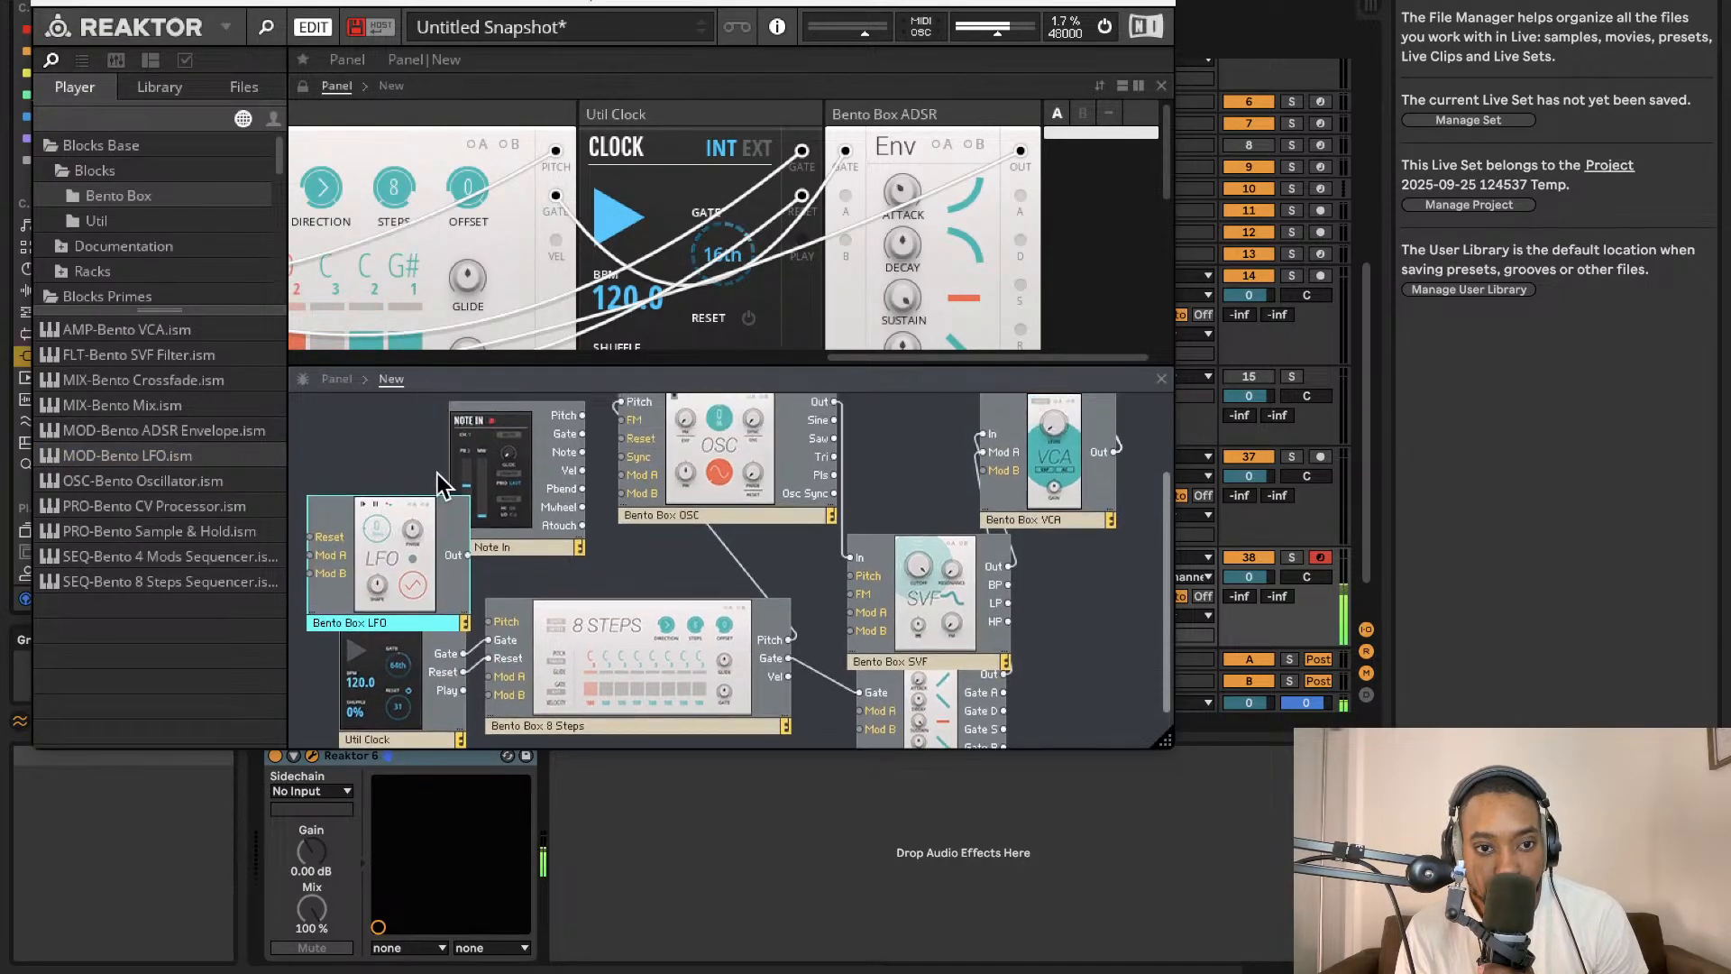
{"action": "left_click_drag", "start_coordinate": [649, 431], "coordinate": [638, 472]}
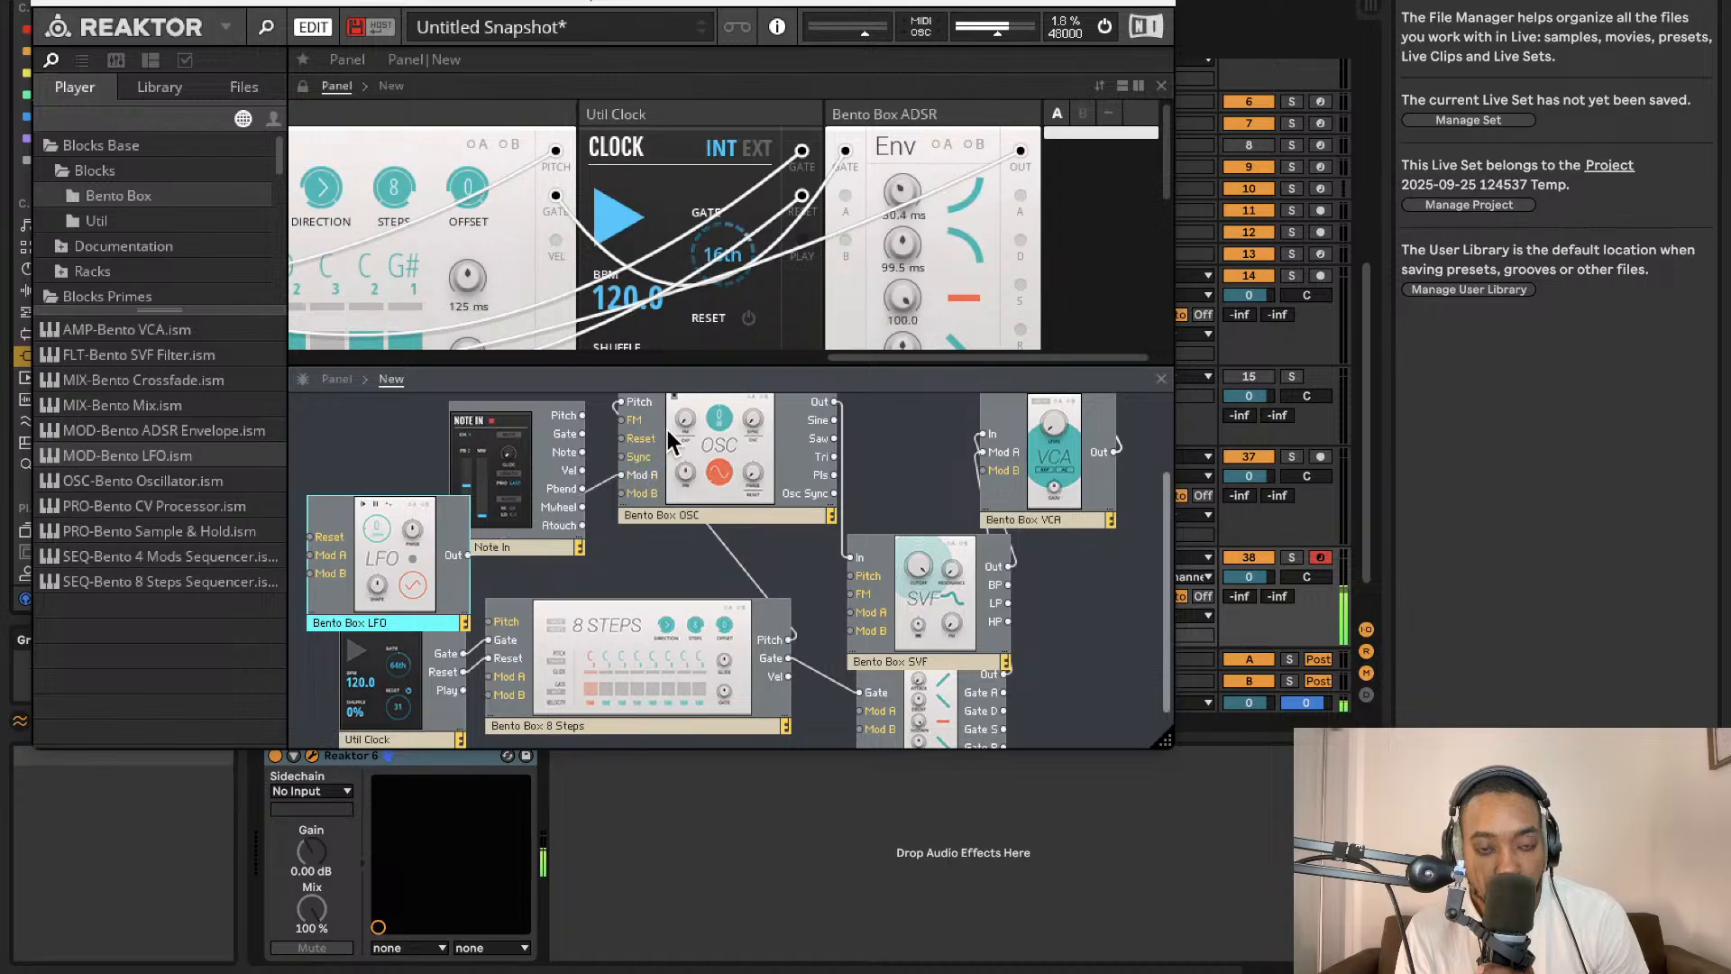
Raise the LFO's rate on its panel.
{"action": "scroll", "coordinate": [685, 176], "scroll_direction": "left", "scroll_amount": 10}
{"action": "scroll", "coordinate": [675, 189], "scroll_direction": "left", "scroll_amount": 10}
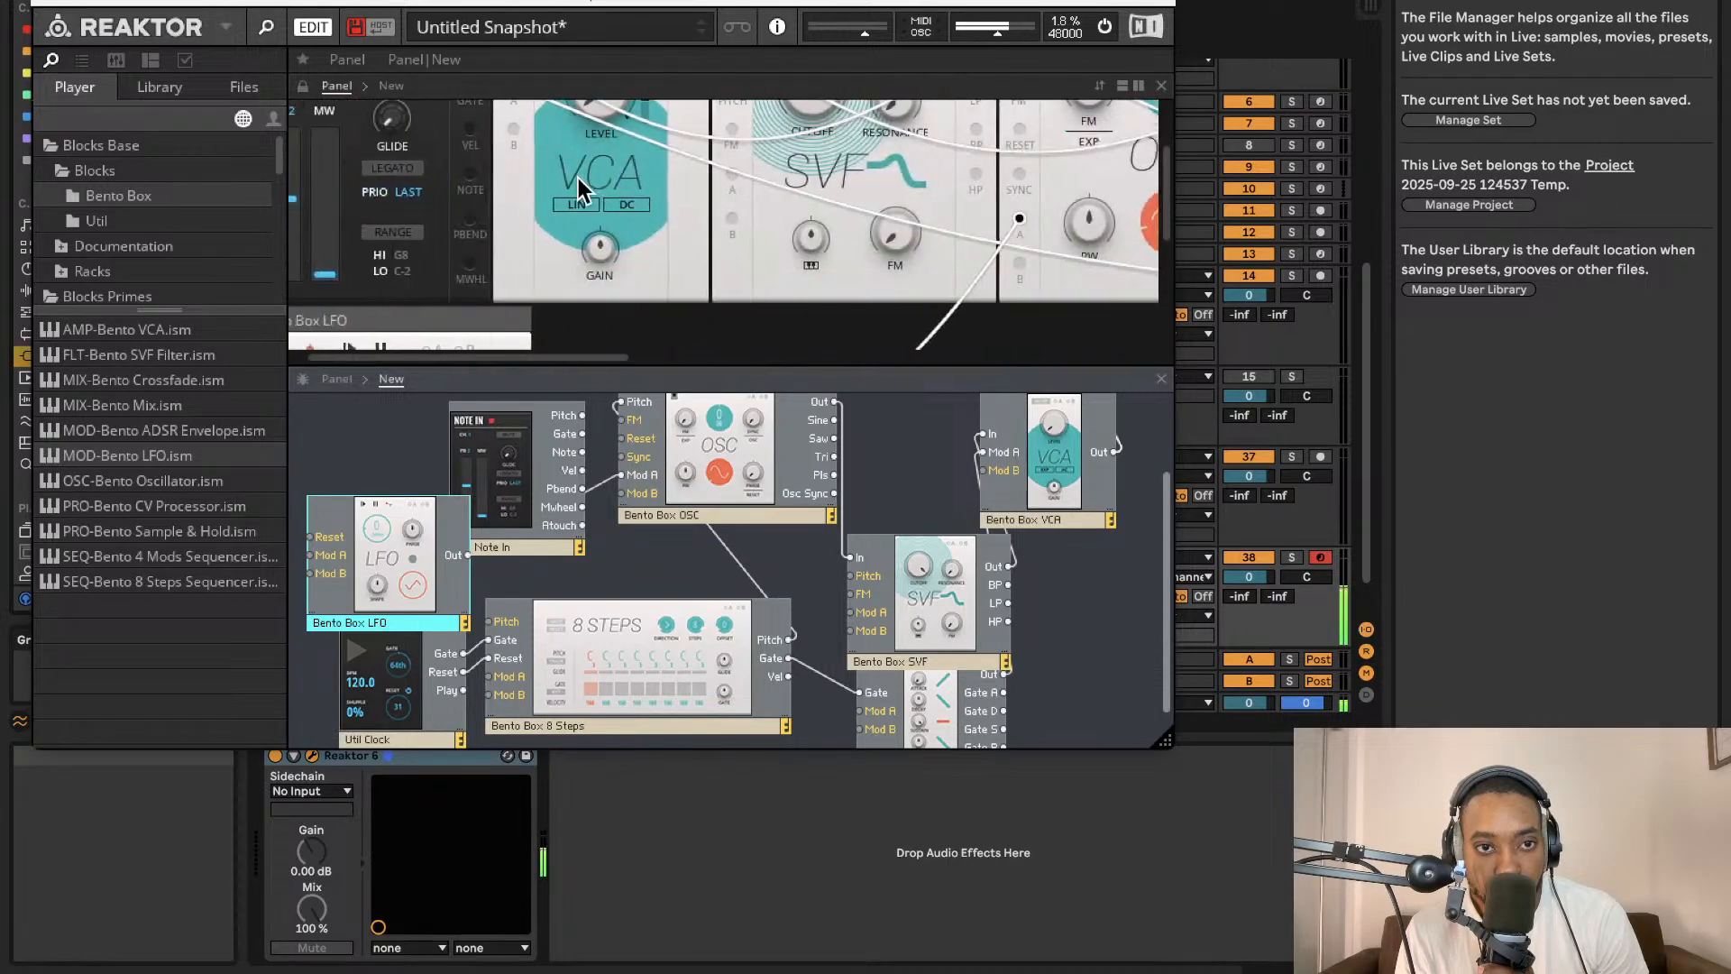
{"action": "scroll", "coordinate": [641, 175], "scroll_direction": "down", "scroll_amount": 6}
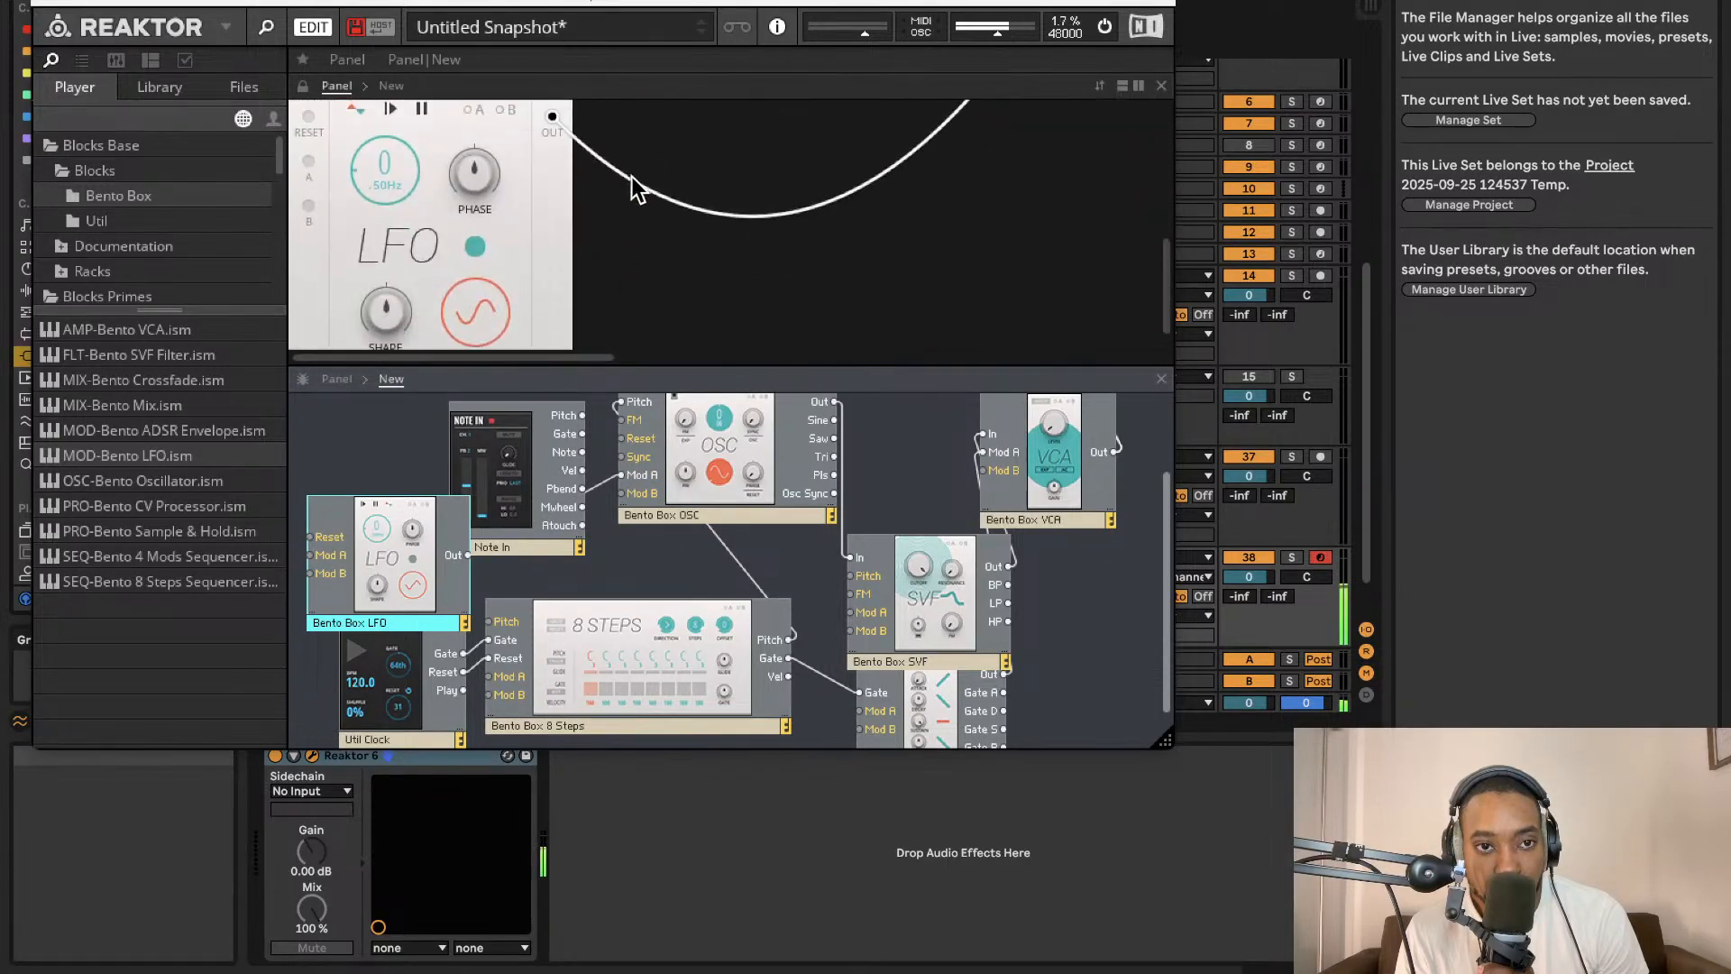
{"action": "left_click_drag", "start_coordinate": [395, 177], "coordinate": [391, 121]}
{"action": "scroll", "coordinate": [577, 136], "scroll_direction": "up", "scroll_amount": 5}
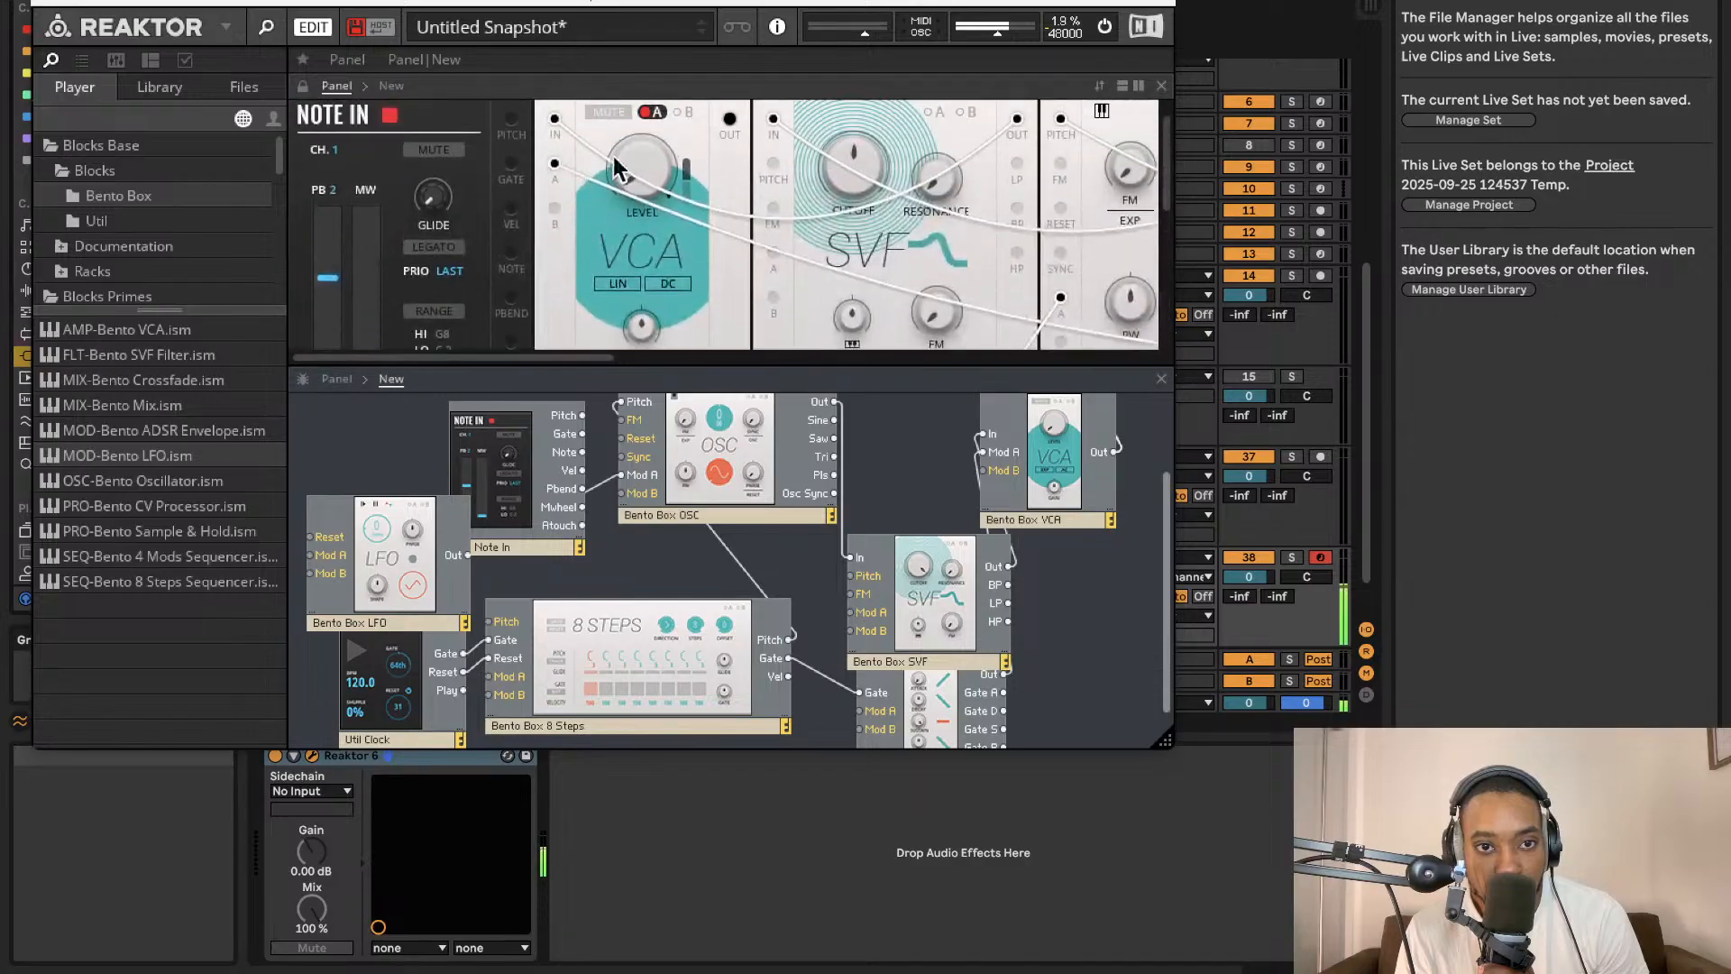
{"action": "scroll", "coordinate": [883, 164], "scroll_direction": "right", "scroll_amount": 10}
{"action": "left_click", "coordinate": [895, 137]}
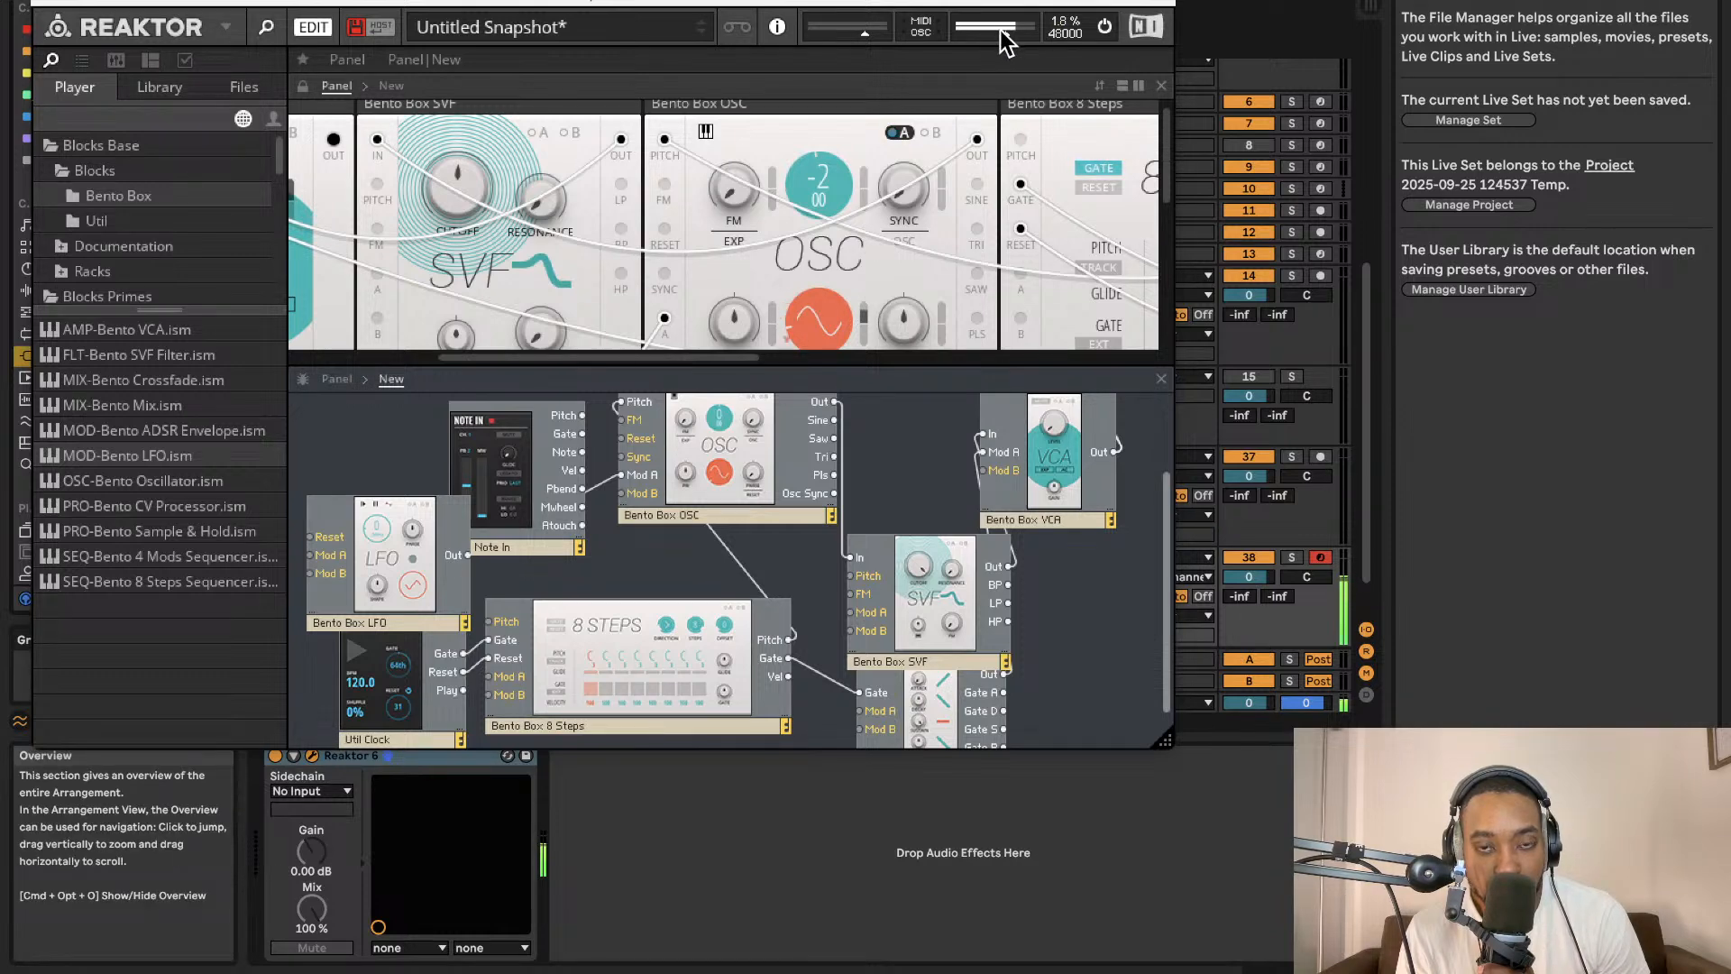
{"action": "scroll", "coordinate": [642, 298], "scroll_direction": "left", "scroll_amount": 10}
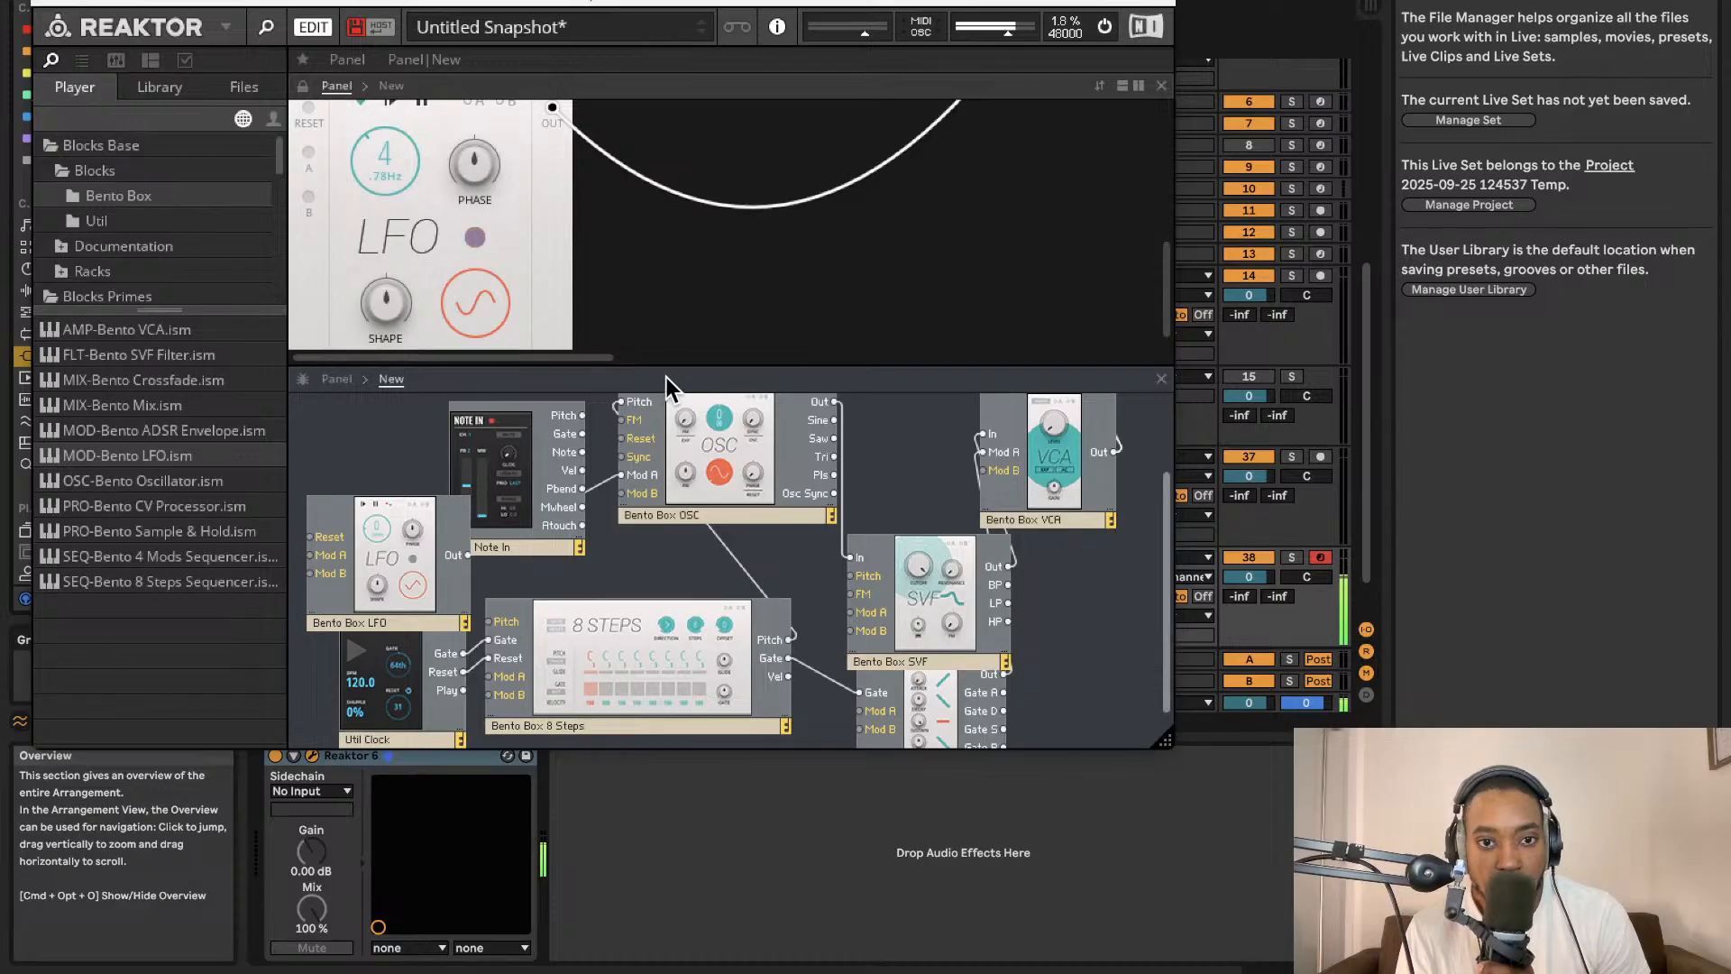
Duplicate the Bento Box OSC block and place the copy below the original oscillator.
{"action": "left_click_drag", "start_coordinate": [663, 723], "coordinate": [643, 791]}
{"action": "left_click", "coordinate": [727, 419]}
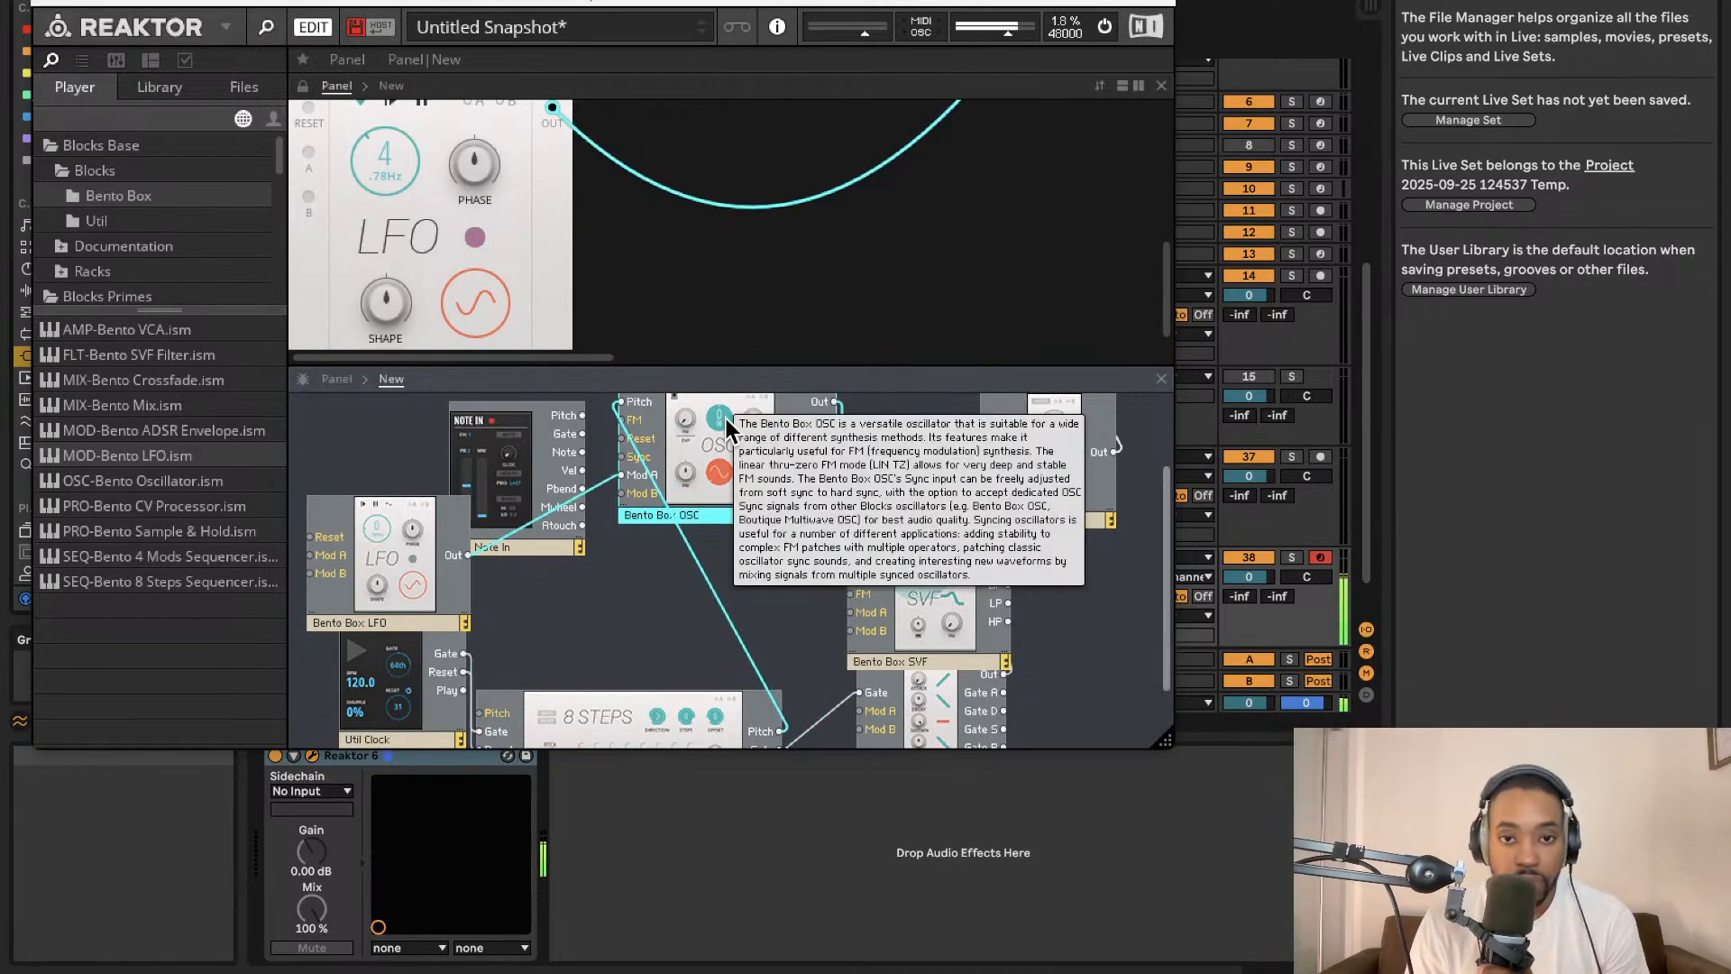
{"action": "right_click", "coordinate": [726, 419]}
{"action": "left_click", "coordinate": [750, 537]}
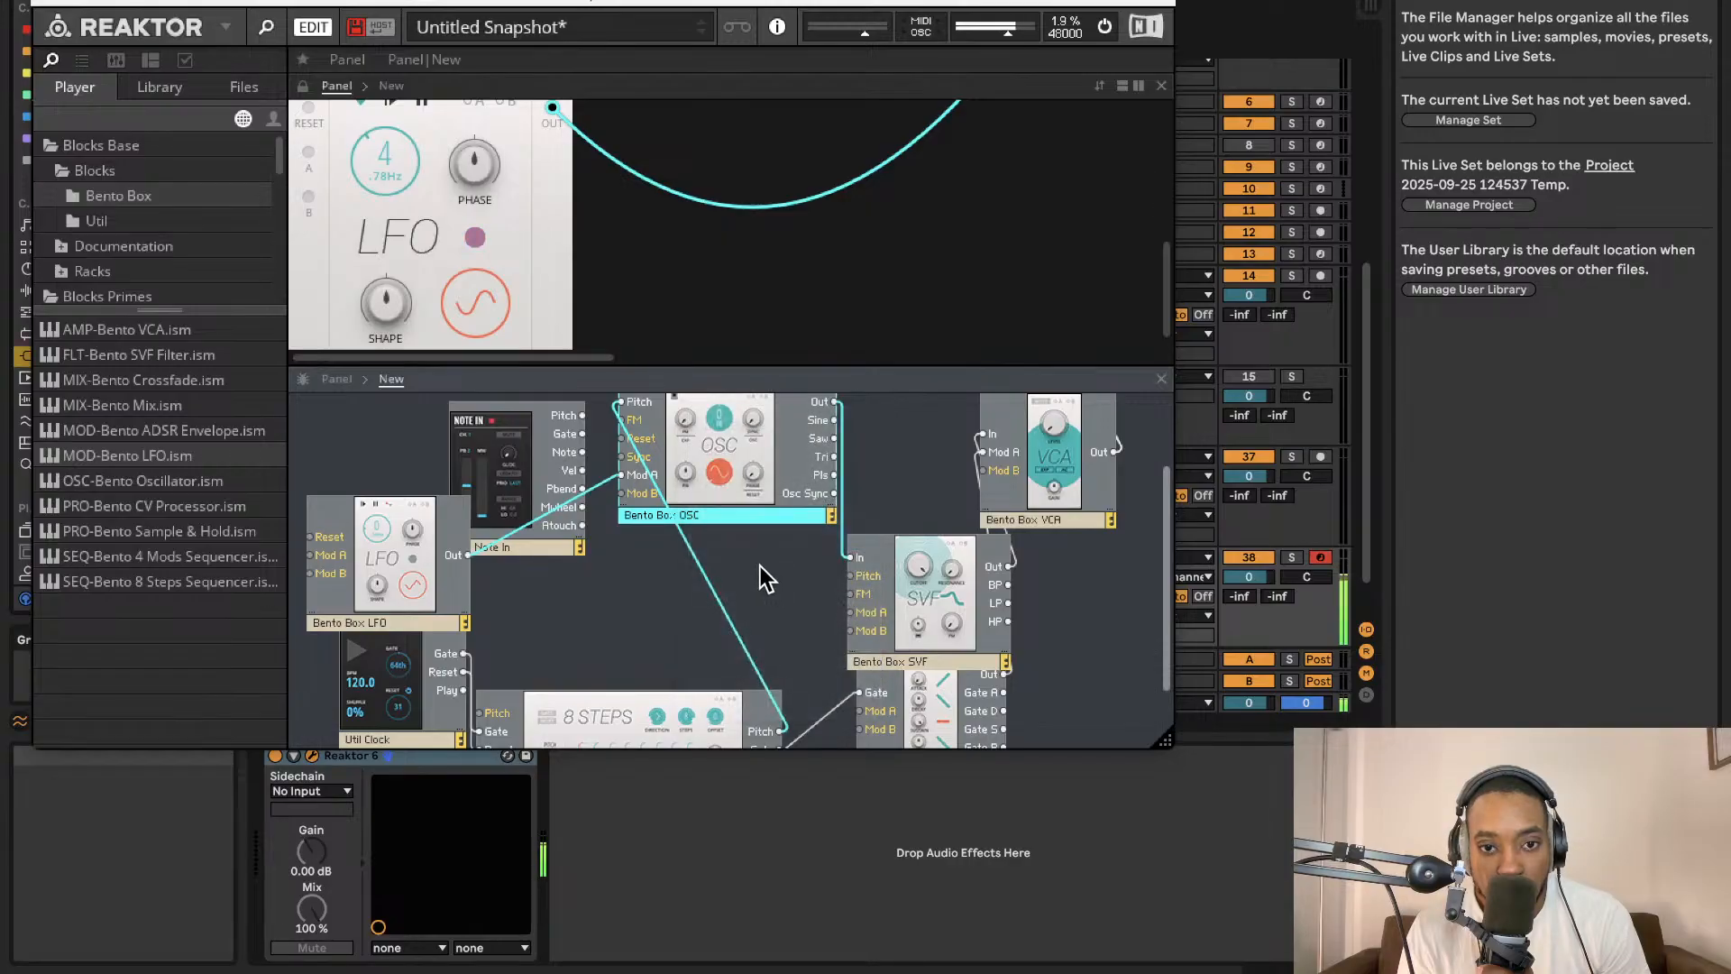
{"action": "left_click_drag", "start_coordinate": [750, 465], "coordinate": [703, 619]}
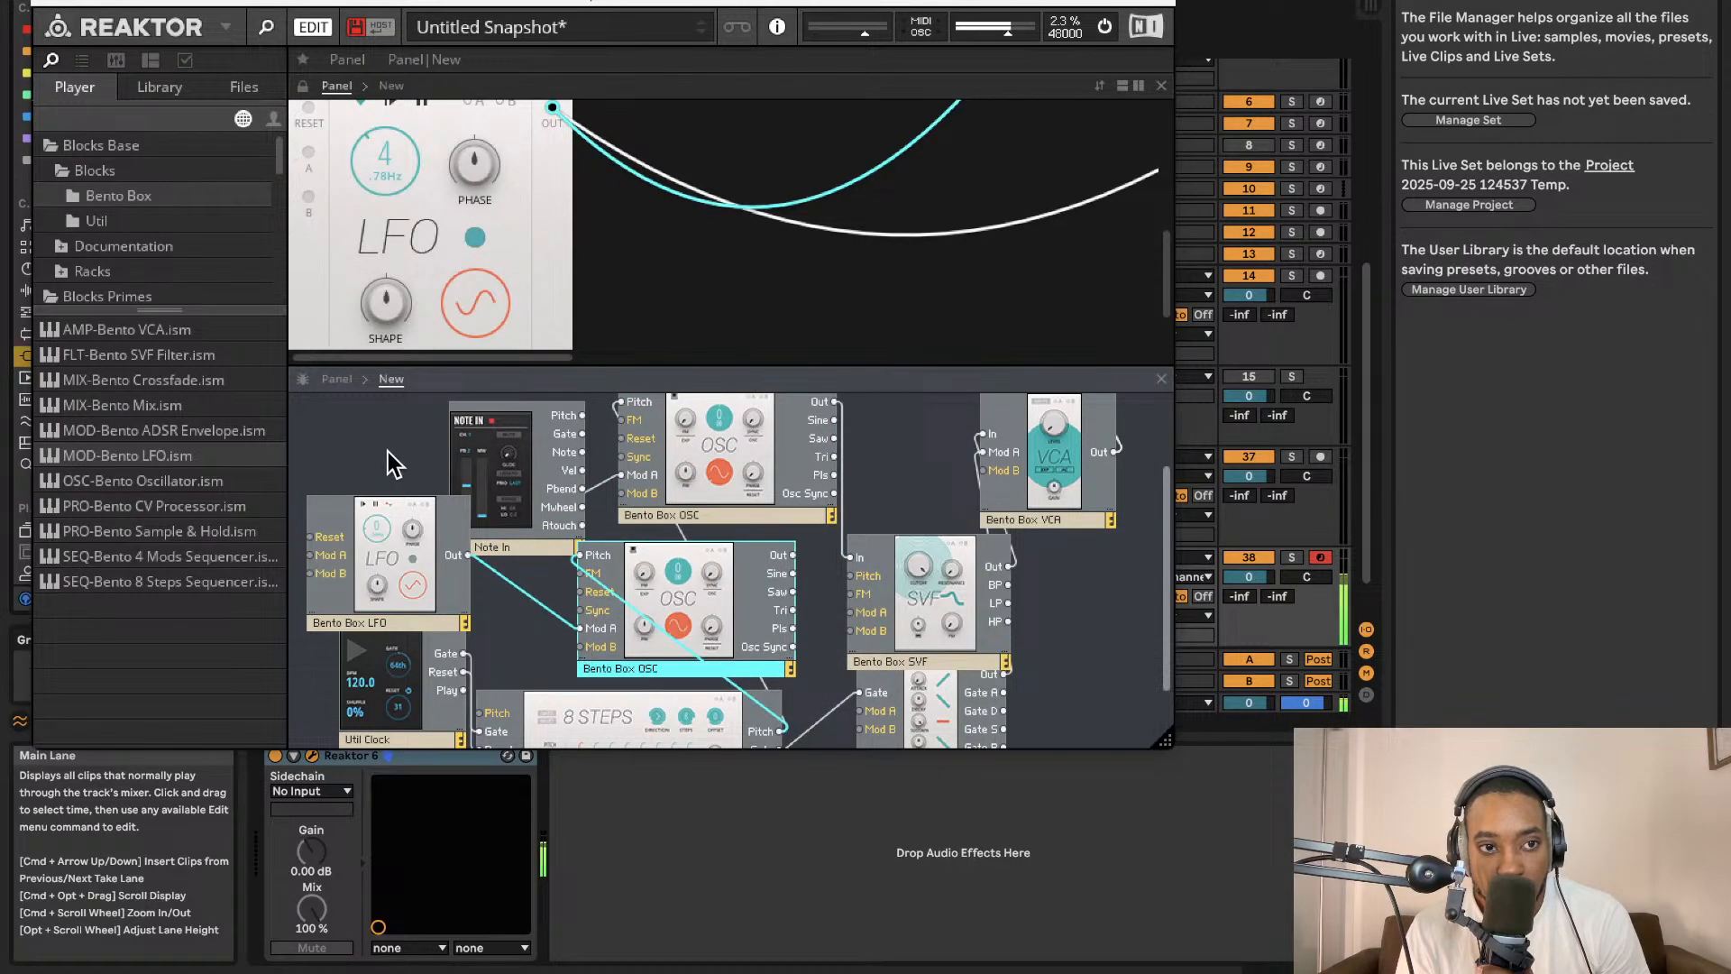
Add a Bento Box Mix block between the oscillators and the VCA, routing both oscillators into it.
{"action": "left_click_drag", "start_coordinate": [173, 410], "coordinate": [1072, 476]}
{"action": "left_click_drag", "start_coordinate": [873, 440], "coordinate": [872, 454]}
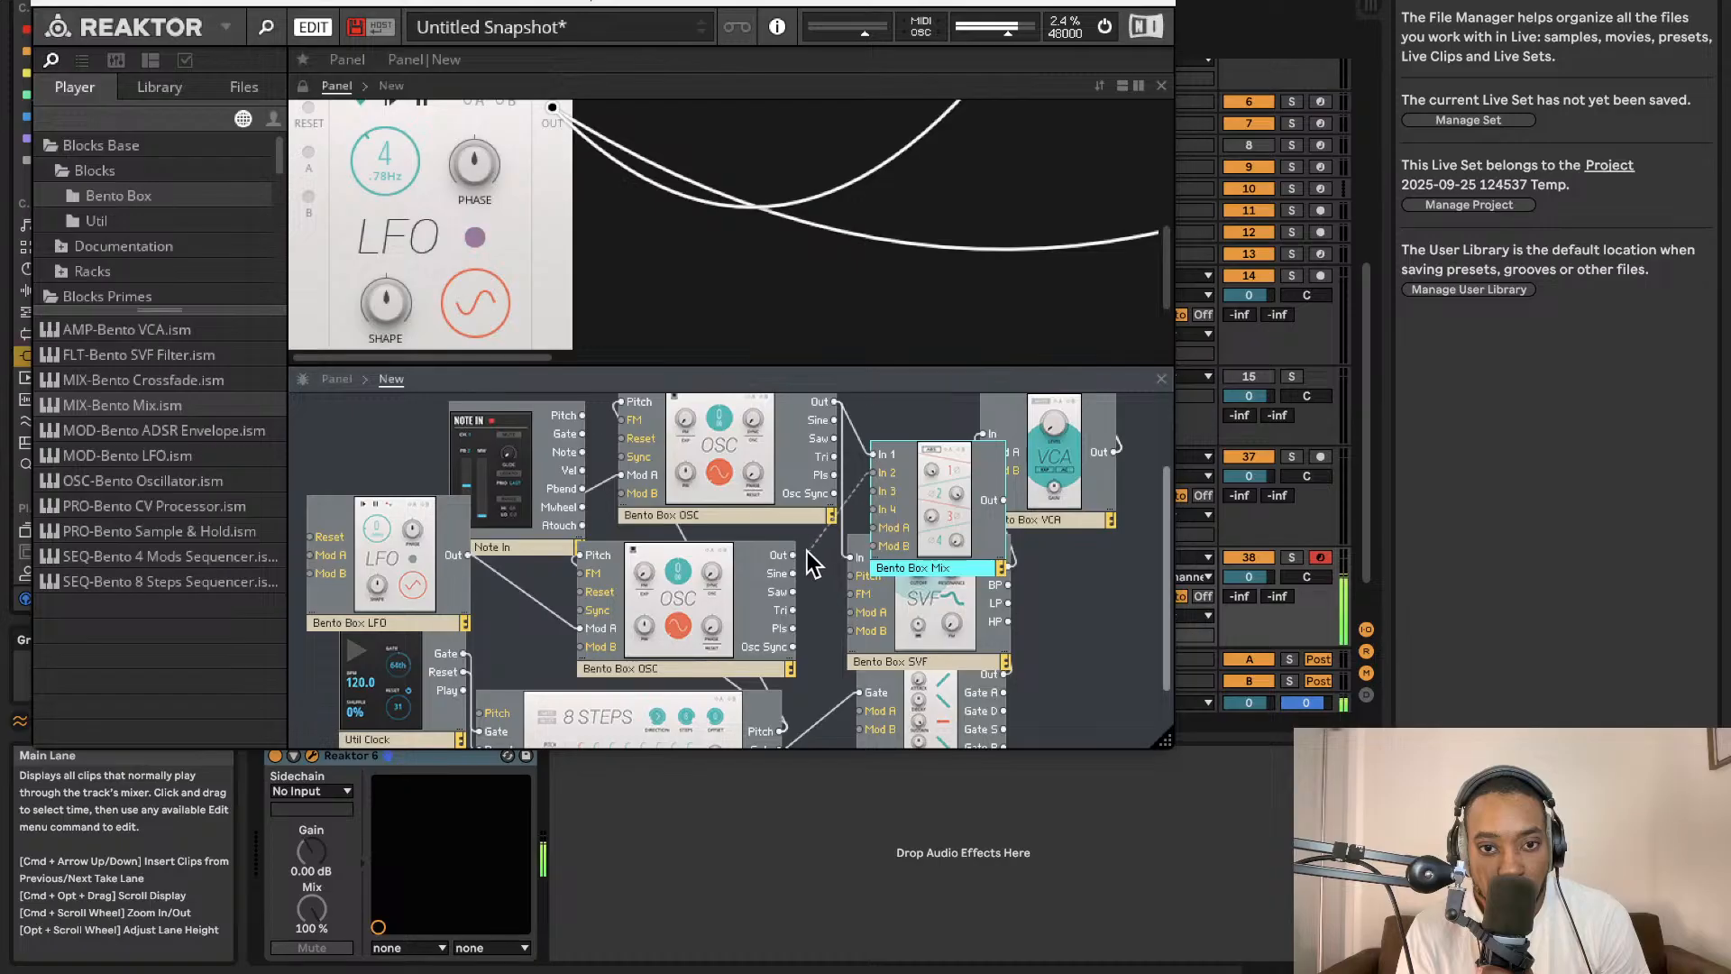
{"action": "left_click_drag", "start_coordinate": [902, 532], "coordinate": [757, 523]}
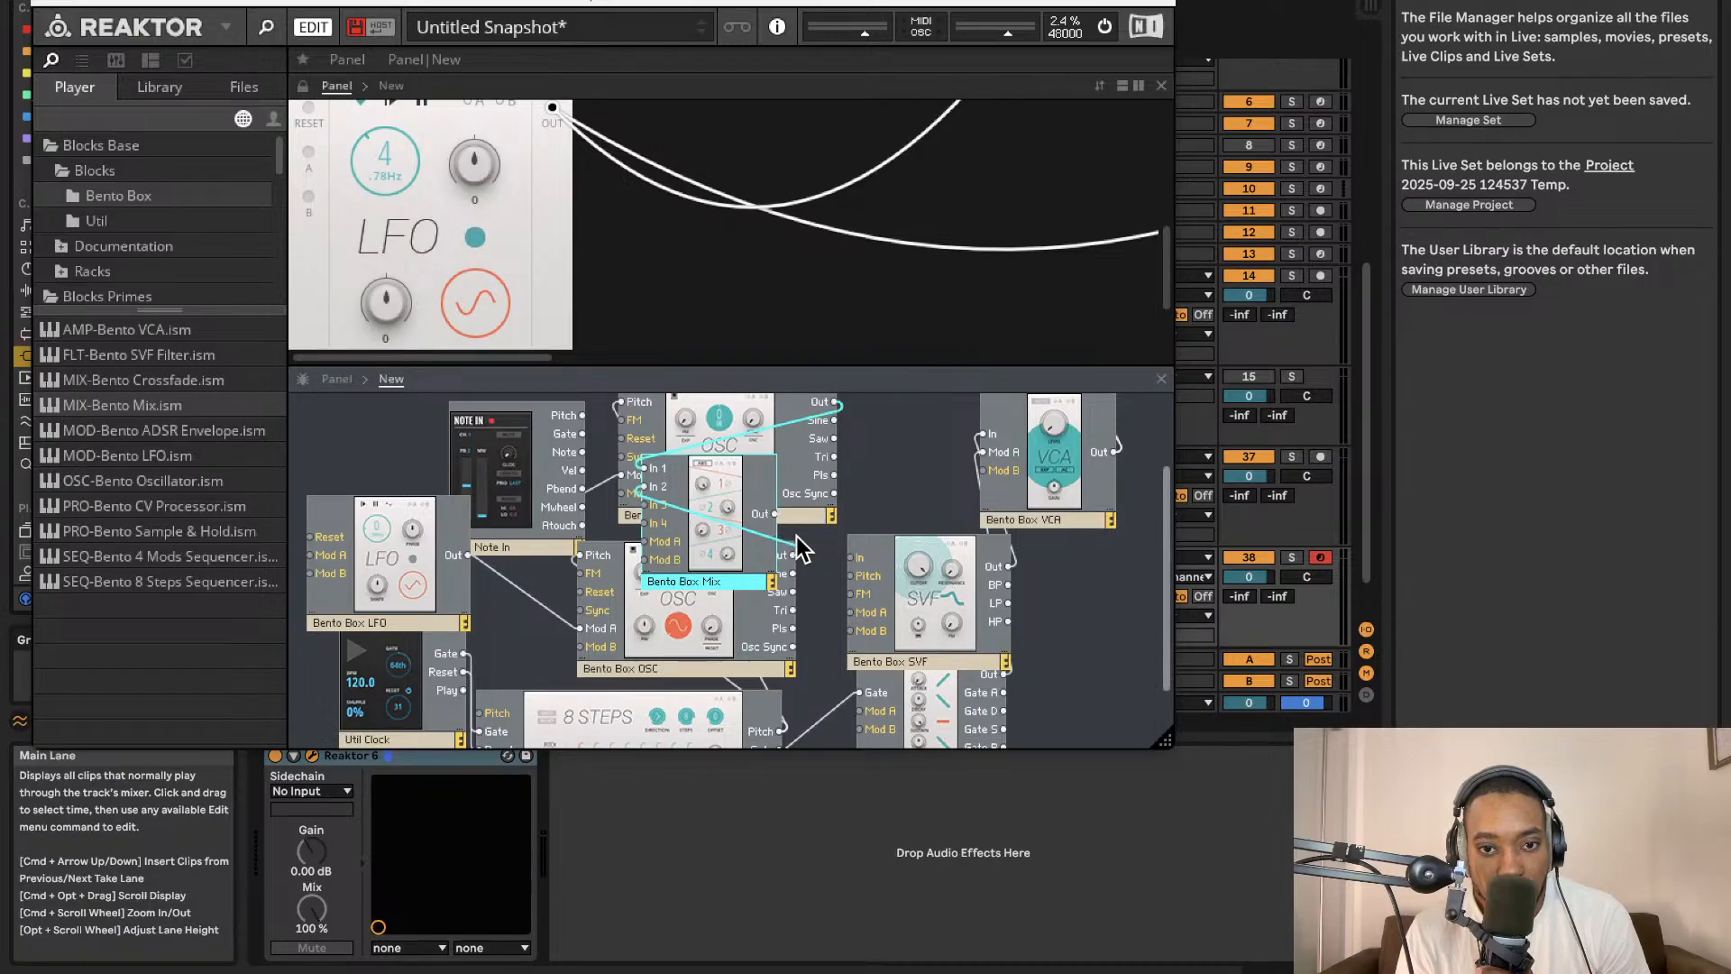
{"action": "left_click_drag", "start_coordinate": [776, 501], "coordinate": [929, 430]}
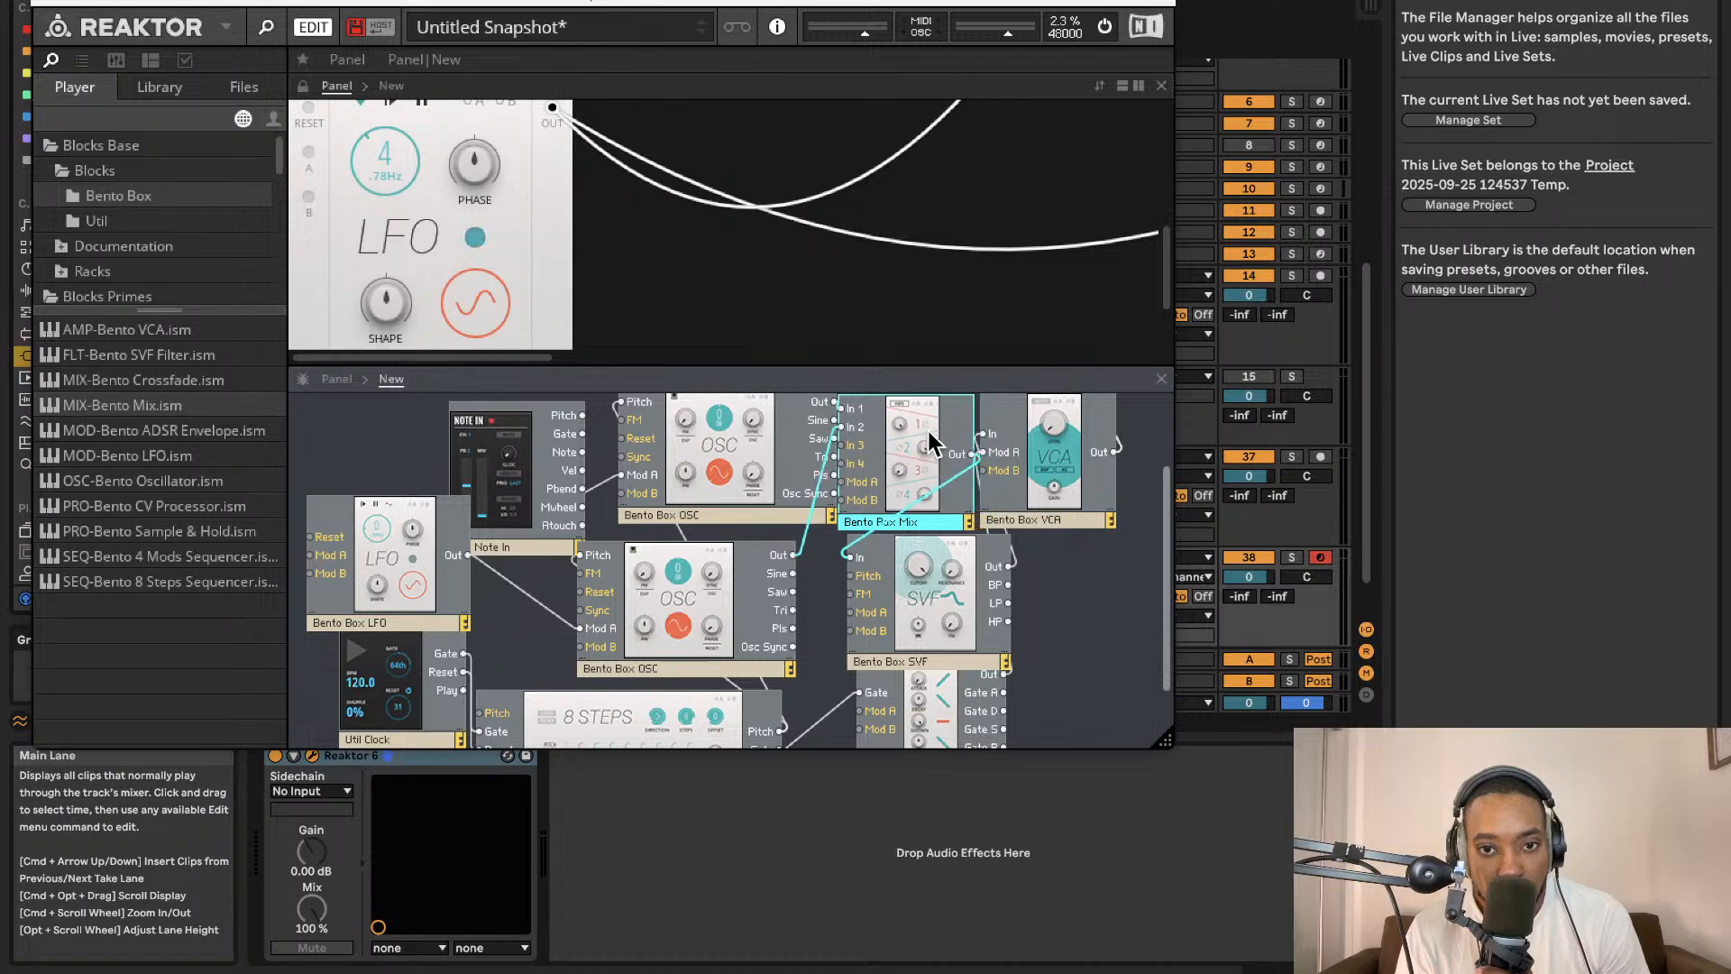
Rename the two oscillator blocks as Bento Box OSC 1 and Bento Box OSC 2.
{"action": "scroll", "coordinate": [808, 240], "scroll_direction": "up", "scroll_amount": 8}
{"action": "scroll", "coordinate": [813, 241], "scroll_direction": "down", "scroll_amount": 9}
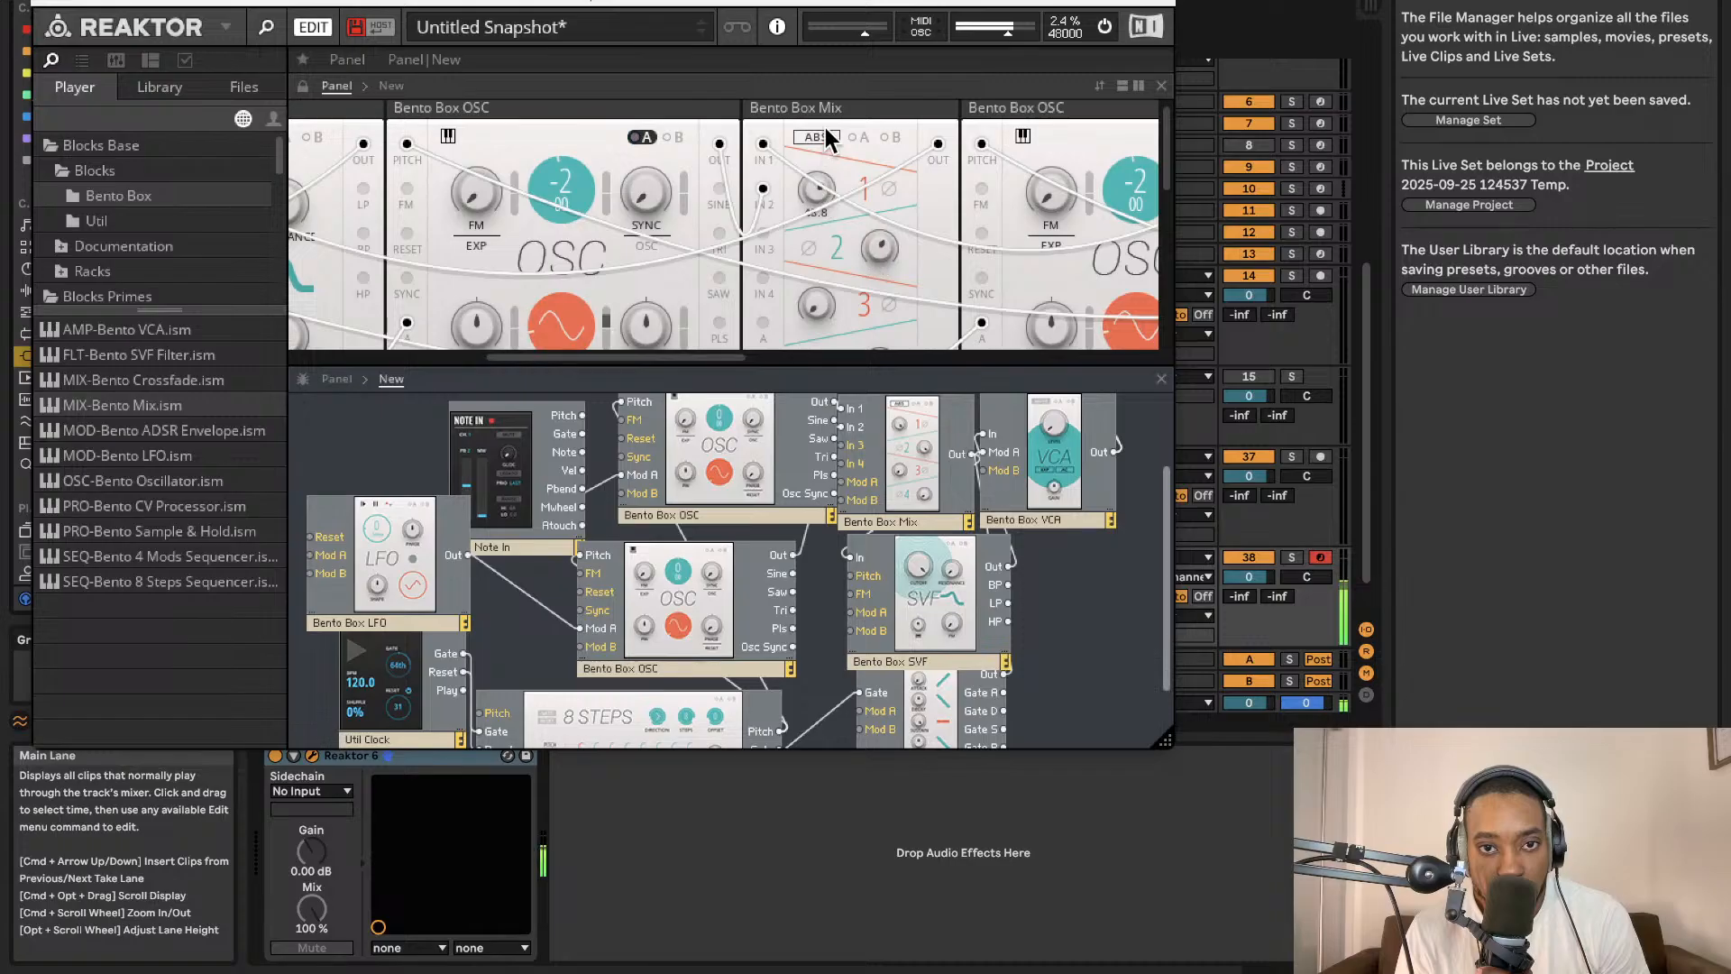
{"action": "scroll", "coordinate": [456, 282], "scroll_direction": "left", "scroll_amount": 3}
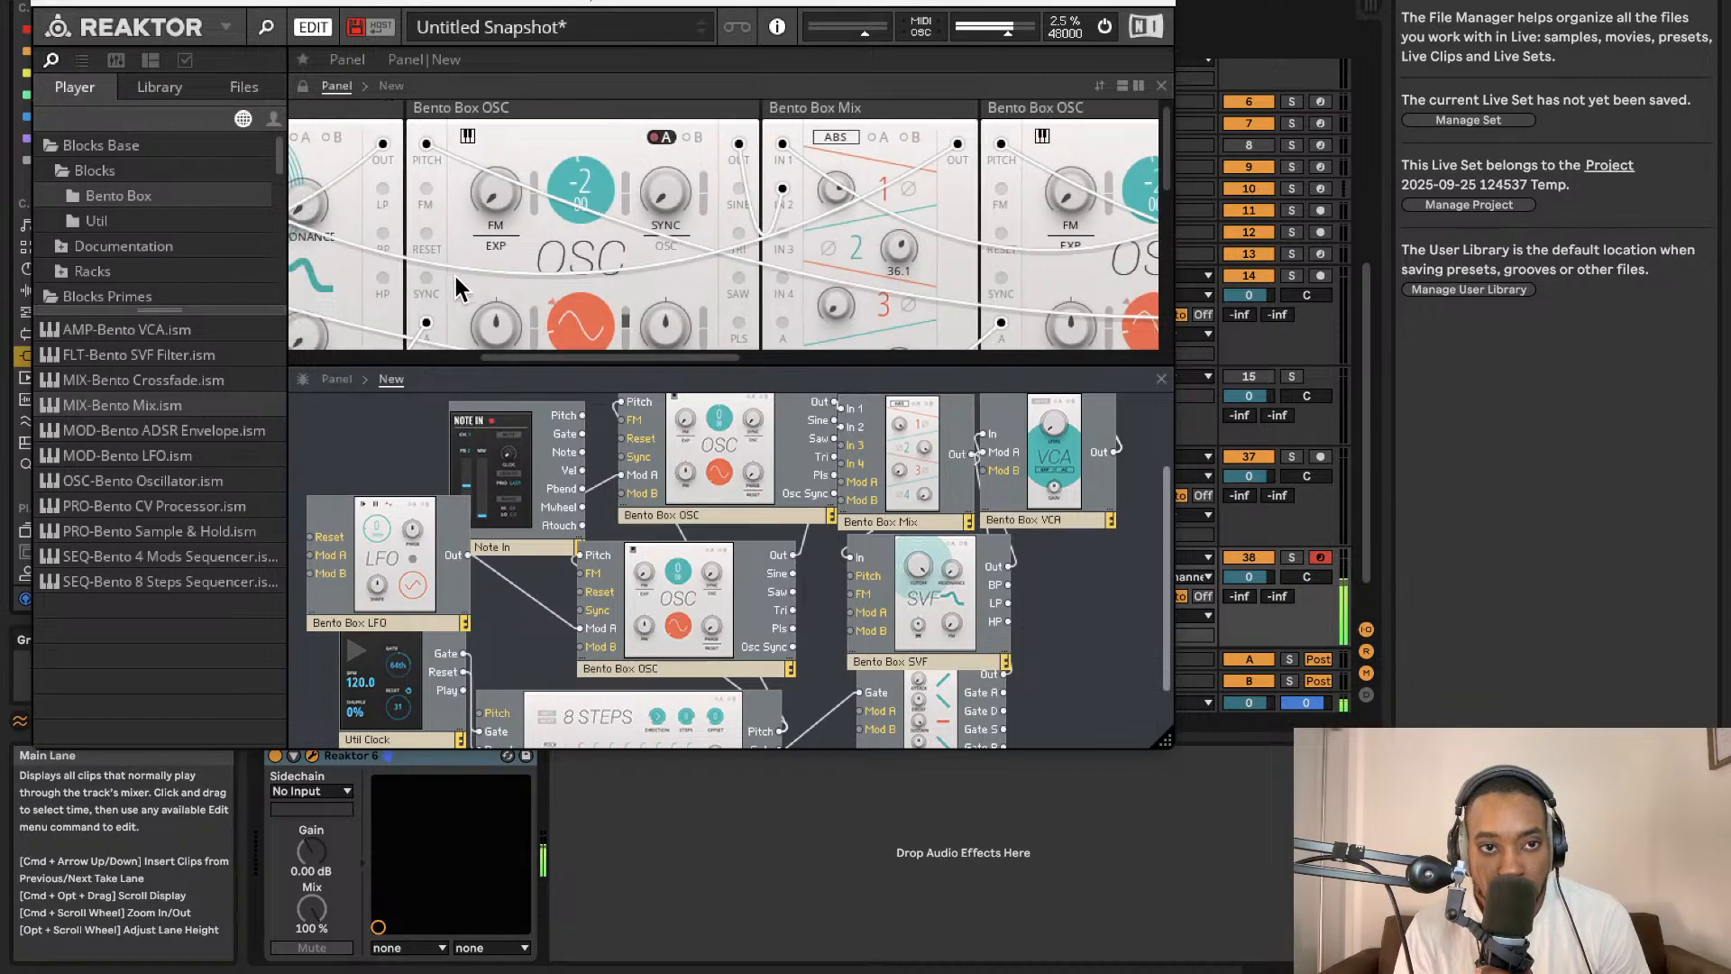
{"action": "left_click", "coordinate": [709, 511]}
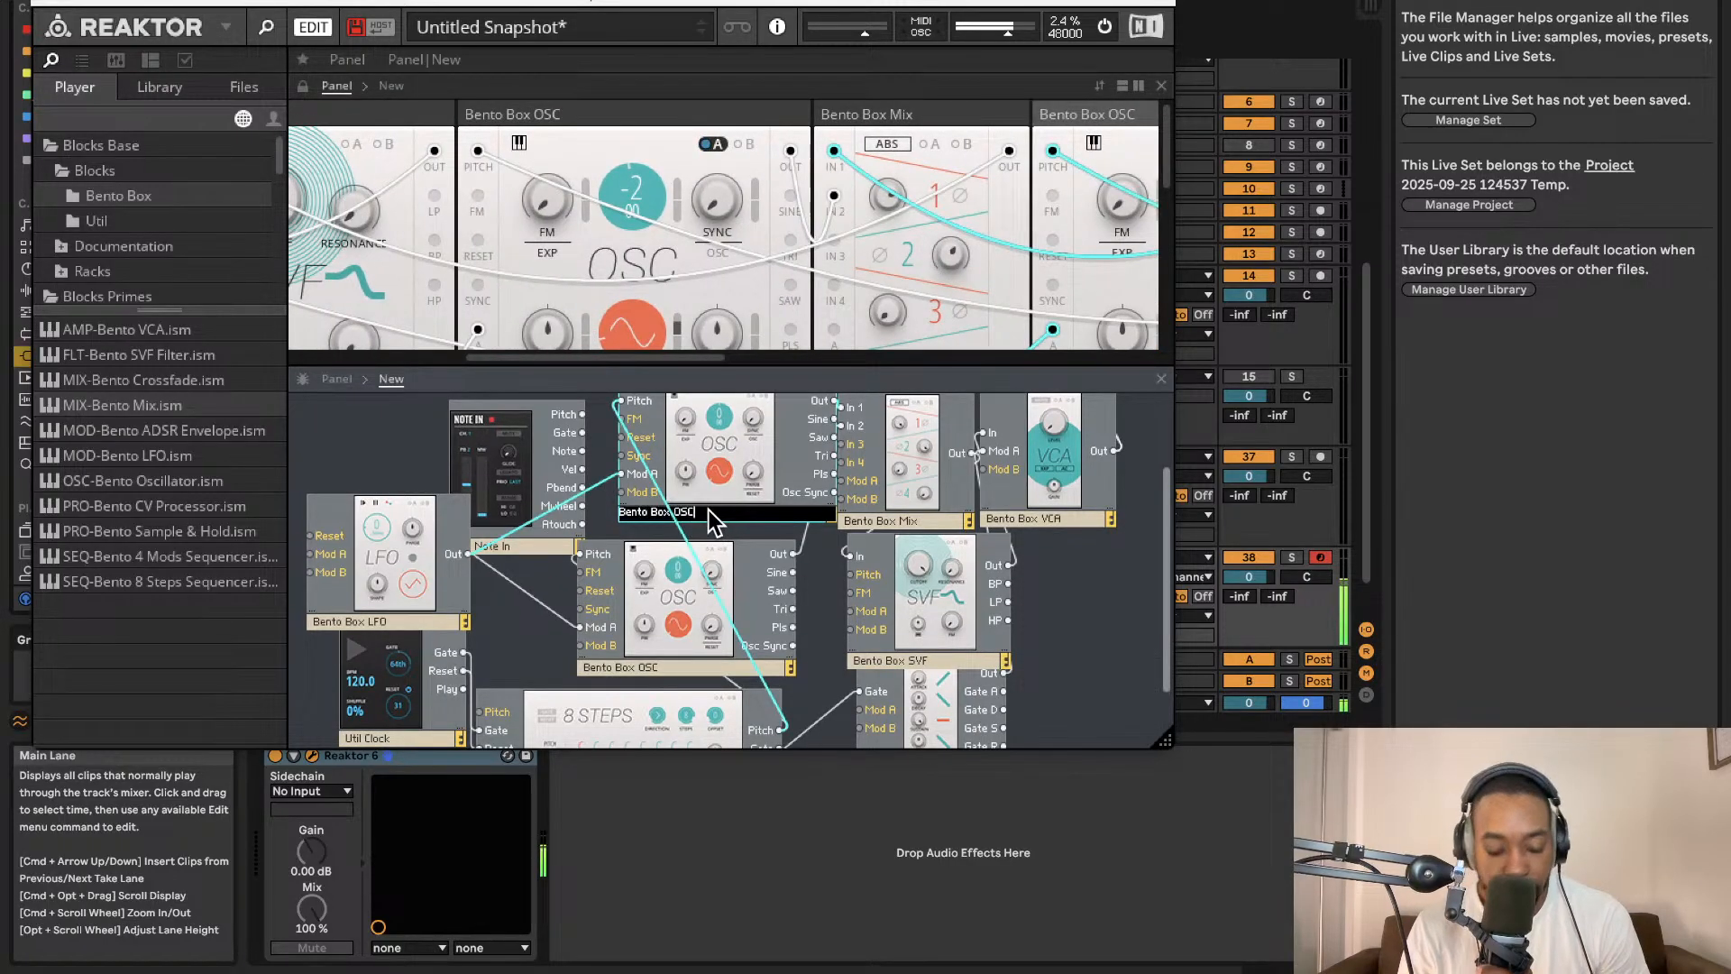
{"action": "mouse_move", "coordinate": [712, 521]}
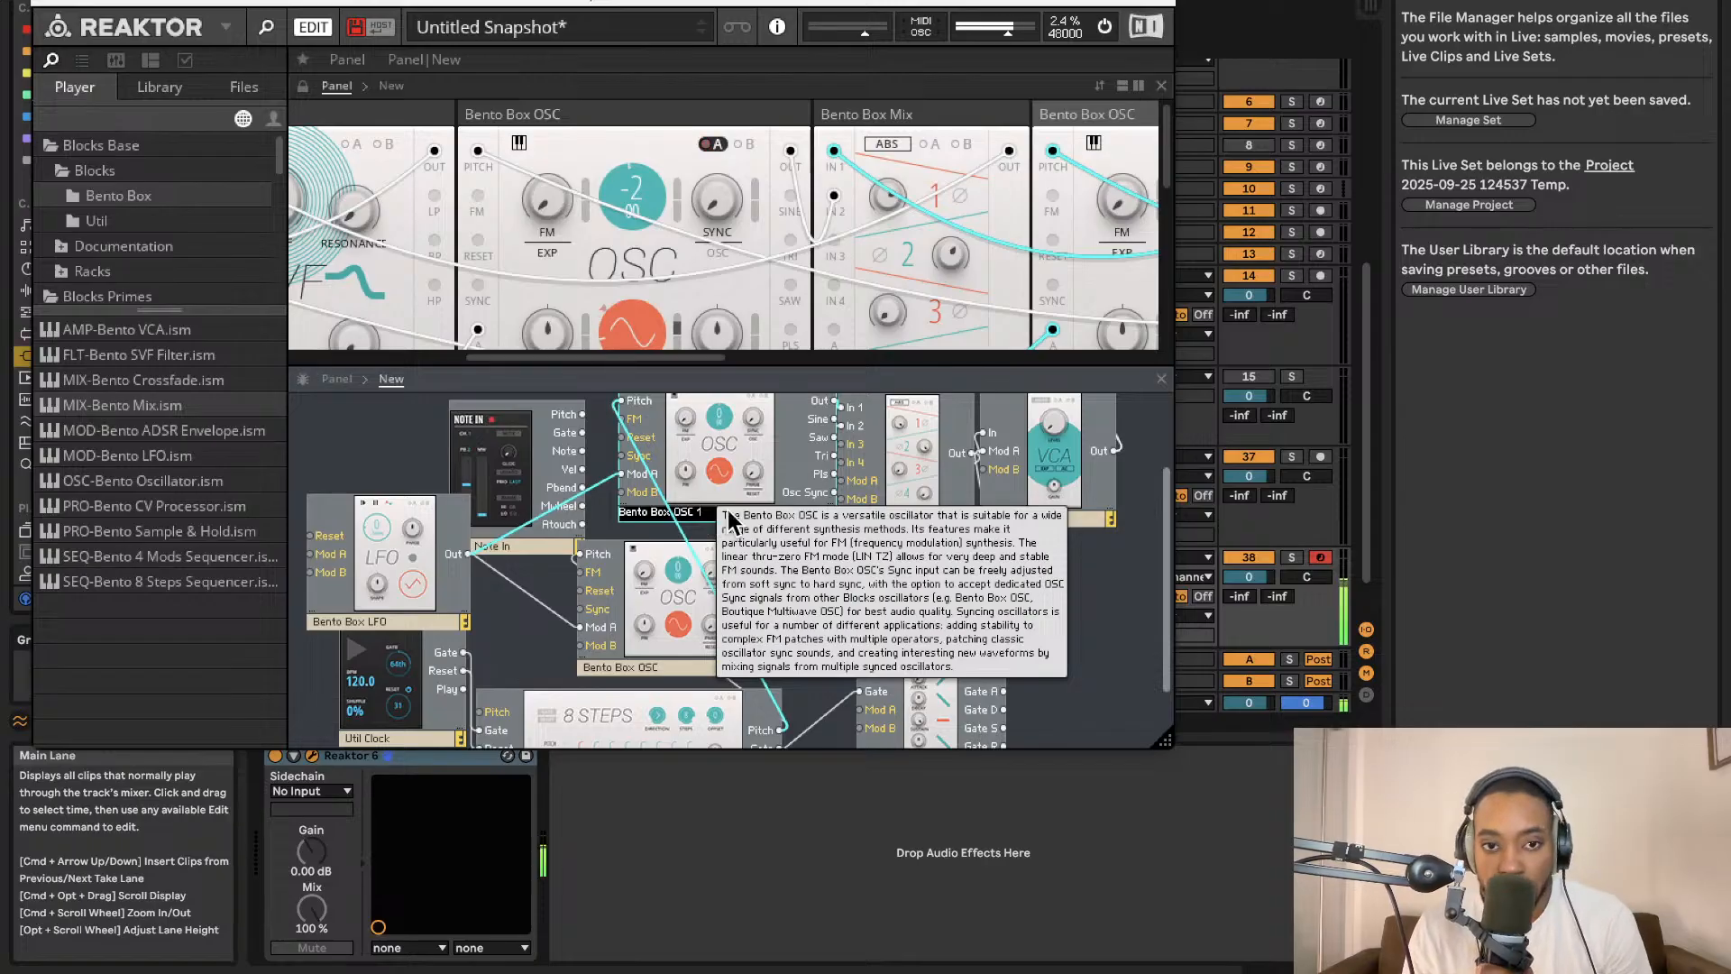
{"action": "left_click", "coordinate": [679, 669]}
{"action": "double_click", "coordinate": [679, 671]}
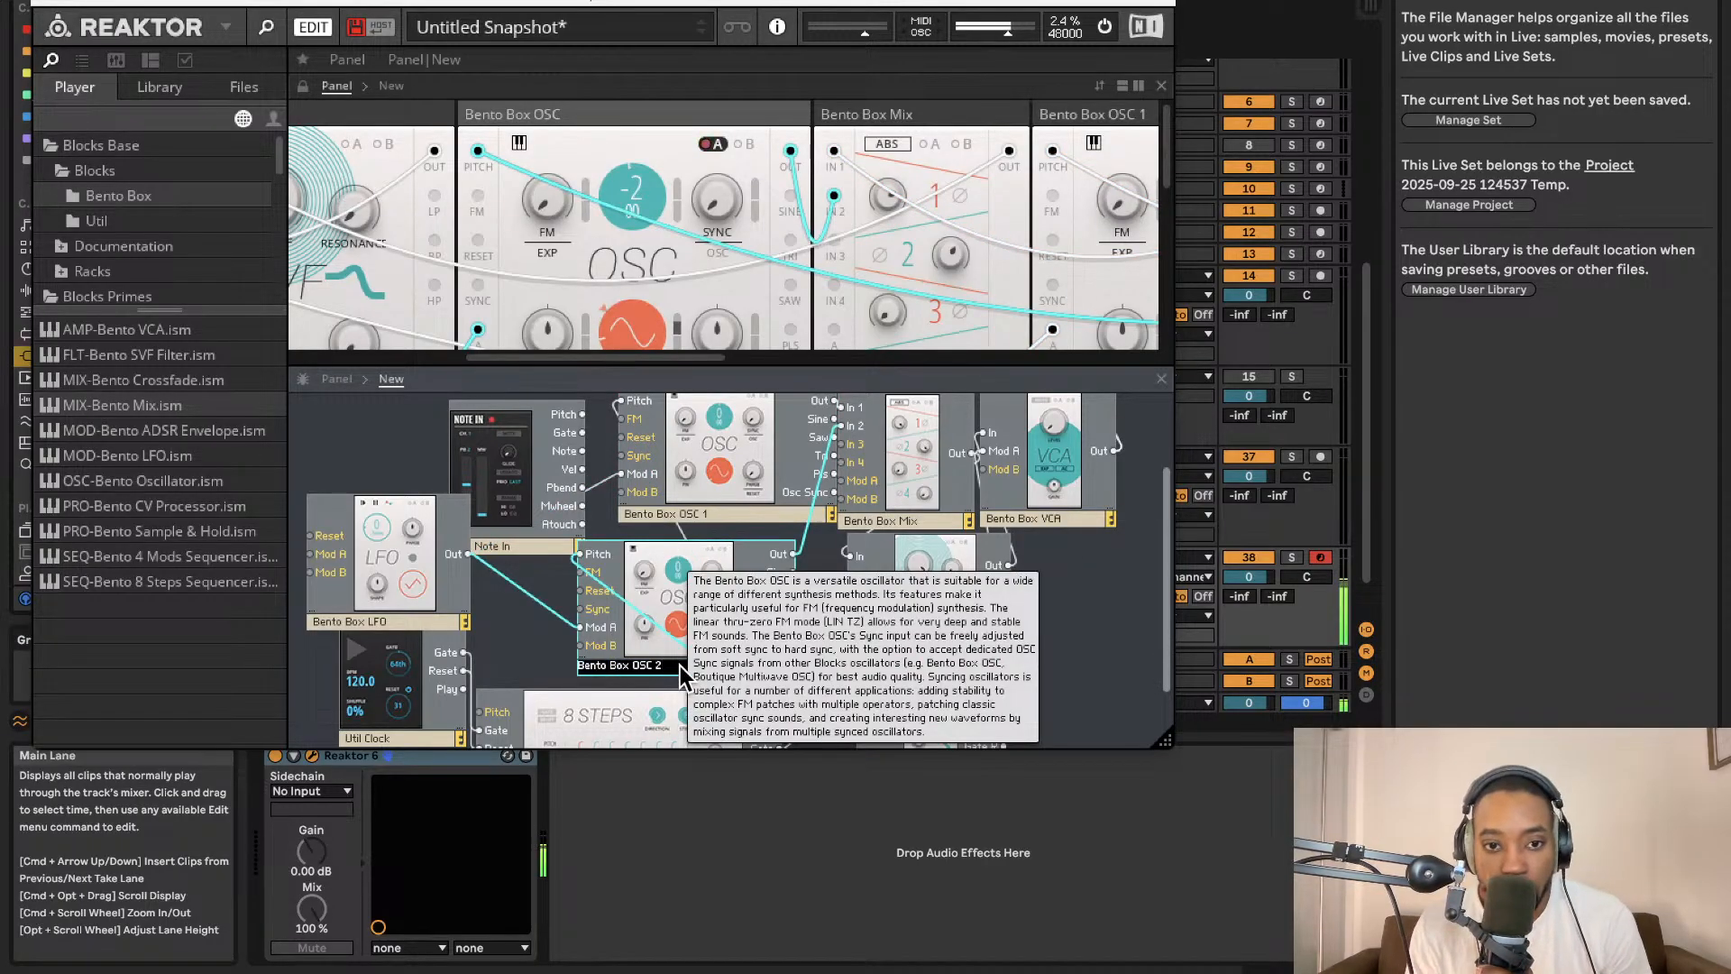
{"action": "key", "text": "Return"}
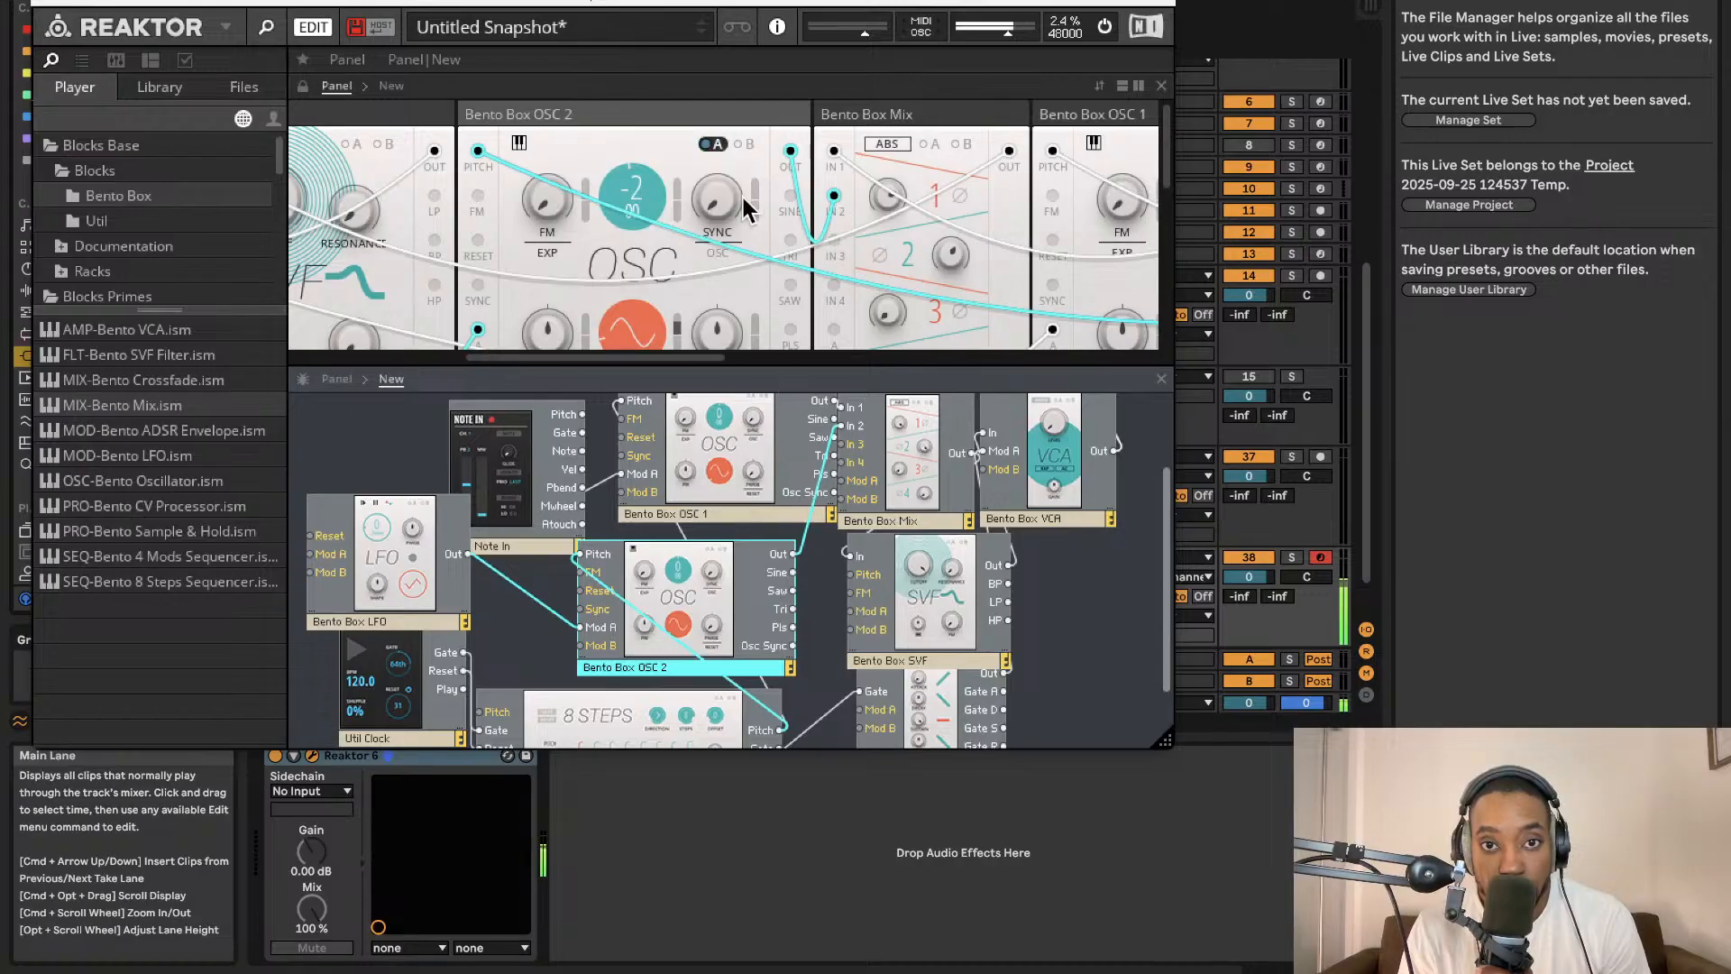
Review the oscillator, mix and sequencer modules across the panel view.
{"action": "scroll", "coordinate": [752, 203], "scroll_direction": "left", "scroll_amount": 5}
{"action": "scroll", "coordinate": [591, 212], "scroll_direction": "right", "scroll_amount": 10}
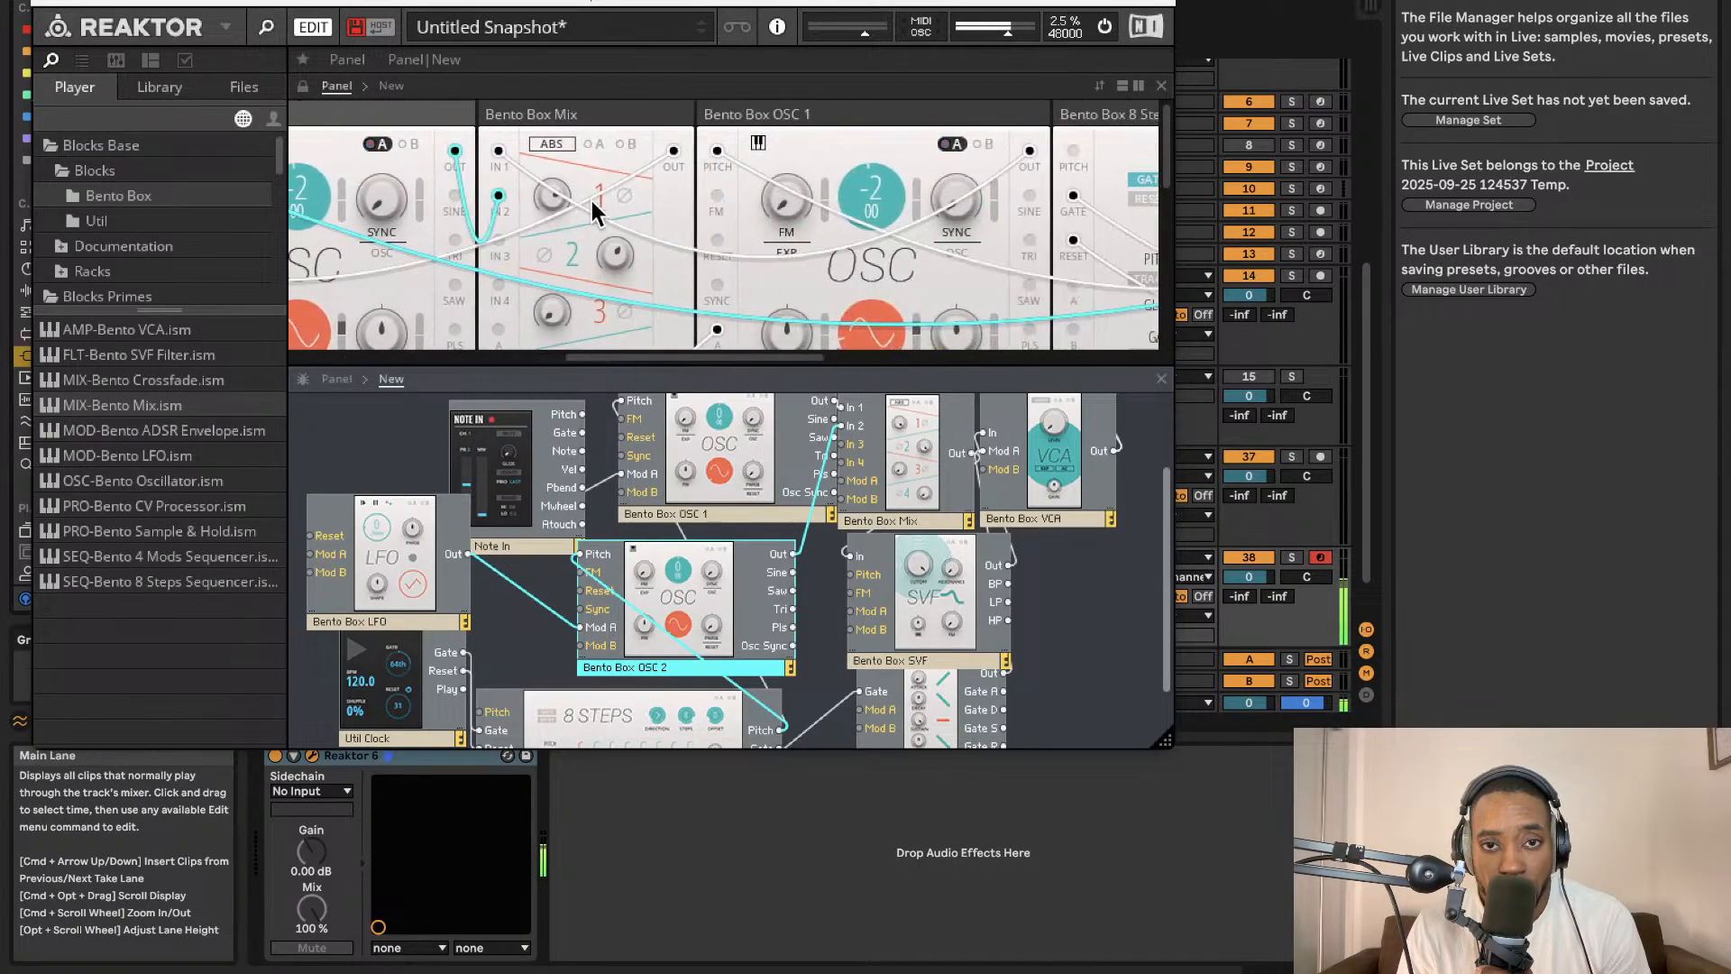
{"action": "scroll", "coordinate": [592, 212], "scroll_direction": "right", "scroll_amount": 2}
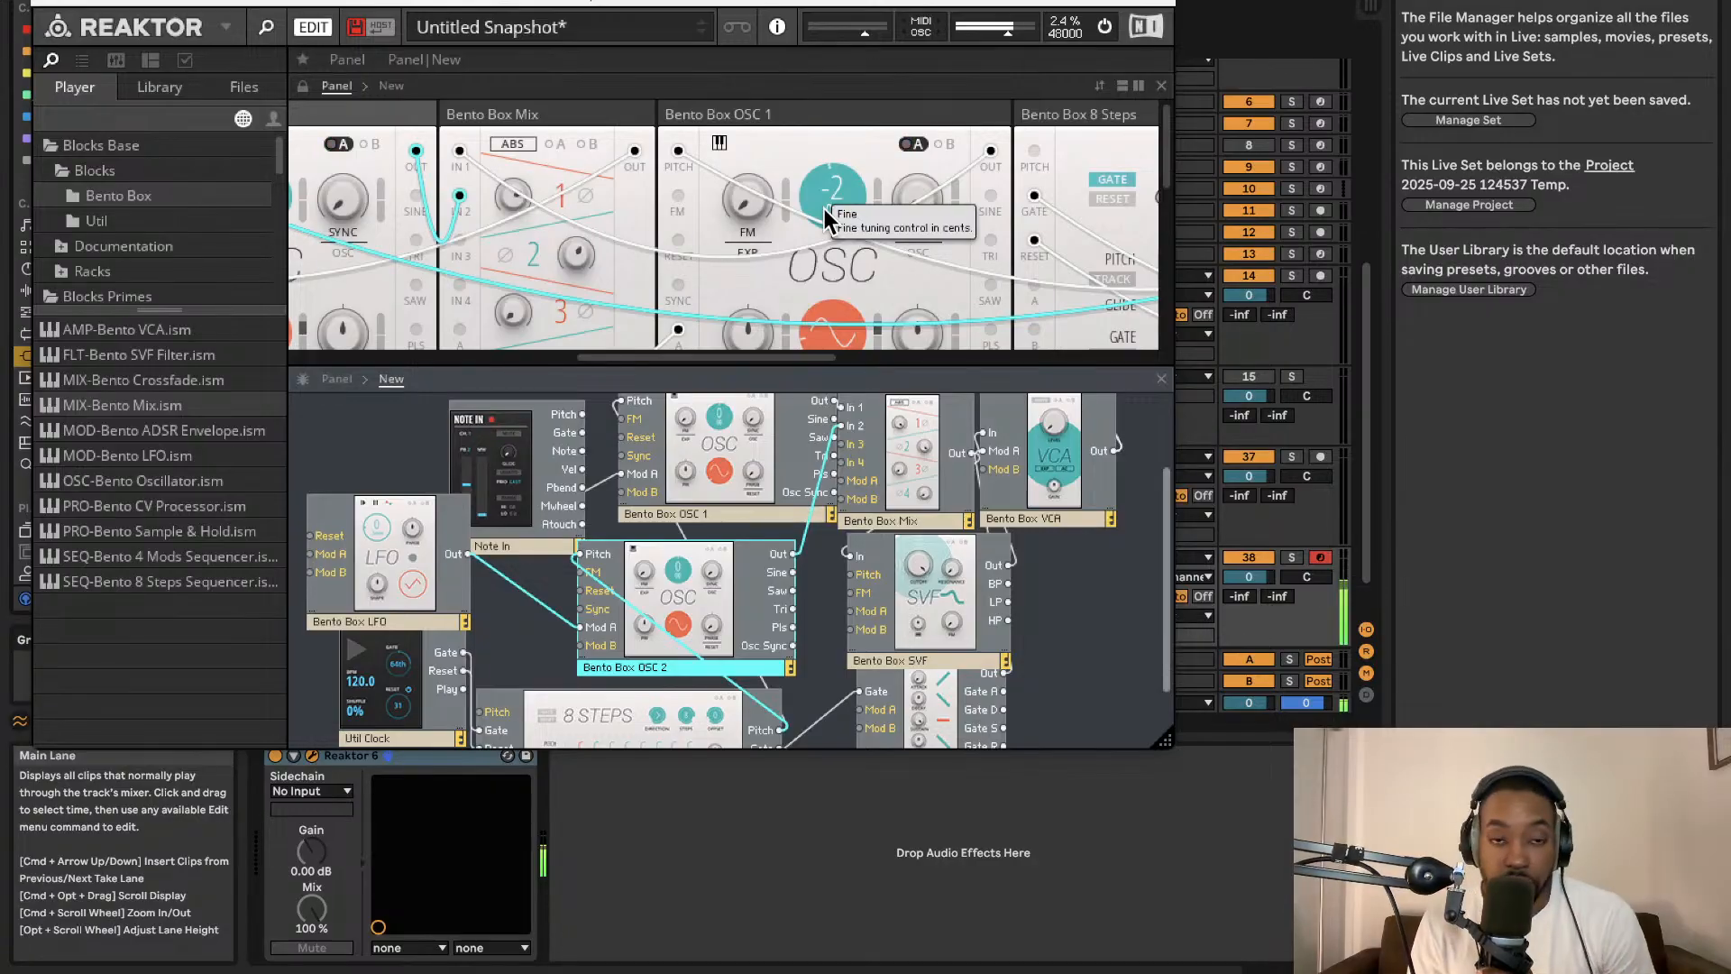
{"action": "scroll", "coordinate": [818, 243], "scroll_direction": "right", "scroll_amount": 2}
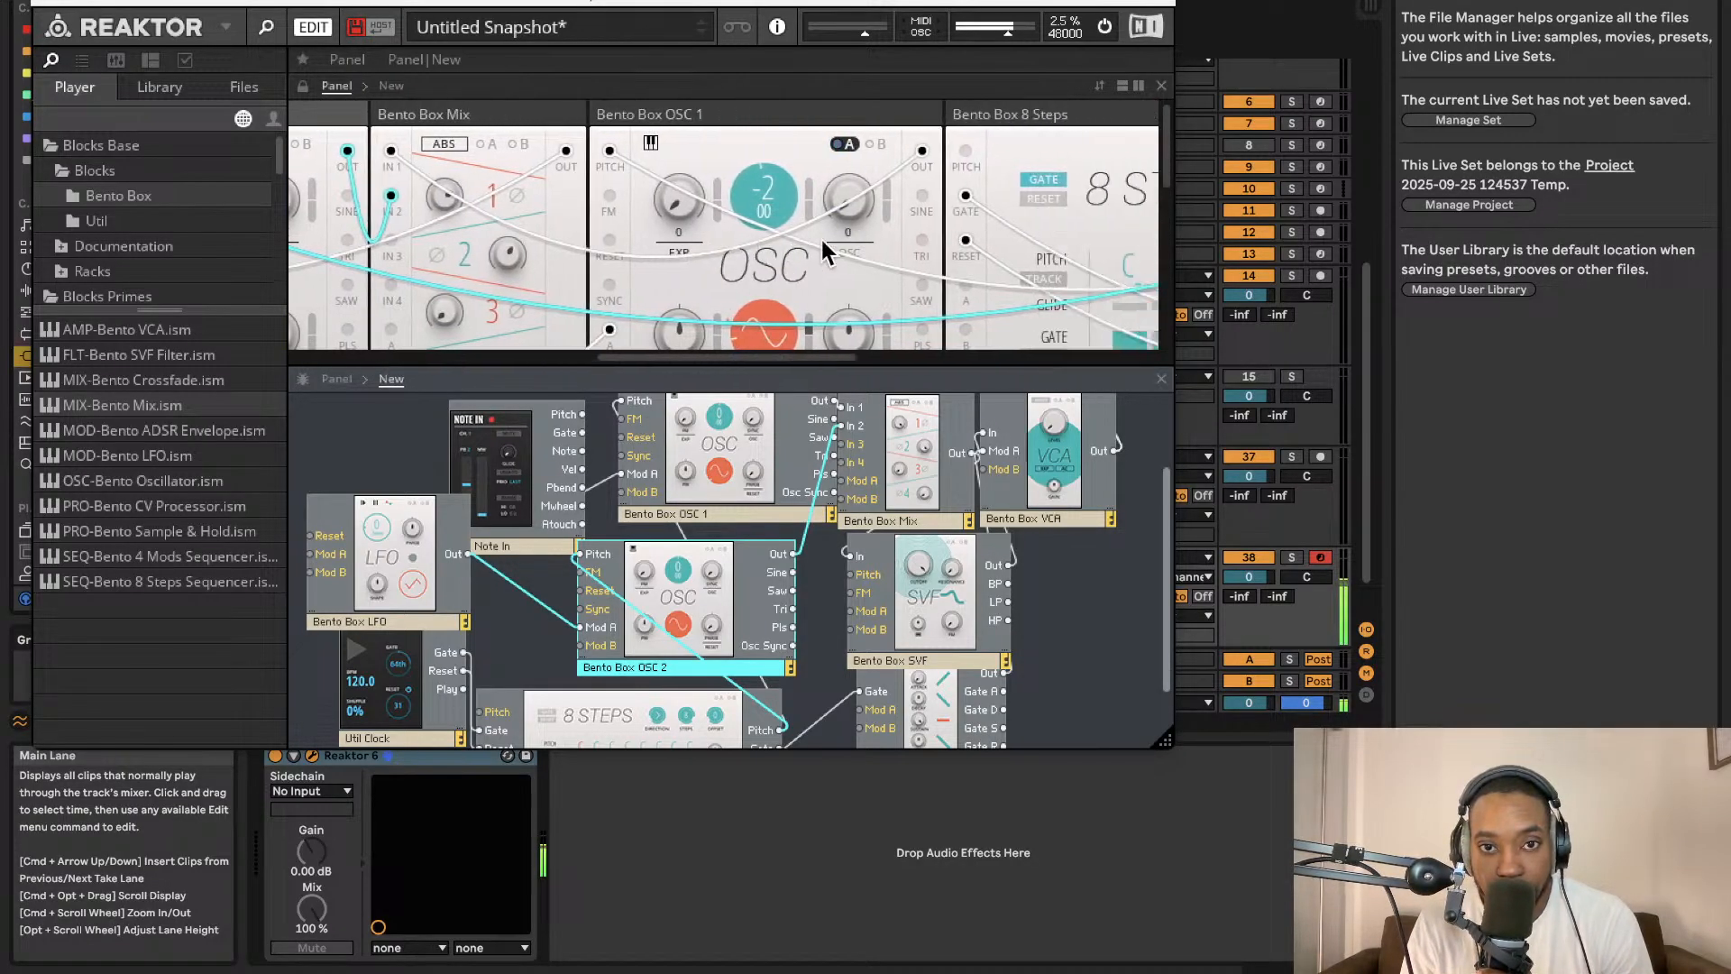
{"action": "scroll", "coordinate": [823, 250], "scroll_direction": "left", "scroll_amount": 5}
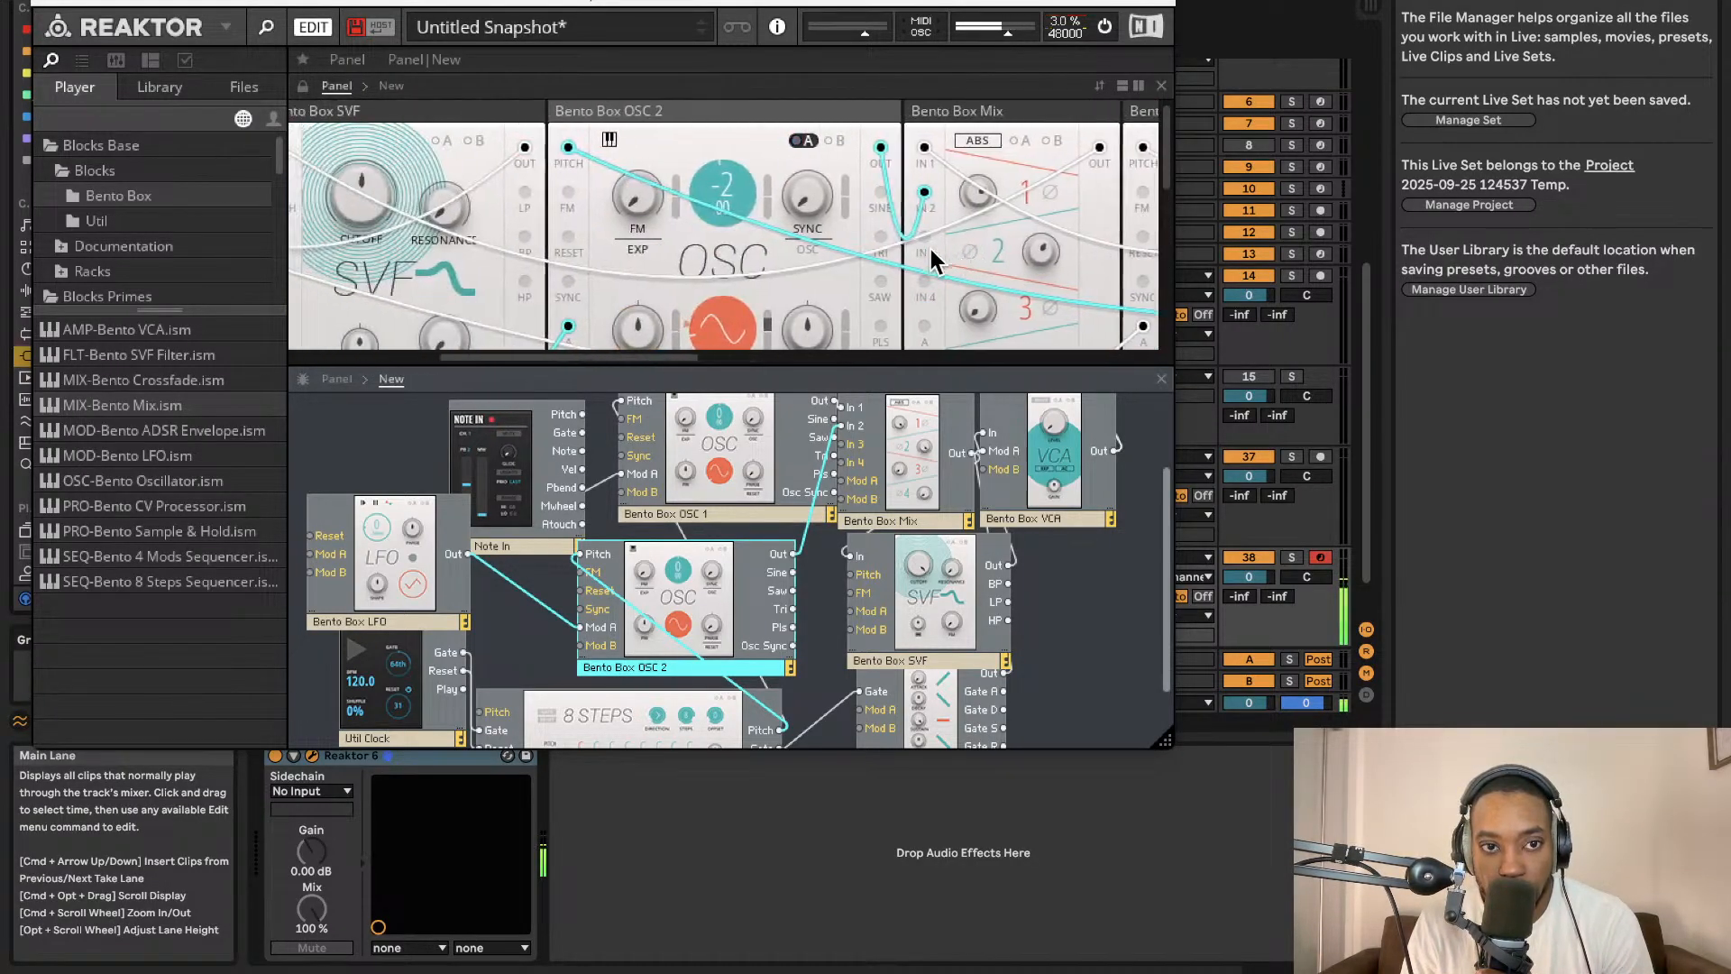
{"action": "scroll", "coordinate": [930, 249], "scroll_direction": "right", "scroll_amount": 6}
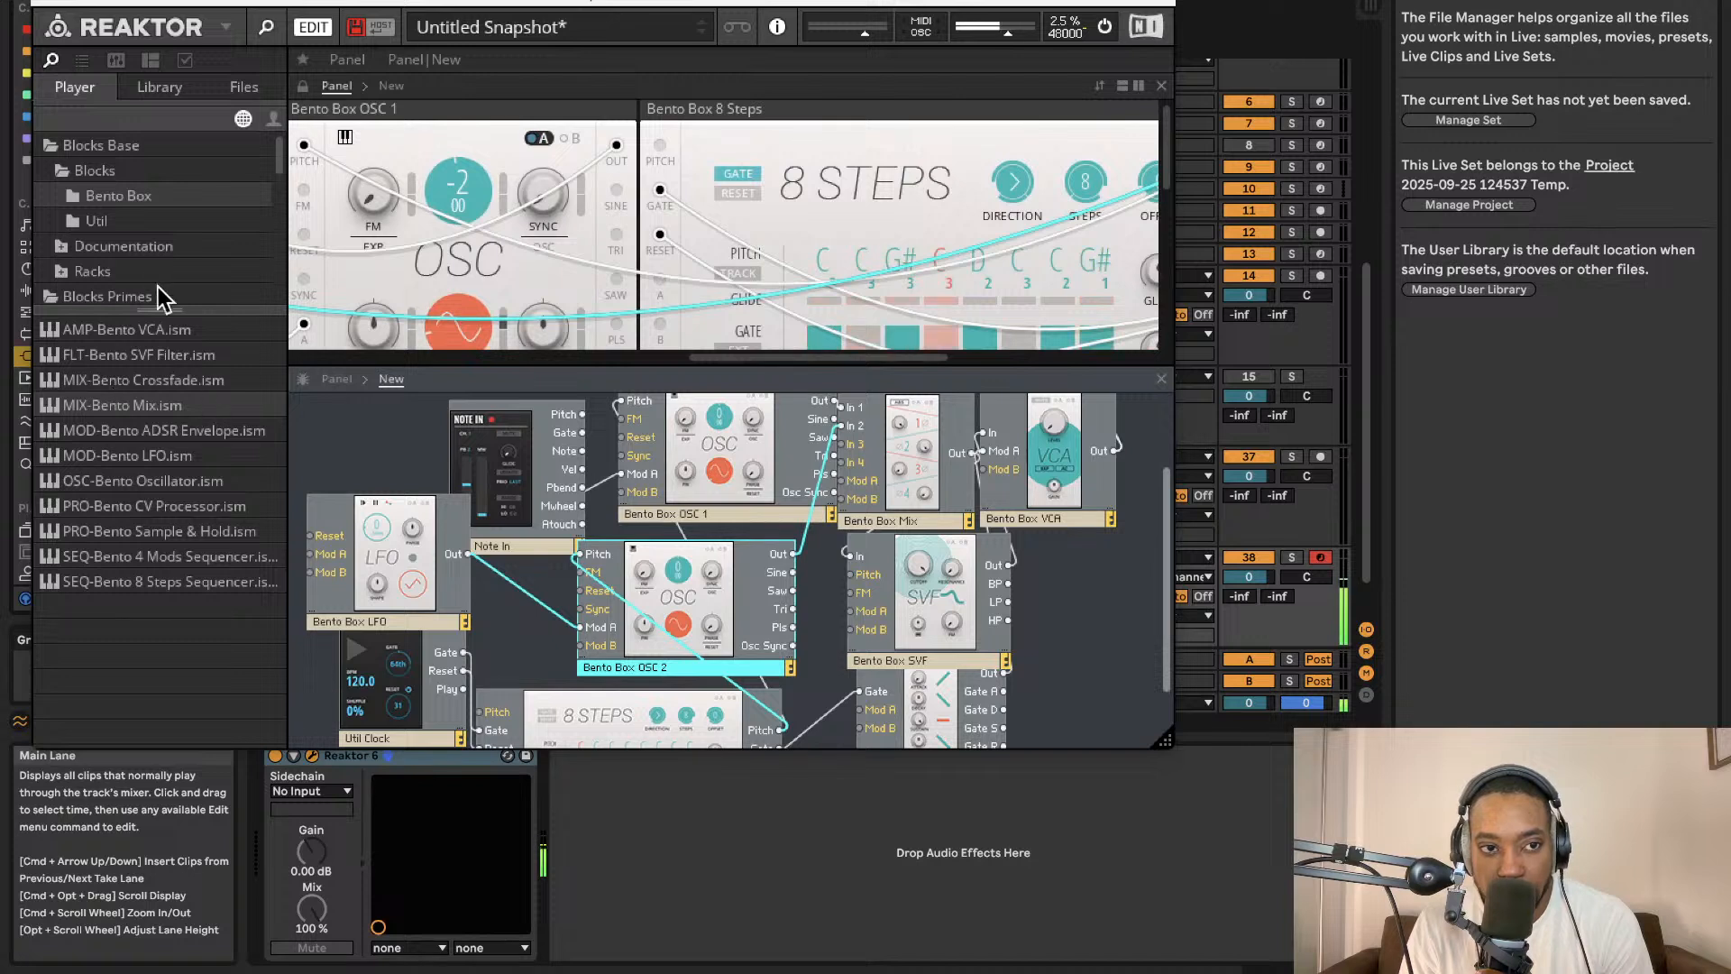
Browse the Util and Blocks Primes folders for another block to add.
{"action": "left_click", "coordinate": [149, 223]}
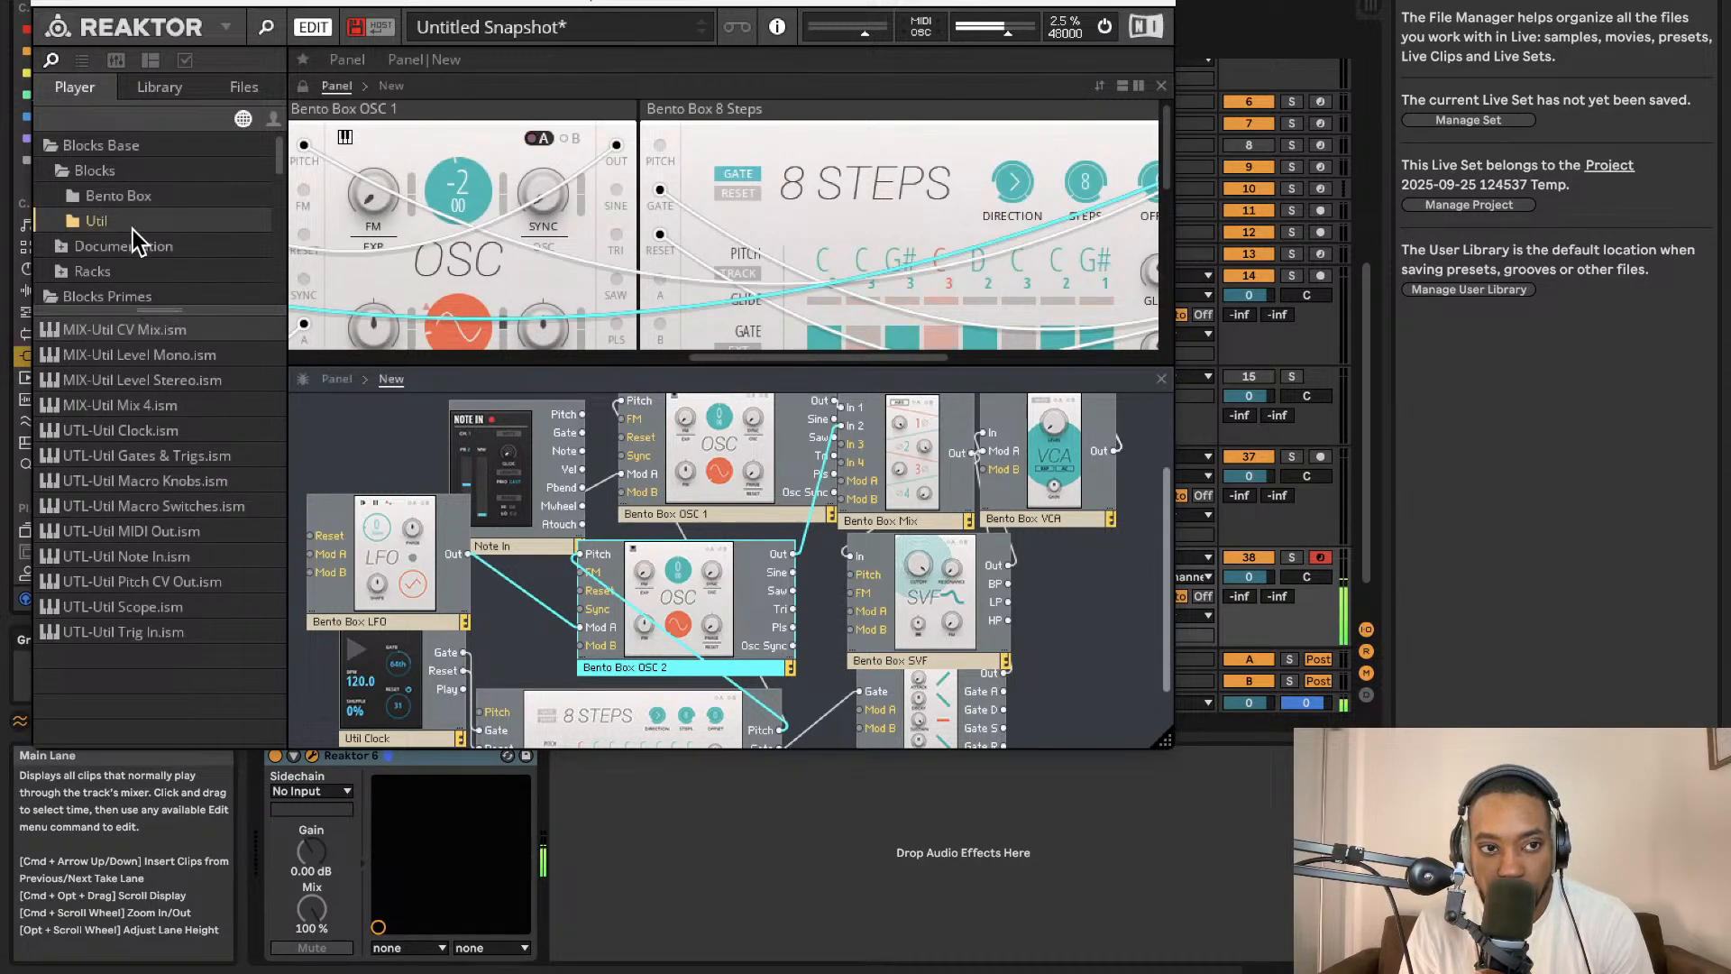
{"action": "left_click", "coordinate": [134, 198]}
{"action": "left_click", "coordinate": [117, 224]}
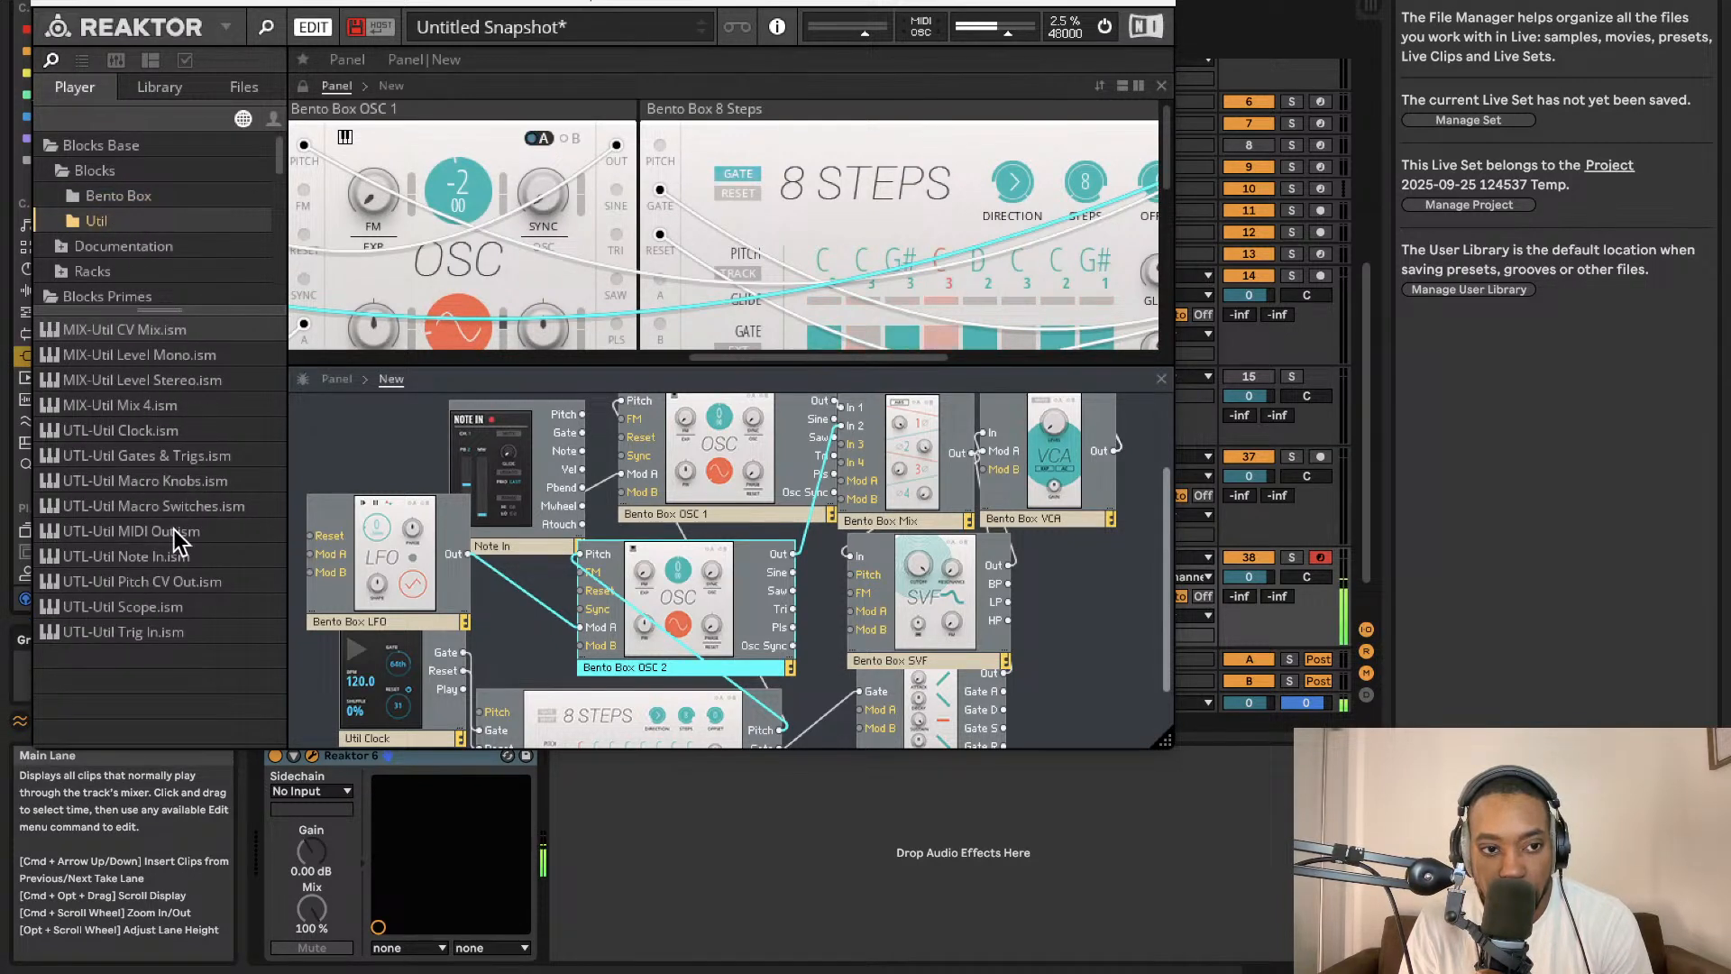
{"action": "scroll", "coordinate": [117, 270], "scroll_direction": "down", "scroll_amount": 2}
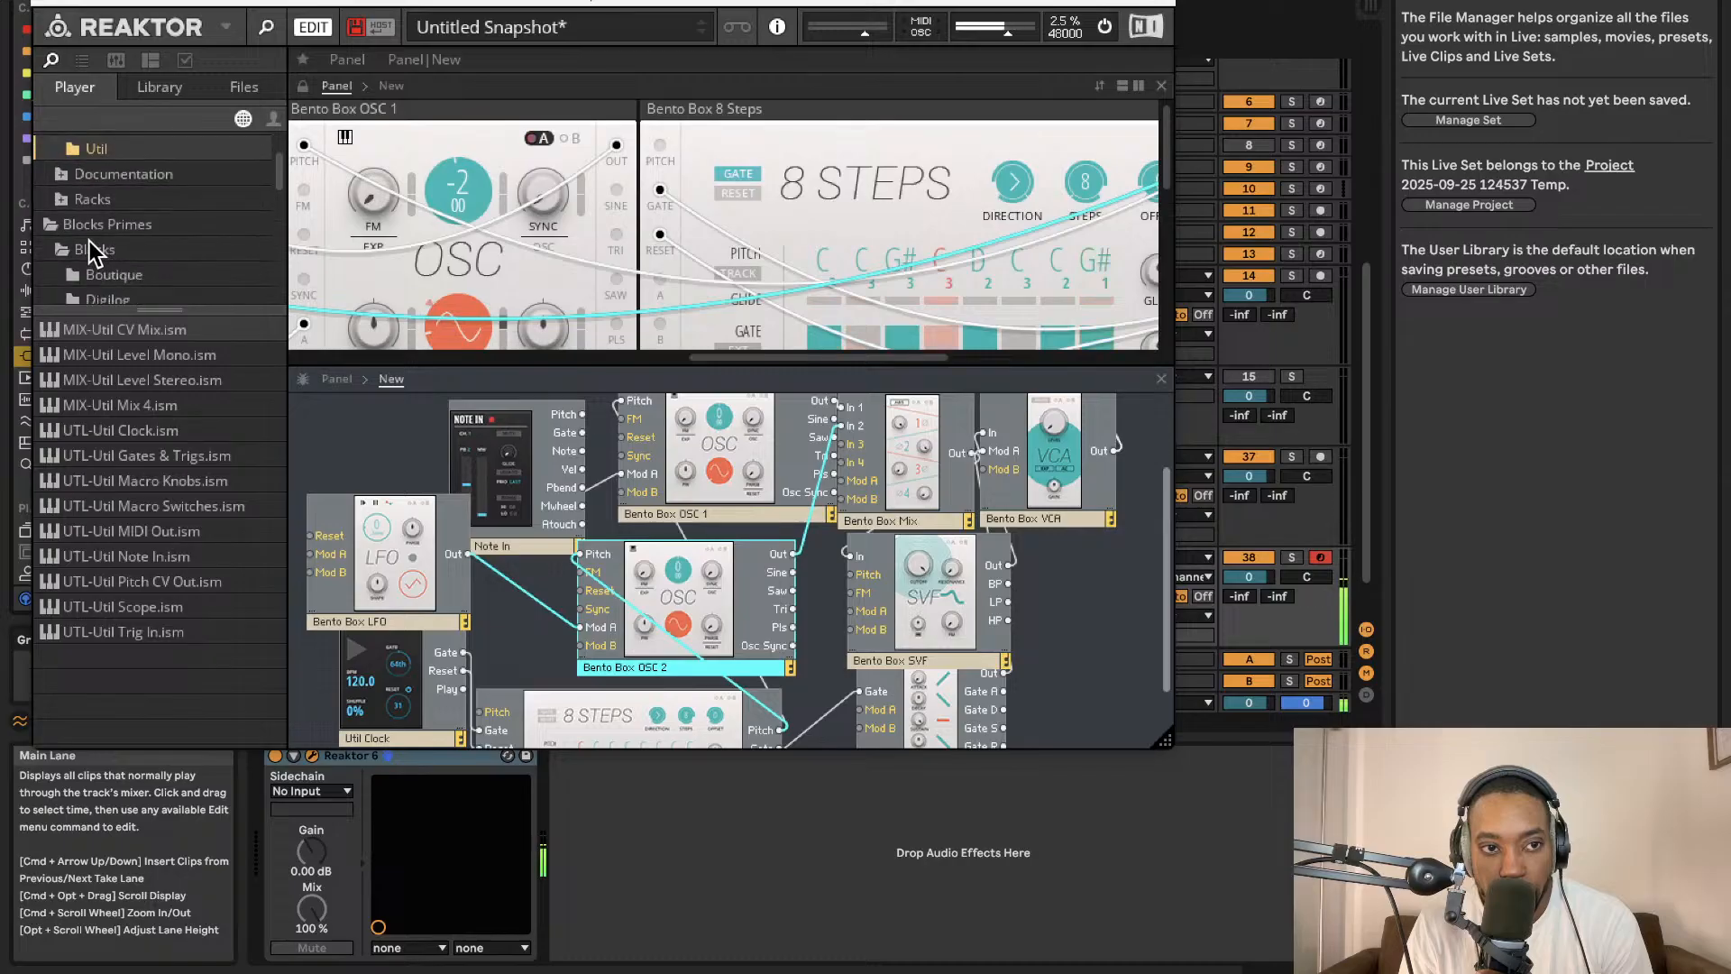
{"action": "left_click", "coordinate": [90, 245]}
{"action": "scroll", "coordinate": [87, 244], "scroll_direction": "down", "scroll_amount": 3}
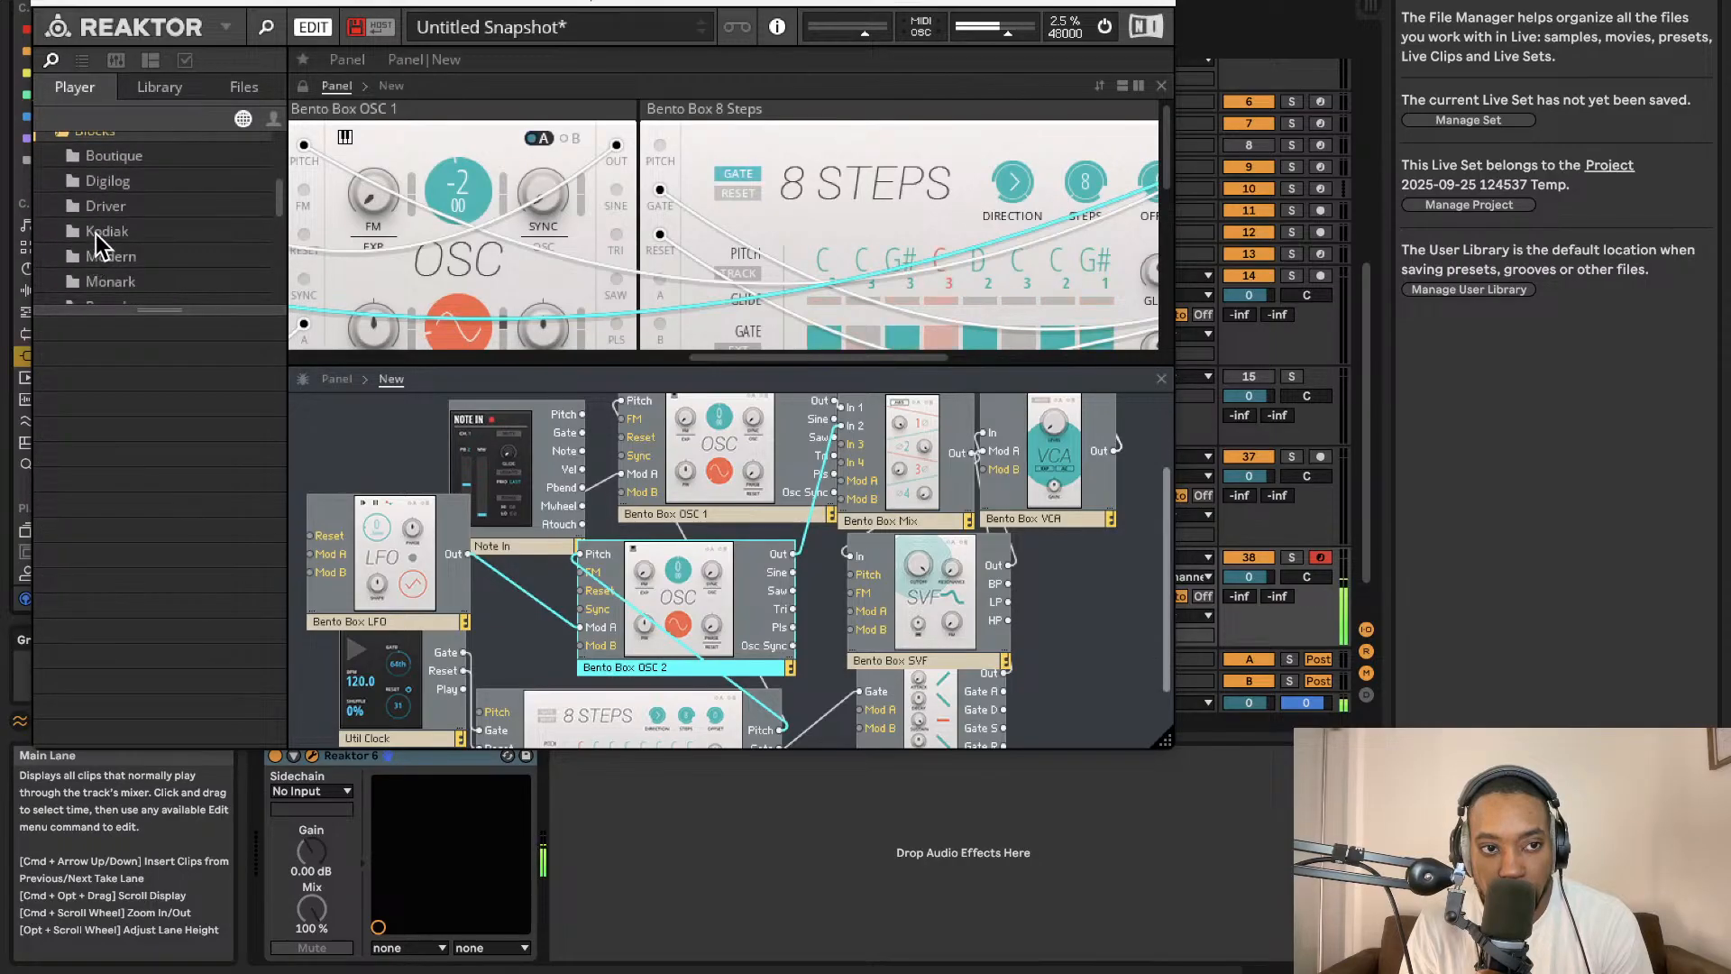
{"action": "left_click", "coordinate": [95, 234]}
{"action": "left_click", "coordinate": [108, 181]}
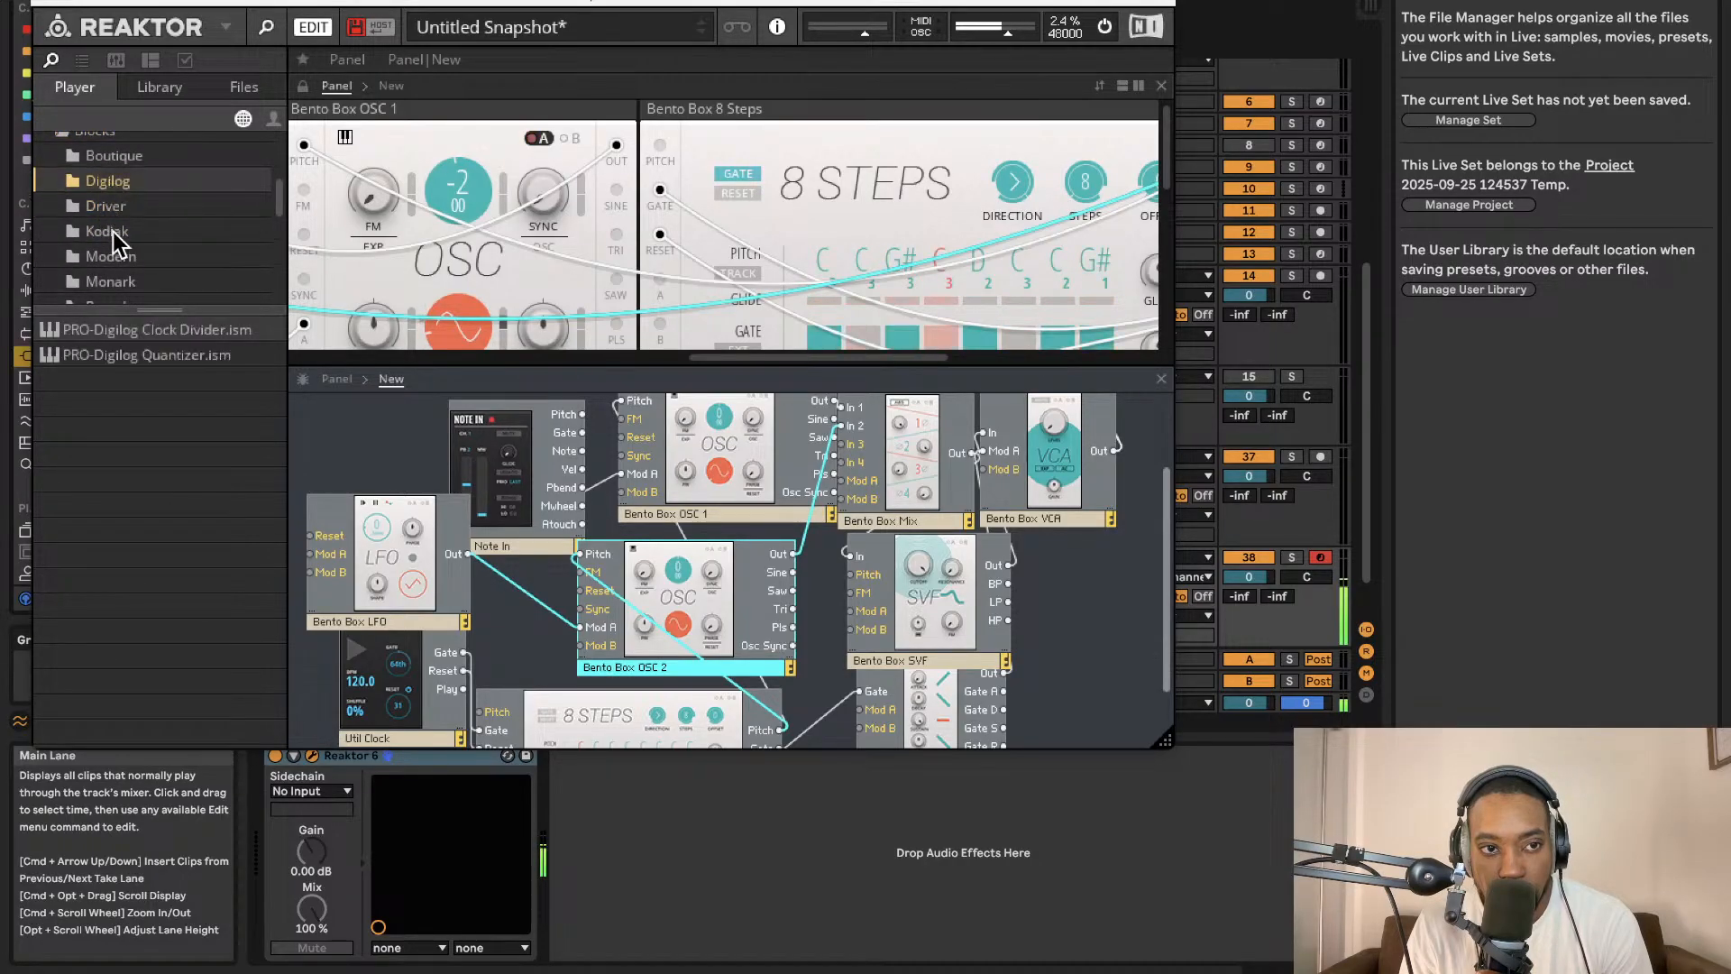
{"action": "left_click", "coordinate": [106, 254]}
{"action": "left_click", "coordinate": [127, 171]}
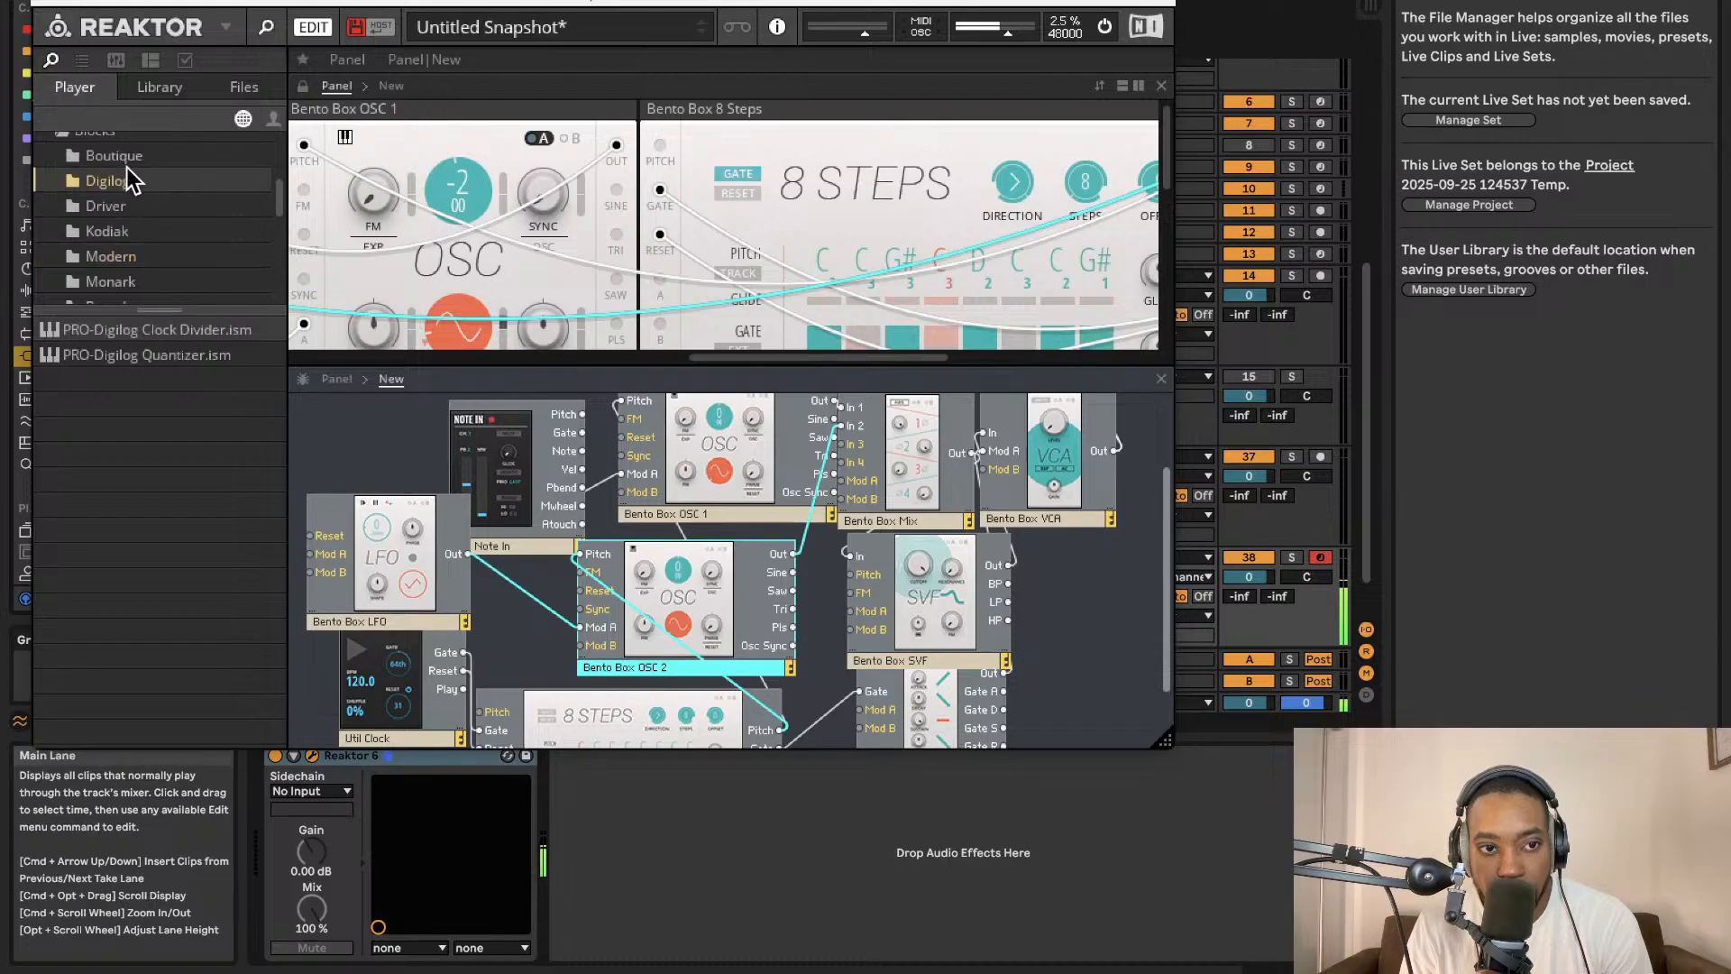
{"action": "left_click", "coordinate": [128, 161]}
{"action": "scroll", "coordinate": [95, 271], "scroll_direction": "down", "scroll_amount": 3}
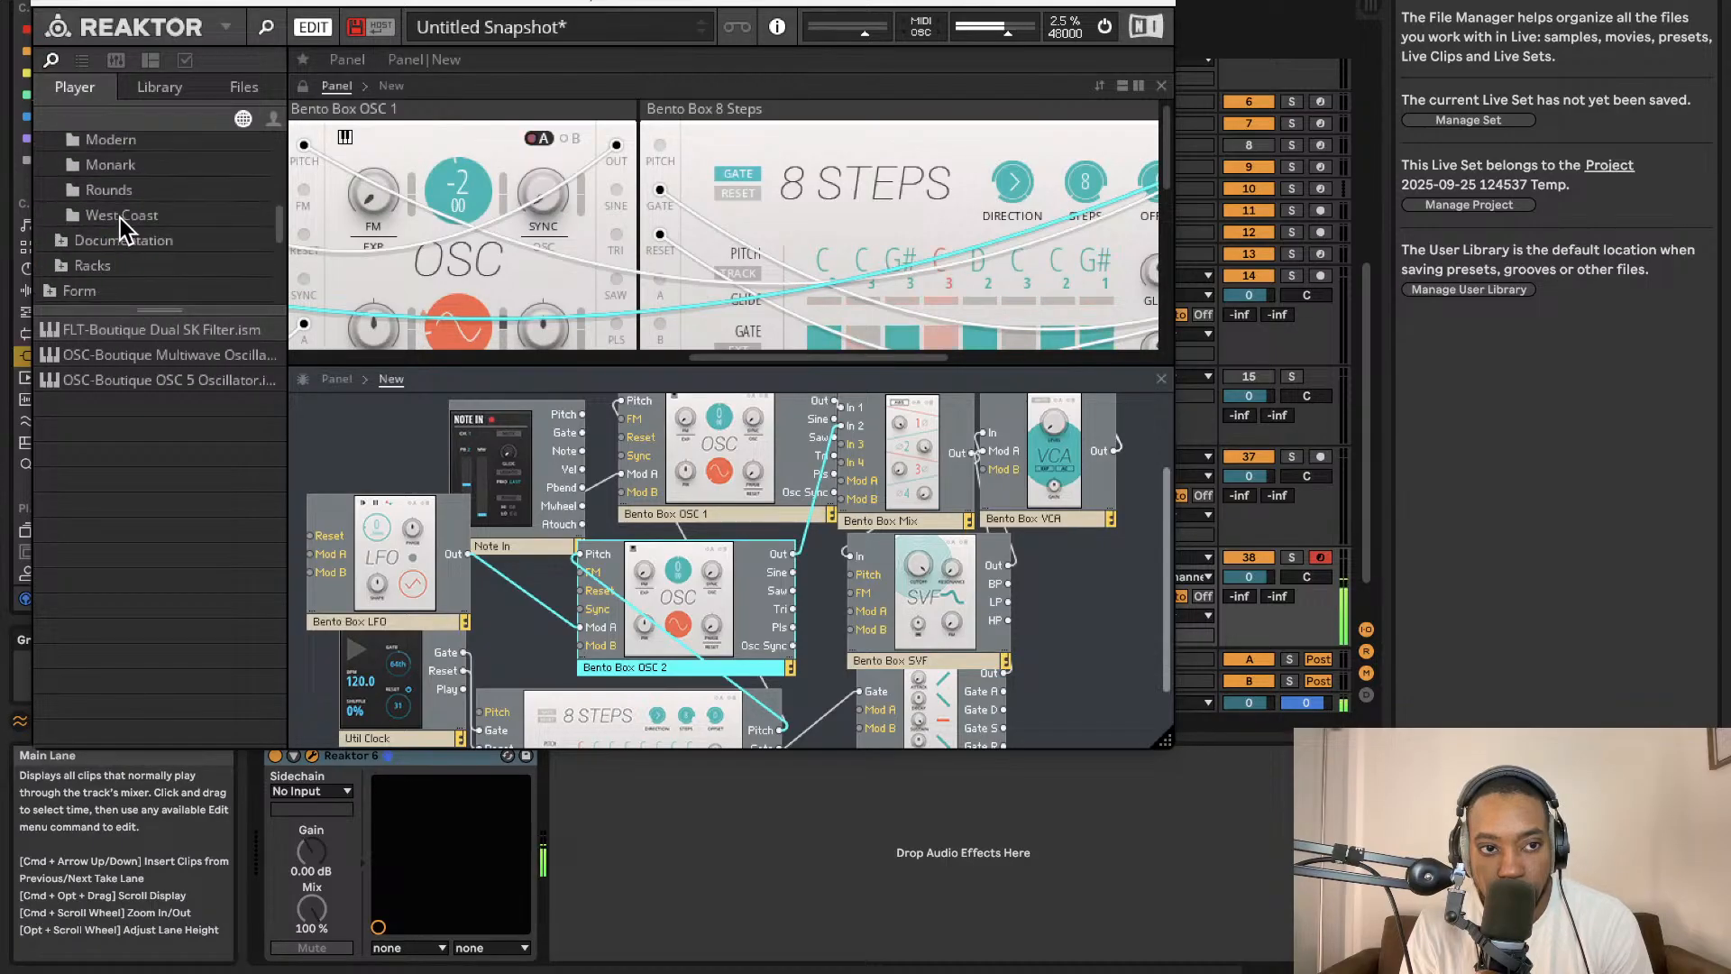
Add the Rounds Delay block from the Rounds folder after the VCA in the structure.
{"action": "left_click", "coordinate": [112, 191]}
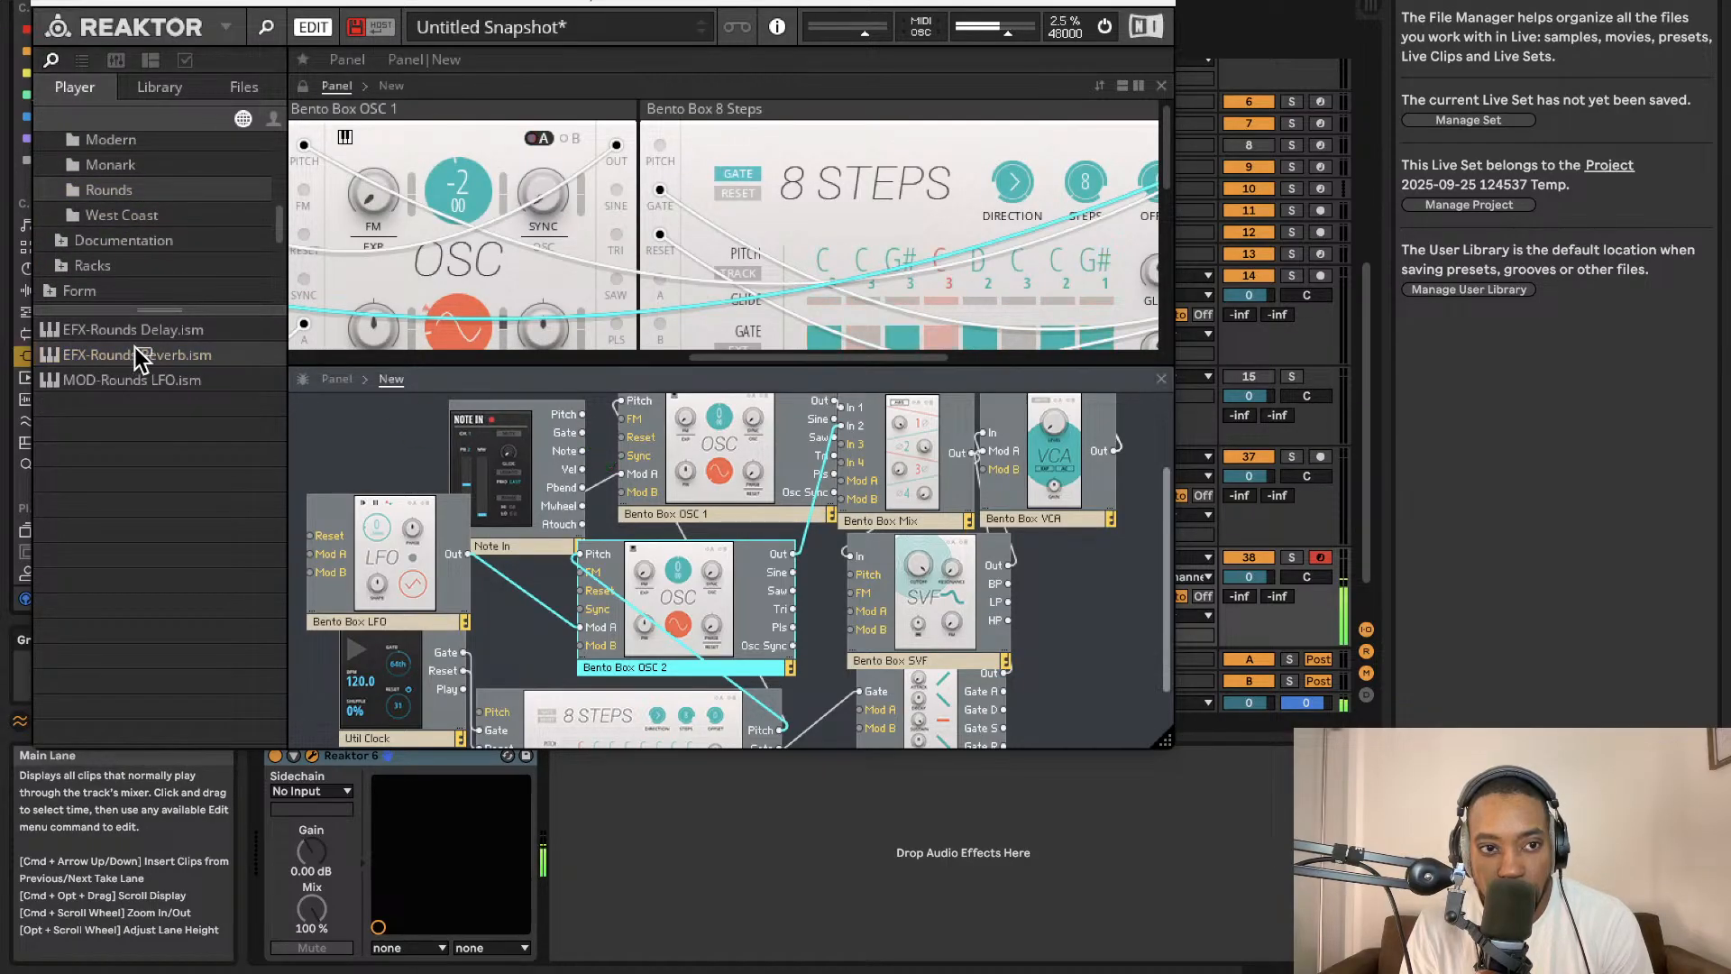
{"action": "left_click_drag", "start_coordinate": [135, 331], "coordinate": [972, 454]}
{"action": "scroll", "coordinate": [974, 456], "scroll_direction": "right", "scroll_amount": 2}
{"action": "scroll", "coordinate": [1058, 506], "scroll_direction": "up", "scroll_amount": 4}
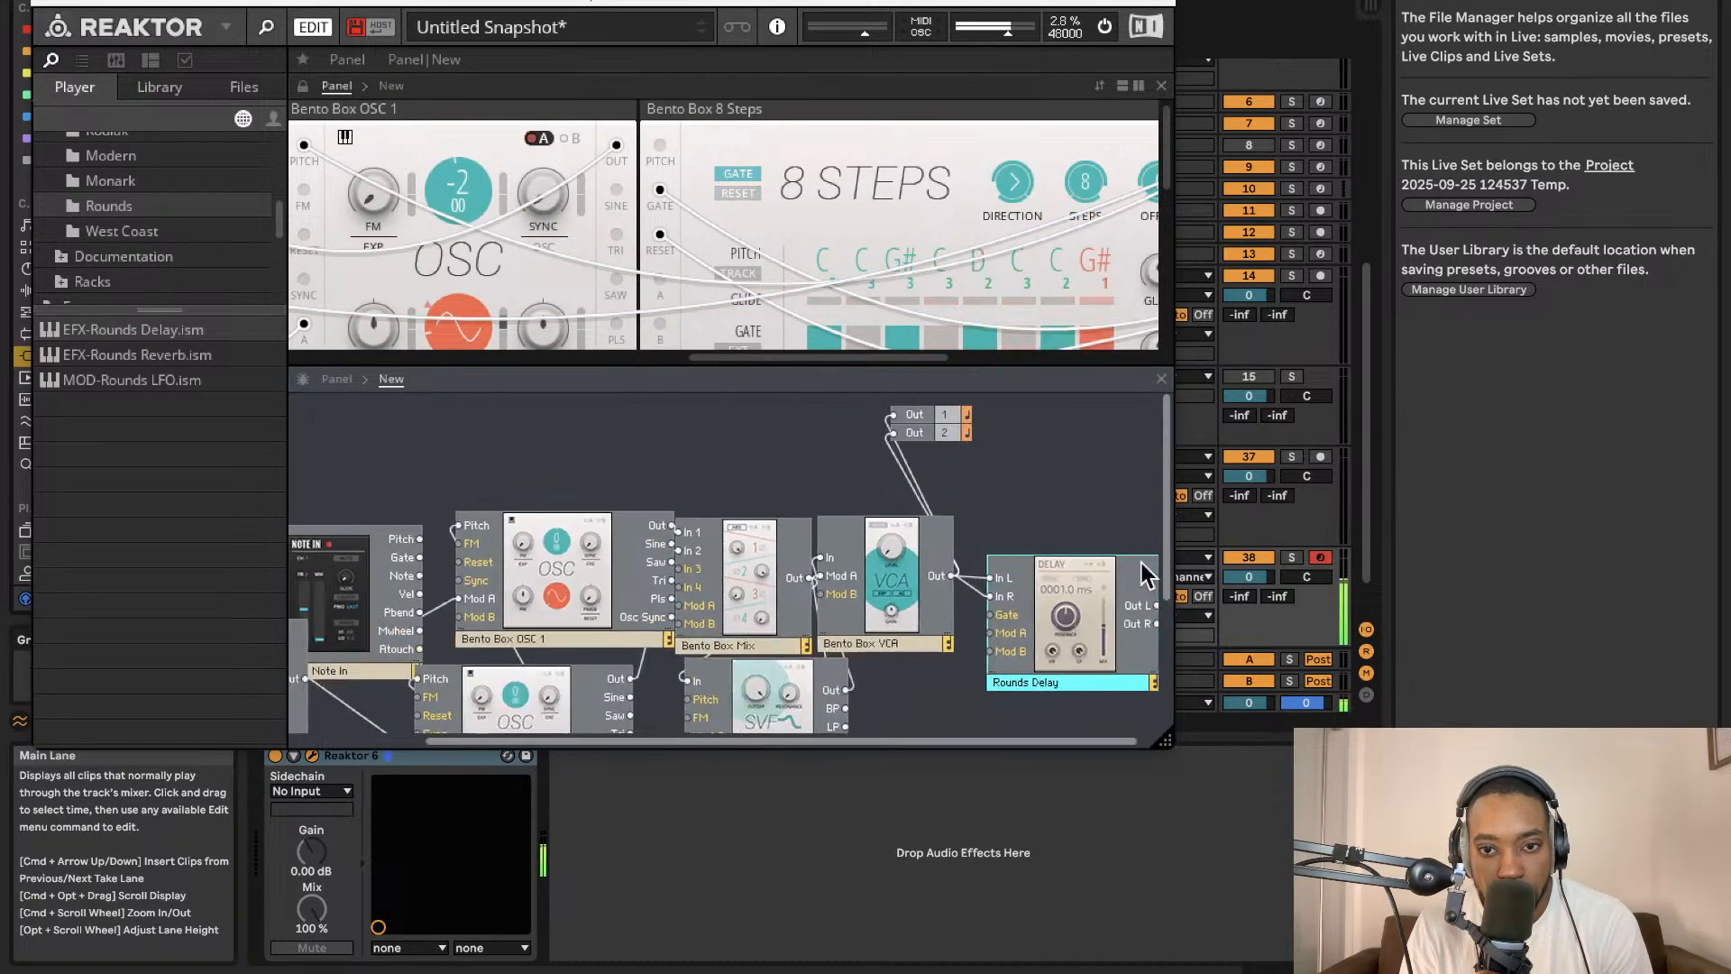
Connect the Rounds Delay's outputs to the main Out 1 and Out 2 module.
{"action": "left_click_drag", "start_coordinate": [1156, 605], "coordinate": [859, 432]}
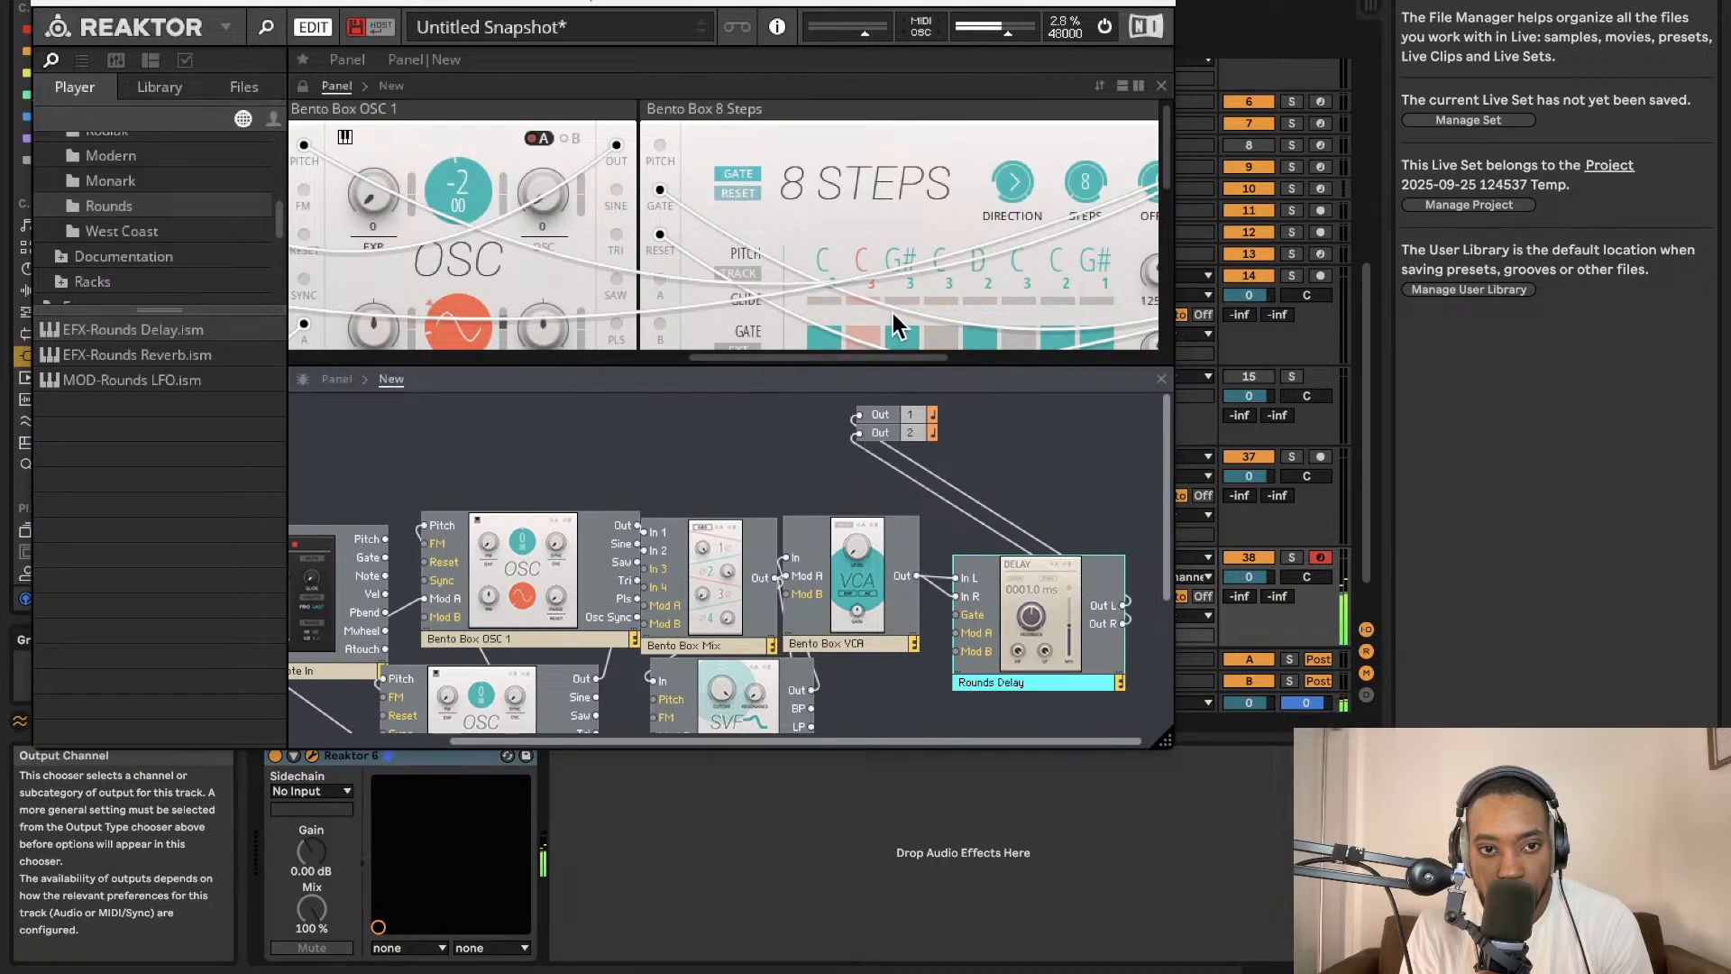
{"action": "scroll", "coordinate": [814, 241], "scroll_direction": "down", "scroll_amount": 3}
{"action": "scroll", "coordinate": [814, 241], "scroll_direction": "right", "scroll_amount": 4}
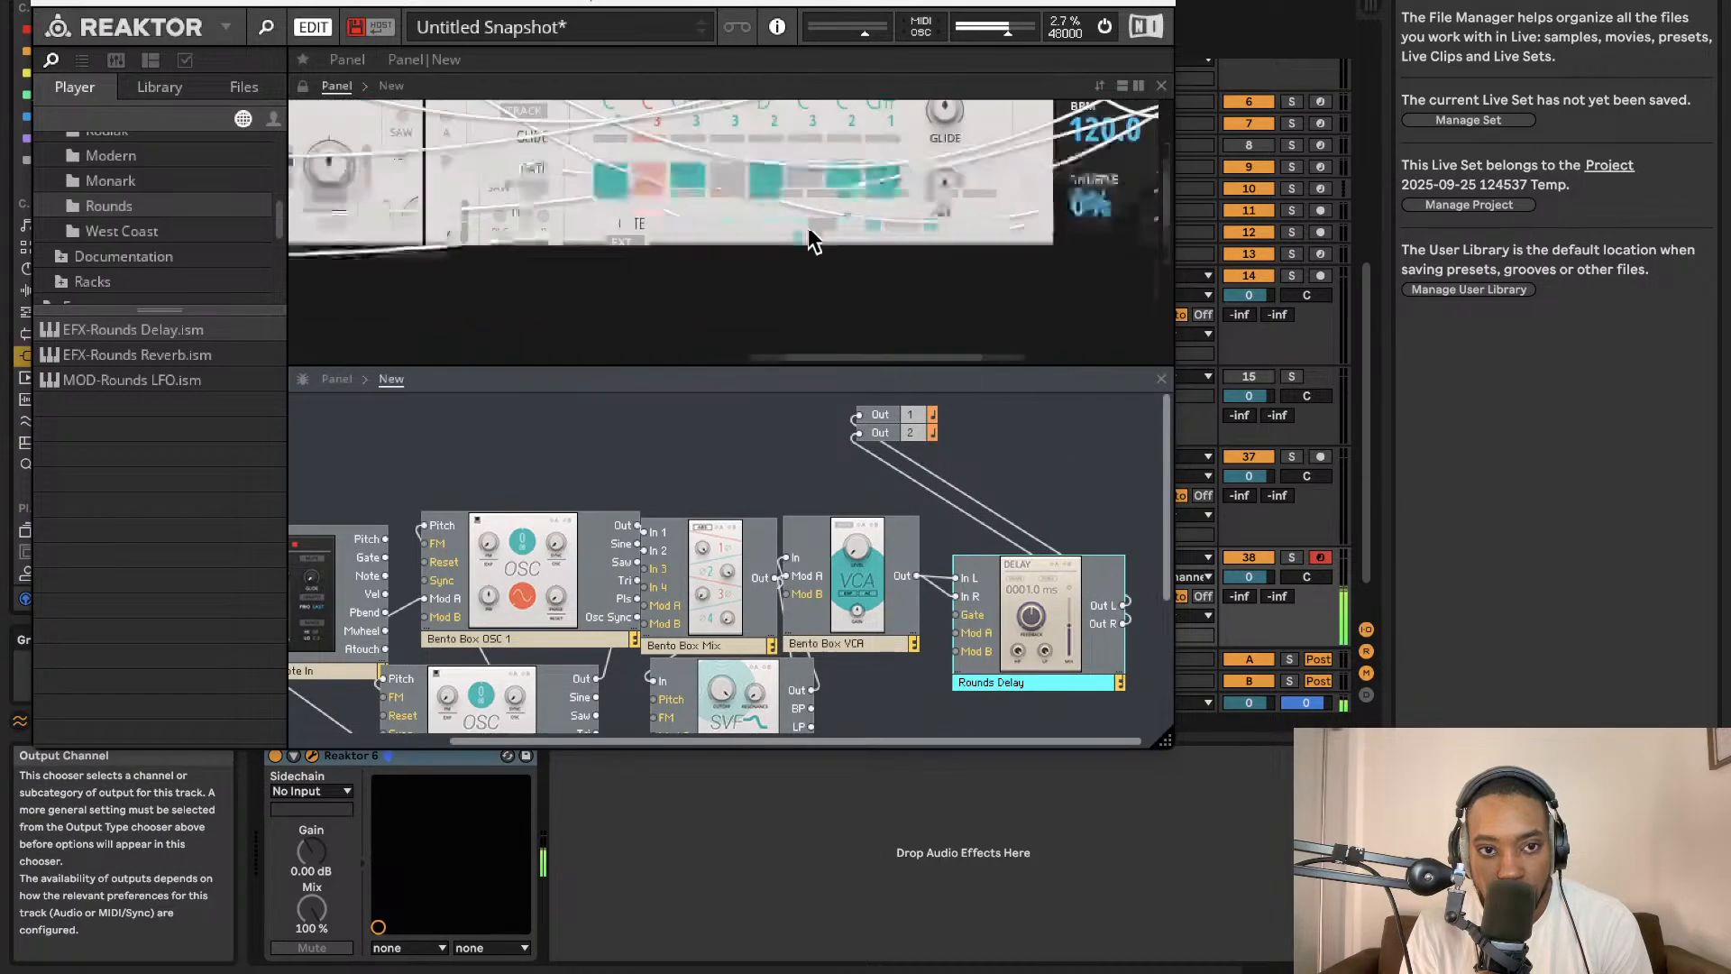
Examine the LFO and Rounds Delay panels in the panel view.
{"action": "scroll", "coordinate": [809, 232], "scroll_direction": "down", "scroll_amount": 2}
{"action": "scroll", "coordinate": [809, 231], "scroll_direction": "right", "scroll_amount": 3}
{"action": "scroll", "coordinate": [802, 235], "scroll_direction": "up", "scroll_amount": 5}
{"action": "scroll", "coordinate": [801, 234], "scroll_direction": "right", "scroll_amount": 3}
{"action": "scroll", "coordinate": [811, 236], "scroll_direction": "left", "scroll_amount": 10}
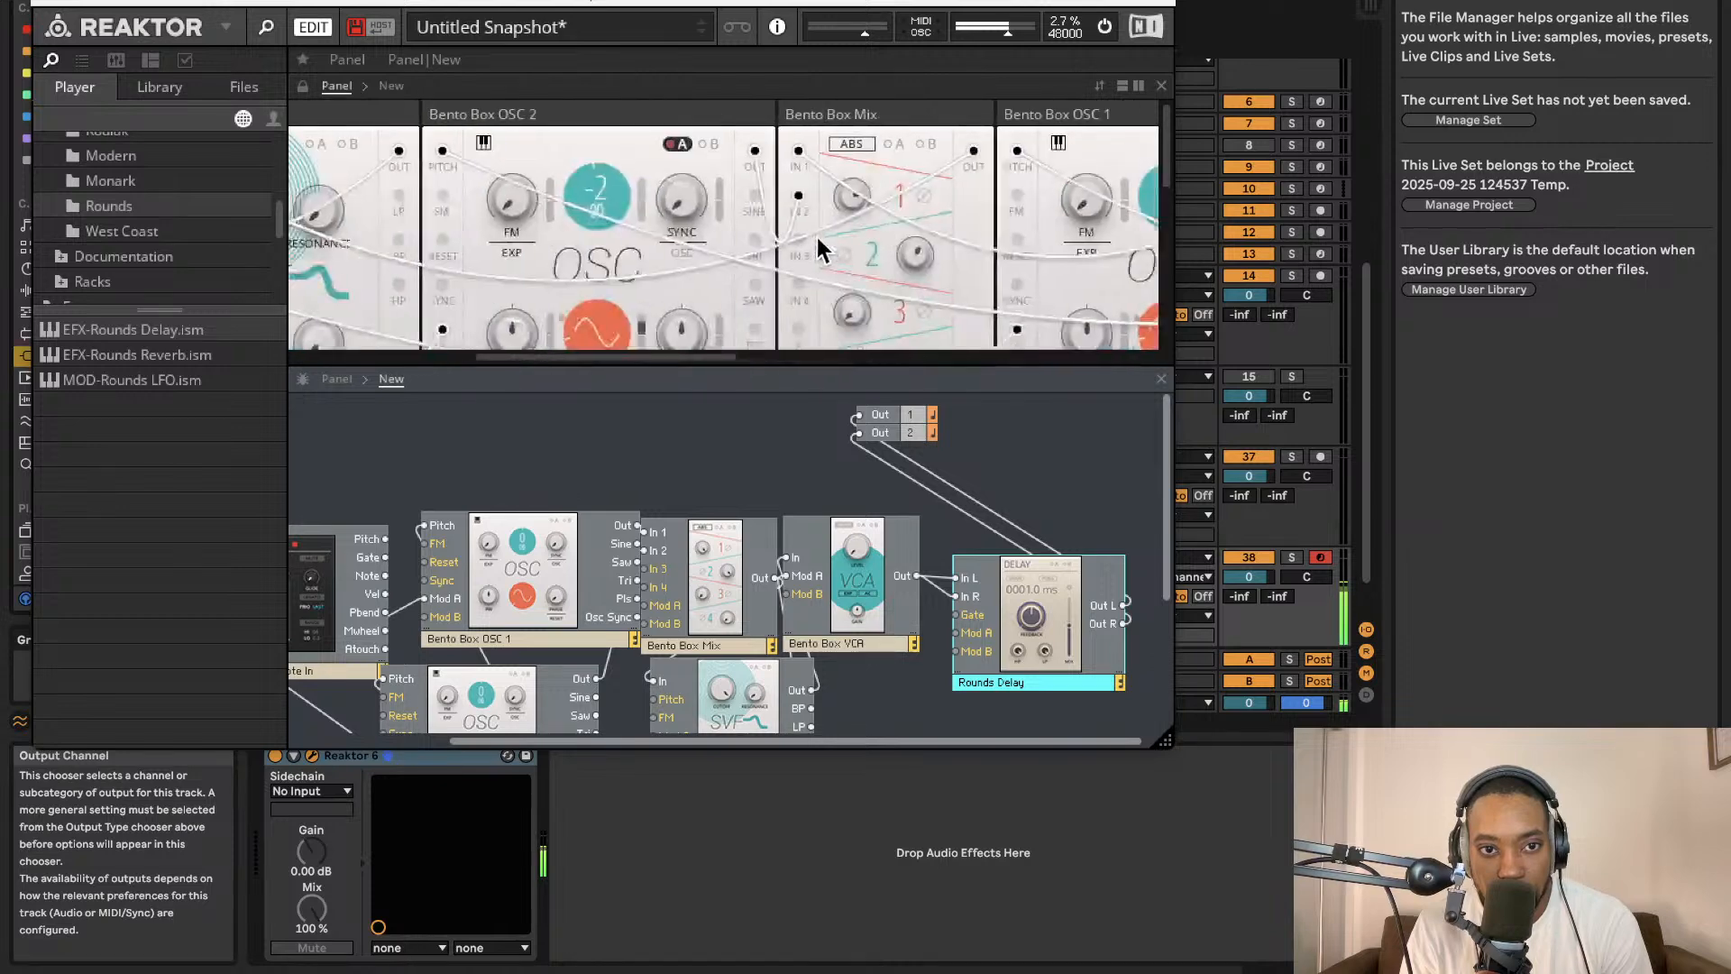
{"action": "scroll", "coordinate": [811, 251], "scroll_direction": "down", "scroll_amount": 3}
{"action": "scroll", "coordinate": [721, 261], "scroll_direction": "up", "scroll_amount": 1}
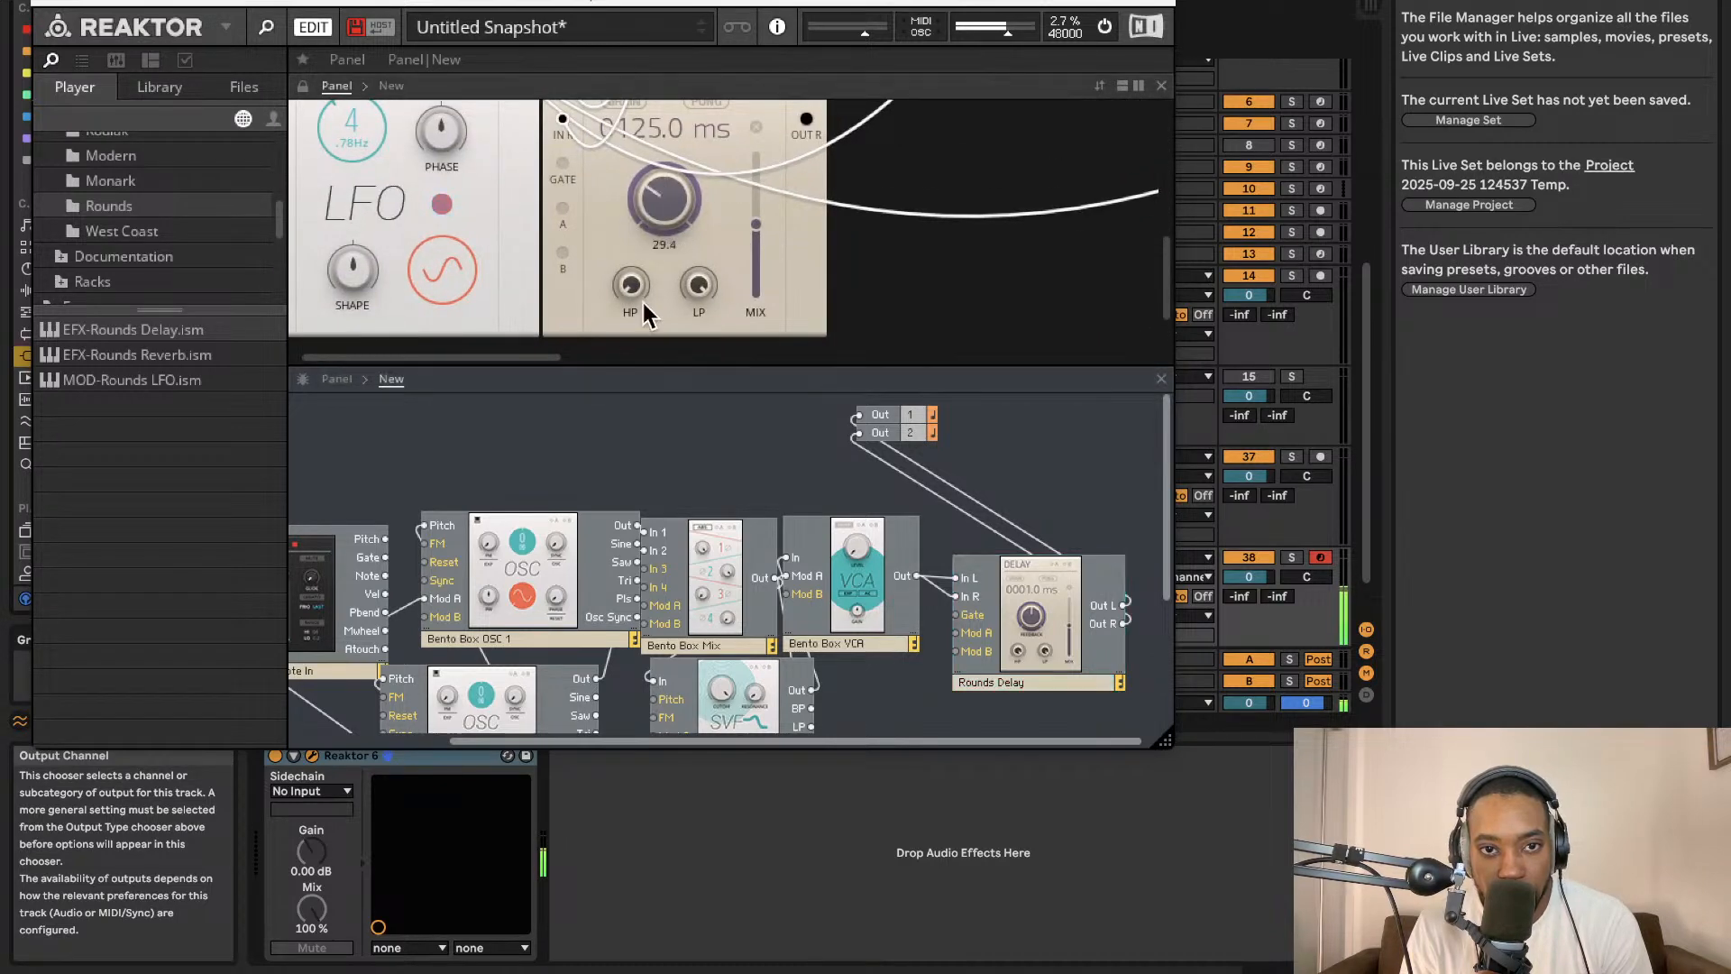
{"action": "scroll", "coordinate": [757, 316], "scroll_direction": "up", "scroll_amount": 3}
{"action": "scroll", "coordinate": [745, 321], "scroll_direction": "down", "scroll_amount": 2}
{"action": "scroll", "coordinate": [747, 343], "scroll_direction": "up", "scroll_amount": 1}
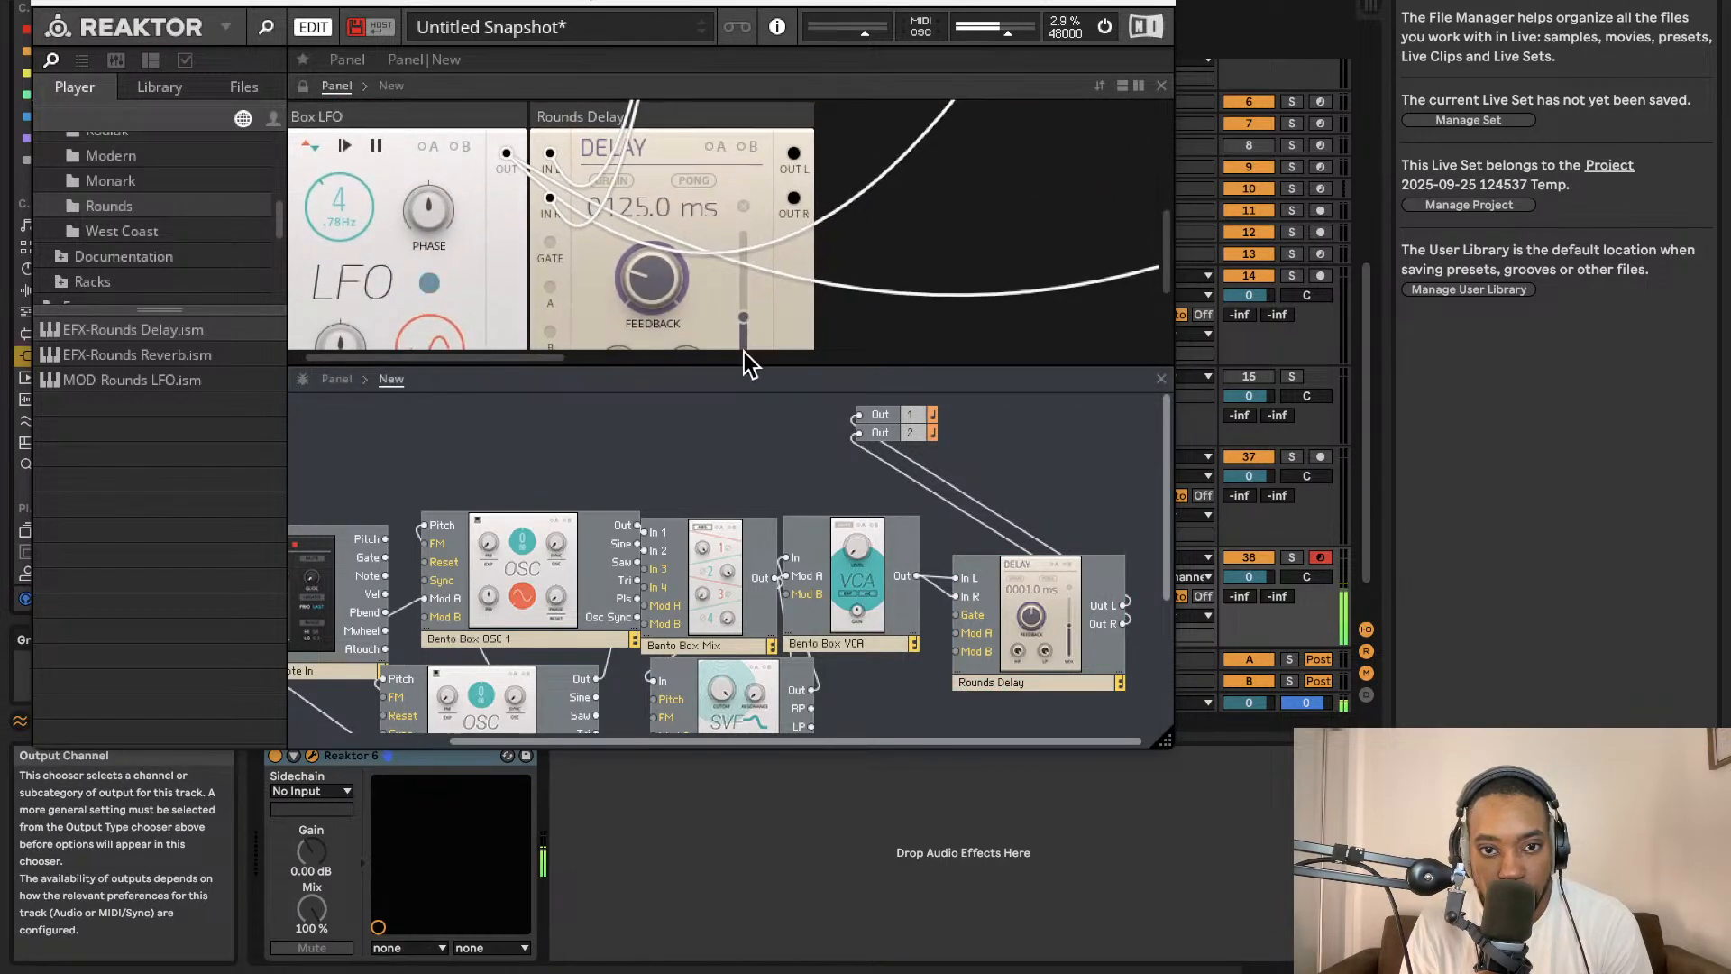
{"action": "scroll", "coordinate": [744, 352], "scroll_direction": "up", "scroll_amount": 1}
{"action": "scroll", "coordinate": [690, 203], "scroll_direction": "up", "scroll_amount": 2}
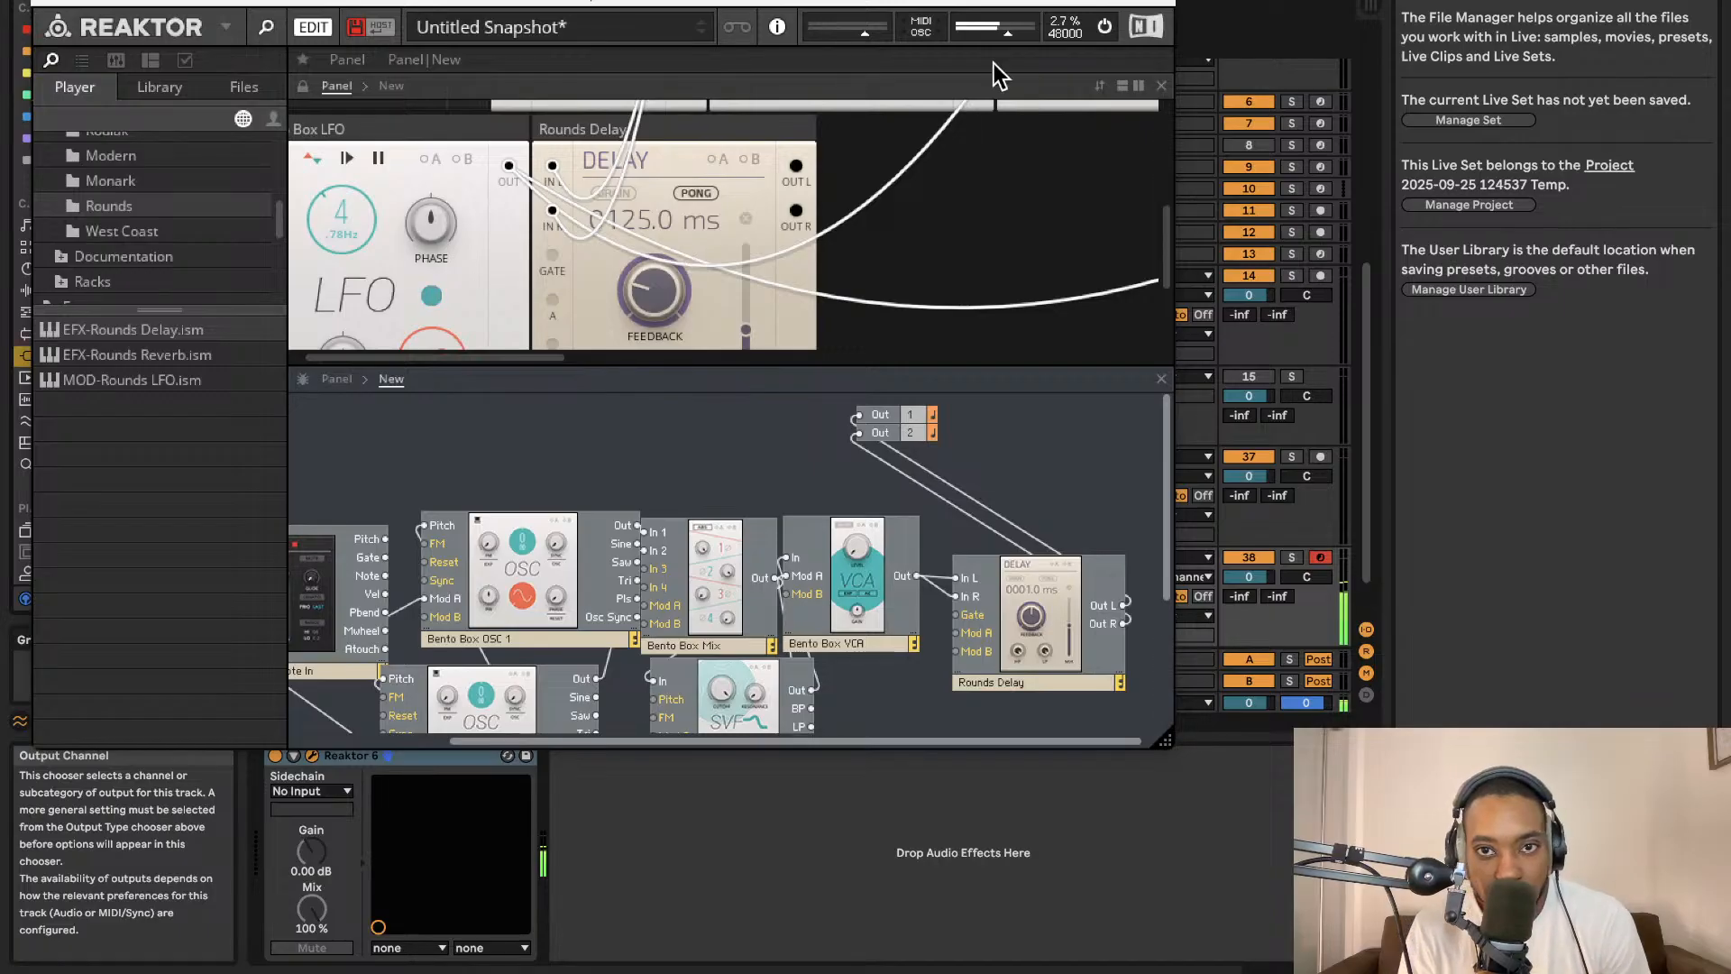
Switch the Reaktor audio engine off and on repeatedly to audition the patch with the delay.
{"action": "left_click", "coordinate": [1104, 27]}
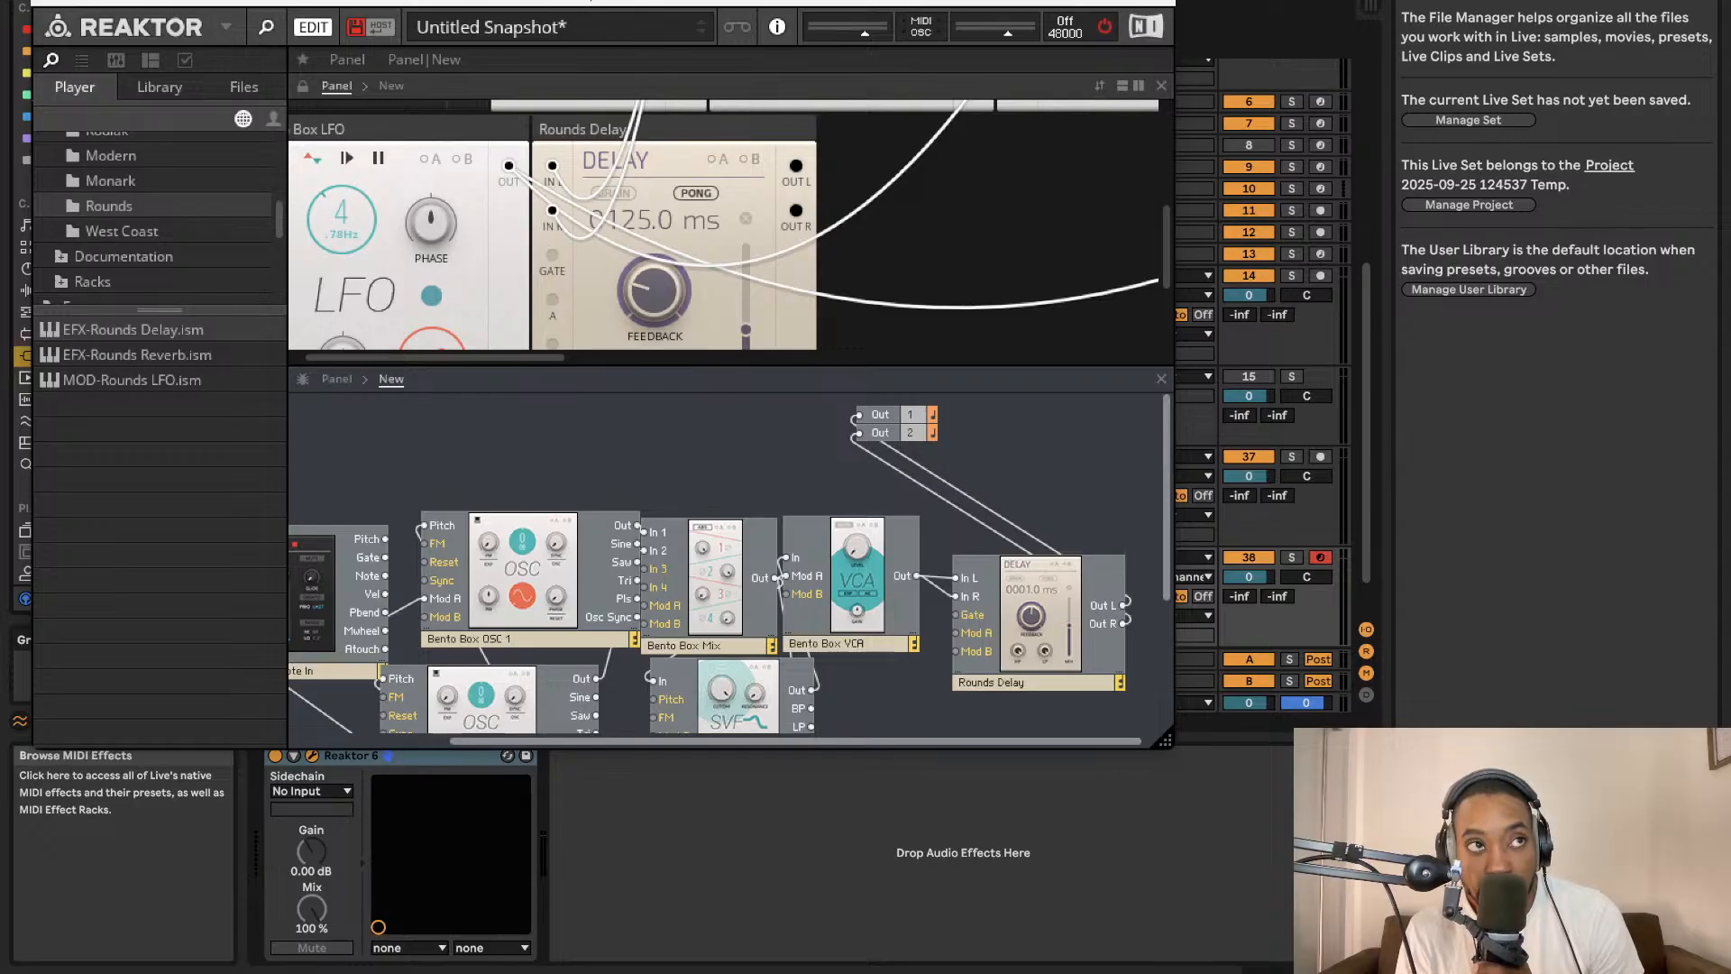
{"action": "scroll", "coordinate": [979, 214], "scroll_direction": "down", "scroll_amount": 1}
{"action": "scroll", "coordinate": [979, 215], "scroll_direction": "left", "scroll_amount": 1}
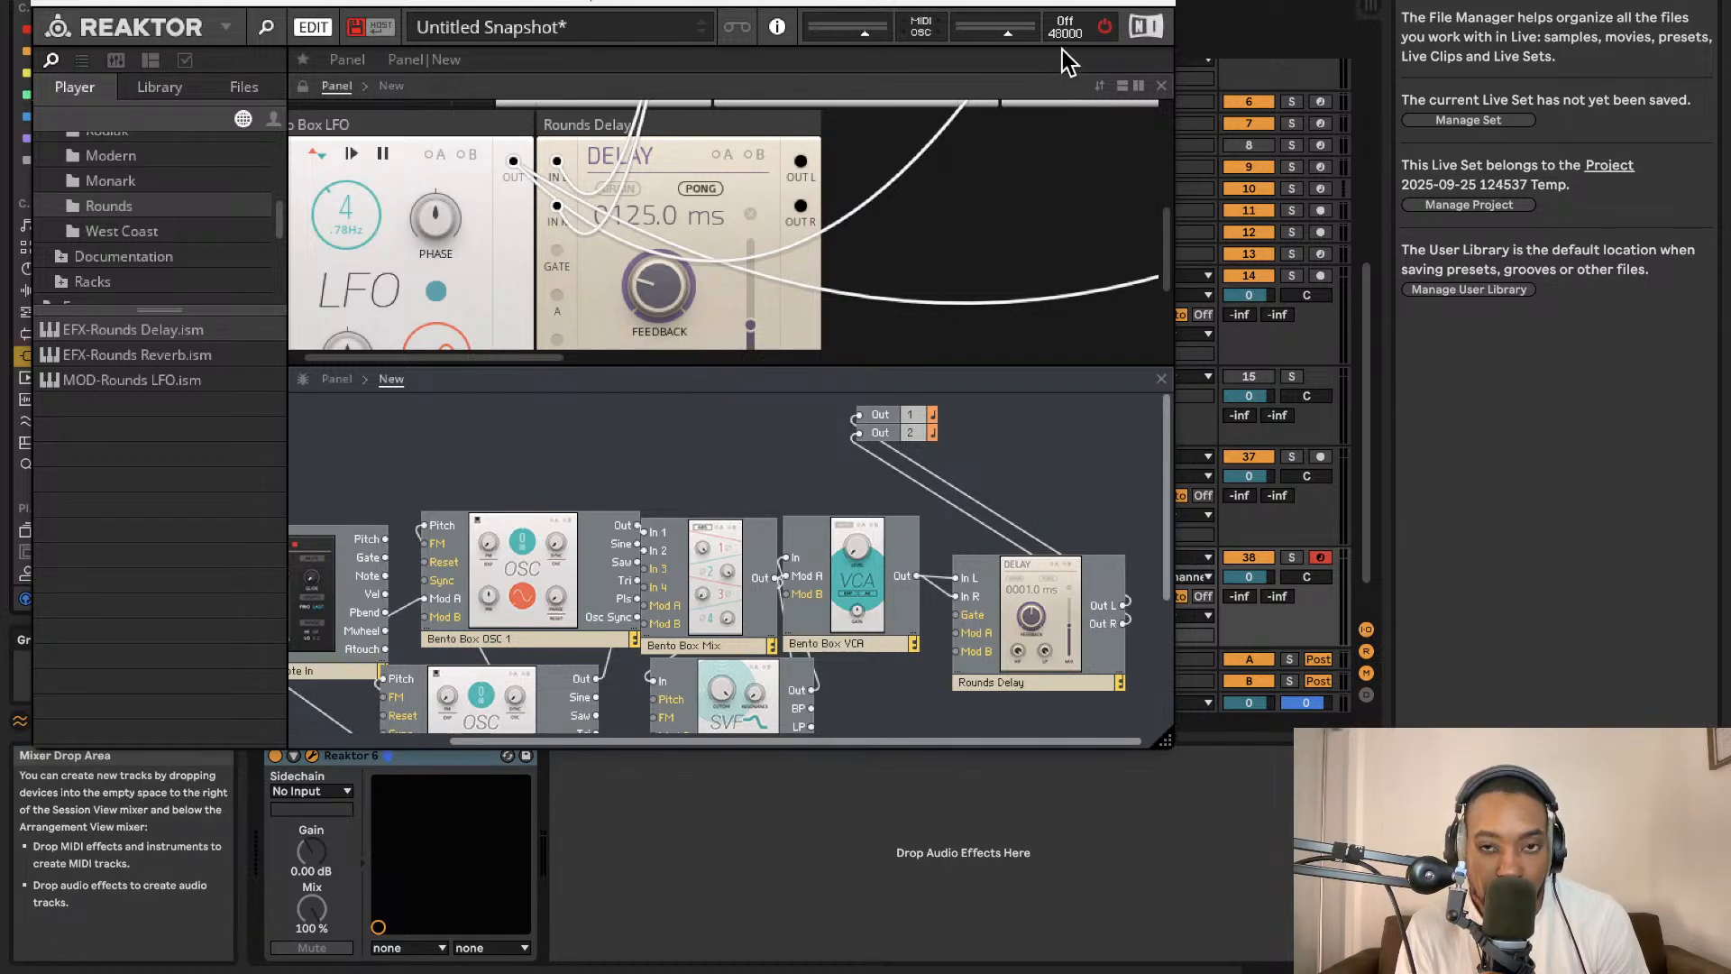
{"action": "left_click", "coordinate": [1103, 25]}
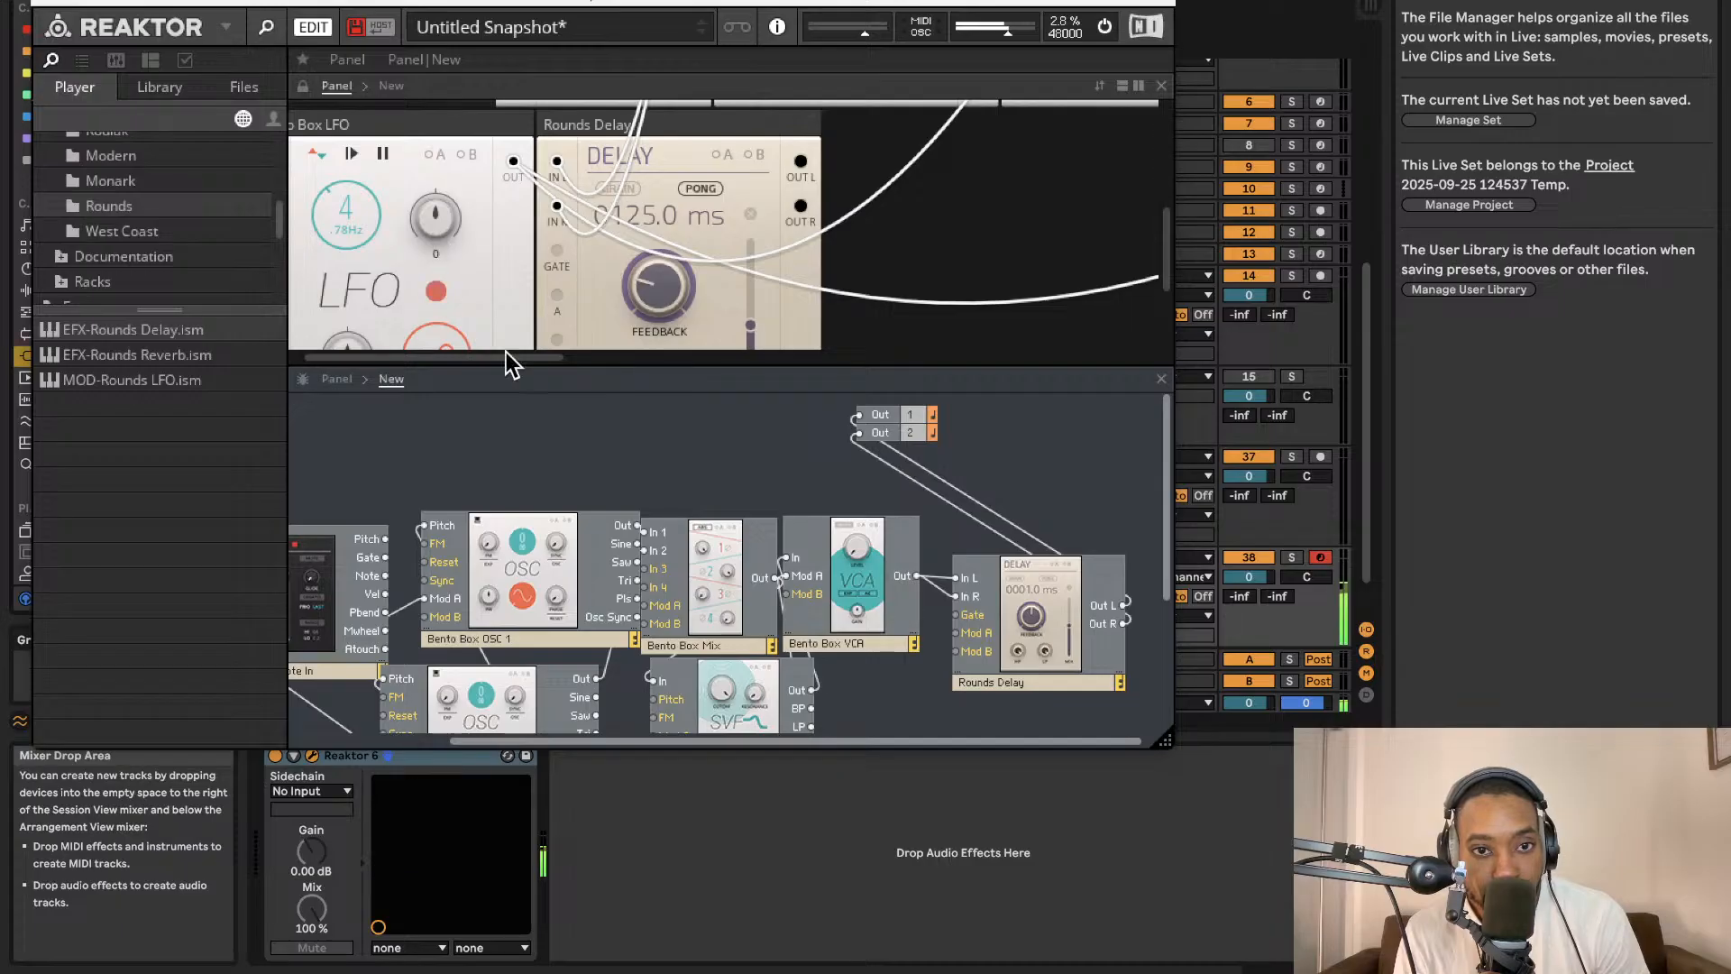
{"action": "scroll", "coordinate": [505, 352], "scroll_direction": "left", "scroll_amount": 2}
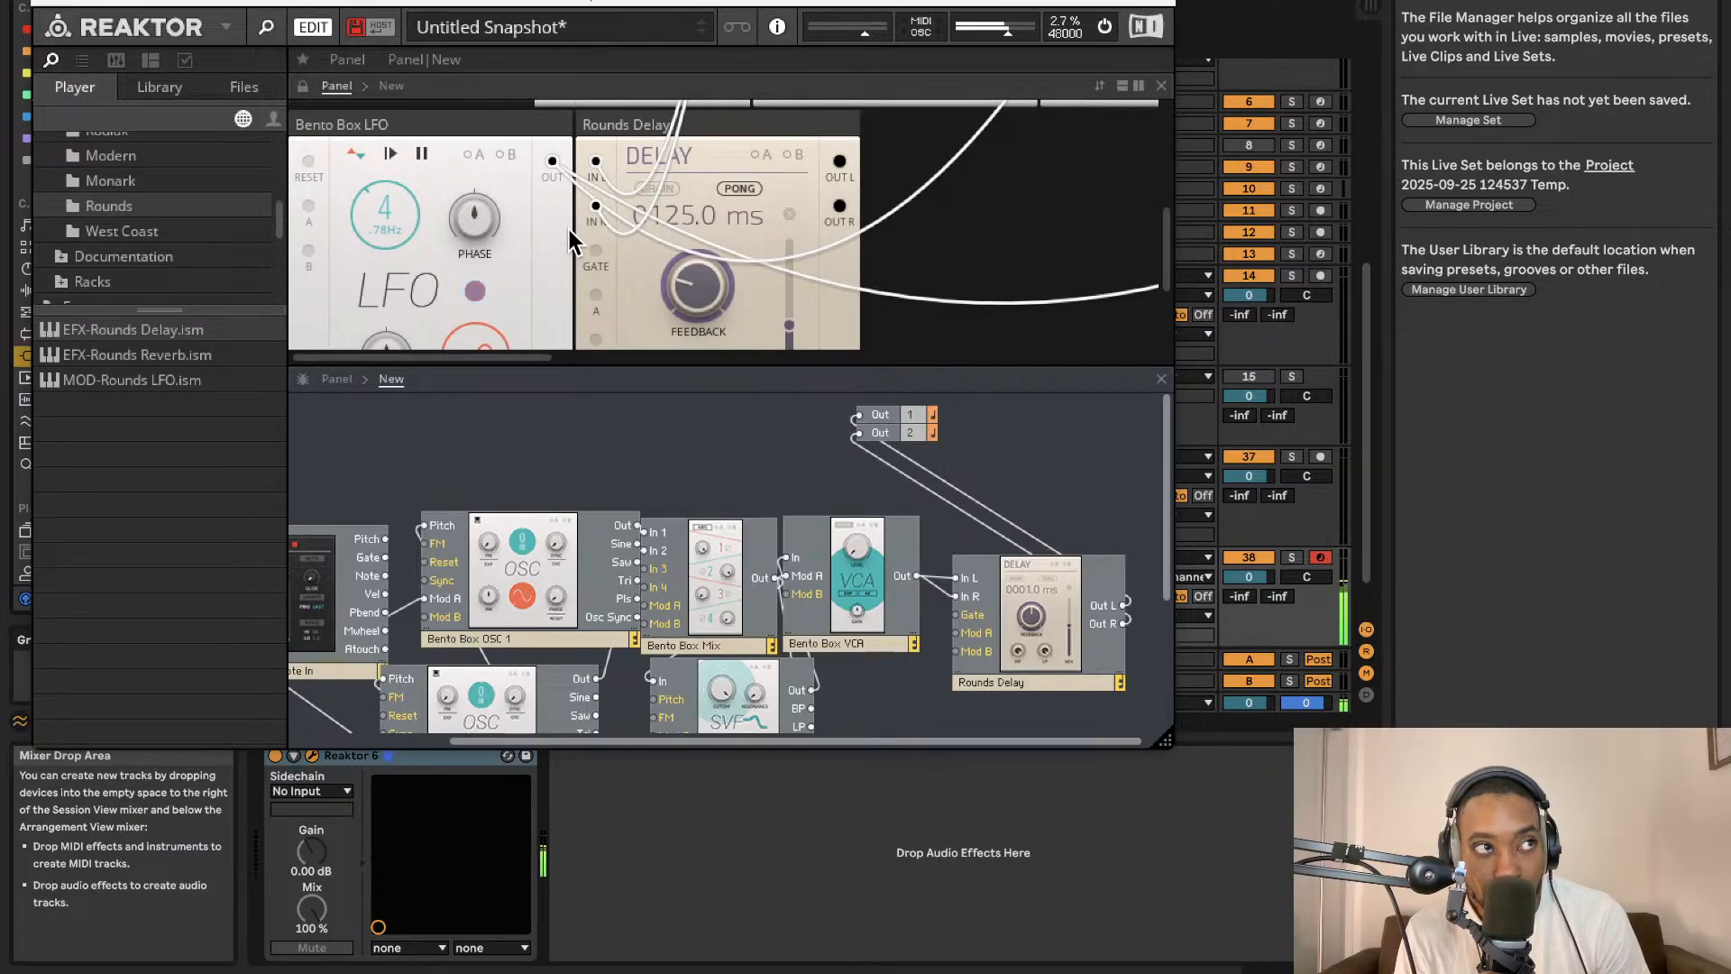
{"action": "left_click", "coordinate": [1103, 25]}
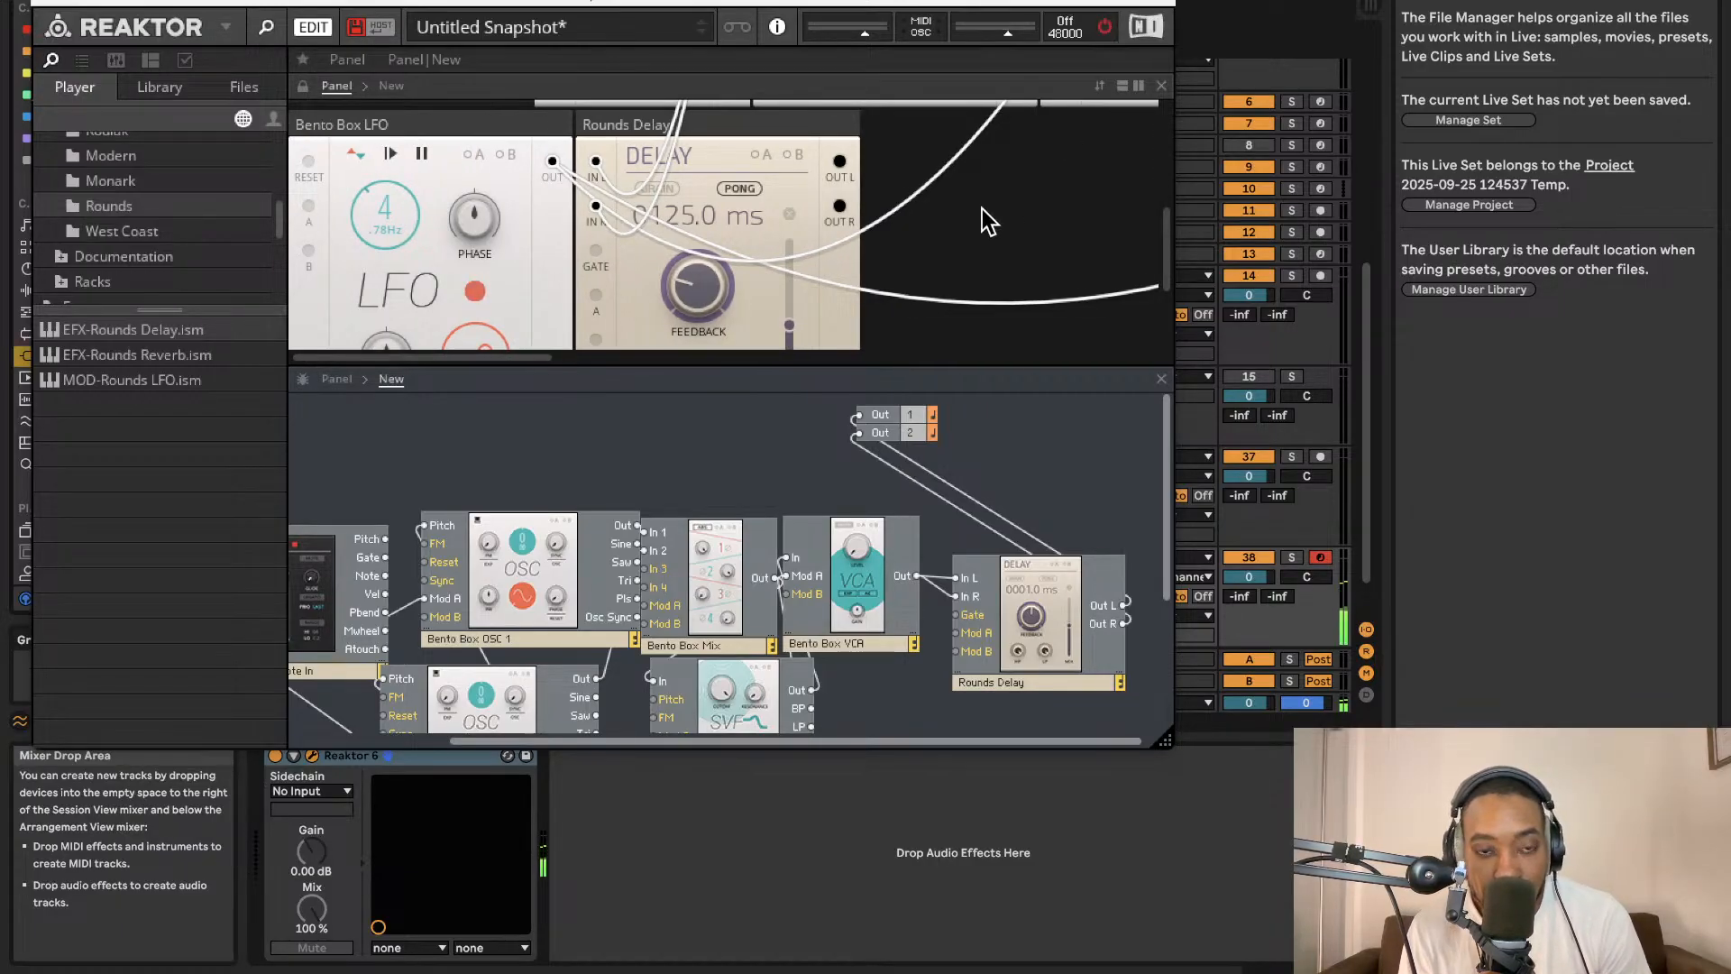
{"action": "scroll", "coordinate": [985, 219], "scroll_direction": "right", "scroll_amount": 1}
{"action": "scroll", "coordinate": [1037, 440], "scroll_direction": "right", "scroll_amount": 1}
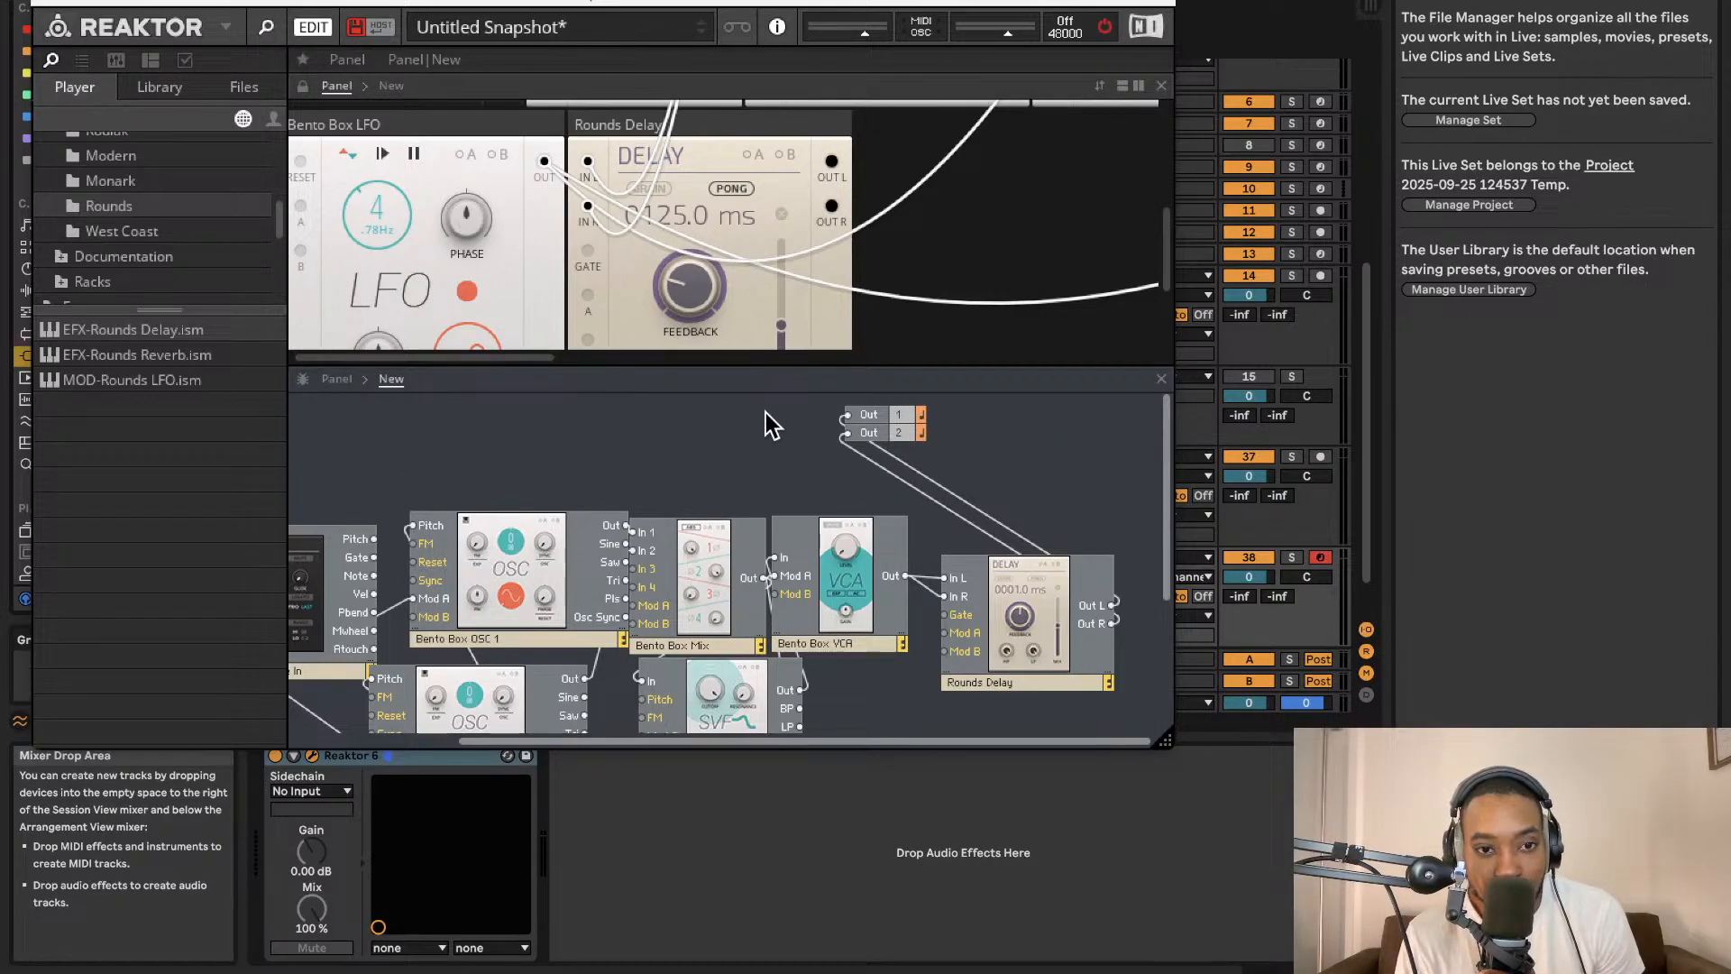
{"action": "scroll", "coordinate": [757, 415], "scroll_direction": "down", "scroll_amount": 2}
{"action": "scroll", "coordinate": [751, 414], "scroll_direction": "left", "scroll_amount": 8}
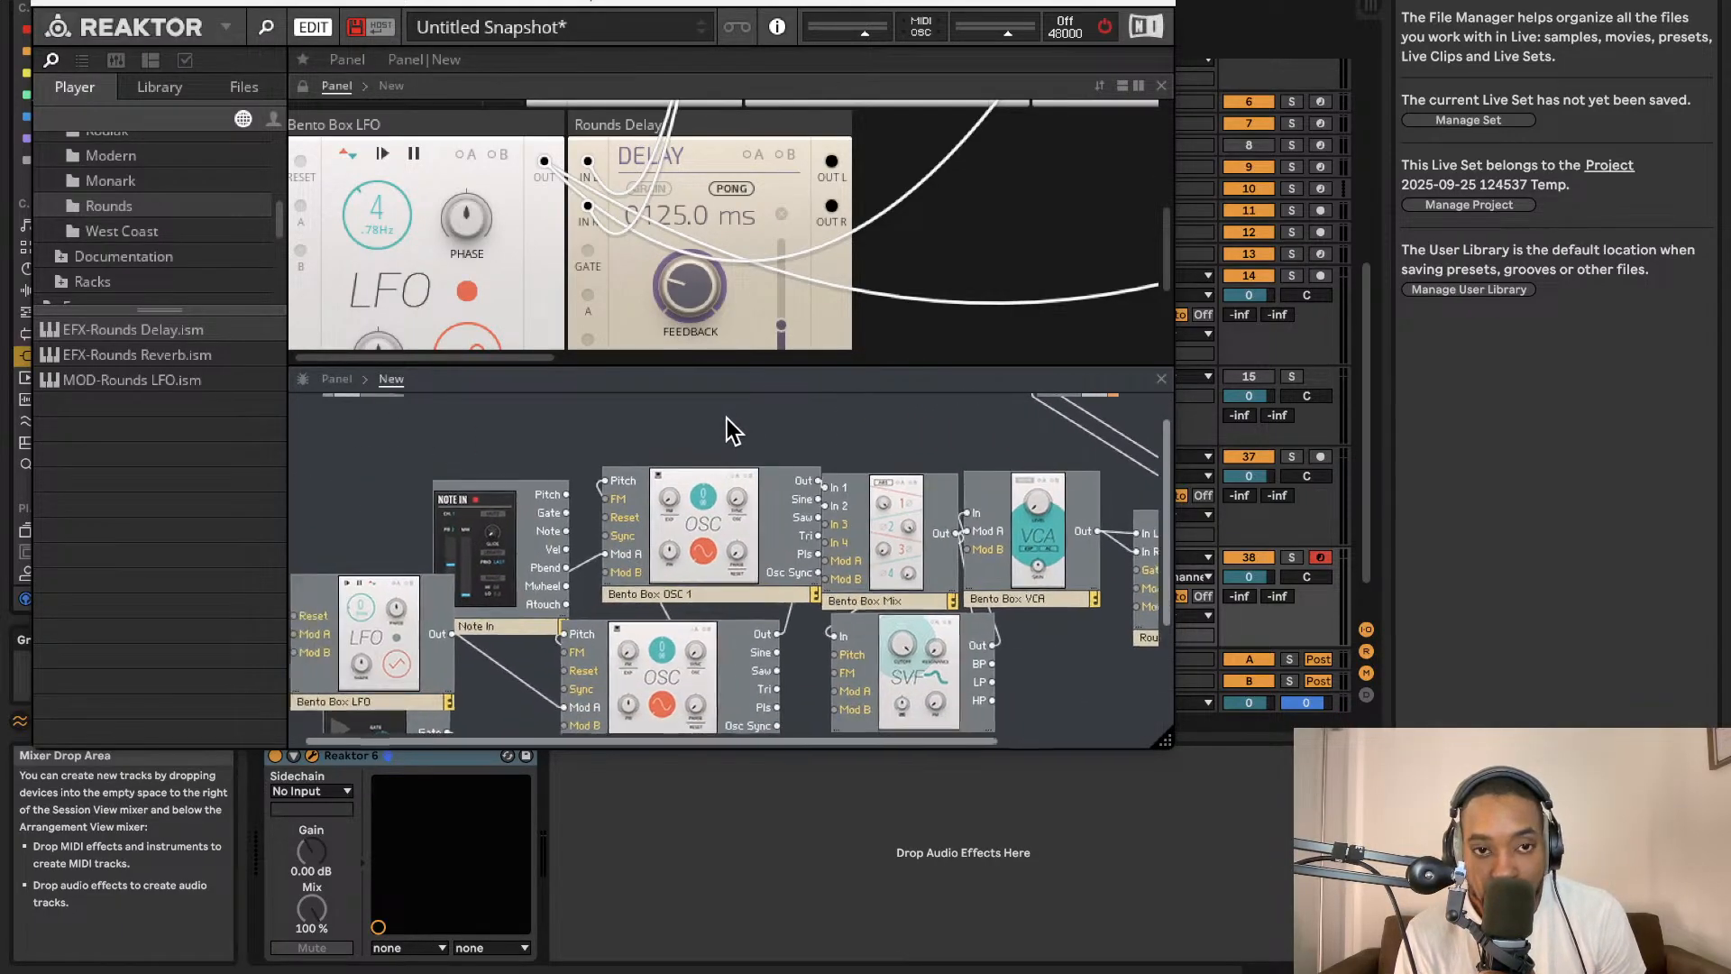
{"action": "scroll", "coordinate": [724, 420], "scroll_direction": "left", "scroll_amount": 1}
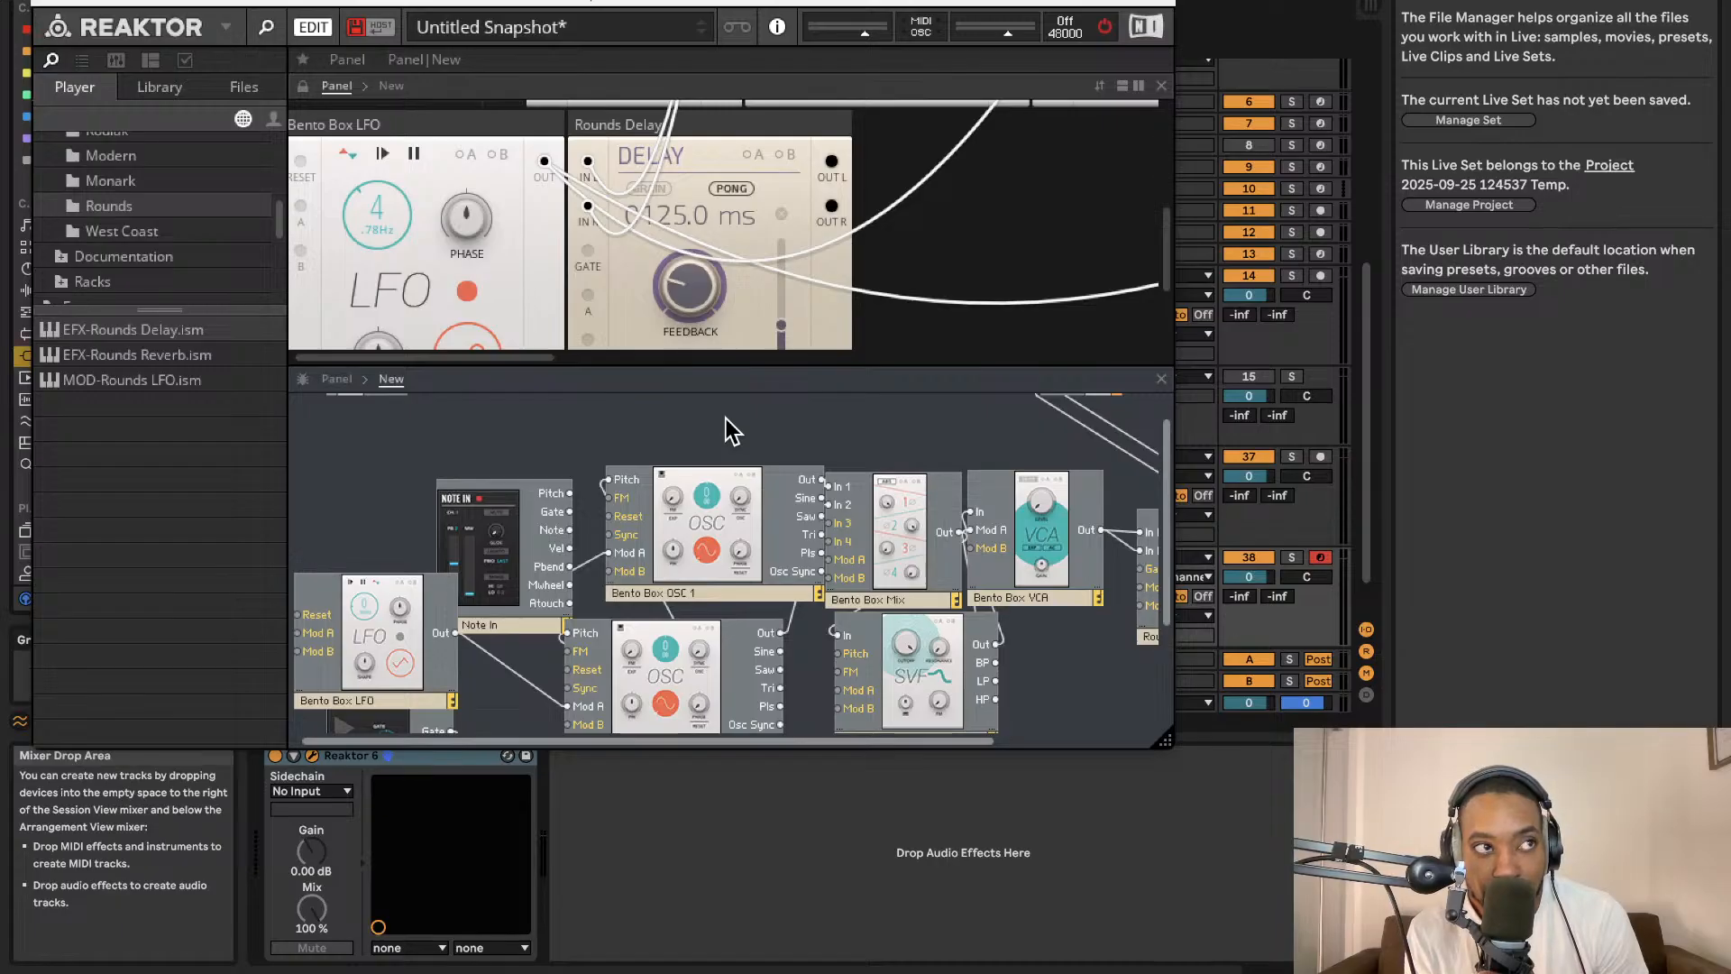
{"action": "scroll", "coordinate": [650, 451], "scroll_direction": "right", "scroll_amount": 5}
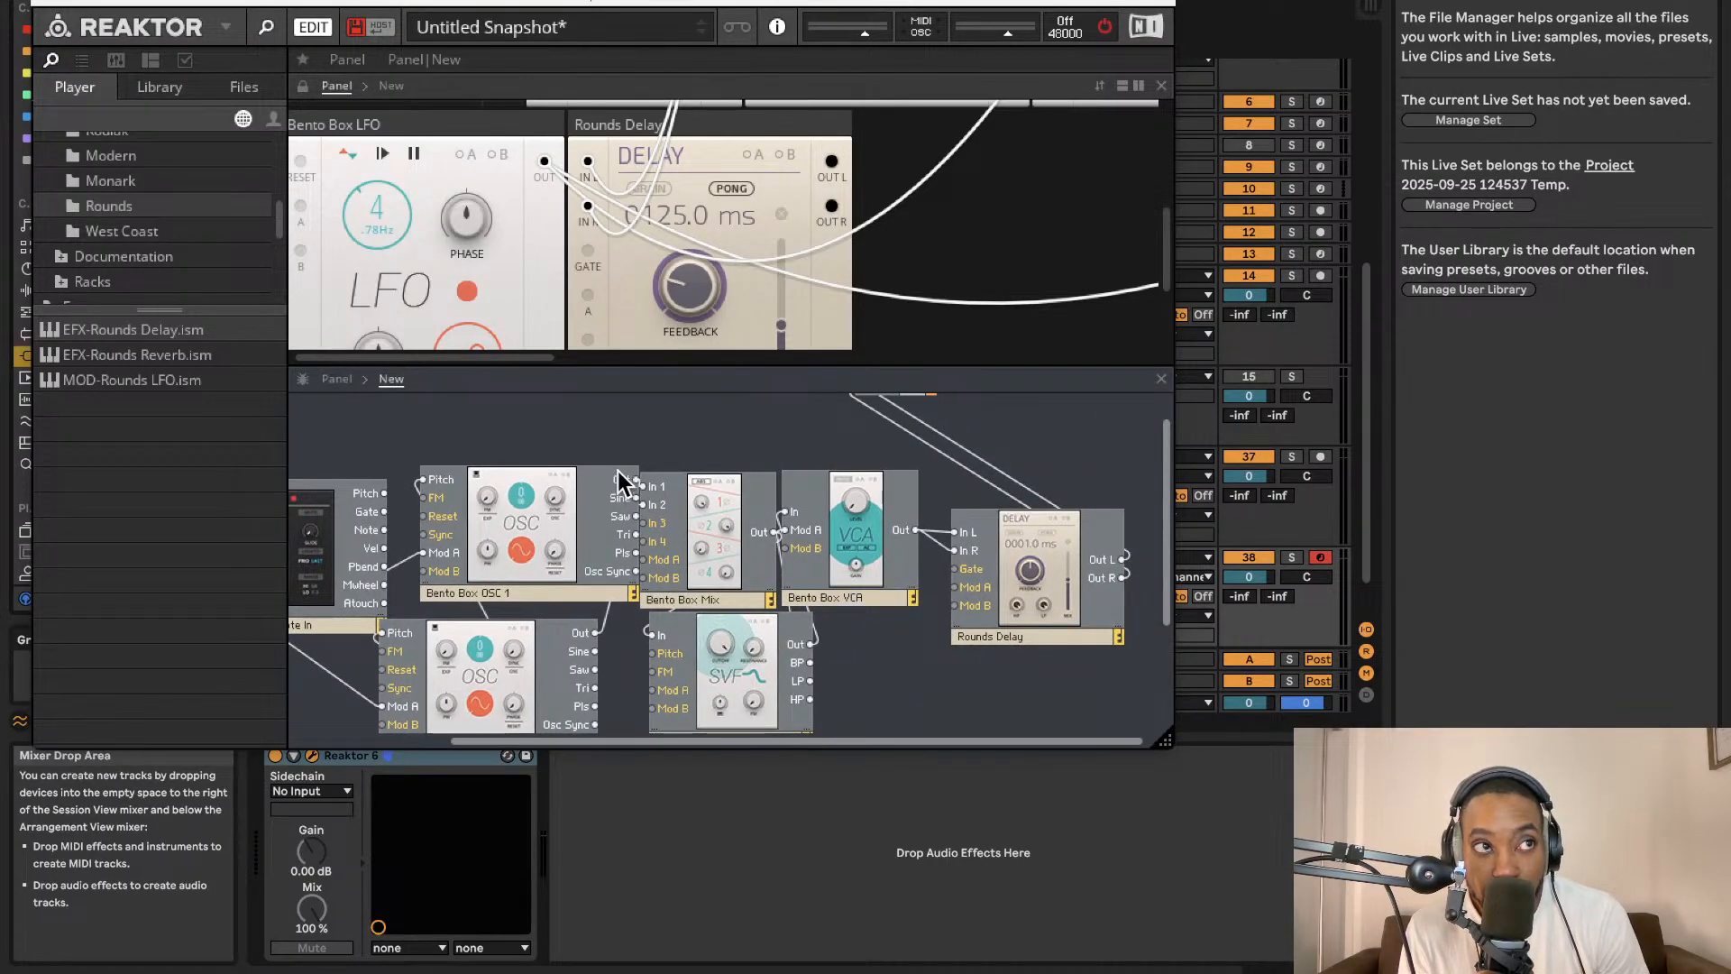
{"action": "mouse_move", "coordinate": [613, 470]}
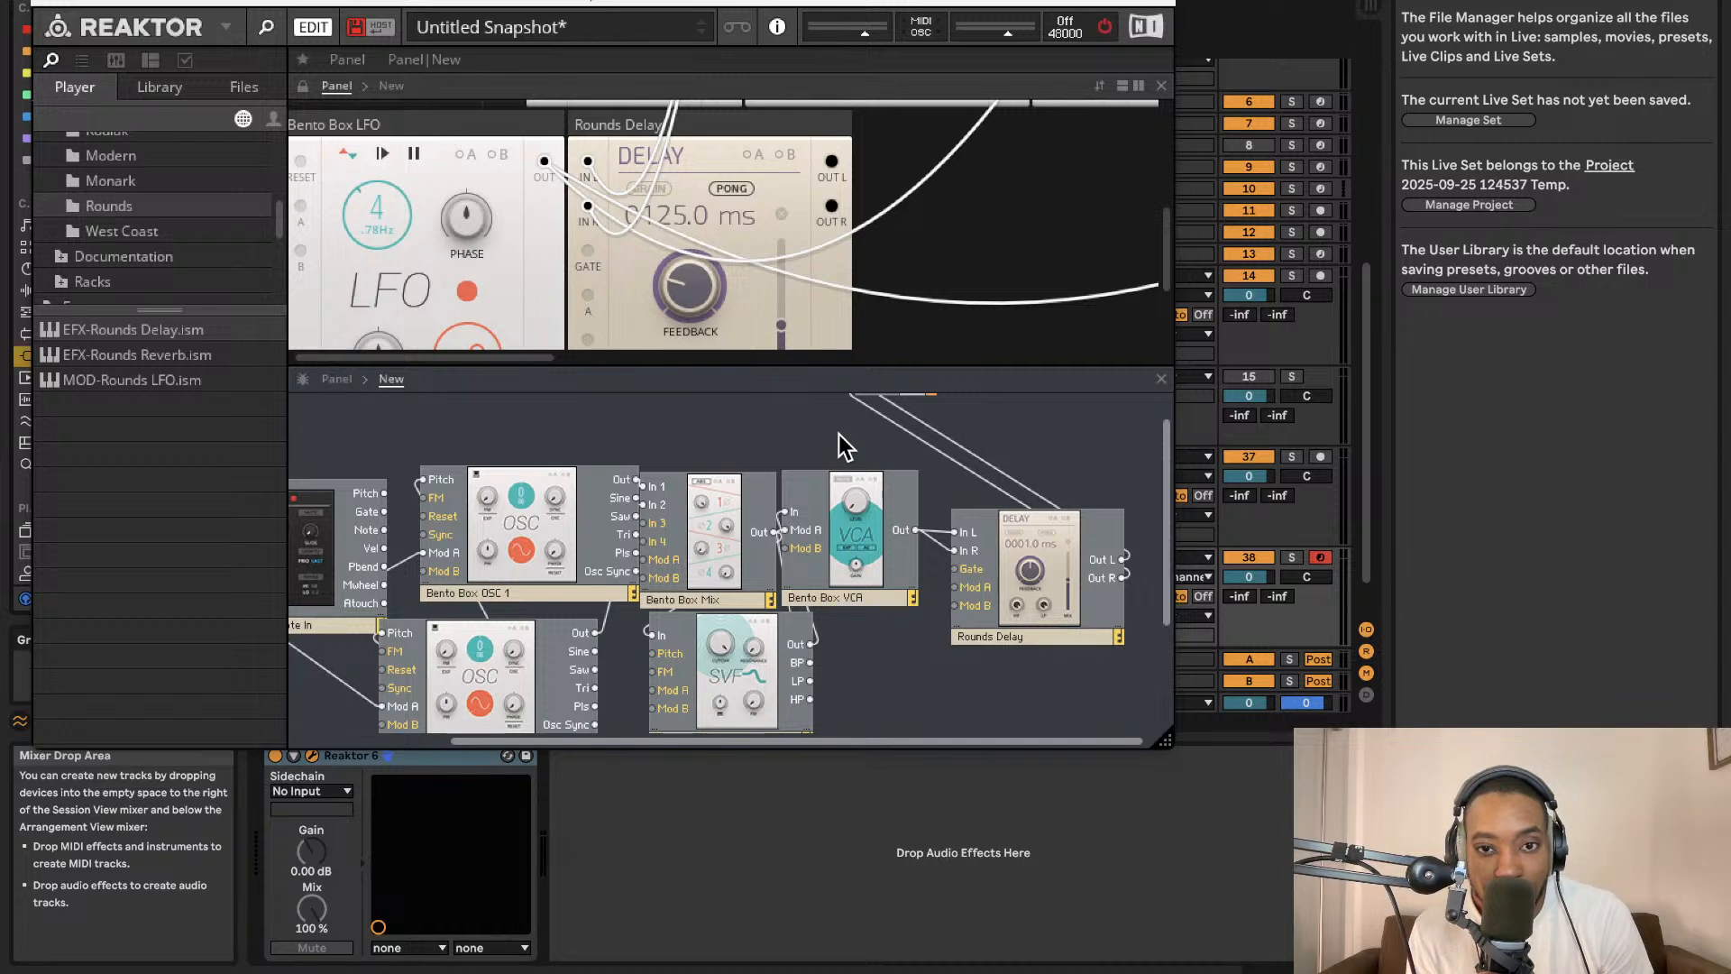
{"action": "scroll", "coordinate": [726, 410], "scroll_direction": "left", "scroll_amount": 2}
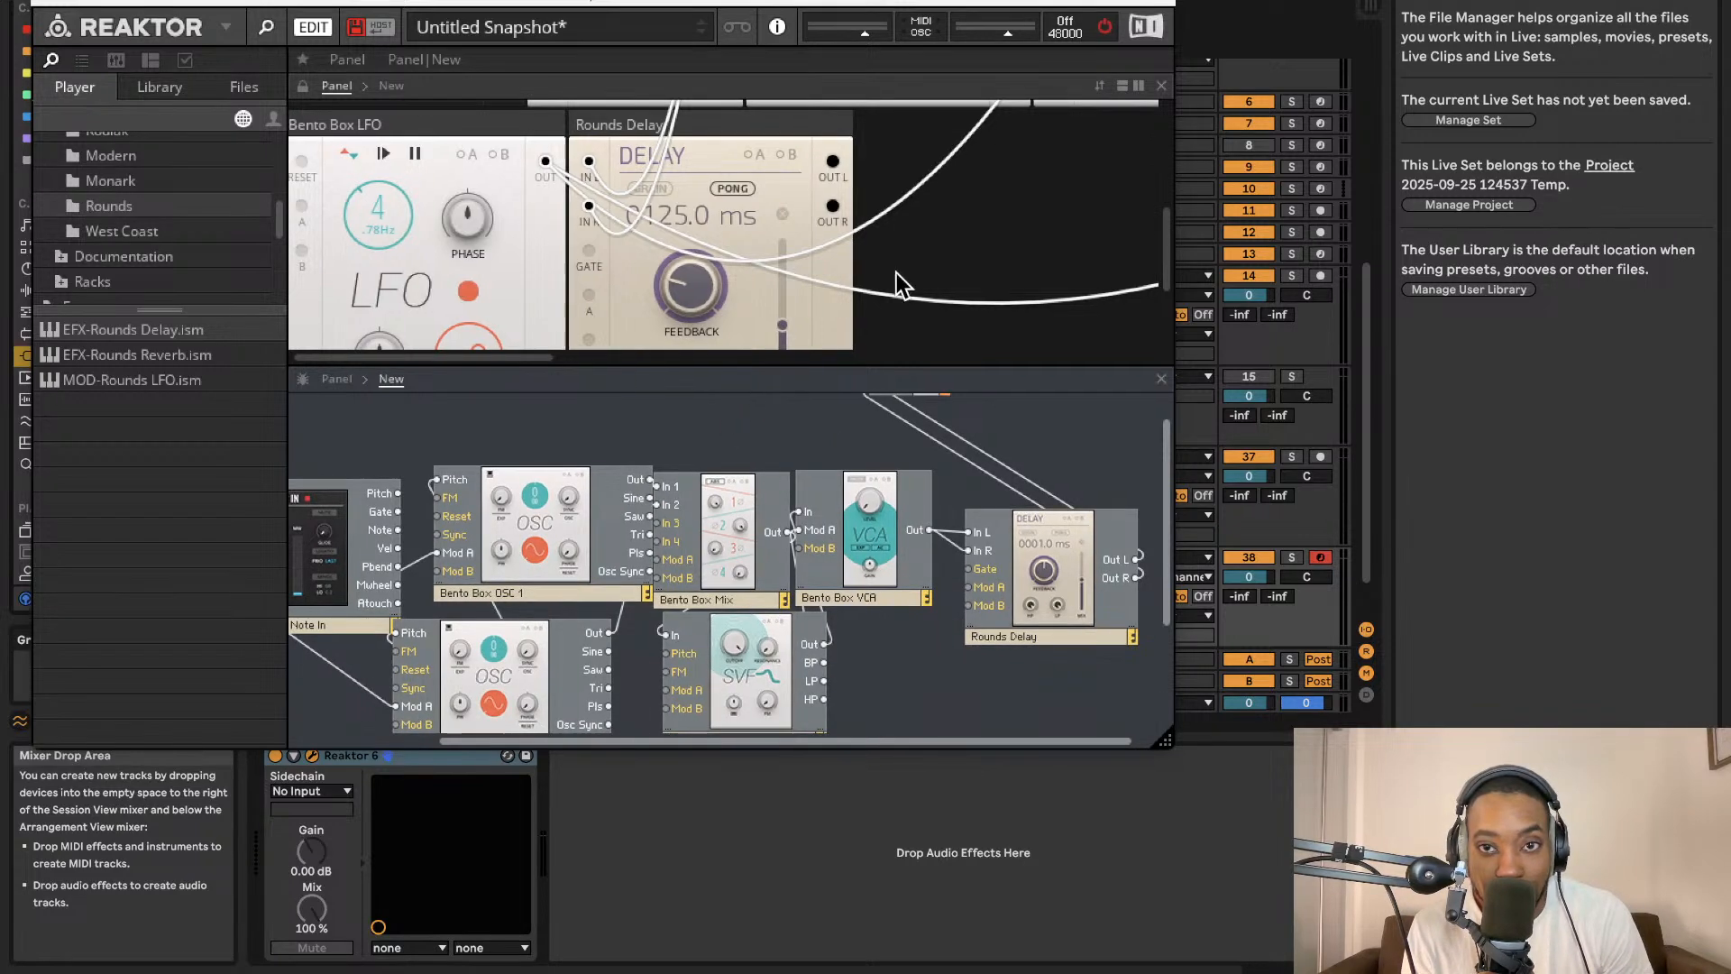
{"action": "left_click", "coordinate": [1107, 28]}
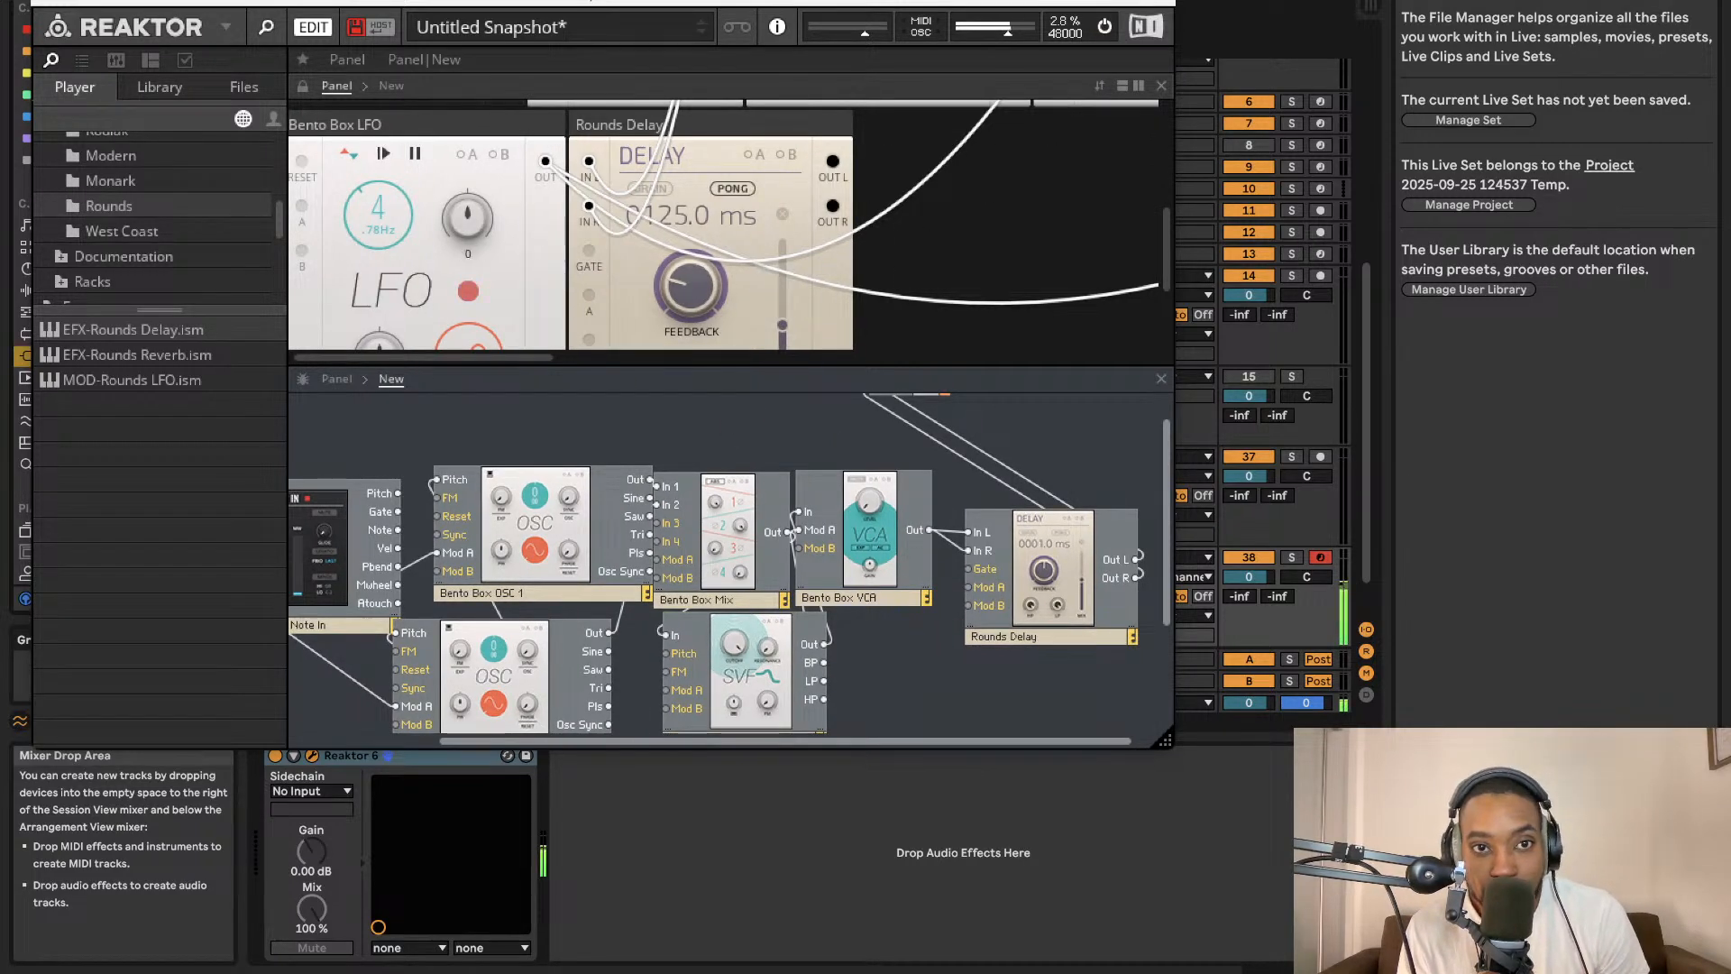
Save the ensemble as pongmanLS.ens in the Racks folder.
{"action": "left_click", "coordinate": [225, 27]}
{"action": "mouse_move", "coordinate": [246, 62]}
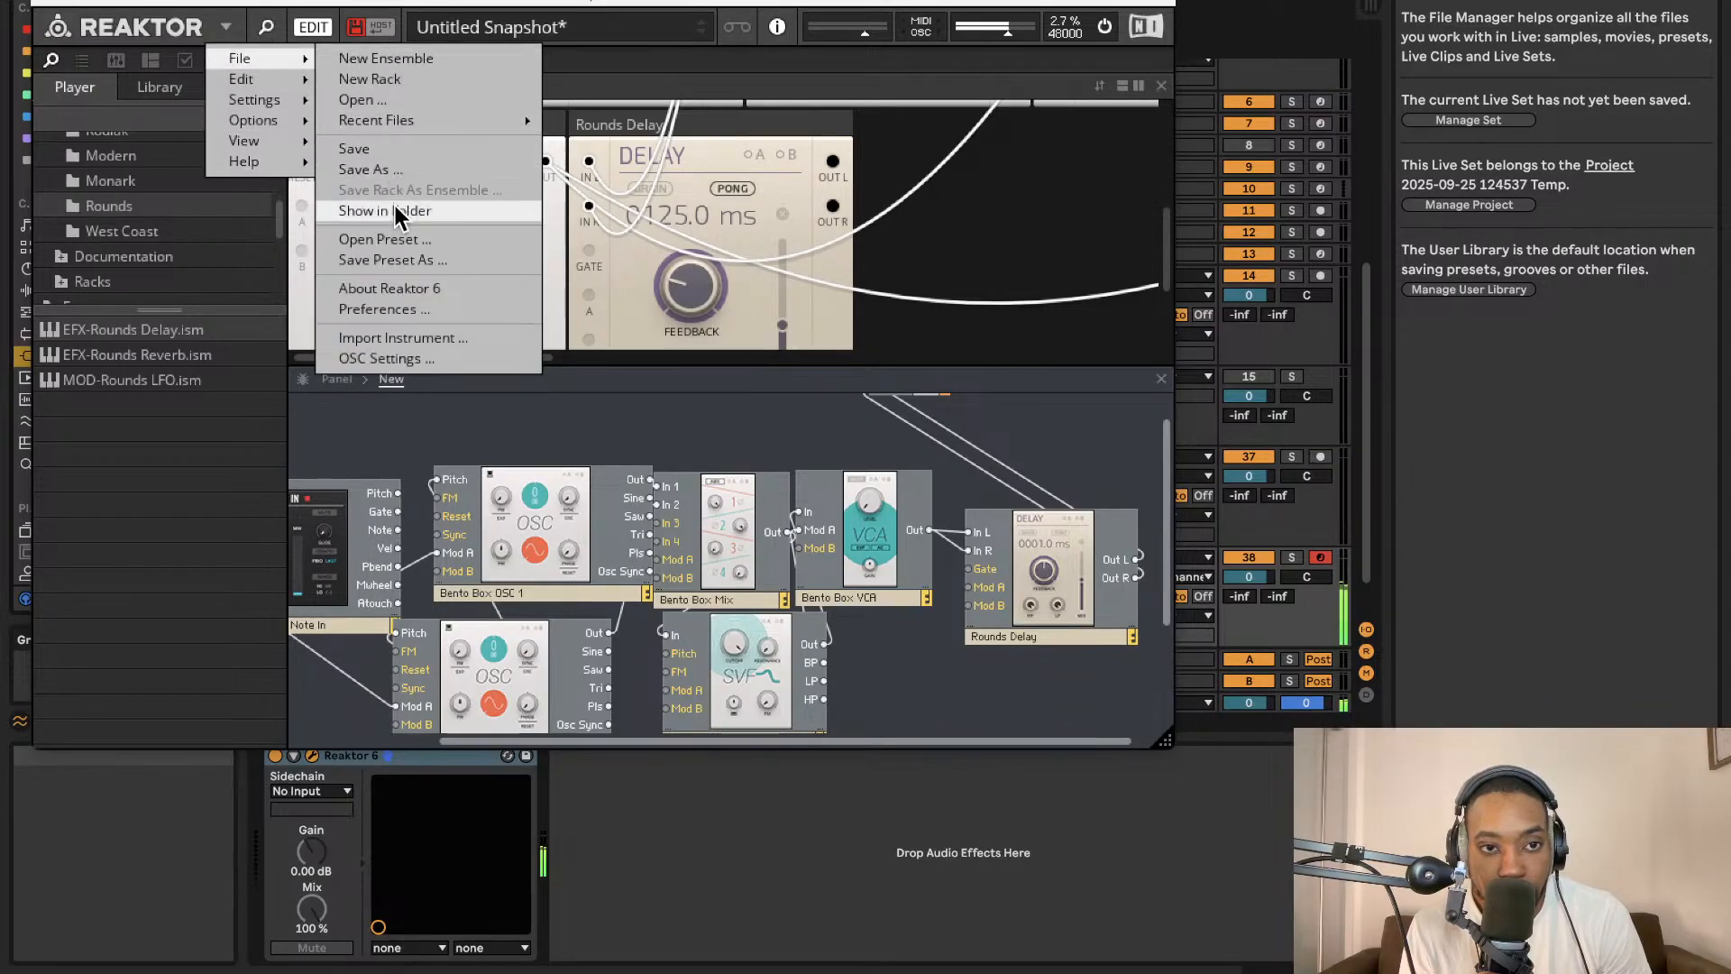
{"action": "left_click", "coordinate": [406, 176]}
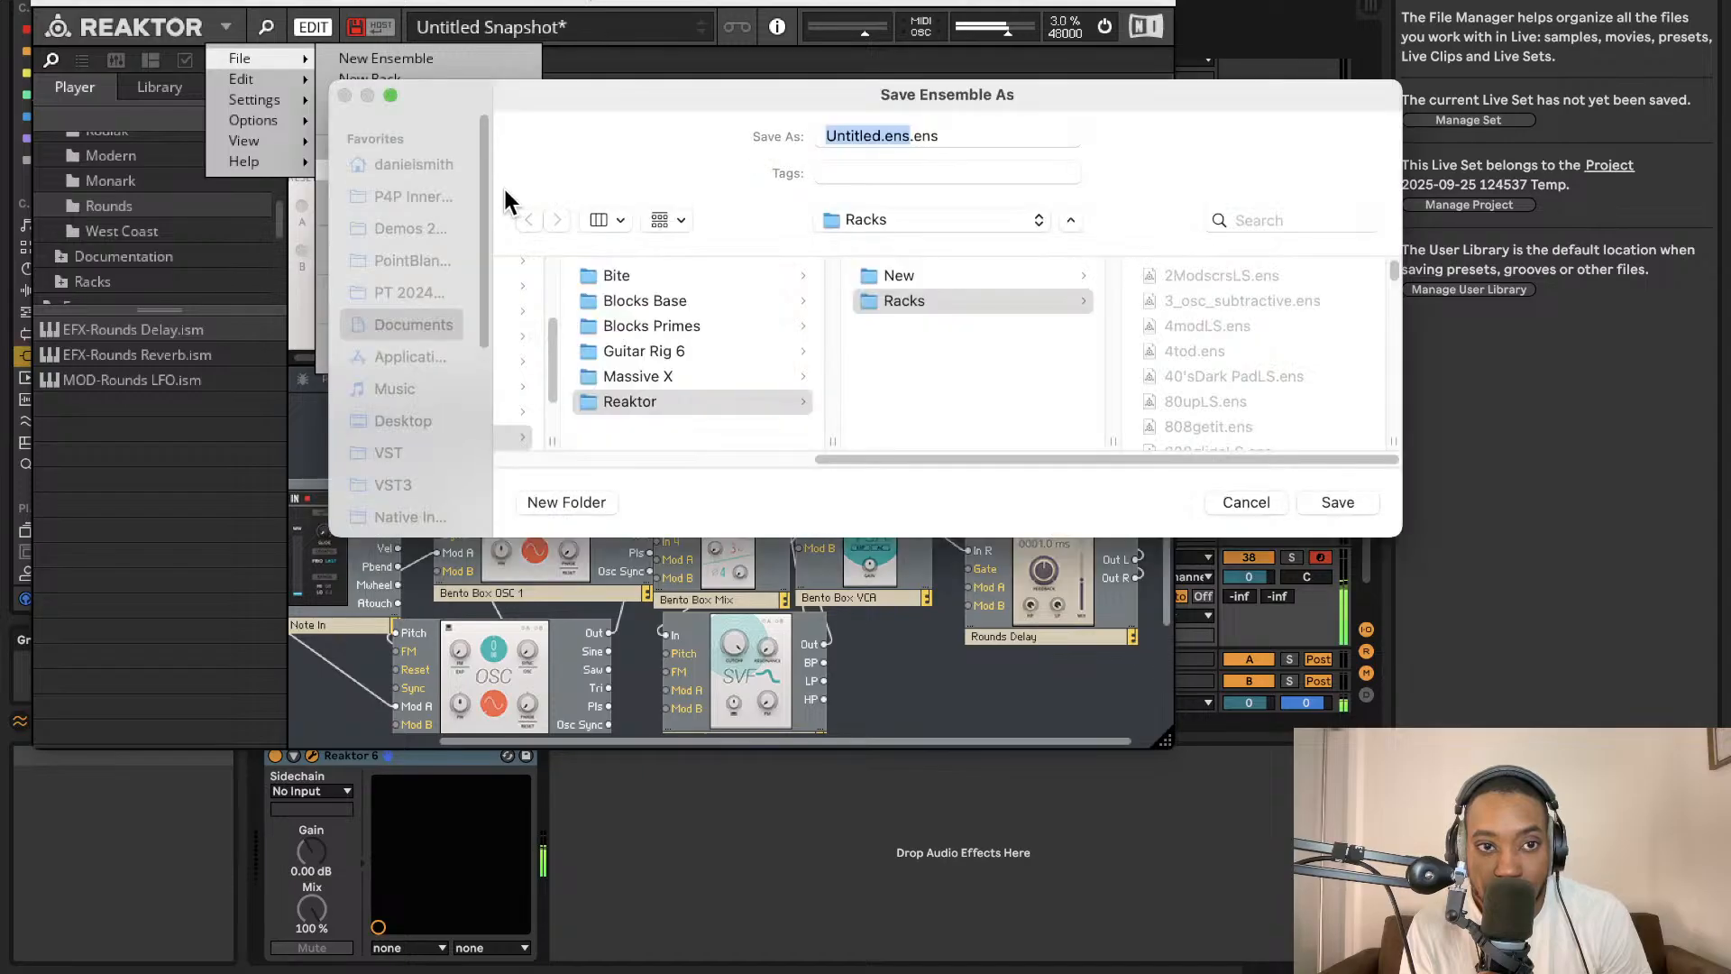
{"action": "key", "text": "BackSpace"}
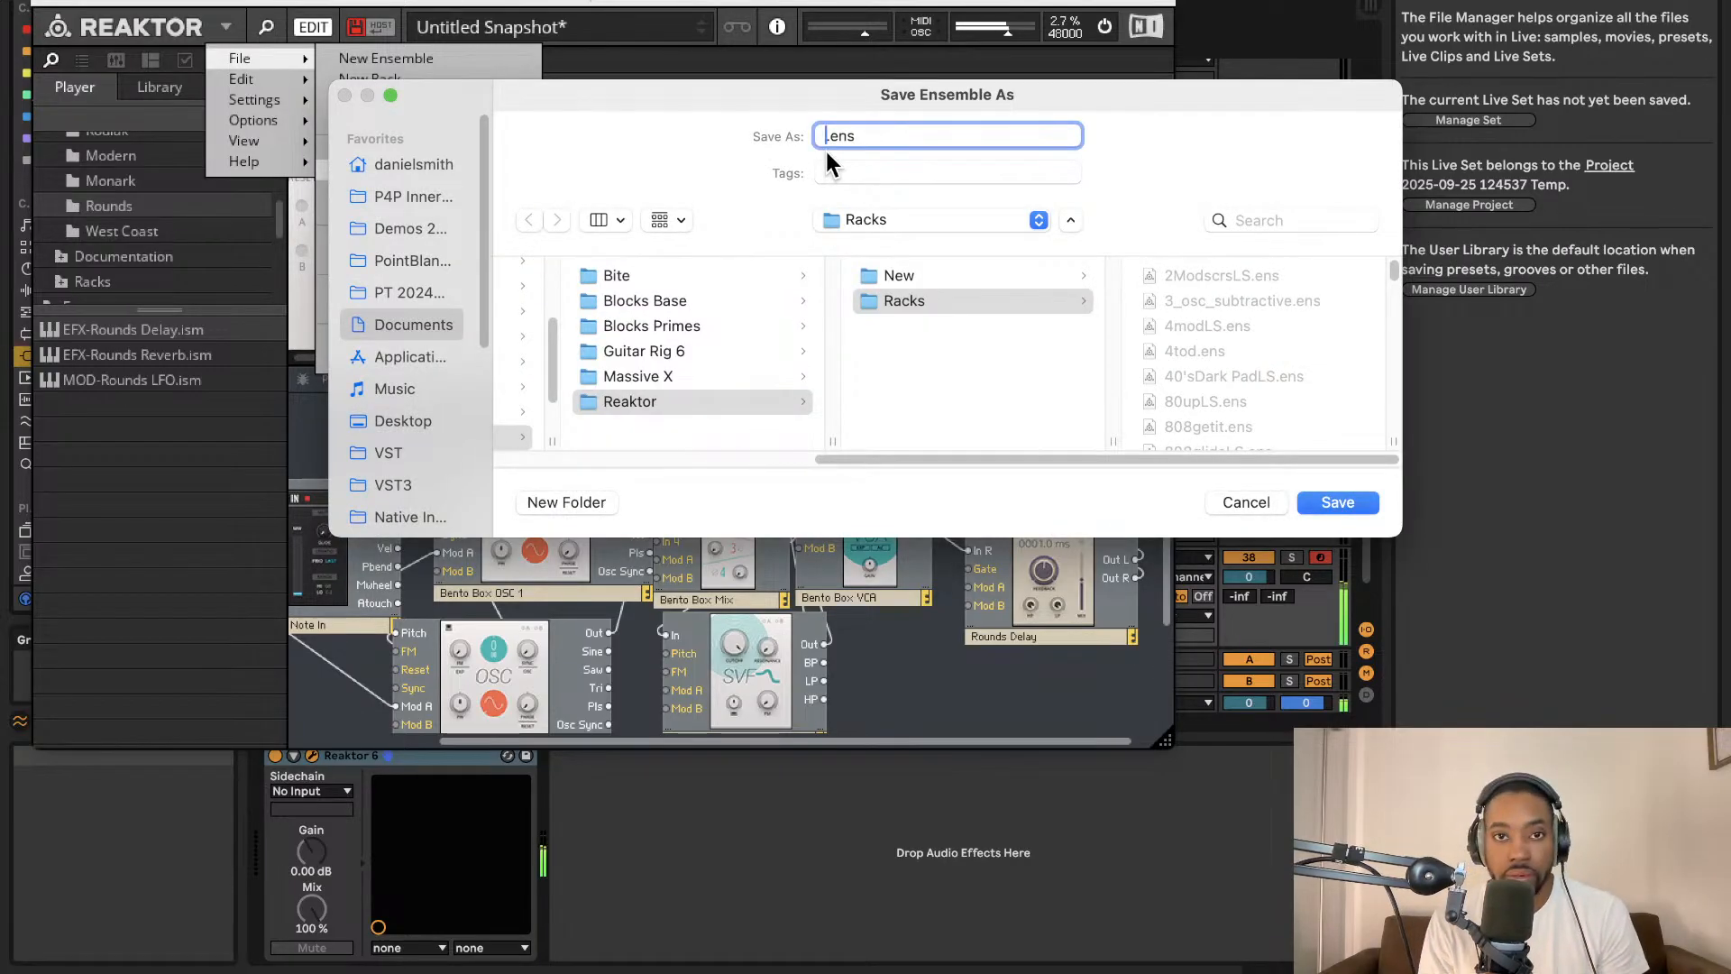
{"action": "type", "text": "po"}
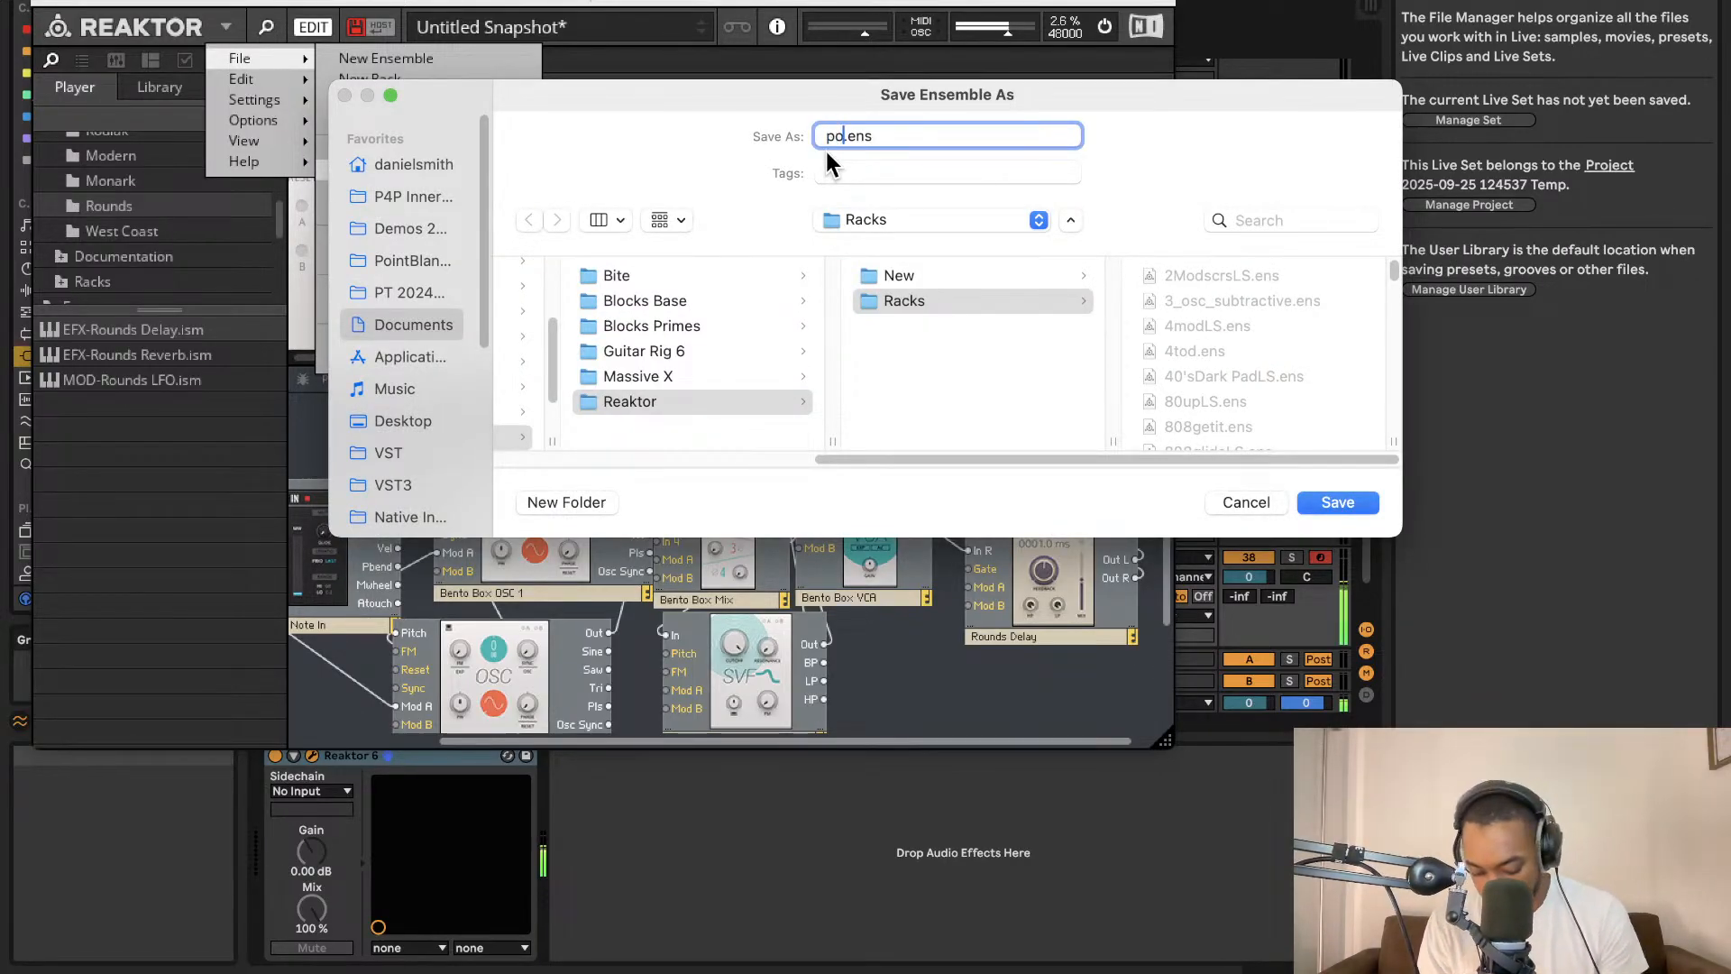
{"action": "type", "text": "ngman"}
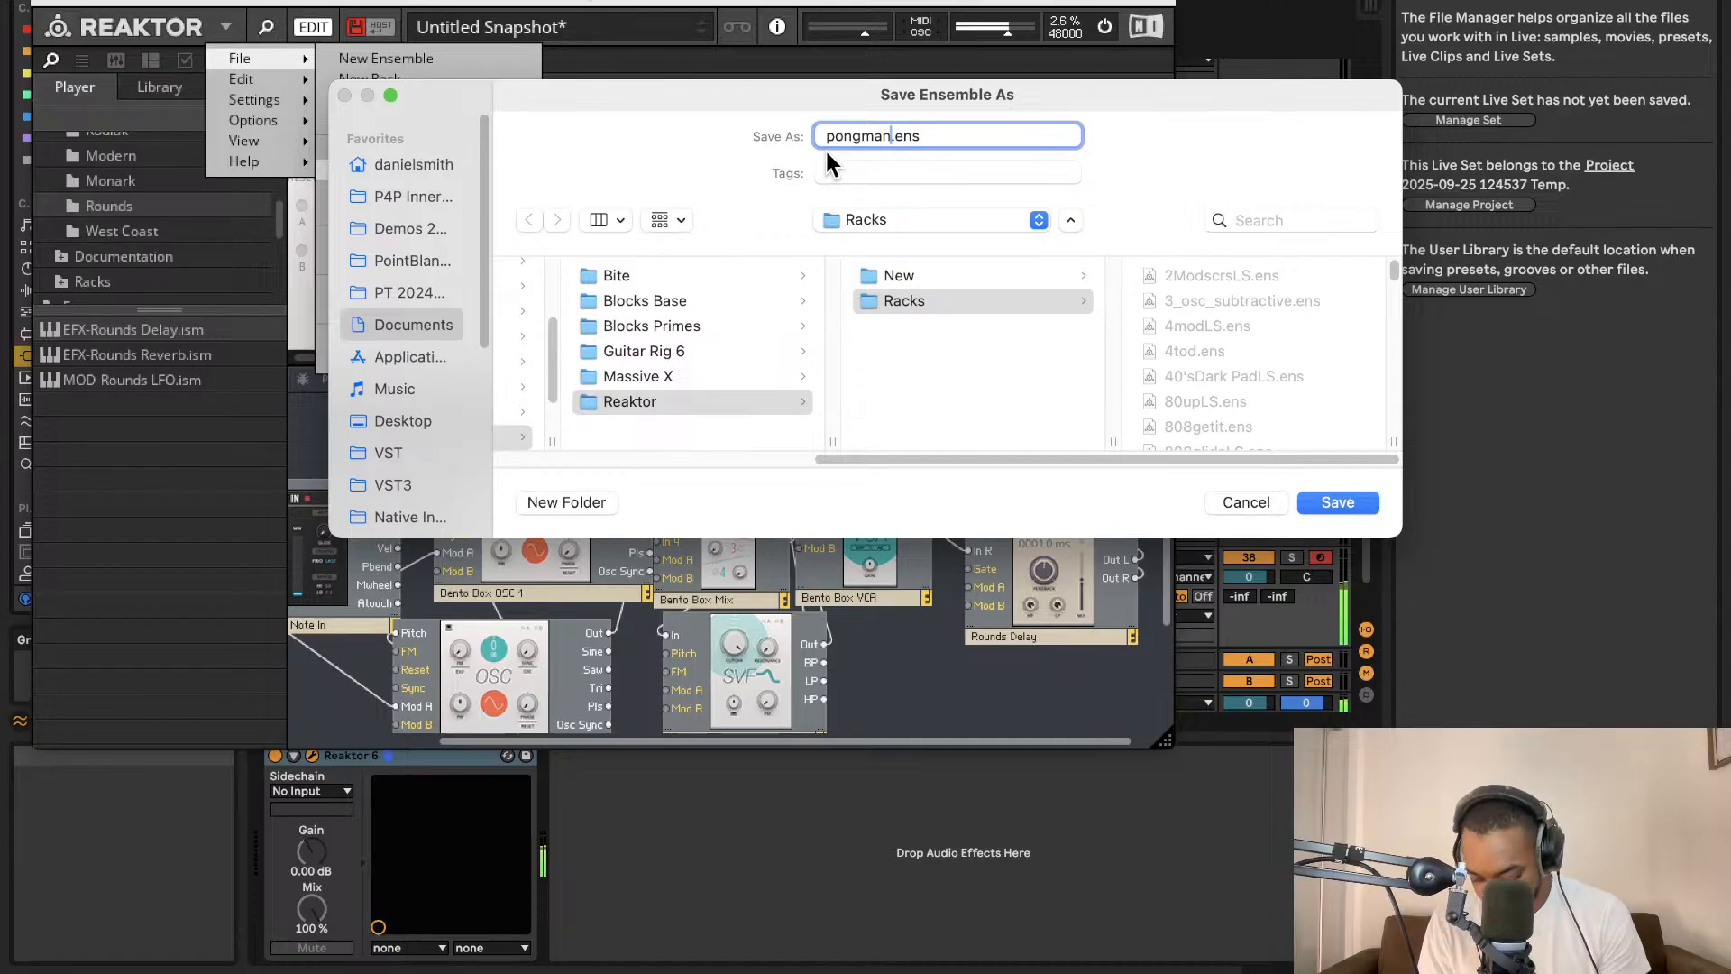
{"action": "type", "text": "LS"}
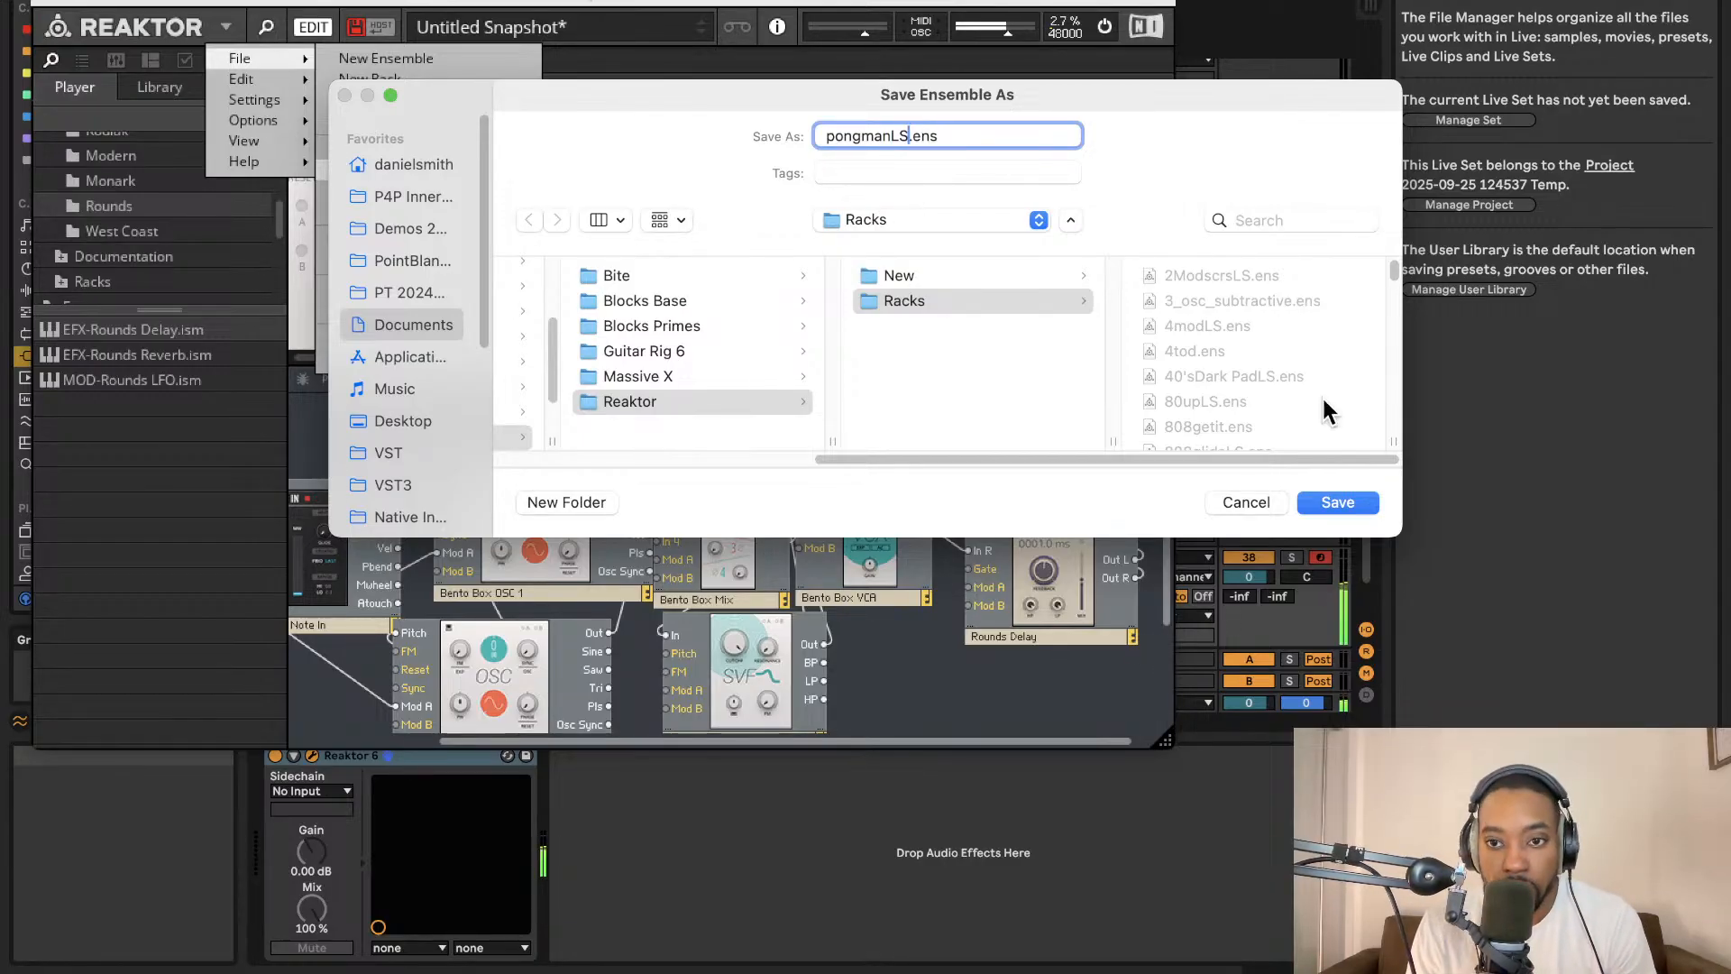
{"action": "left_click", "coordinate": [1322, 503]}
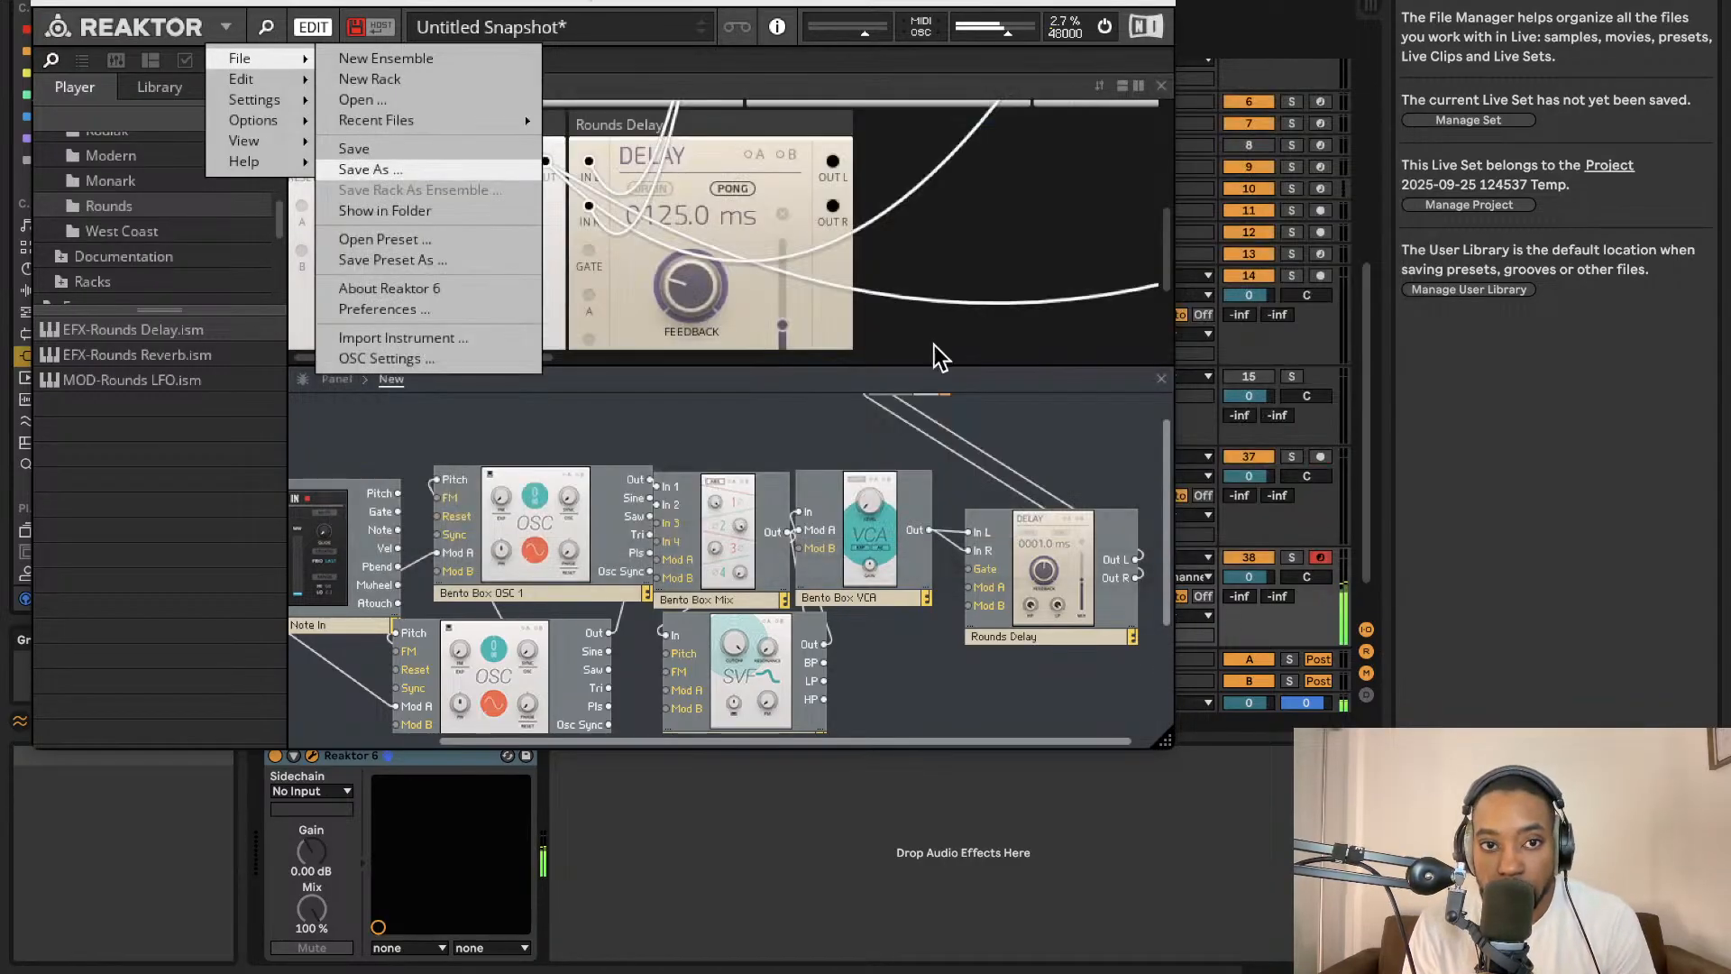
Close the Reaktor window, add an armed resampling audio track and record the synth output into a clip.
{"action": "left_click", "coordinate": [40, 1]}
{"action": "scroll", "coordinate": [944, 441], "scroll_direction": "down", "scroll_amount": 2}
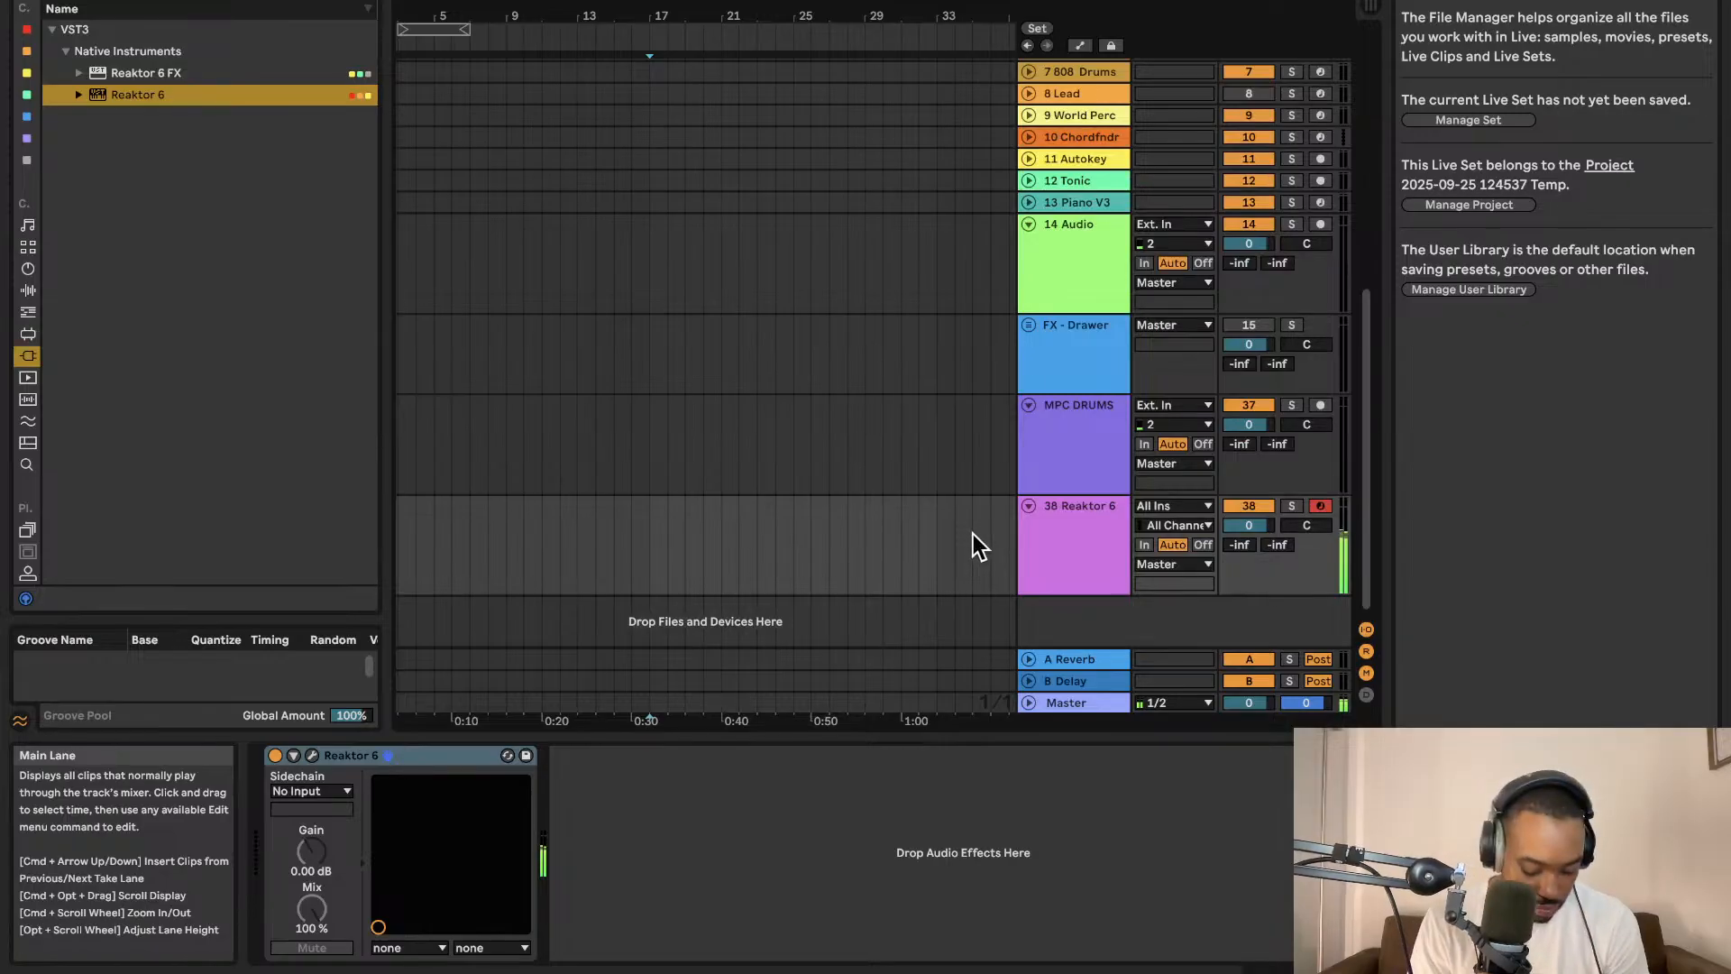
{"action": "key", "text": "super+t"}
{"action": "left_click", "coordinate": [1320, 557]}
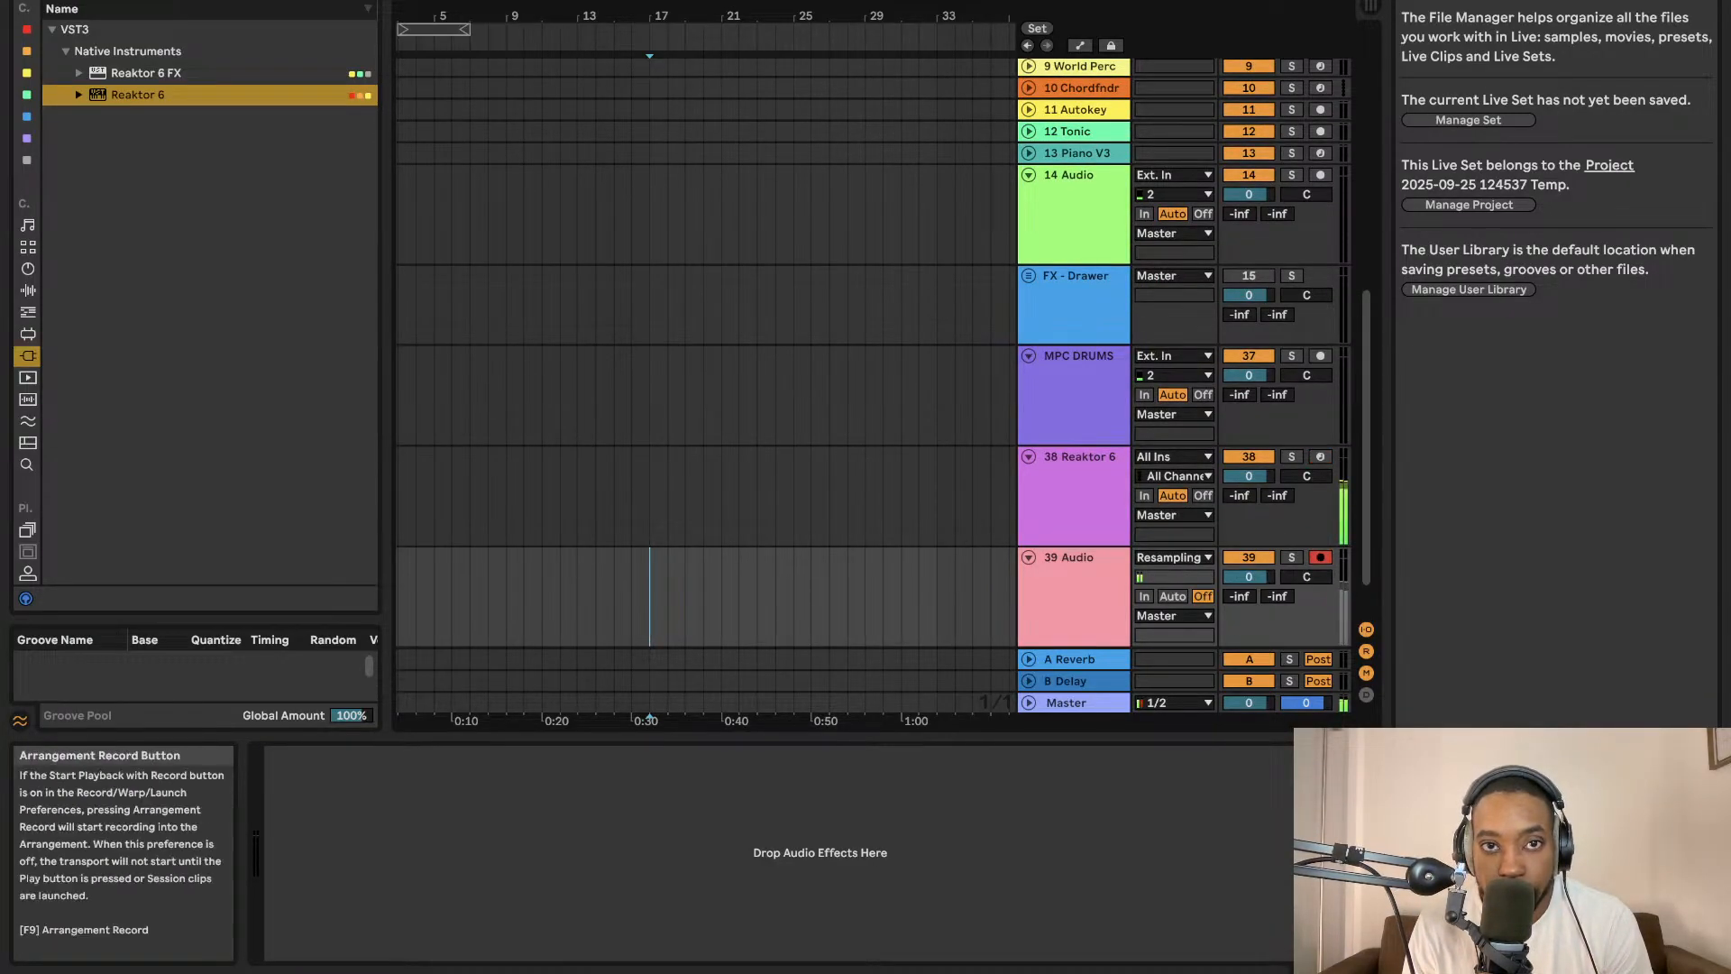
{"action": "key", "text": "Tab"}
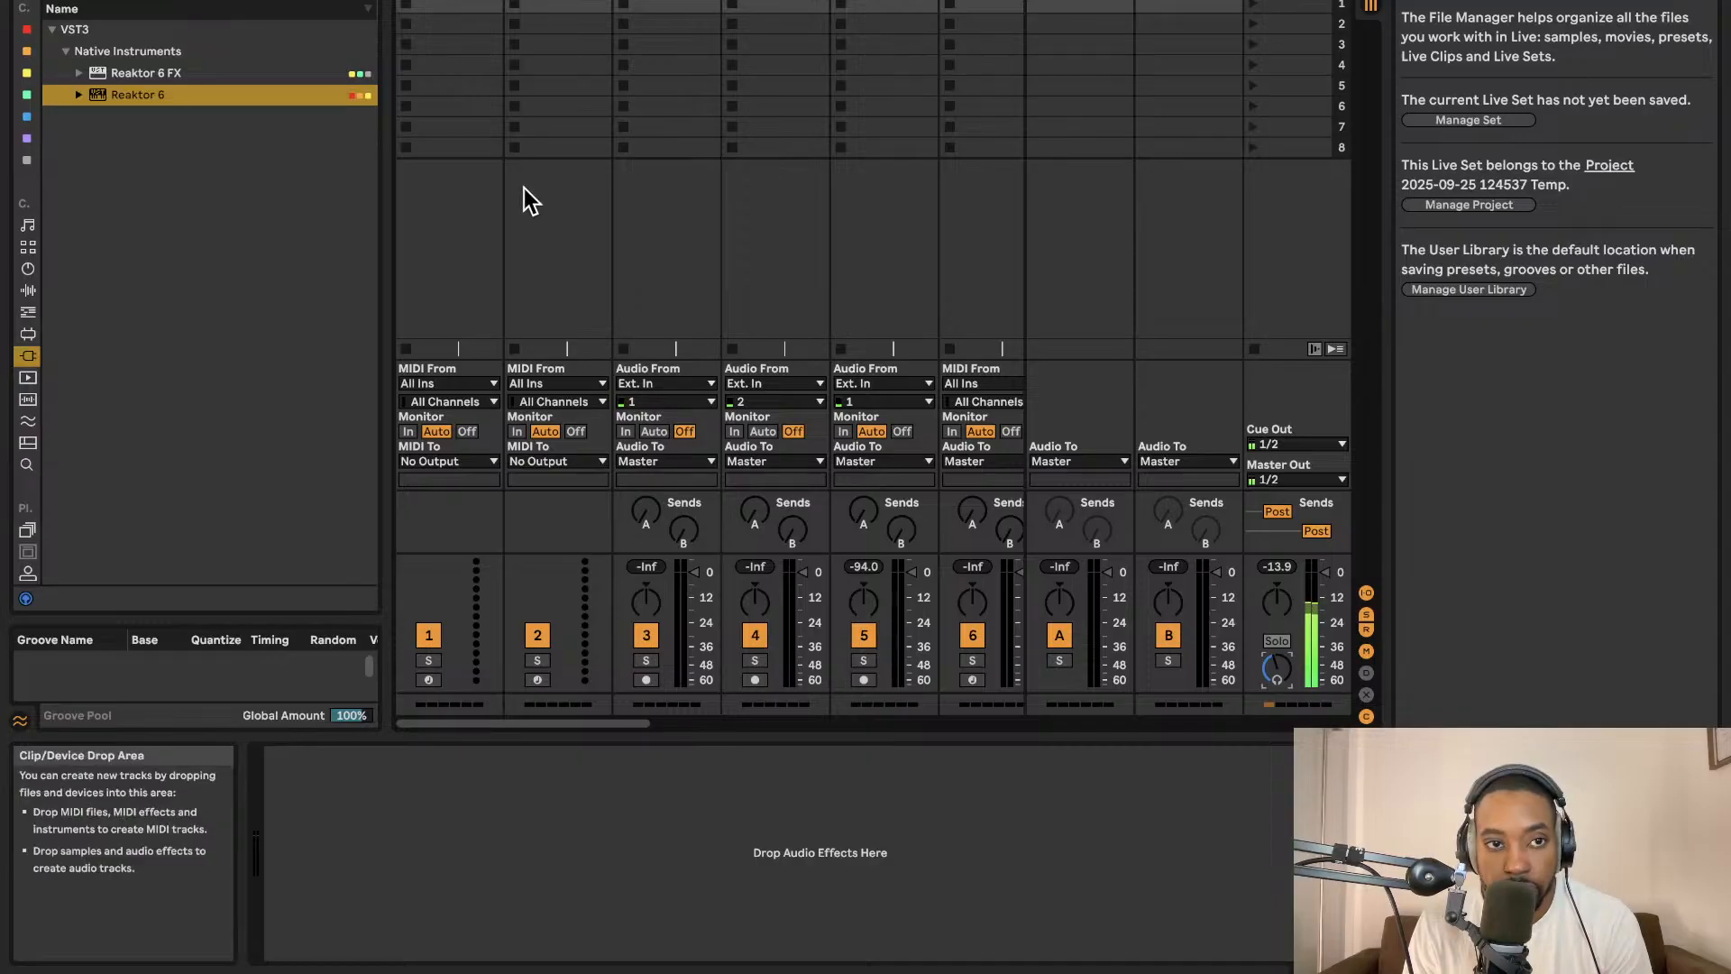
{"action": "key", "text": "Tab"}
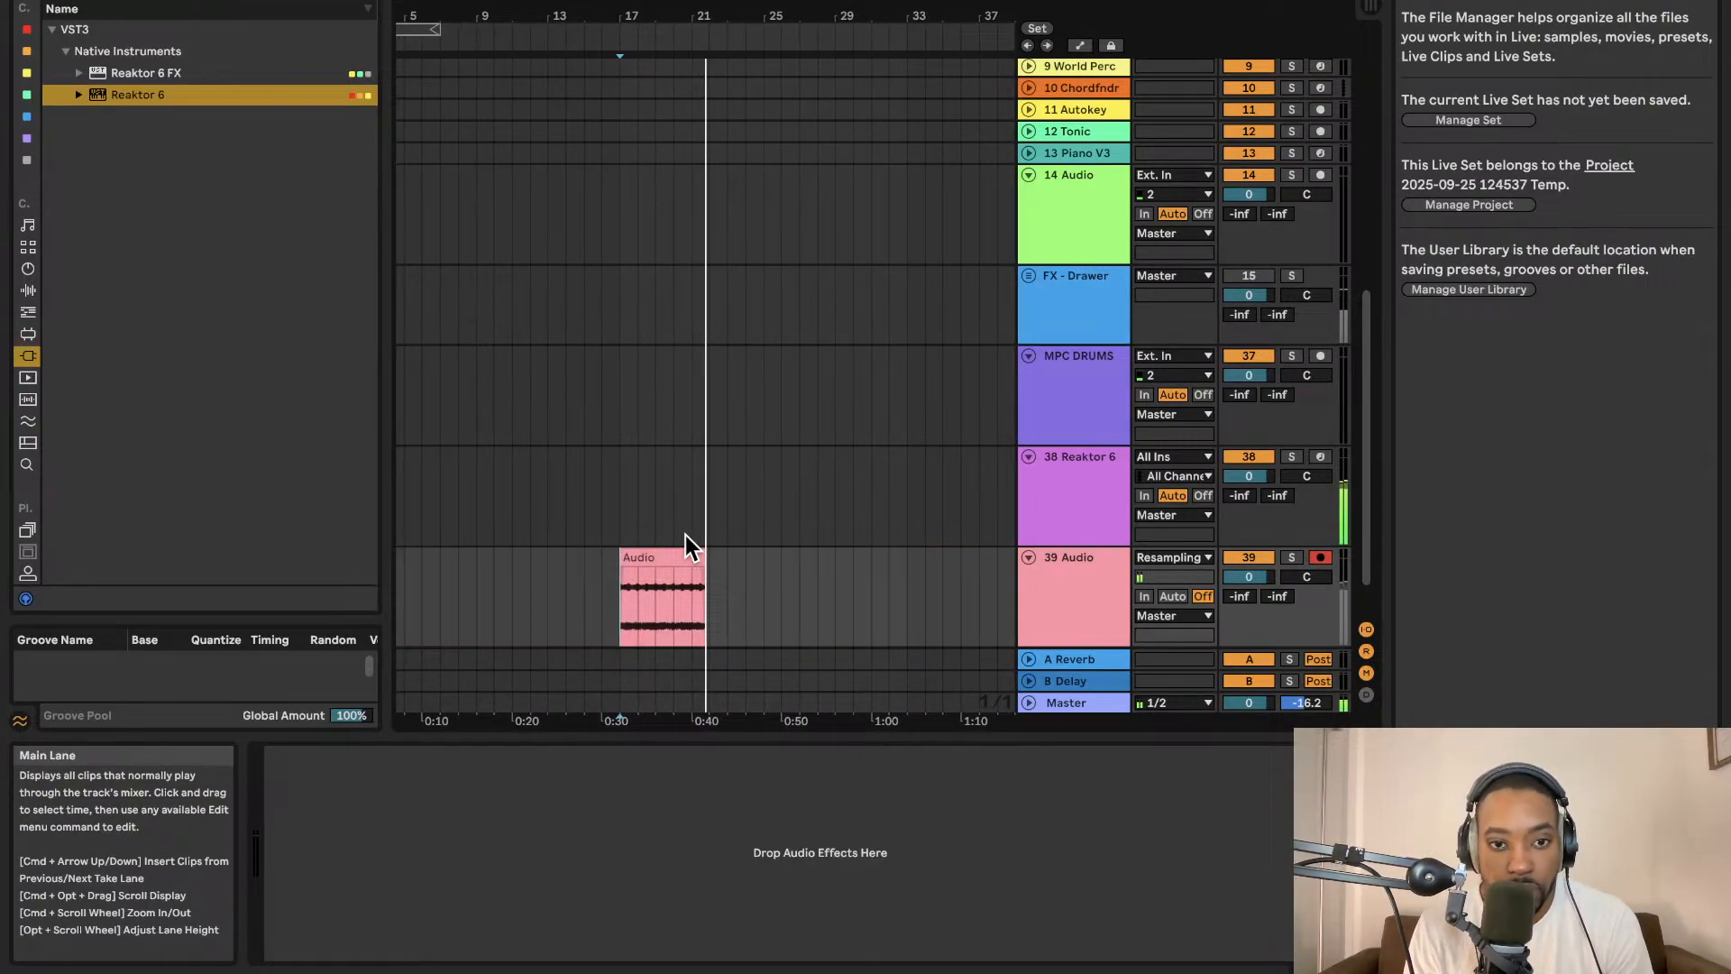
Deactivate the Reaktor track and loop-play the recorded audio clip.
{"action": "left_click", "coordinate": [1248, 457]}
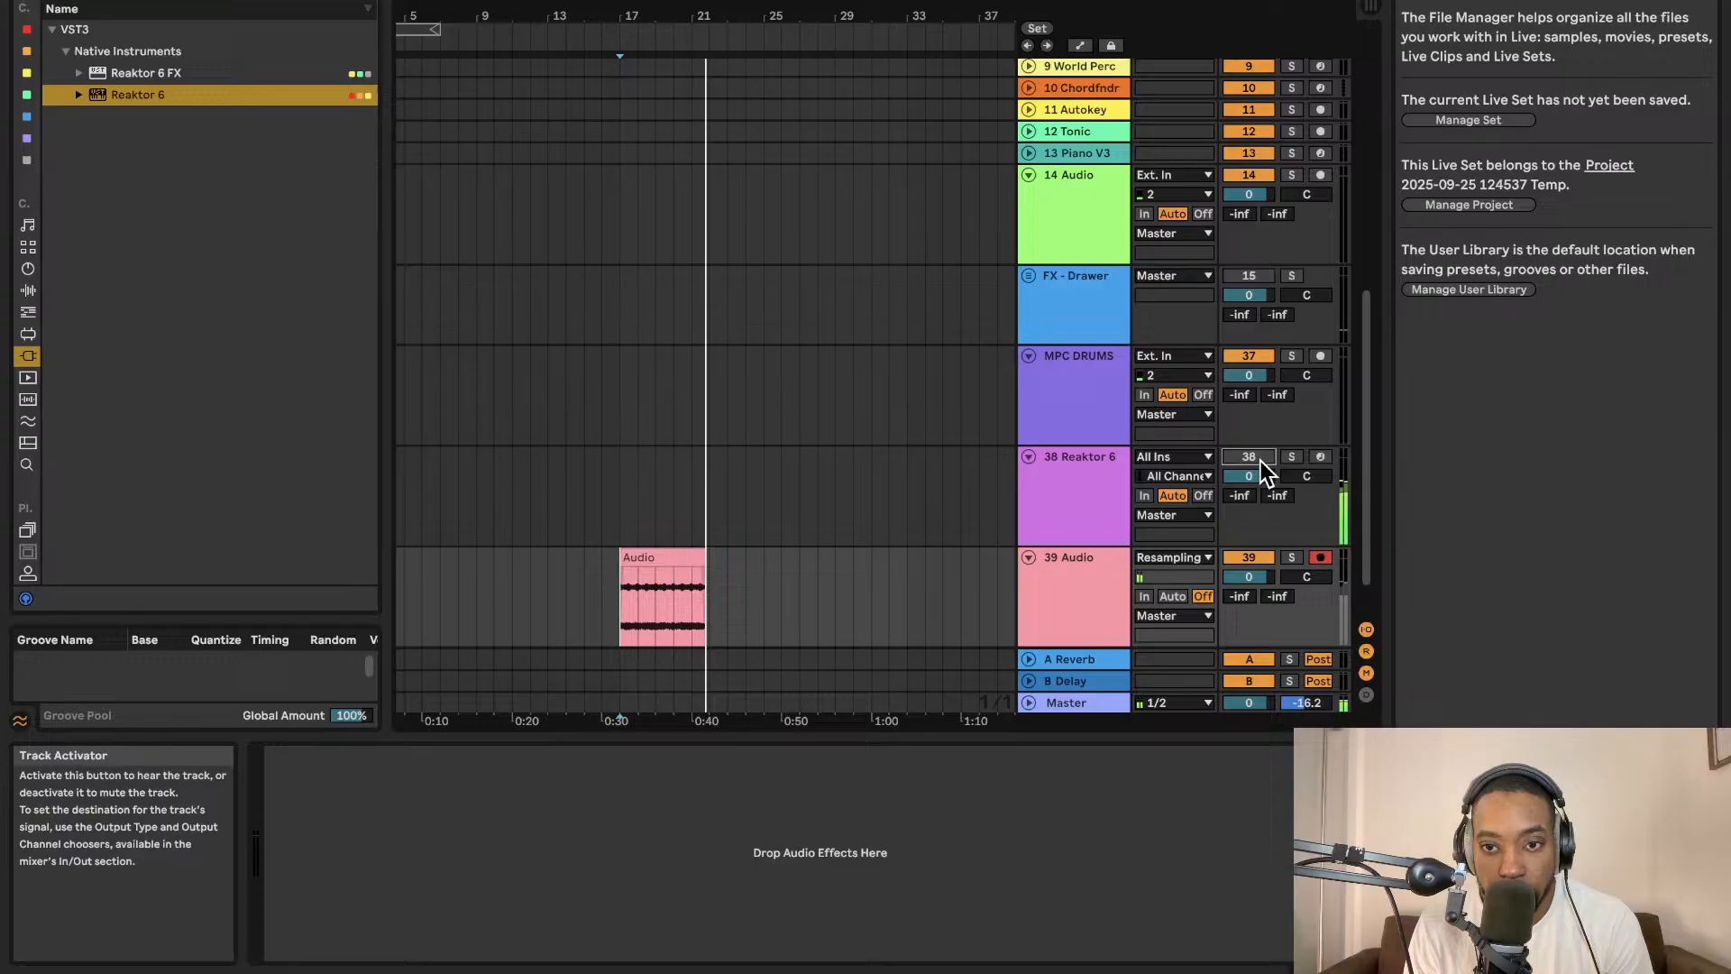
{"action": "left_click", "coordinate": [672, 611]}
{"action": "key", "text": "space"}
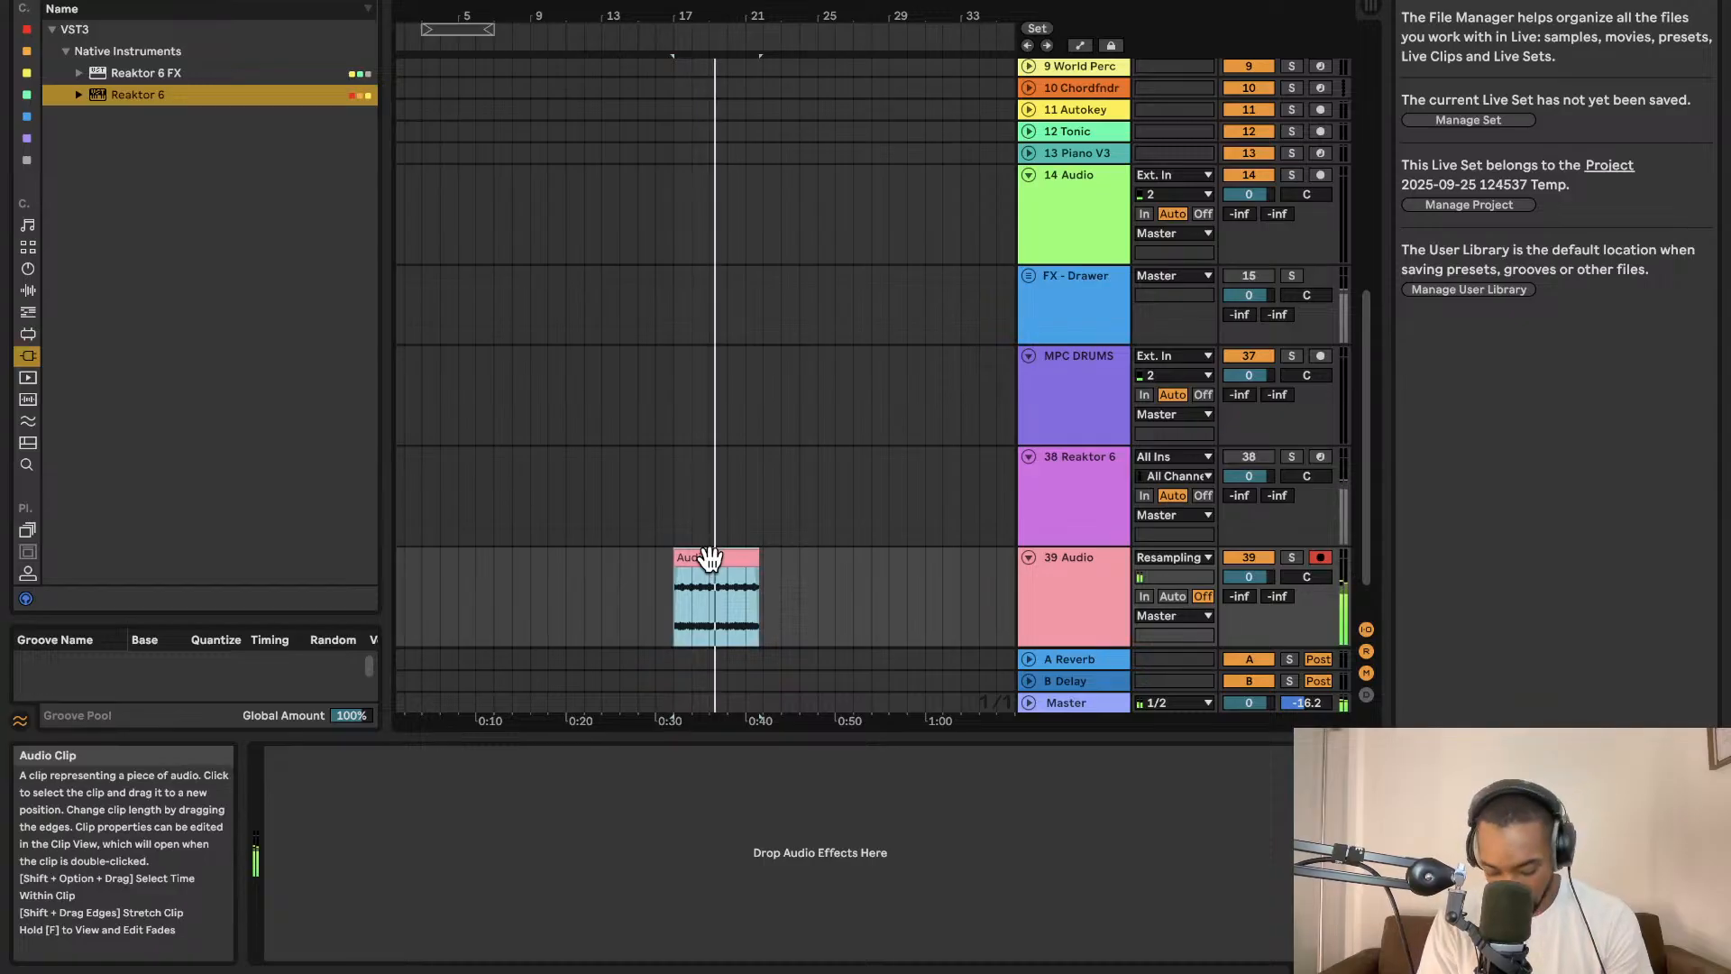
{"action": "key", "text": "super+l"}
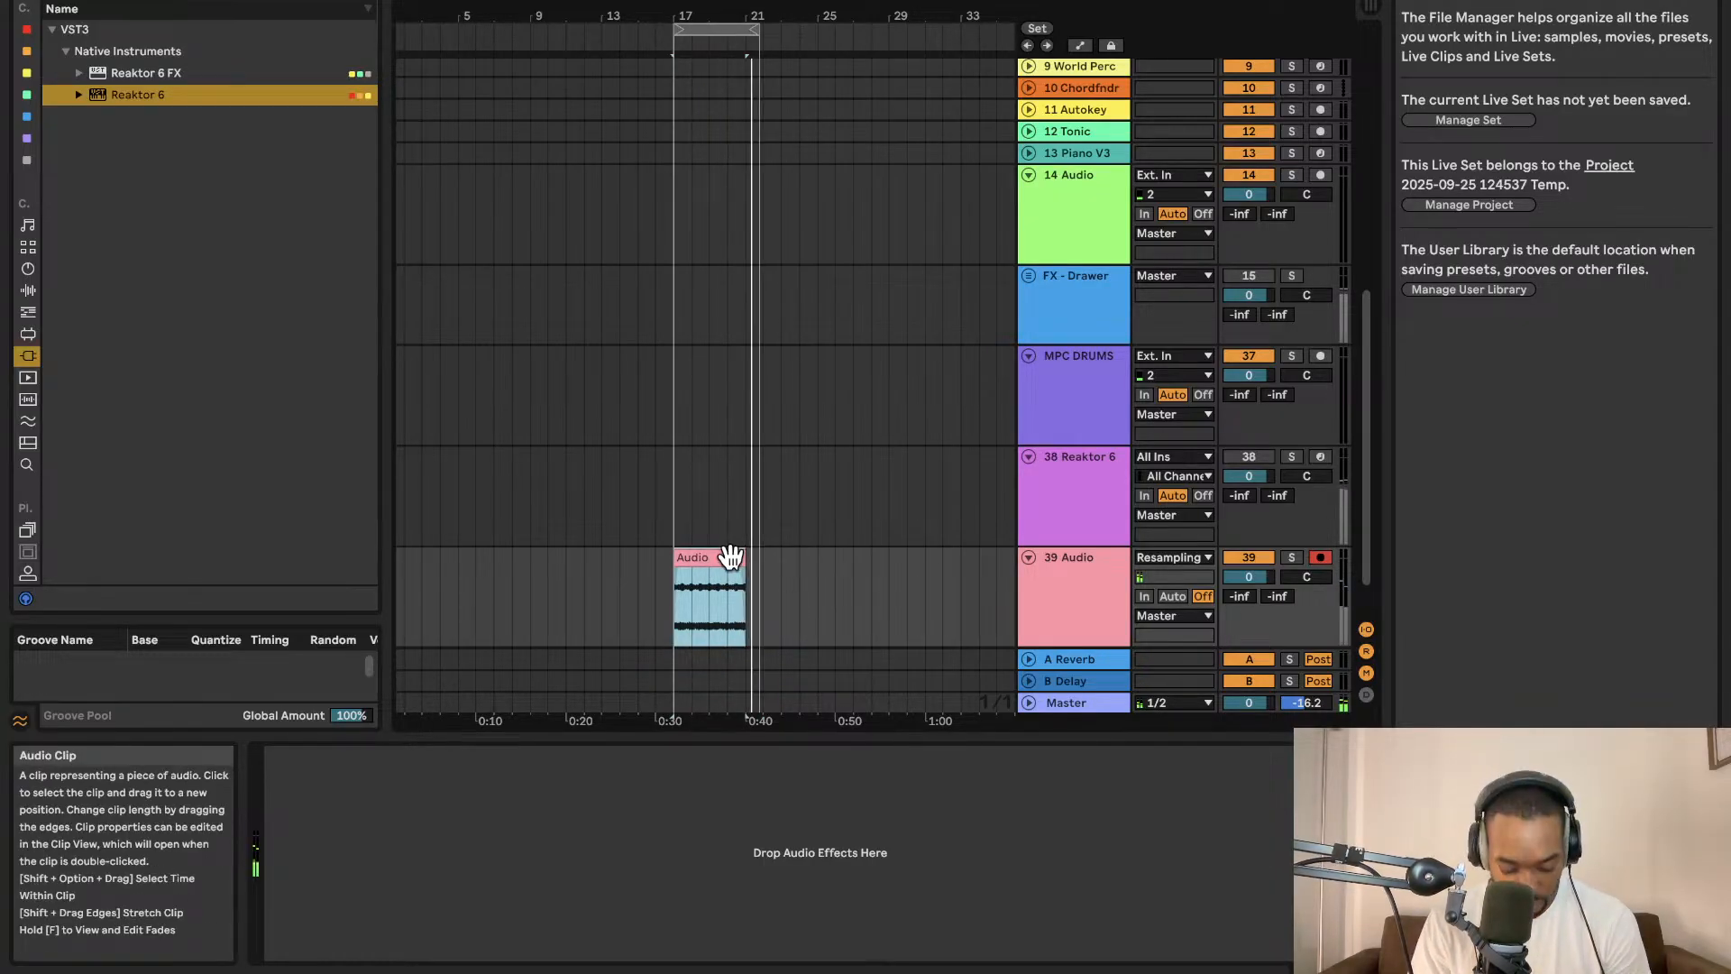
{"action": "key", "text": "super+l"}
{"action": "key", "text": "space"}
{"action": "key", "text": "space"}
{"action": "scroll", "coordinate": [730, 557], "scroll_direction": "left", "scroll_amount": 1}
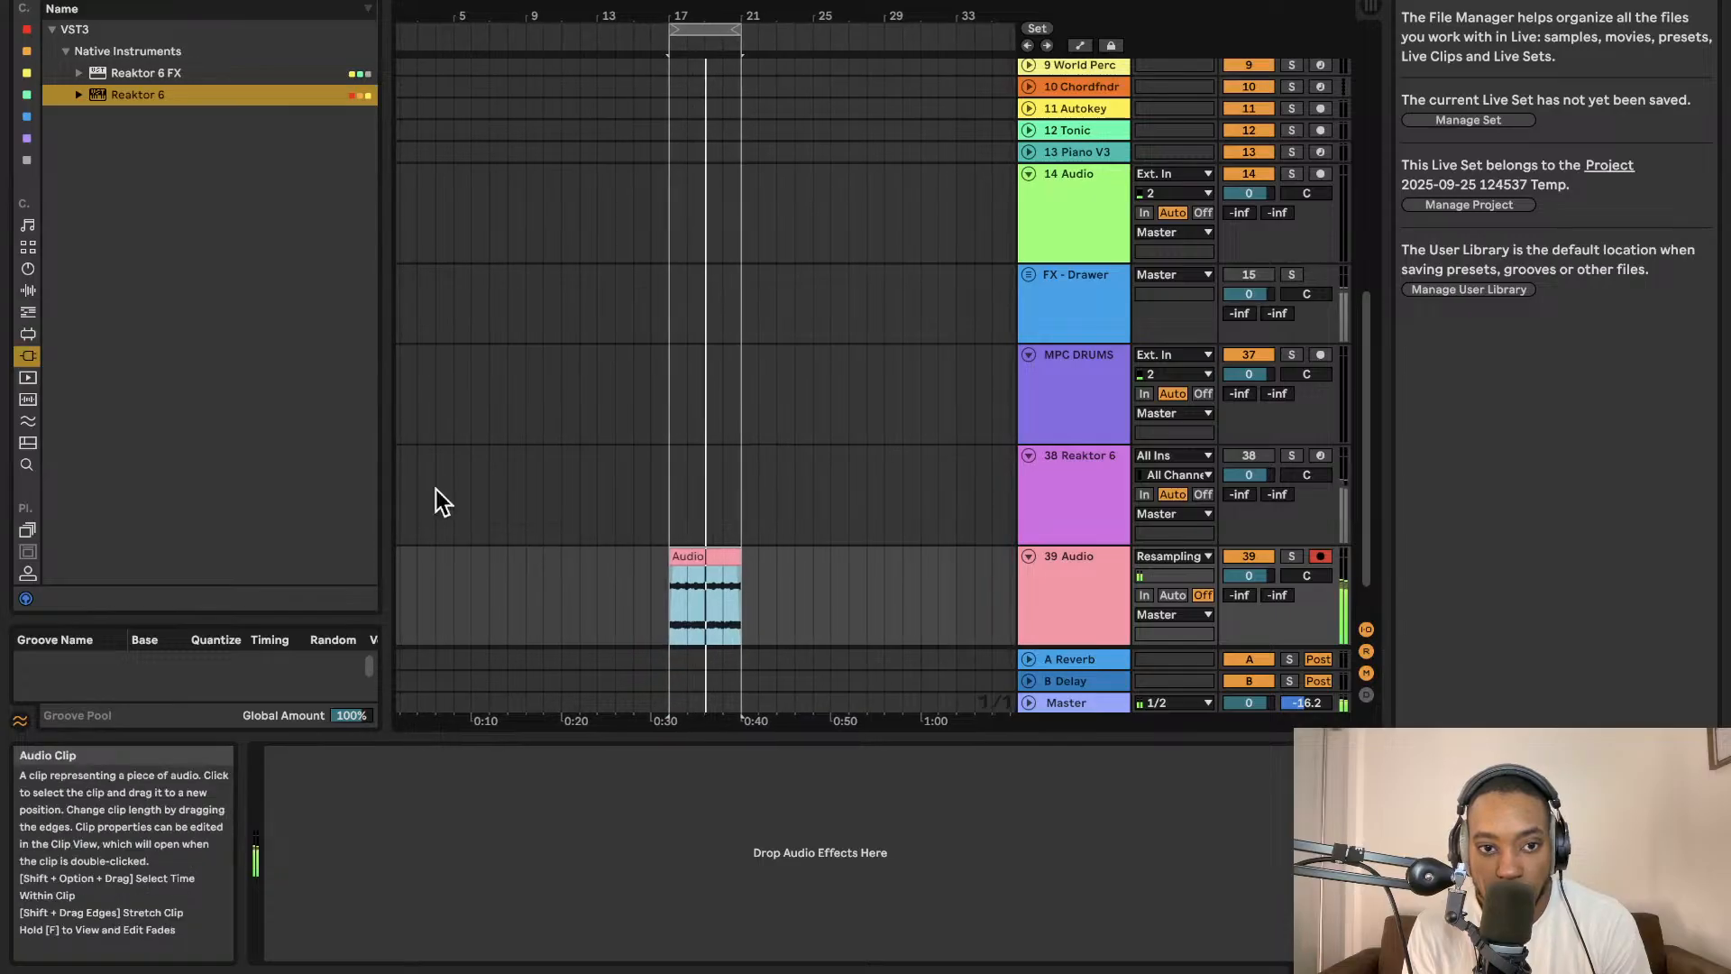
{"action": "scroll", "coordinate": [27, 360], "scroll_direction": "down", "scroll_amount": 5}
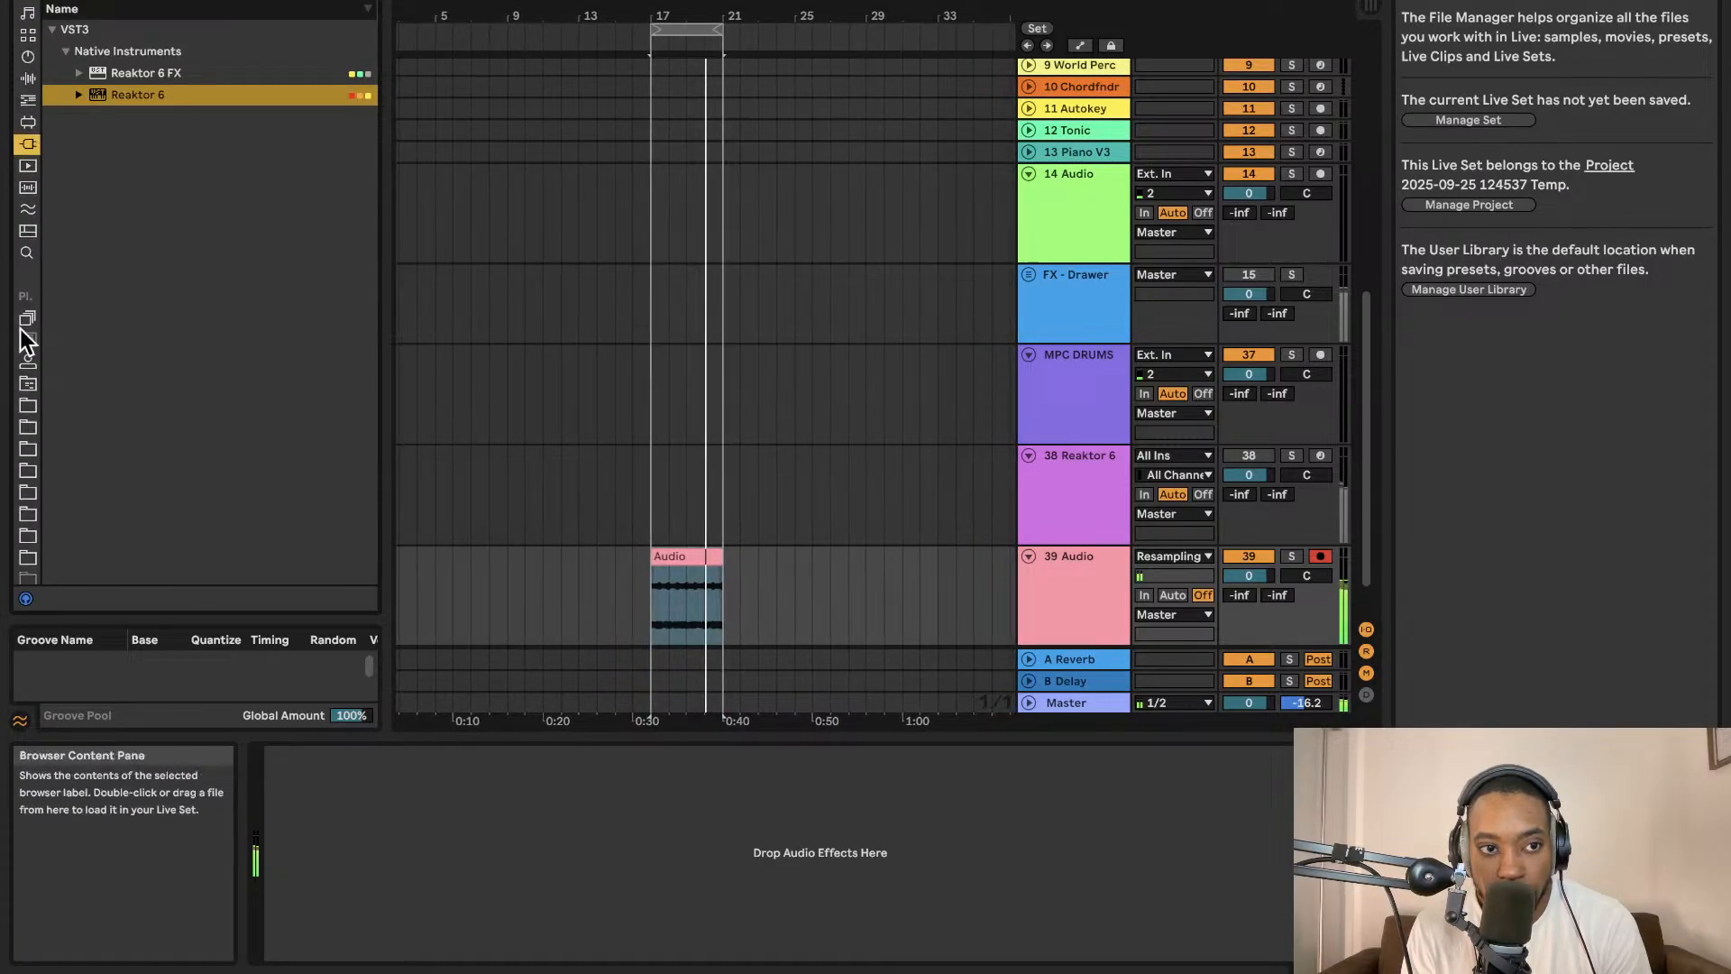
{"action": "scroll", "coordinate": [27, 360], "scroll_direction": "down", "scroll_amount": 3}
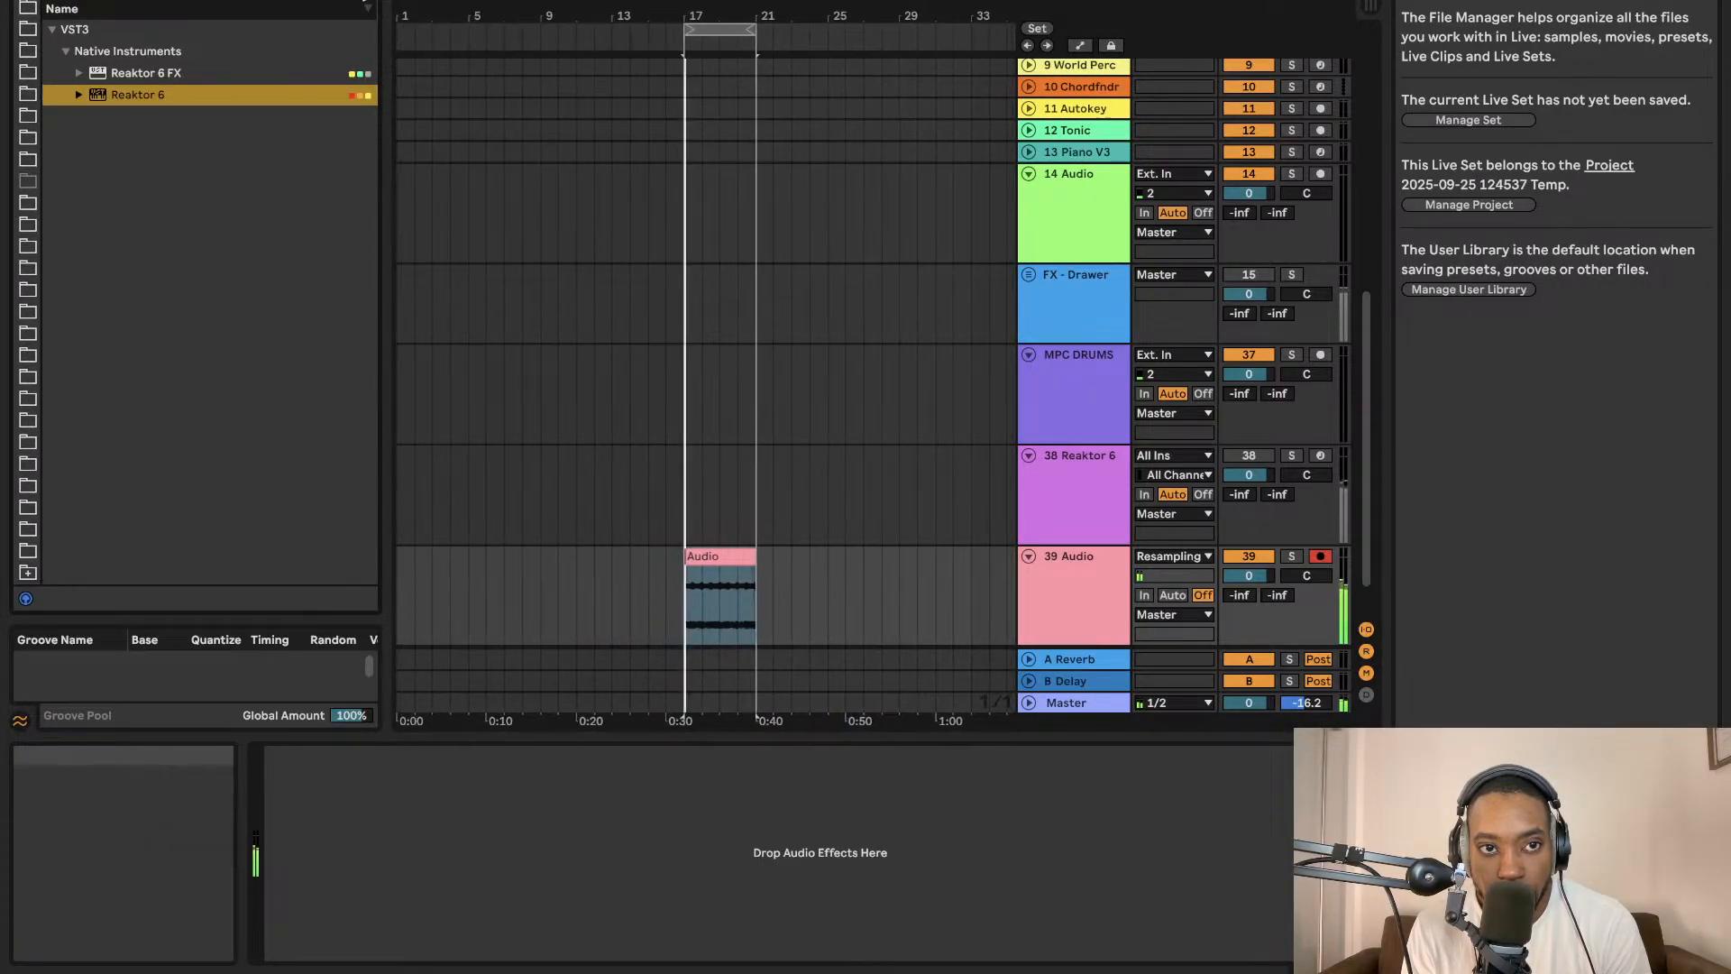
Browse the user folders to the Drum loop folder and drag RKU_OFB_120_drum_loop_full_siapme_E.wav onto a new audio track.
{"action": "scroll", "coordinate": [63, 317], "scroll_direction": "up", "scroll_amount": 10}
{"action": "scroll", "coordinate": [24, 372], "scroll_direction": "up", "scroll_amount": 5}
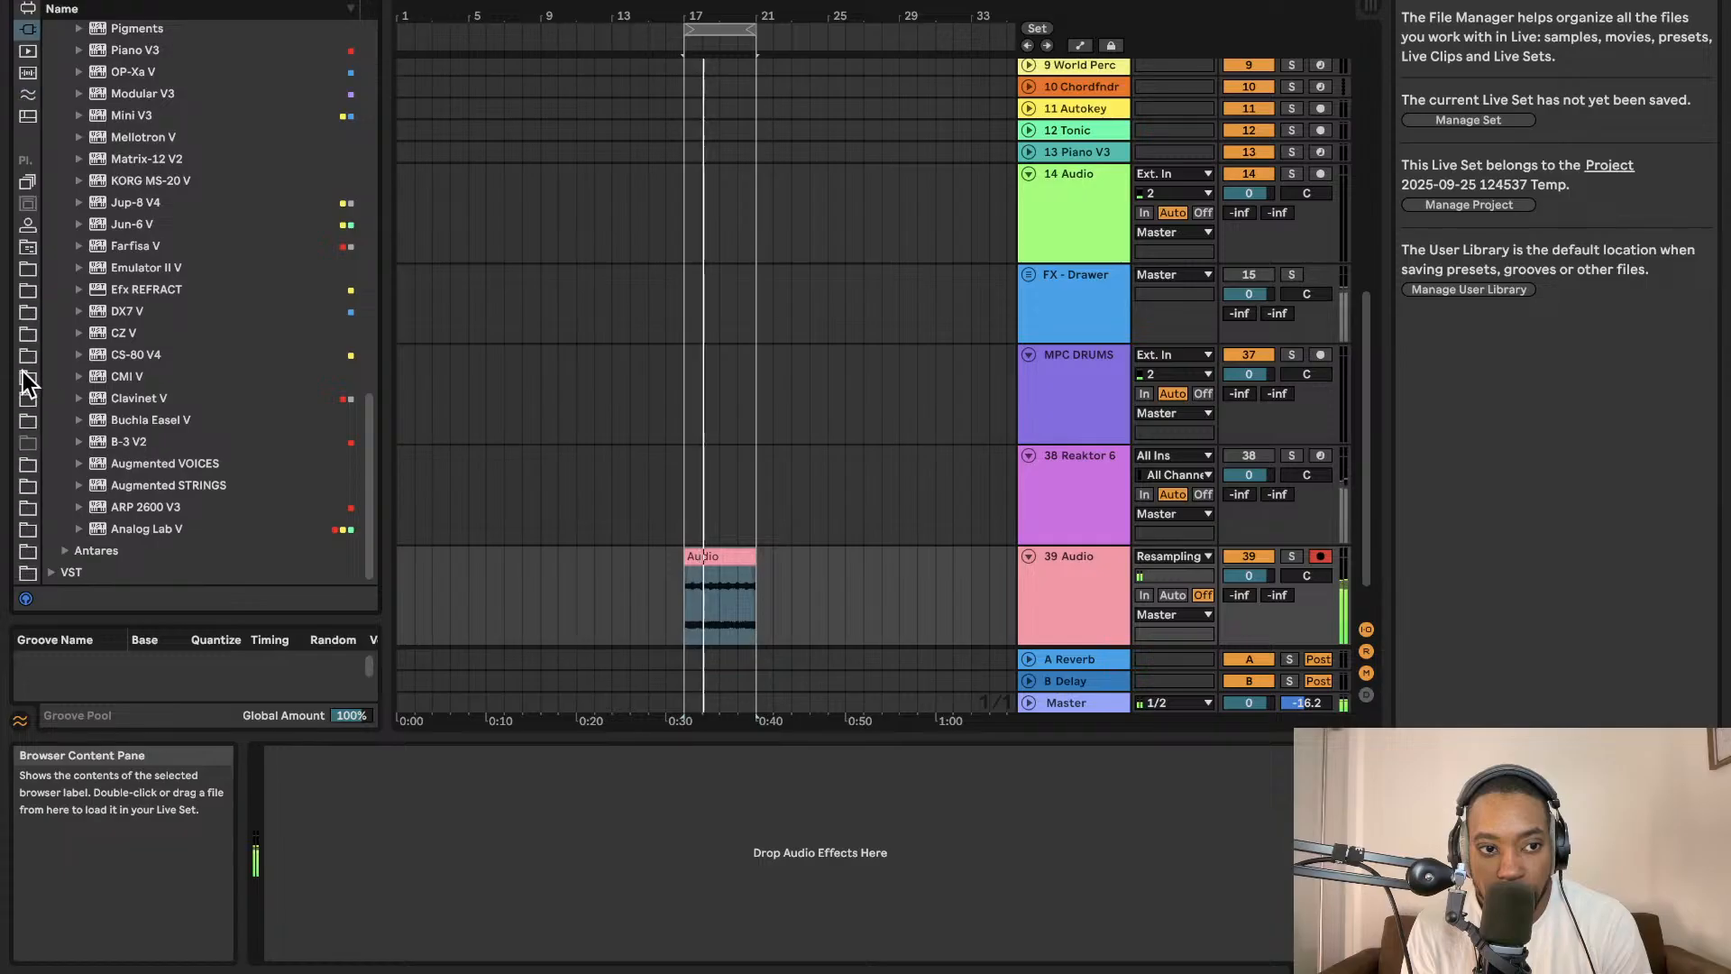
{"action": "scroll", "coordinate": [25, 379], "scroll_direction": "down", "scroll_amount": 5}
{"action": "left_click", "coordinate": [21, 526]}
{"action": "left_click", "coordinate": [24, 501]}
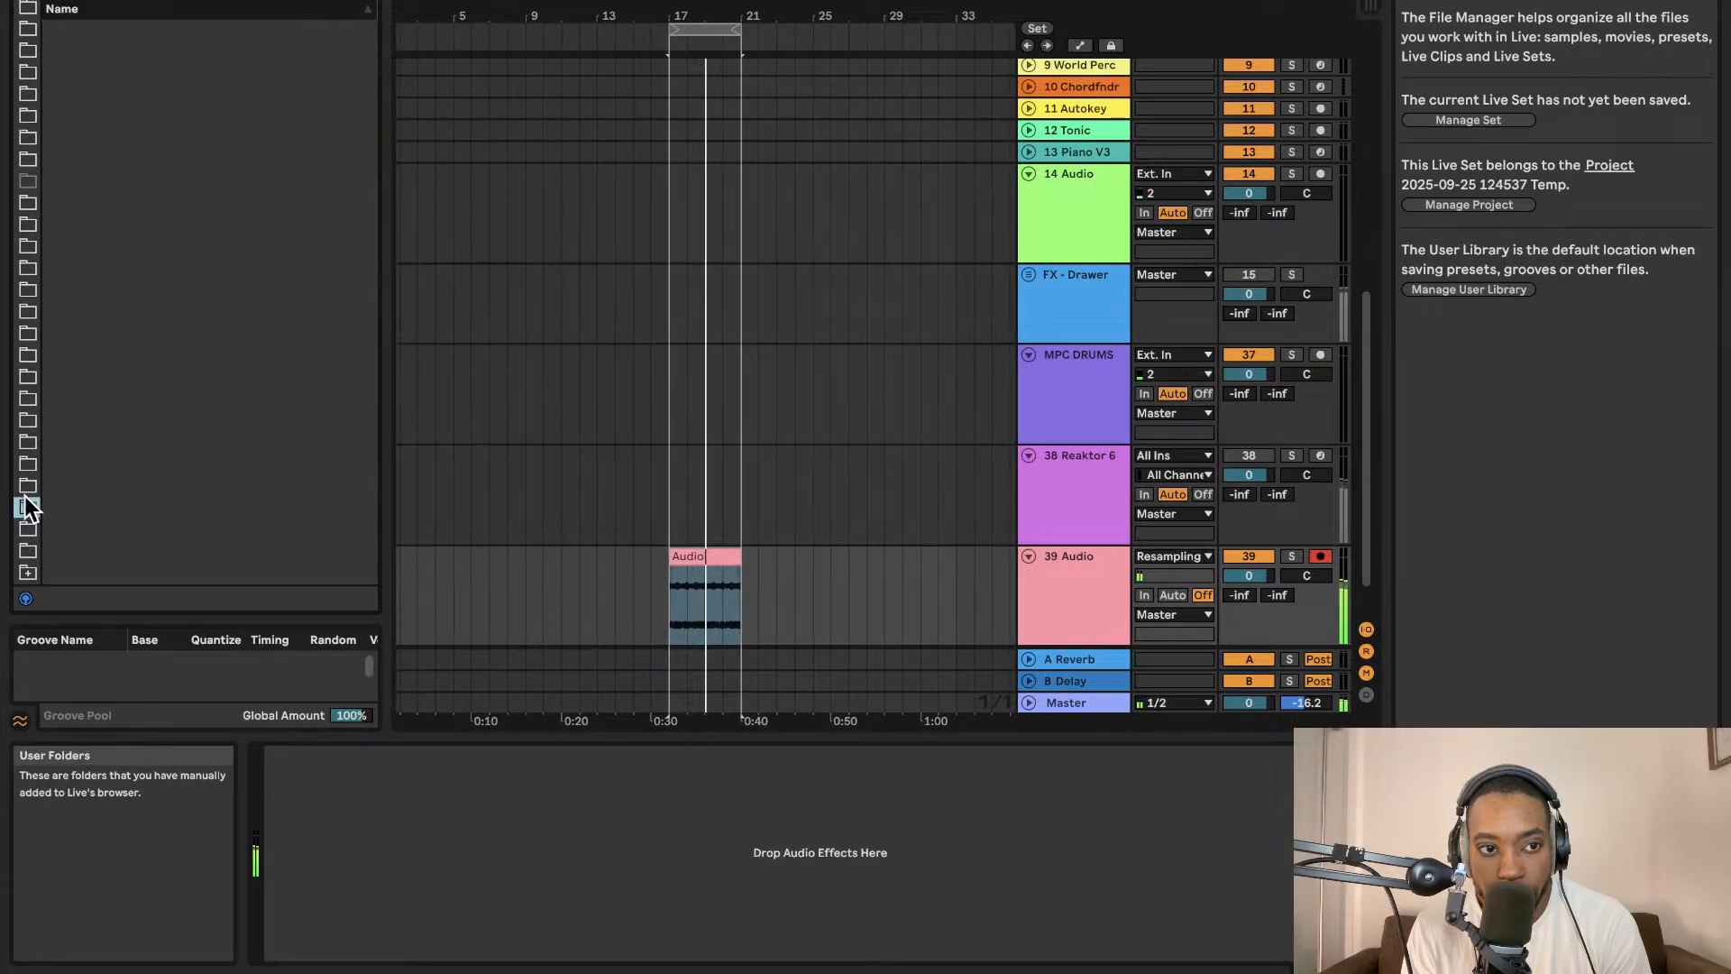
{"action": "left_click", "coordinate": [27, 530]}
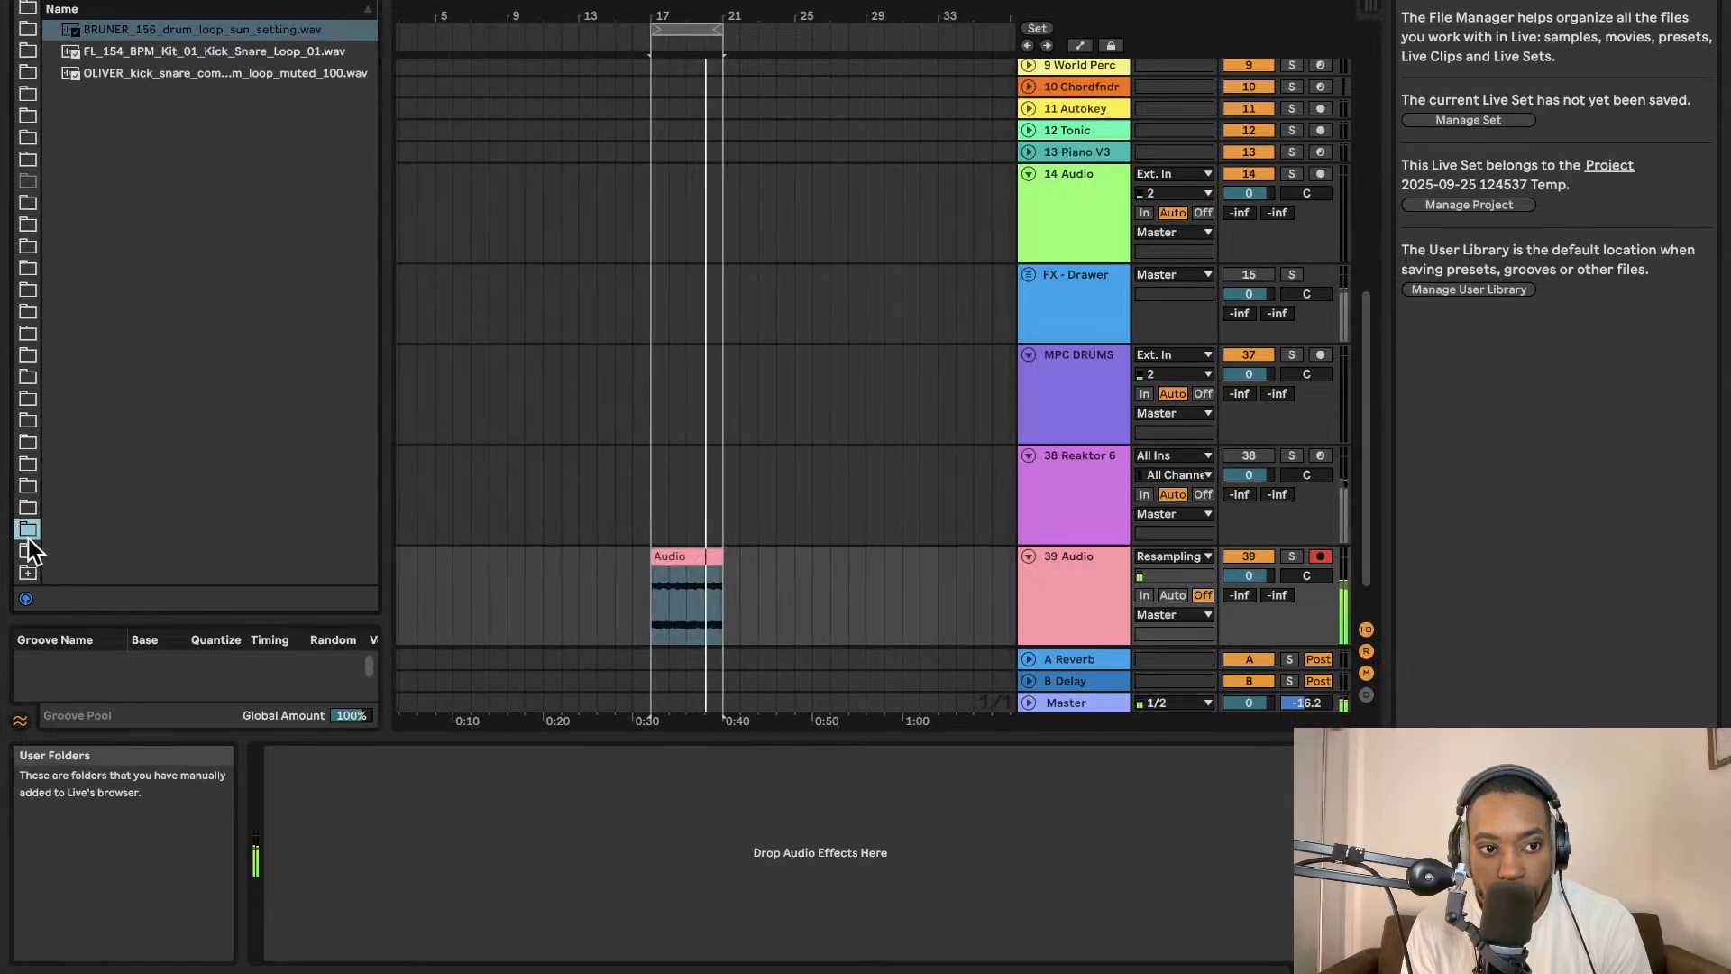
{"action": "left_click", "coordinate": [29, 547]}
{"action": "left_click", "coordinate": [192, 198]}
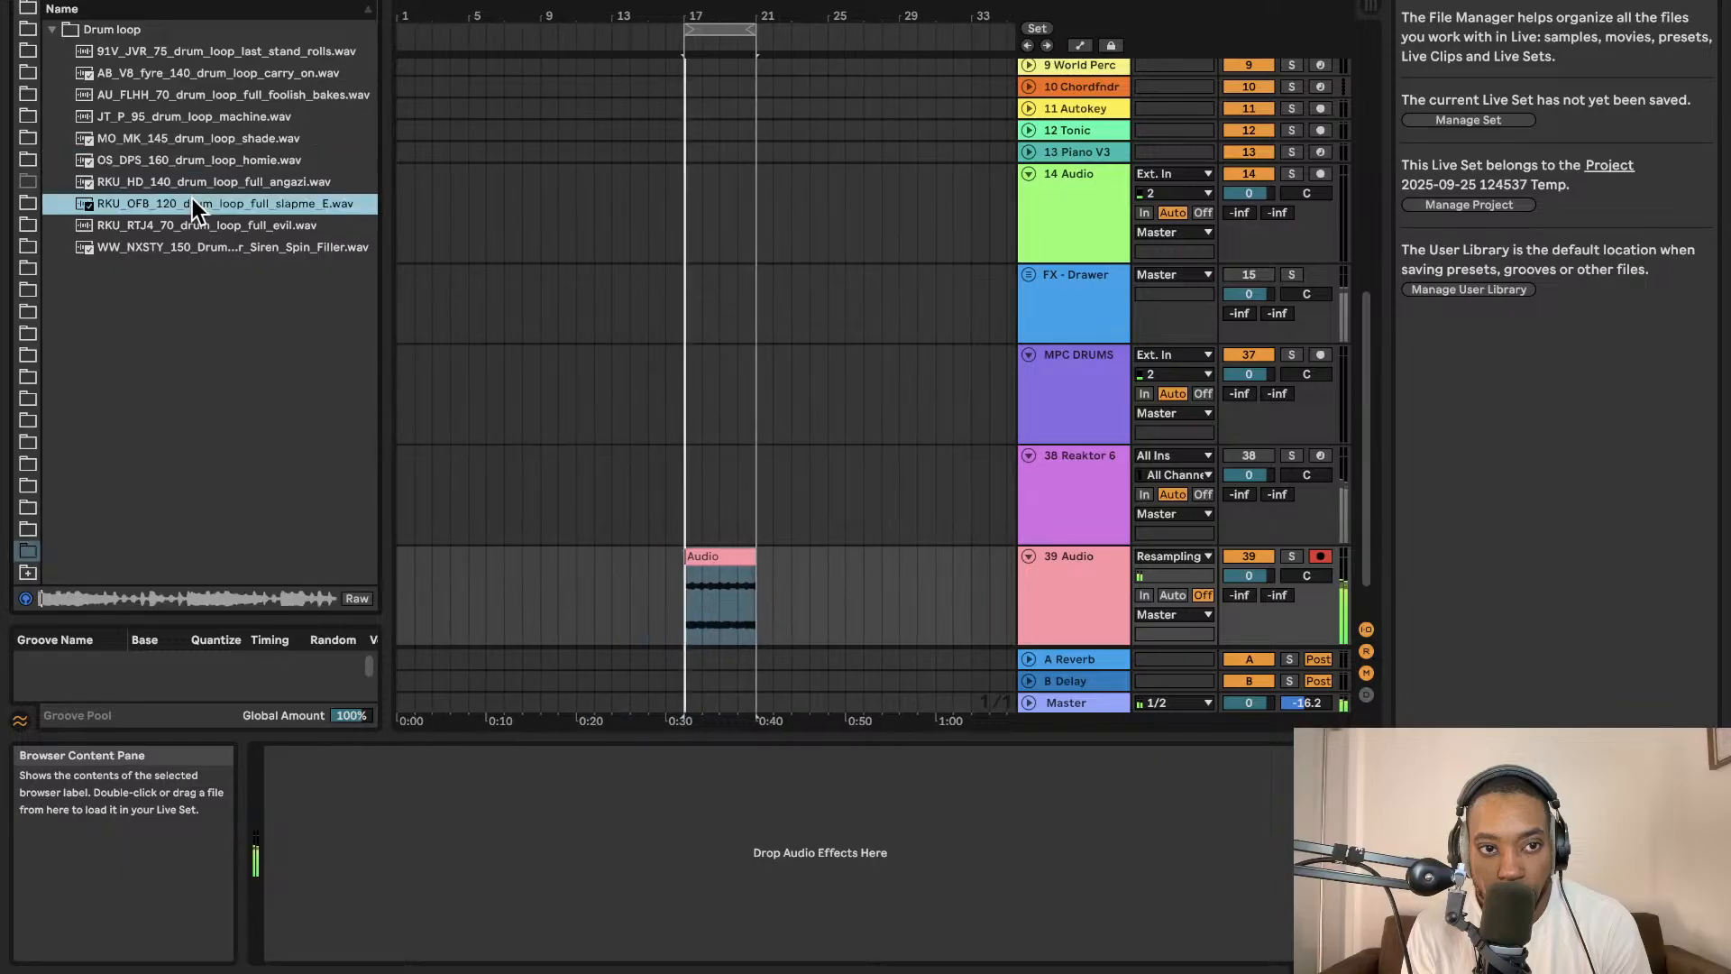
{"action": "left_click_drag", "start_coordinate": [193, 200], "coordinate": [521, 612]}
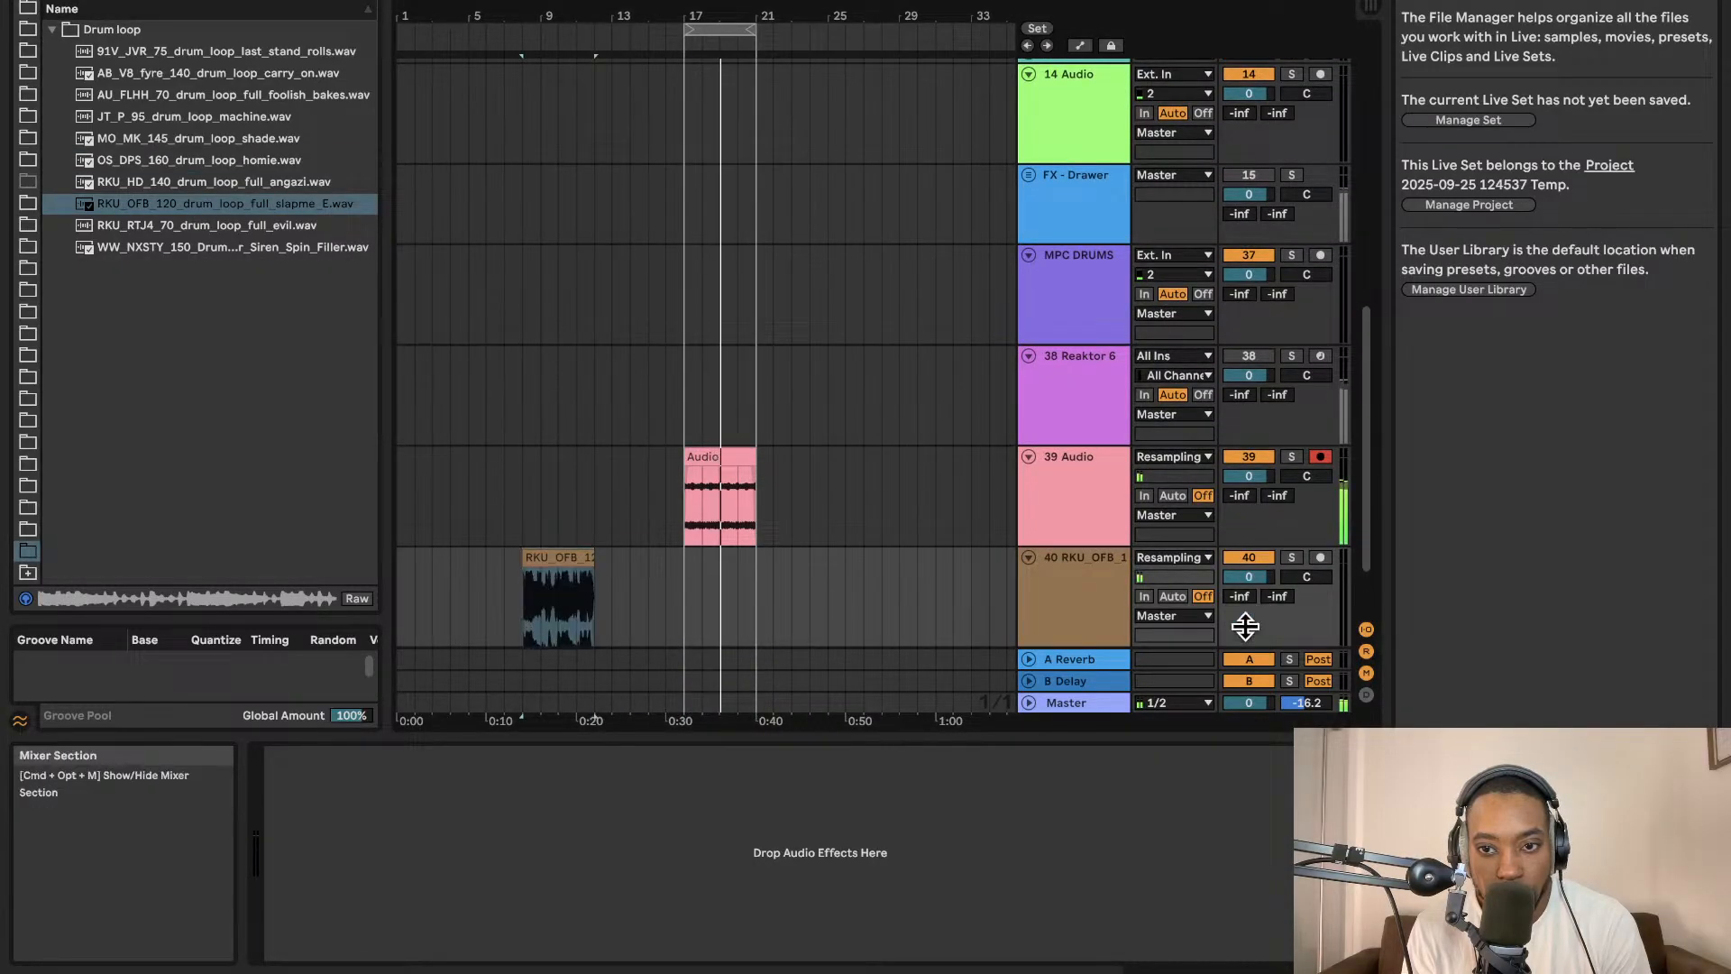
Lower the drum track's volume to -11.6 dB and move the drum clip to bar 17 under the recorded audio.
{"action": "left_click_drag", "start_coordinate": [1250, 577], "coordinate": [1249, 607]}
{"action": "left_click_drag", "start_coordinate": [544, 600], "coordinate": [706, 559]}
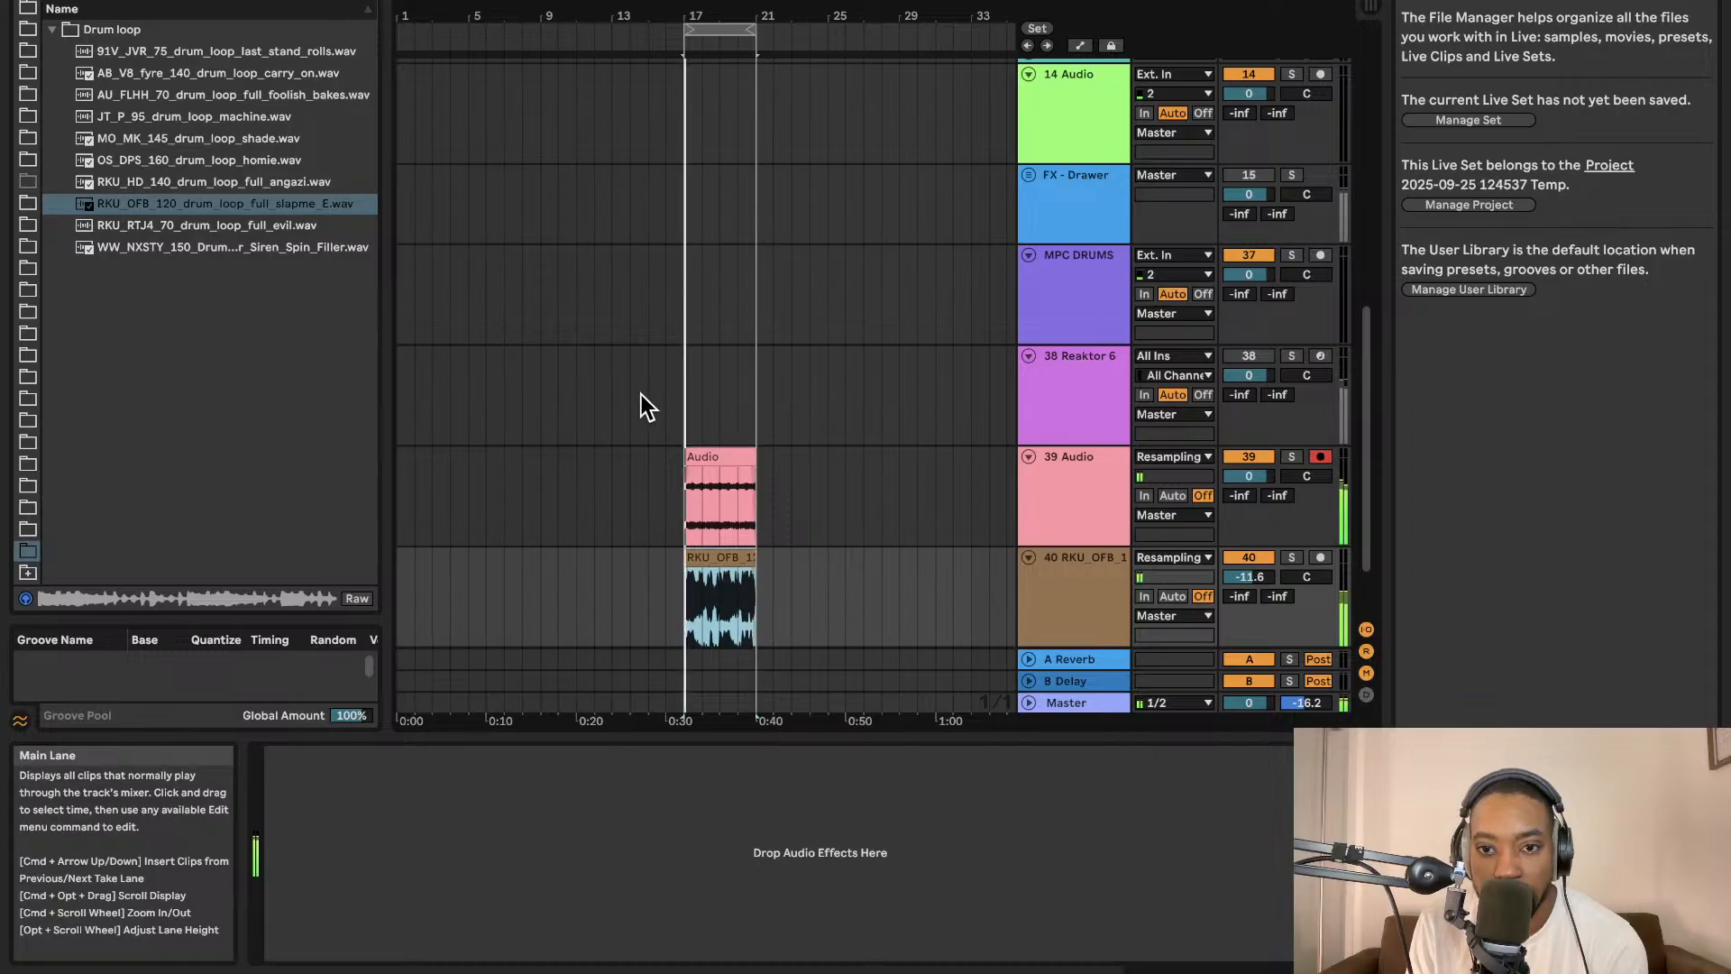
Disarm the resampling track, duplicate the looped clips twice and extend the loop region to bars 17–33.
{"action": "left_click", "coordinate": [1320, 457]}
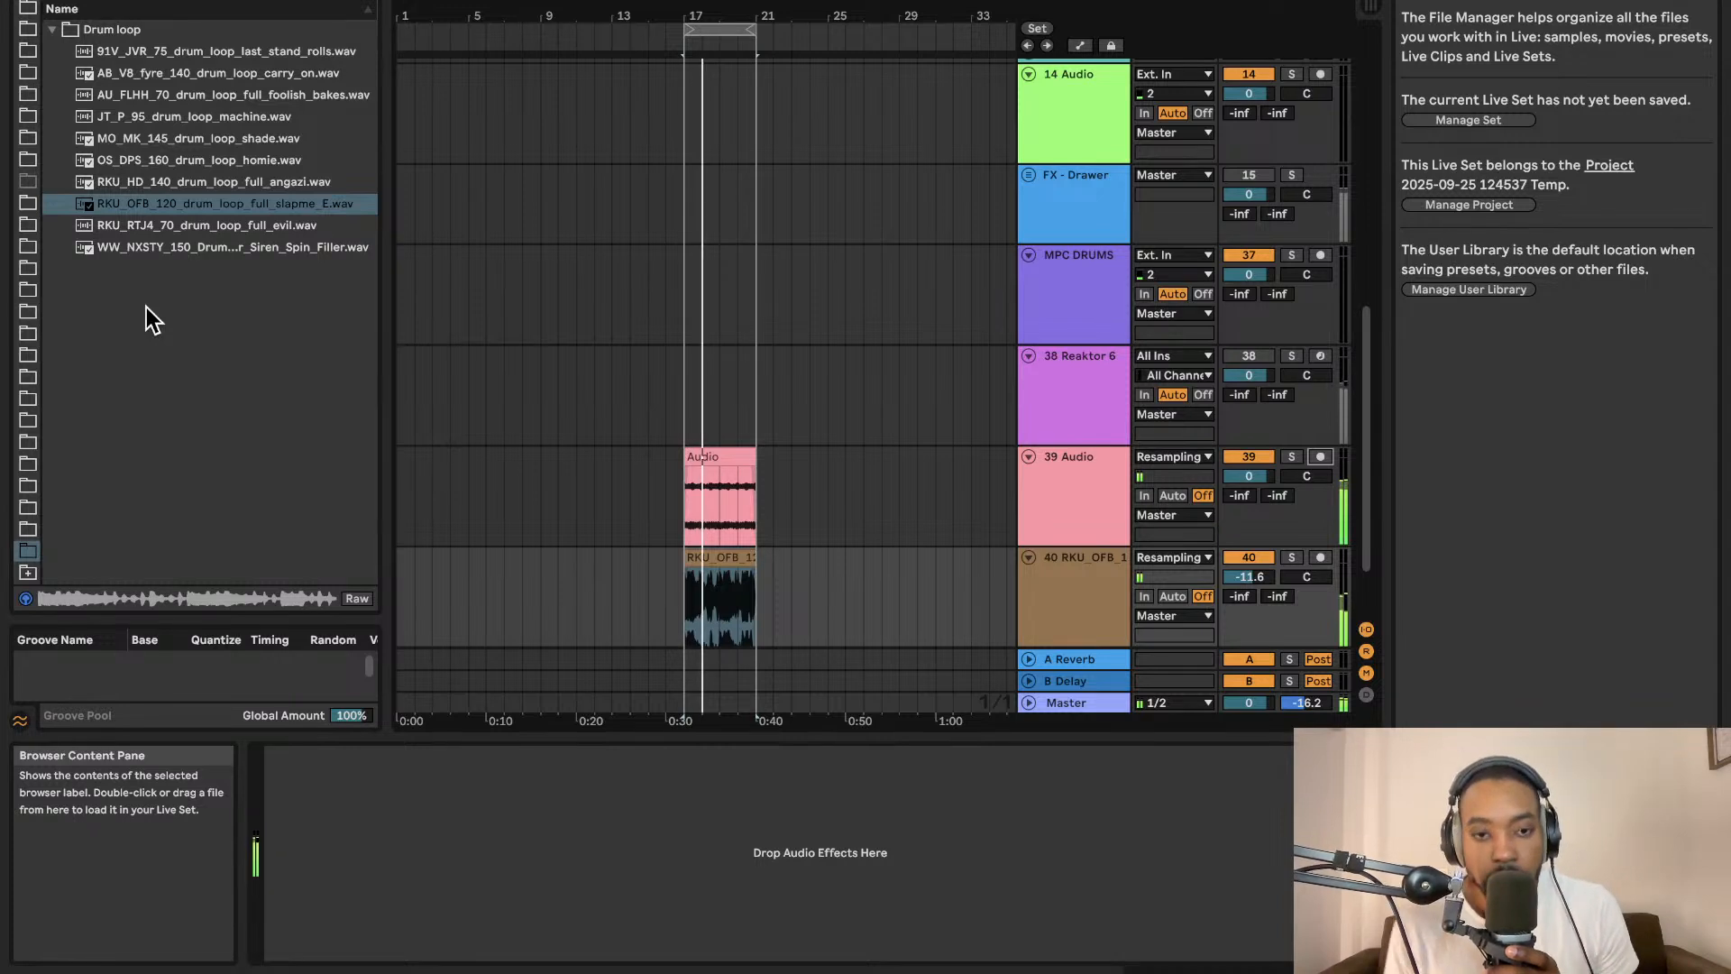
{"action": "left_click", "coordinate": [711, 26]}
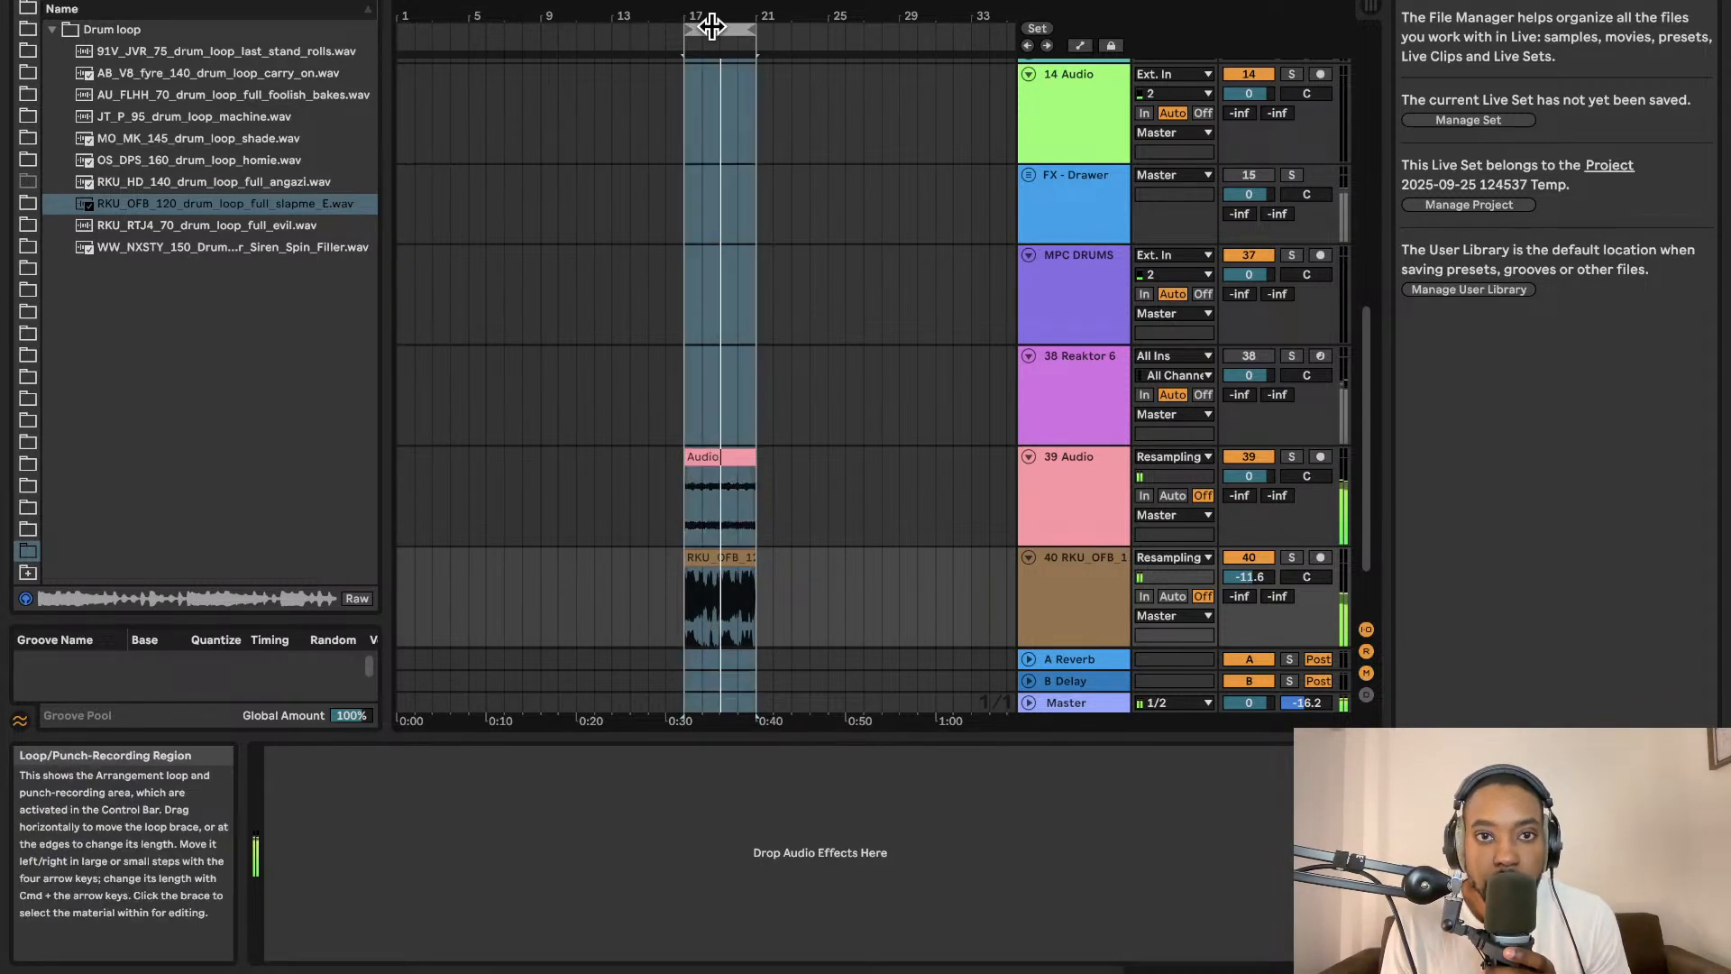
{"action": "key", "text": "super+d"}
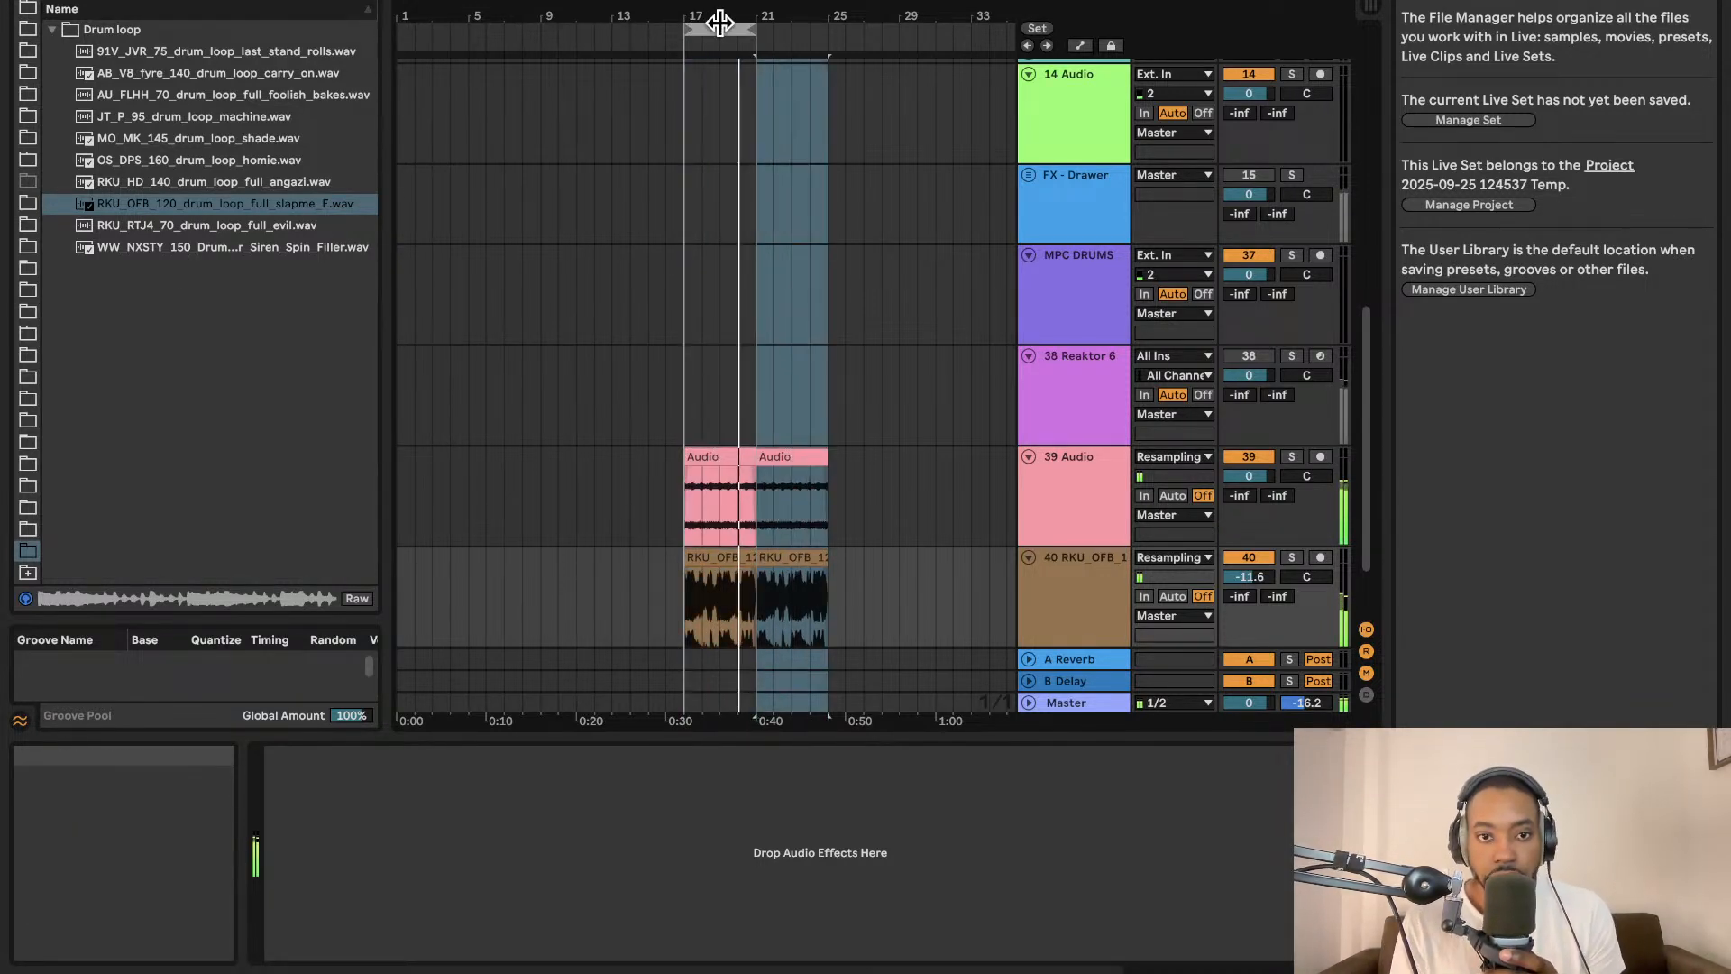
{"action": "left_click_drag", "start_coordinate": [748, 26], "coordinate": [826, 27]}
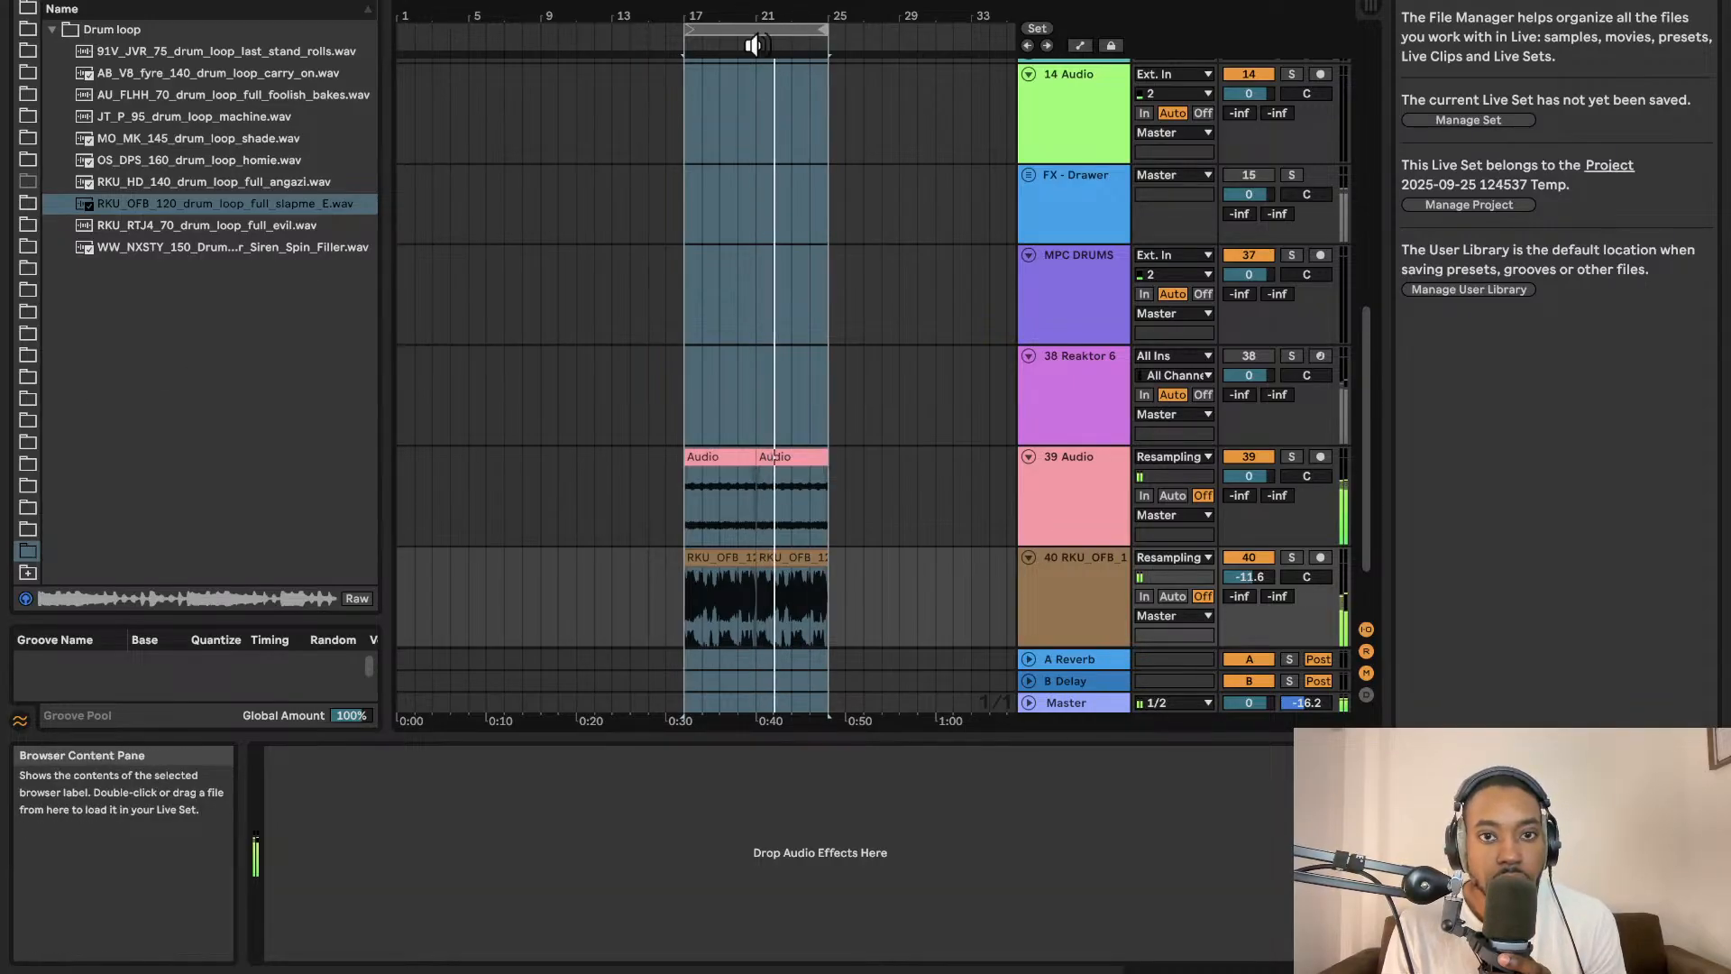
{"action": "key", "text": "super+d"}
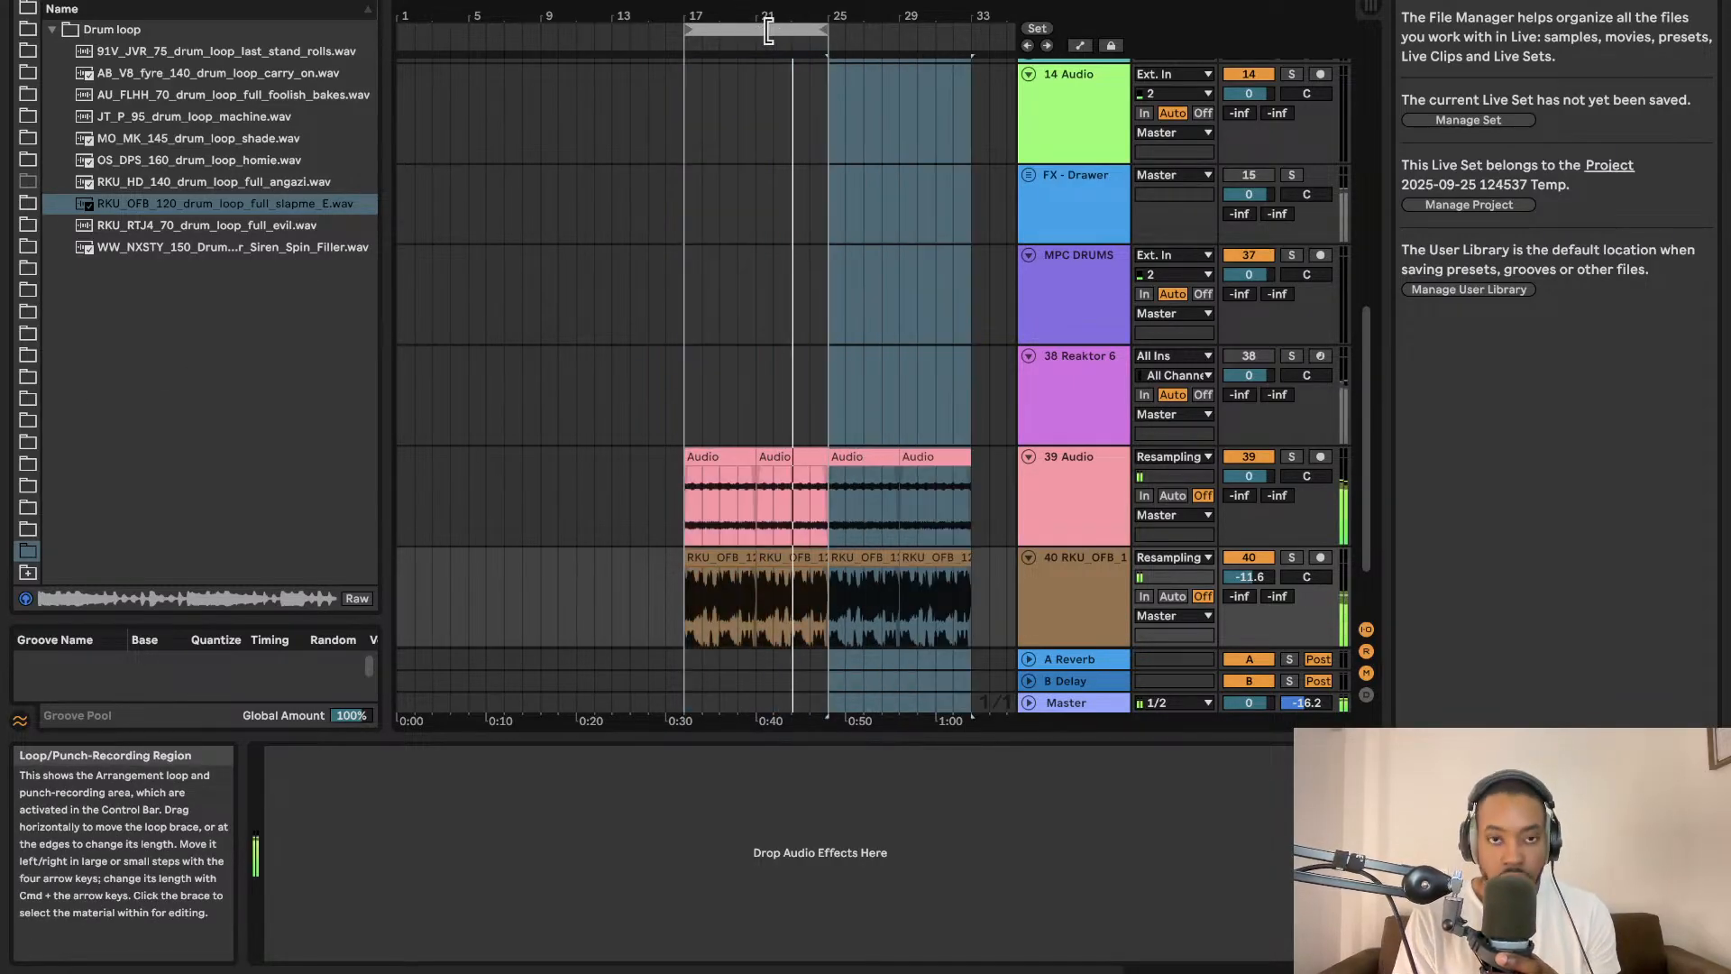
{"action": "left_click_drag", "start_coordinate": [830, 35], "coordinate": [959, 29]}
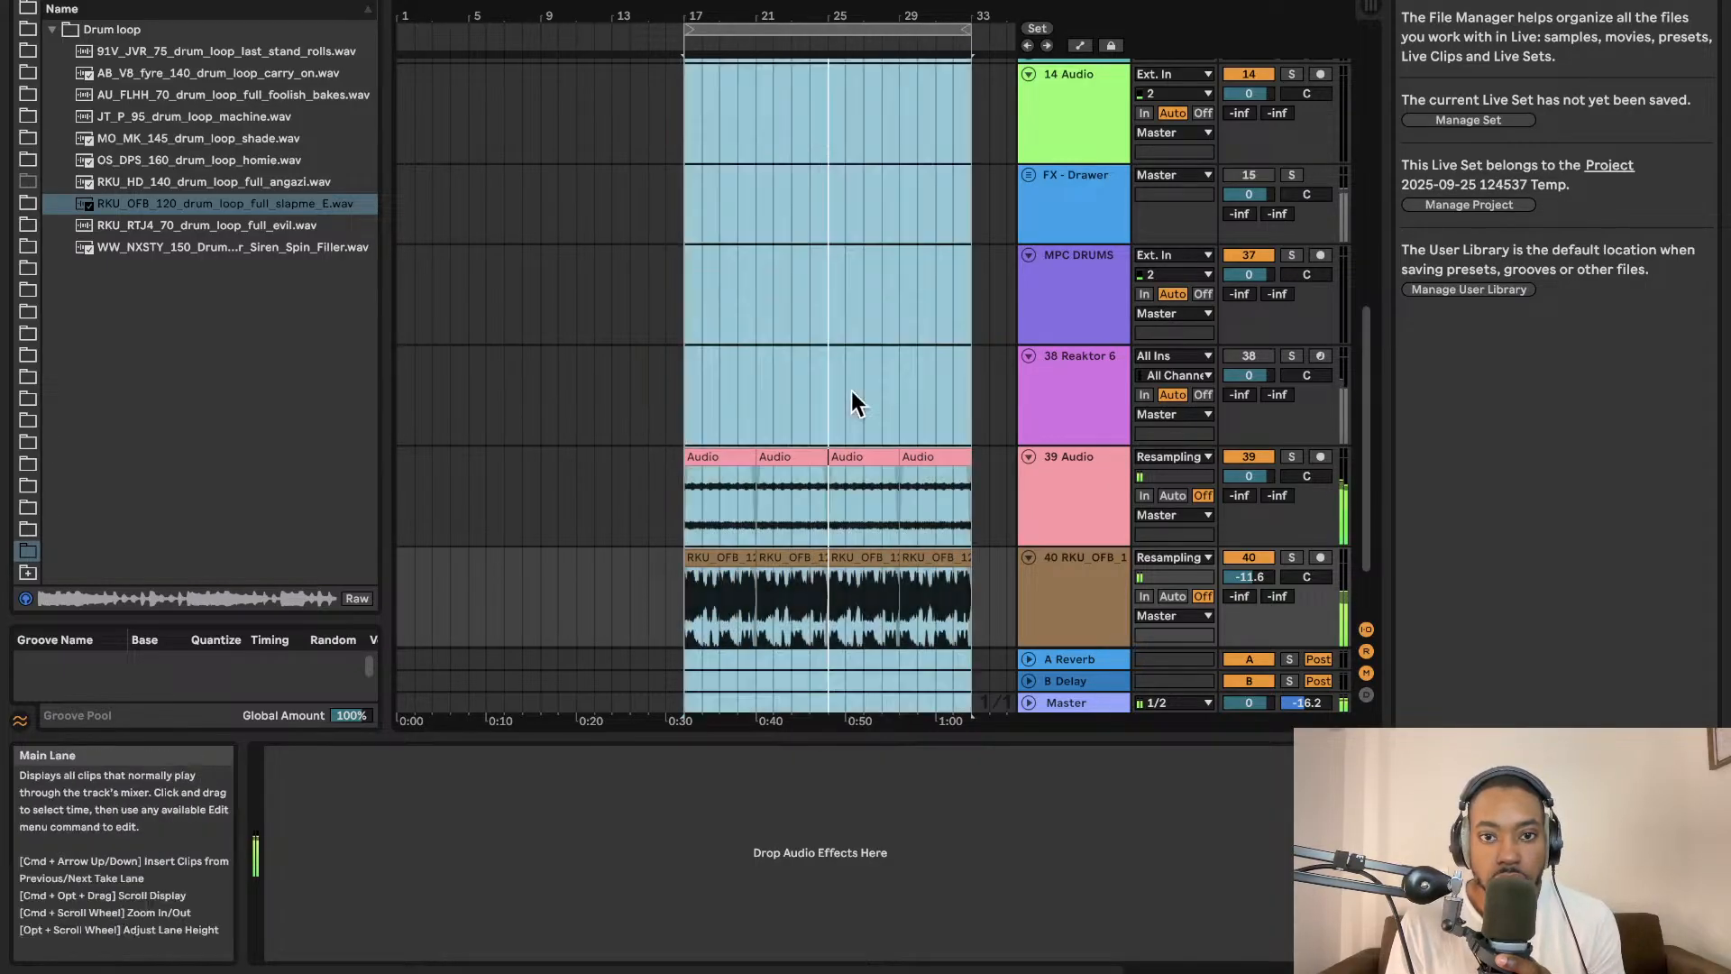
Add the Jun-6 V plug-in instrument on a new MIDI track from the plug-ins browser.
{"action": "left_click", "coordinate": [846, 397]}
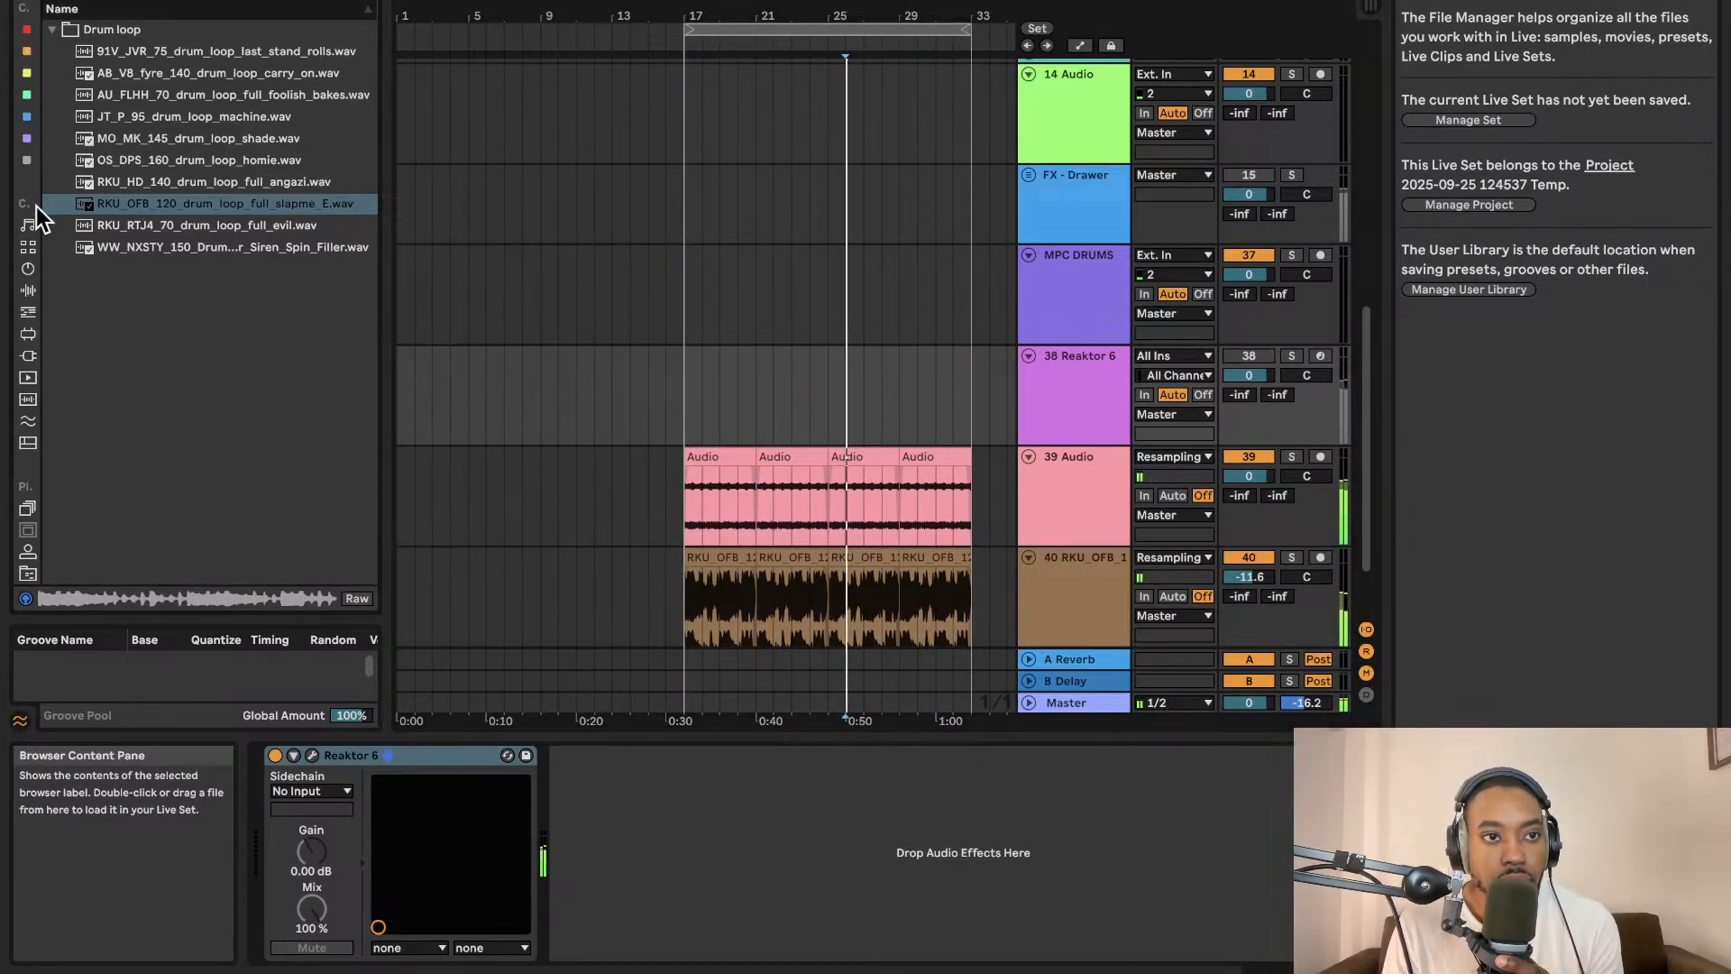
{"action": "left_click", "coordinate": [25, 271]}
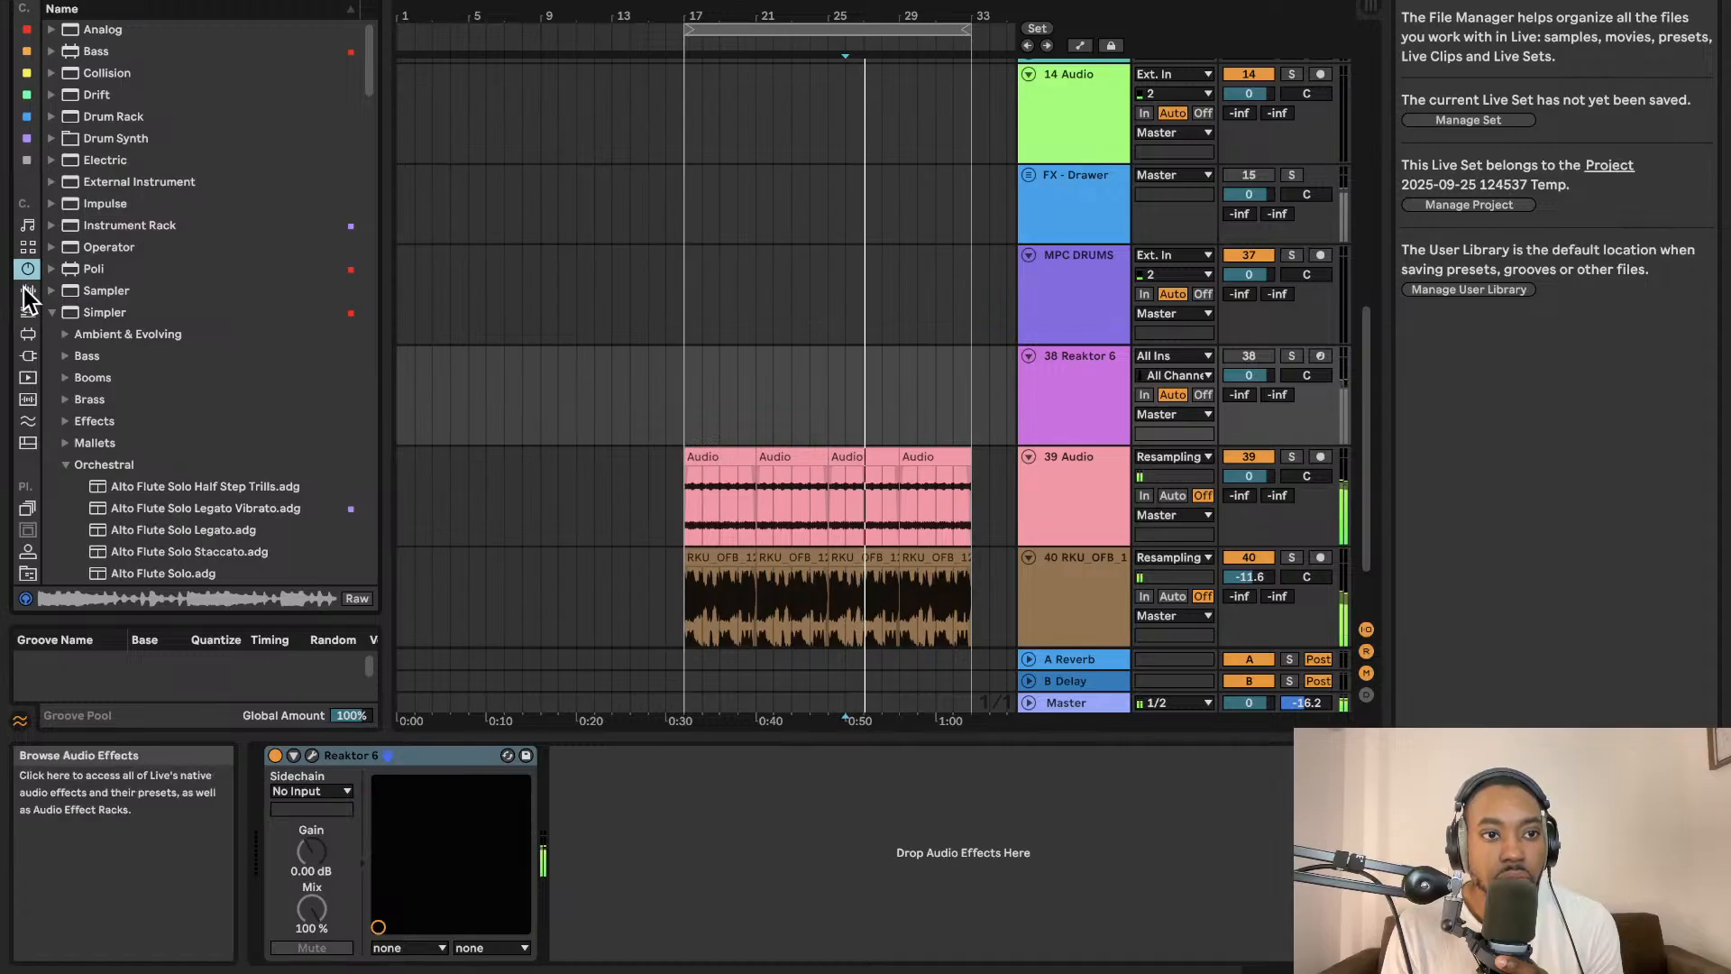
{"action": "left_click", "coordinate": [27, 291]}
{"action": "left_click", "coordinate": [28, 357]}
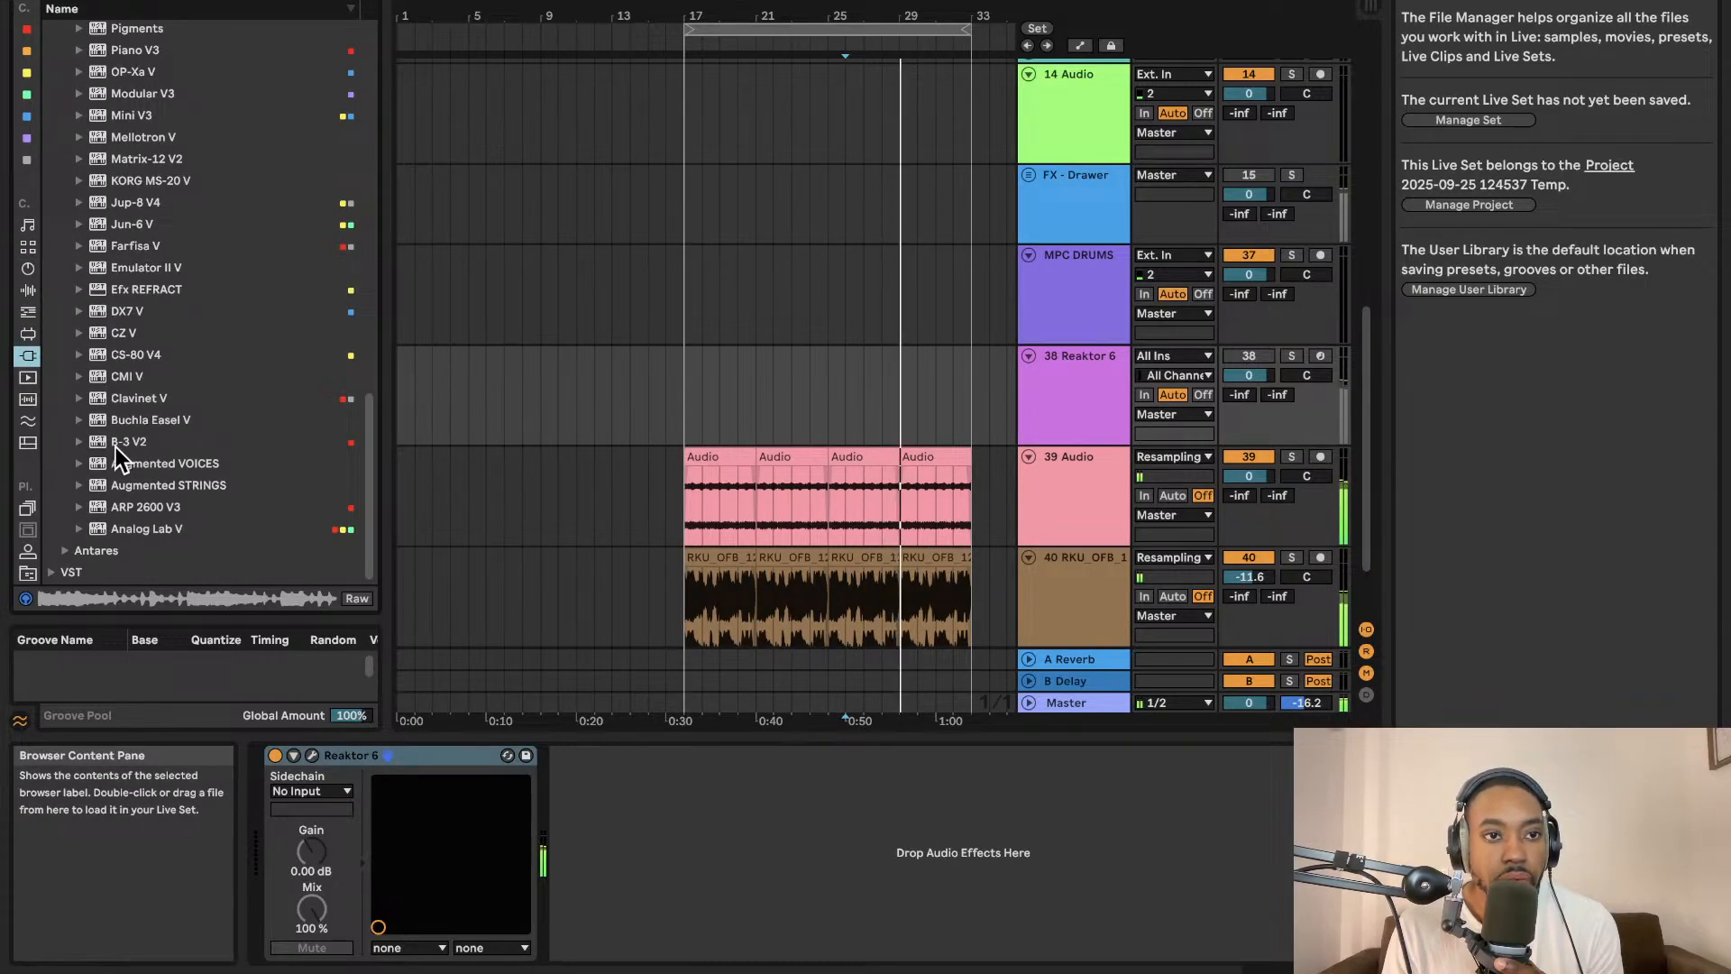
{"action": "scroll", "coordinate": [101, 360], "scroll_direction": "up", "scroll_amount": 3}
{"action": "left_click_drag", "start_coordinate": [99, 335], "coordinate": [1101, 631]}
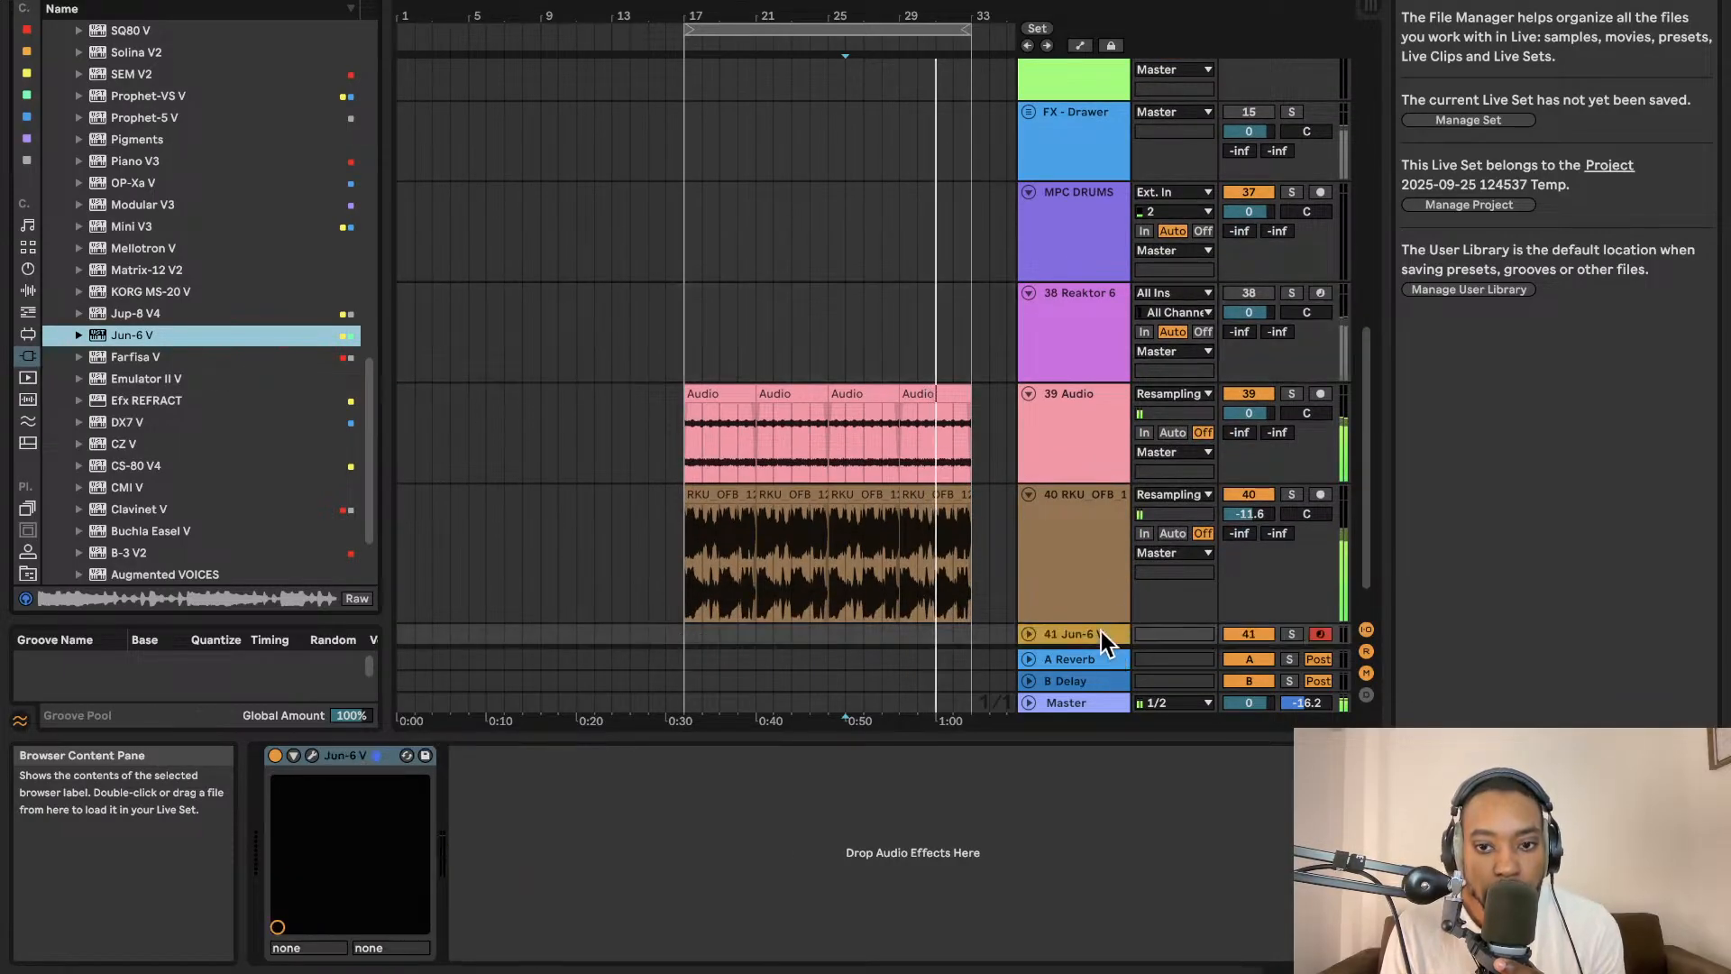
{"action": "left_click", "coordinate": [1028, 632]}
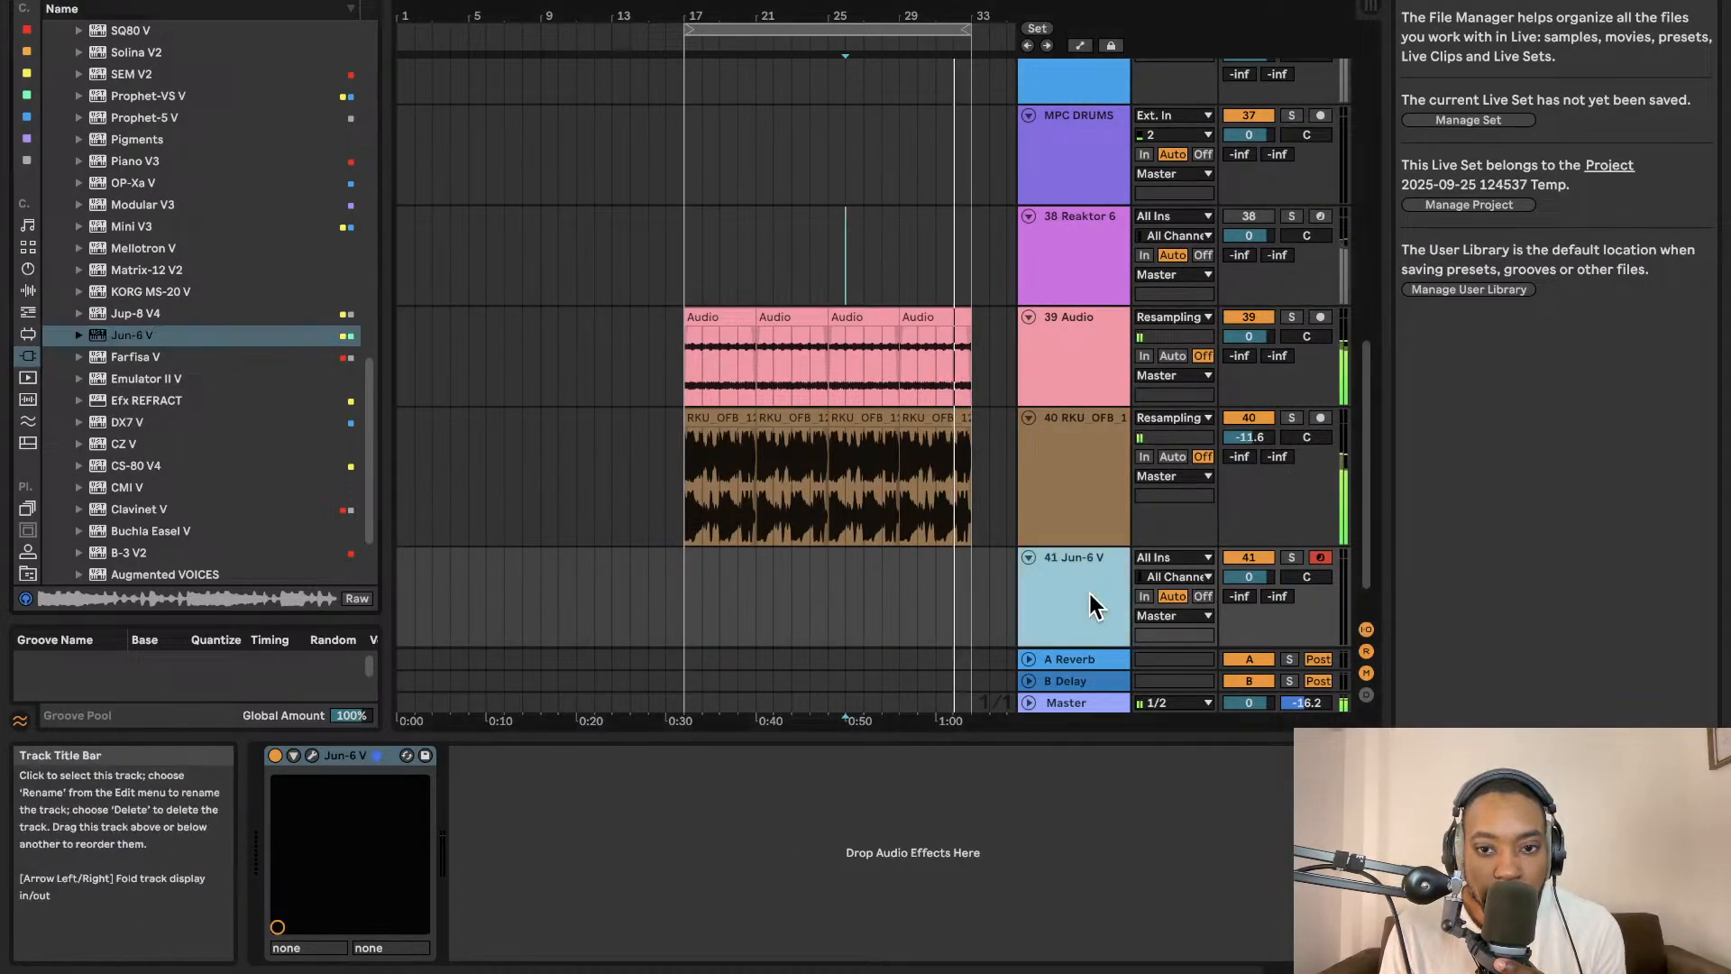
Search the plug-ins for massive, add Massive X on a new track and set its volume to -8.4 dB.
{"action": "scroll", "coordinate": [207, 379], "scroll_direction": "up", "scroll_amount": 3}
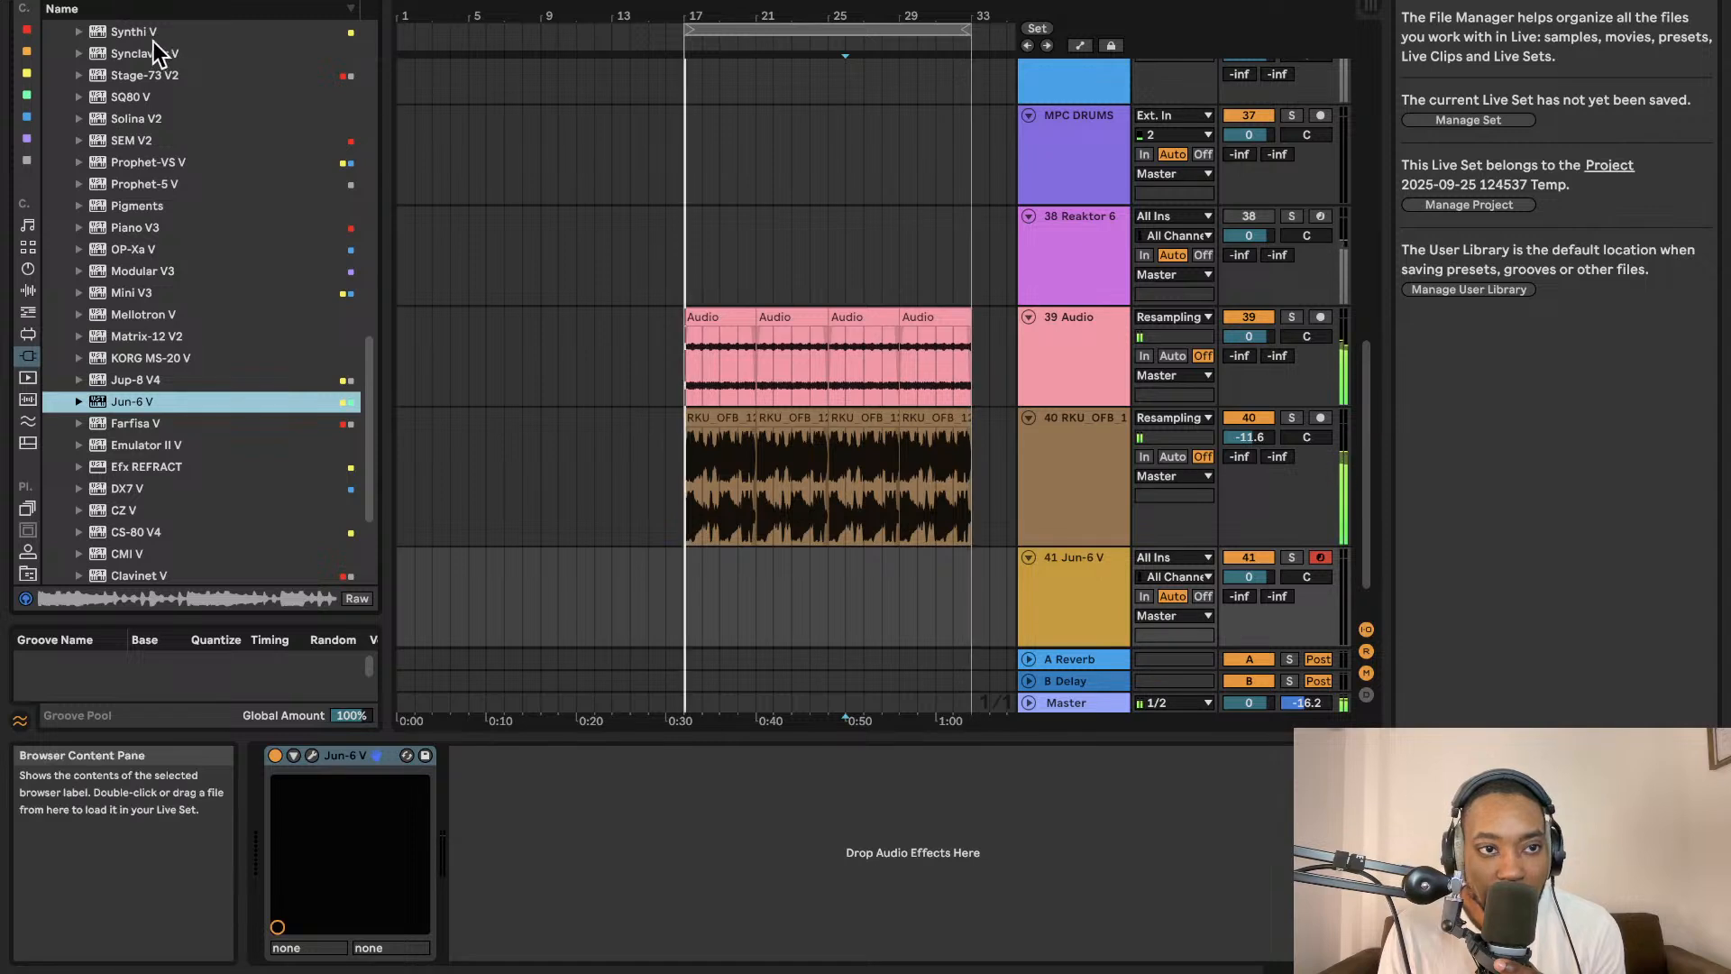
{"action": "left_click", "coordinate": [170, 1]}
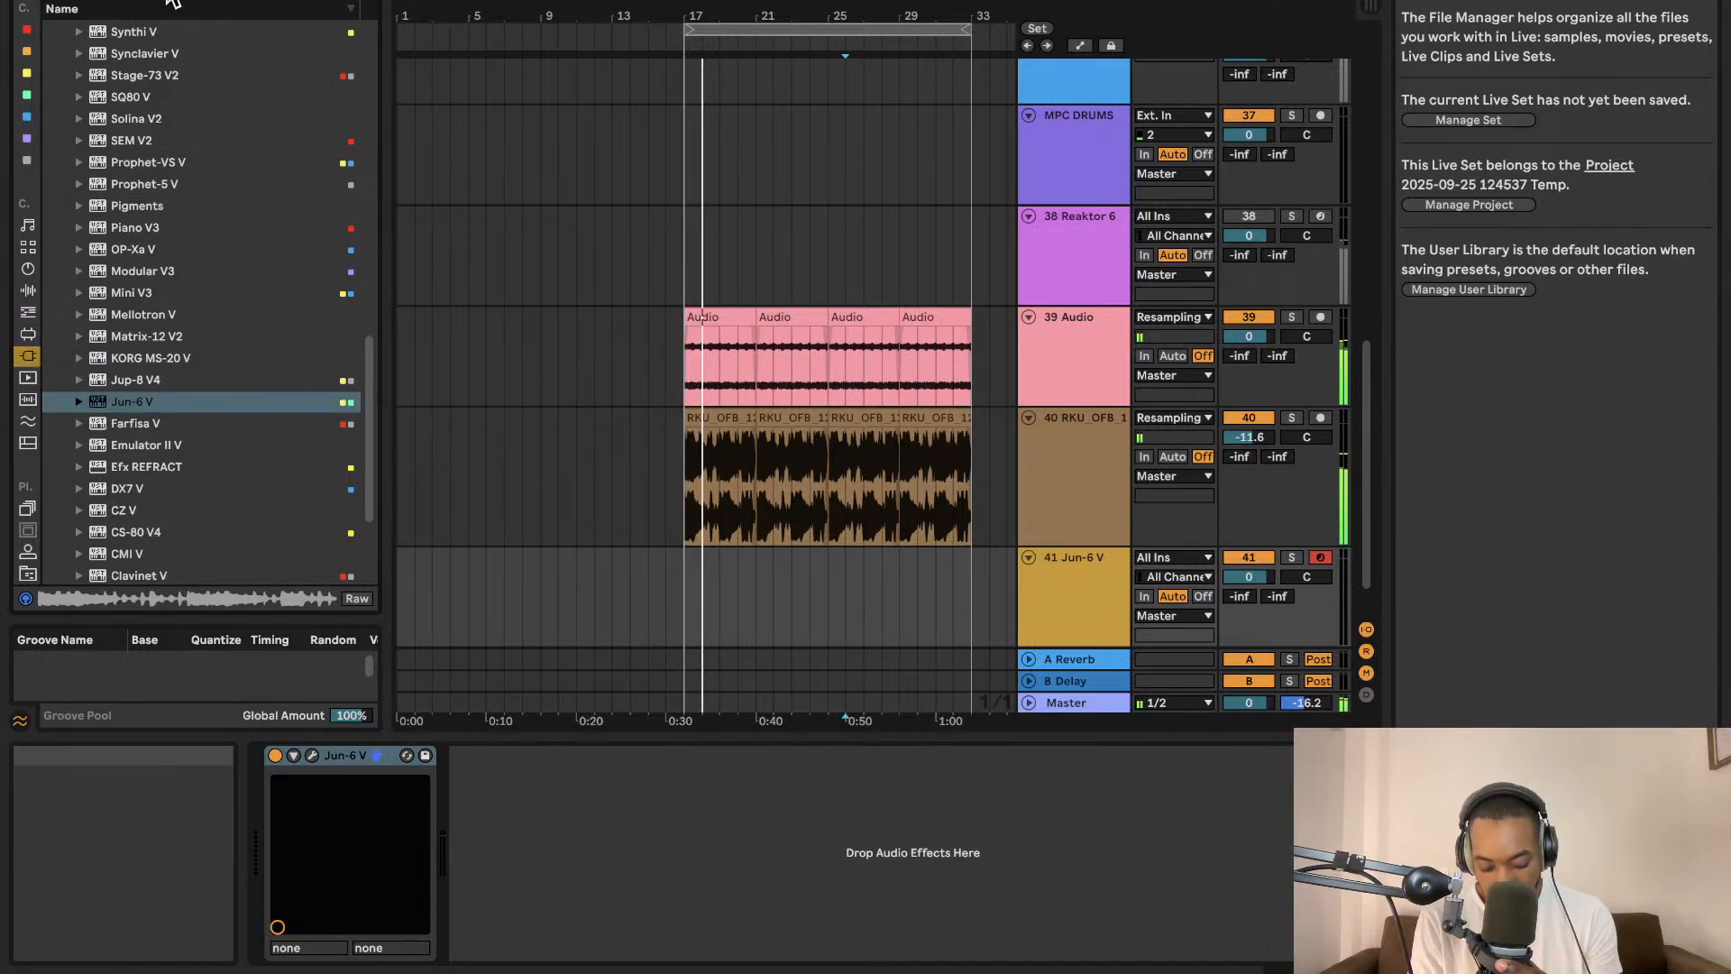
{"action": "type", "text": "massive"}
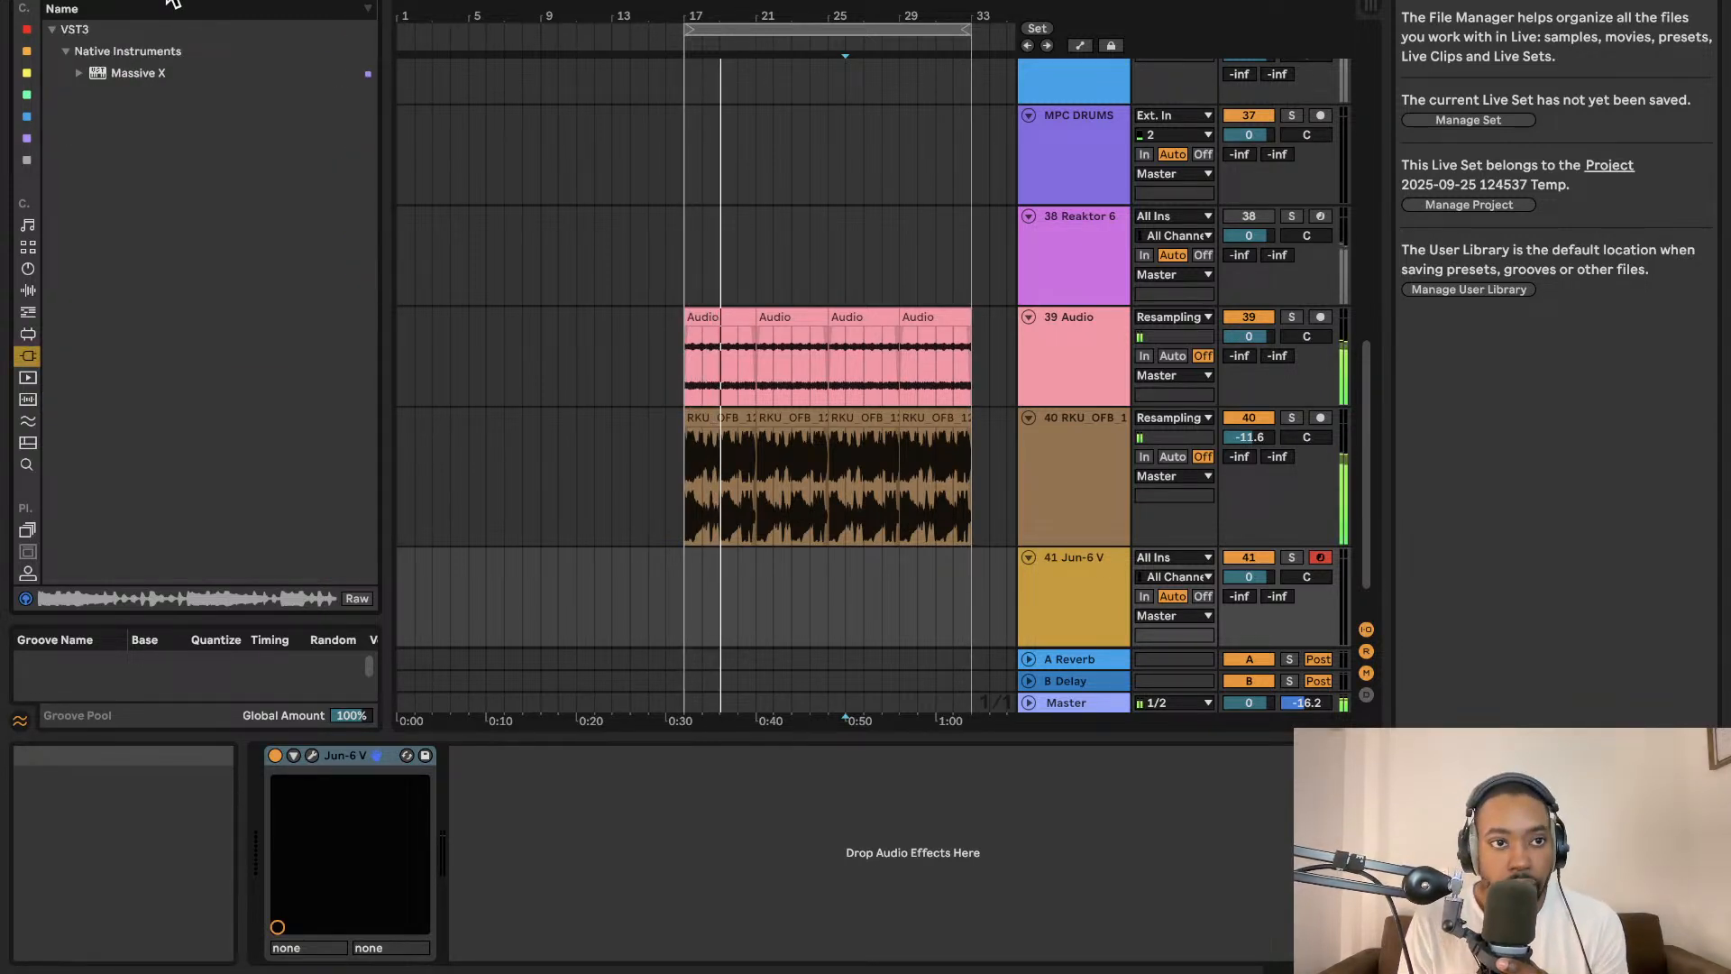
{"action": "left_click", "coordinate": [150, 74]}
{"action": "left_click_drag", "start_coordinate": [150, 74], "coordinate": [1076, 630]}
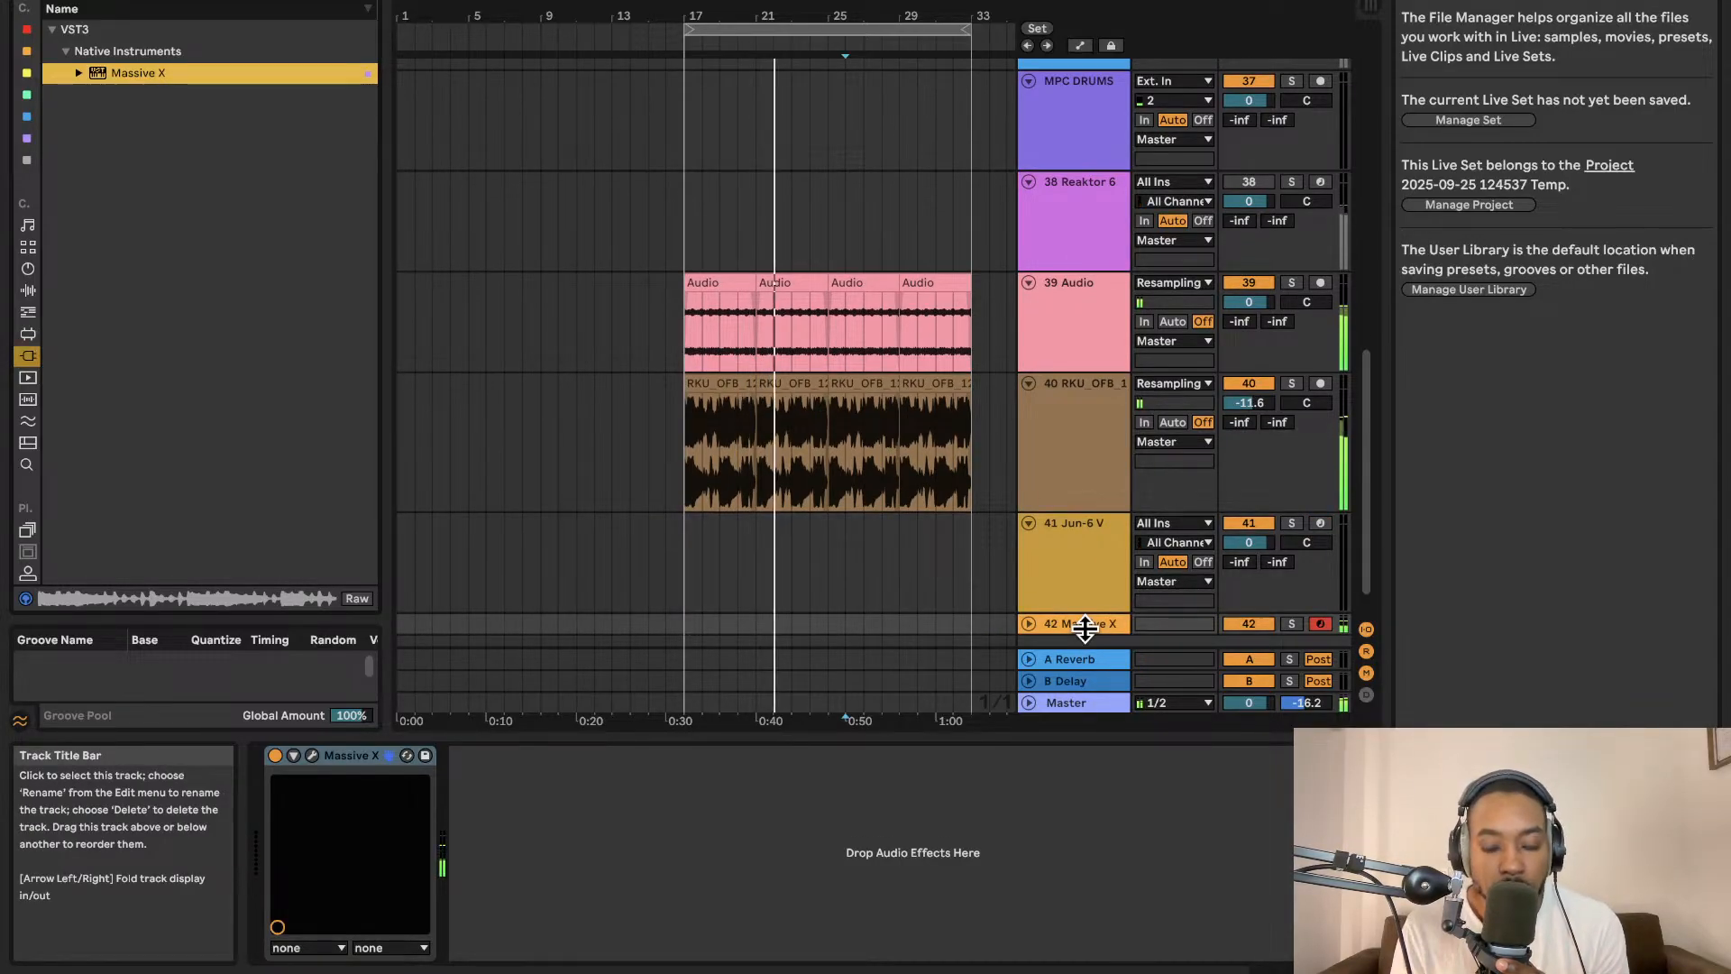
{"action": "left_click", "coordinate": [1030, 625]}
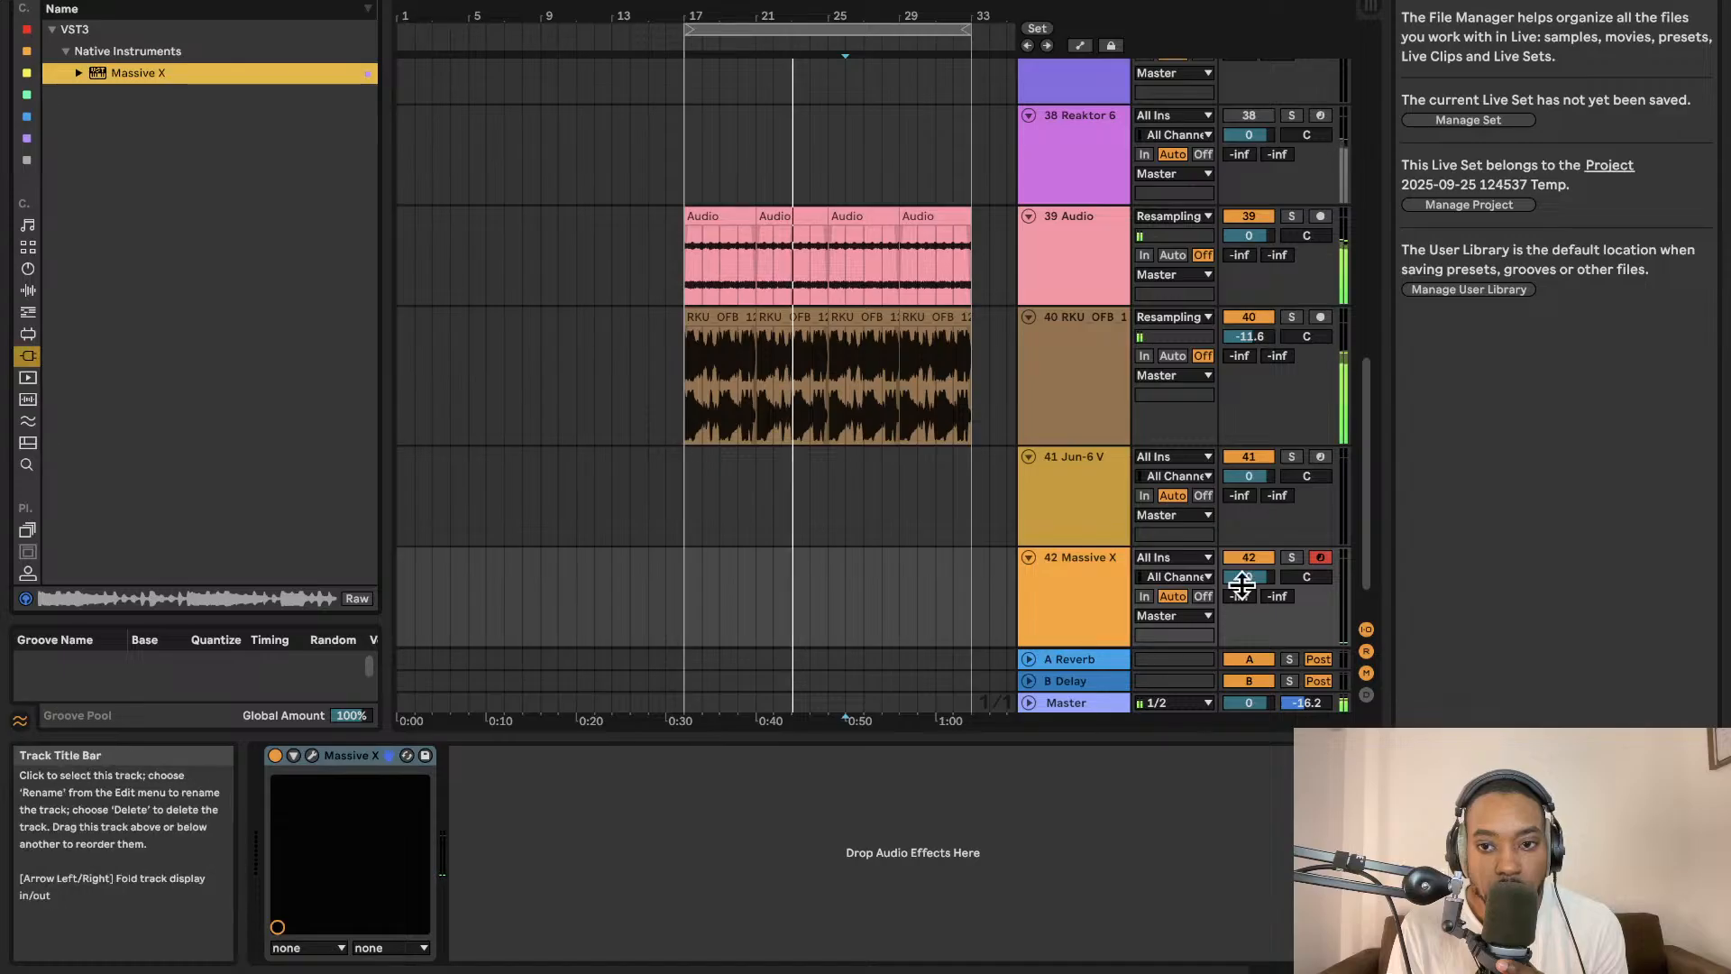
{"action": "left_click_drag", "start_coordinate": [1243, 578], "coordinate": [1243, 608]}
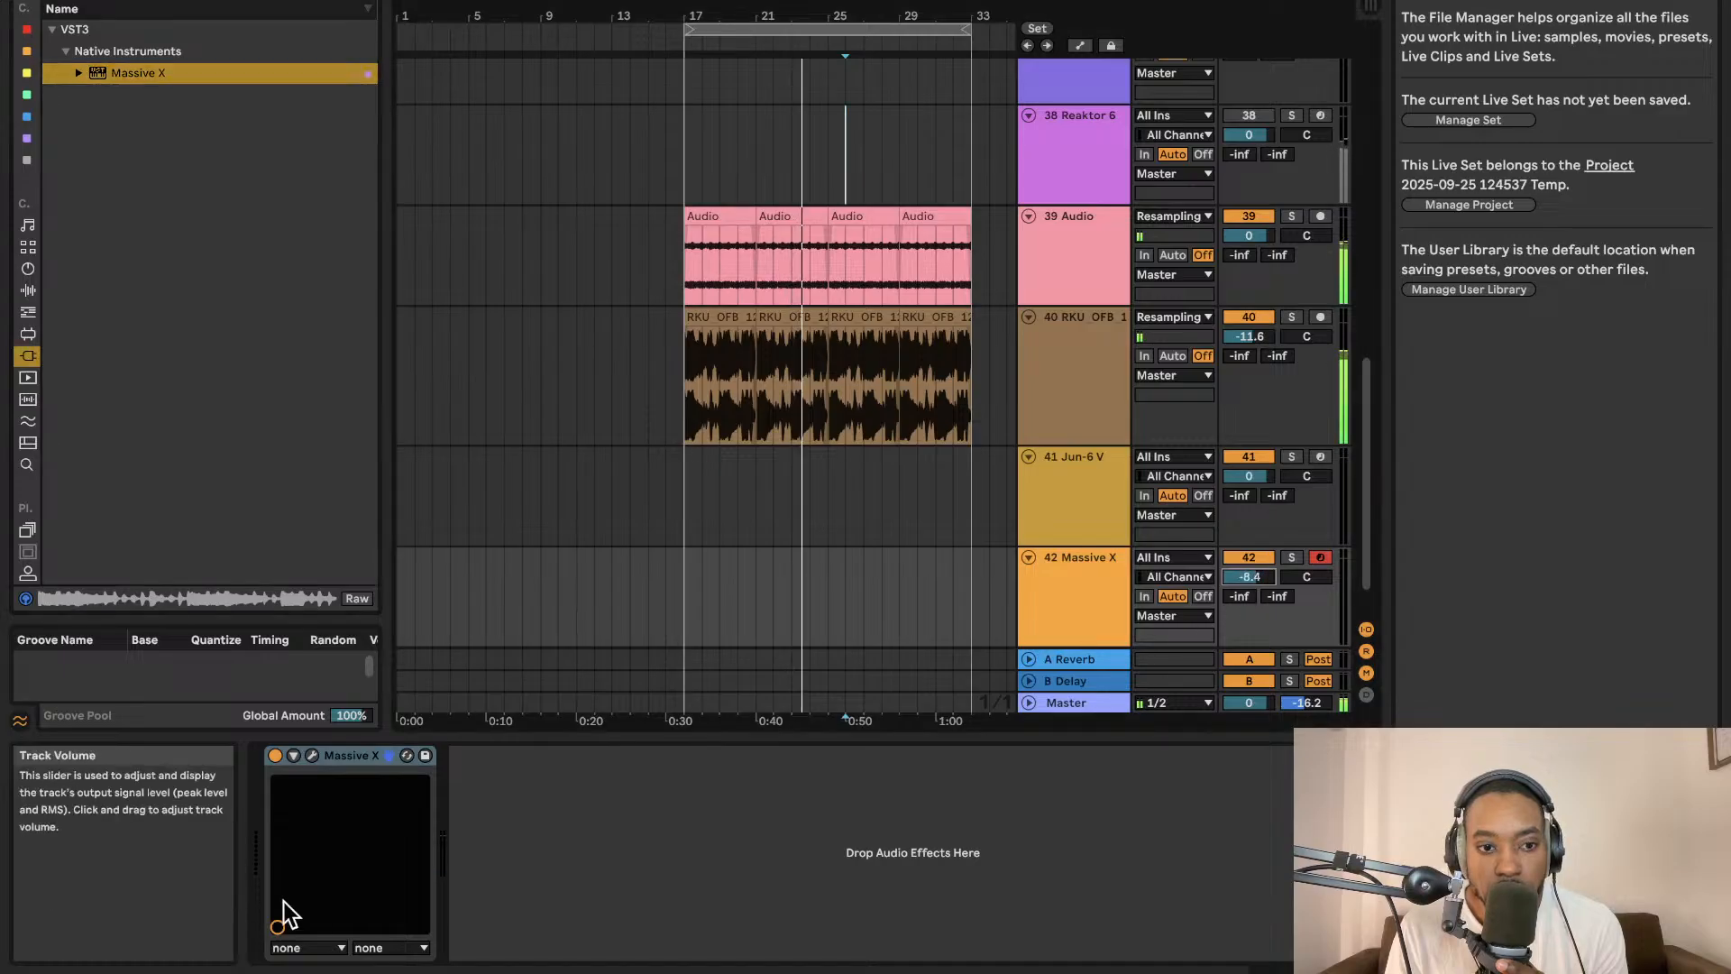
Open the Massive X window, load the All Future preset, view its P3 performer, and close the window.
{"action": "left_click", "coordinate": [312, 755]}
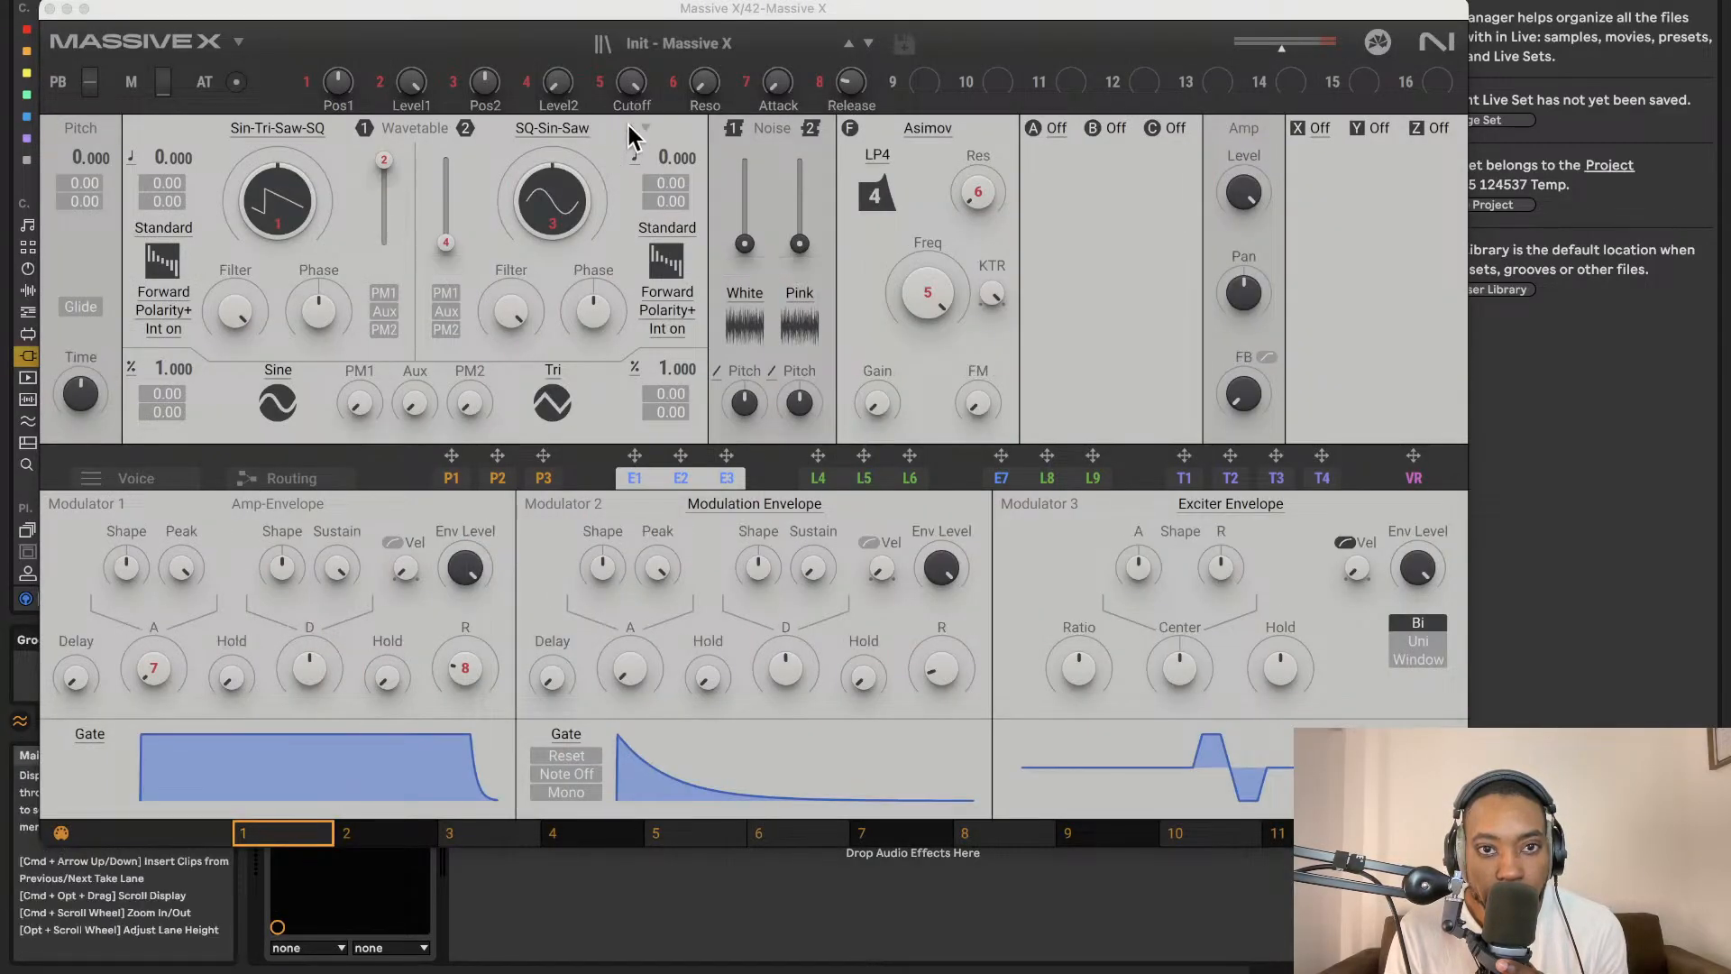
{"action": "left_click", "coordinate": [717, 47]}
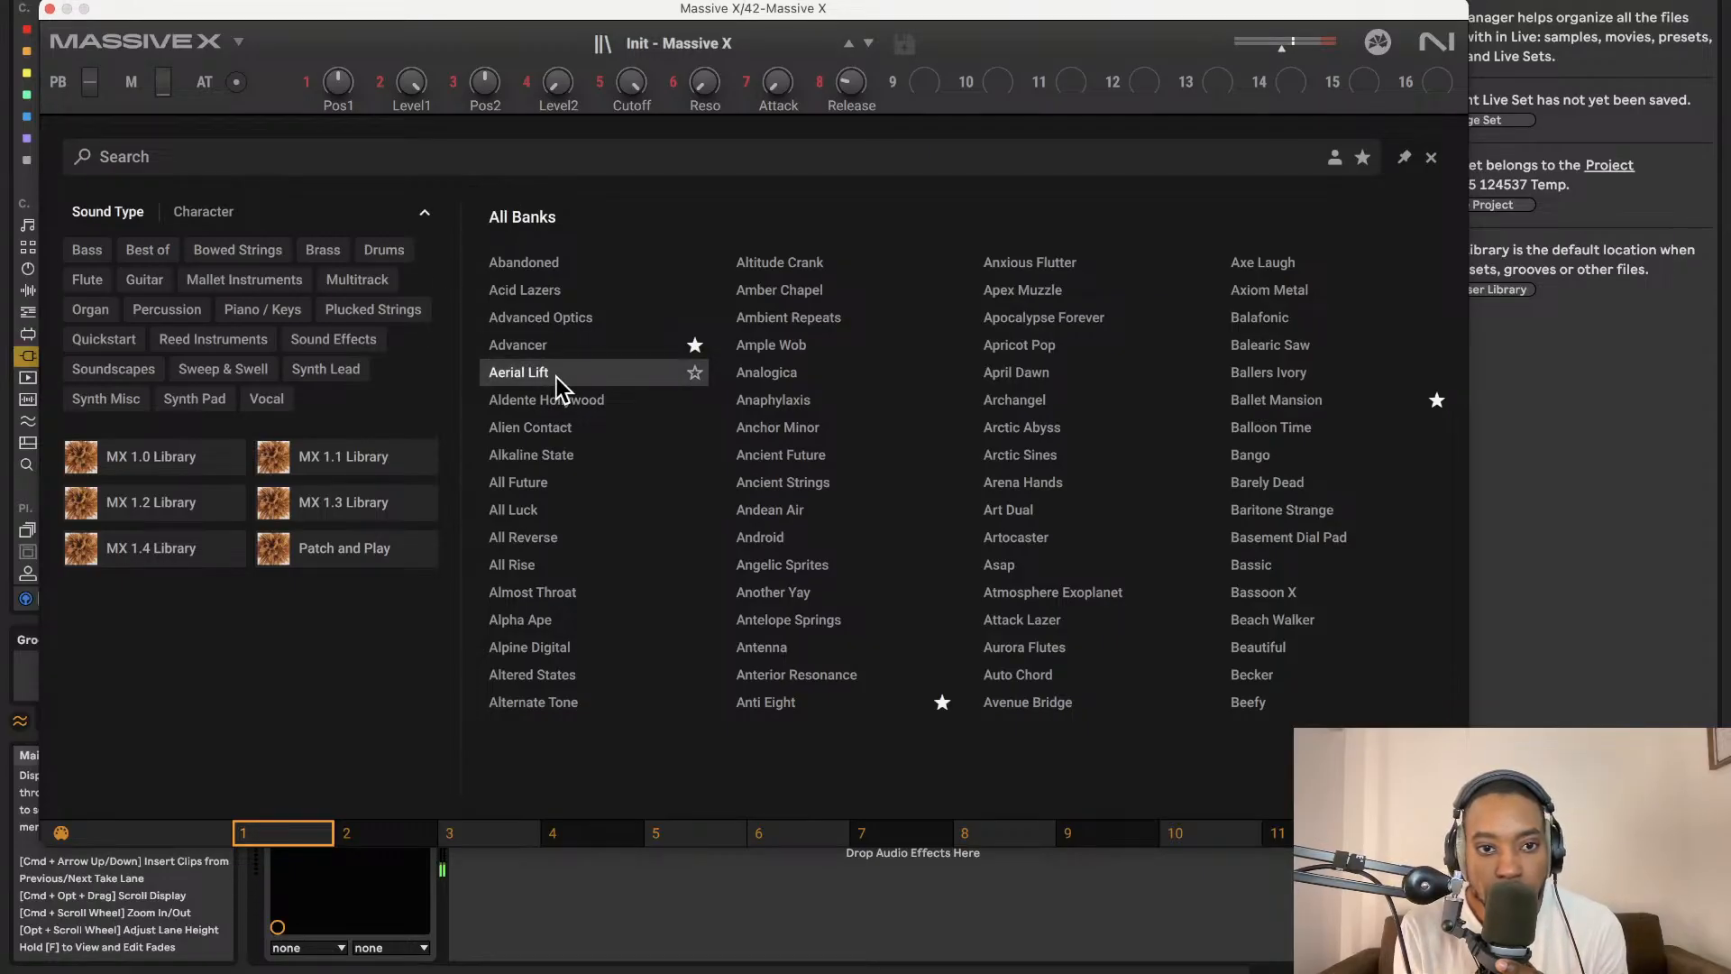
{"action": "double_click", "coordinate": [543, 483]}
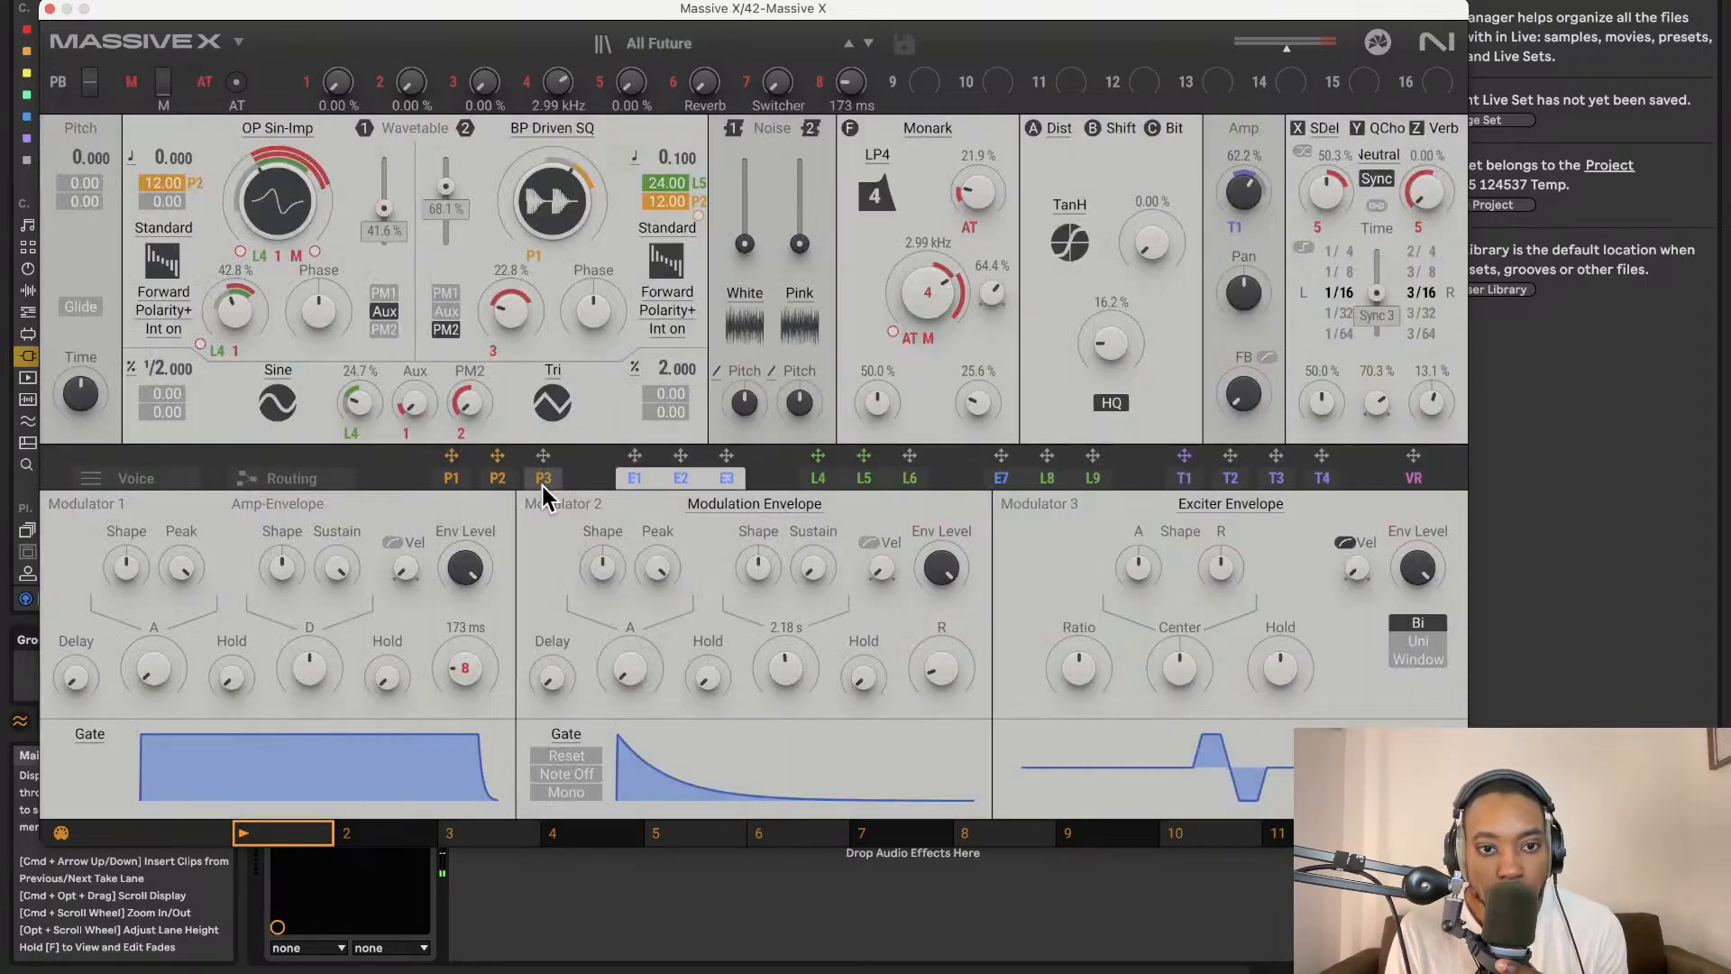
{"action": "left_click", "coordinate": [543, 485]}
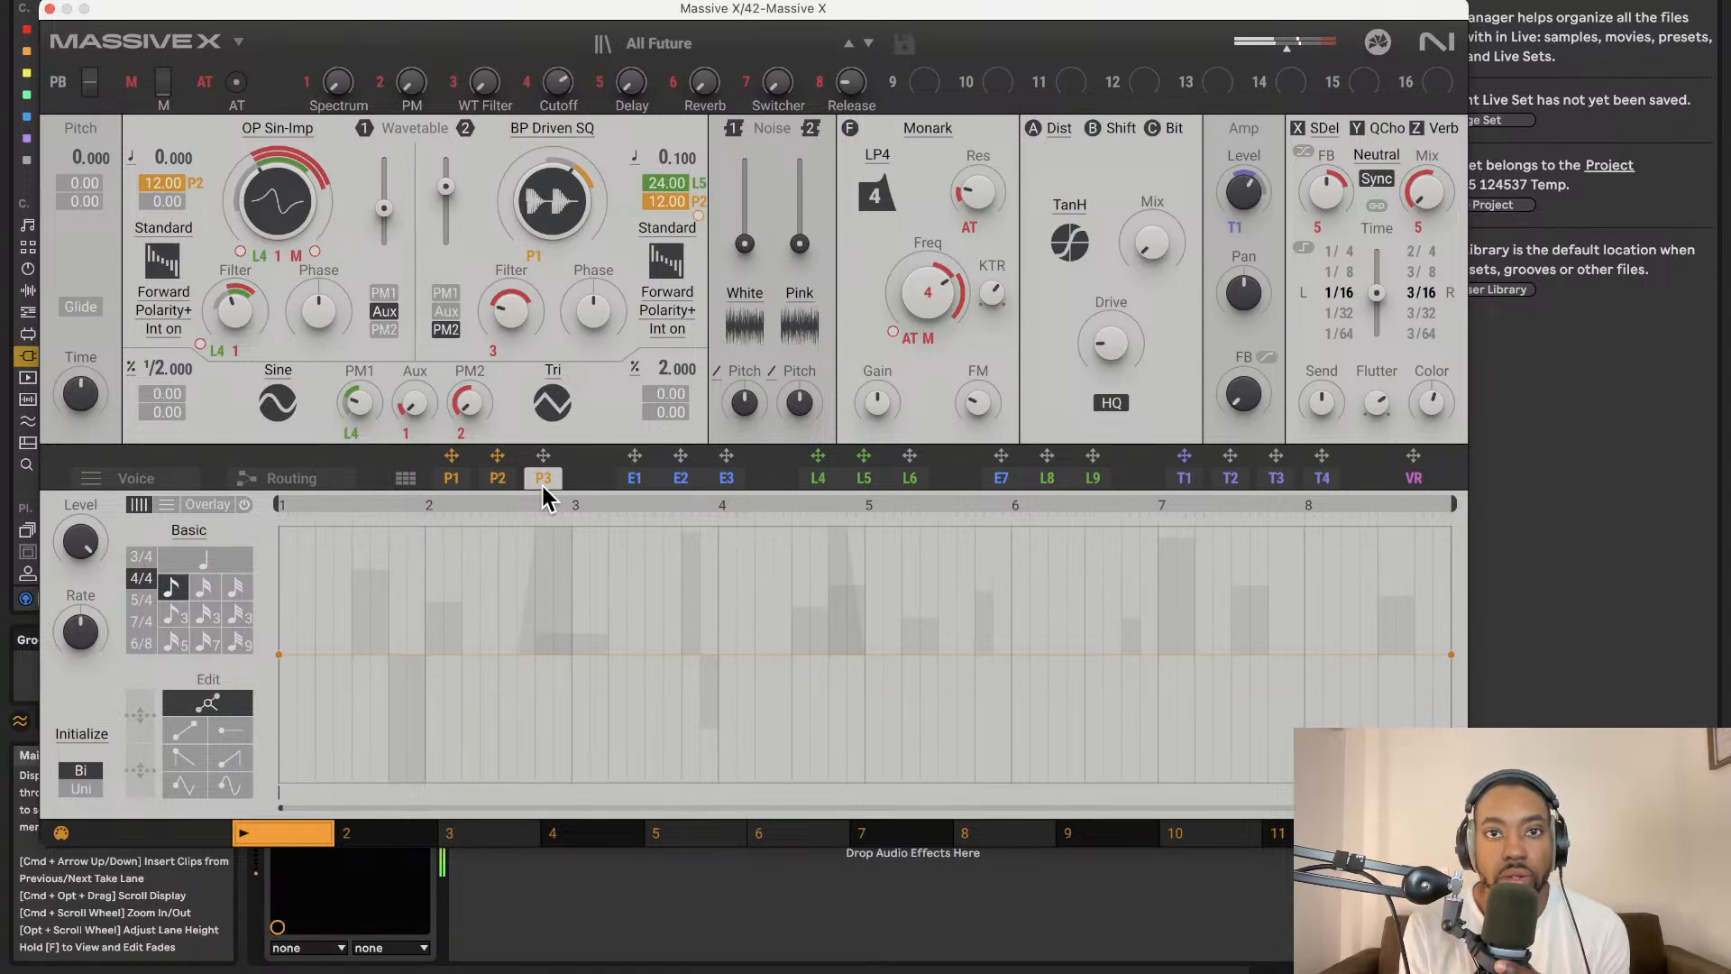
{"action": "left_click", "coordinate": [48, 10]}
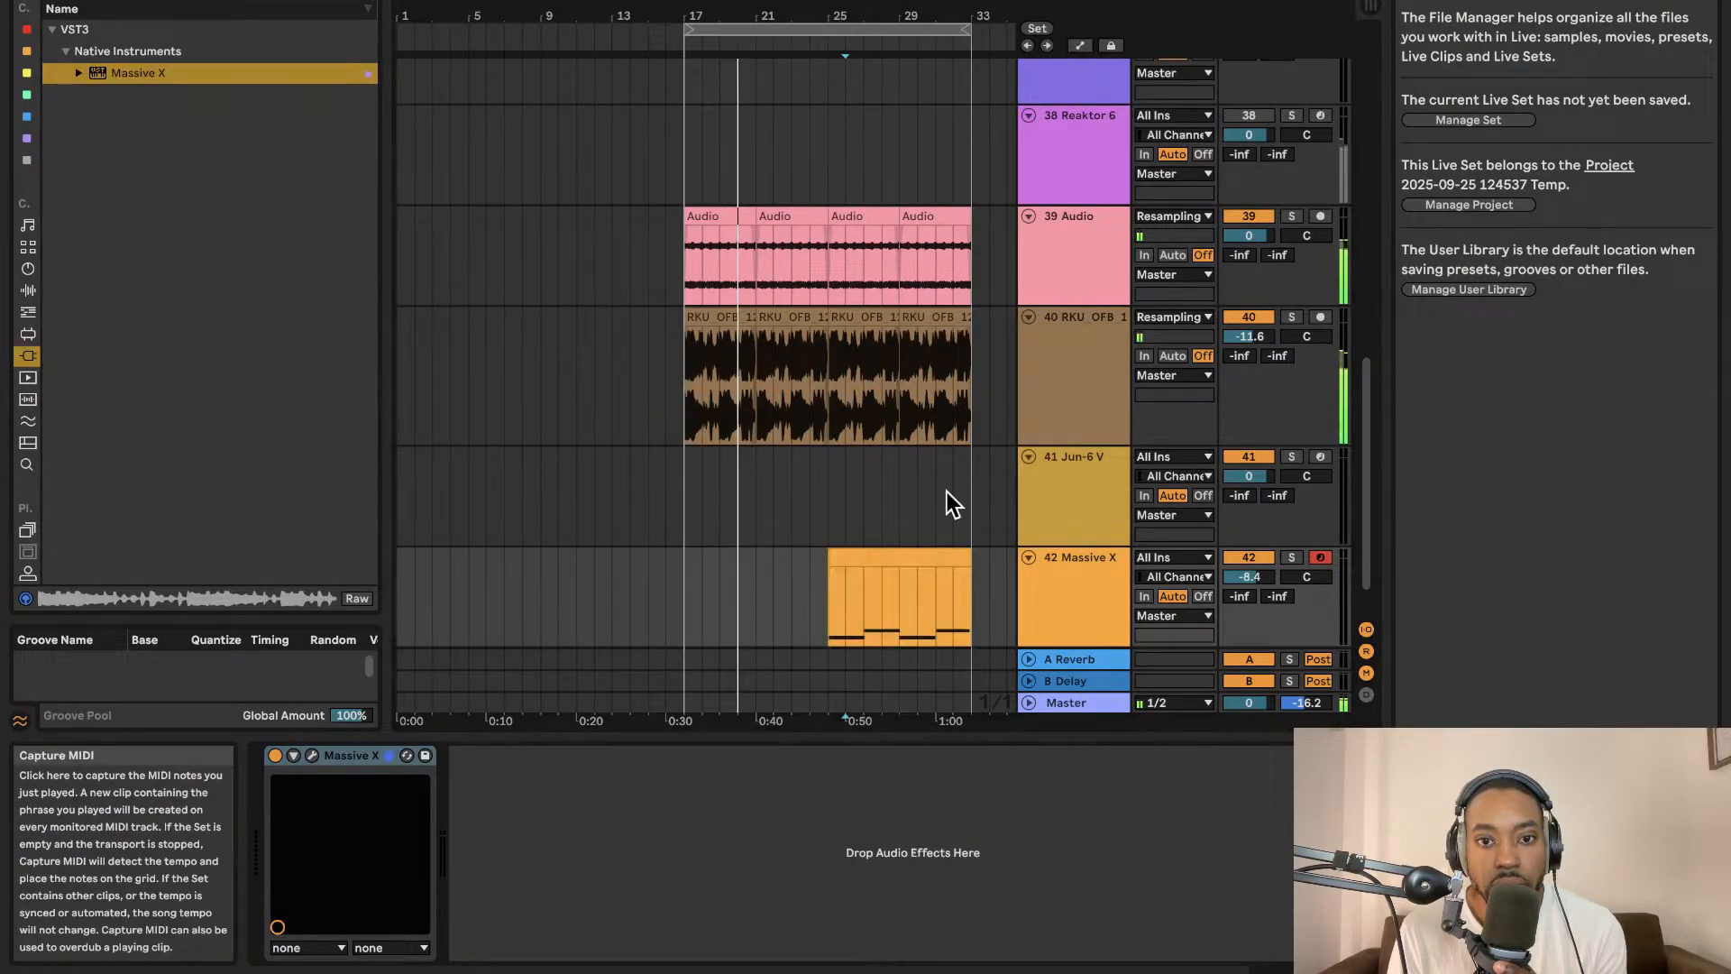
Deactivate the last two resampled audio clips where the Massive X clip plays.
{"action": "left_click", "coordinate": [837, 553]}
{"action": "scroll", "coordinate": [837, 552], "scroll_direction": "right", "scroll_amount": 5}
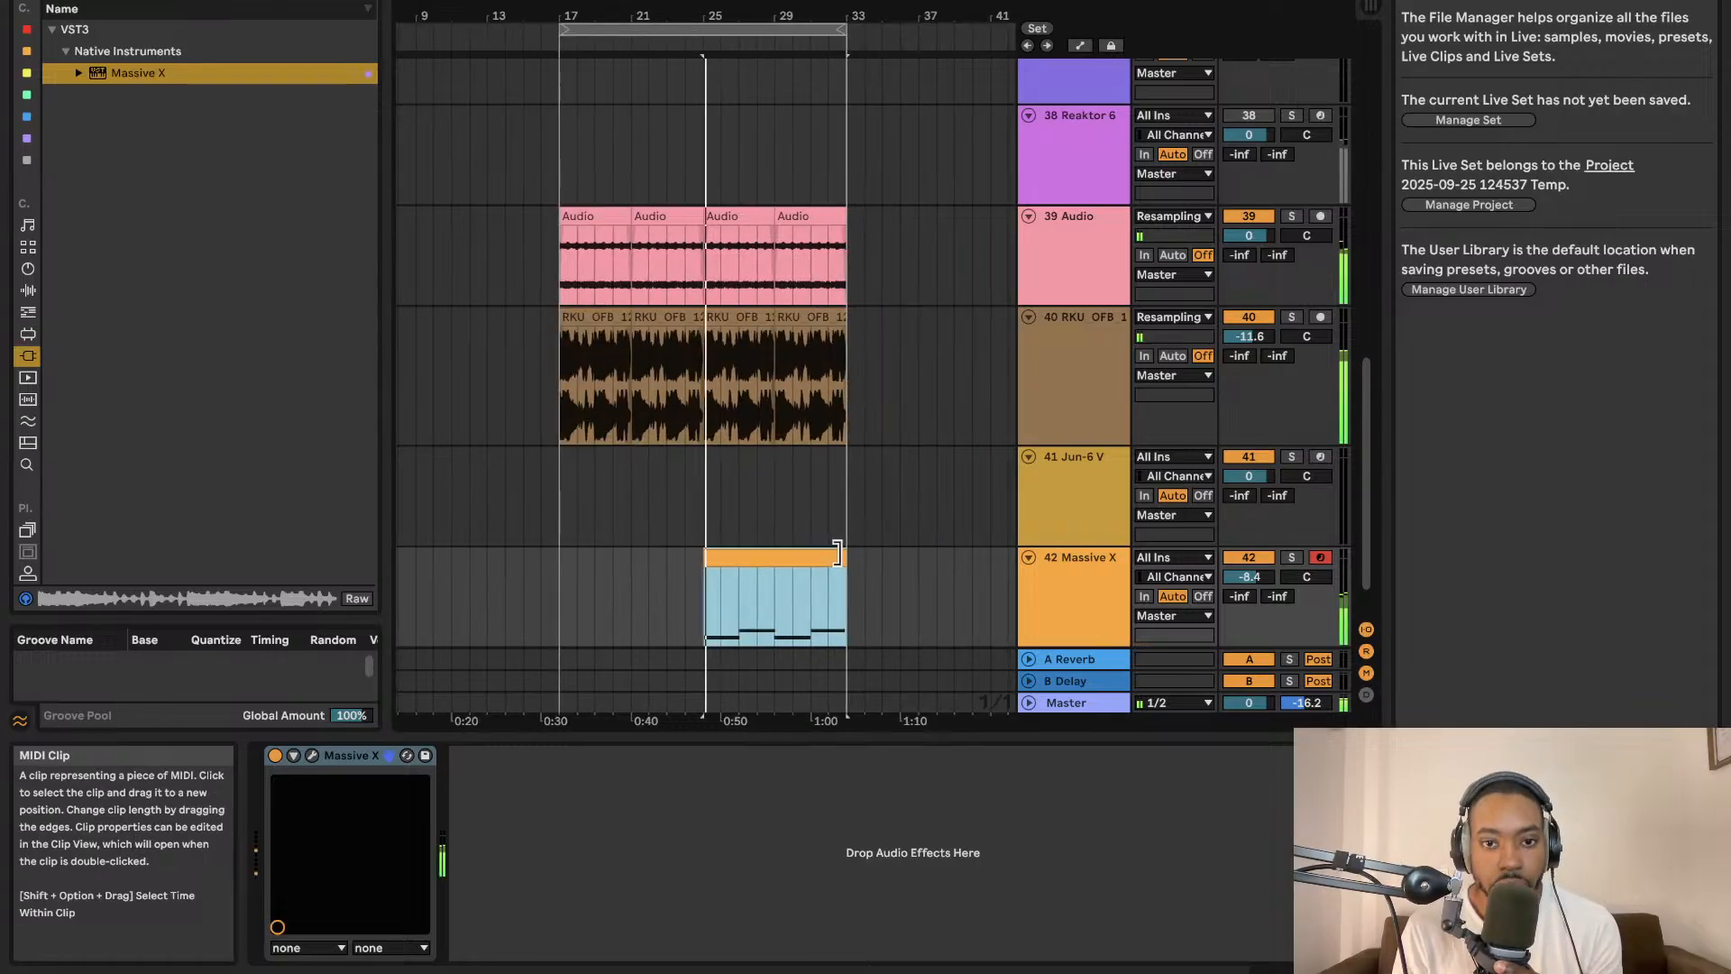
{"action": "left_click", "coordinate": [719, 224]}
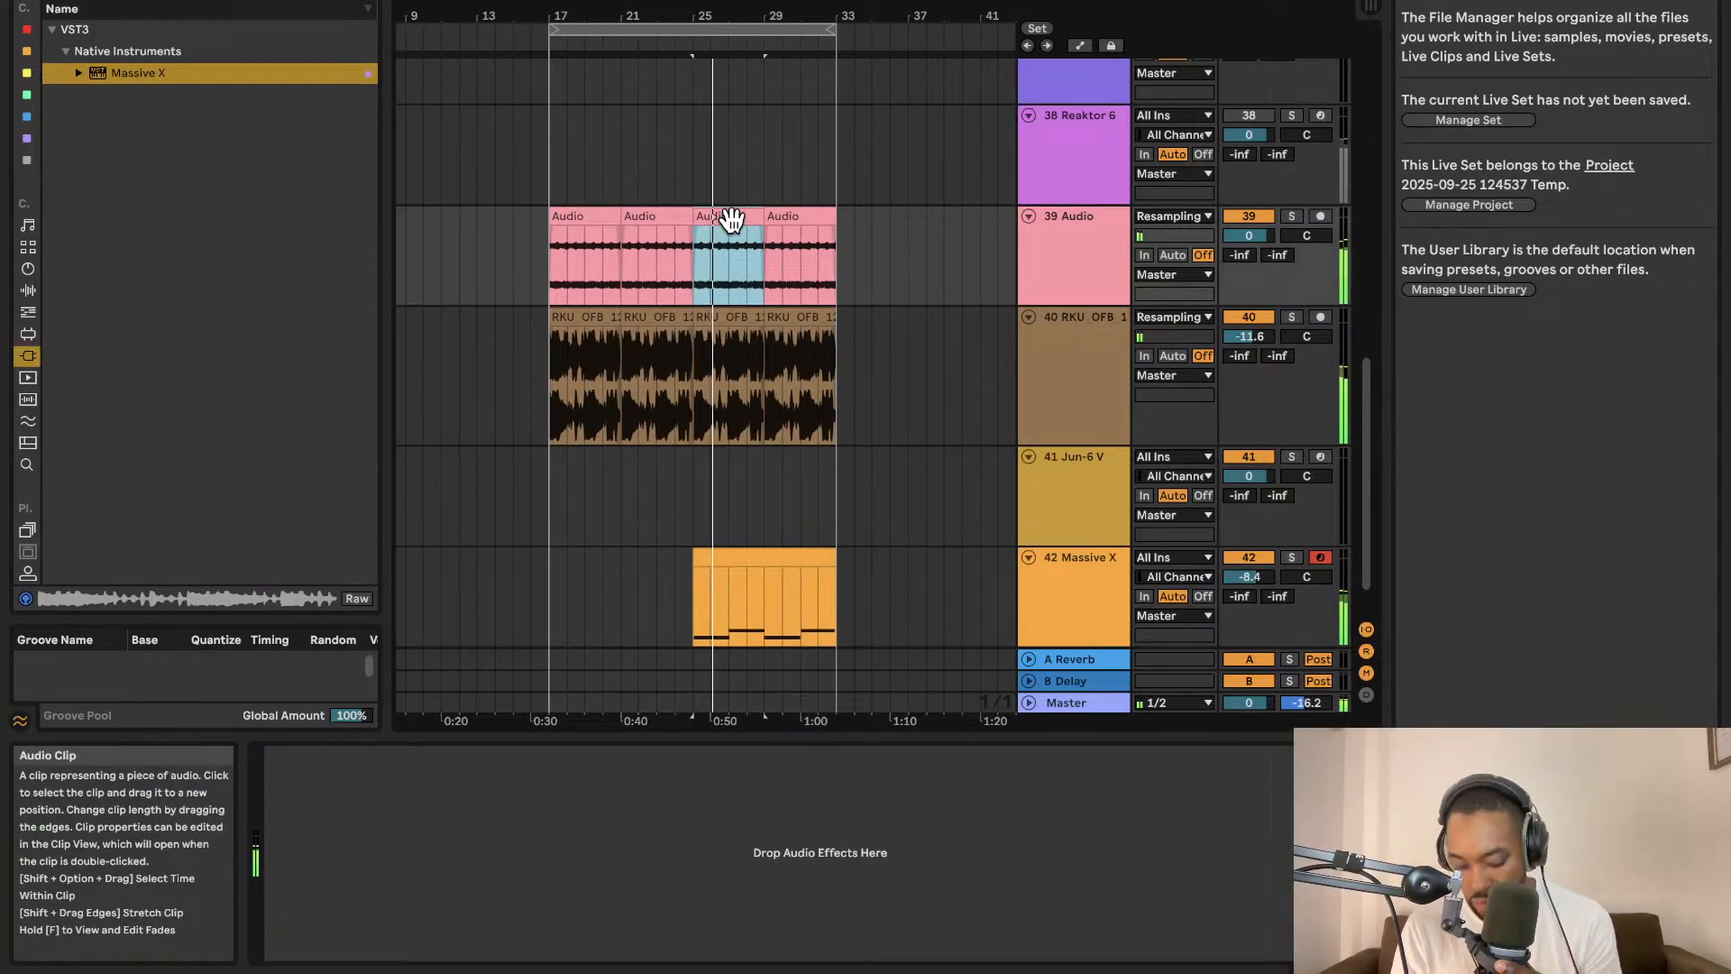
{"action": "key", "text": "0"}
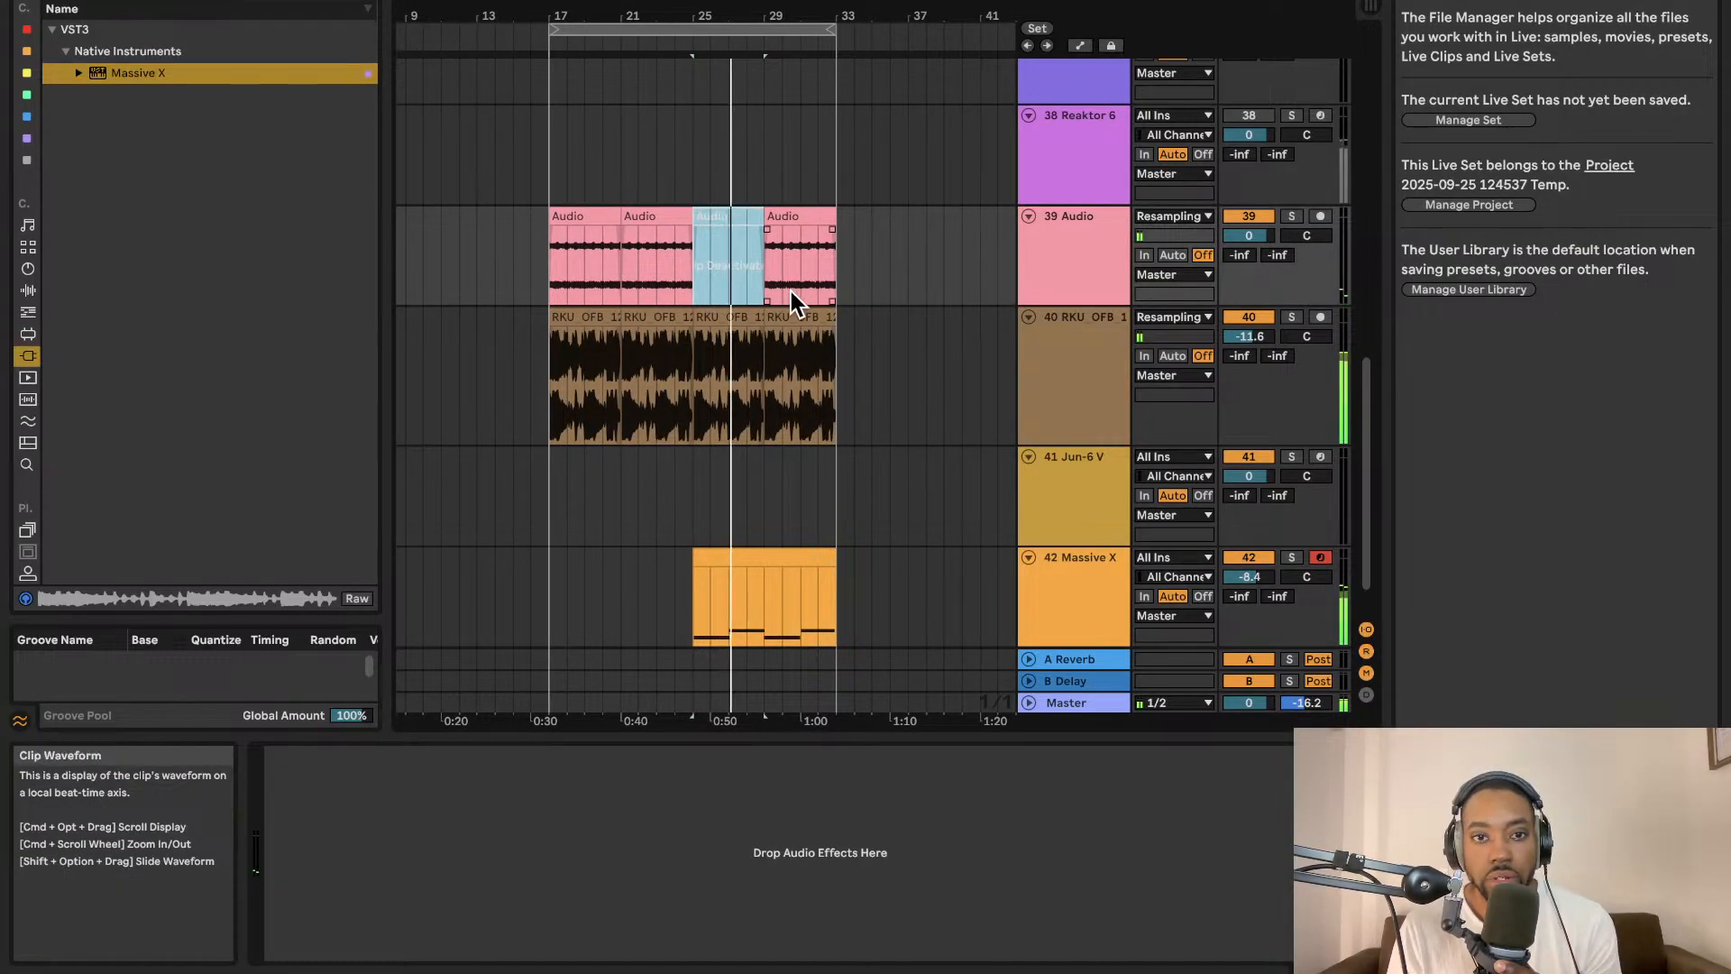
{"action": "left_click", "coordinate": [787, 219]}
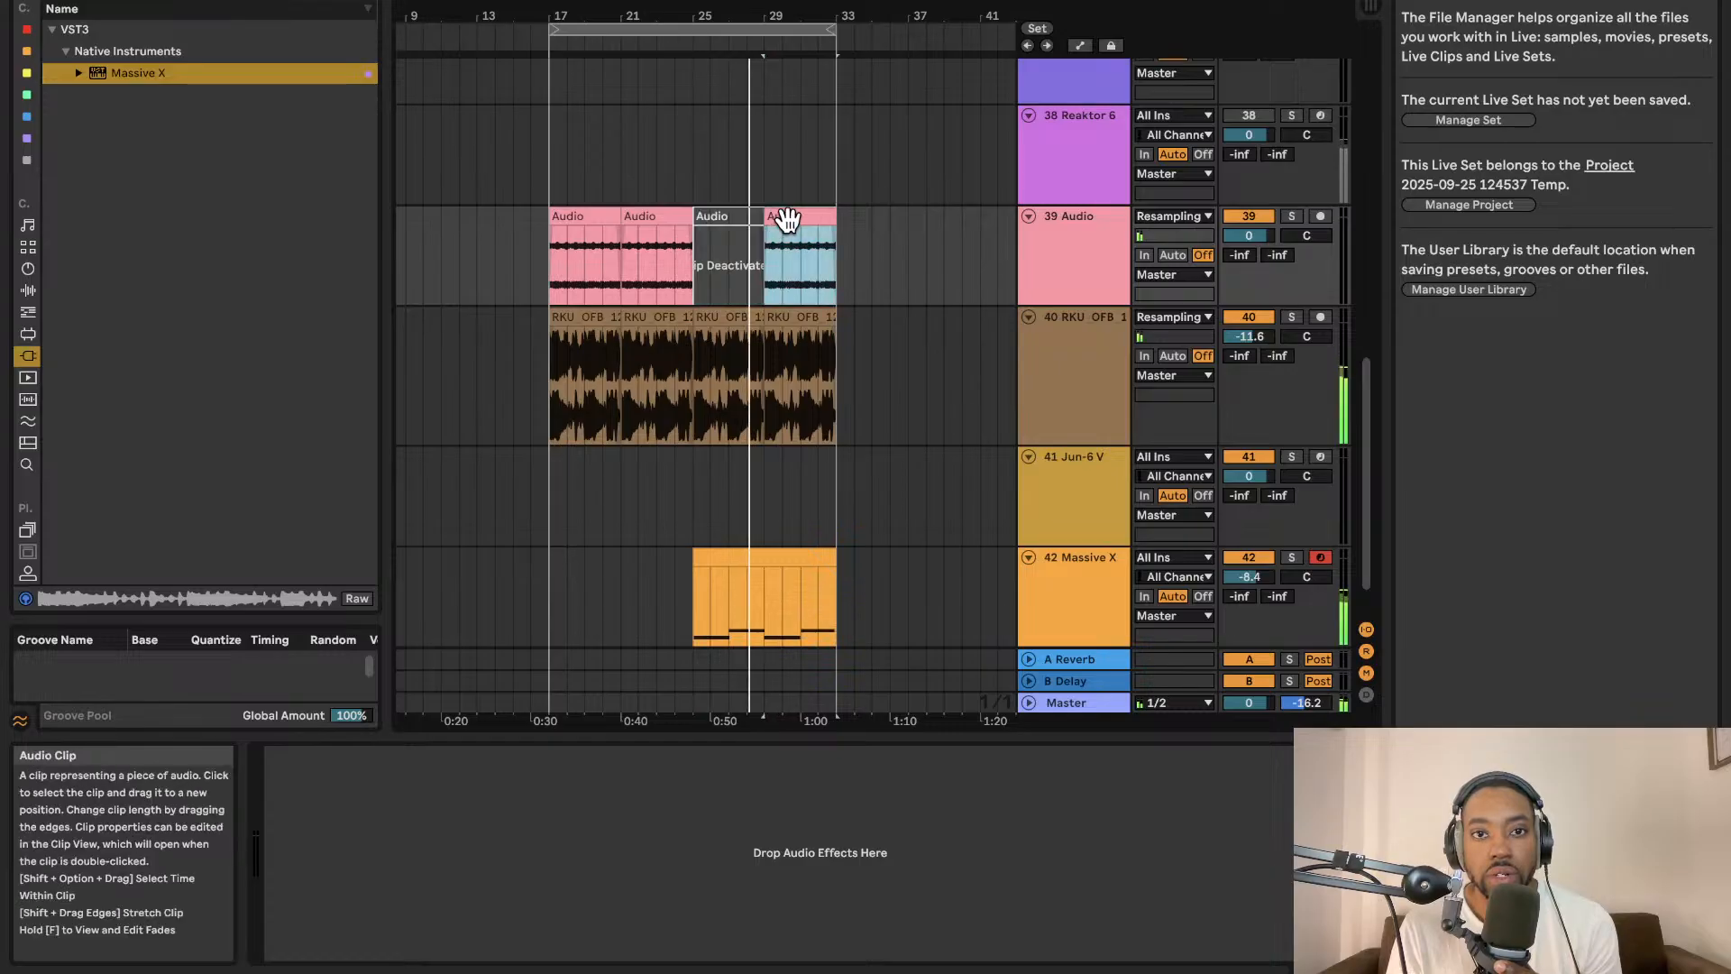
{"action": "key", "text": "0"}
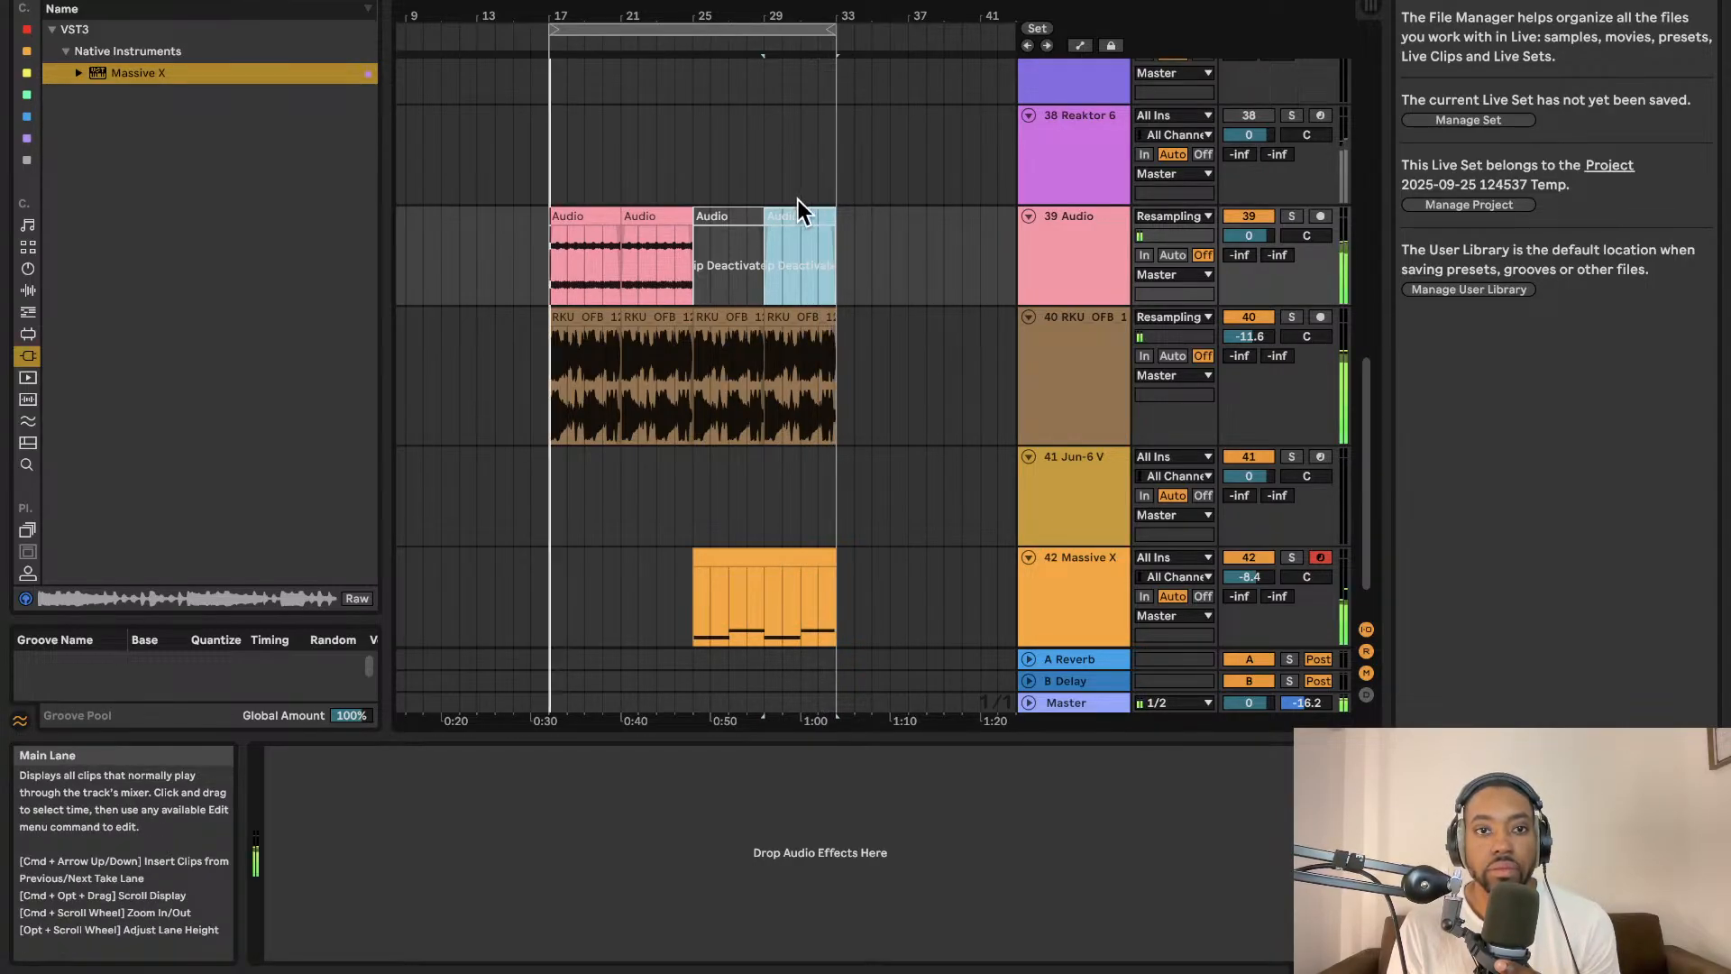
Duplicate the looped section of all tracks once more.
{"action": "left_click", "coordinate": [686, 30]}
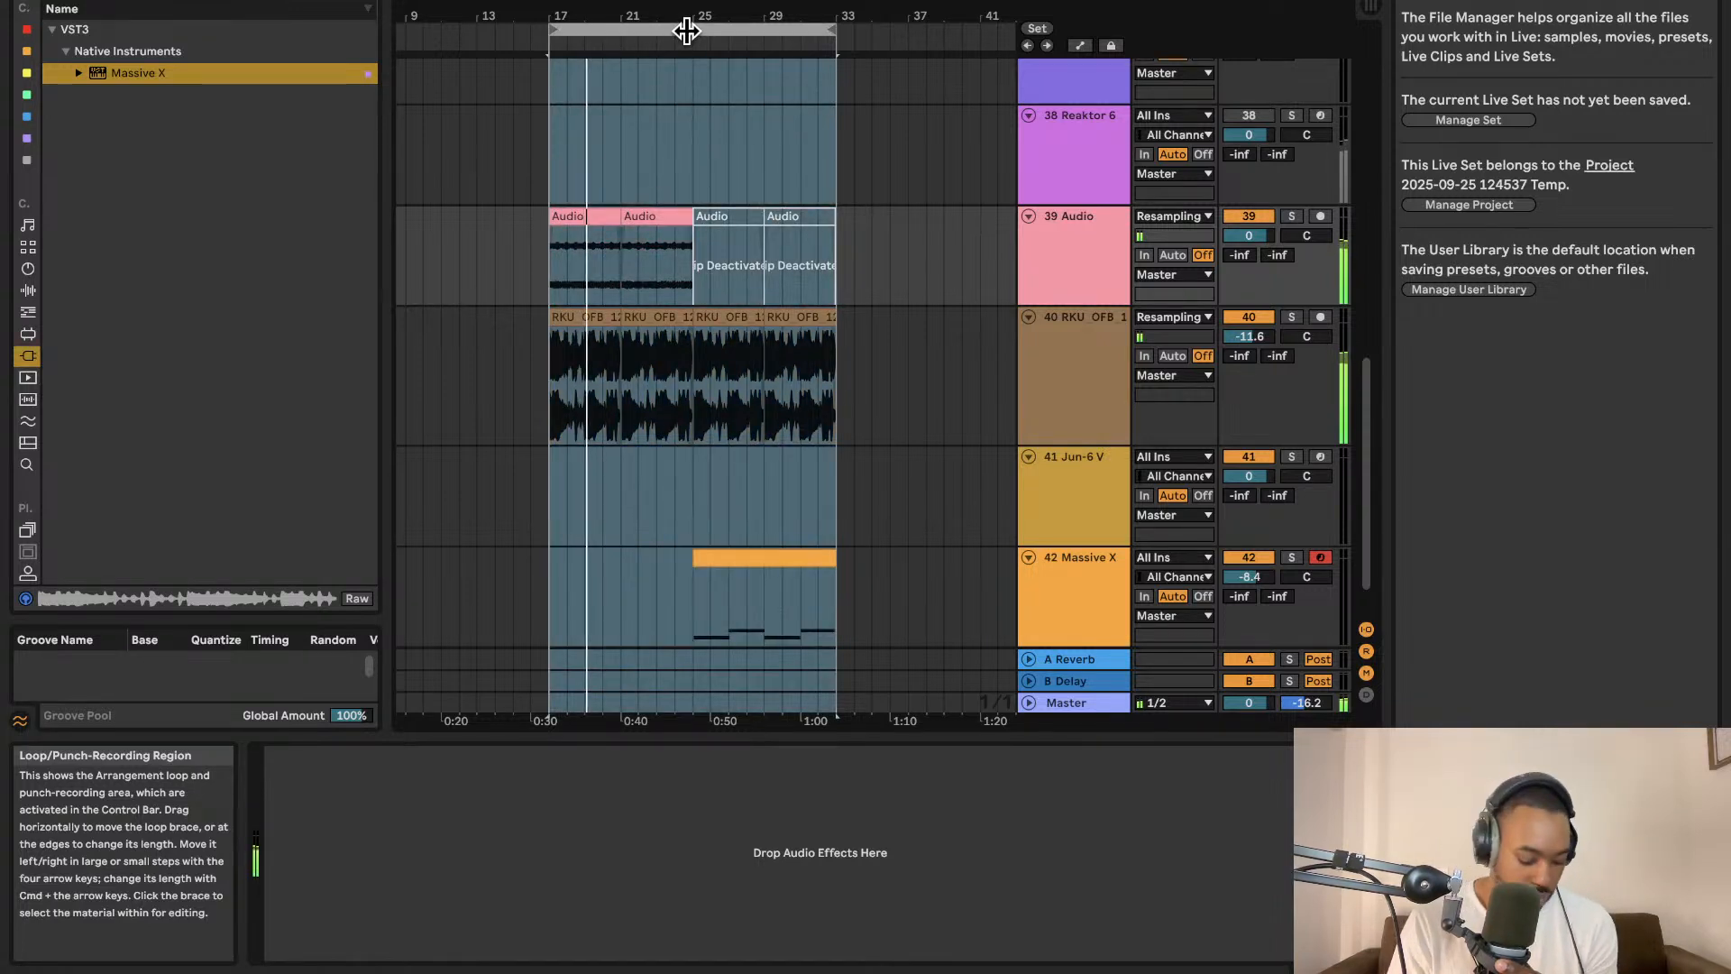
{"action": "key", "text": "super+d"}
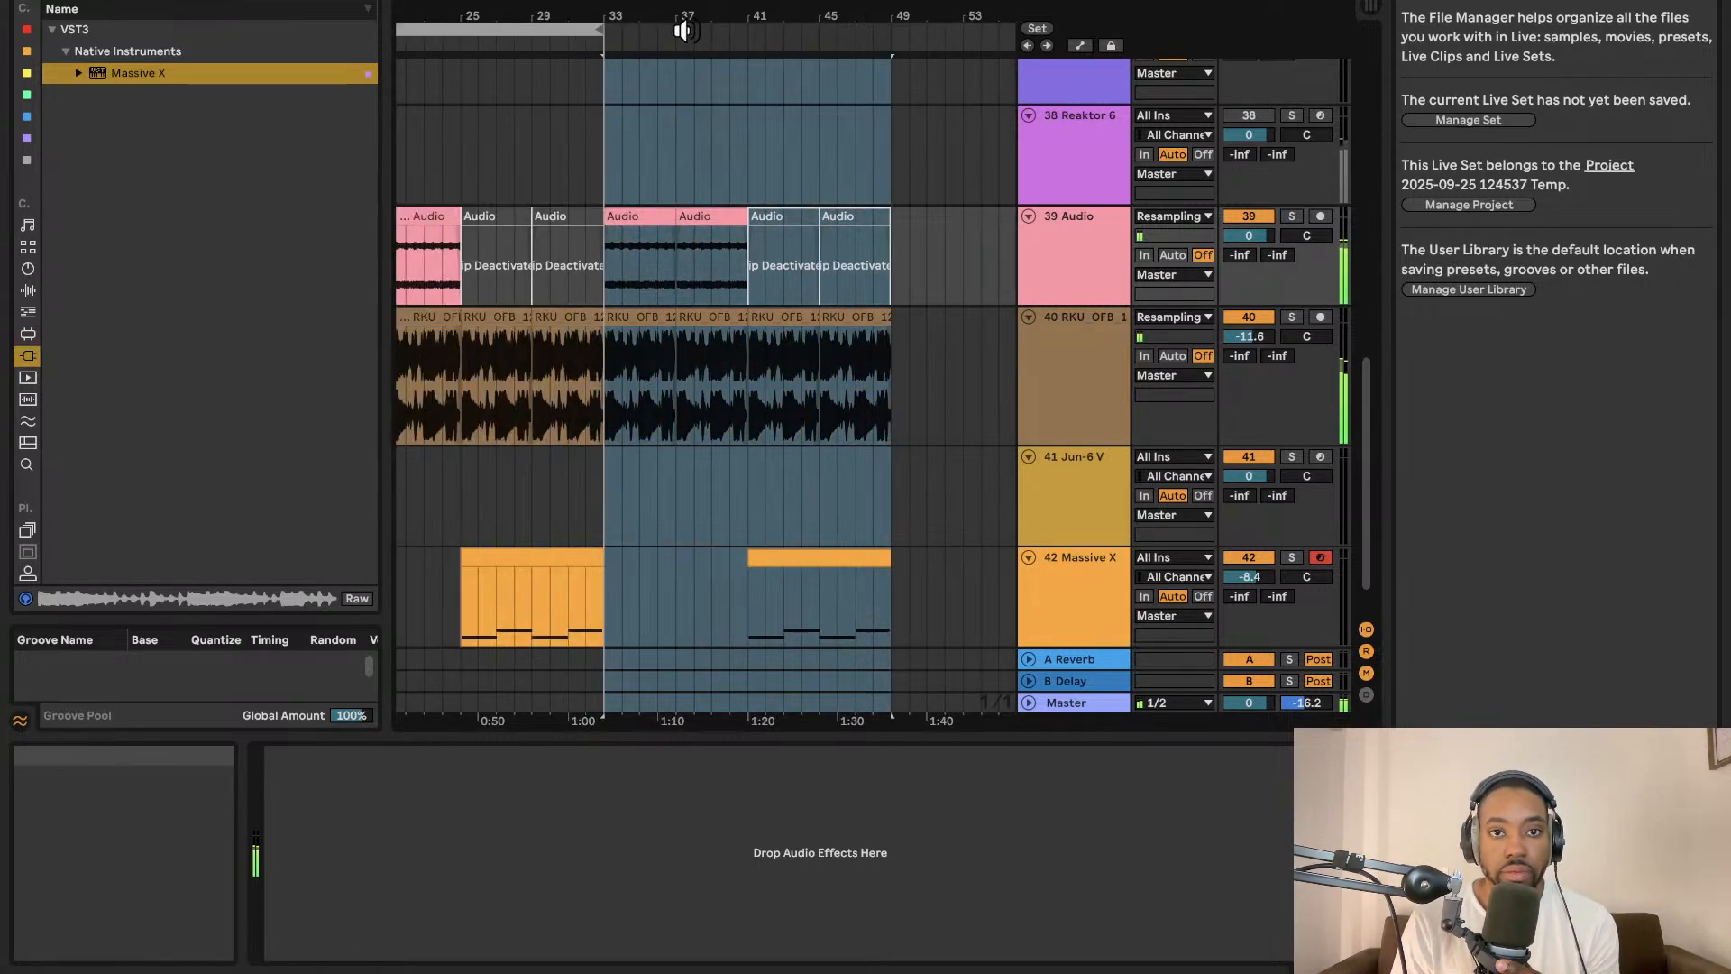
Add a locator at bar 33 of the arrangement.
{"action": "right_click", "coordinate": [606, 50]}
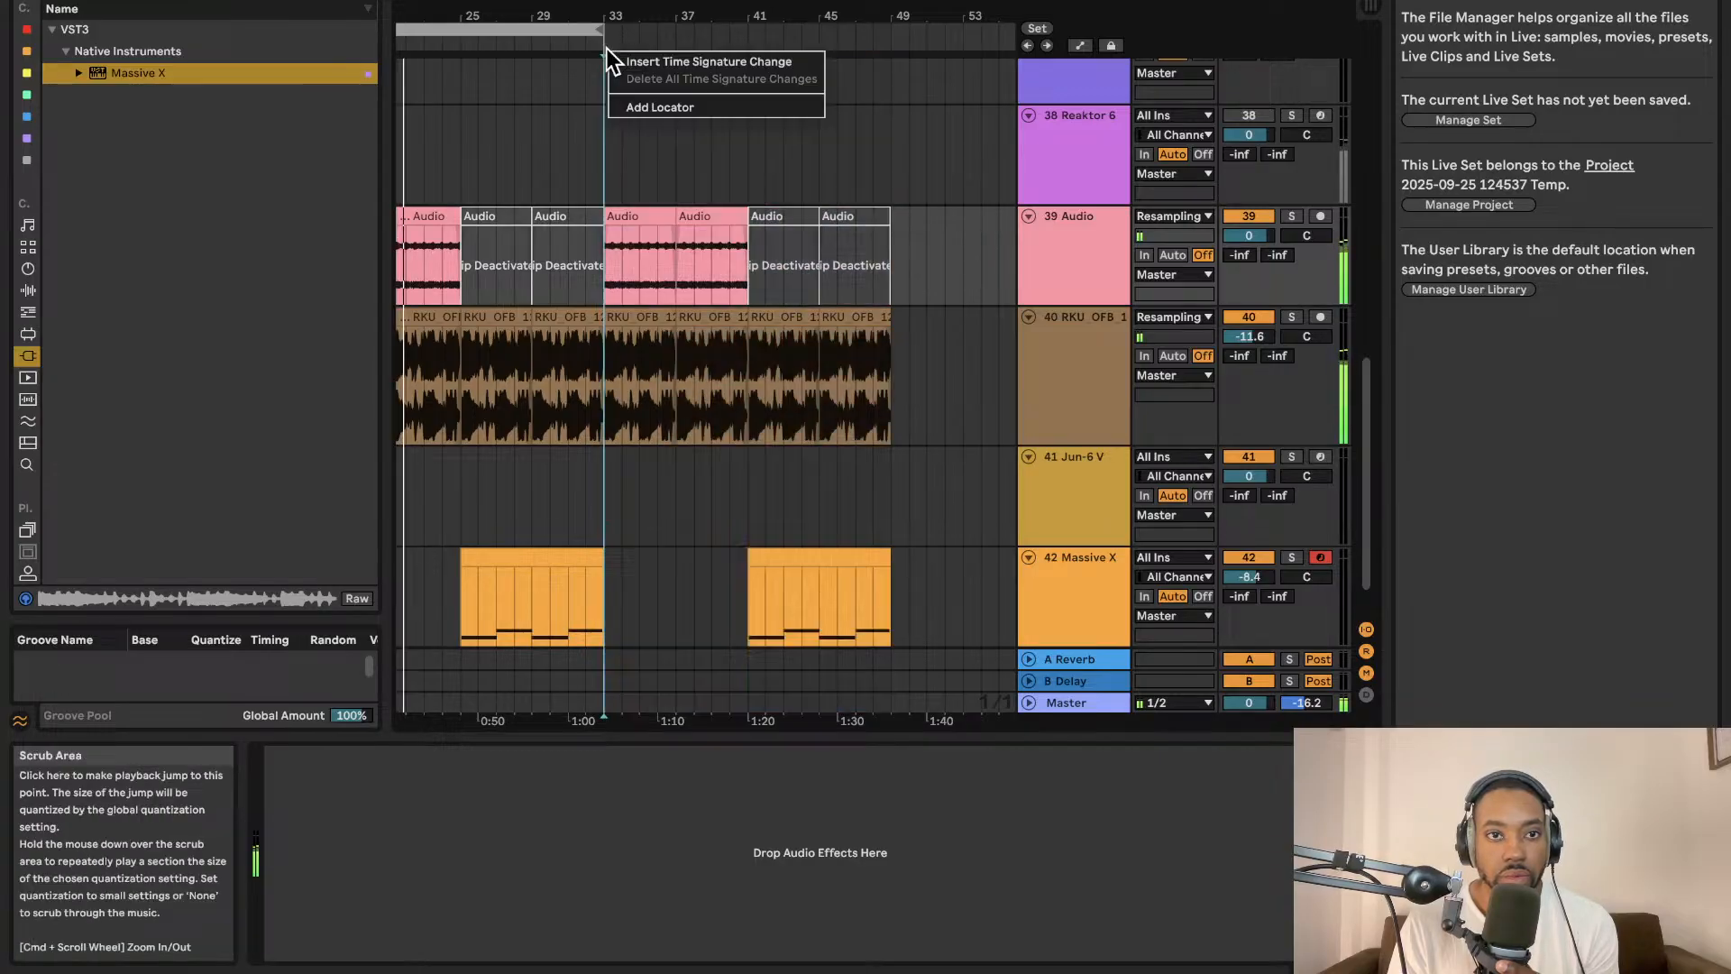
{"action": "left_click", "coordinate": [633, 108]}
{"action": "scroll", "coordinate": [634, 107], "scroll_direction": "left", "scroll_amount": 4}
{"action": "scroll", "coordinate": [634, 108], "scroll_direction": "left", "scroll_amount": 2}
{"action": "left_click", "coordinate": [617, 115]}
{"action": "scroll", "coordinate": [645, 108], "scroll_direction": "right", "scroll_amount": 5}
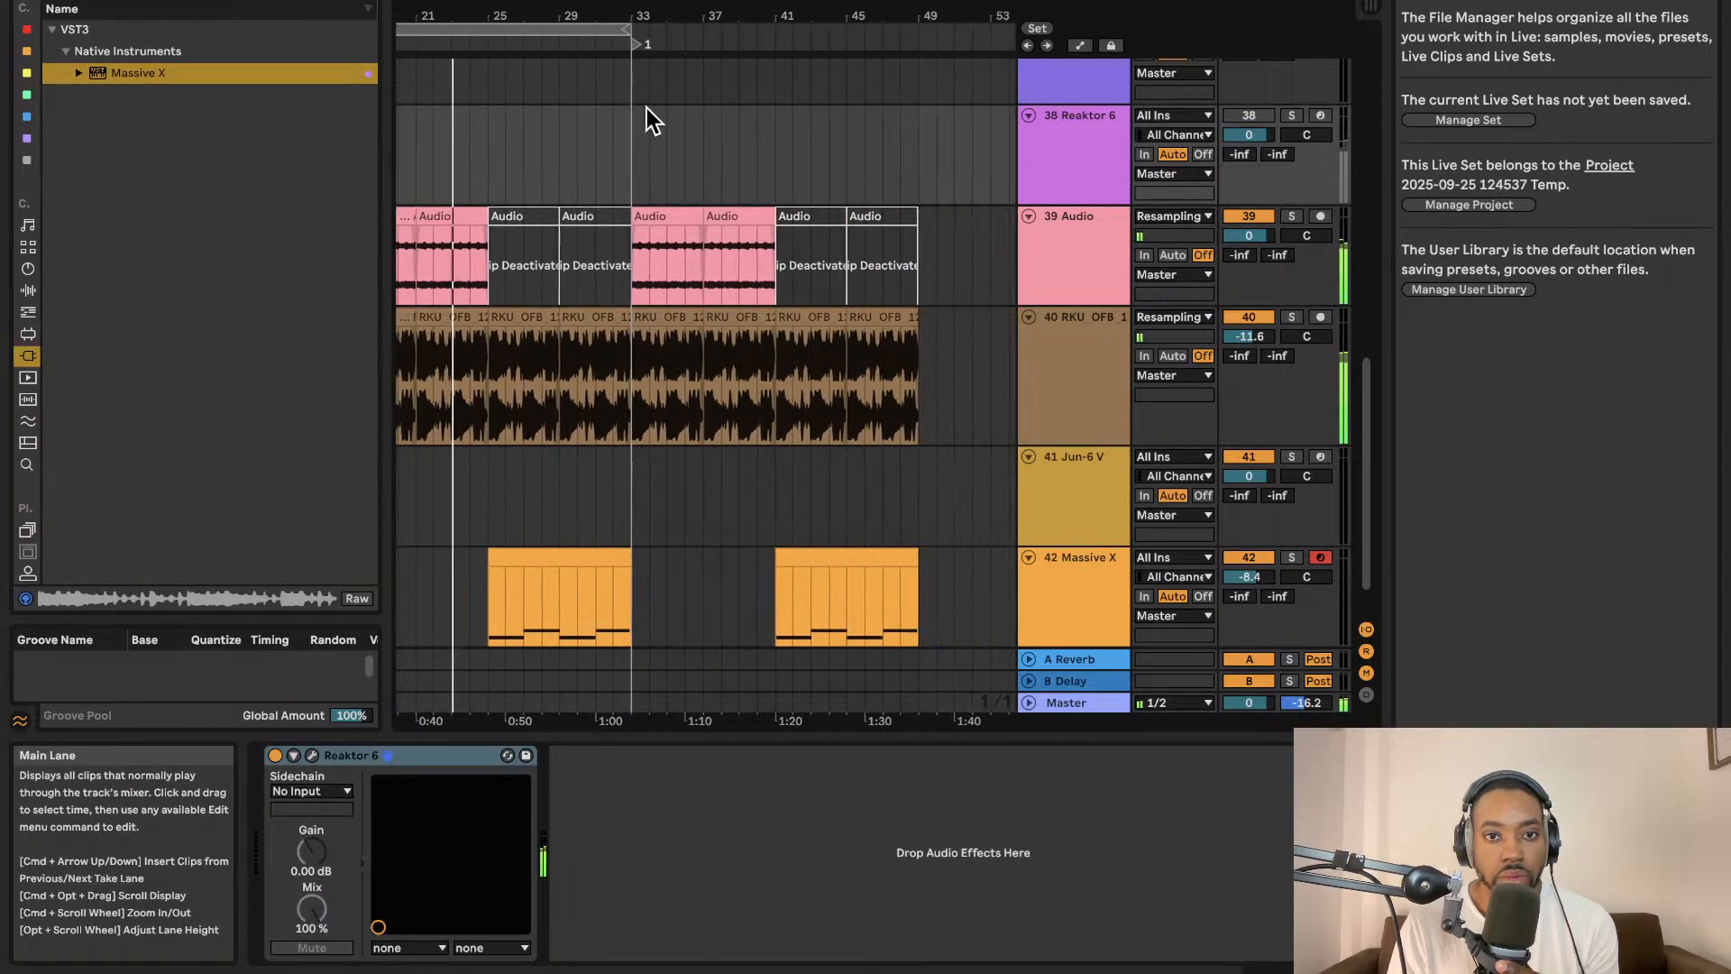
Extend the loop selection in the ruler so it ends at bar 49.
{"action": "scroll", "coordinate": [656, 95], "scroll_direction": "left", "scroll_amount": 4}
{"action": "scroll", "coordinate": [656, 95], "scroll_direction": "right", "scroll_amount": 3}
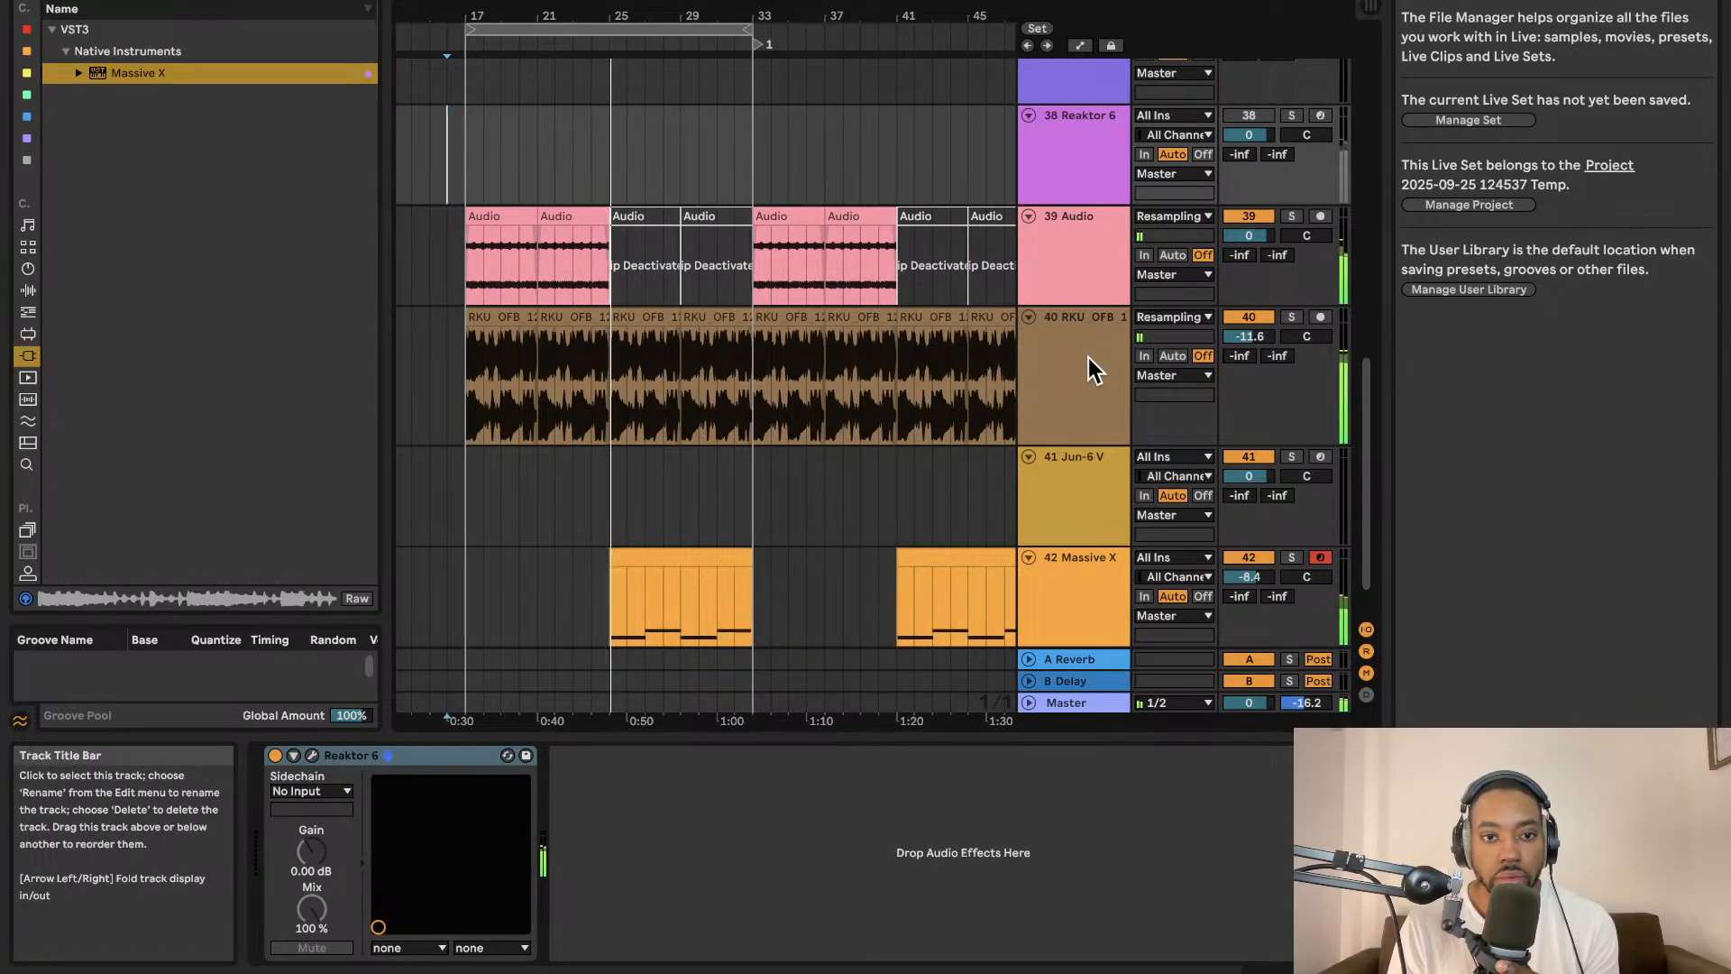
{"action": "scroll", "coordinate": [1037, 408], "scroll_direction": "down", "scroll_amount": 2}
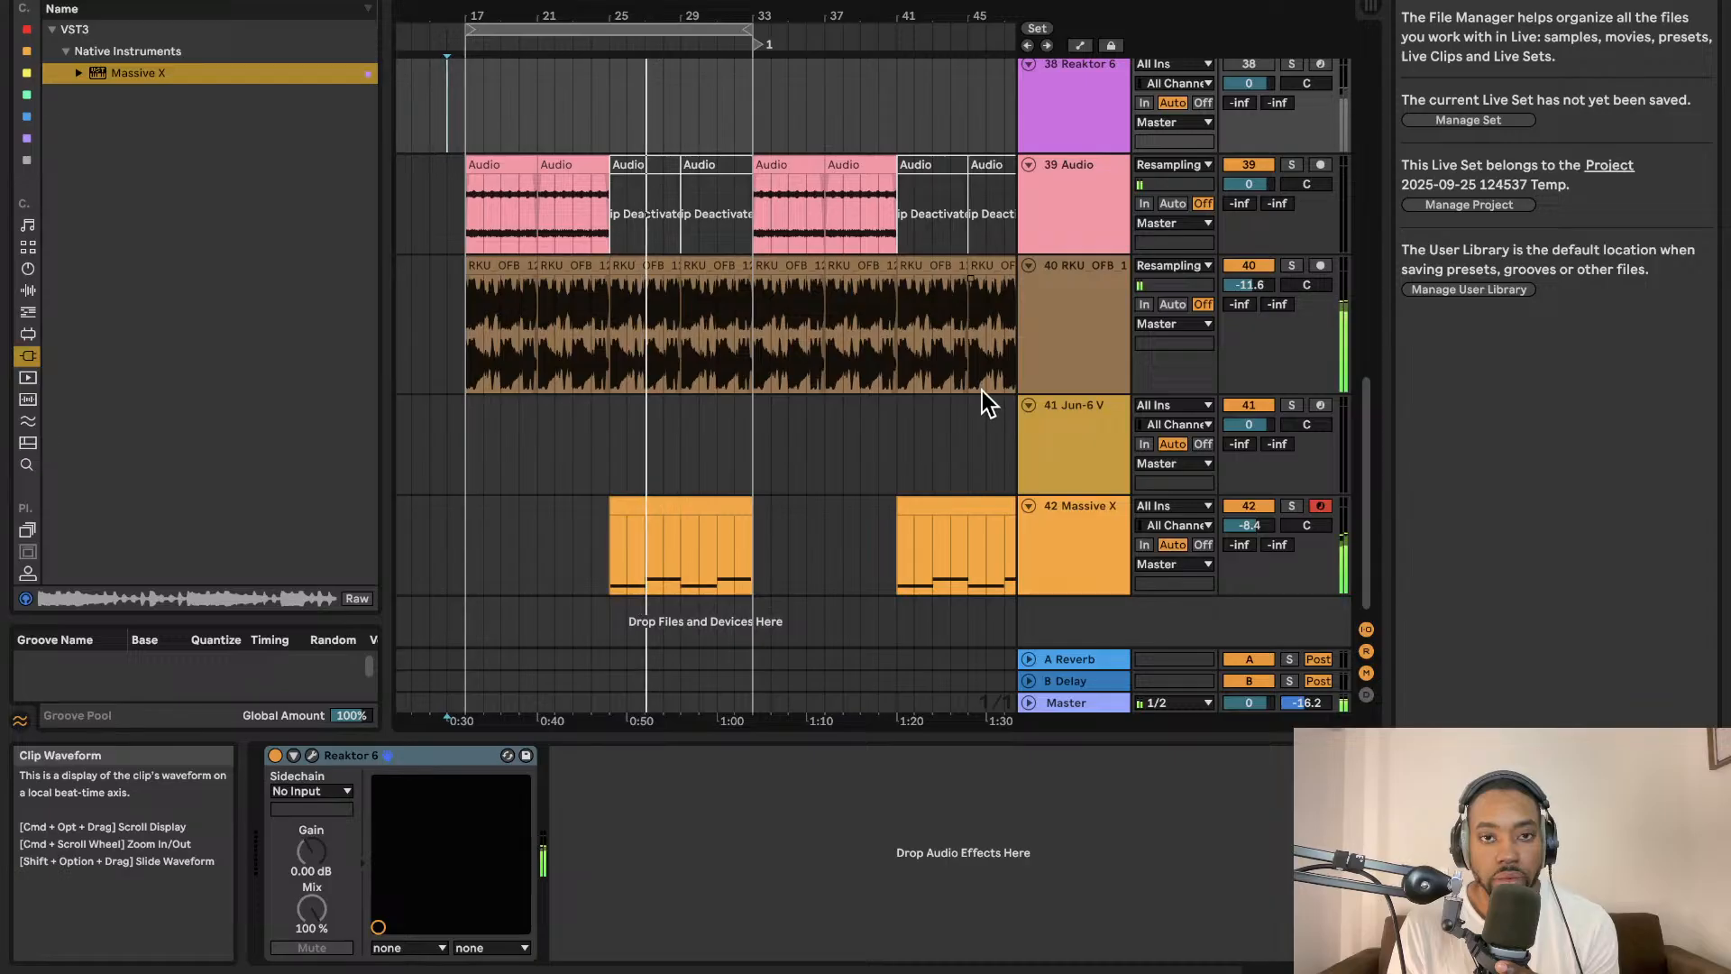
{"action": "scroll", "coordinate": [730, 41], "scroll_direction": "right", "scroll_amount": 1}
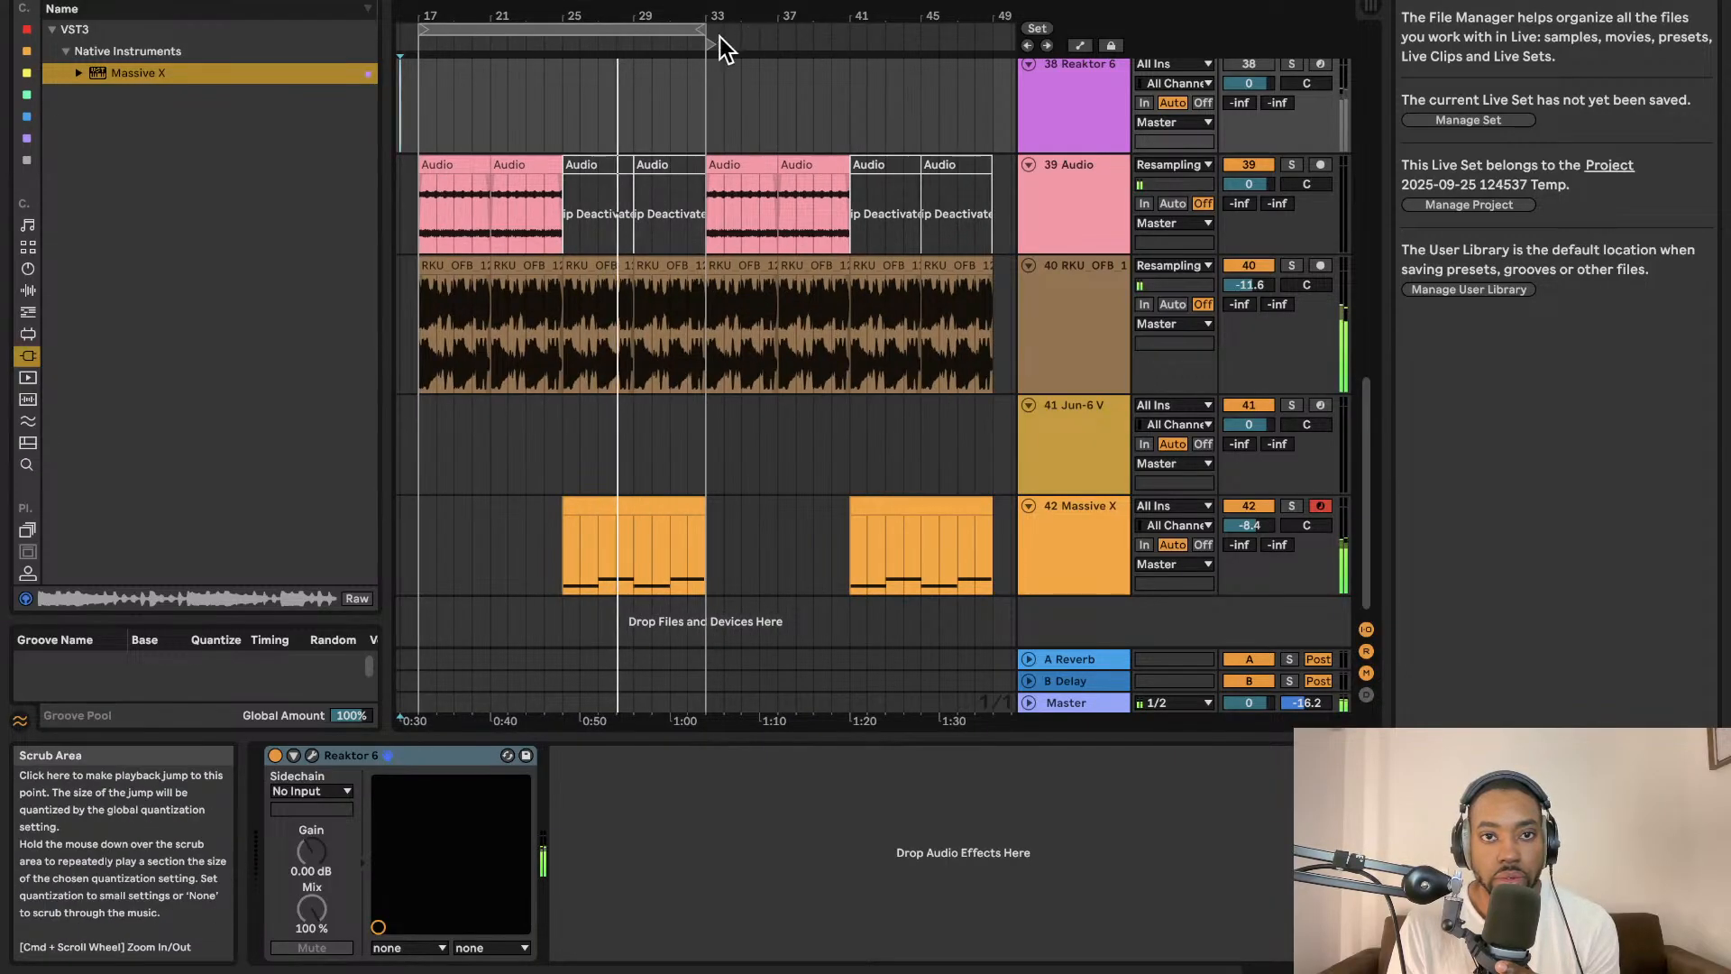
{"action": "left_click_drag", "start_coordinate": [697, 29], "coordinate": [992, 27]}
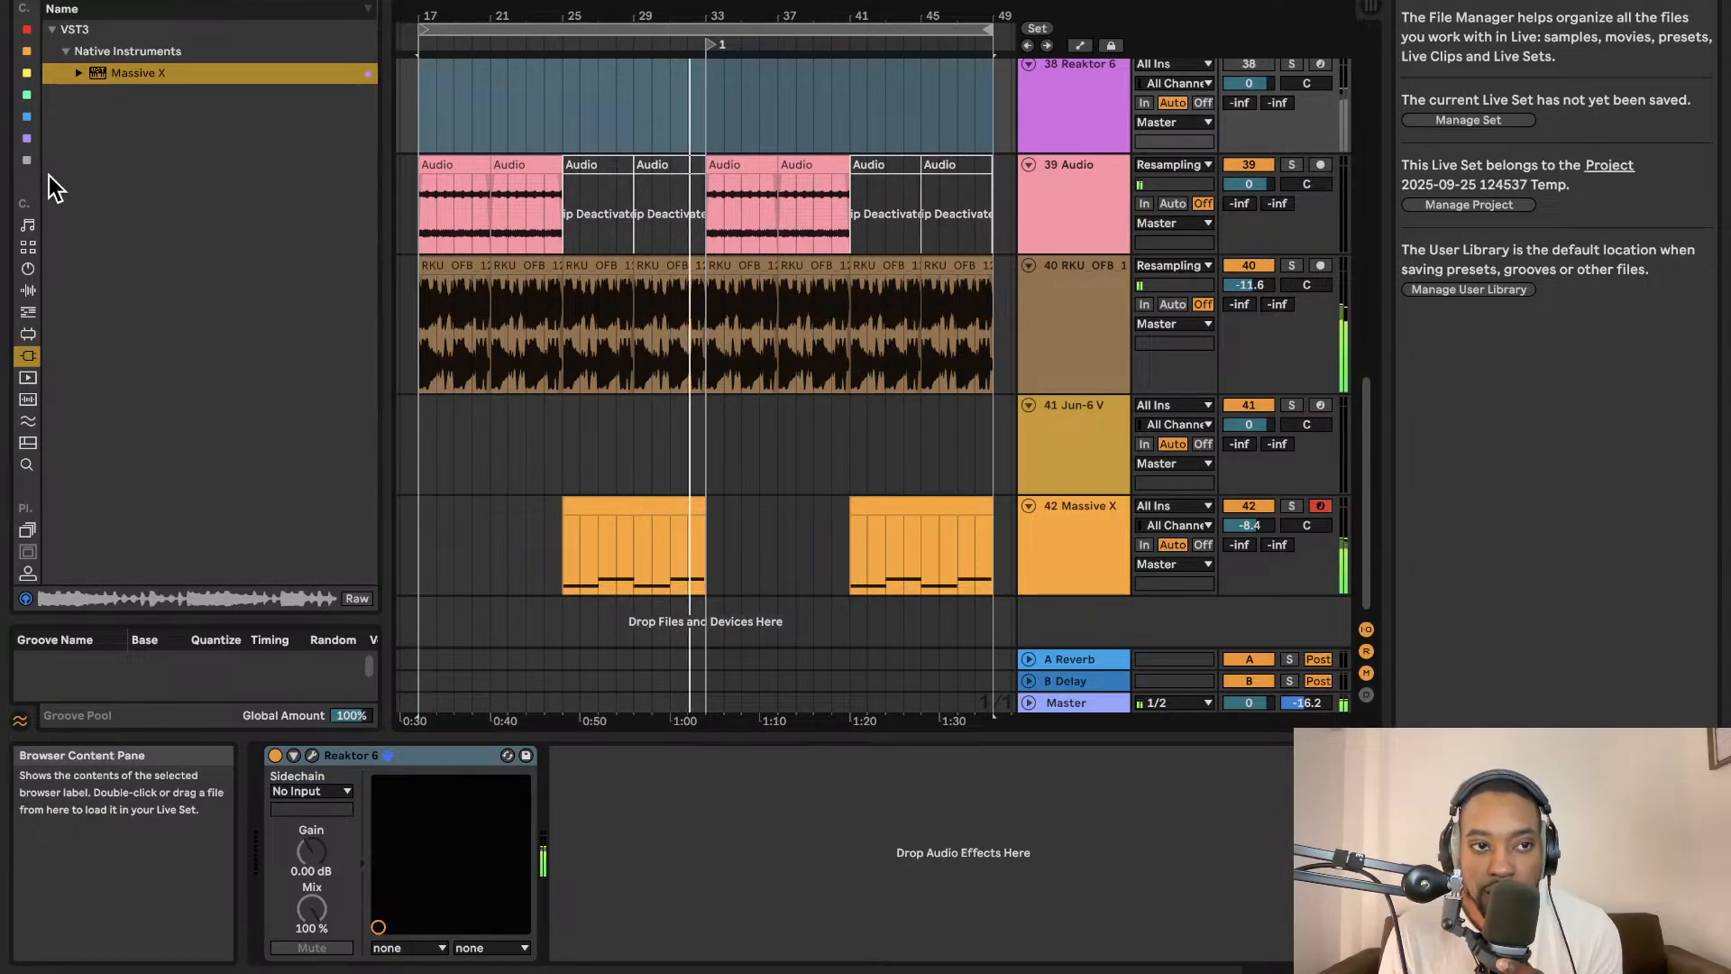
Load the Impulse Percussion 1.adg kit from the browser onto a new track.
{"action": "left_click", "coordinate": [27, 268]}
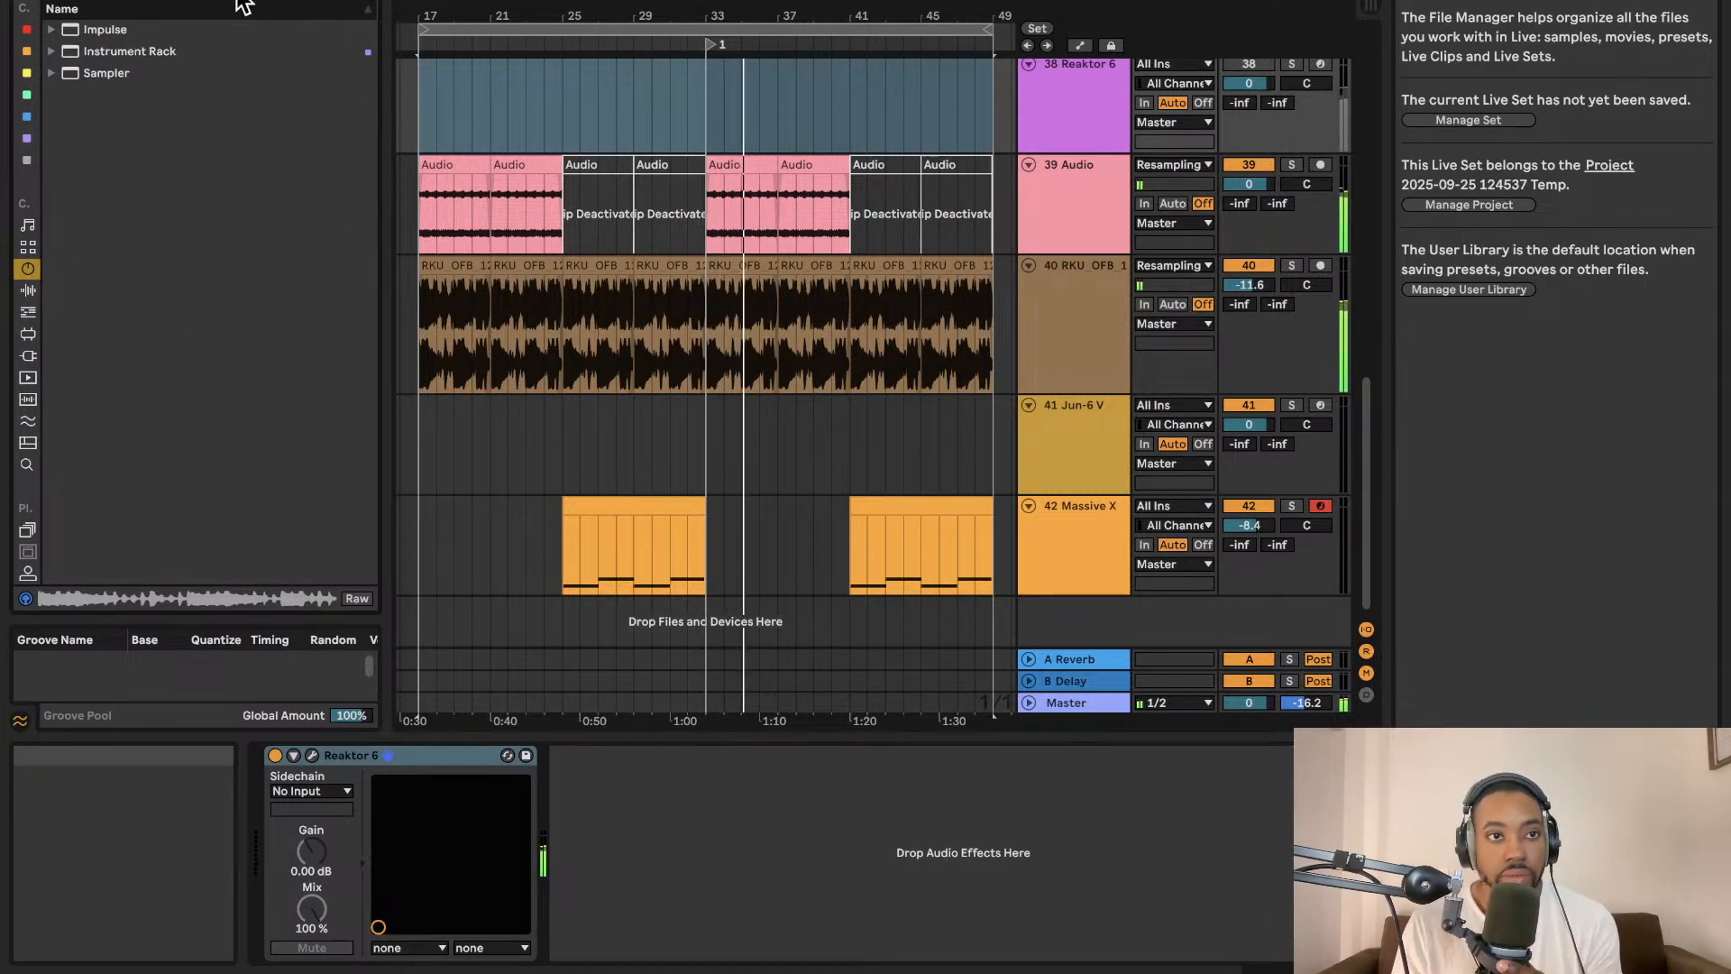
{"action": "left_click", "coordinate": [51, 30]}
{"action": "left_click", "coordinate": [91, 51]}
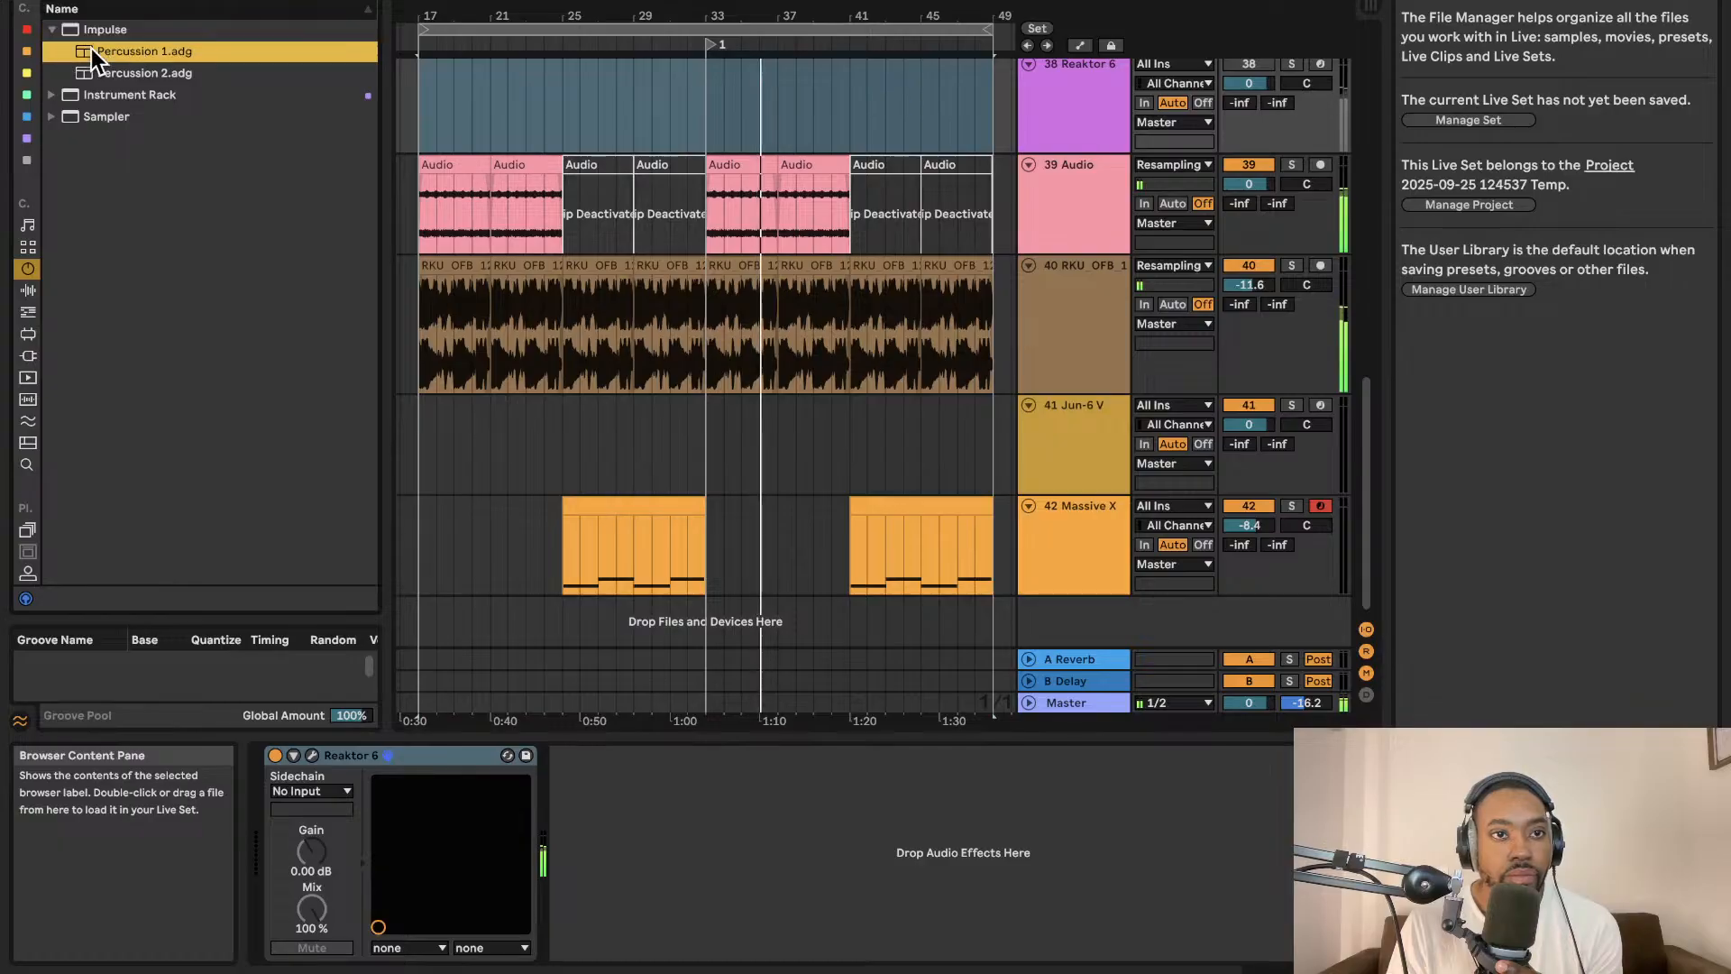
{"action": "left_click_drag", "start_coordinate": [1271, 712], "coordinate": [1051, 617]}
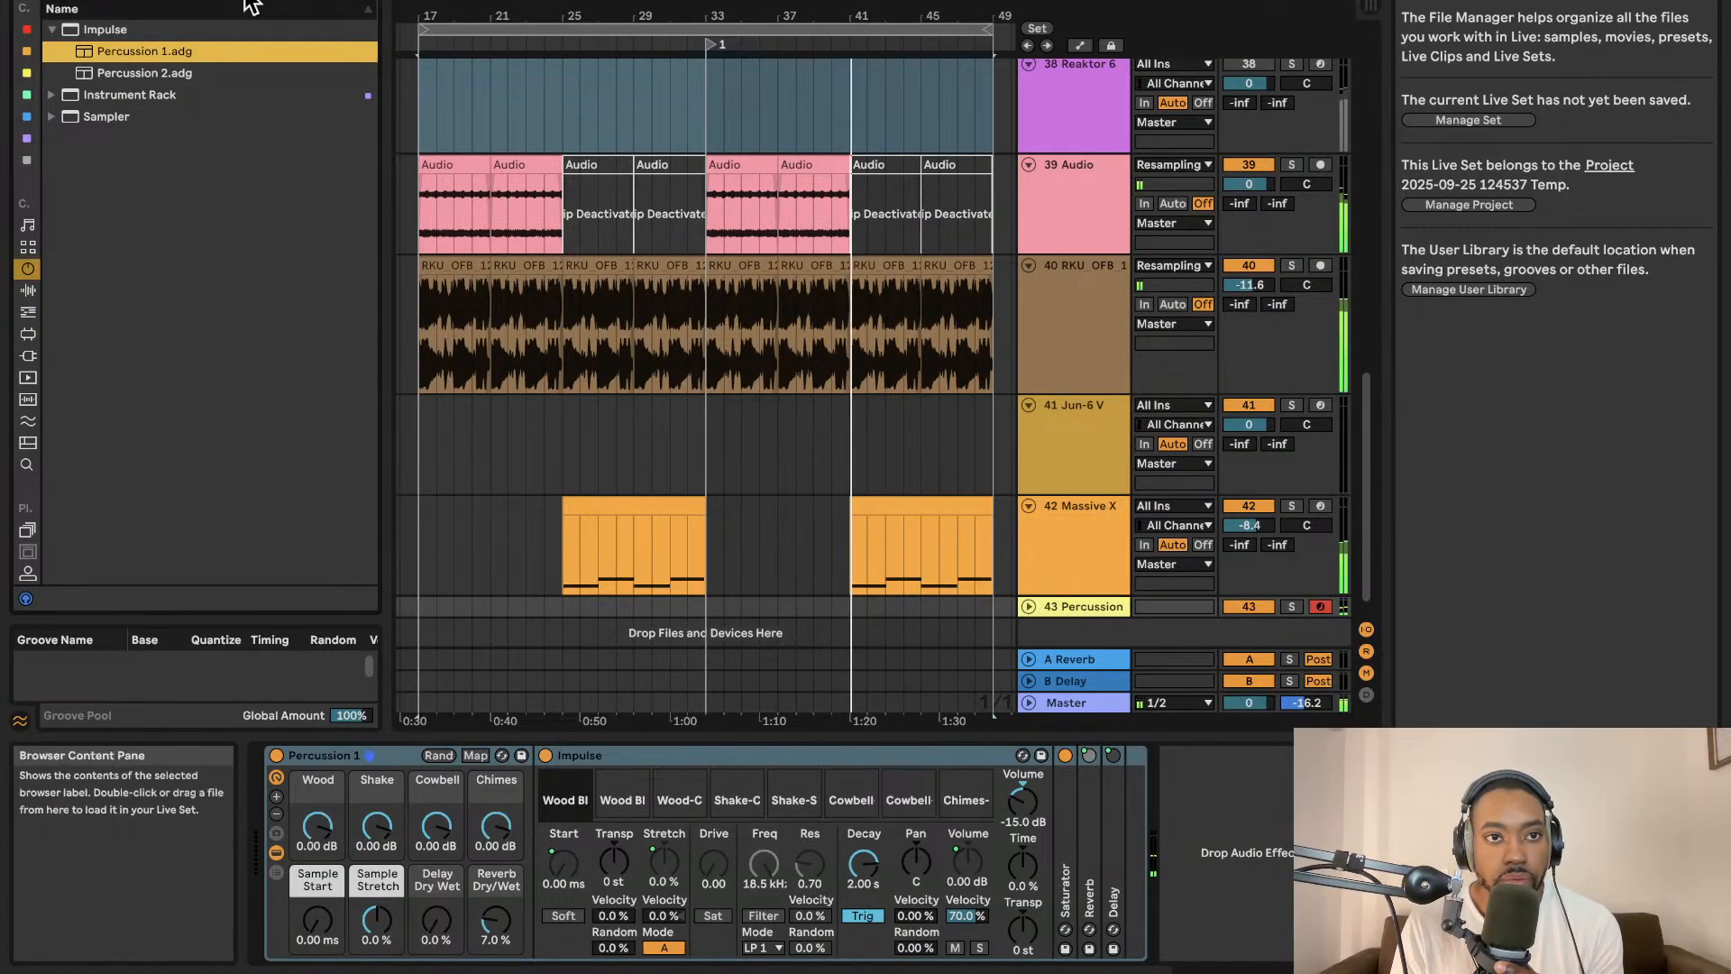
Capture the played MIDI notes into a new clip on the Percussion track and unfold the track.
{"action": "left_click", "coordinate": [911, 2]}
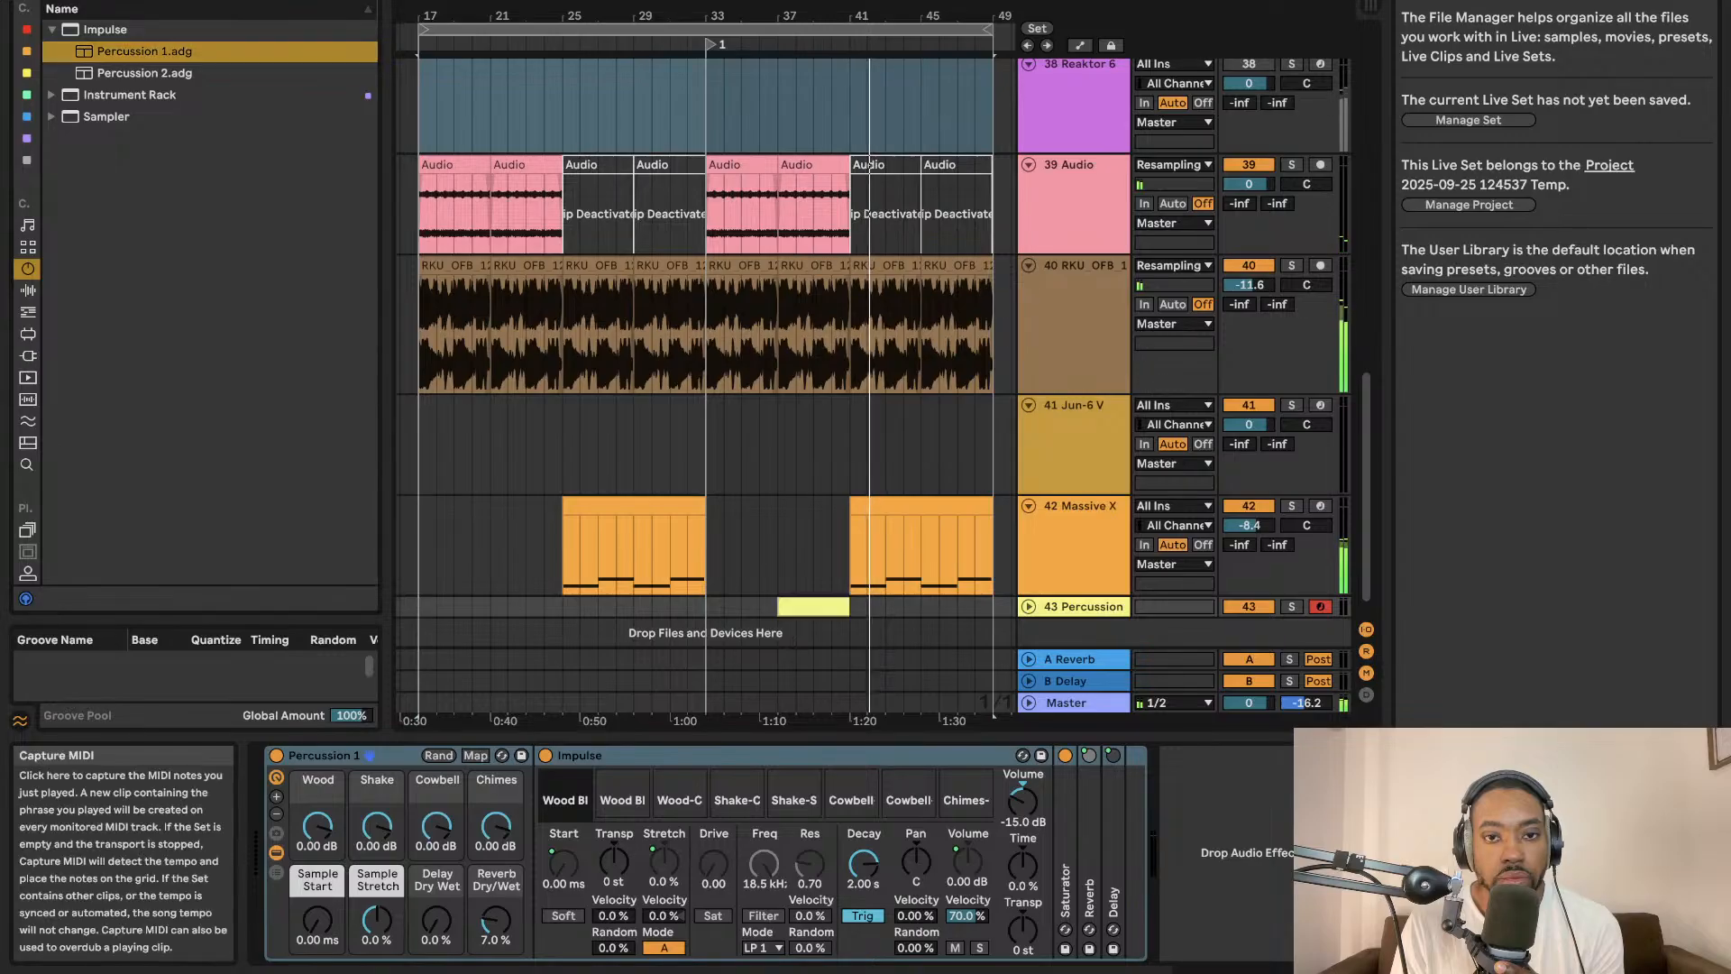
{"action": "scroll", "coordinate": [910, 532], "scroll_direction": "down", "scroll_amount": 1}
{"action": "left_click", "coordinate": [1029, 584]}
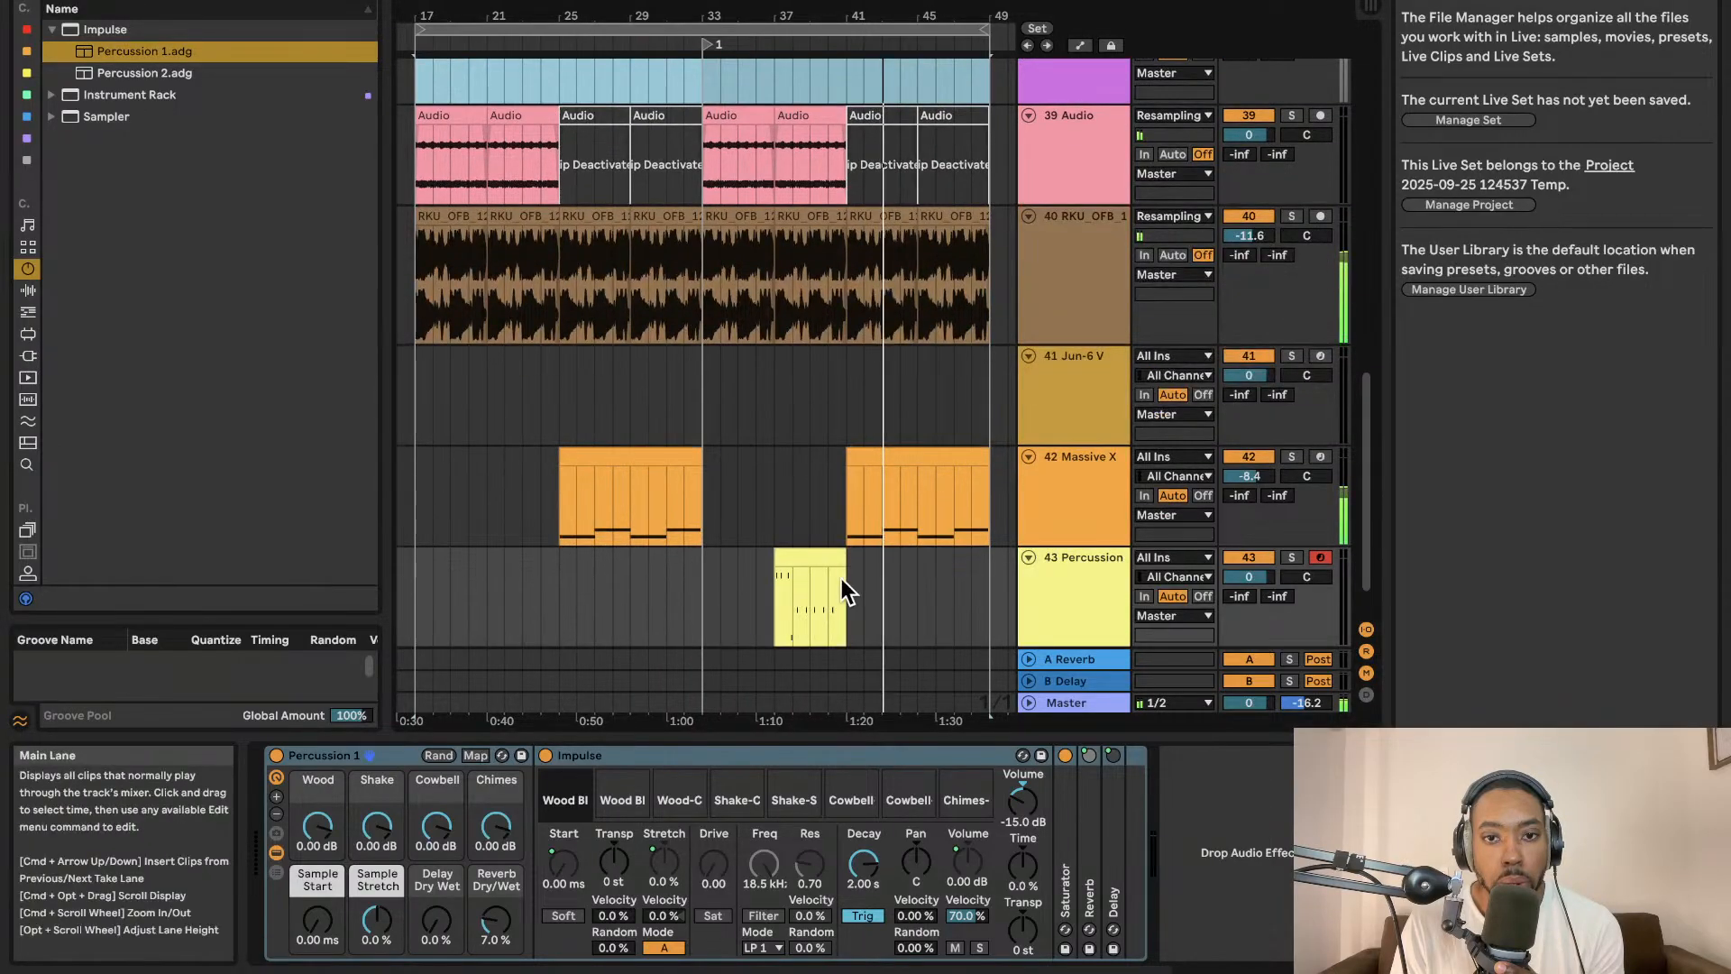
Trim the captured percussion clip so it starts at bar 37.
{"action": "scroll", "coordinate": [811, 560], "scroll_direction": "left", "scroll_amount": 5}
{"action": "key", "text": "super+d"}
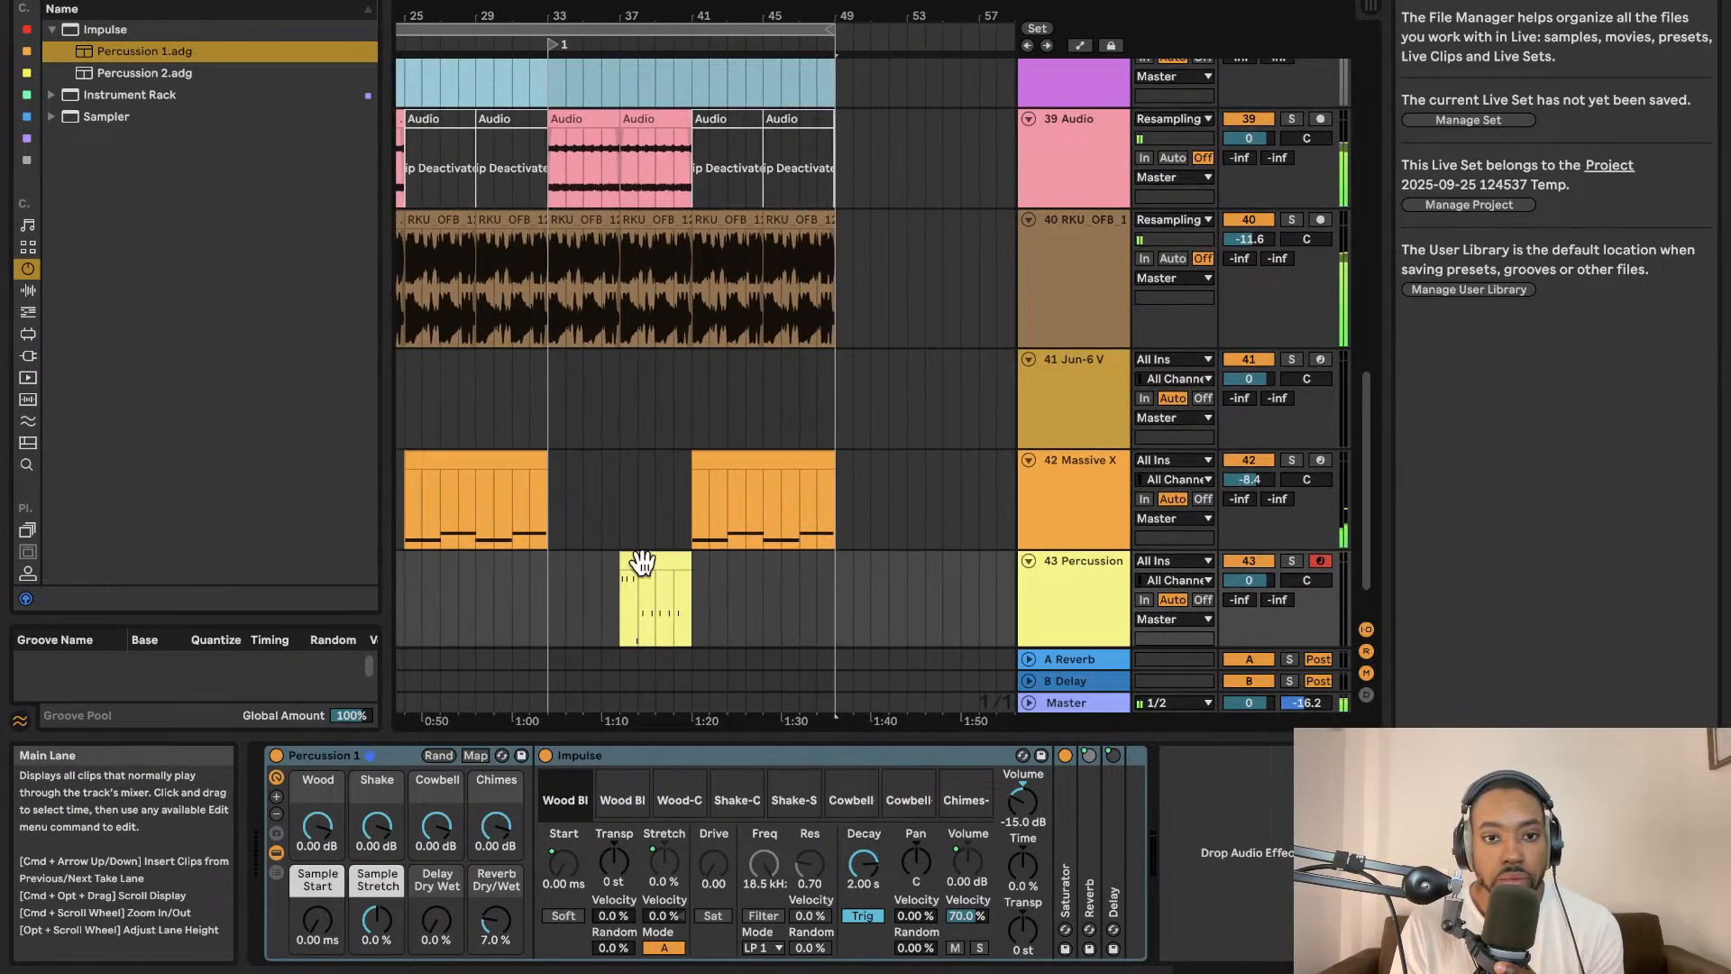
{"action": "left_click", "coordinate": [600, 571]}
{"action": "scroll", "coordinate": [610, 571], "scroll_direction": "left", "scroll_amount": 3}
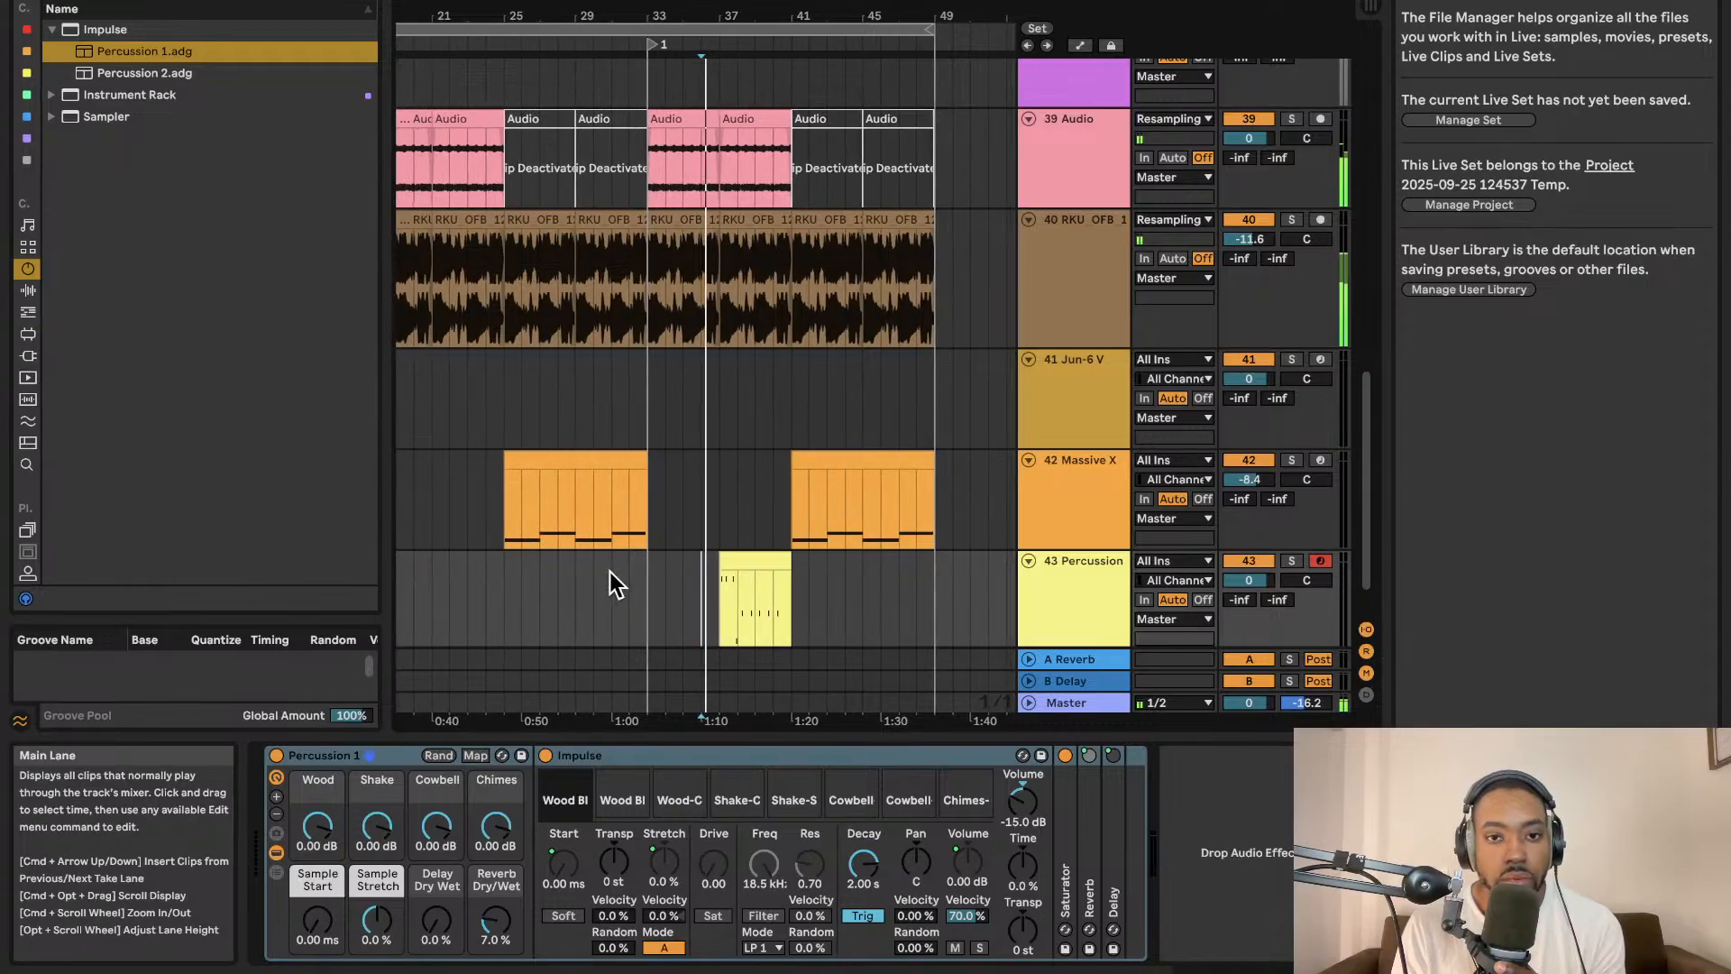
{"action": "left_click_drag", "start_coordinate": [712, 559], "coordinate": [731, 559]}
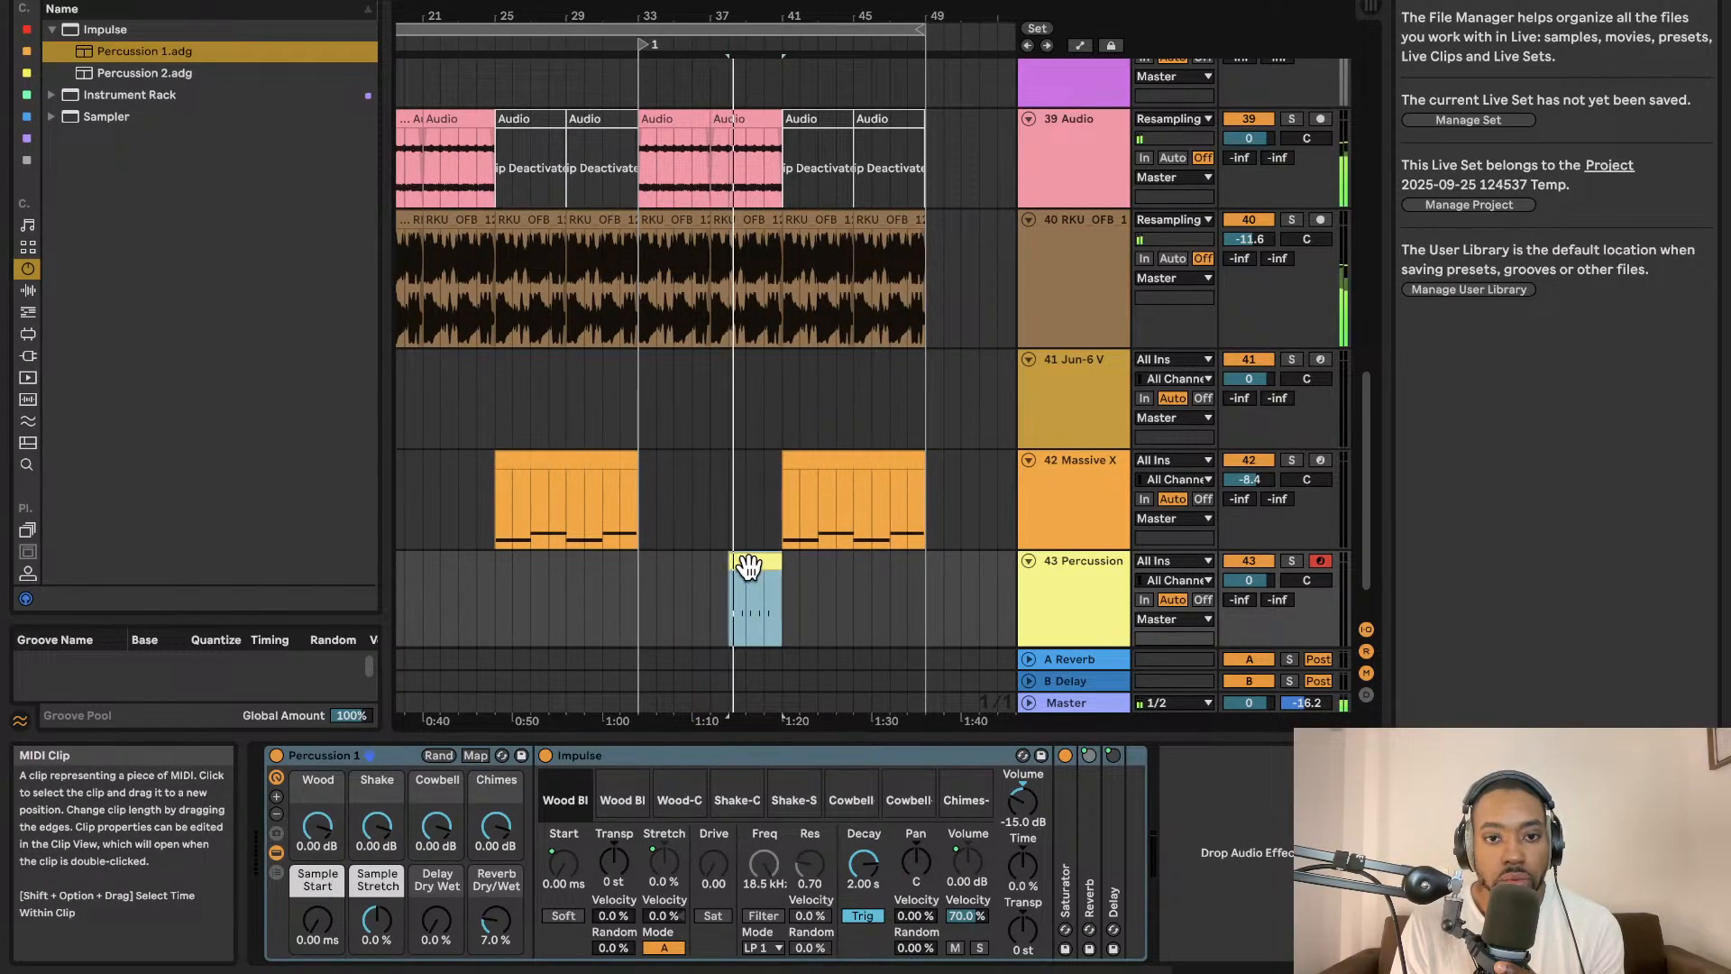
Set the Percussion track volume to -1.9 dB.
{"action": "left_click_drag", "start_coordinate": [1252, 582], "coordinate": [1252, 593]}
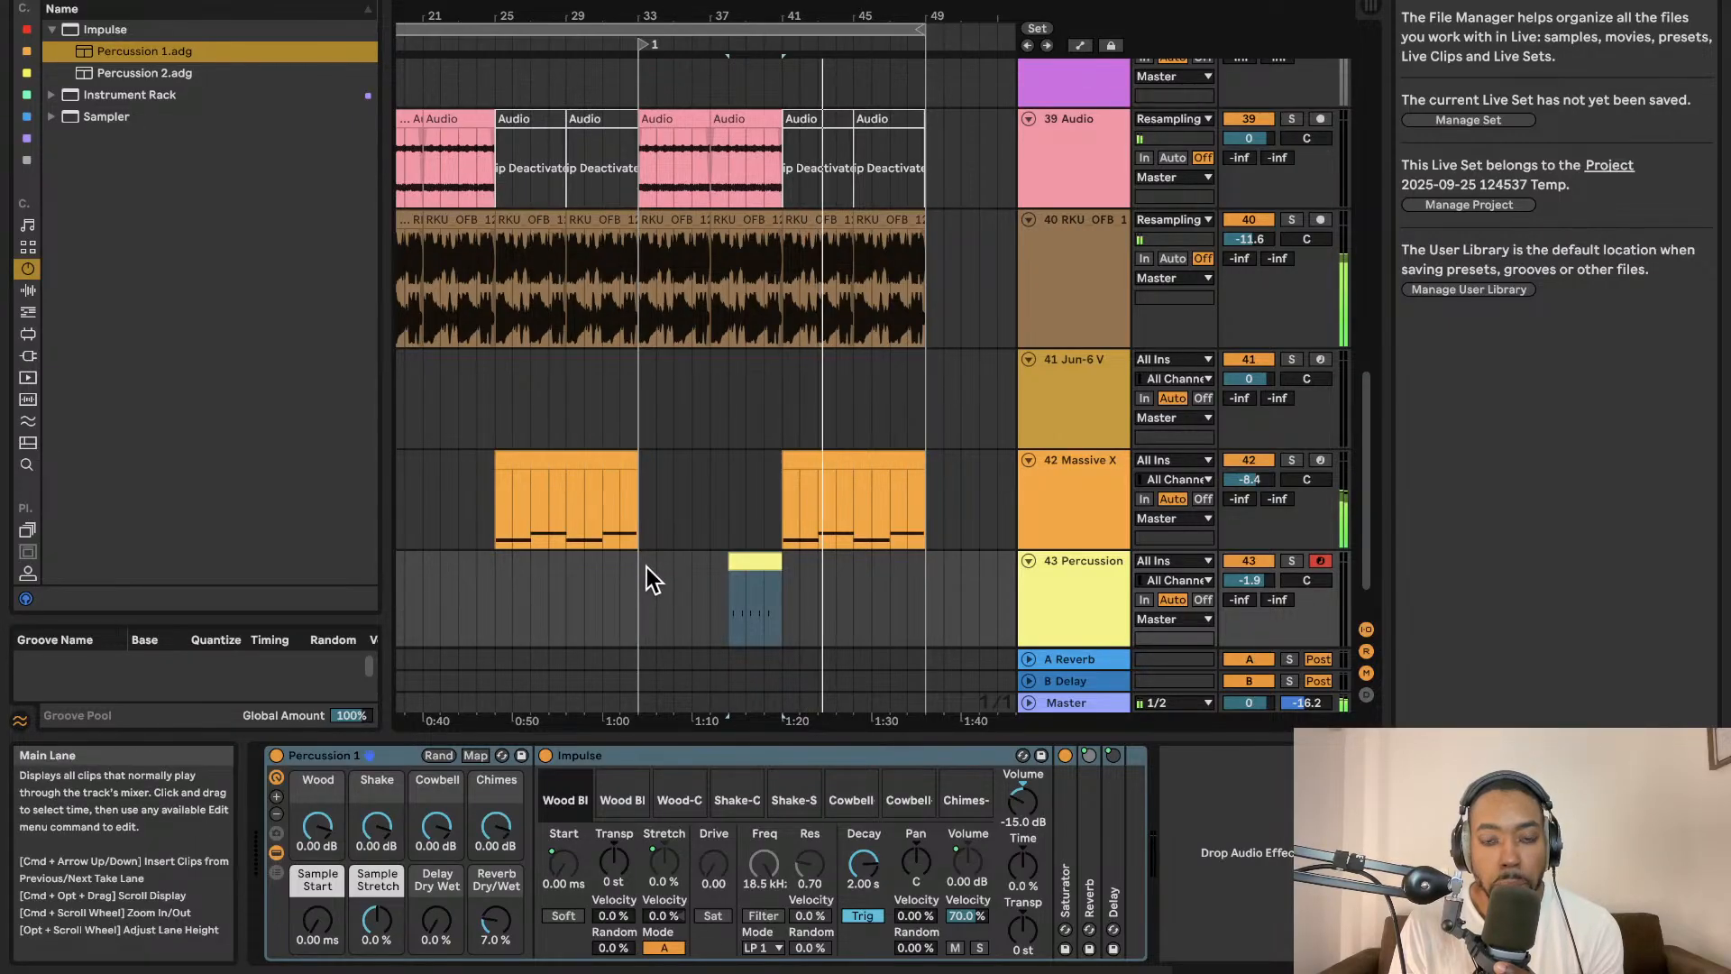
{"action": "scroll", "coordinate": [589, 63], "scroll_direction": "left", "scroll_amount": 10}
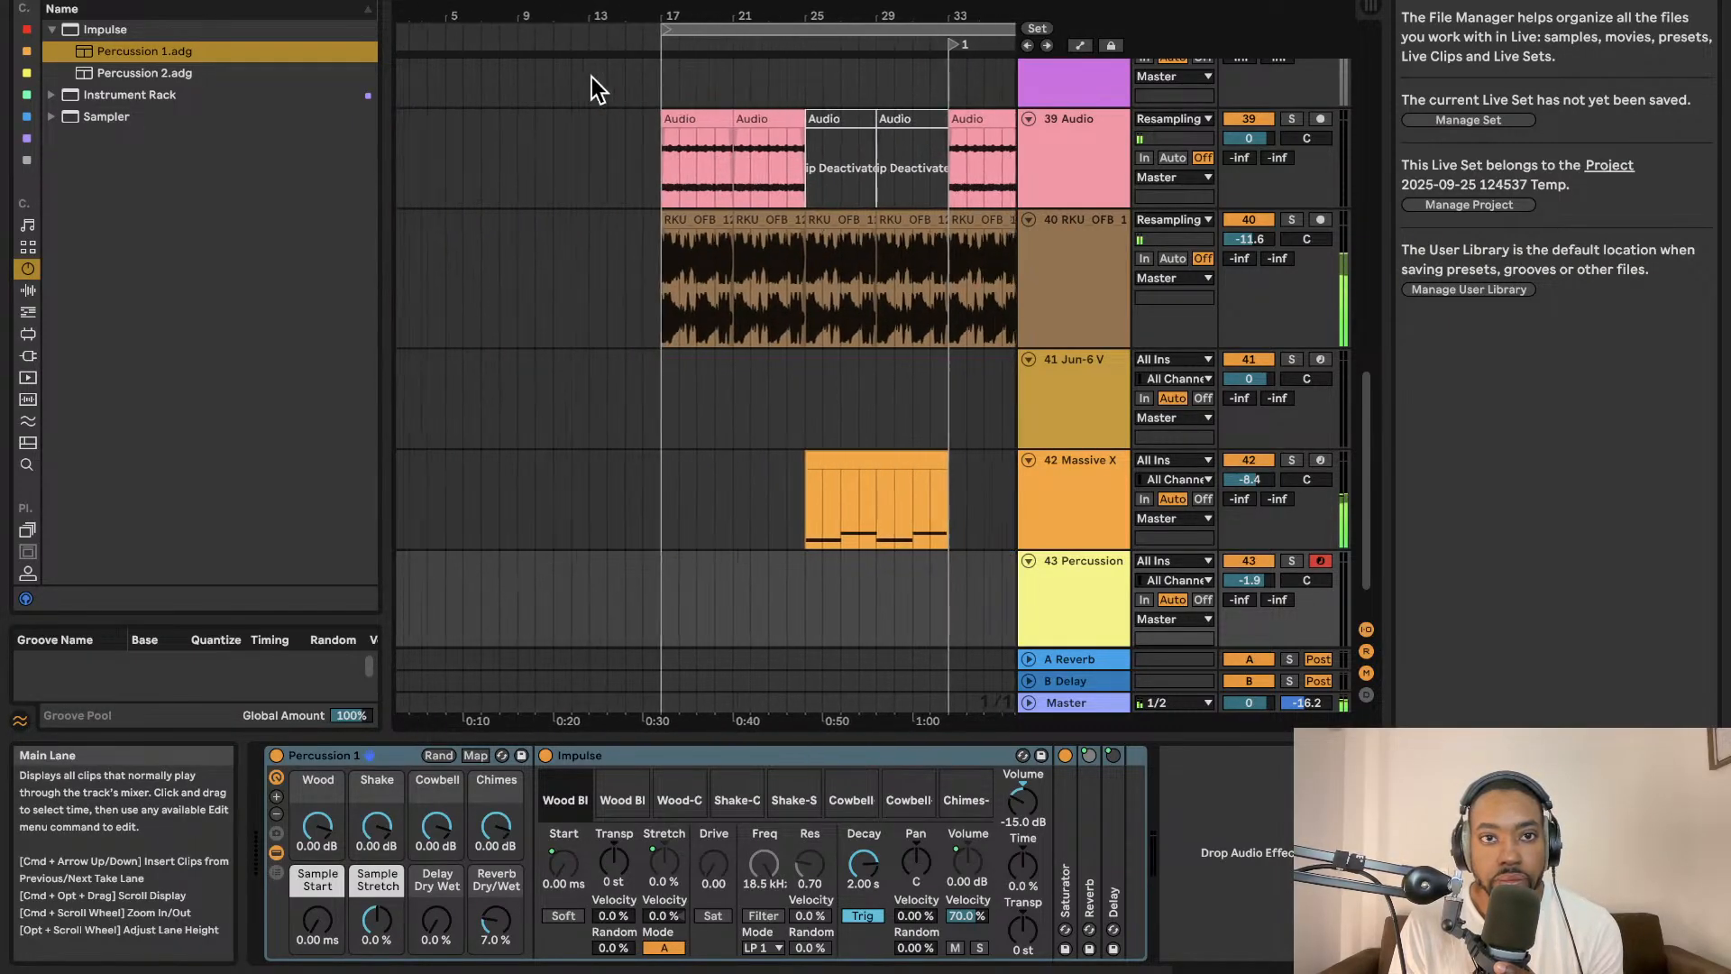
{"action": "scroll", "coordinate": [933, 84], "scroll_direction": "right", "scroll_amount": 12}
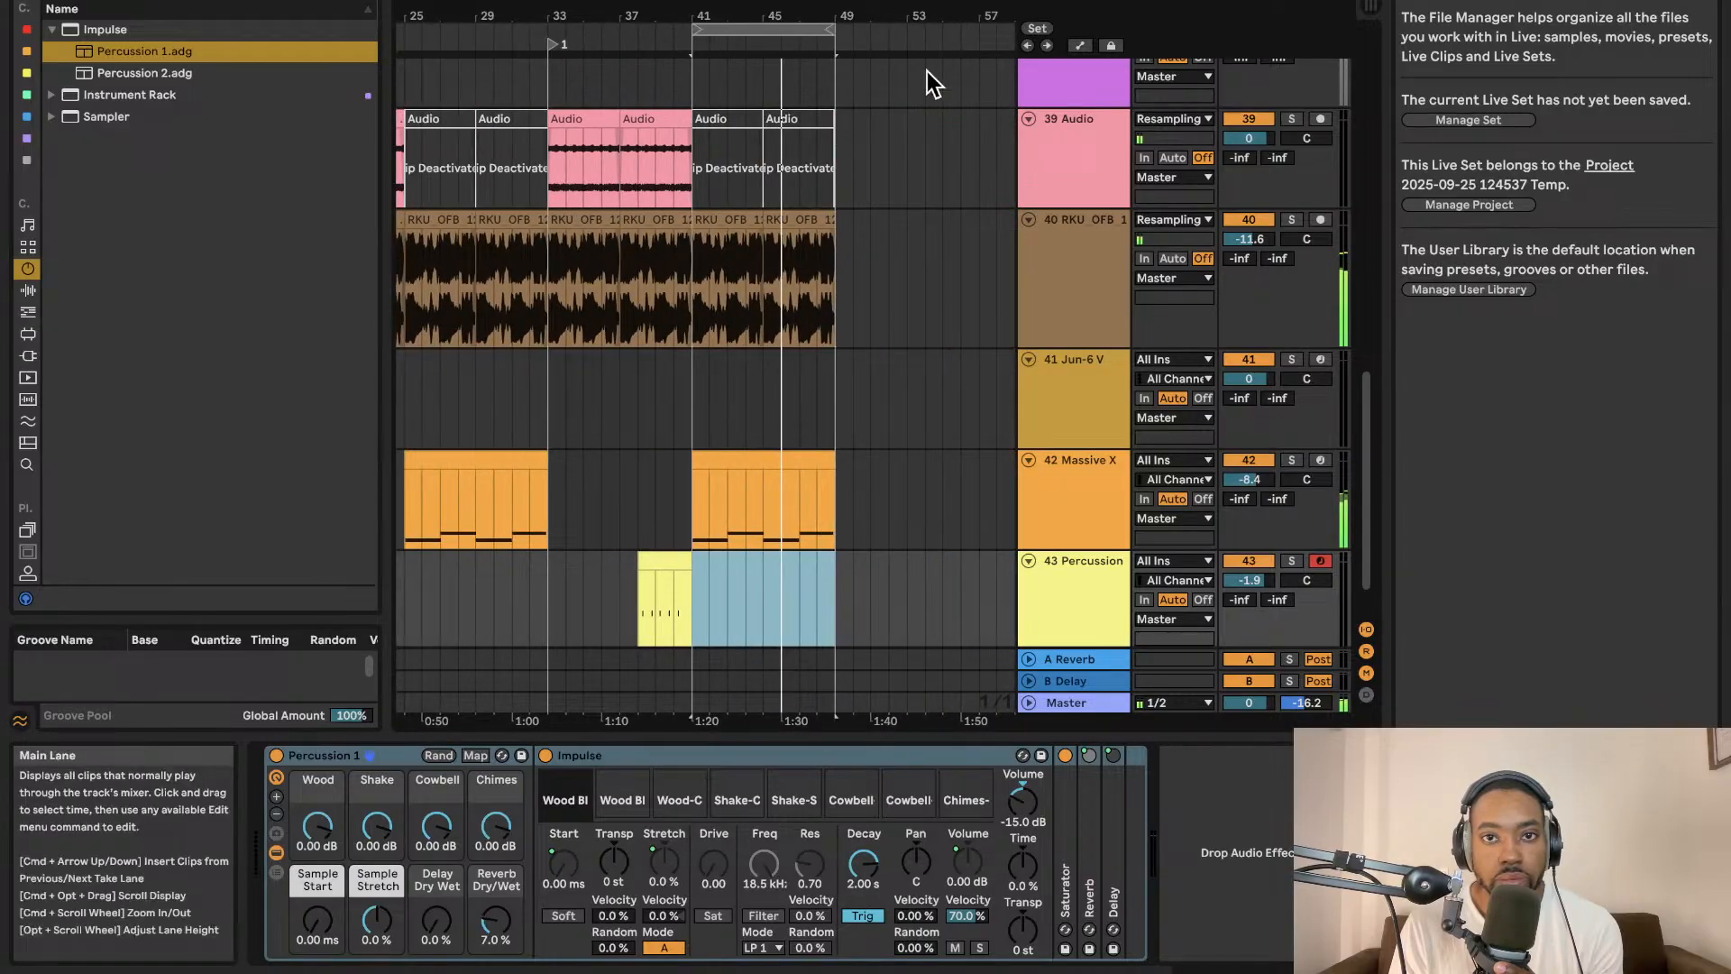
Duplicate the looped bars 41–49 section and extend the loop end to bar 57.
{"action": "left_click", "coordinate": [774, 32]}
{"action": "key", "text": "super+d"}
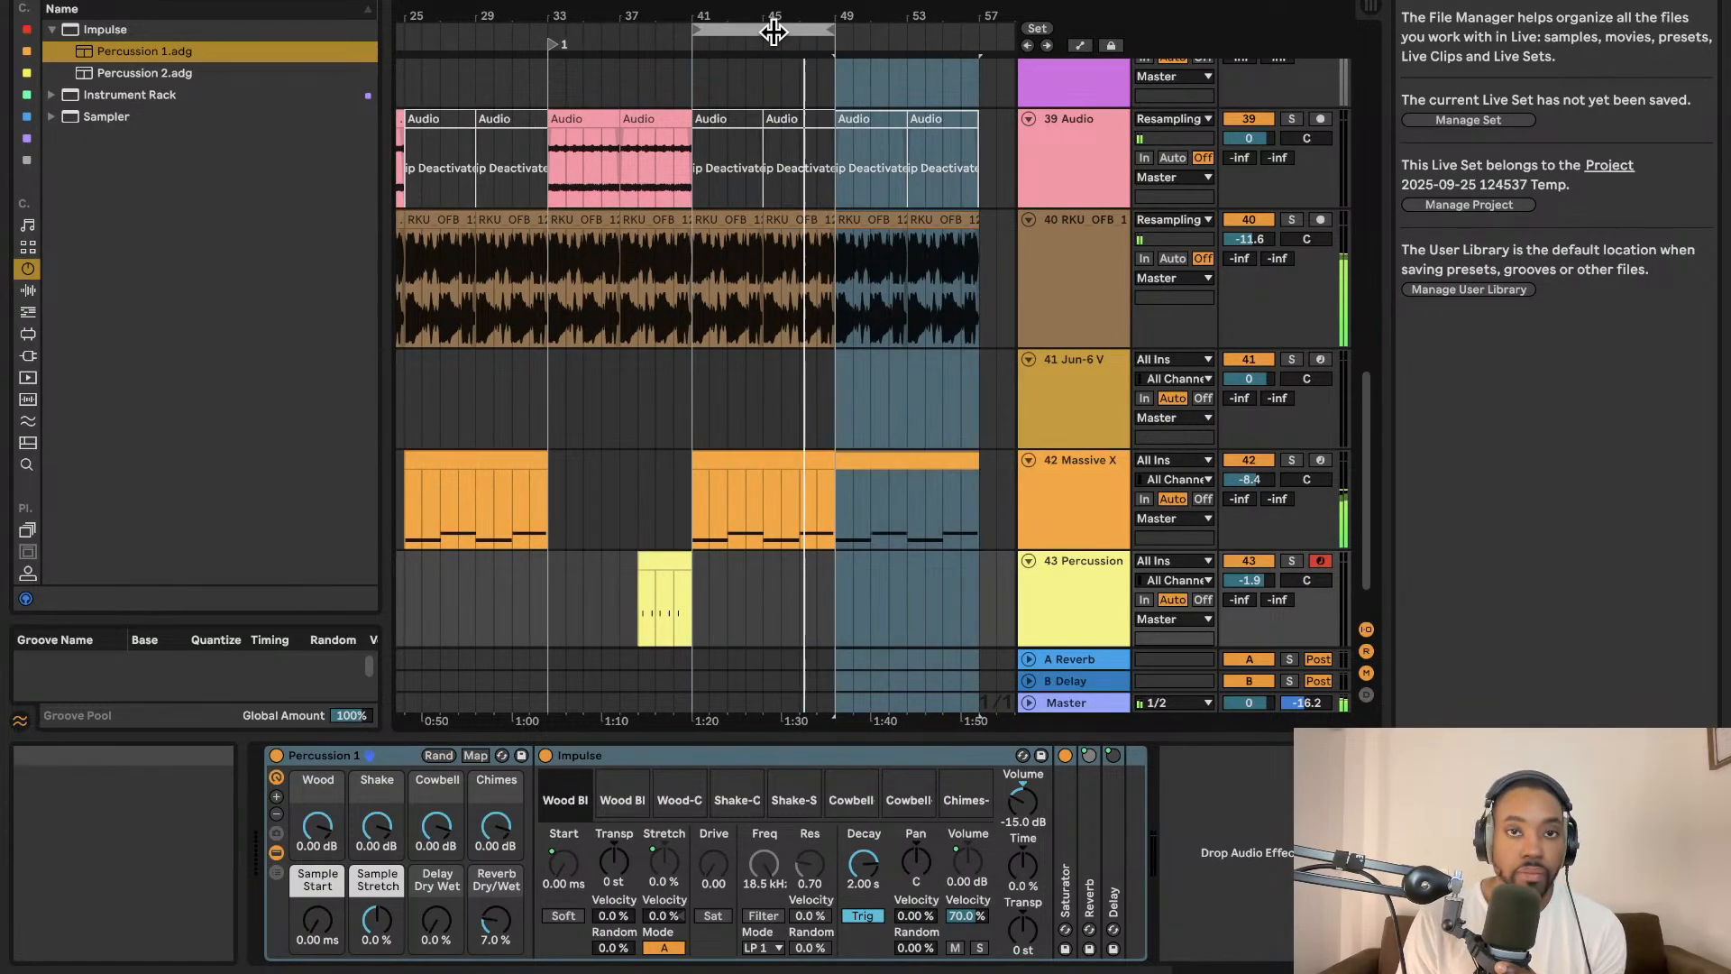
{"action": "left_click_drag", "start_coordinate": [836, 33], "coordinate": [978, 32]}
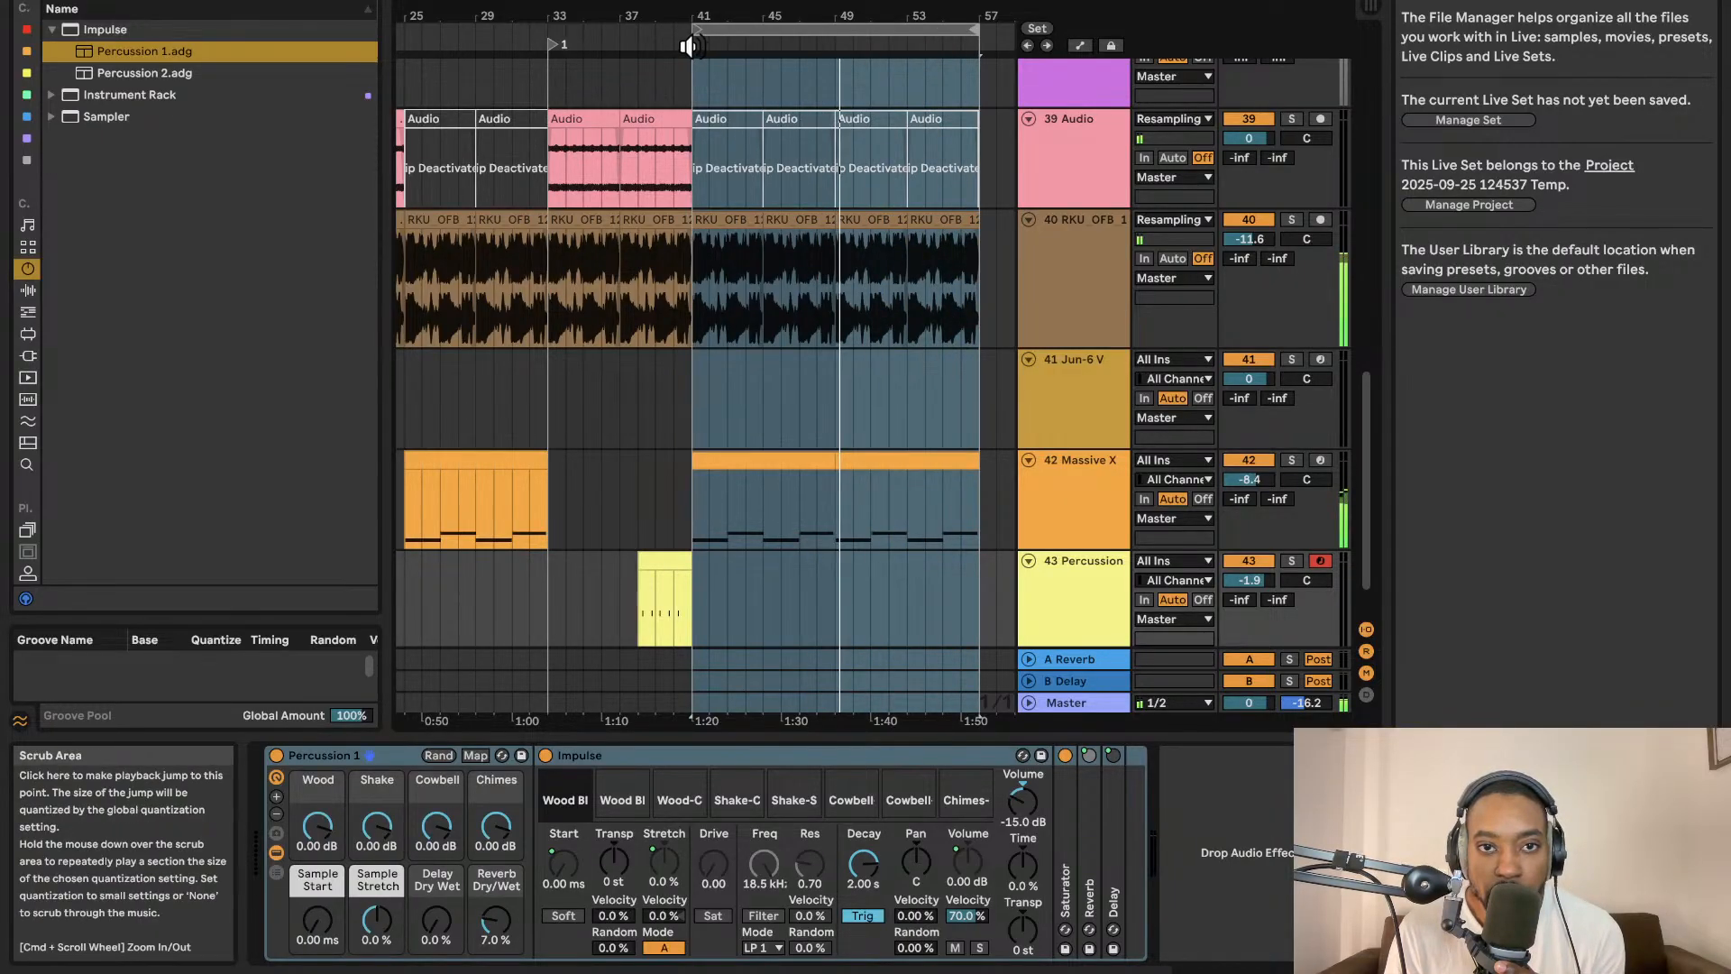
Add a second locator at bar 41.
{"action": "right_click", "coordinate": [693, 45]}
{"action": "left_click", "coordinate": [716, 110]}
{"action": "scroll", "coordinate": [885, 245], "scroll_direction": "left", "scroll_amount": 2}
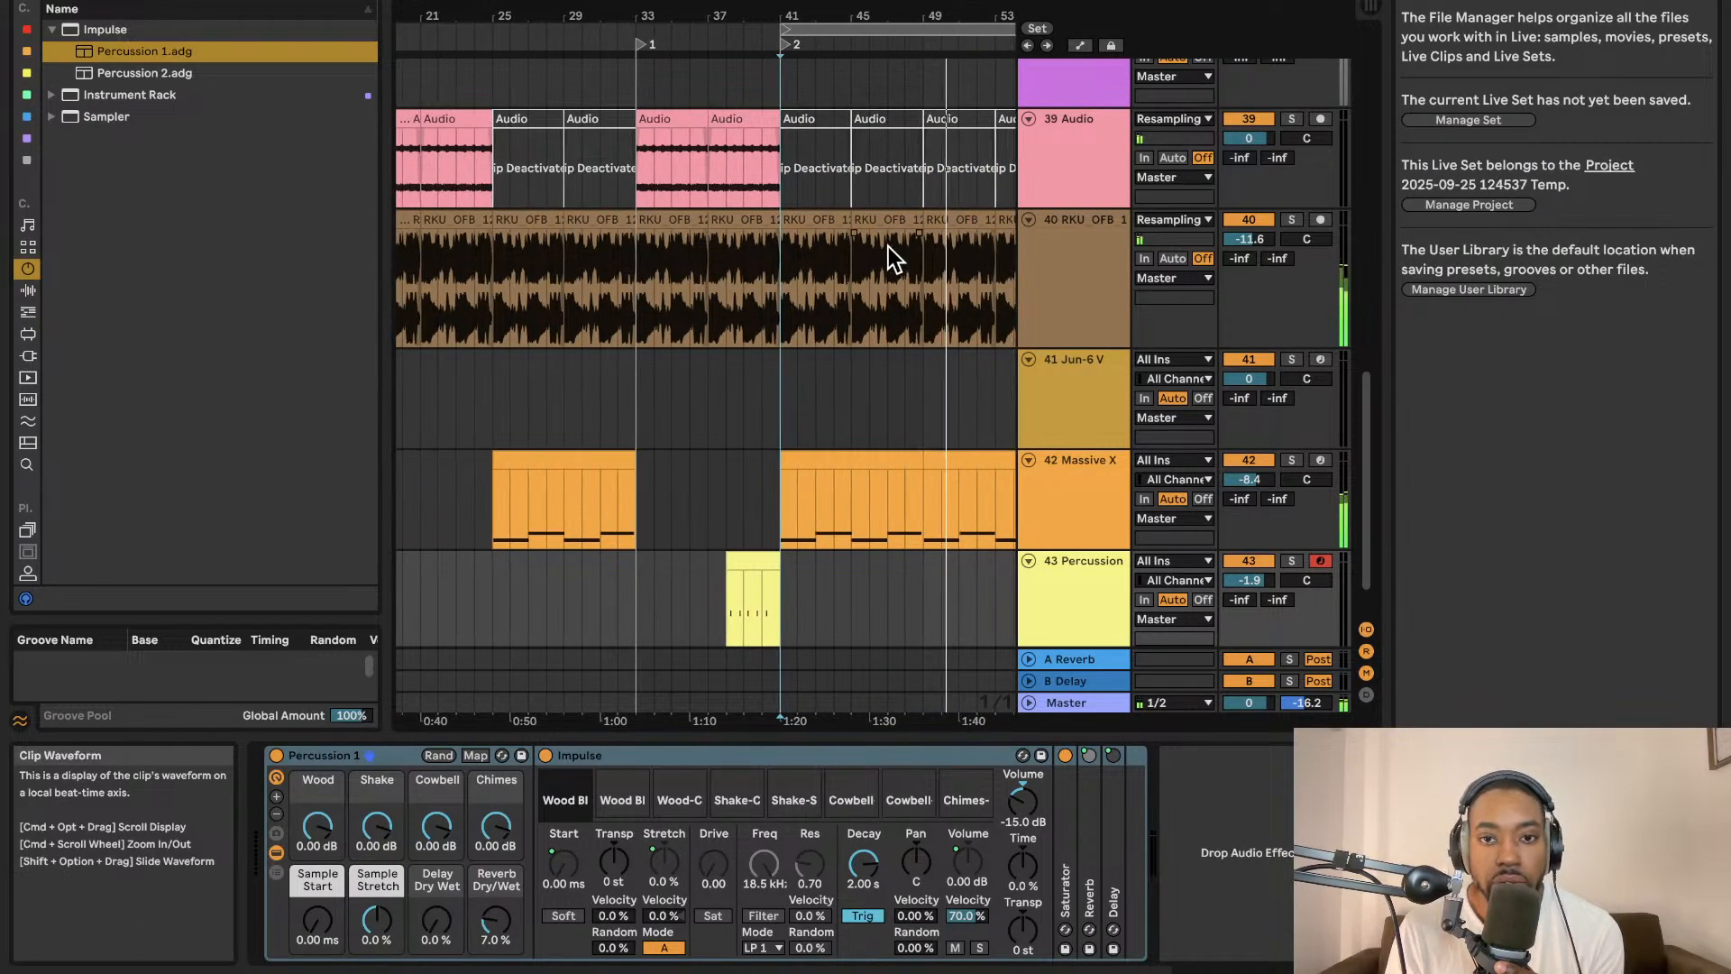
{"action": "scroll", "coordinate": [883, 244], "scroll_direction": "right", "scroll_amount": 2}
{"action": "scroll", "coordinate": [850, 302], "scroll_direction": "left", "scroll_amount": 2}
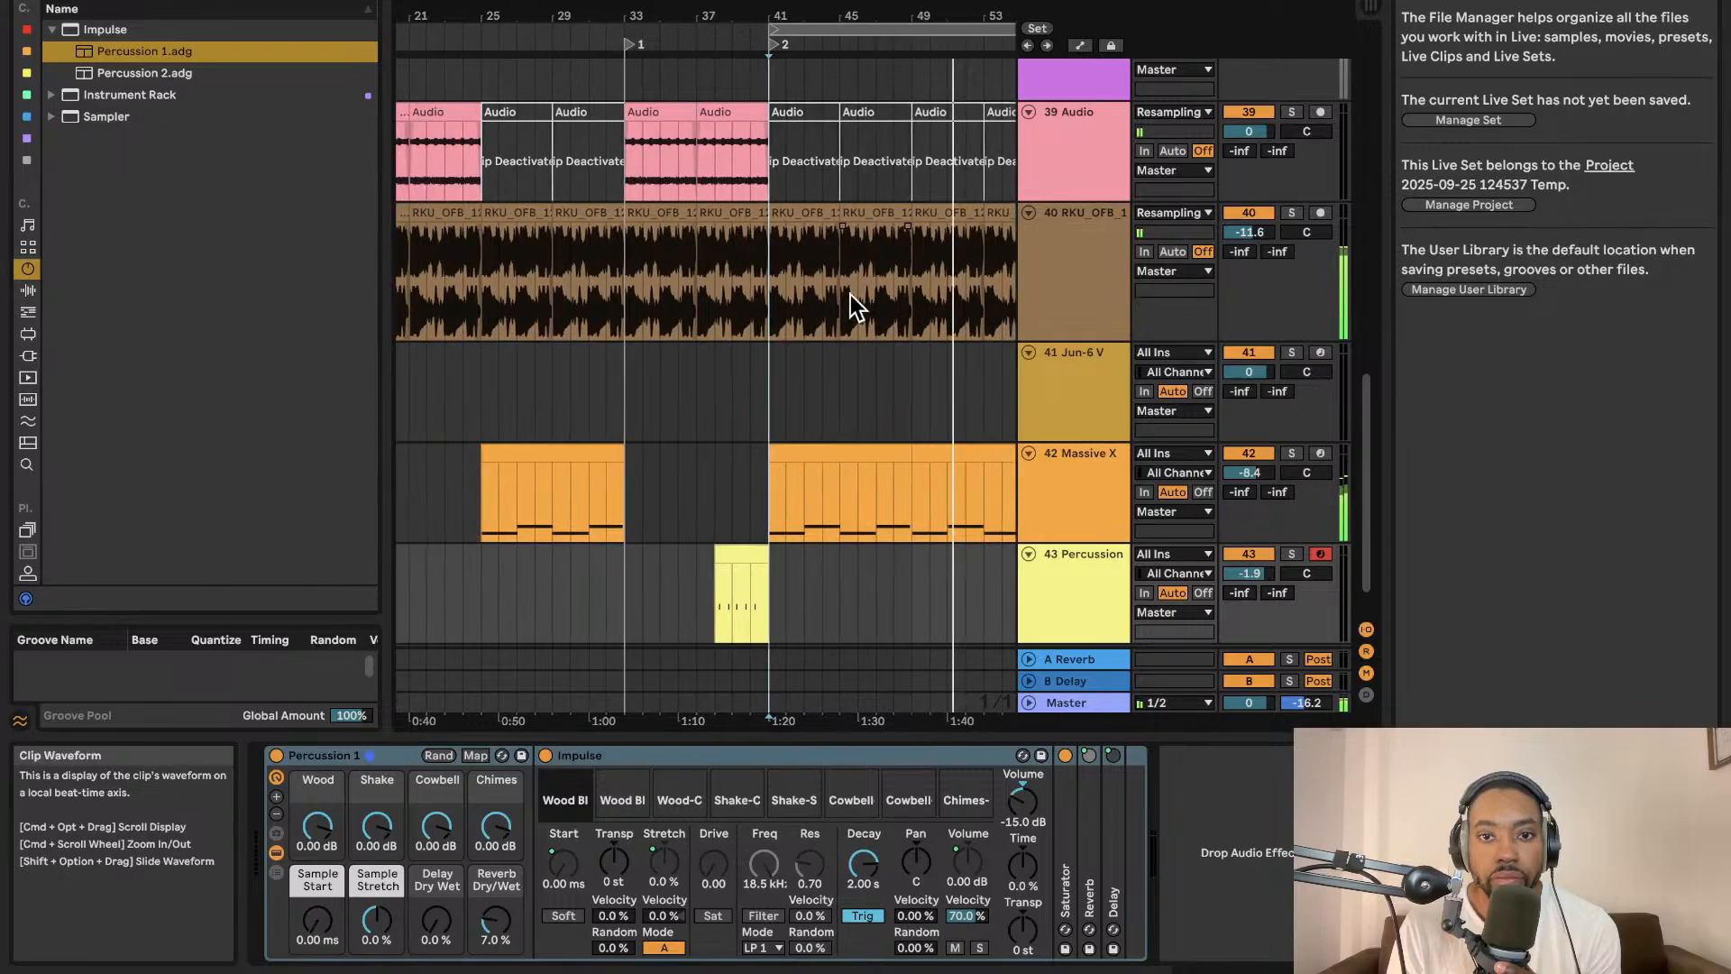
{"action": "scroll", "coordinate": [850, 301], "scroll_direction": "right", "scroll_amount": 4}
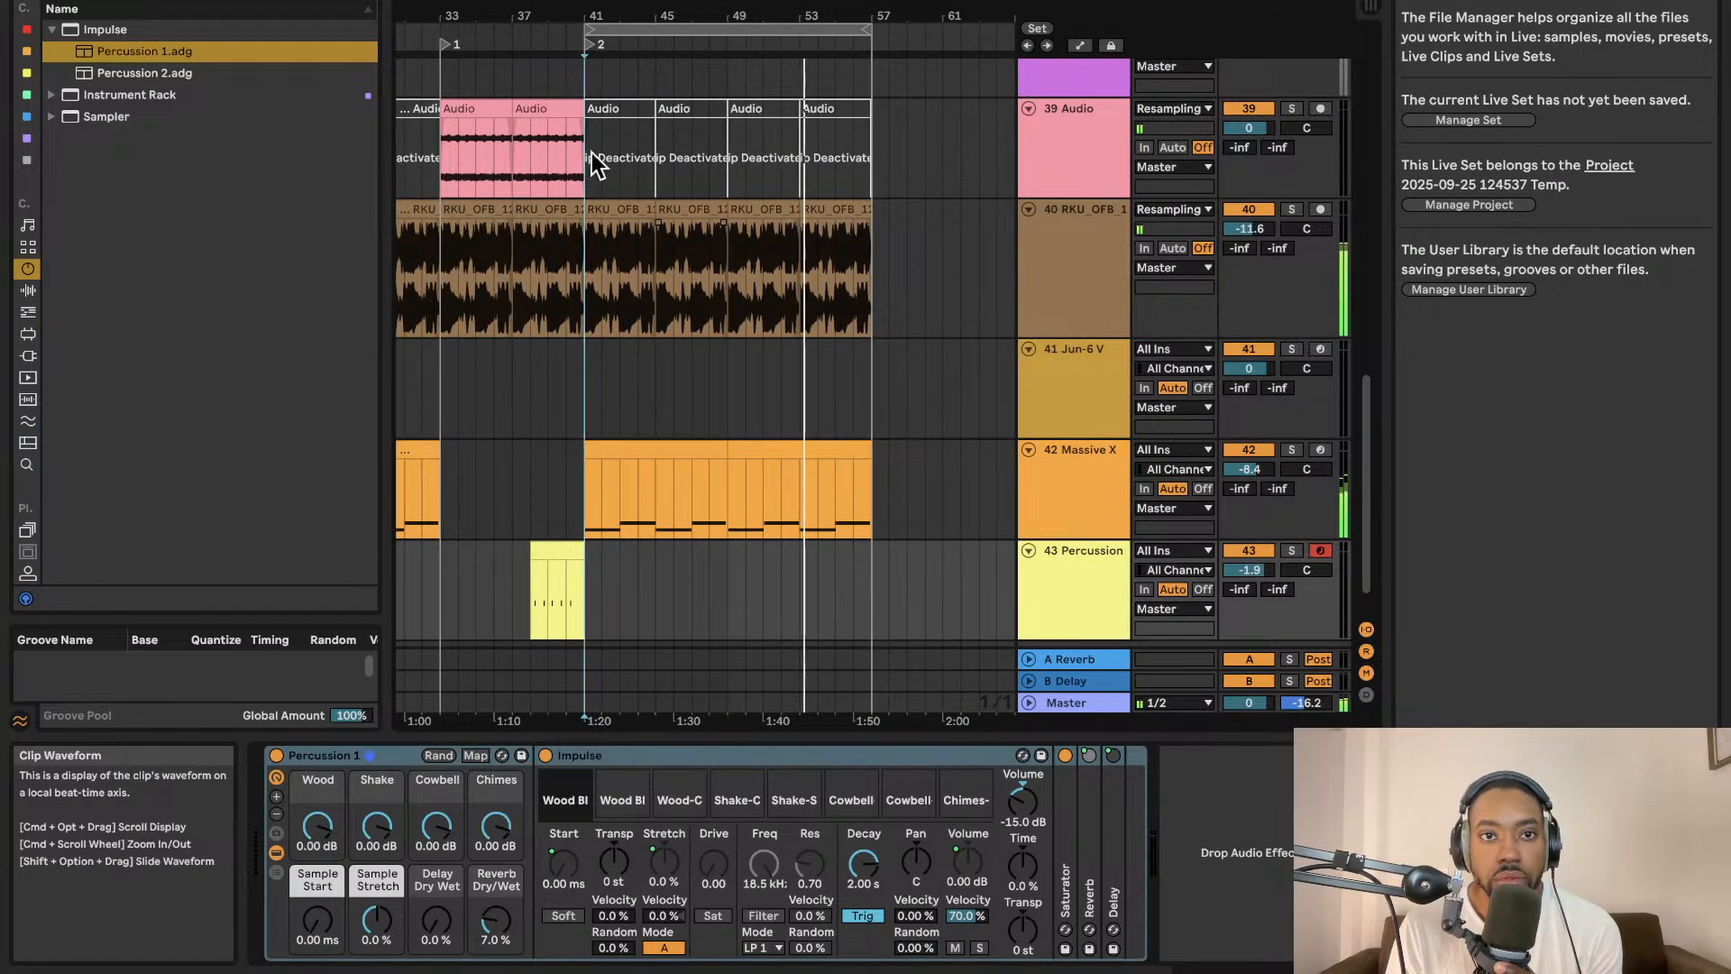
{"action": "scroll", "coordinate": [600, 159], "scroll_direction": "left", "scroll_amount": 4}
Extend the loop selection back to bar 17 and duplicate the whole section after bar 57.
{"action": "left_click_drag", "start_coordinate": [755, 30], "coordinate": [505, 20]}
{"action": "scroll", "coordinate": [582, 207], "scroll_direction": "right", "scroll_amount": 8}
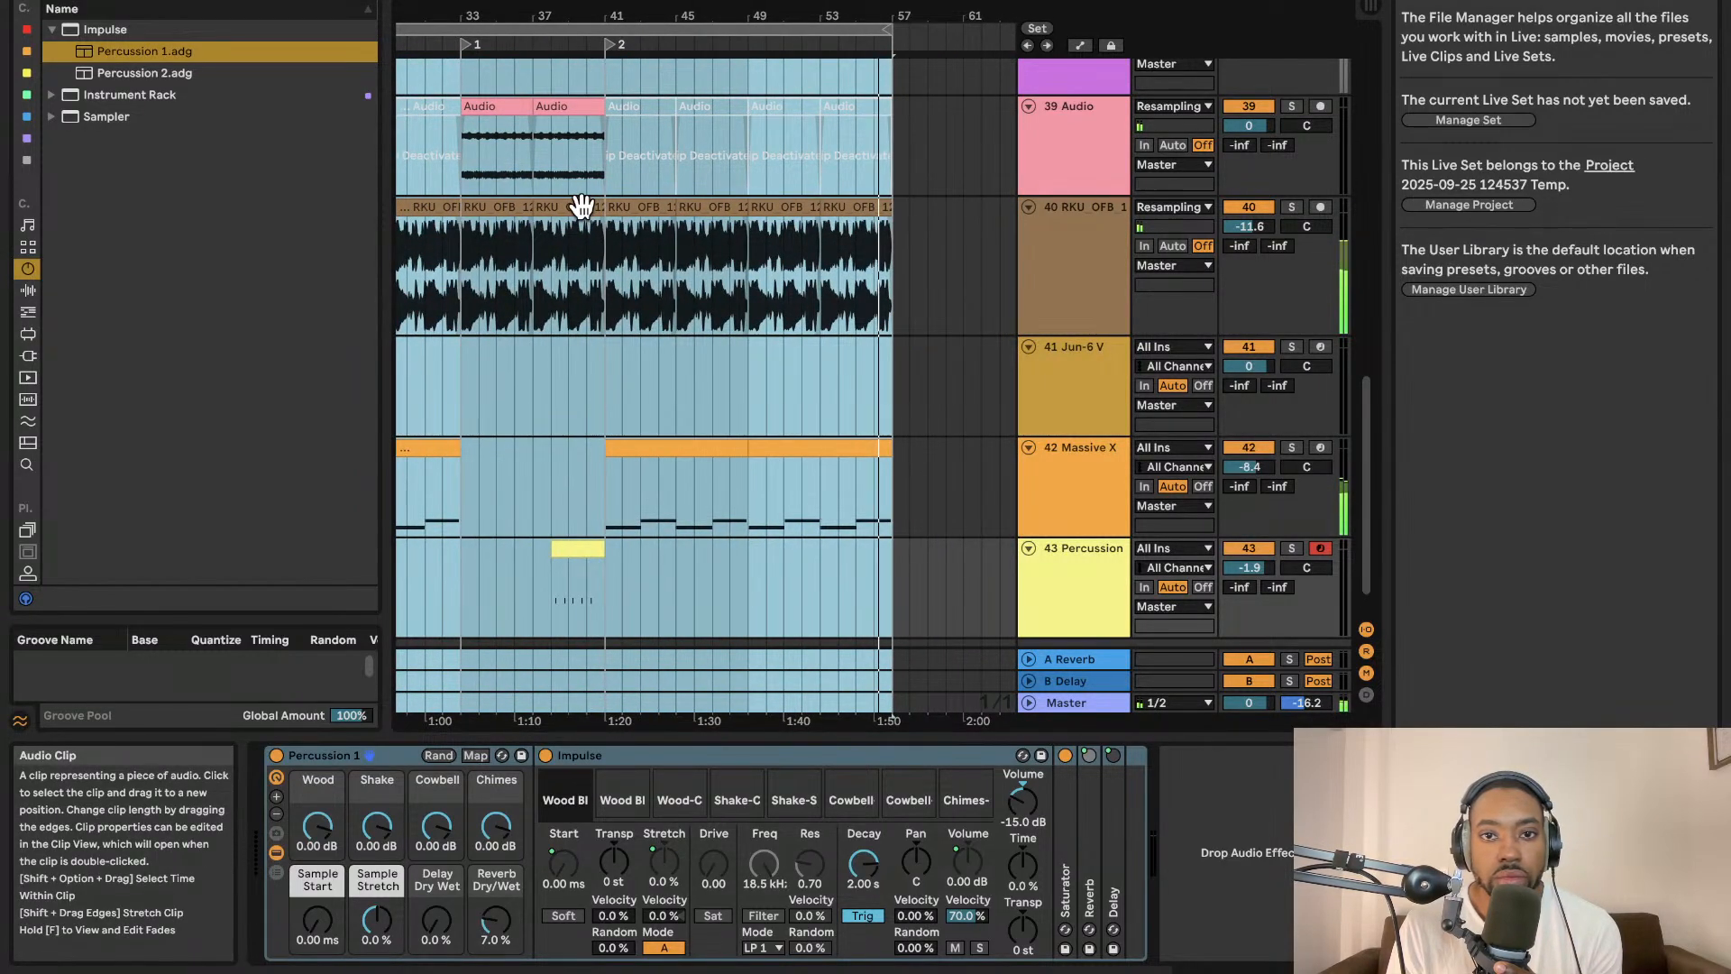
{"action": "scroll", "coordinate": [581, 206], "scroll_direction": "left", "scroll_amount": 7}
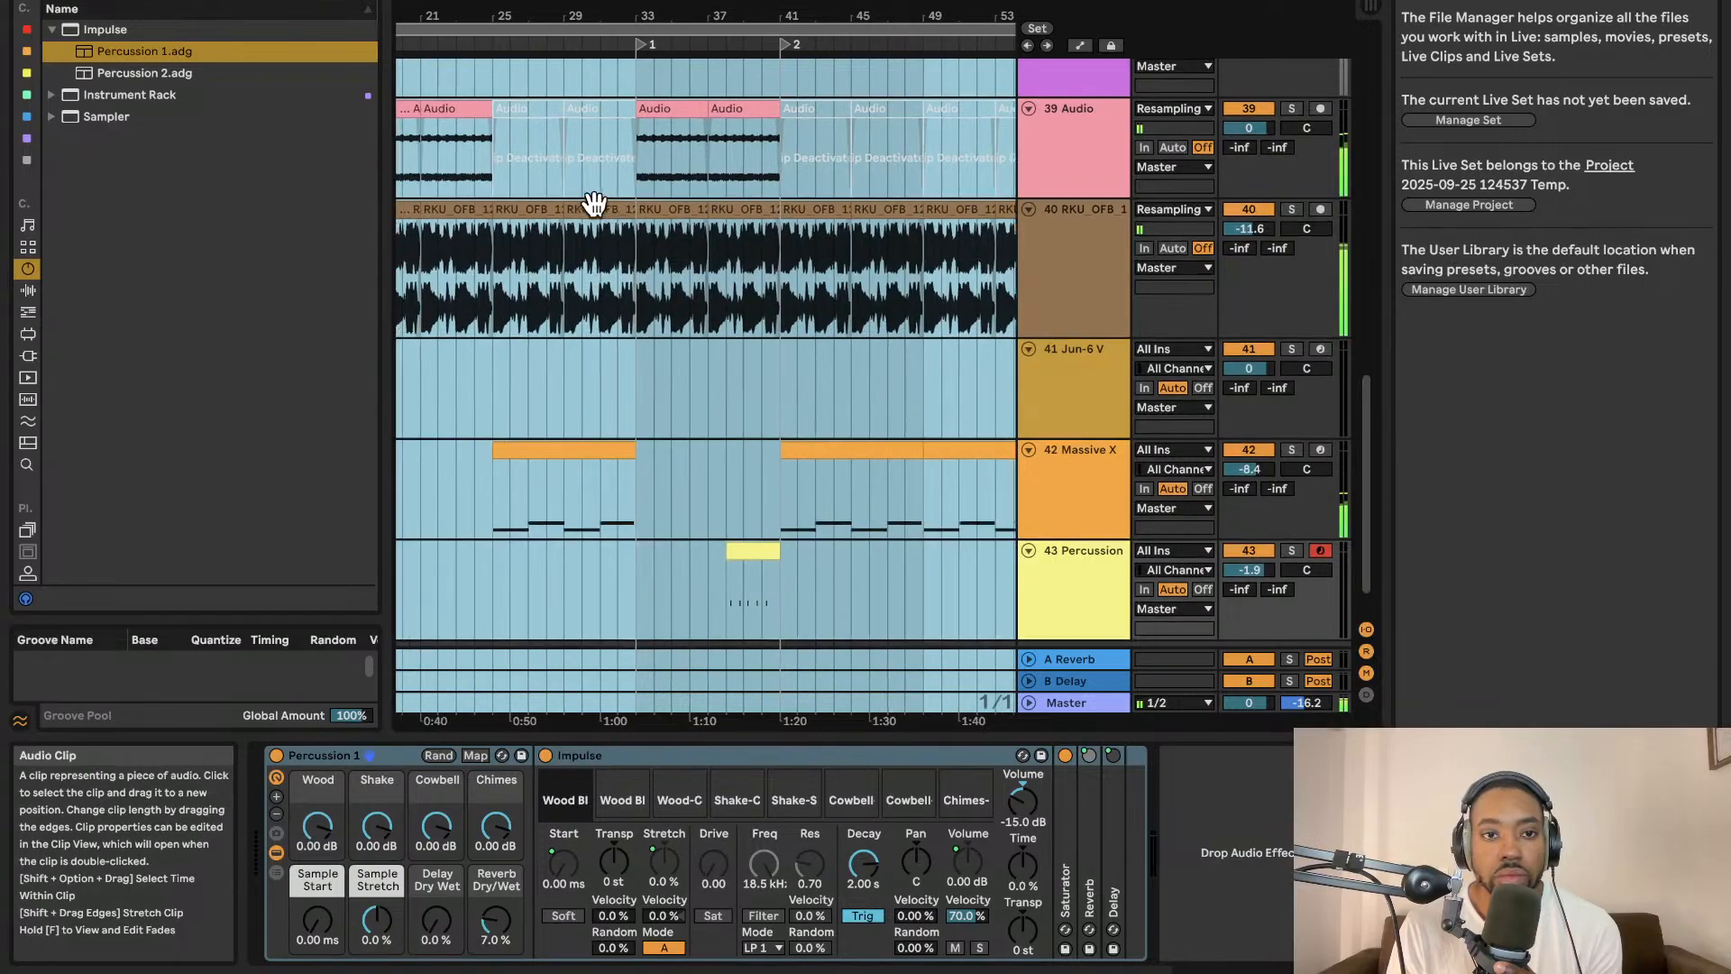
{"action": "scroll", "coordinate": [776, 213], "scroll_direction": "right", "scroll_amount": 4}
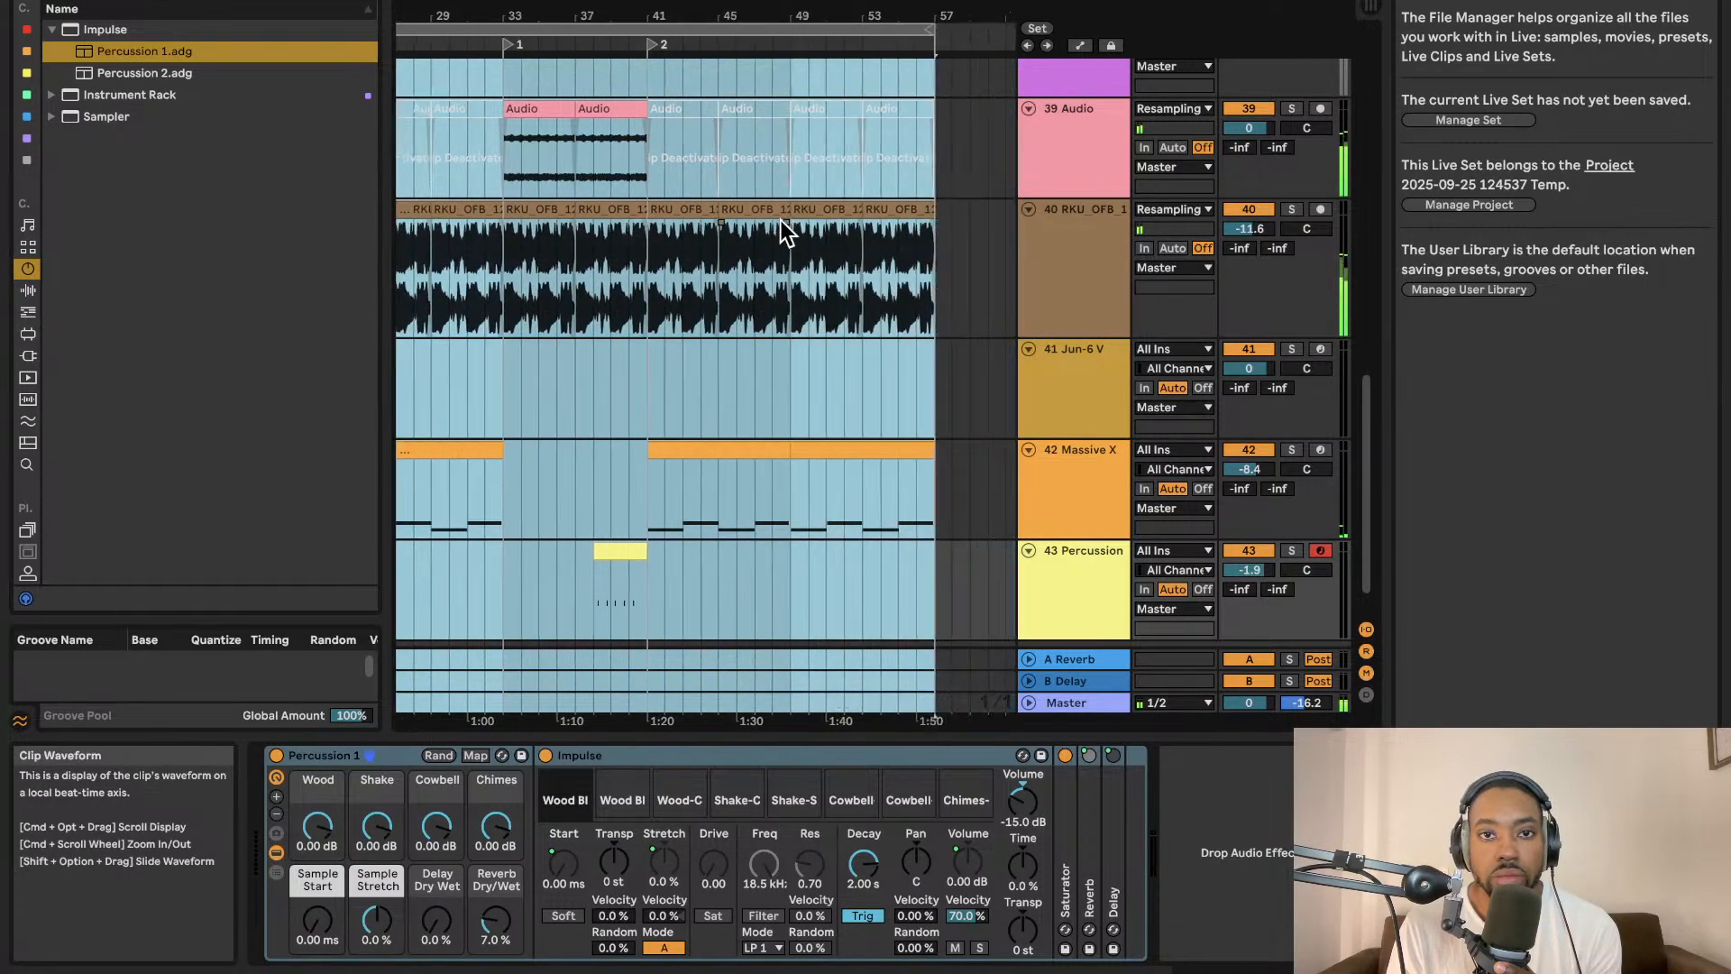
{"action": "scroll", "coordinate": [775, 213], "scroll_direction": "left", "scroll_amount": 4}
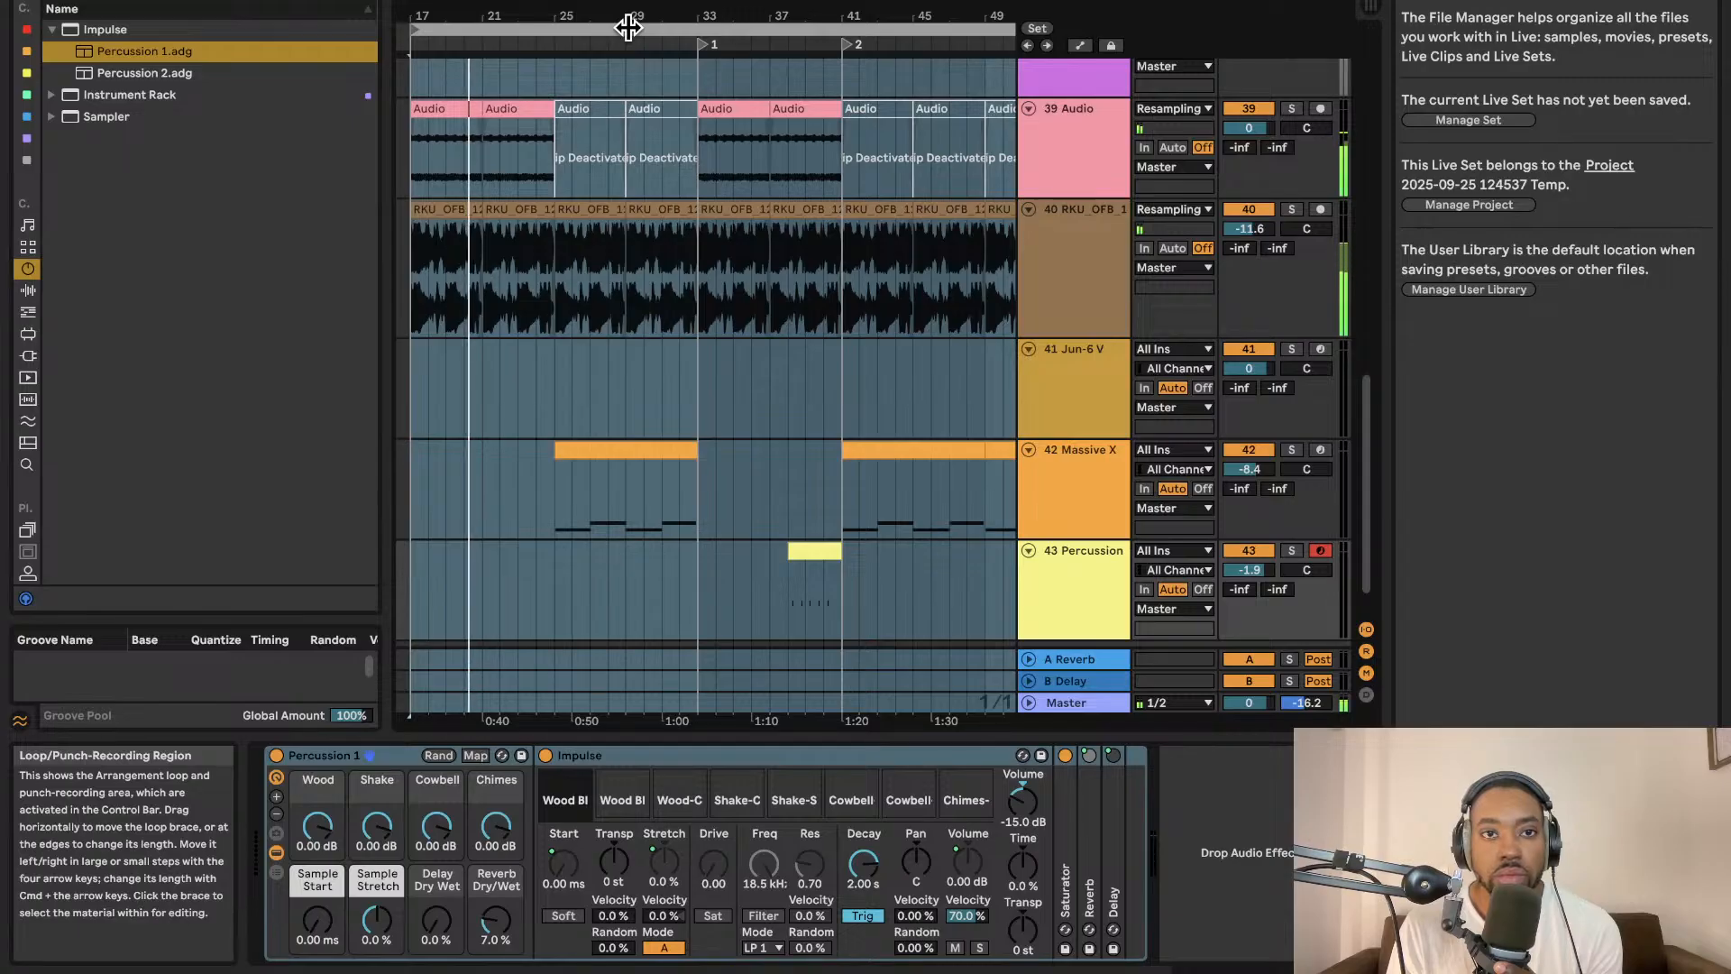
{"action": "scroll", "coordinate": [625, 28], "scroll_direction": "right", "scroll_amount": 6}
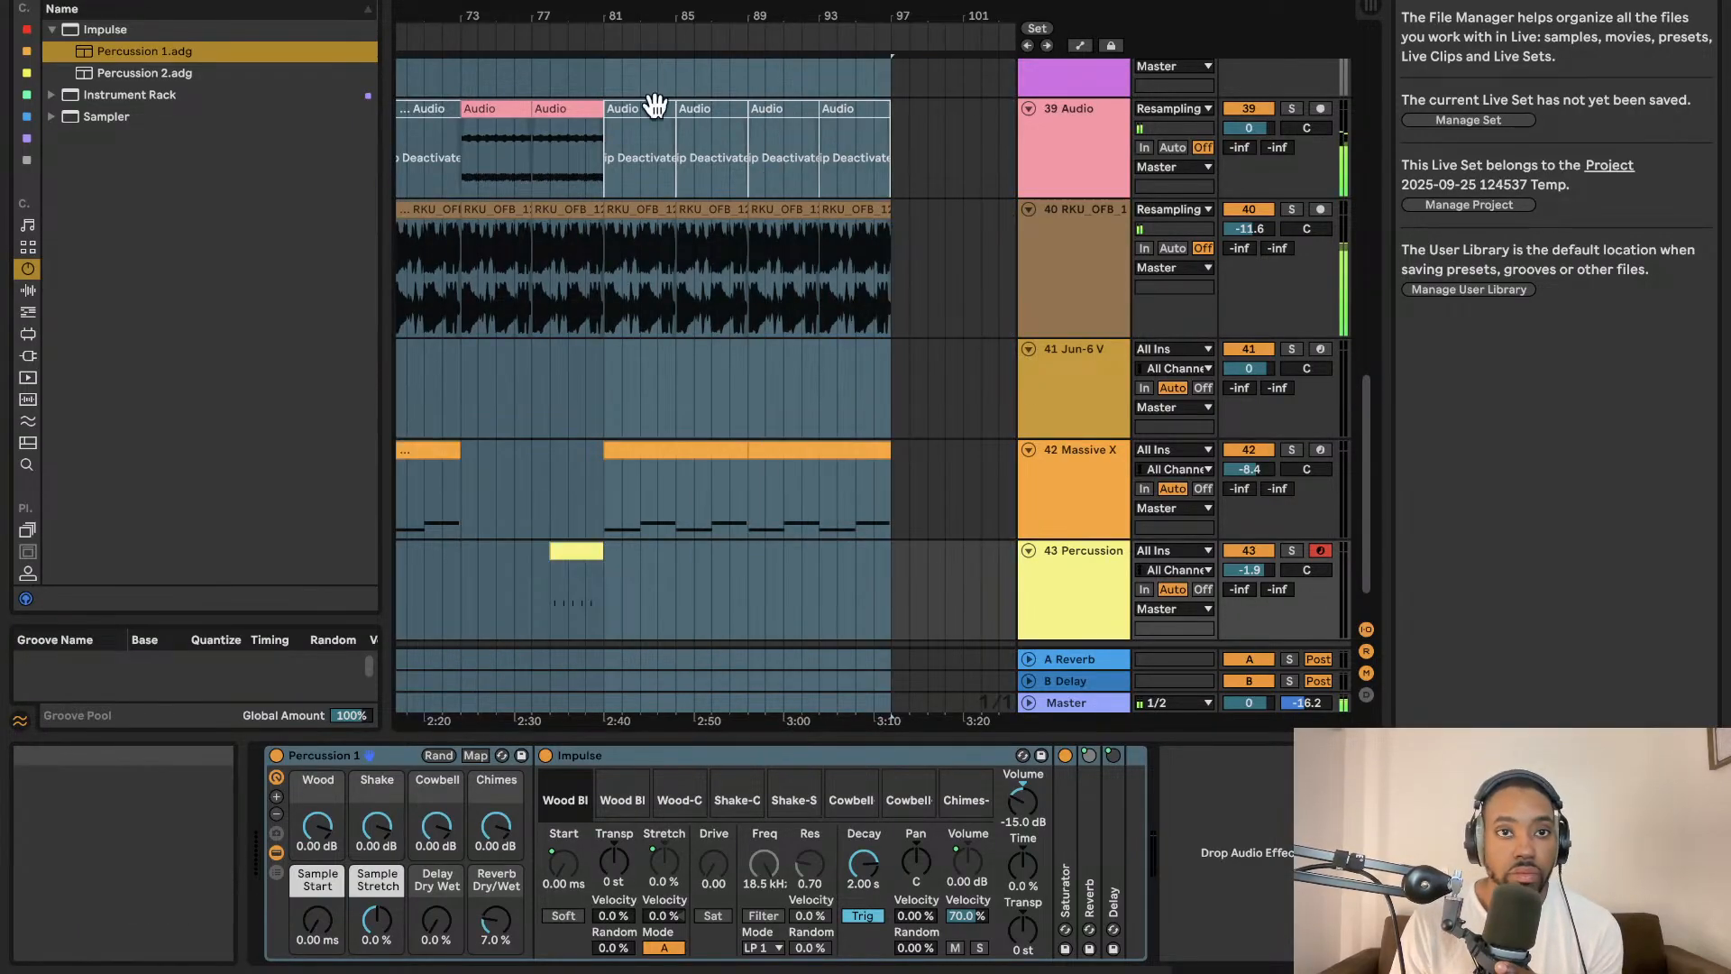
{"action": "key", "text": "super+d"}
{"action": "scroll", "coordinate": [670, 147], "scroll_direction": "left", "scroll_amount": 4}
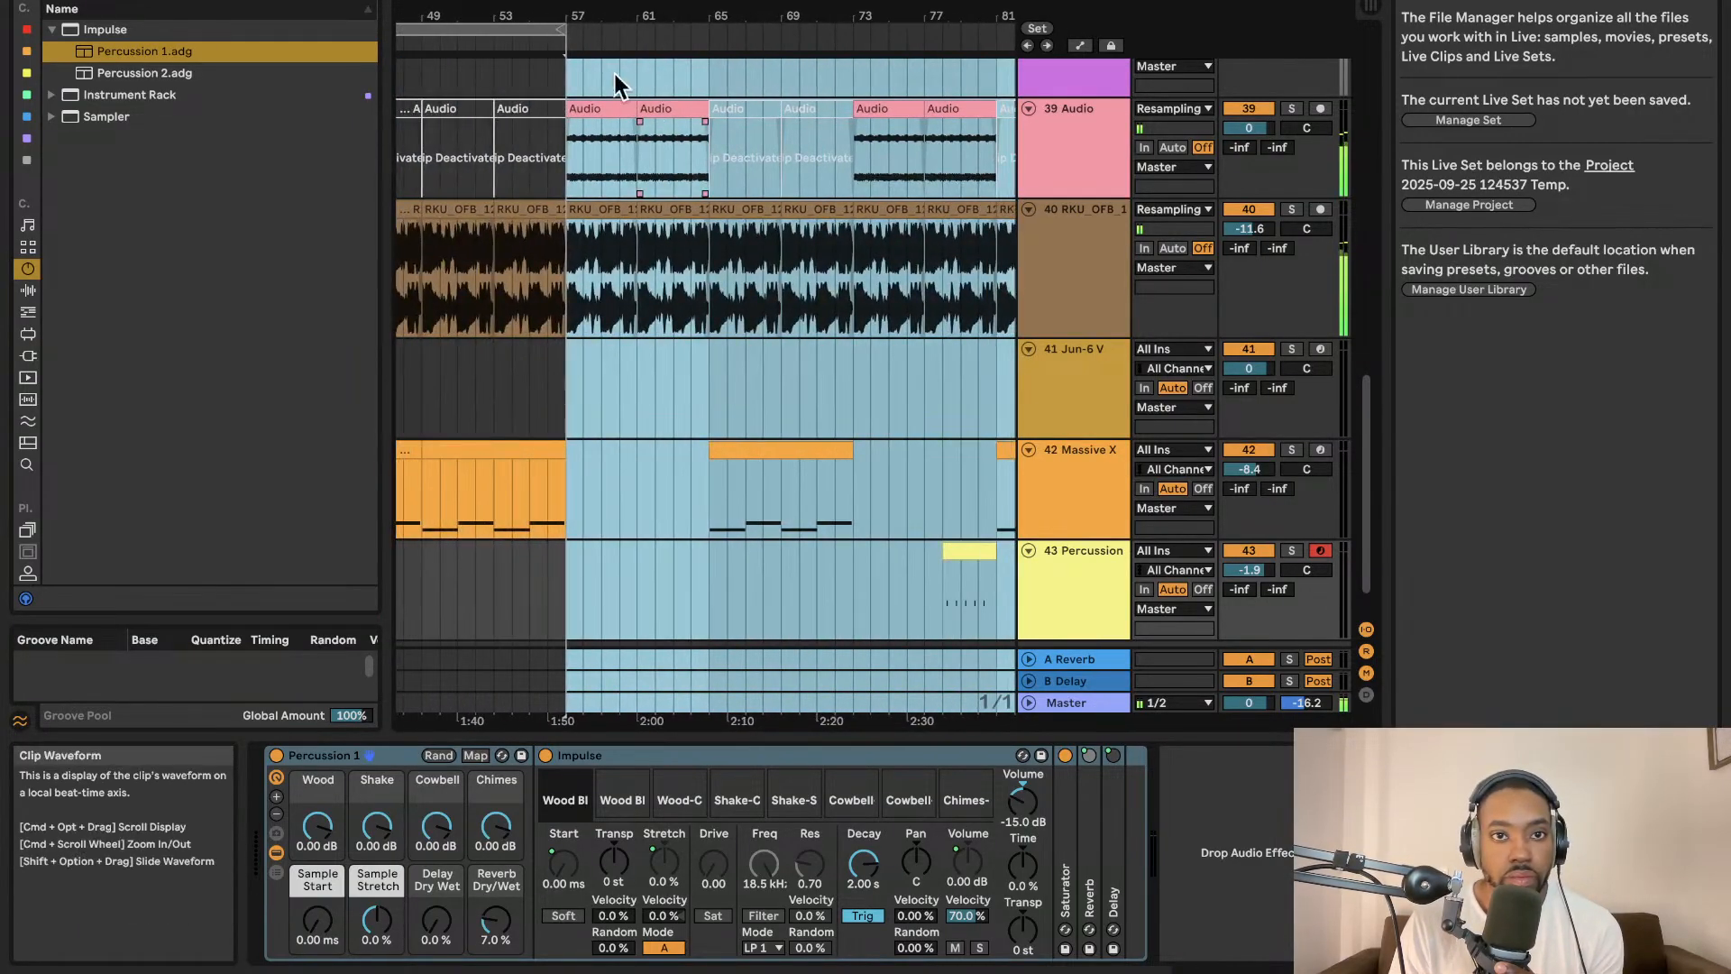
Add a third locator at bar 57 and extend the loop end to bar 97.
{"action": "right_click", "coordinate": [568, 50]}
{"action": "left_click", "coordinate": [593, 101]}
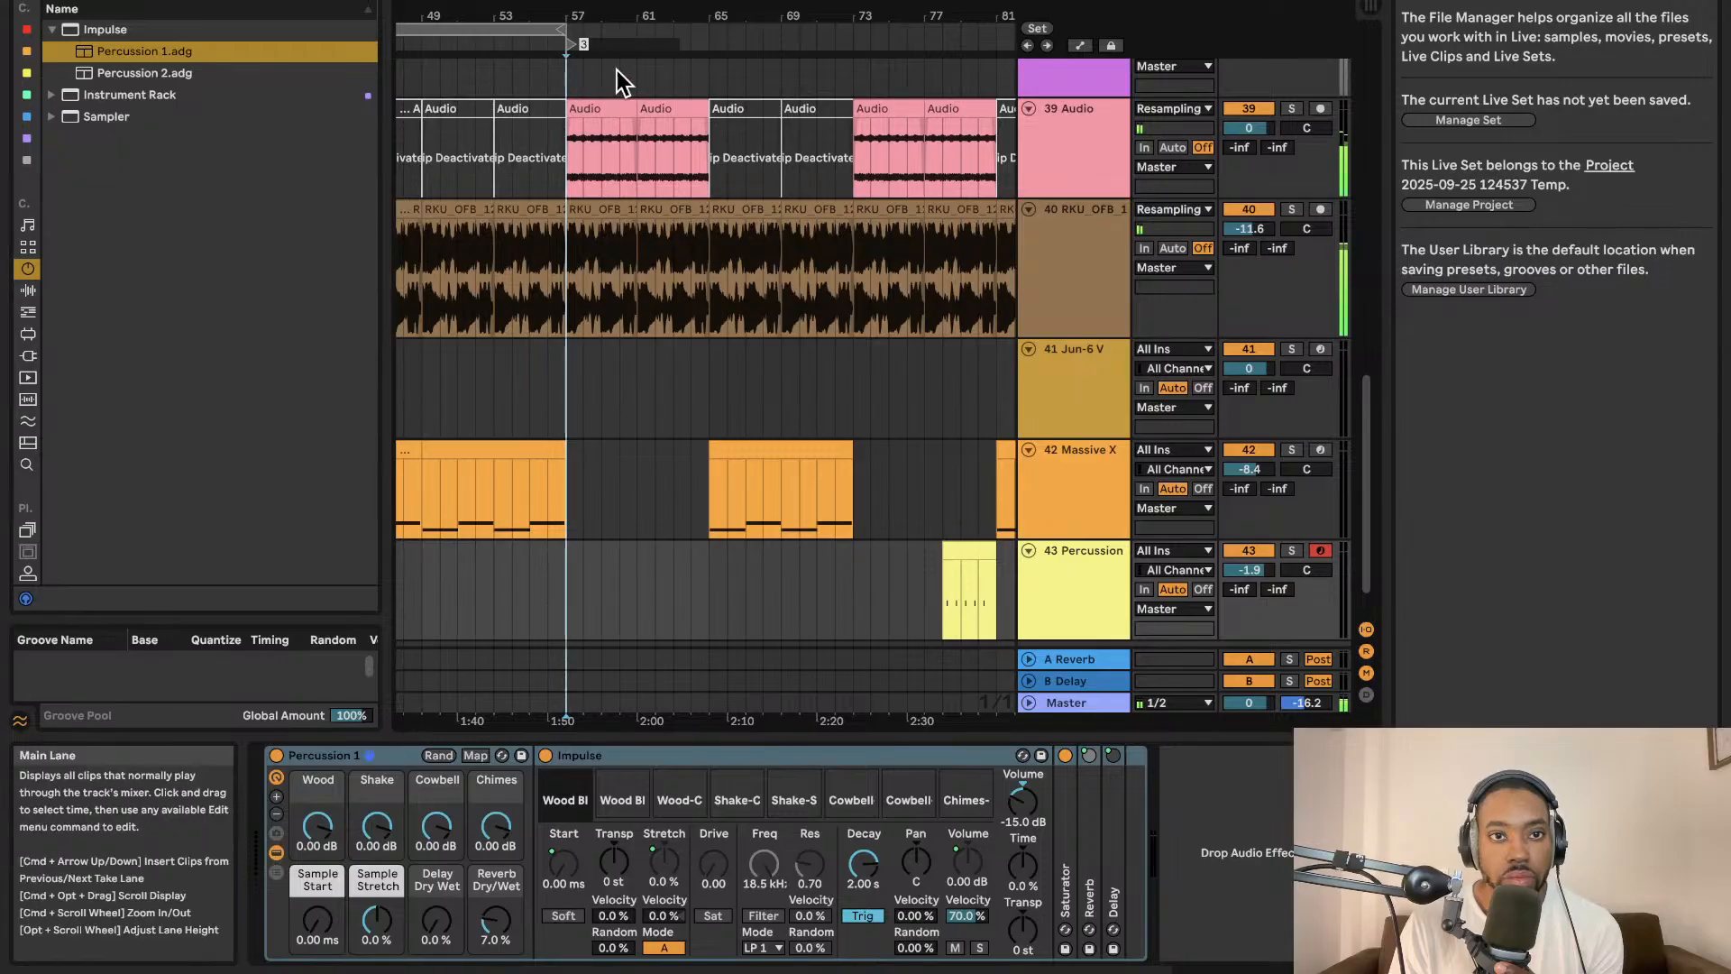
{"action": "left_click", "coordinate": [616, 70]}
{"action": "scroll", "coordinate": [707, 56], "scroll_direction": "left", "scroll_amount": 5}
{"action": "scroll", "coordinate": [707, 58], "scroll_direction": "right", "scroll_amount": 5}
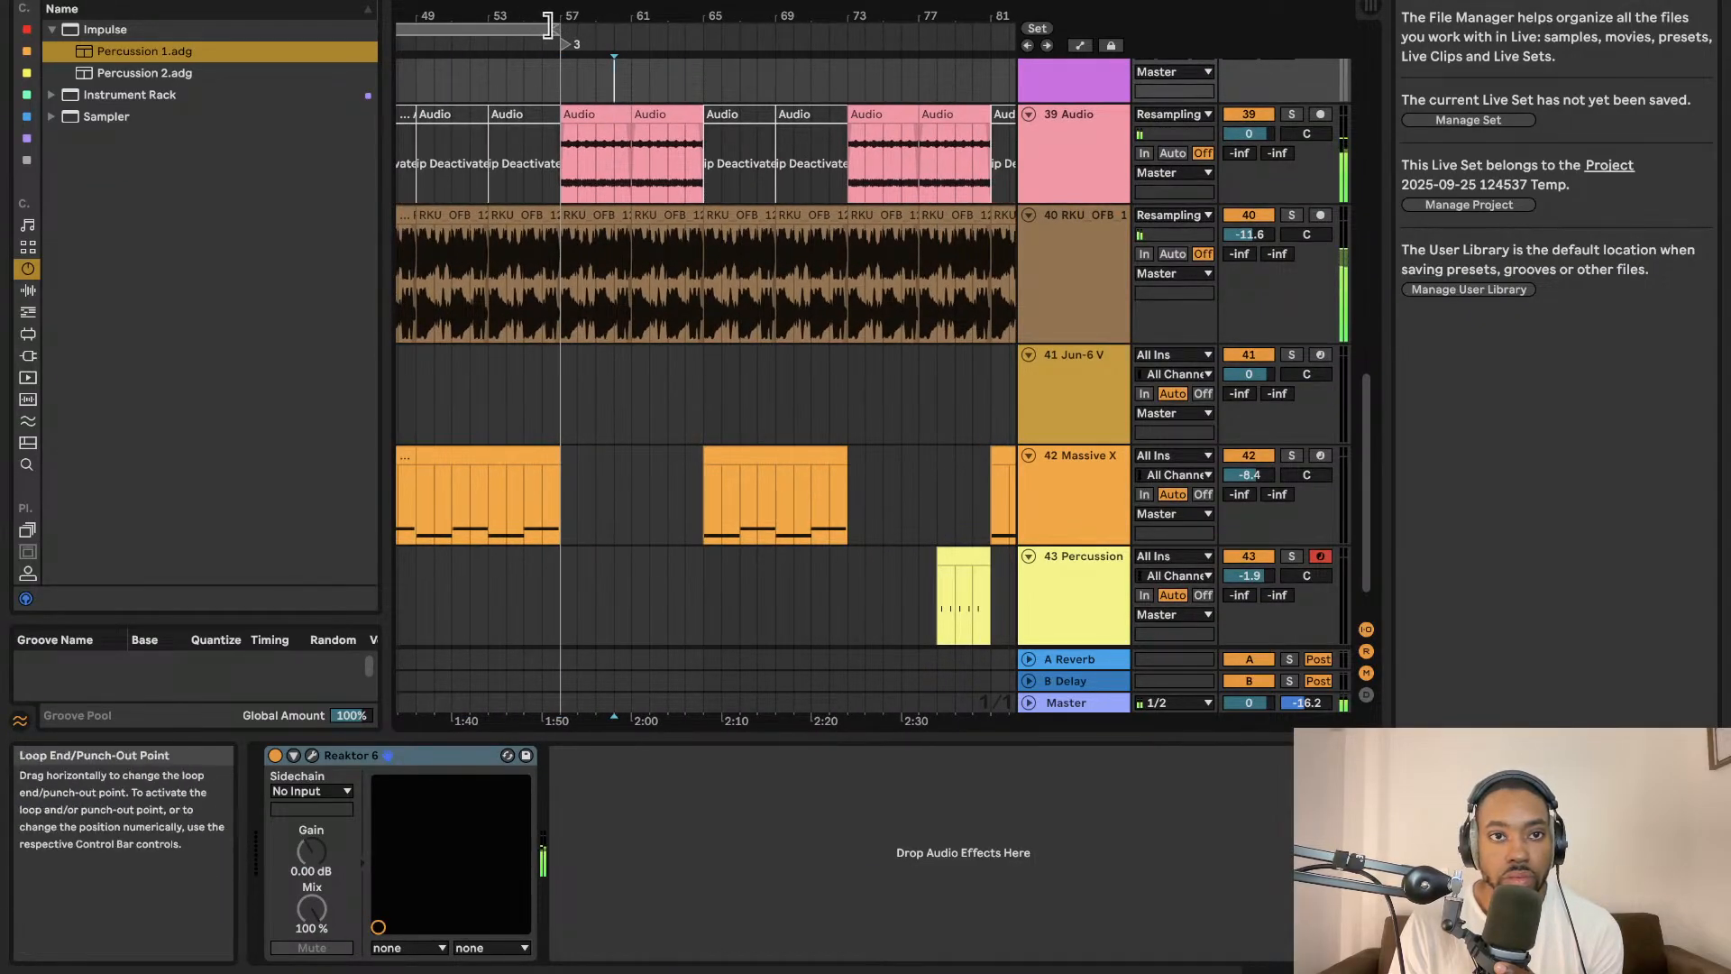
{"action": "left_click_drag", "start_coordinate": [555, 29], "coordinate": [911, 29]}
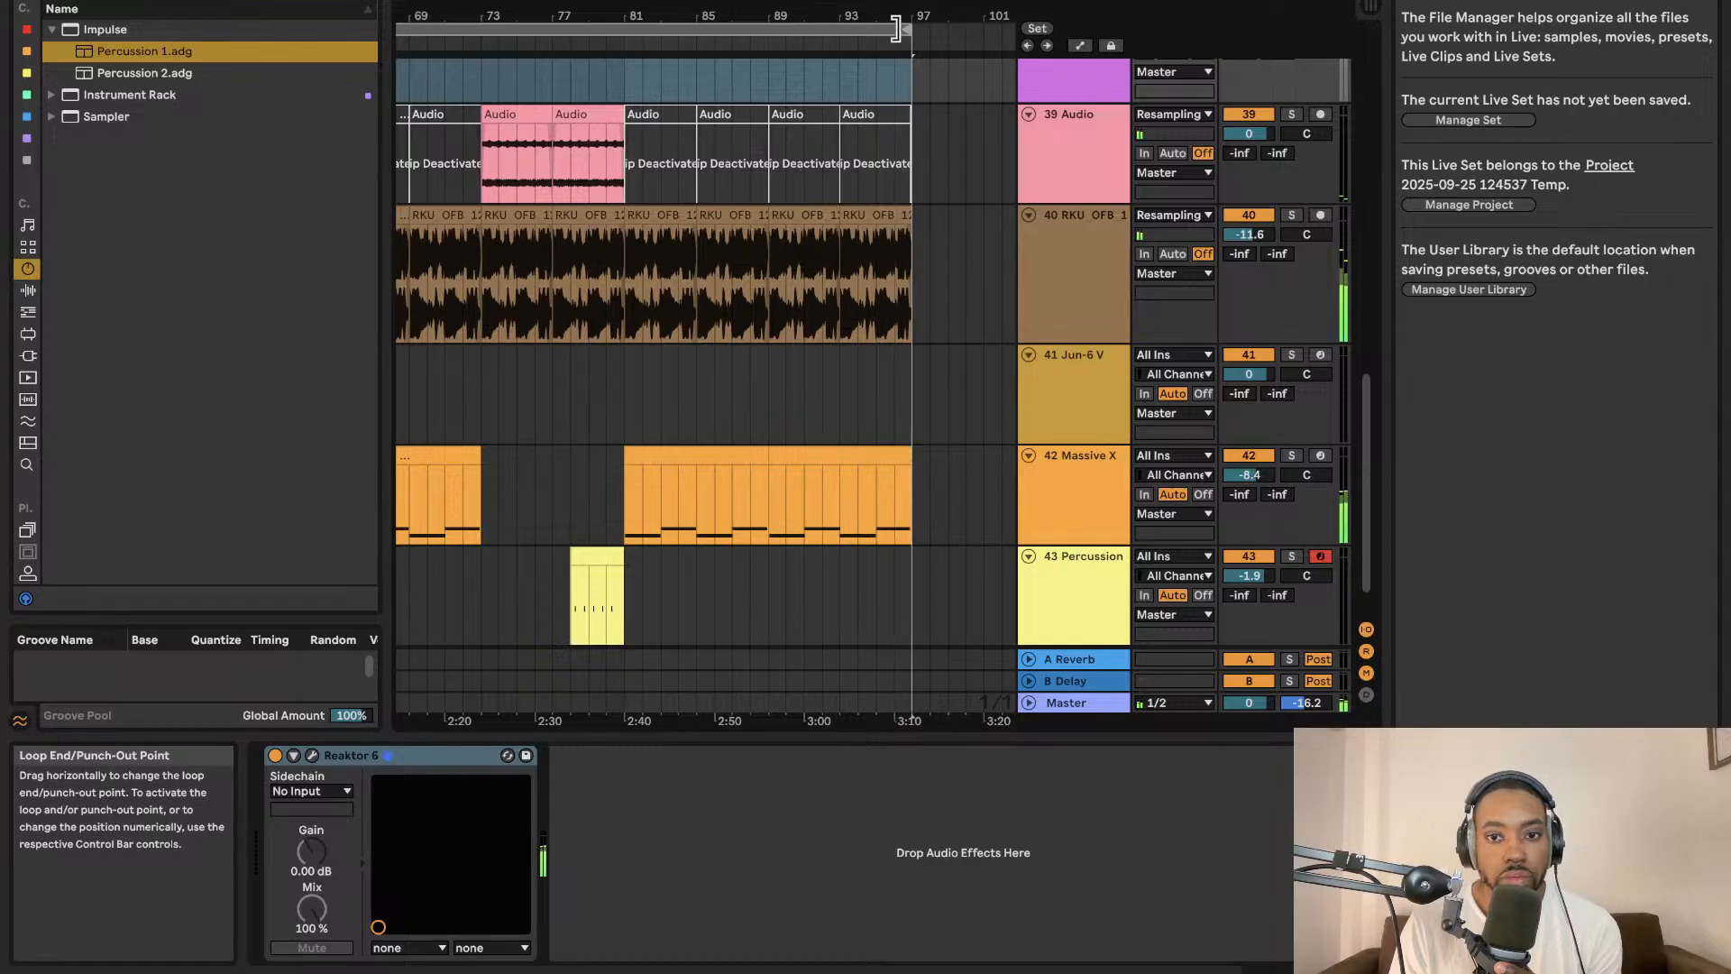
Browse the plug-in, Max for Live and MIDI effect categories and search the browser for a chord device.
{"action": "left_click", "coordinate": [1052, 691]}
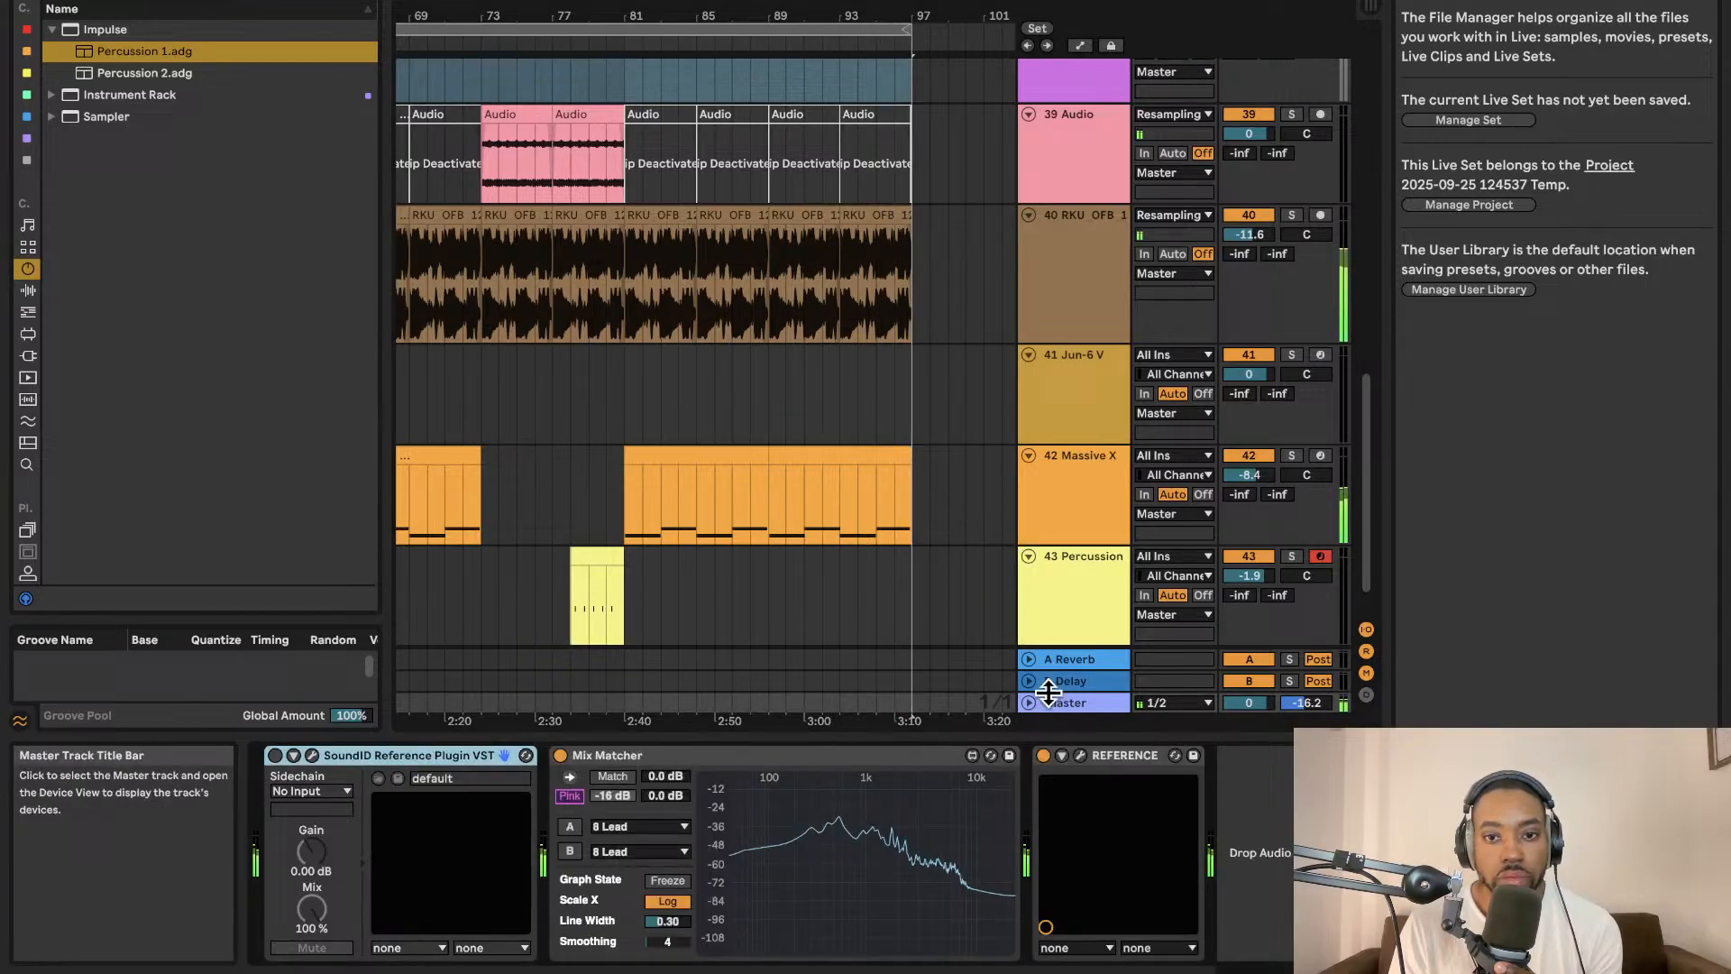
{"action": "left_click", "coordinate": [106, 1]}
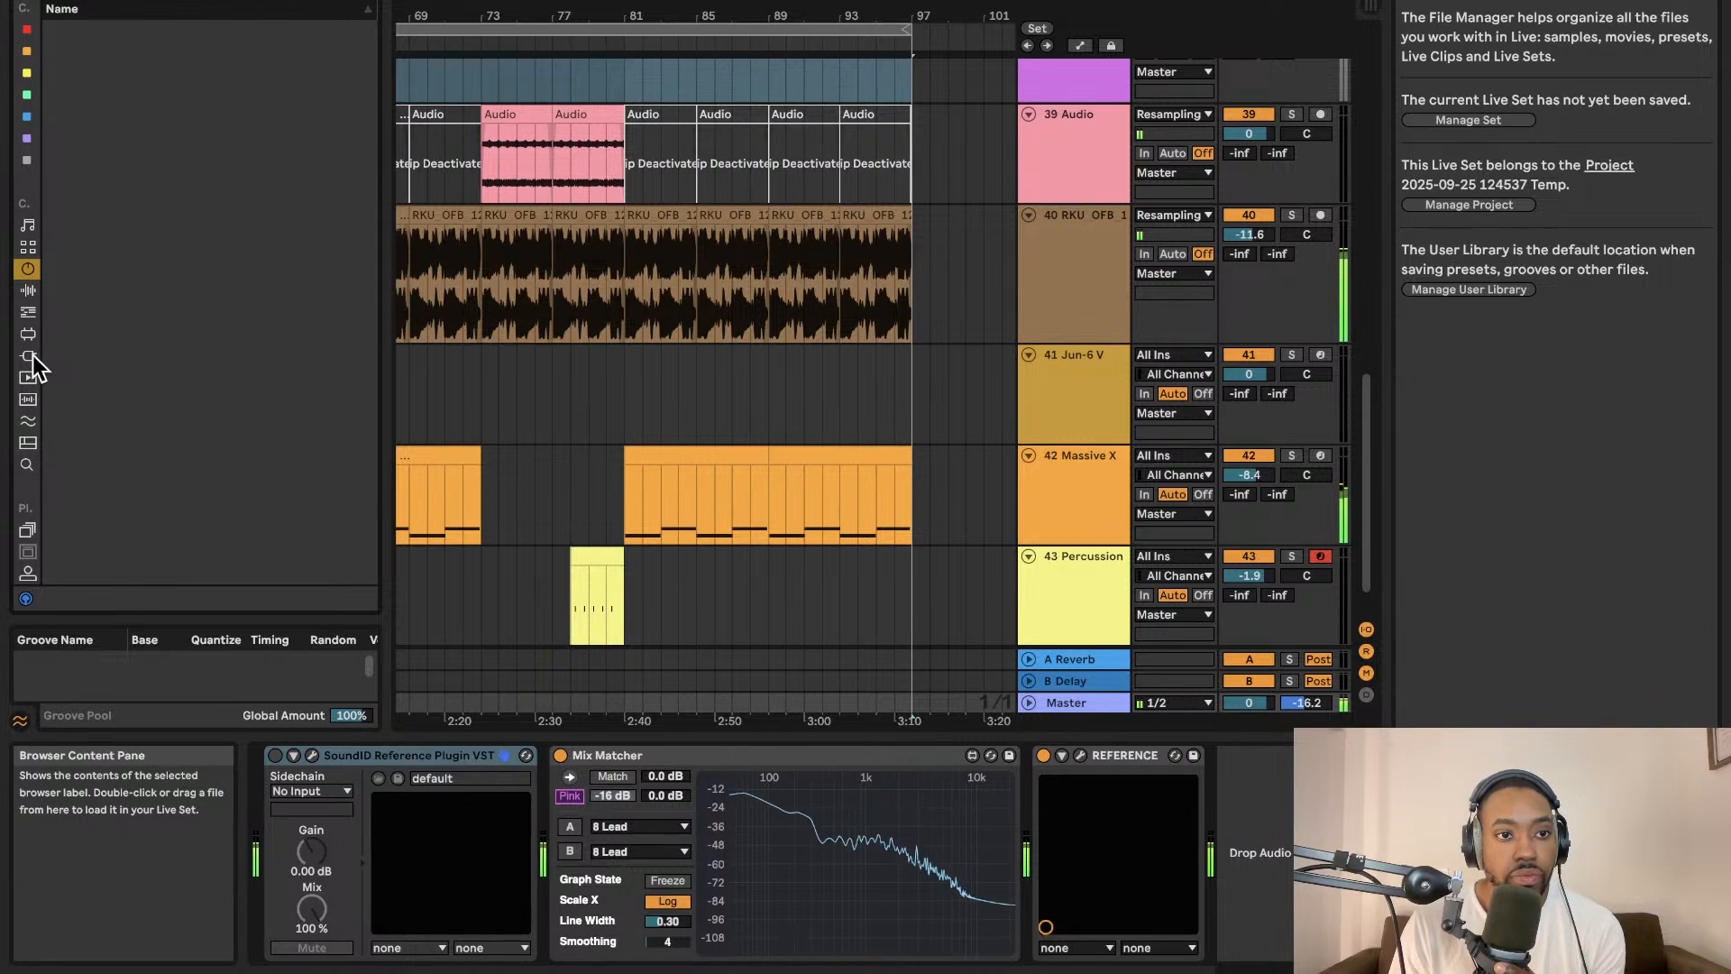
{"action": "left_click", "coordinate": [28, 356]}
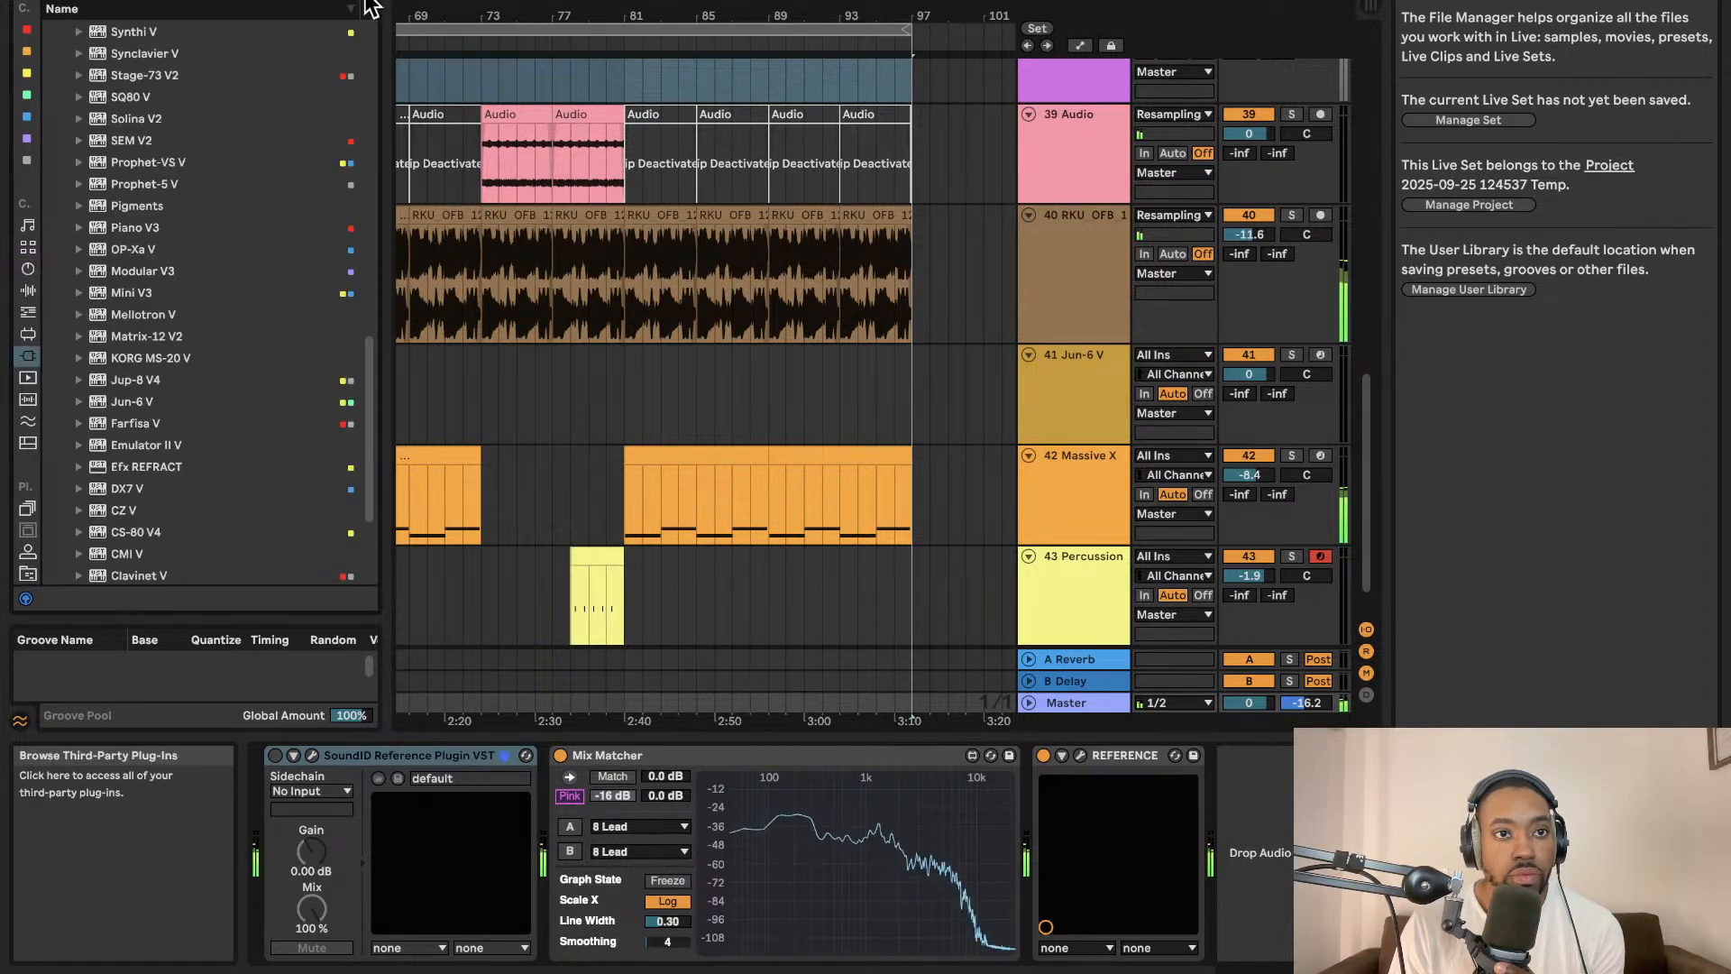
{"action": "left_click", "coordinate": [27, 353]}
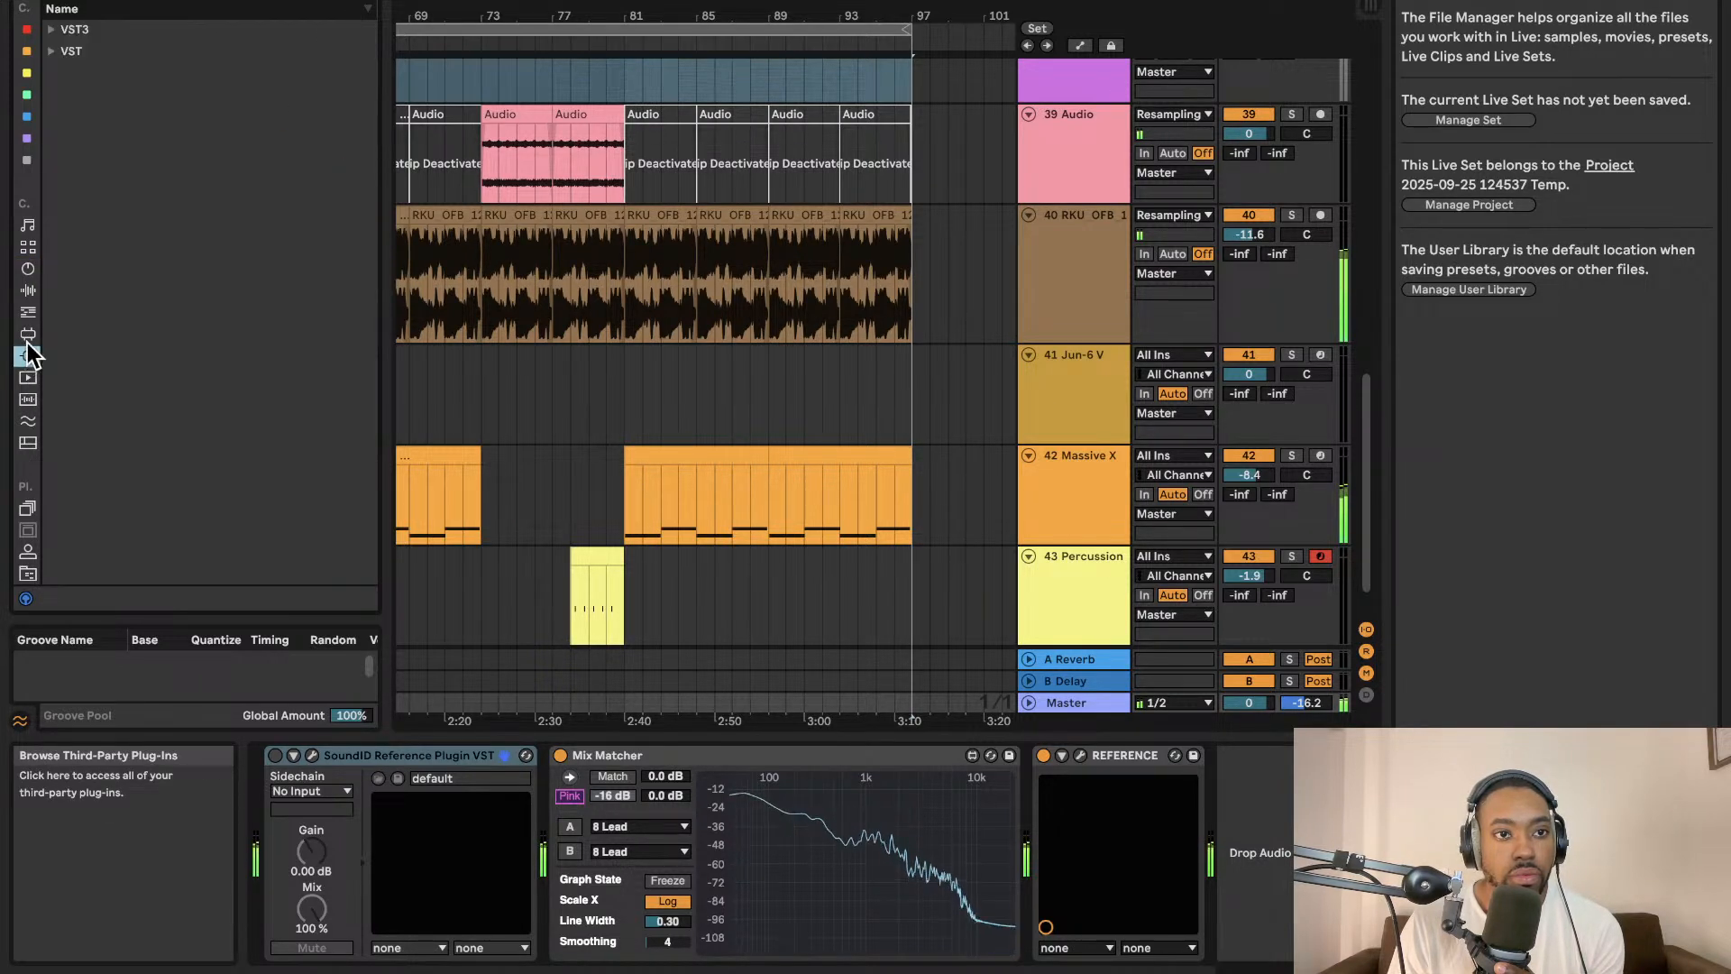
{"action": "left_click", "coordinate": [52, 51]}
{"action": "left_click", "coordinate": [28, 333]}
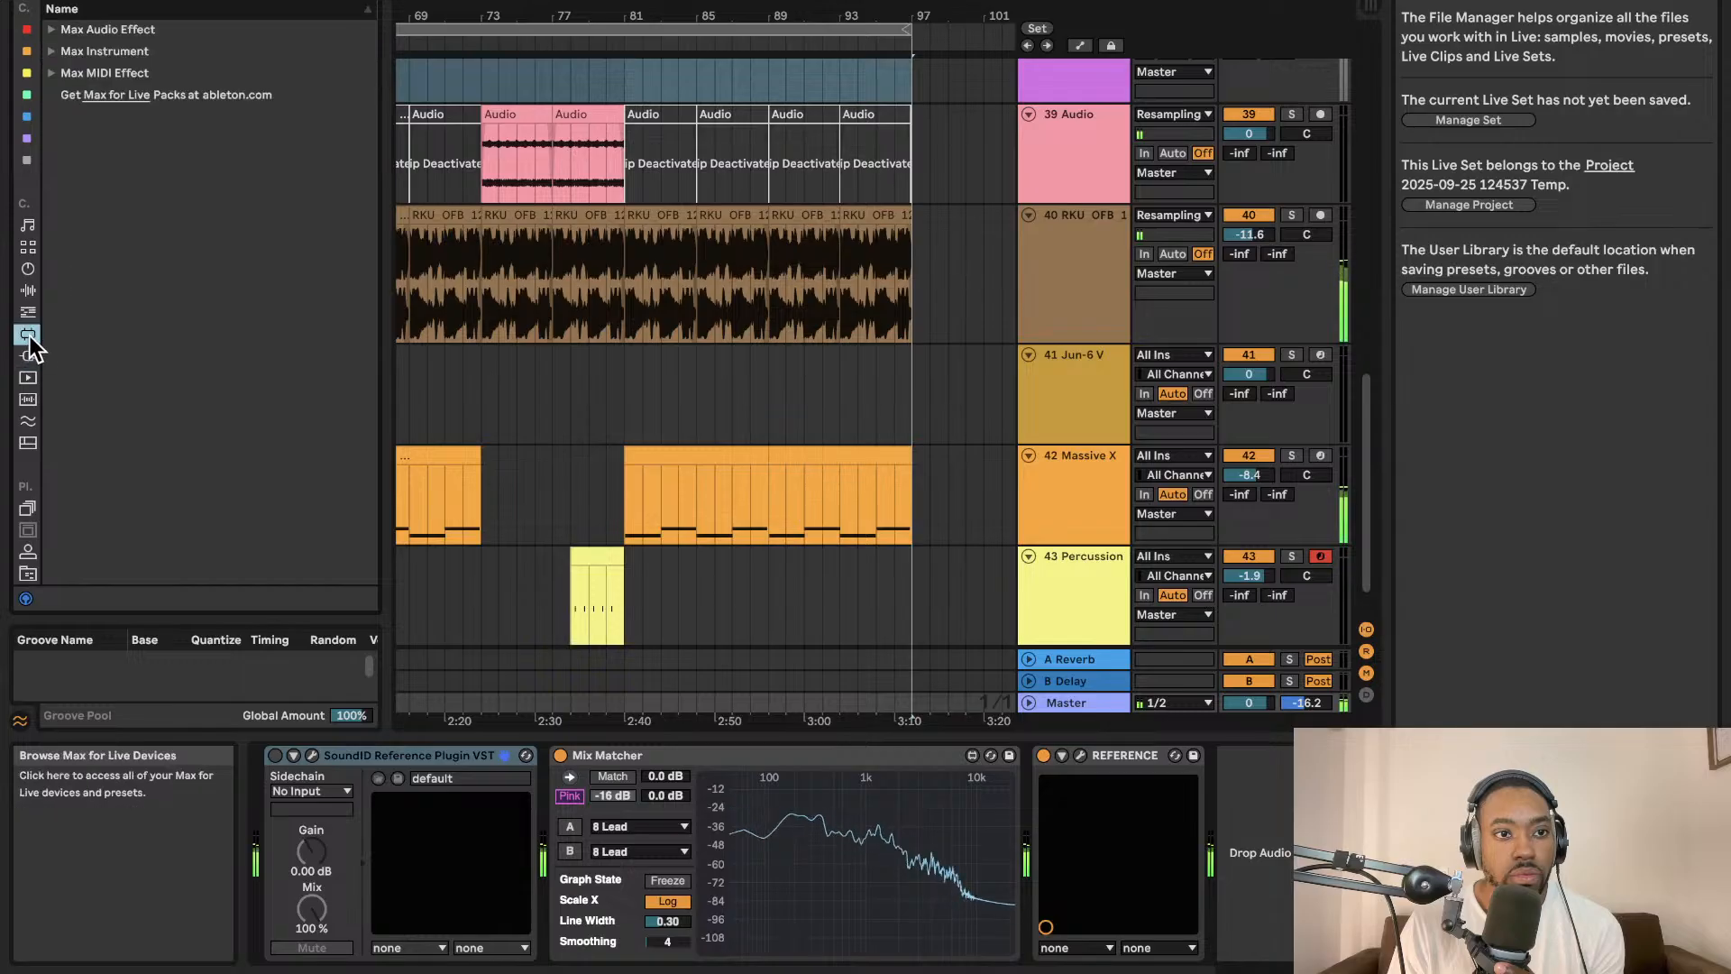
{"action": "left_click", "coordinate": [28, 313]}
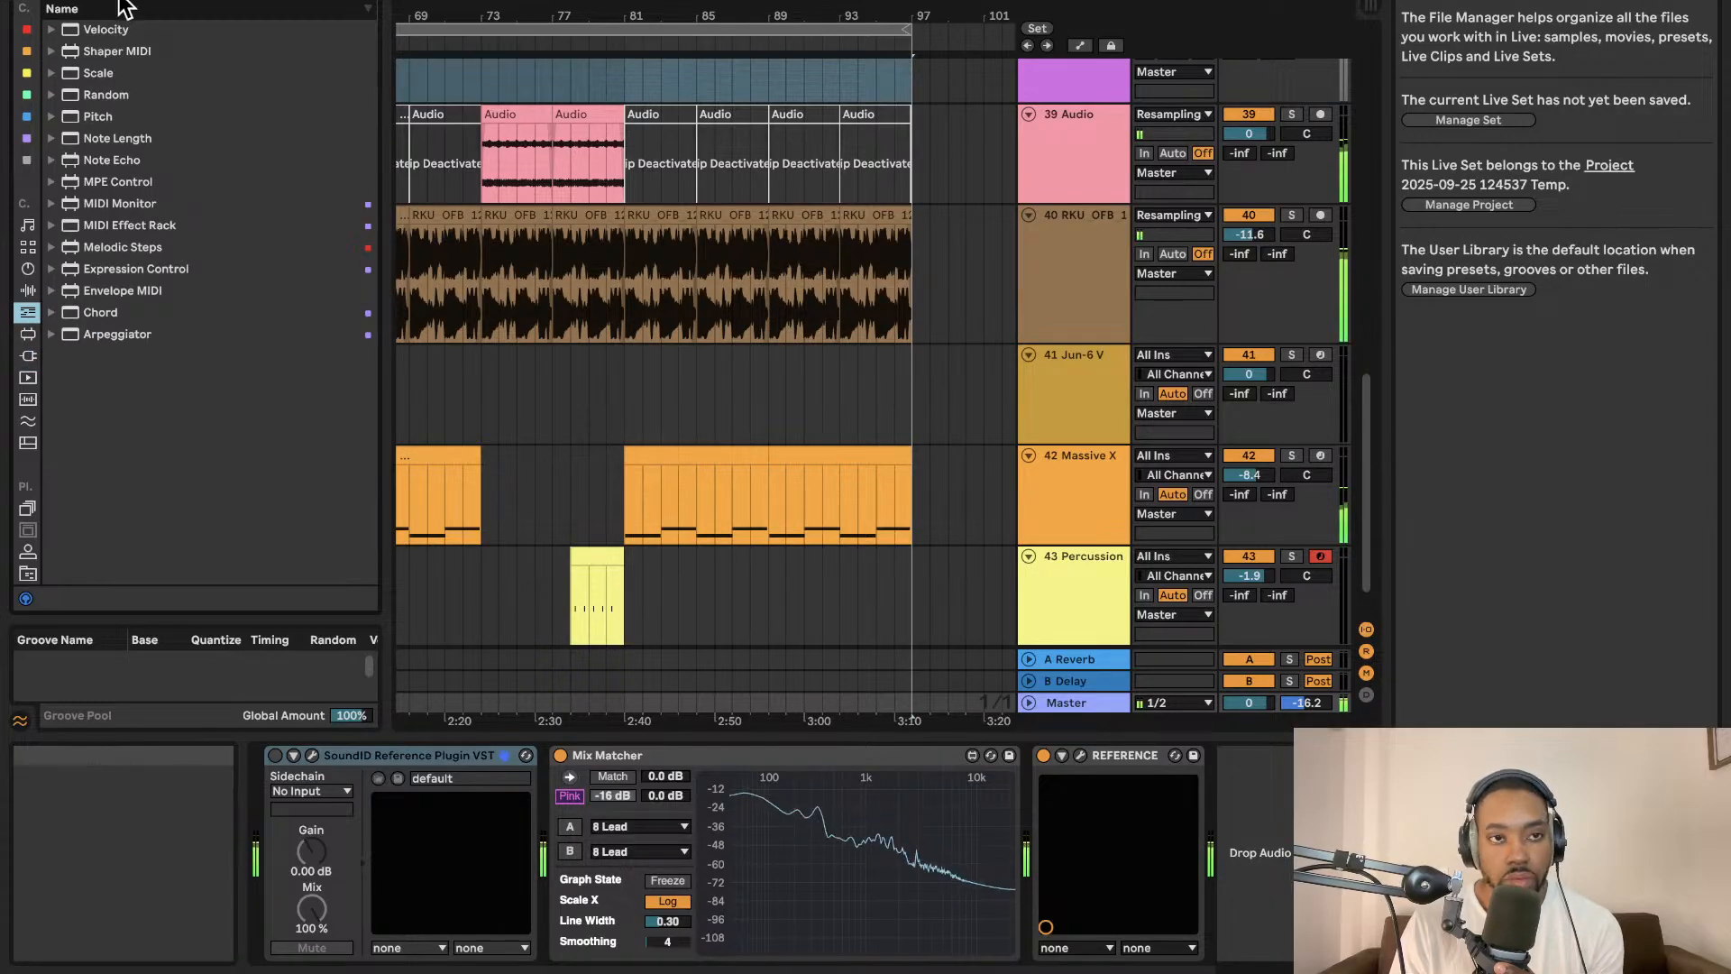
{"action": "type", "text": "chord"}
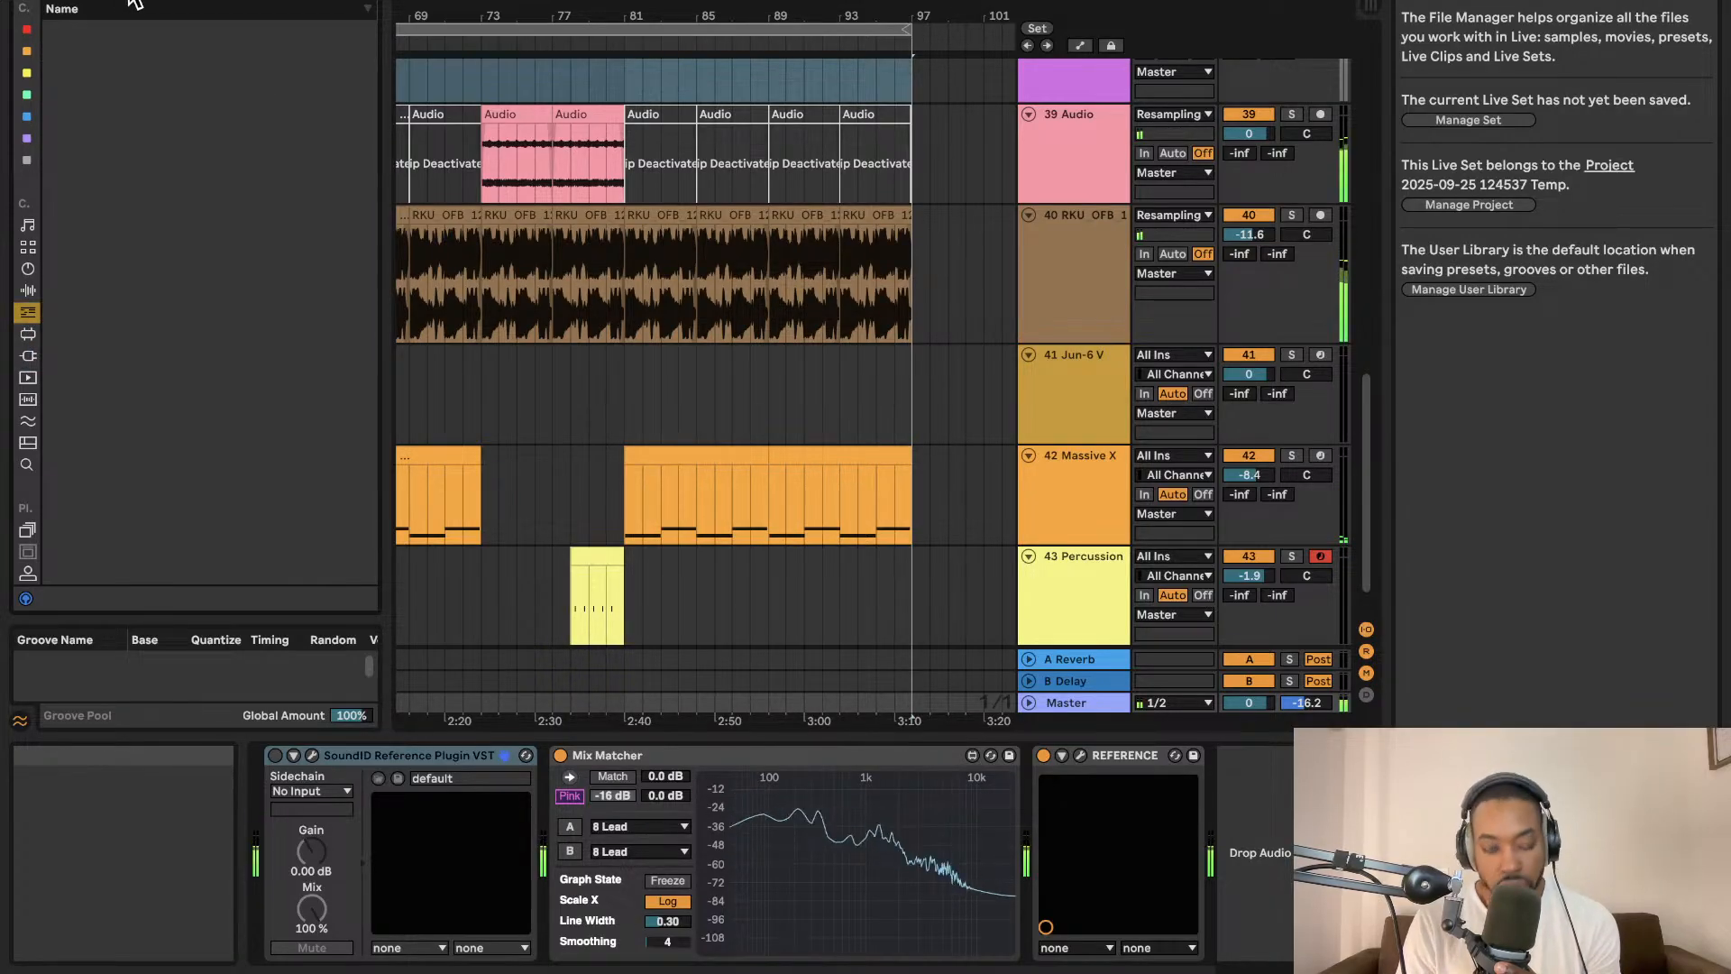
{"action": "left_click", "coordinate": [28, 355]}
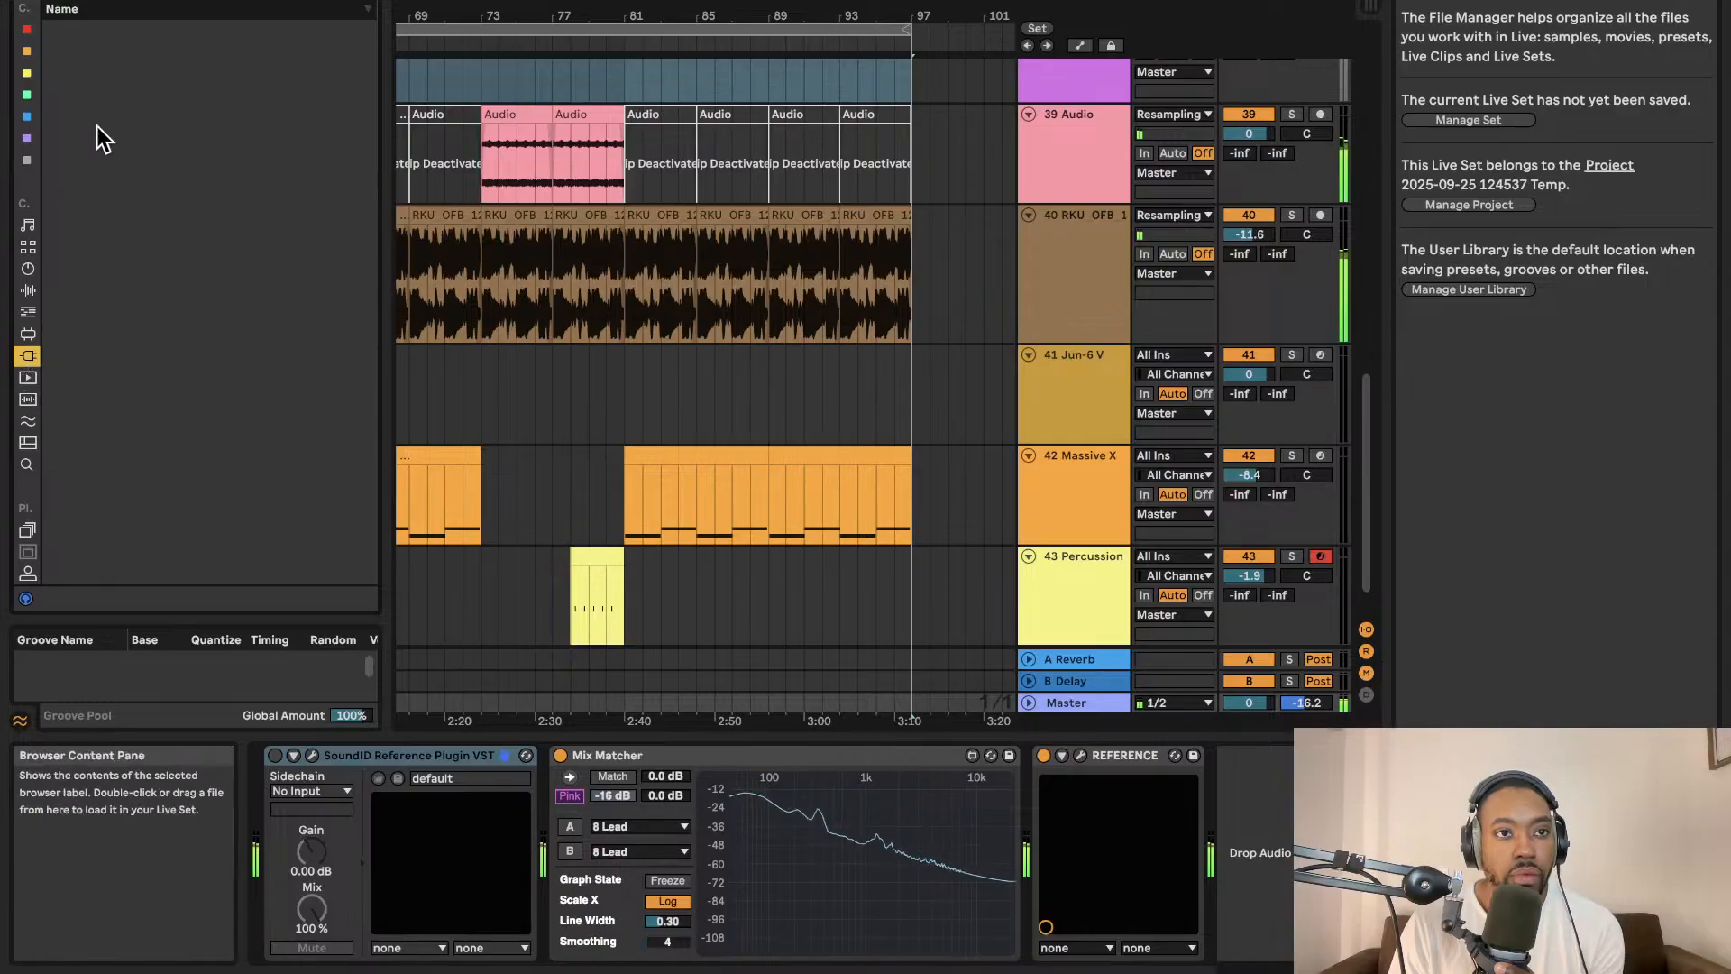
{"action": "left_click", "coordinate": [28, 314]}
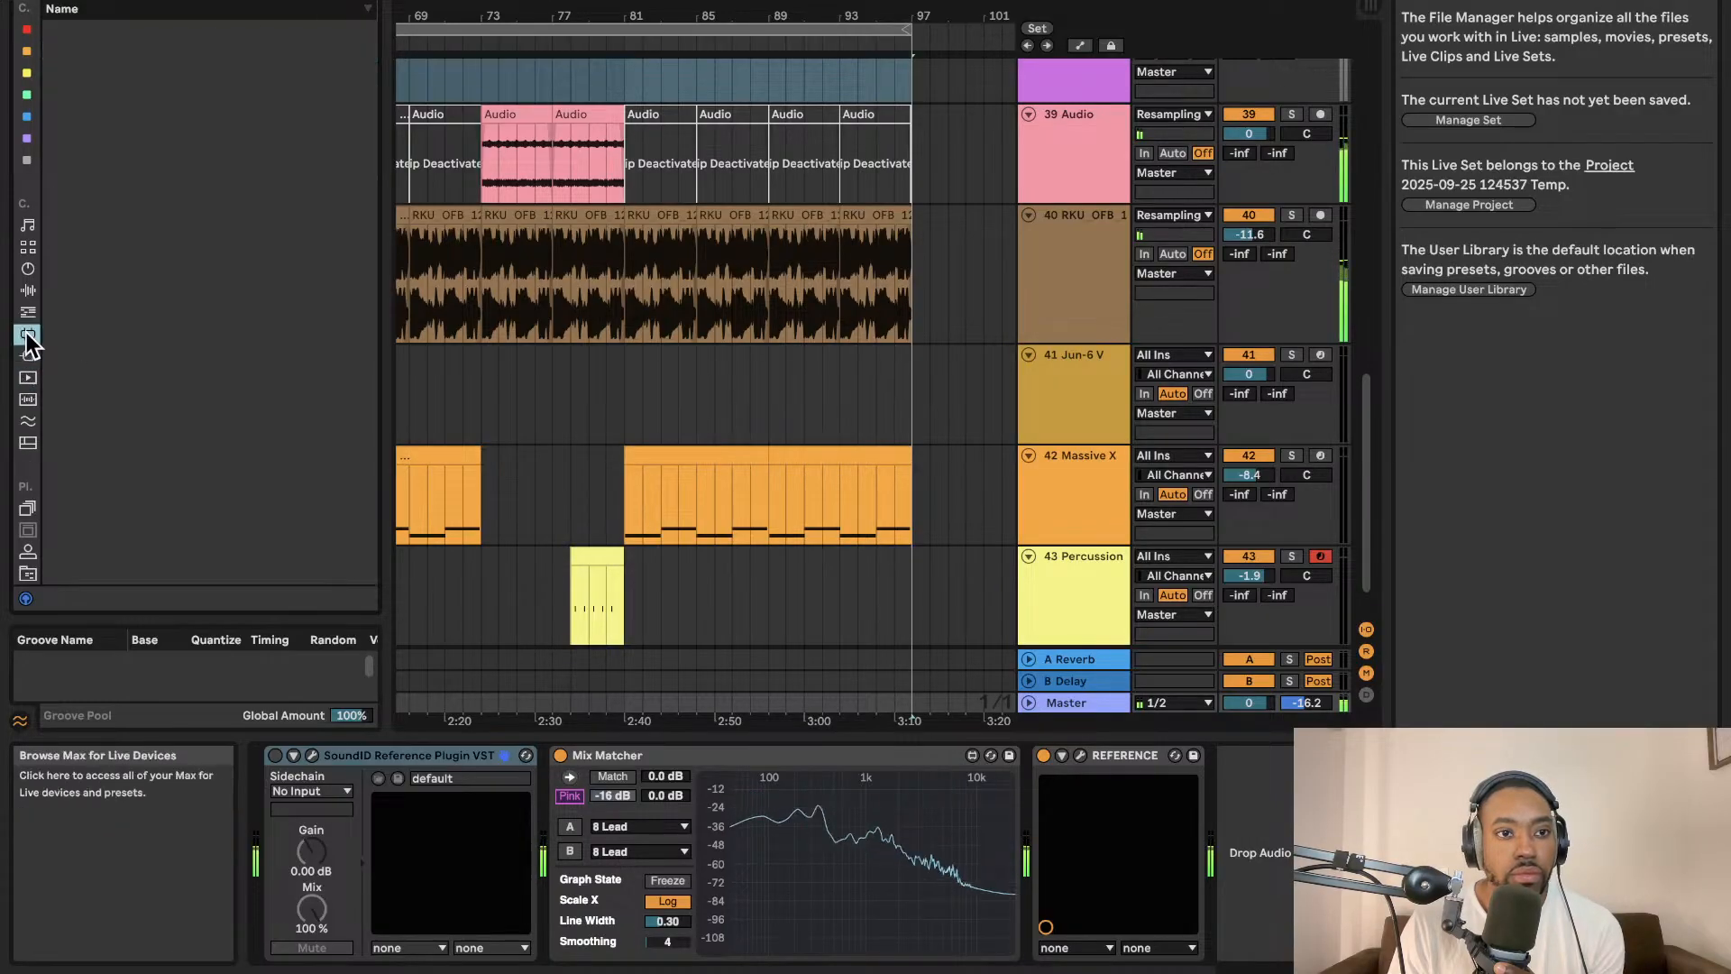
{"action": "left_click", "coordinate": [28, 293]}
{"action": "left_click", "coordinate": [29, 315]}
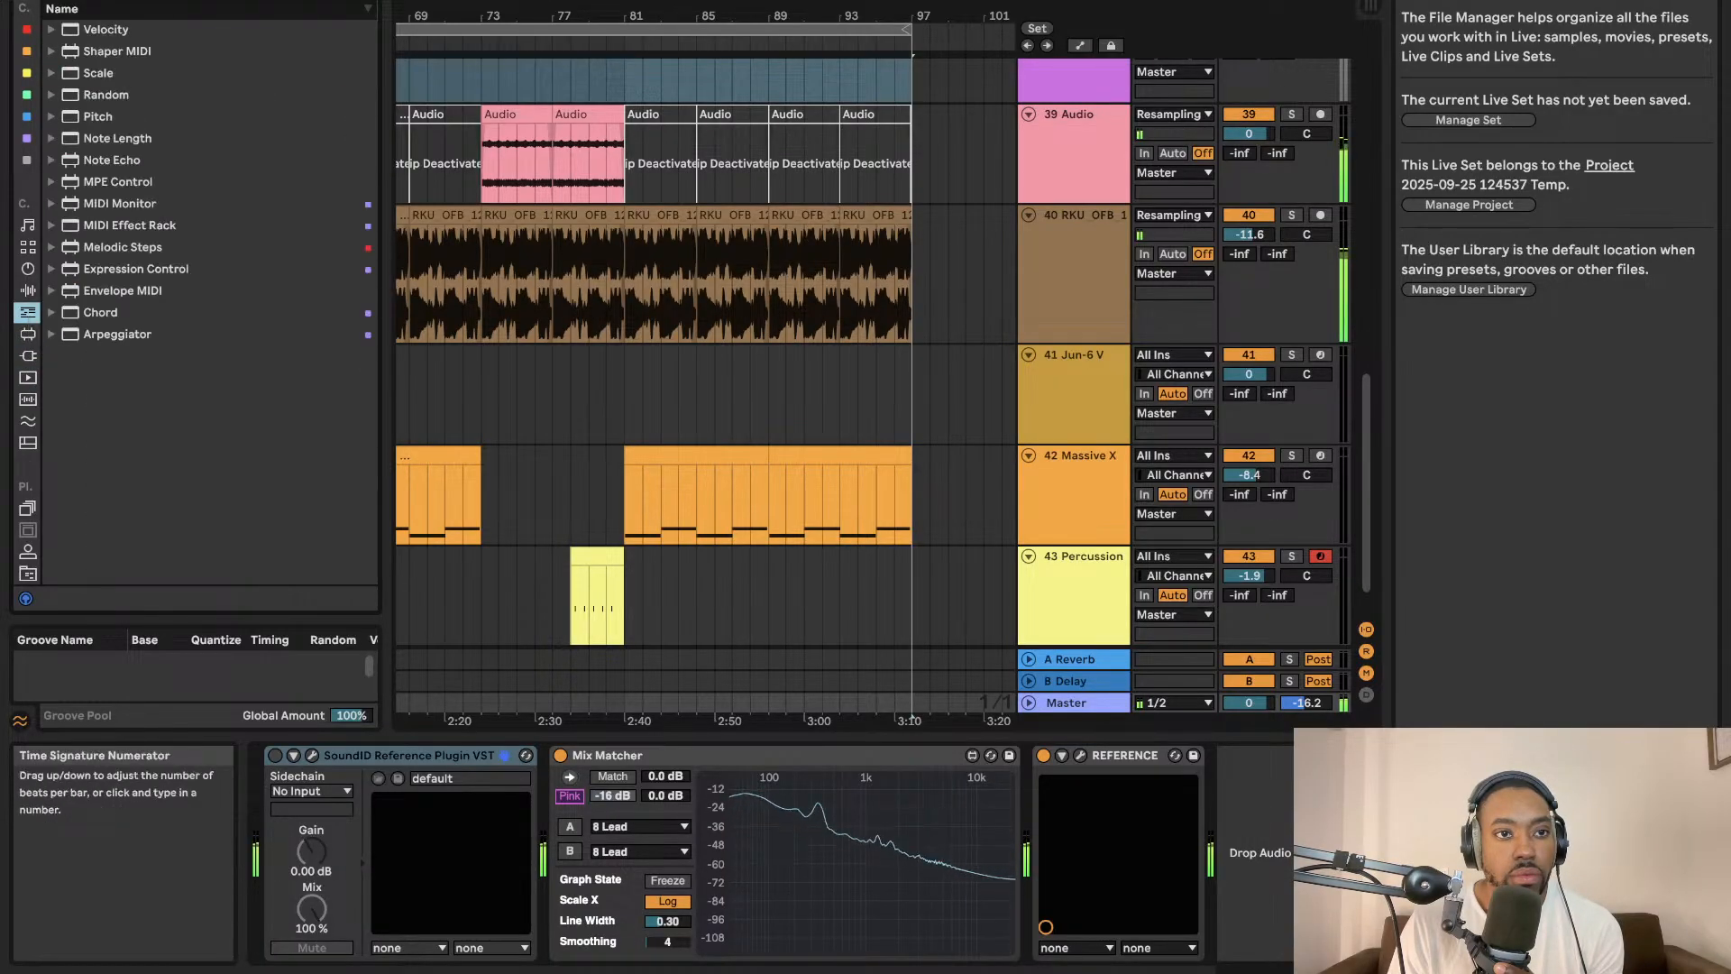
{"action": "type", "text": "chord"}
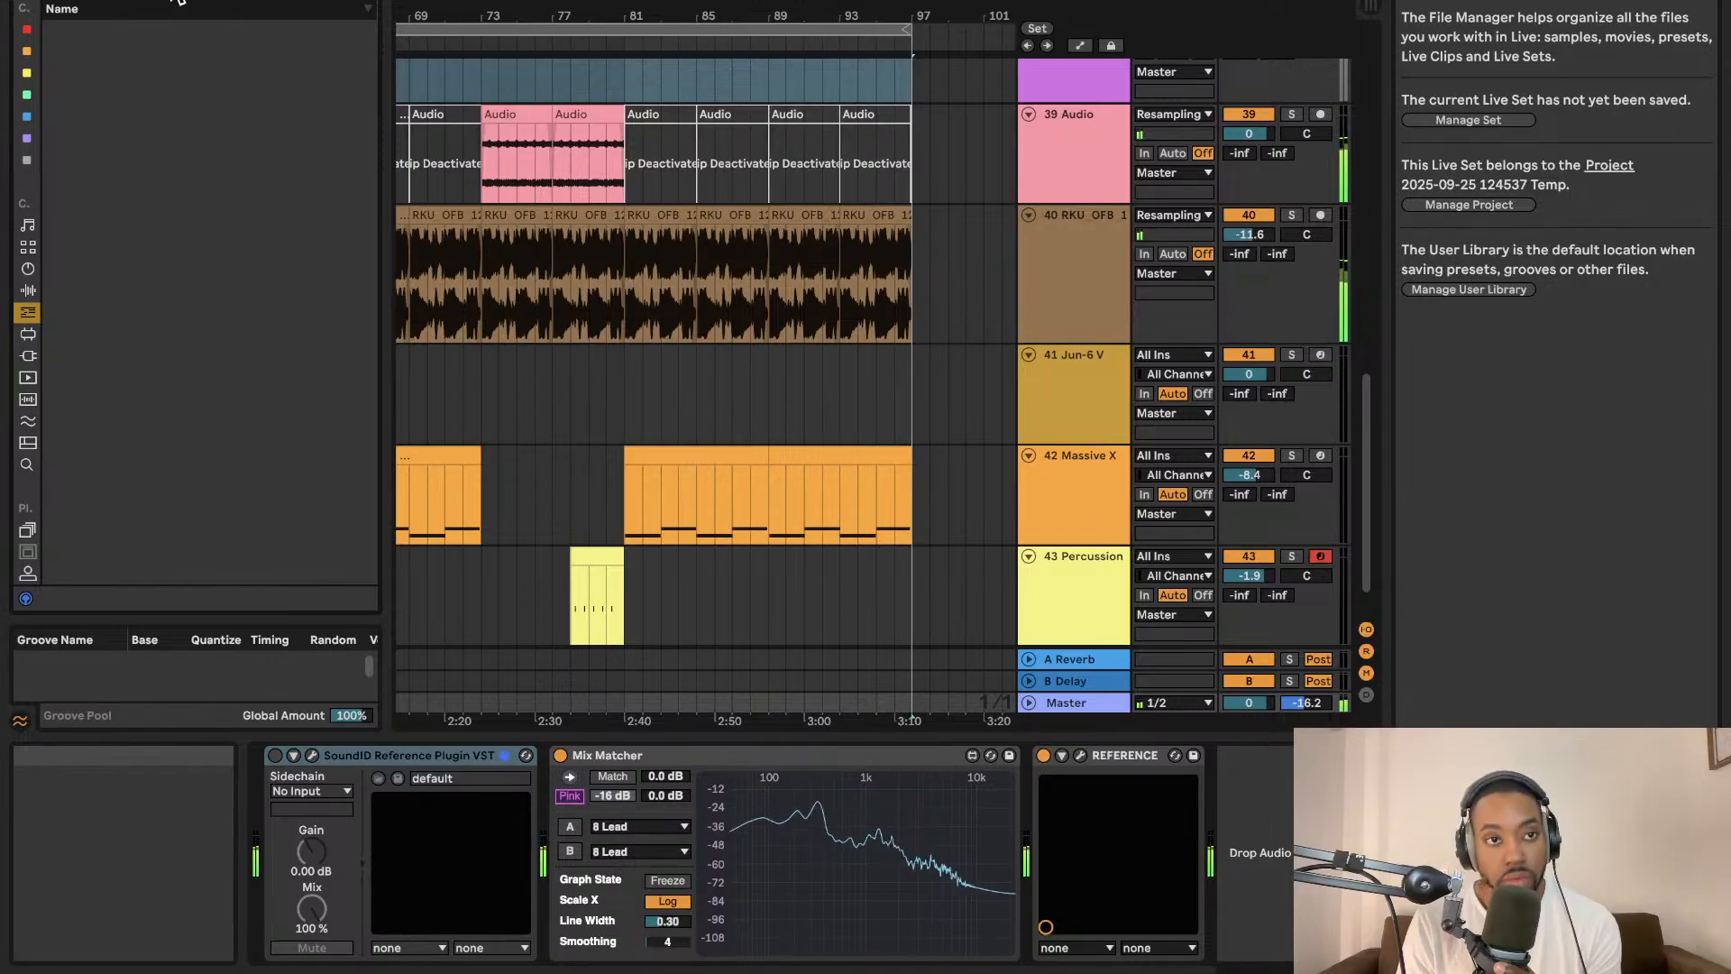
{"action": "left_click", "coordinate": [30, 335]}
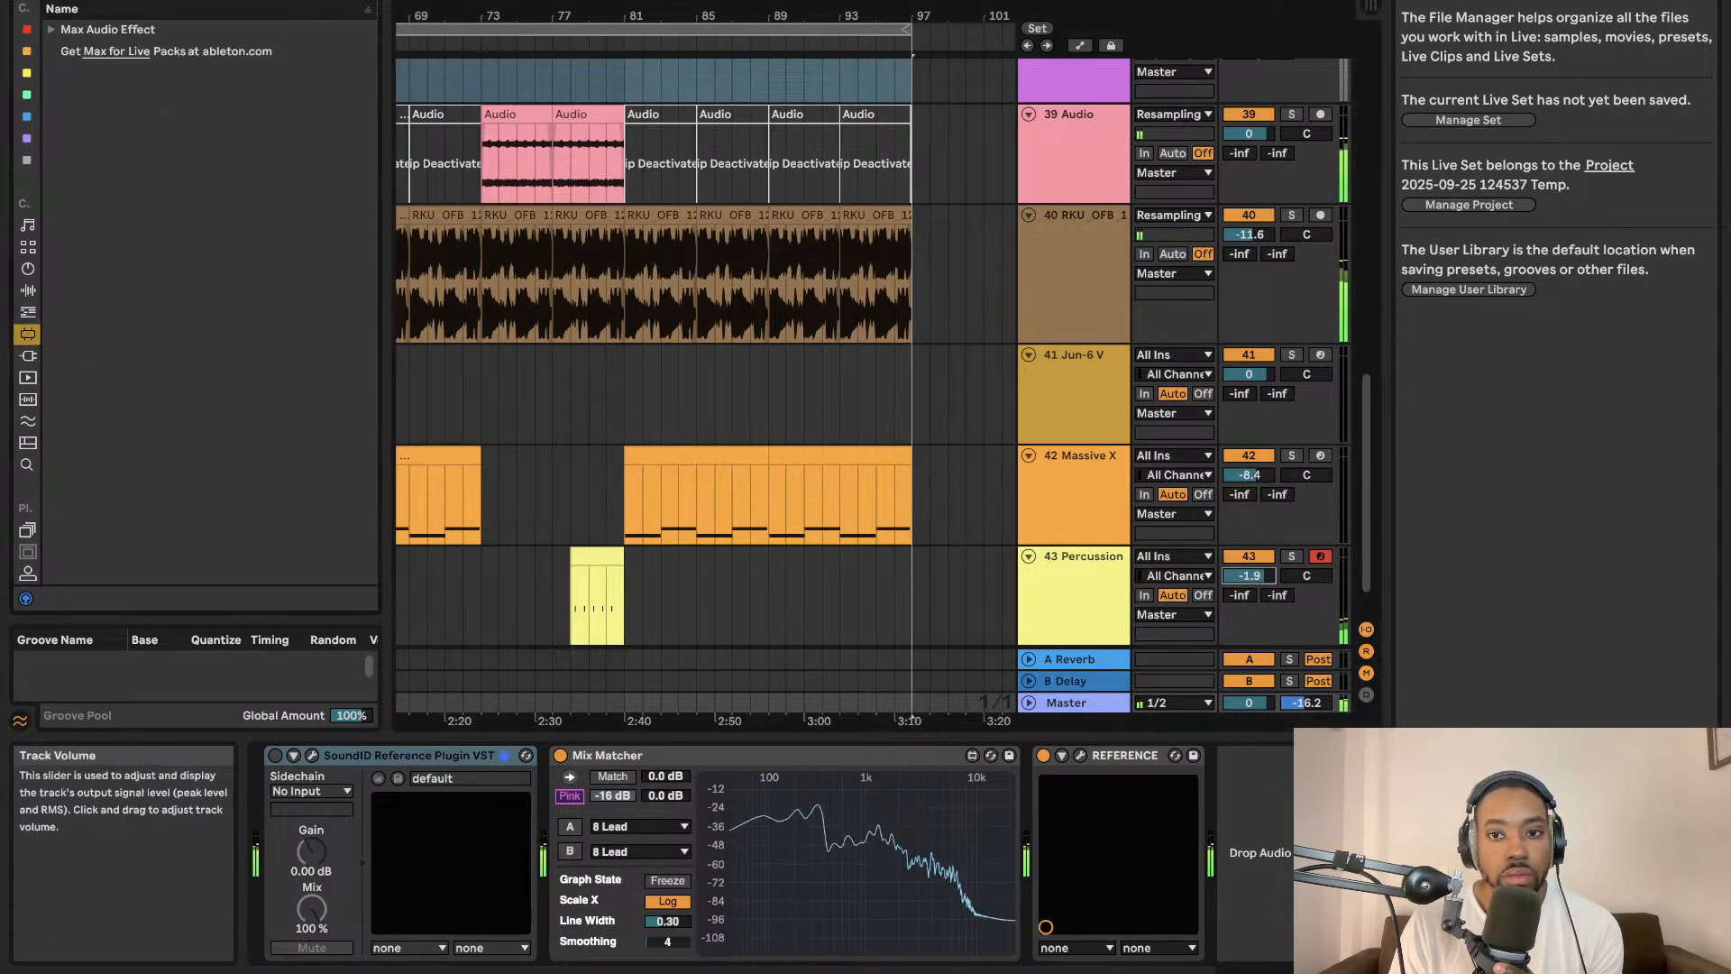
Lower the Percussion track's volume to about -5.5 dB.
{"action": "left_click_drag", "start_coordinate": [1252, 581], "coordinate": [1252, 586]}
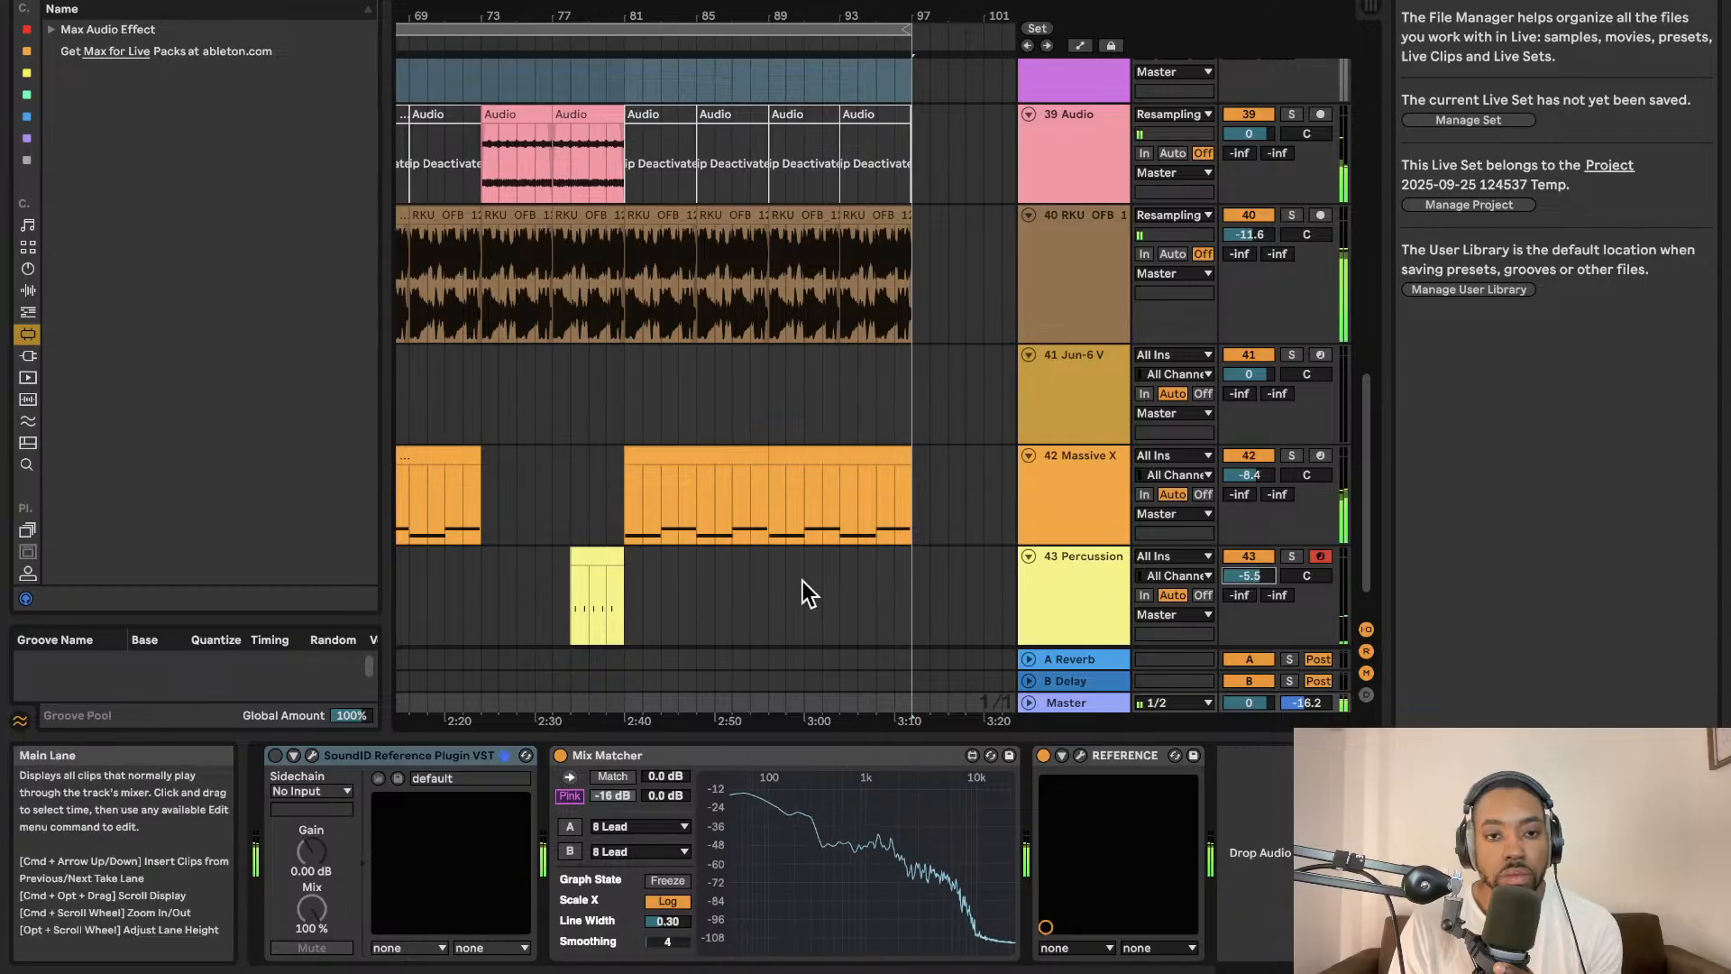
{"action": "scroll", "coordinate": [800, 525], "scroll_direction": "left", "scroll_amount": 1}
{"action": "scroll", "coordinate": [800, 525], "scroll_direction": "left", "scroll_amount": 5}
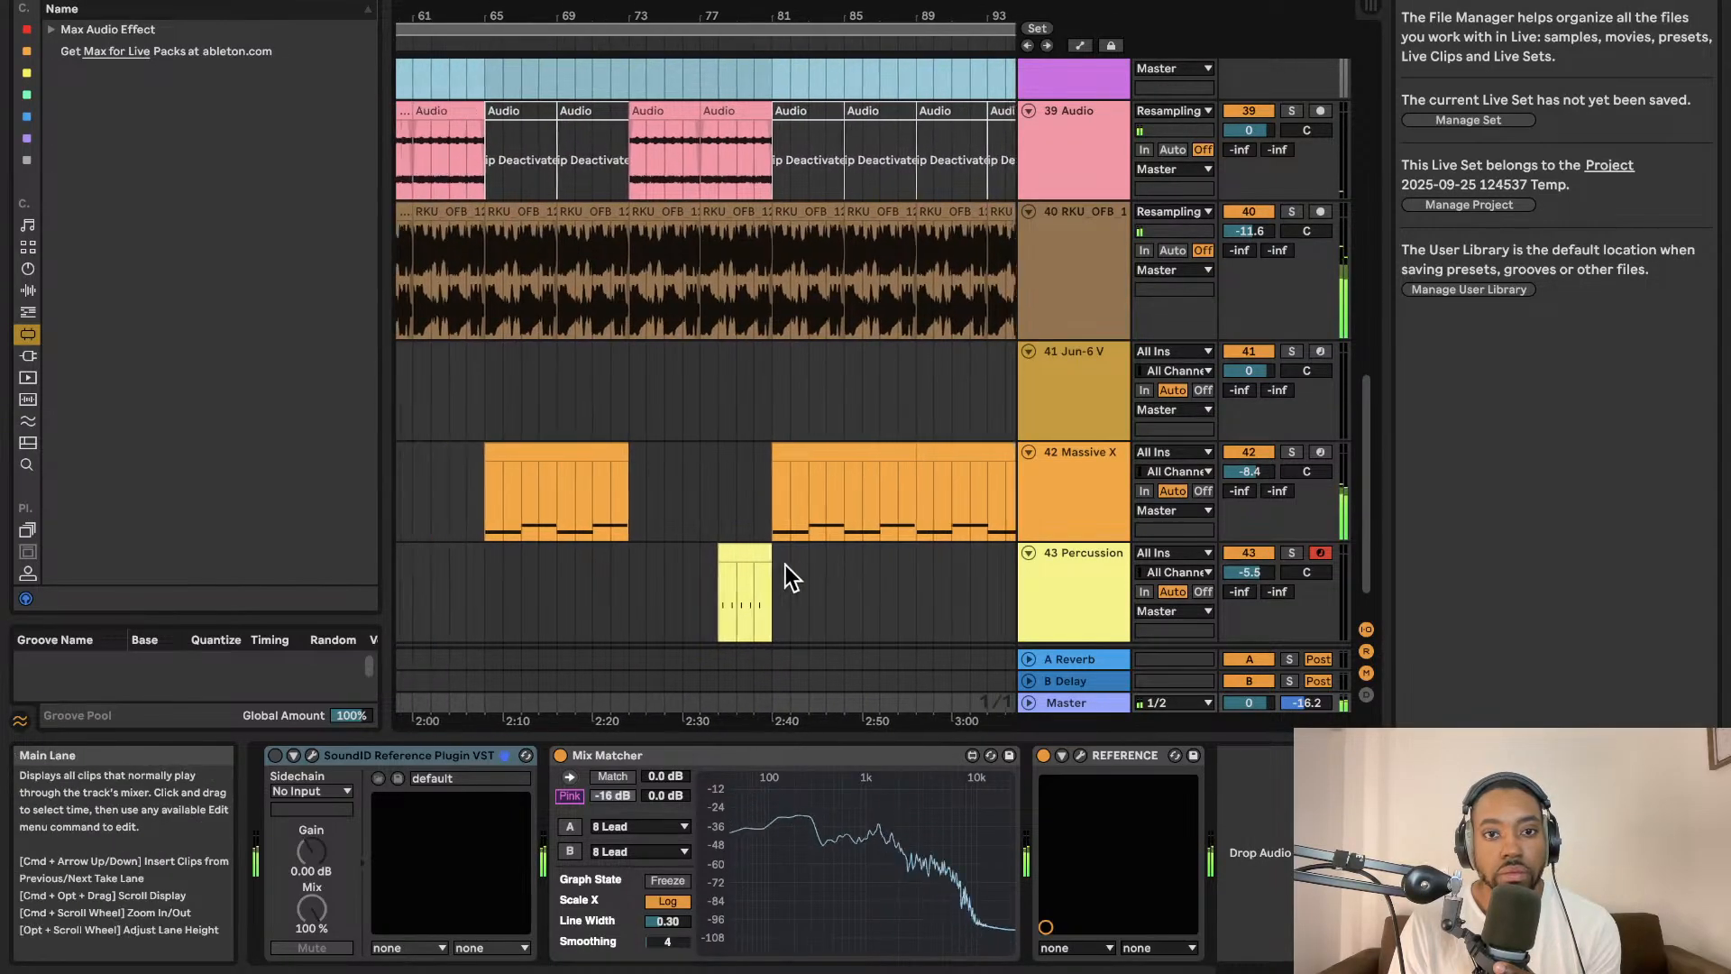
{"action": "left_click", "coordinate": [789, 588]}
{"action": "scroll", "coordinate": [723, 463], "scroll_direction": "left", "scroll_amount": 15}
{"action": "scroll", "coordinate": [716, 467], "scroll_direction": "up", "scroll_amount": 3}
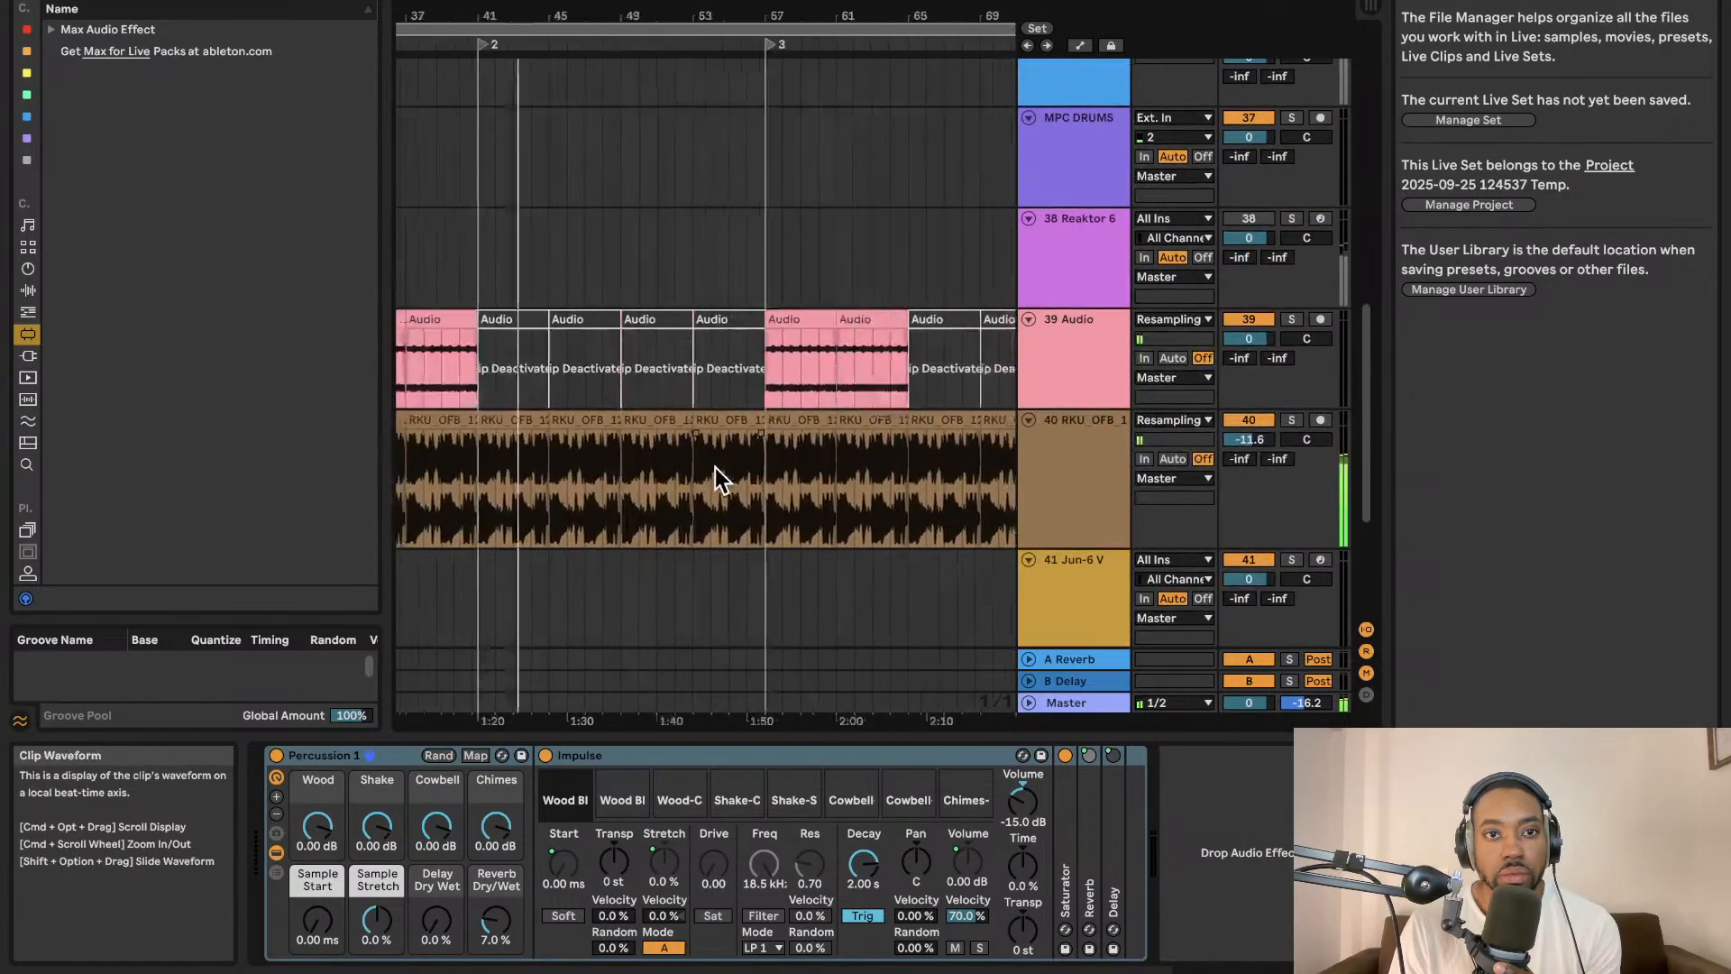
{"action": "scroll", "coordinate": [716, 467], "scroll_direction": "down", "scroll_amount": 3}
{"action": "scroll", "coordinate": [711, 463], "scroll_direction": "right", "scroll_amount": 8}
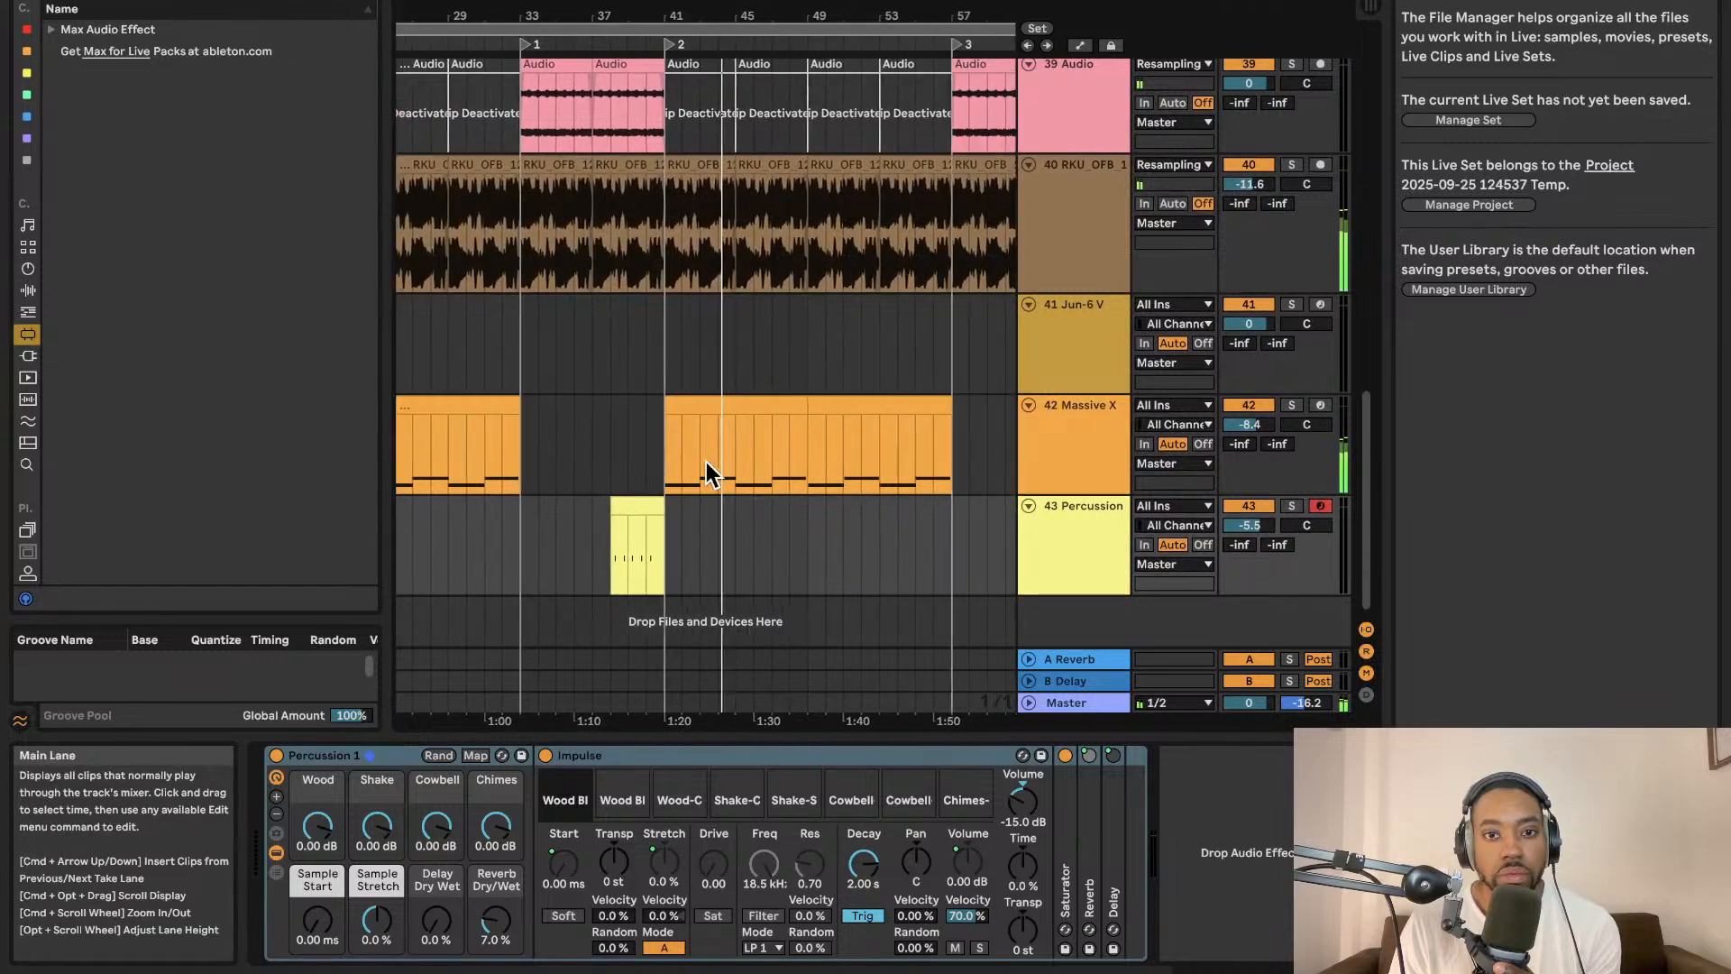
{"action": "scroll", "coordinate": [708, 471], "scroll_direction": "right", "scroll_amount": 5}
{"action": "scroll", "coordinate": [764, 553], "scroll_direction": "up", "scroll_amount": 1}
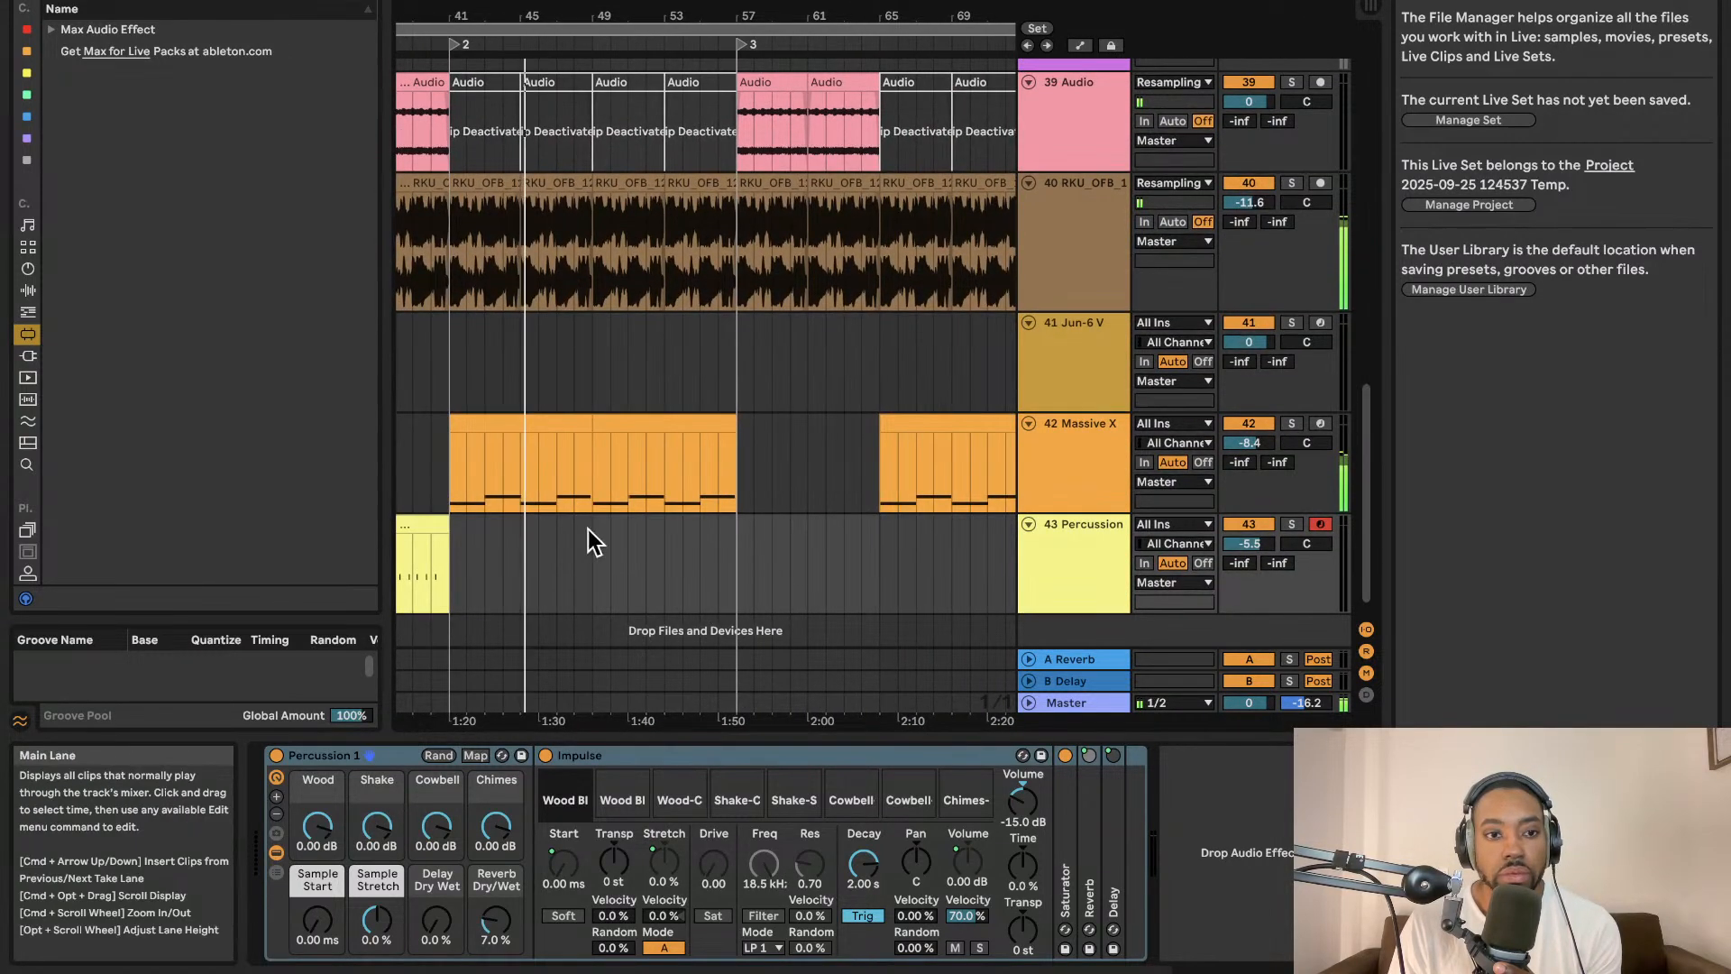
Browse the effect racks and drum kits, then load Underground Rush Kit onto a new track below Percussion.
{"action": "left_click", "coordinate": [27, 355]}
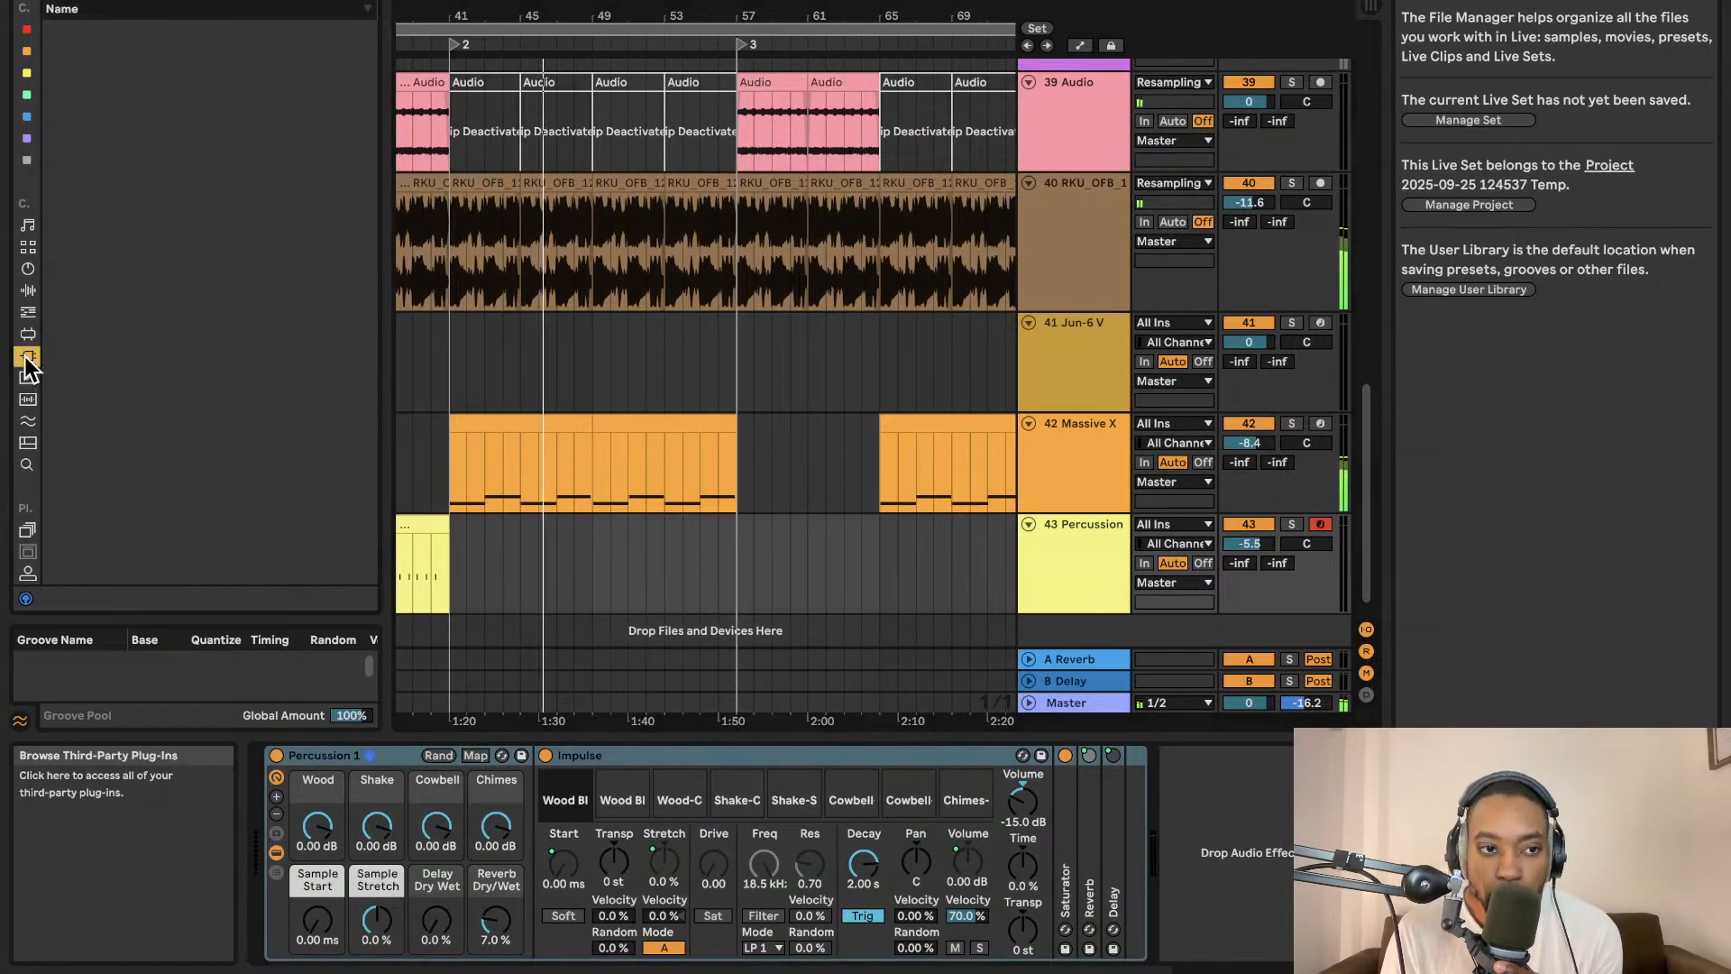
{"action": "left_click", "coordinate": [360, 1]}
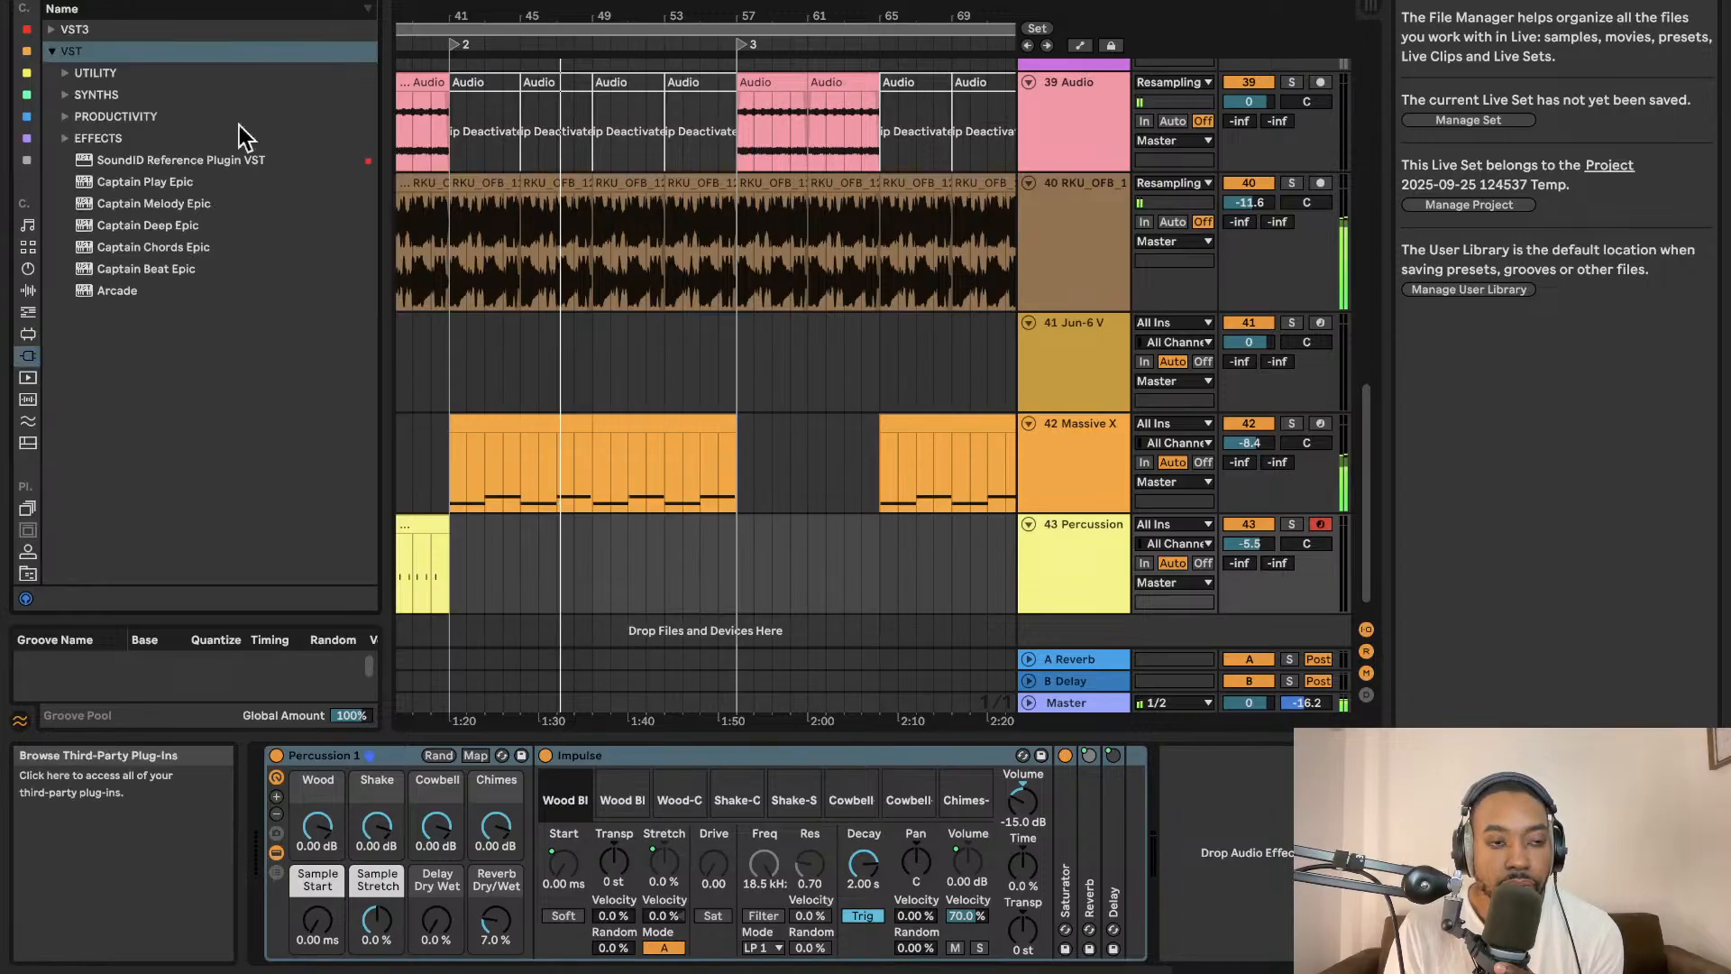
{"action": "left_click", "coordinate": [28, 290]}
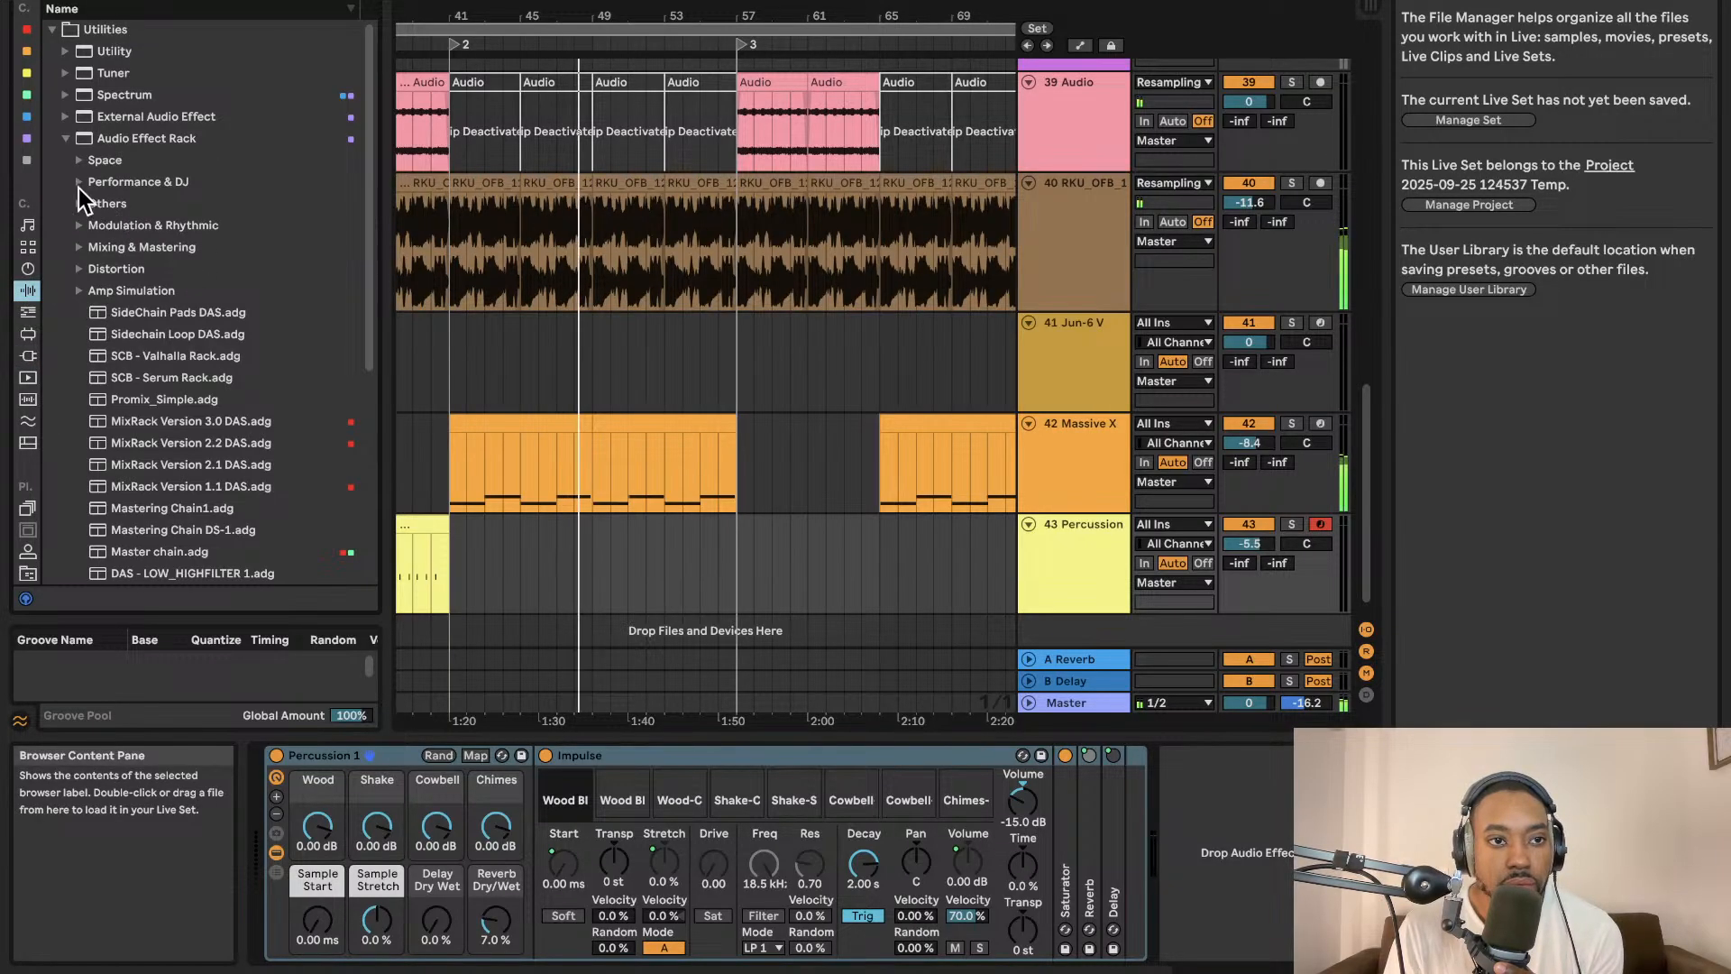
{"action": "left_click", "coordinate": [82, 158]}
{"action": "scroll", "coordinate": [157, 257], "scroll_direction": "down", "scroll_amount": 3}
{"action": "left_click", "coordinate": [177, 256]}
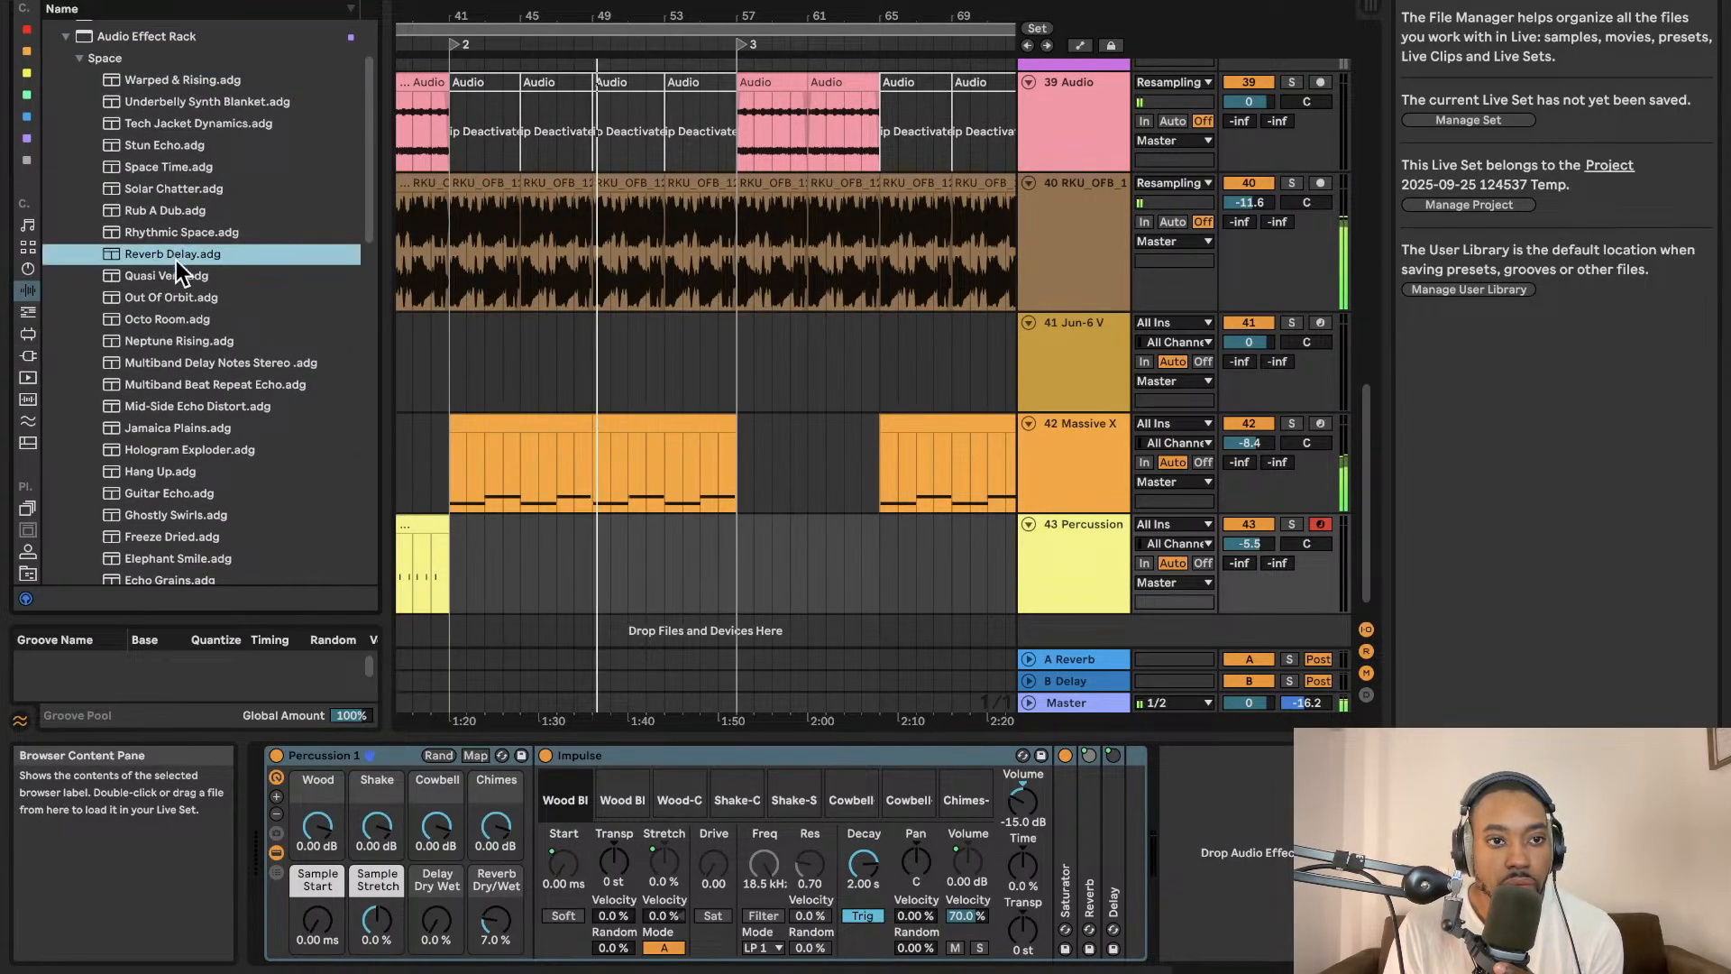
{"action": "left_click", "coordinate": [28, 355]}
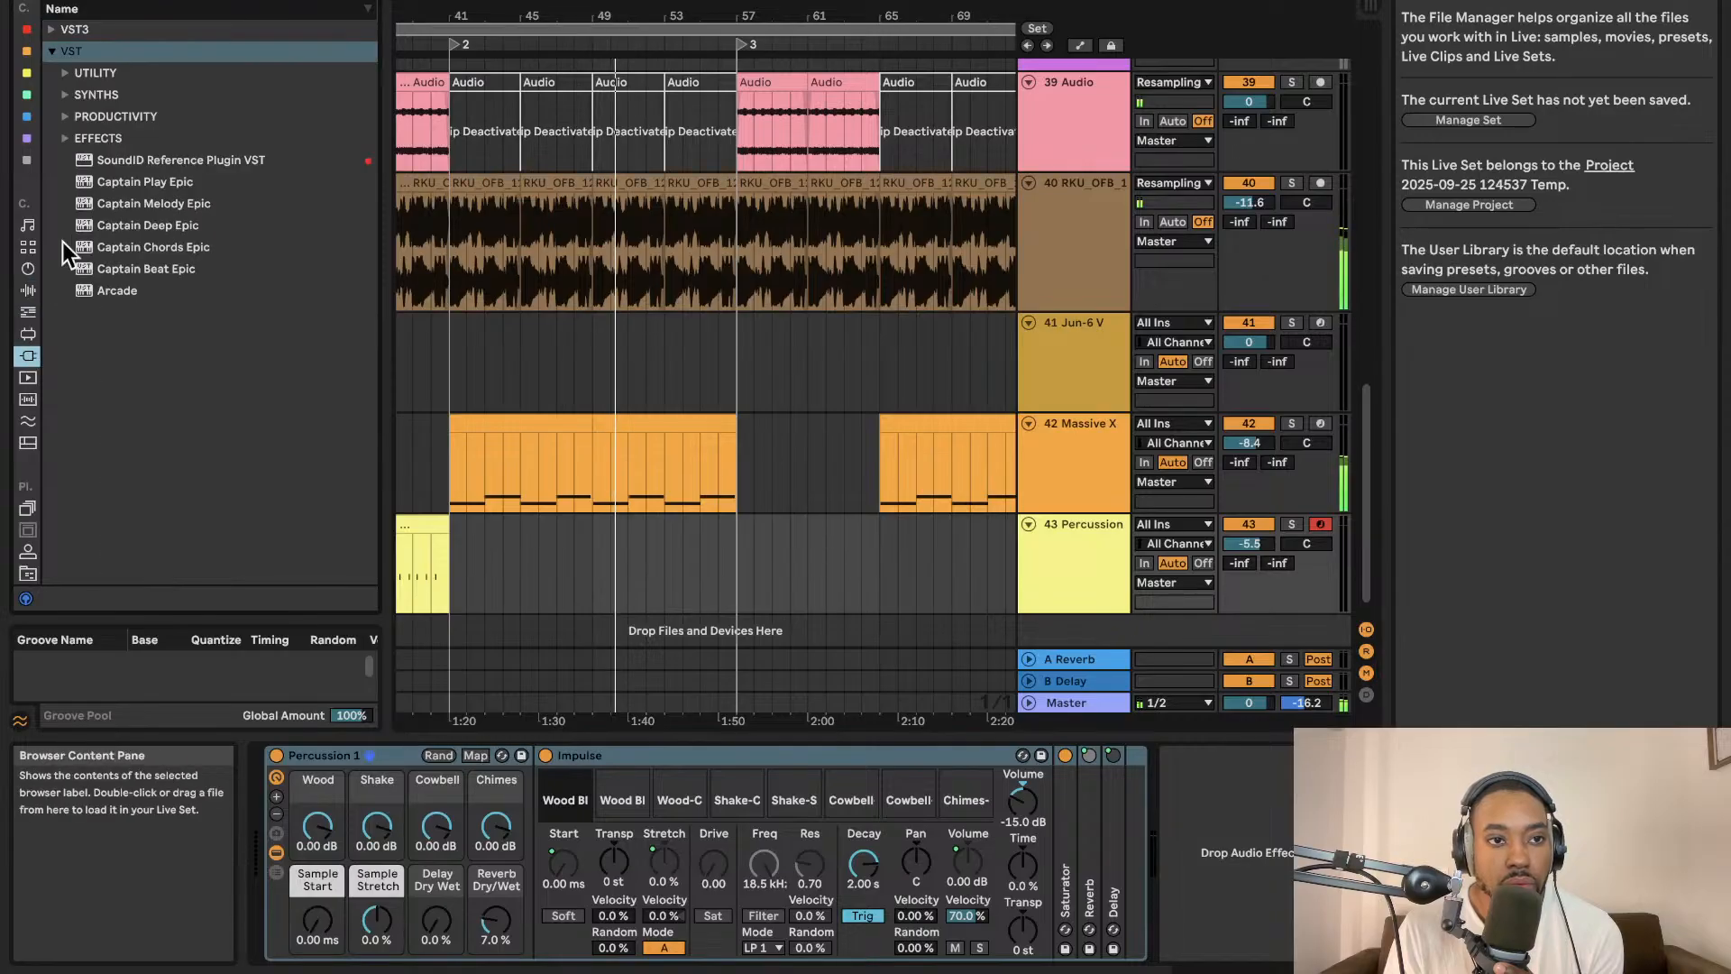
{"action": "left_click", "coordinate": [28, 226]}
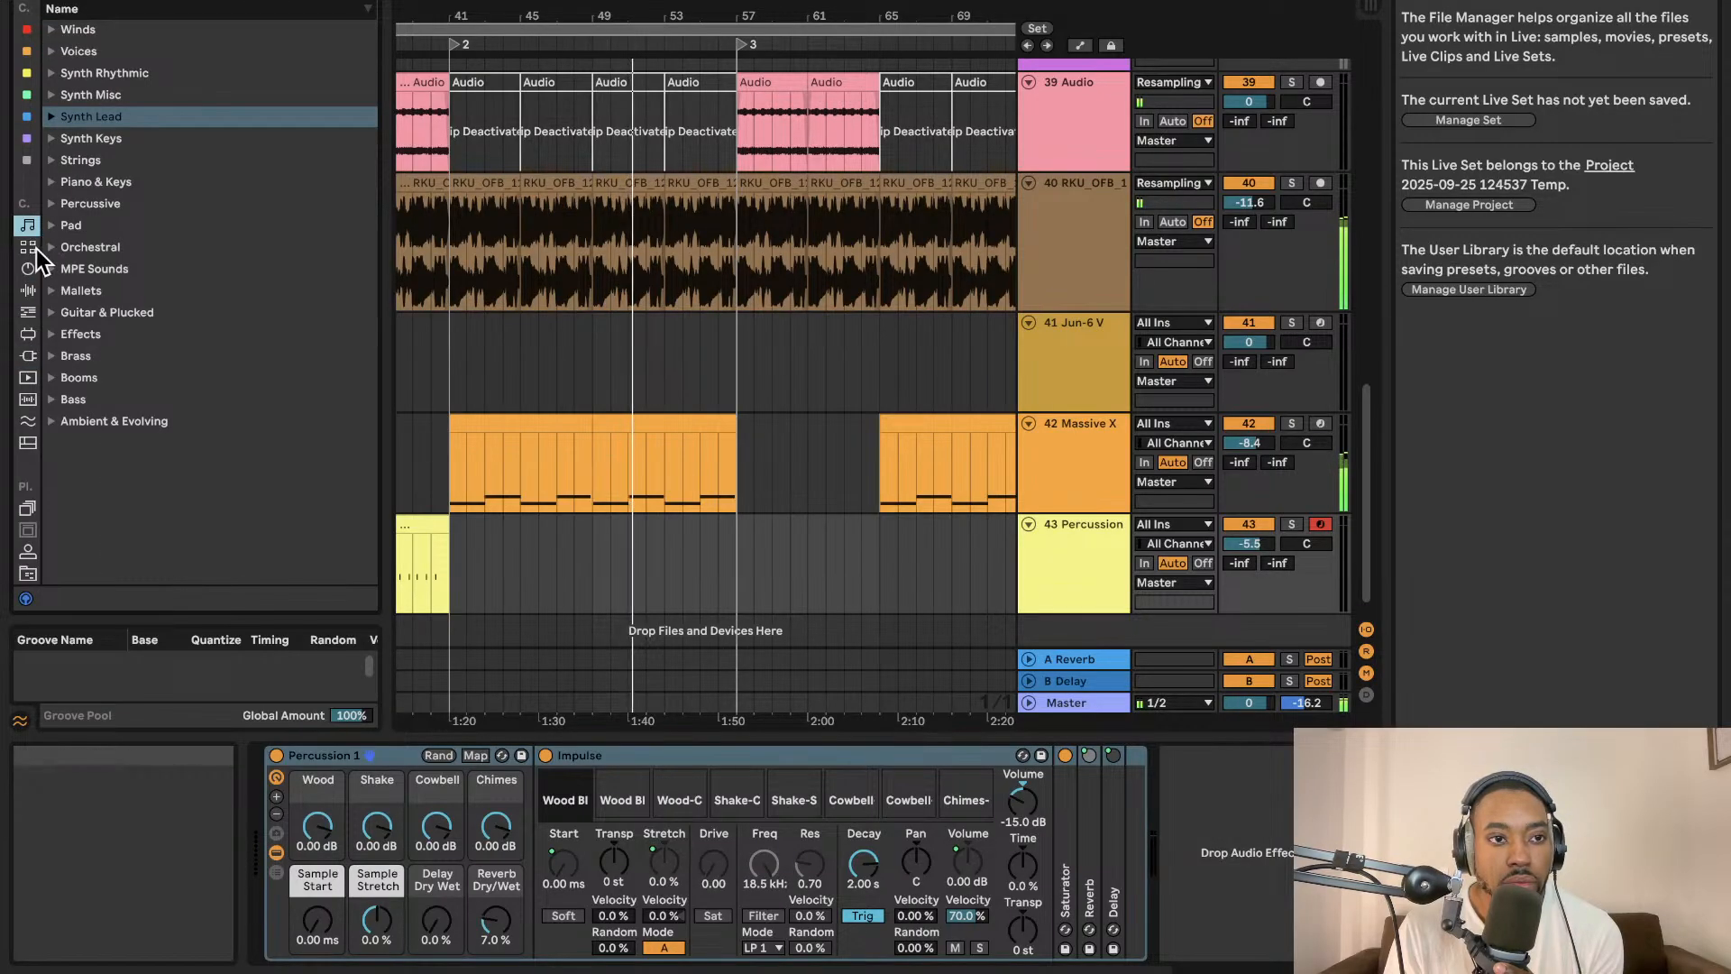
{"action": "left_click", "coordinate": [28, 246]}
{"action": "left_click", "coordinate": [97, 225]}
{"action": "scroll", "coordinate": [167, 252], "scroll_direction": "down", "scroll_amount": 2}
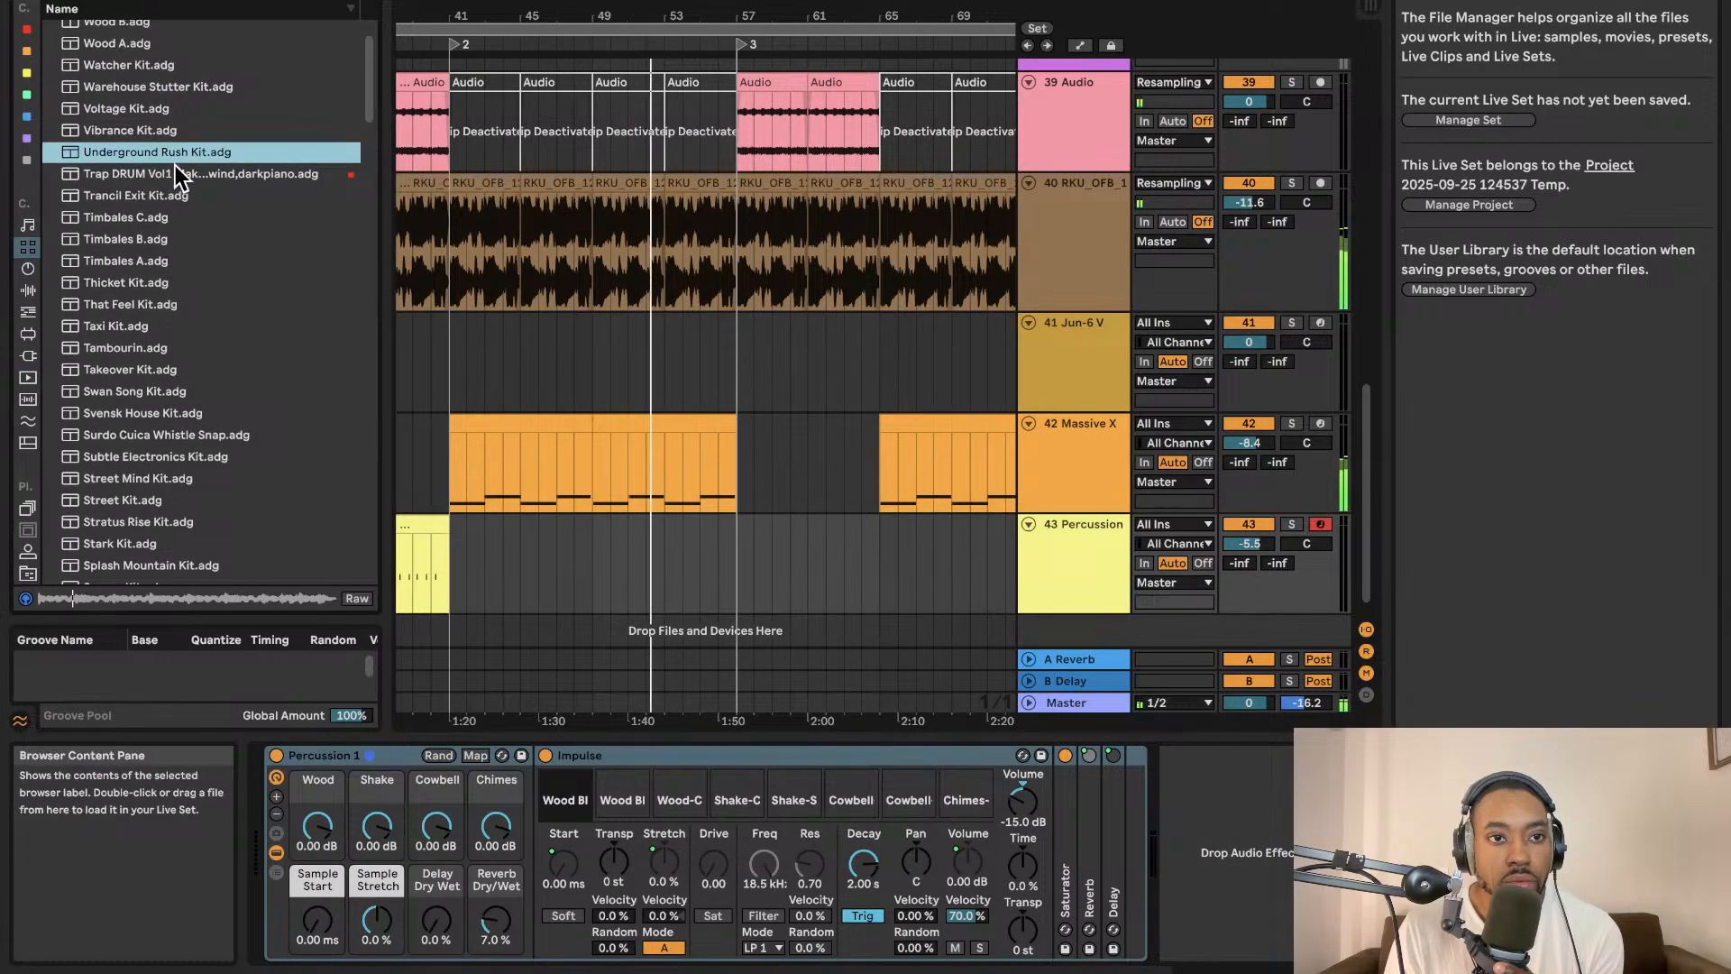
{"action": "left_click_drag", "start_coordinate": [217, 160], "coordinate": [1148, 699]}
Audition the kit's pads, including Snare Impact 4 and Crash Build.
{"action": "left_click_drag", "start_coordinate": [1102, 642], "coordinate": [1100, 636]}
{"action": "left_click", "coordinate": [1027, 625]}
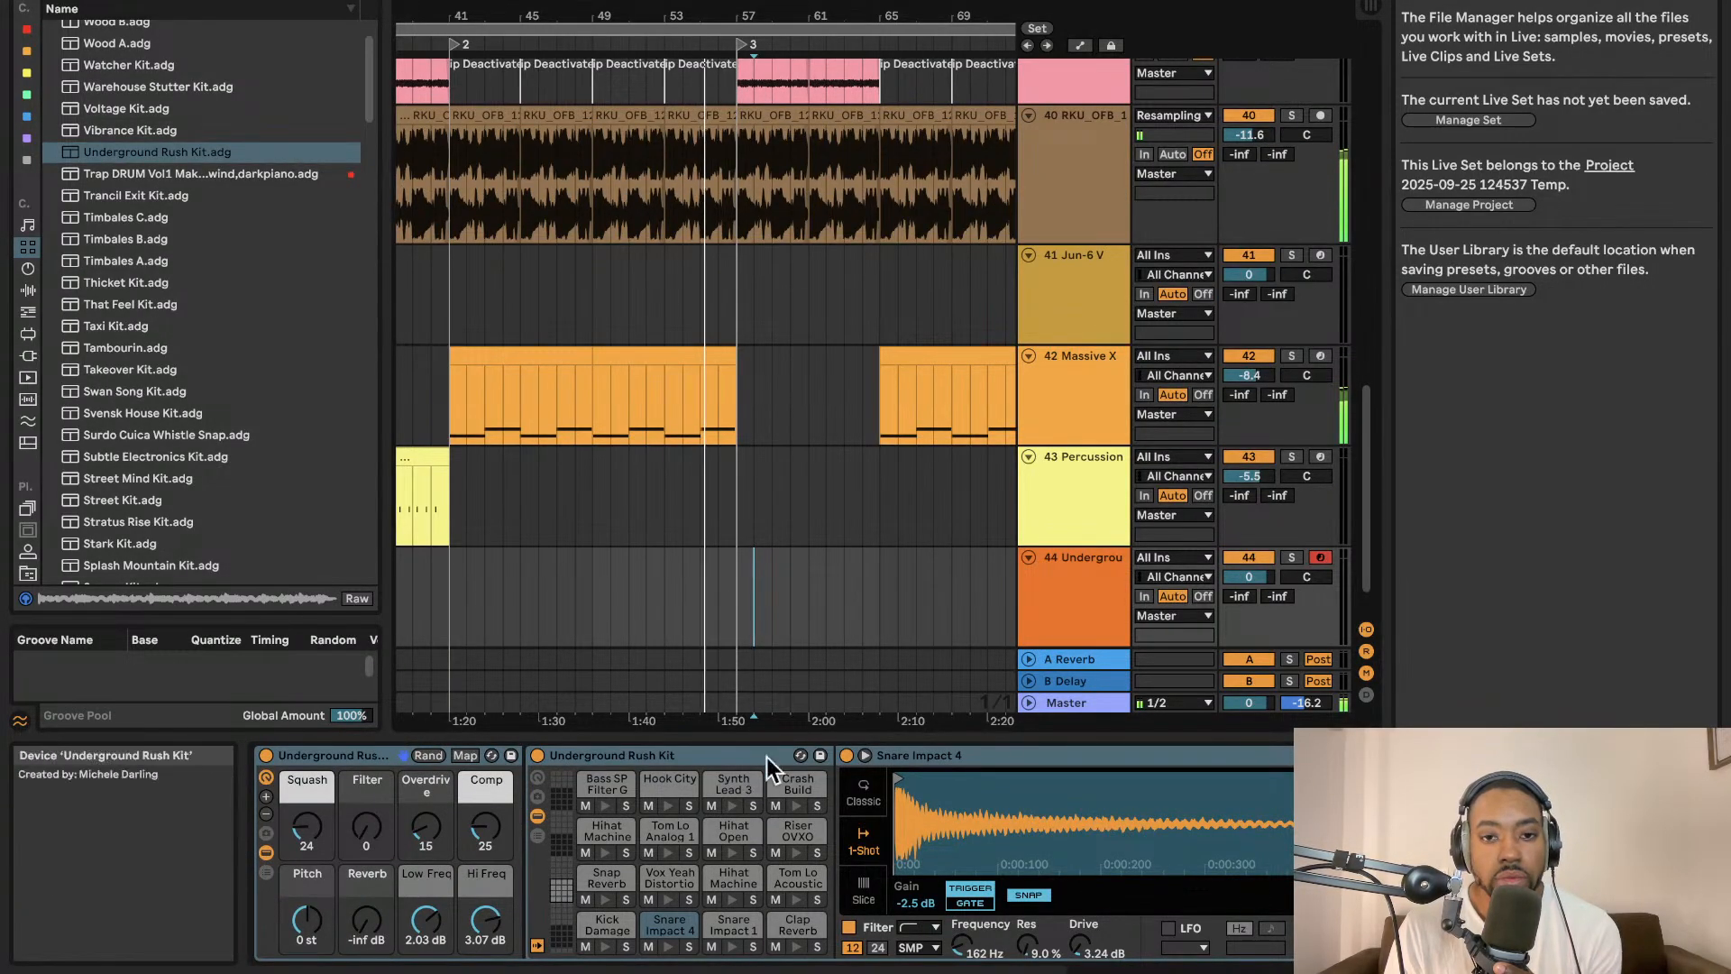
{"action": "left_click", "coordinate": [734, 805]}
{"action": "left_click", "coordinate": [799, 807]}
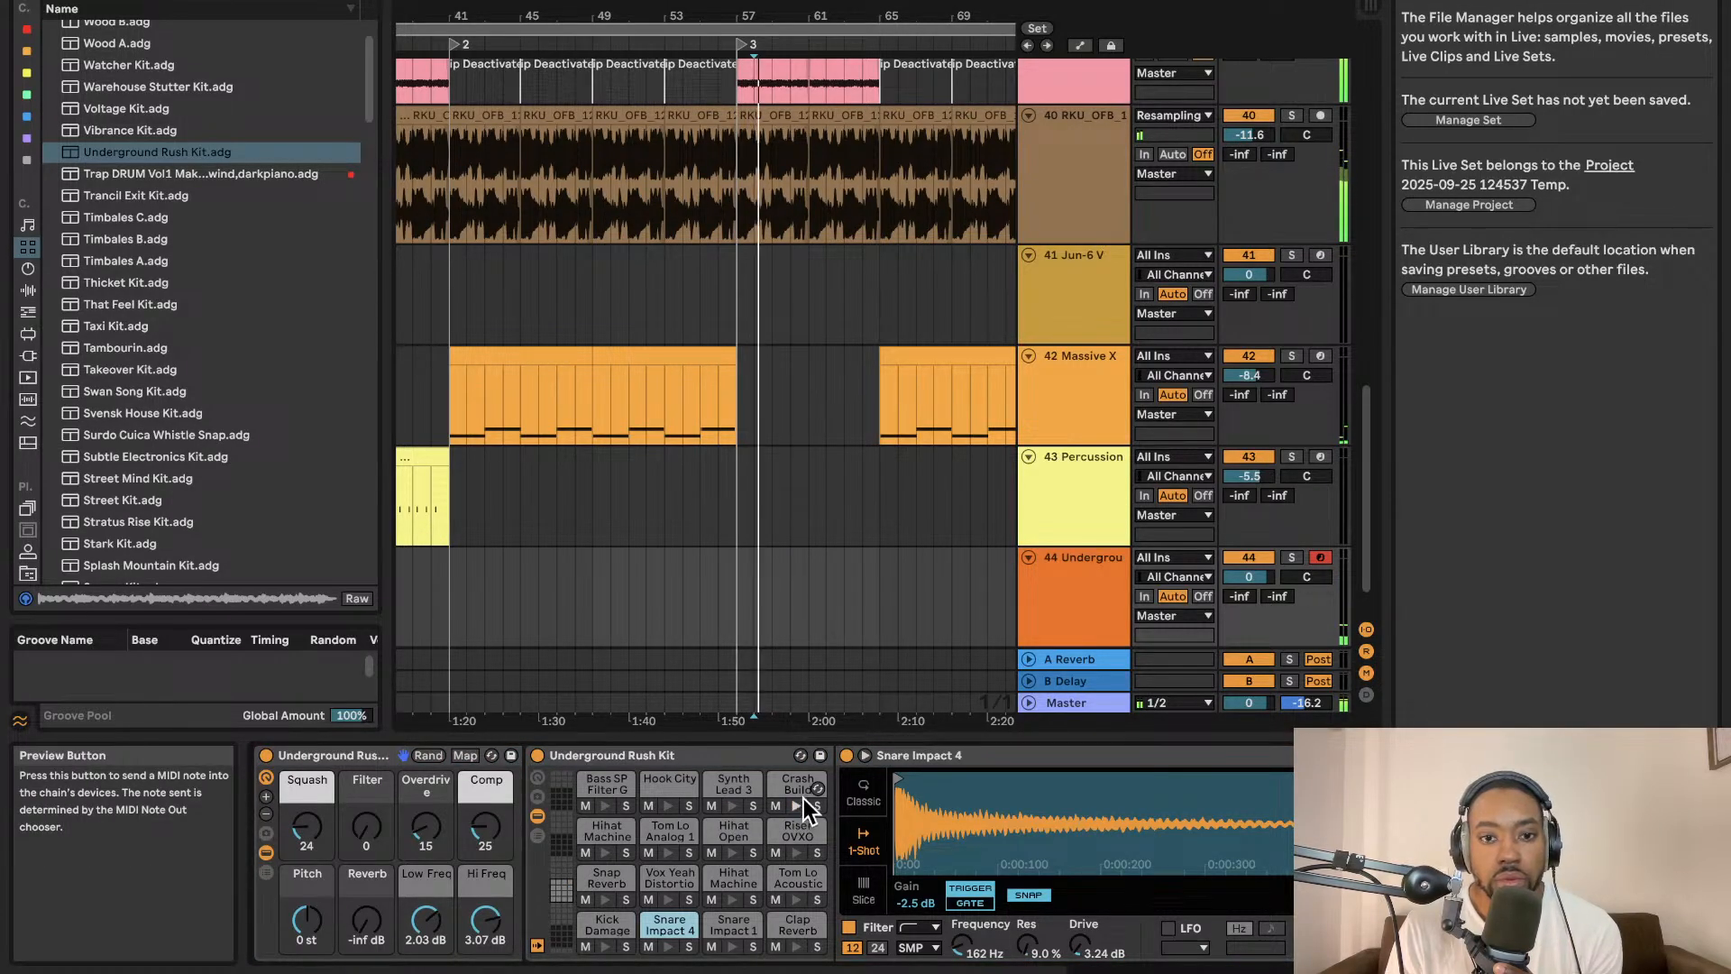
{"action": "left_click", "coordinate": [798, 808]}
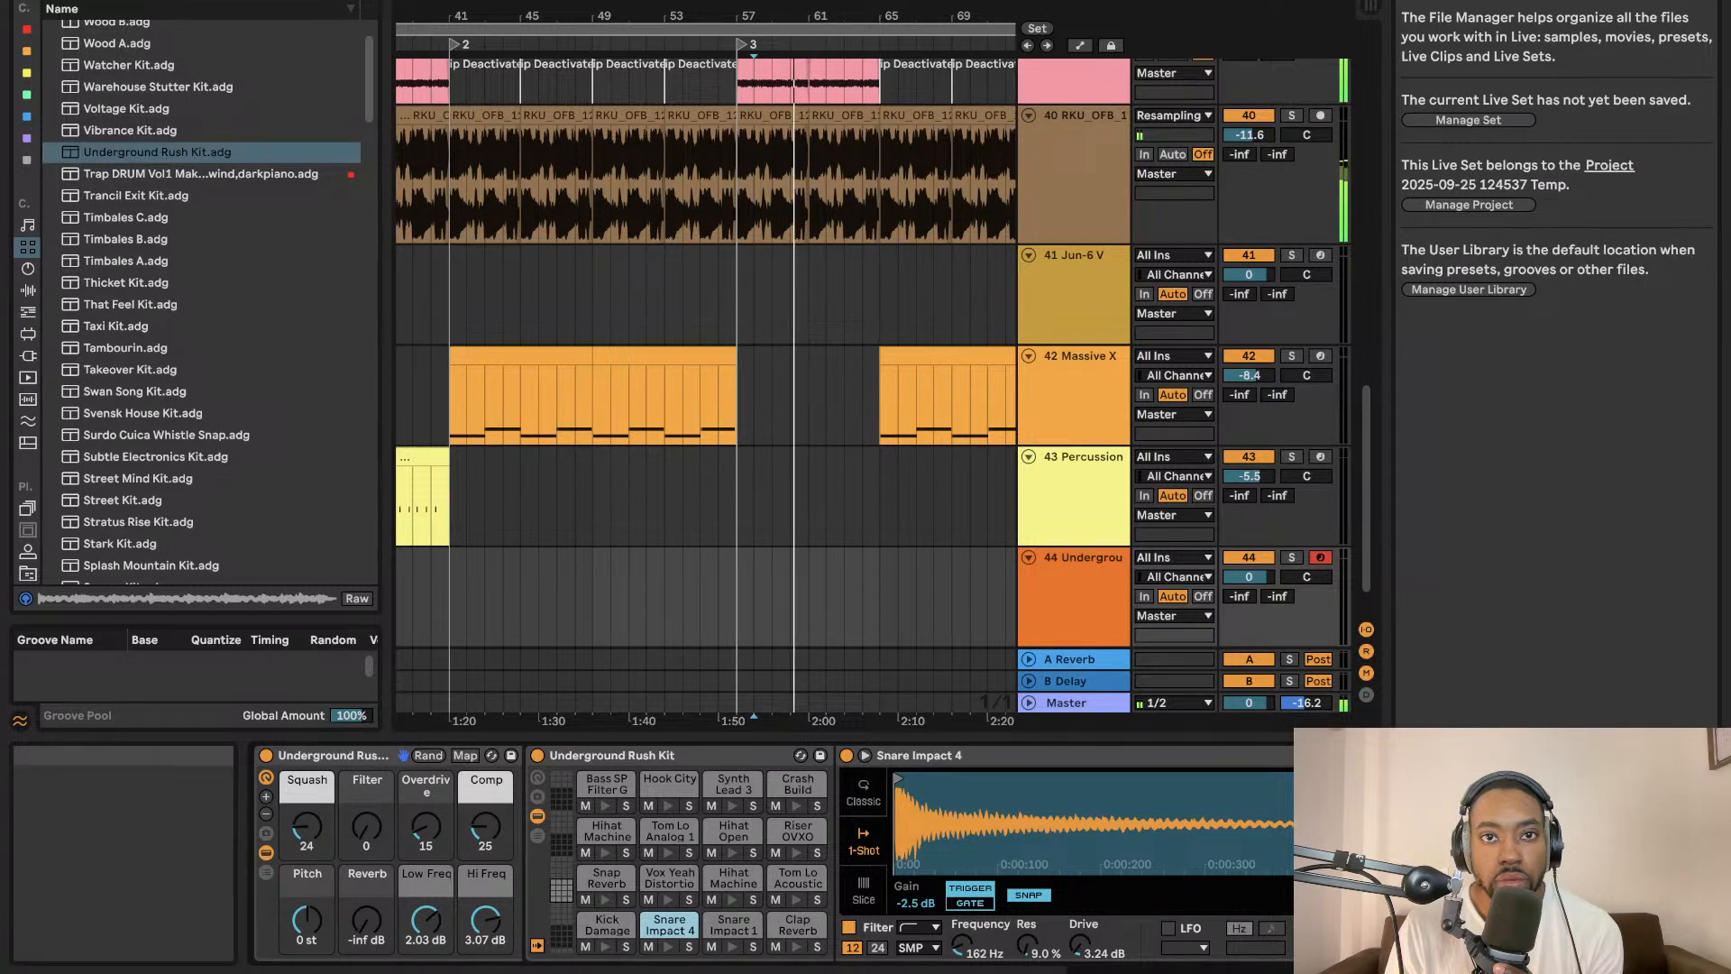
Create a one-bar MIDI clip at bar 57 on the kit track and draw a Bass SP Filter G note at its start.
{"action": "double_click", "coordinate": [745, 570]}
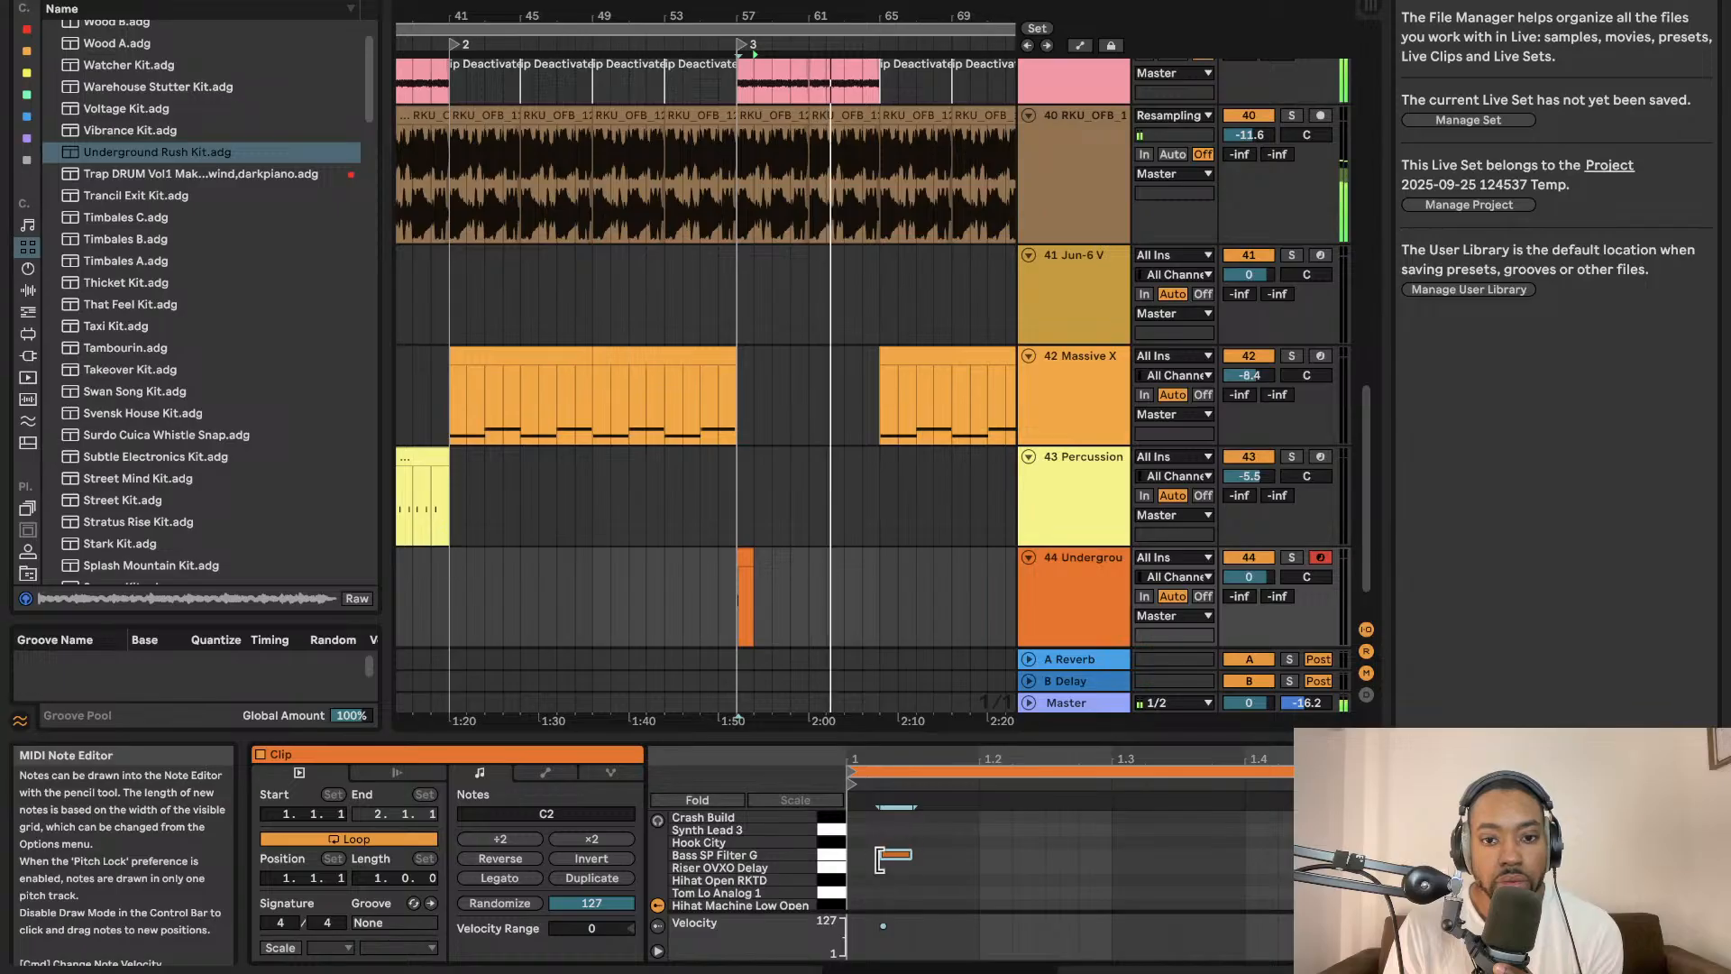
{"action": "left_click", "coordinate": [866, 852]}
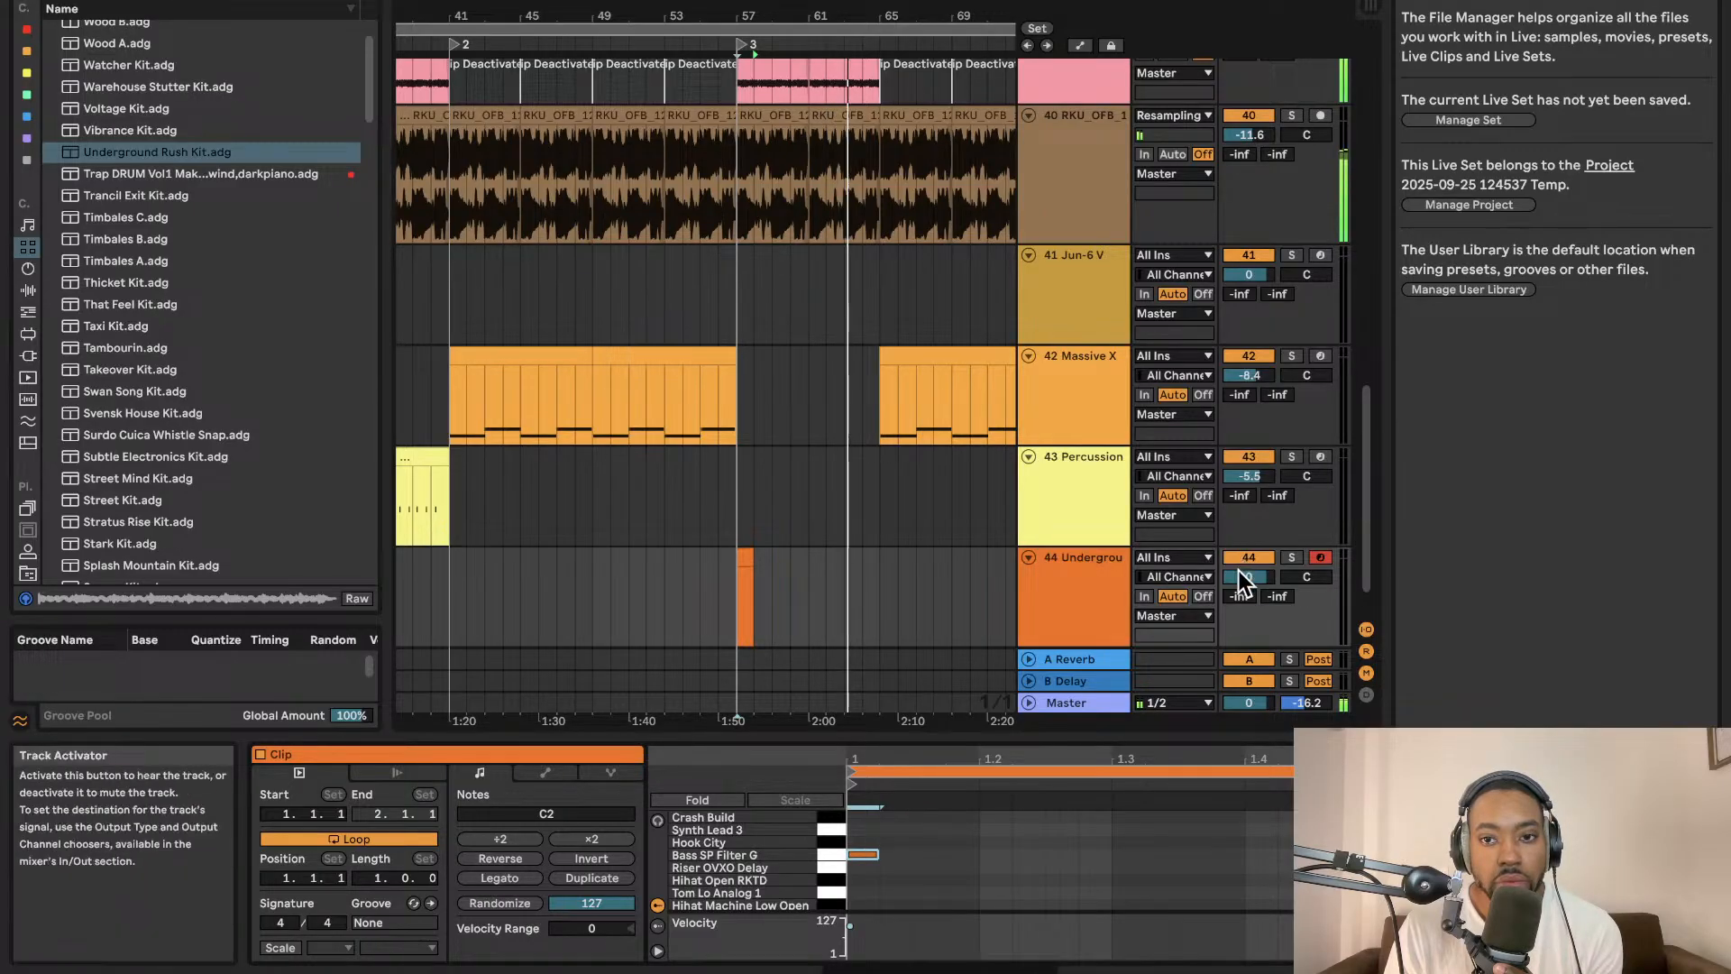
Lower the kit track's volume to about -10.1 dB and move the clip's note to the Snap Reverb pad.
{"action": "left_click_drag", "start_coordinate": [1246, 578], "coordinate": [1246, 614]}
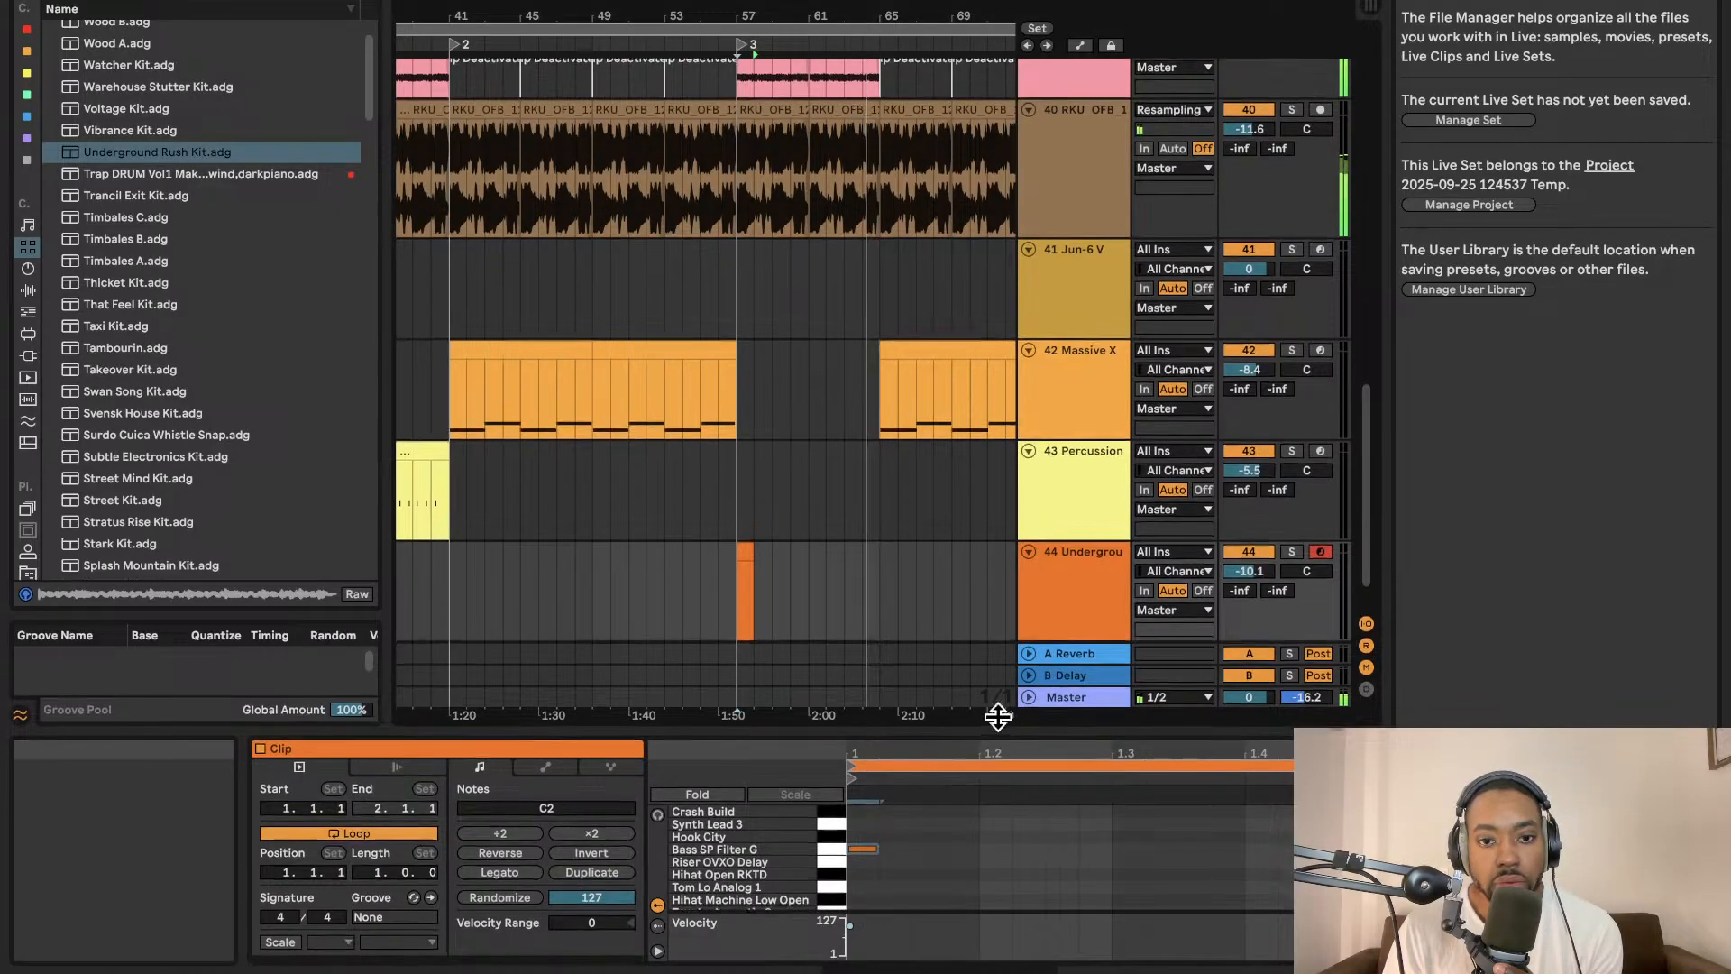
{"action": "left_click_drag", "start_coordinate": [997, 711], "coordinate": [995, 359]}
{"action": "key", "text": "b"}
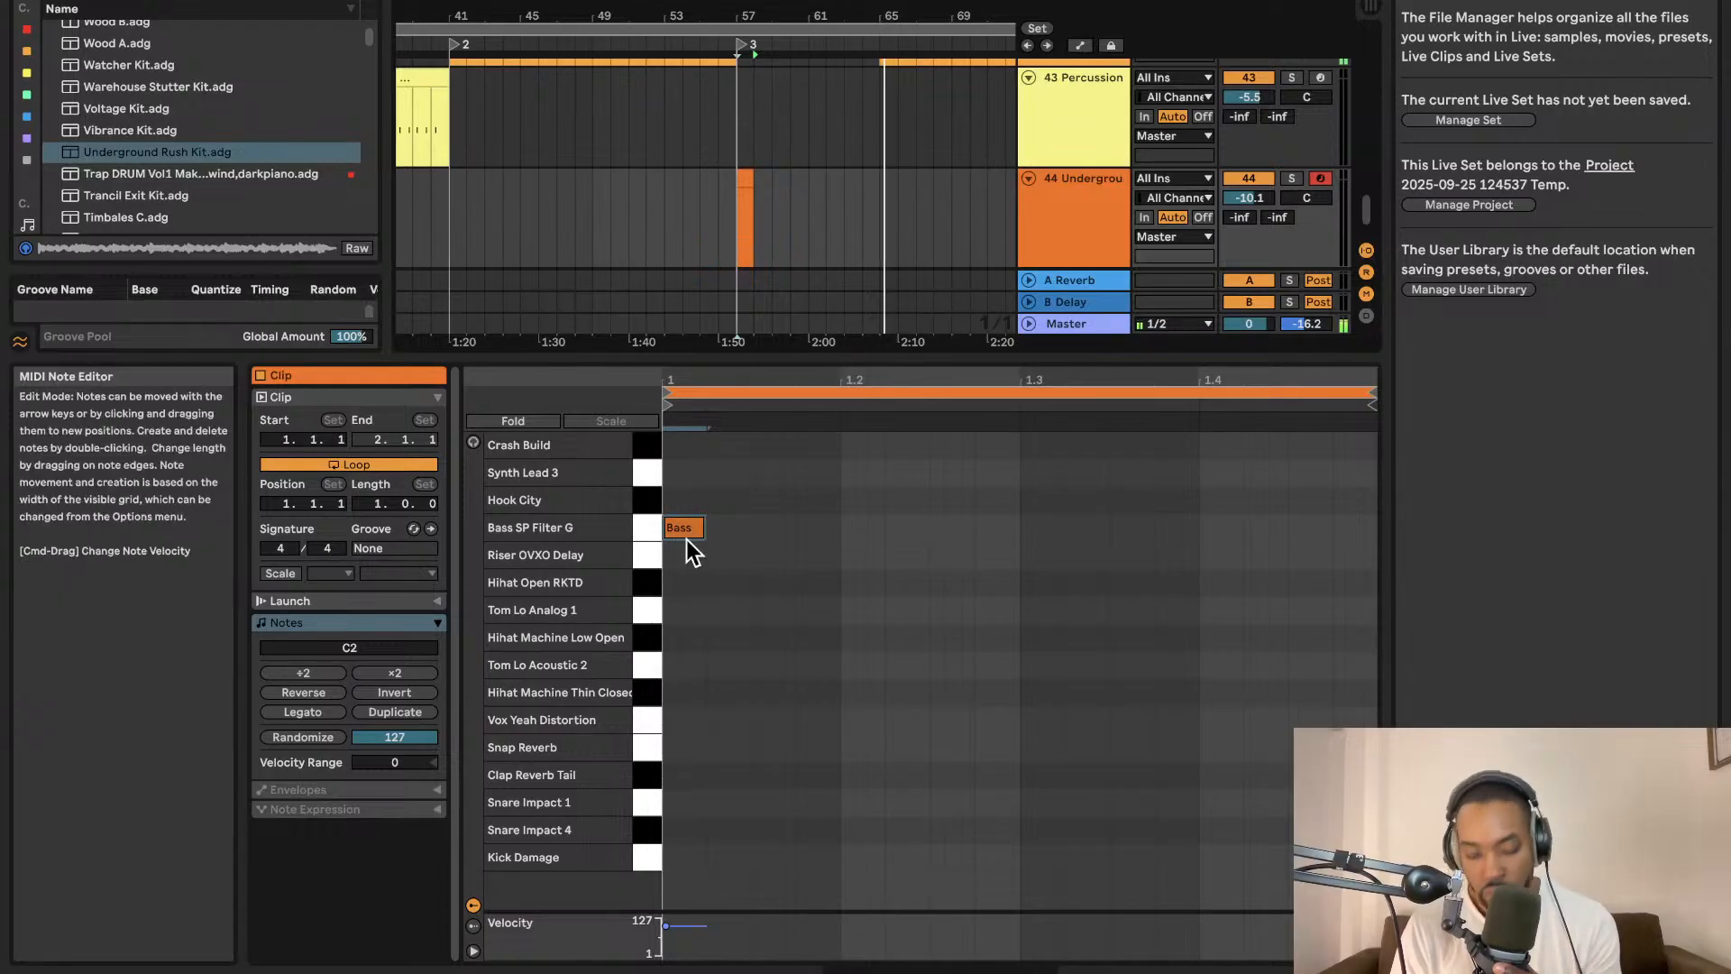
{"action": "left_click_drag", "start_coordinate": [685, 540], "coordinate": [678, 731]}
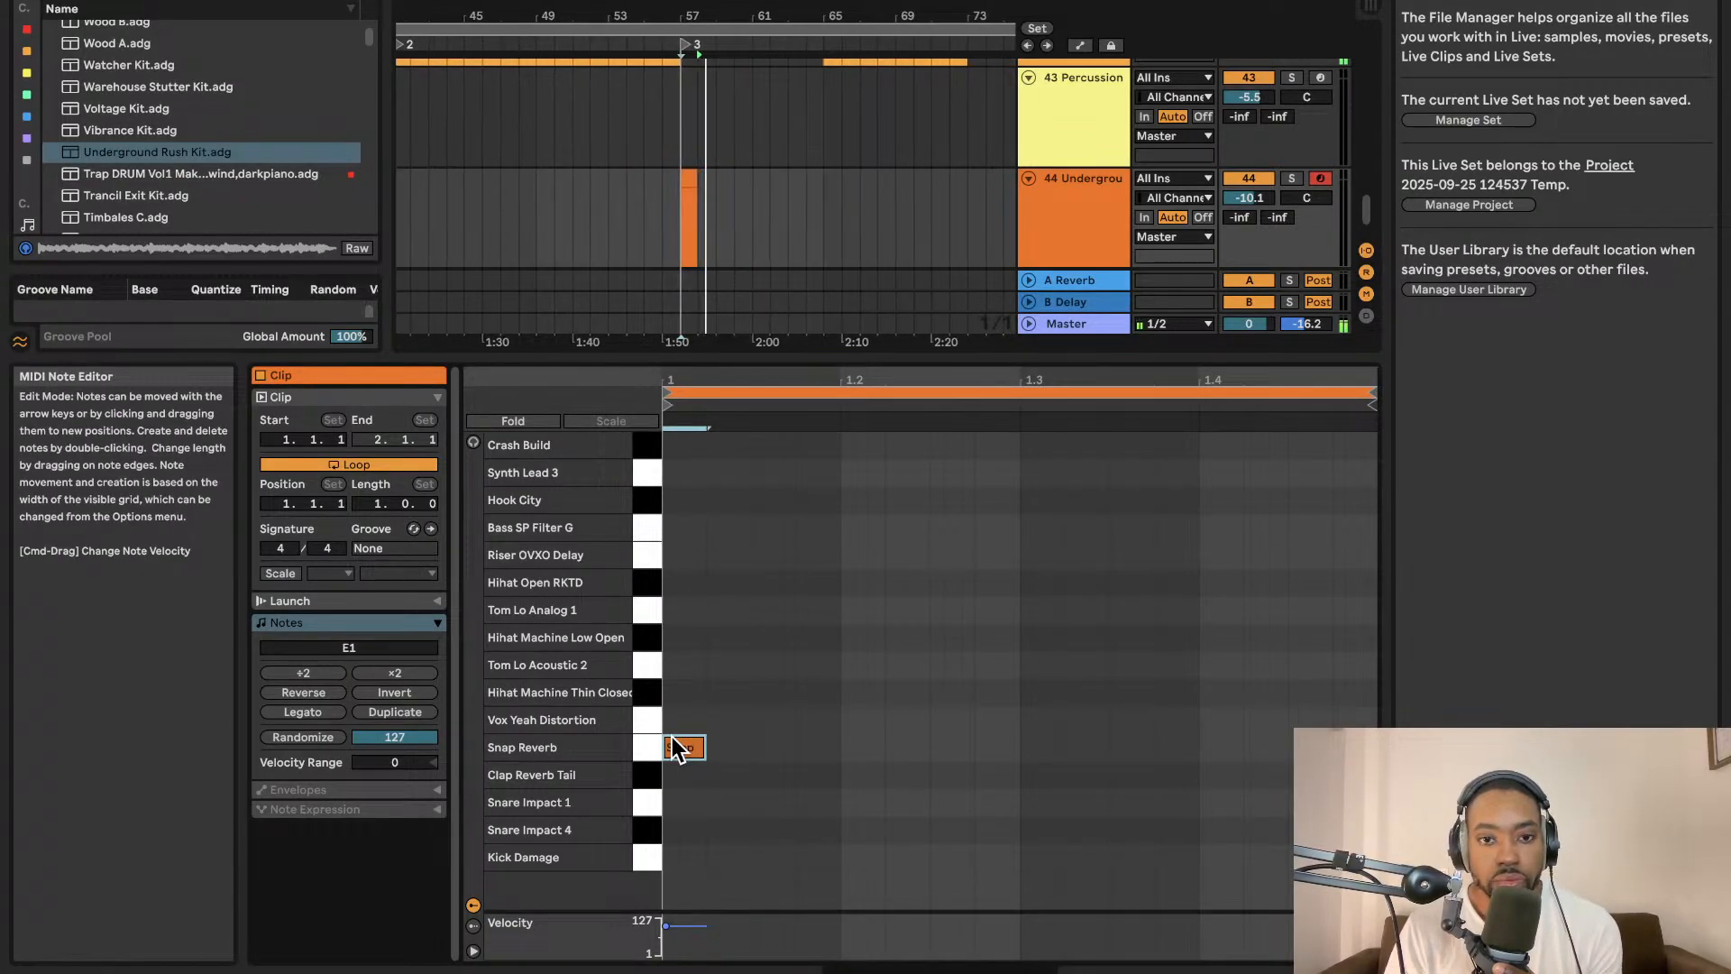
{"action": "left_click_drag", "start_coordinate": [685, 745], "coordinate": [689, 744]}
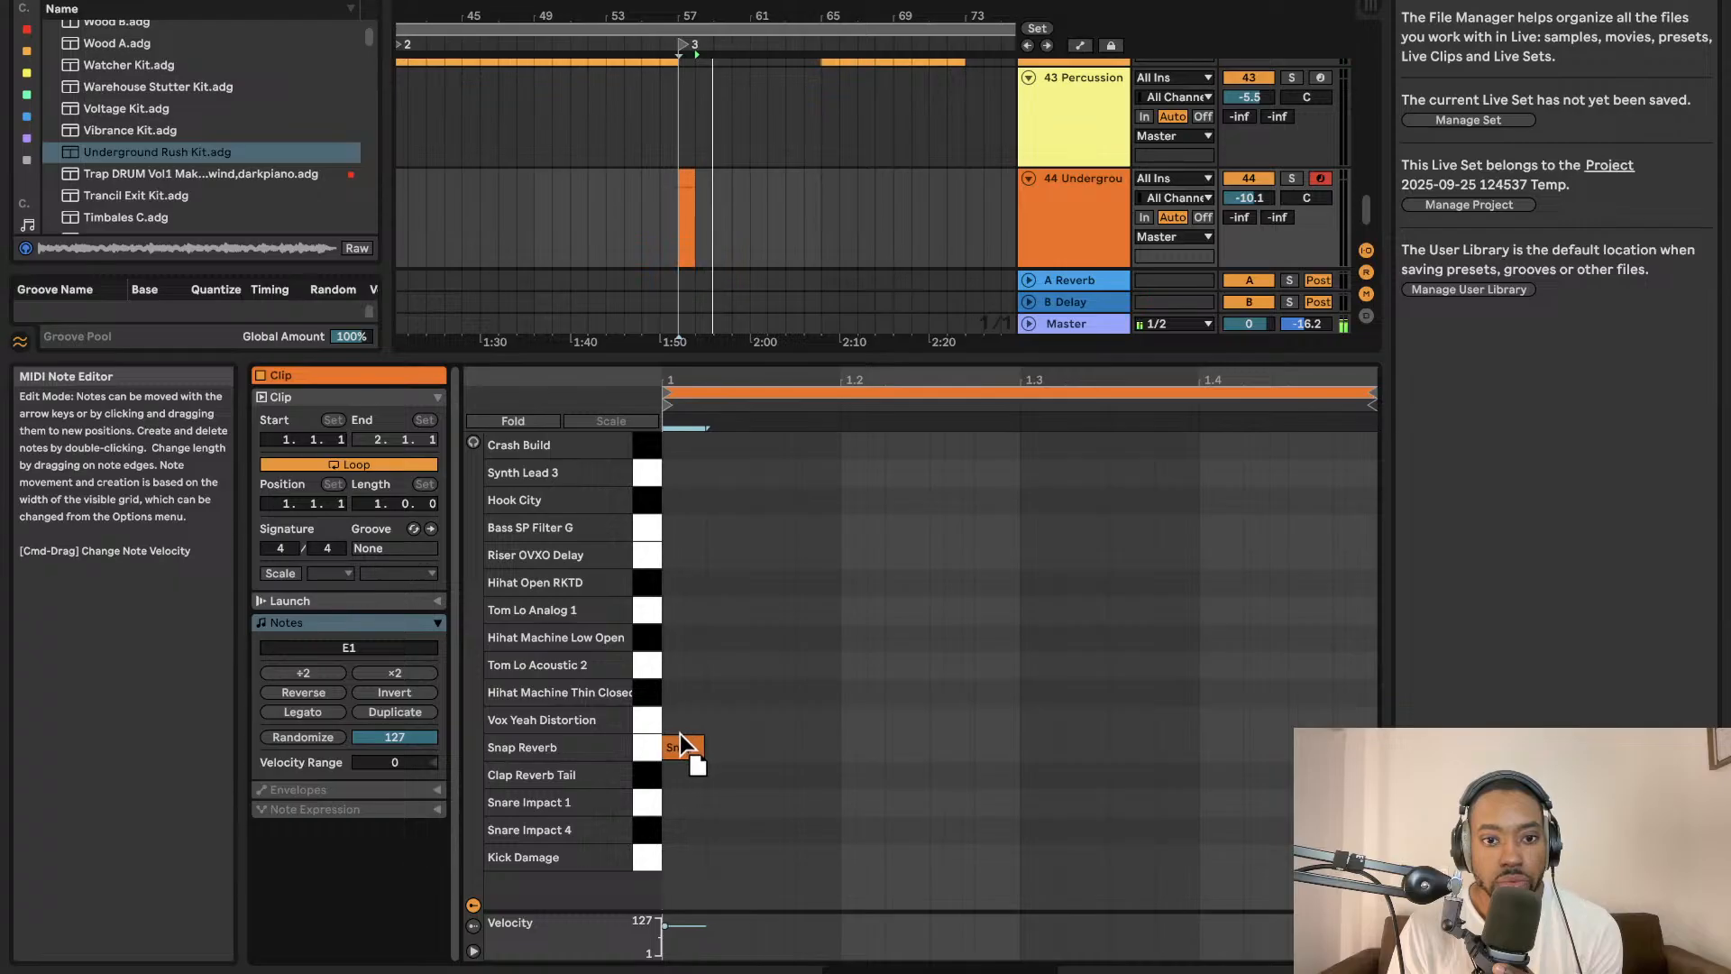
Play the arrangement around bar 57 to hear the new hit.
{"action": "left_click", "coordinate": [661, 257]}
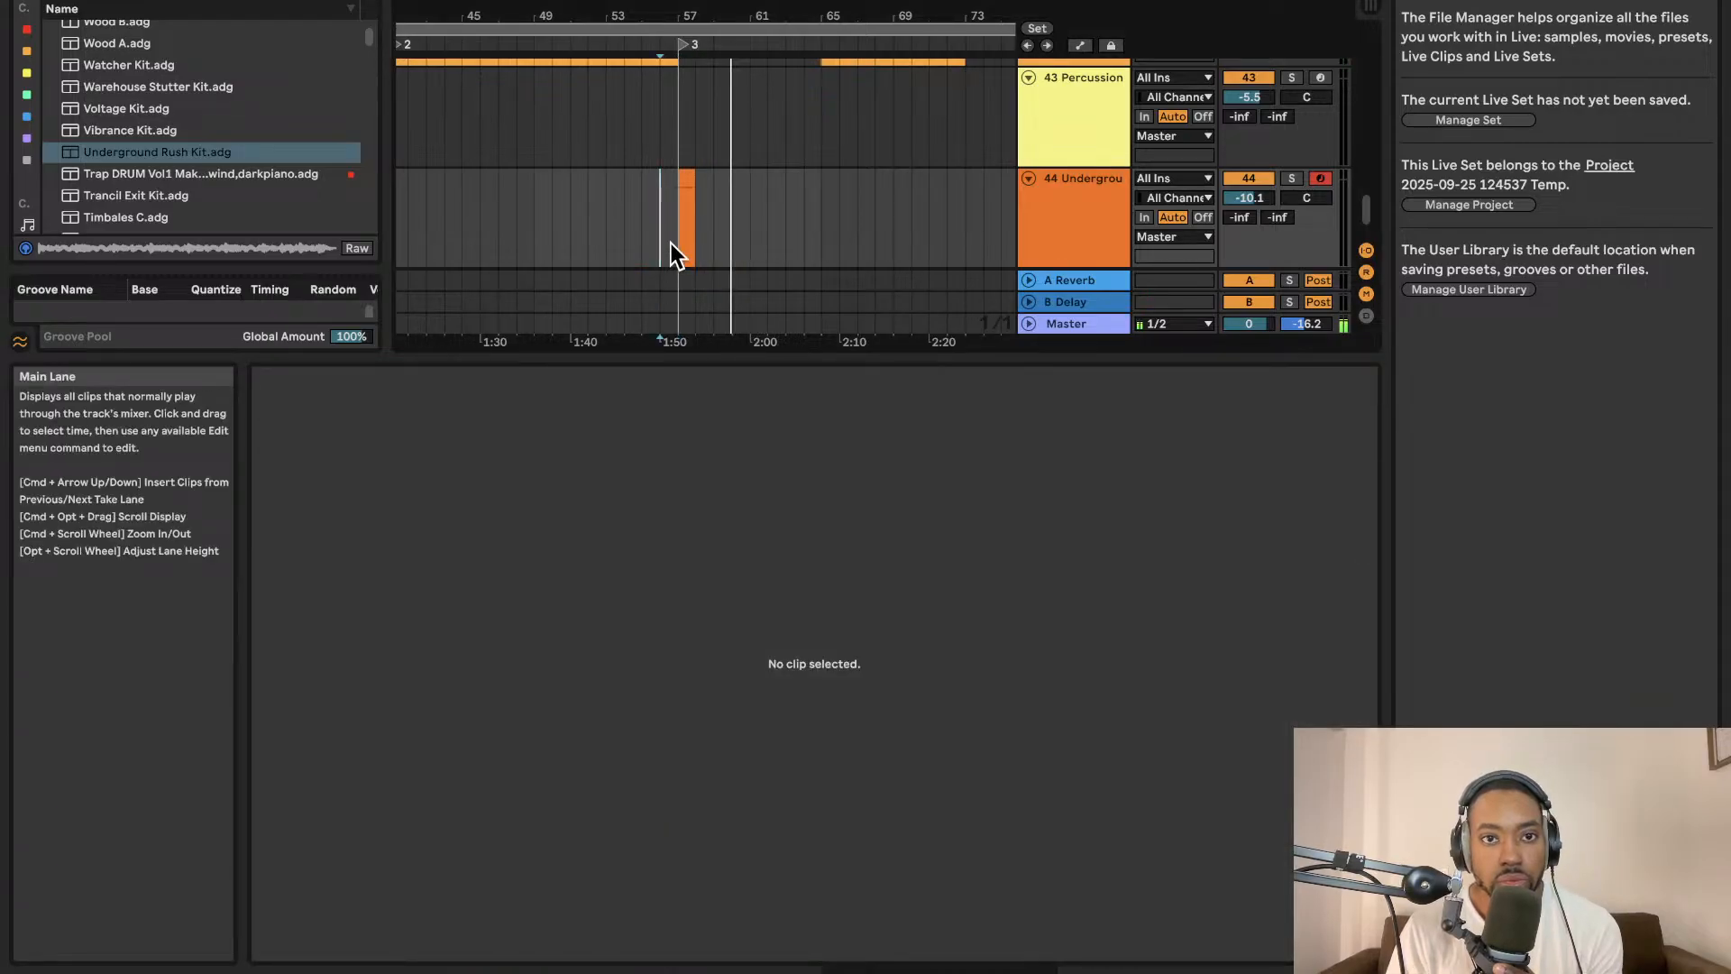
{"action": "key", "text": "space"}
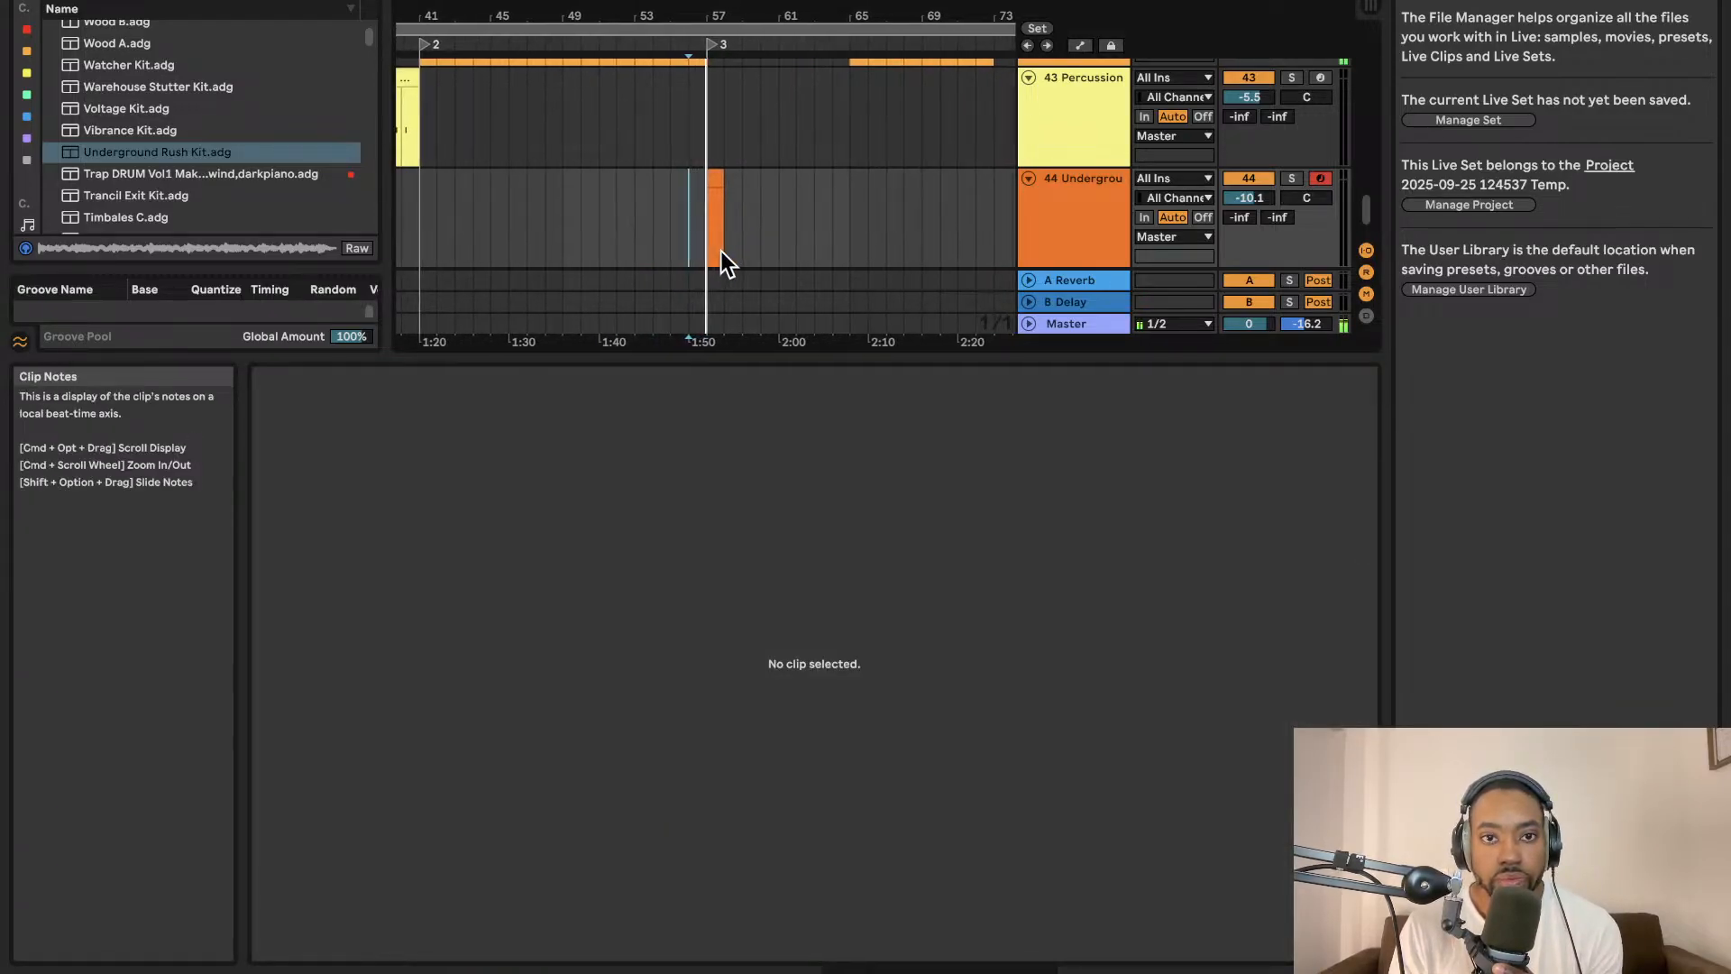
Move the Snap Reverb clip on the kit track slightly later, to about bar 58.
{"action": "left_click", "coordinate": [702, 181]}
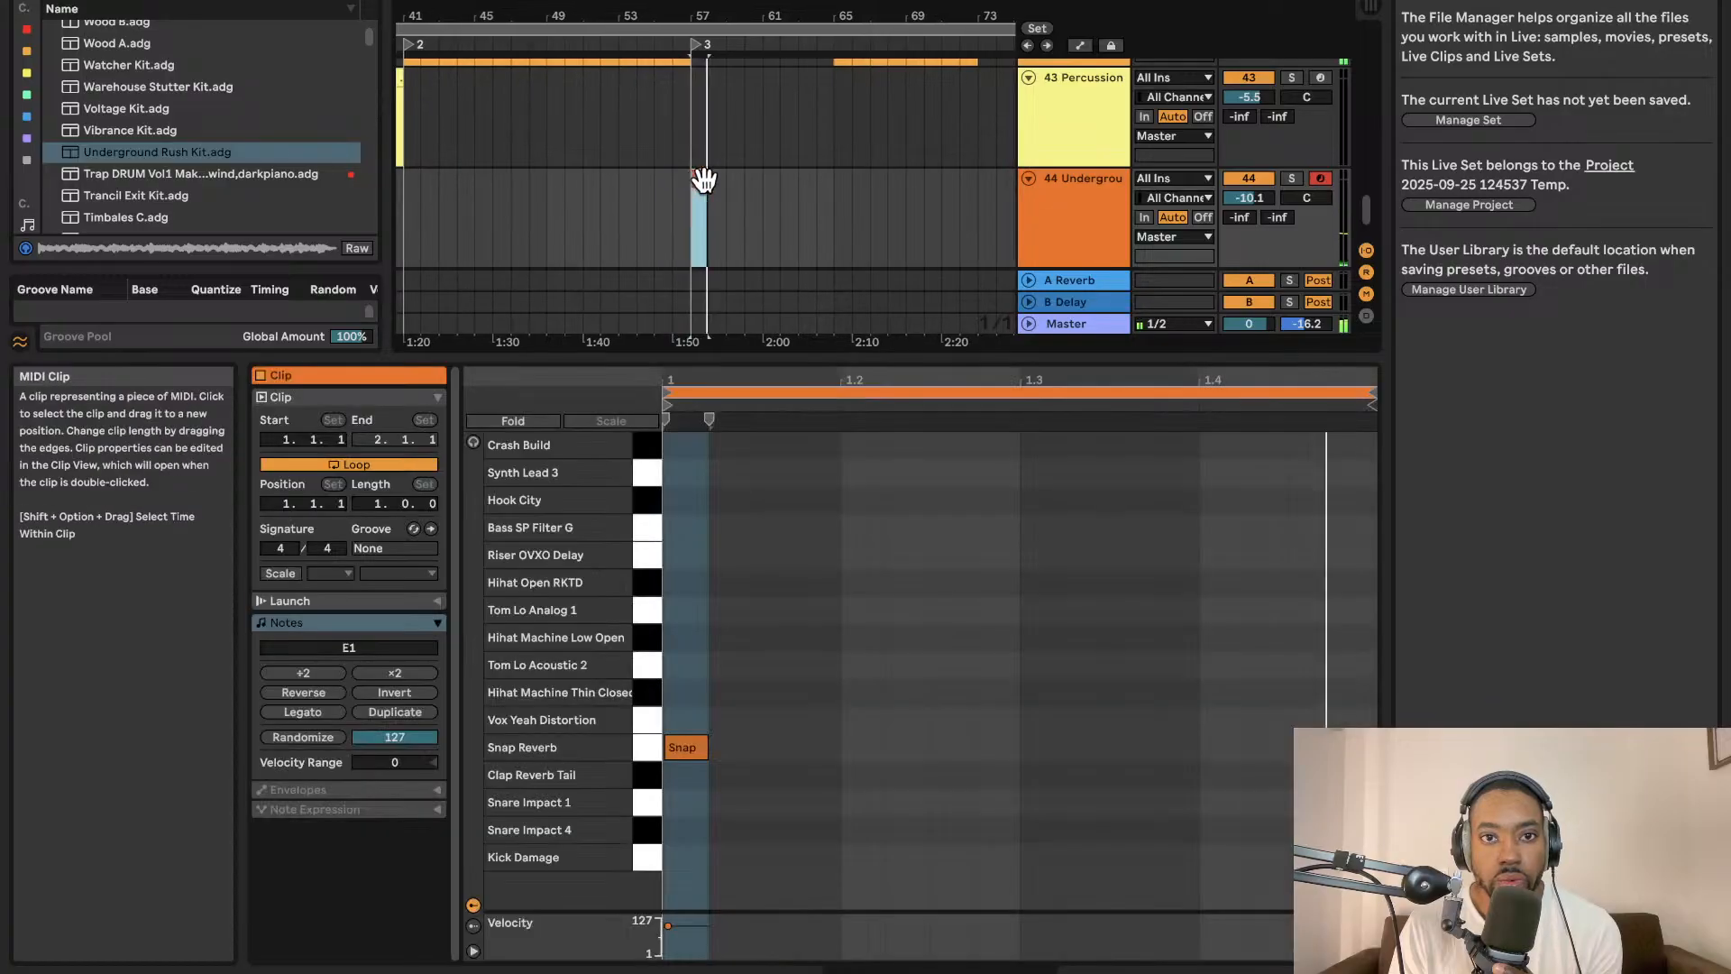
{"action": "left_click_drag", "start_coordinate": [703, 180], "coordinate": [718, 187]}
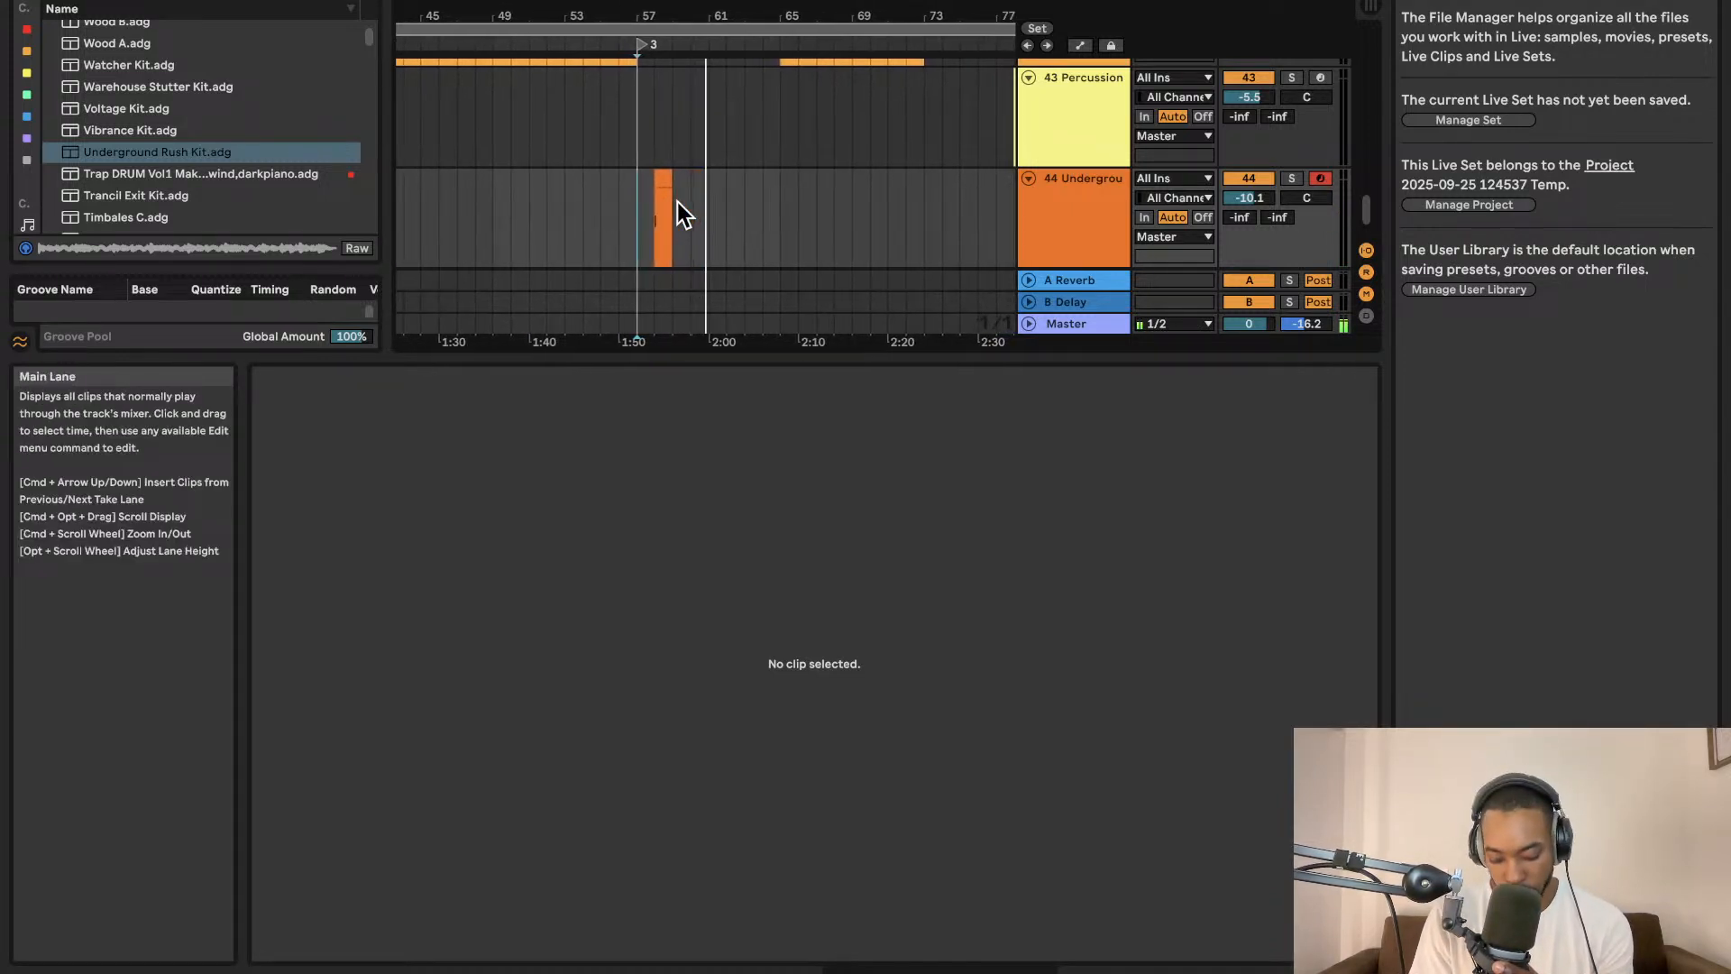
{"action": "scroll", "coordinate": [677, 201], "scroll_direction": "up", "scroll_amount": 3}
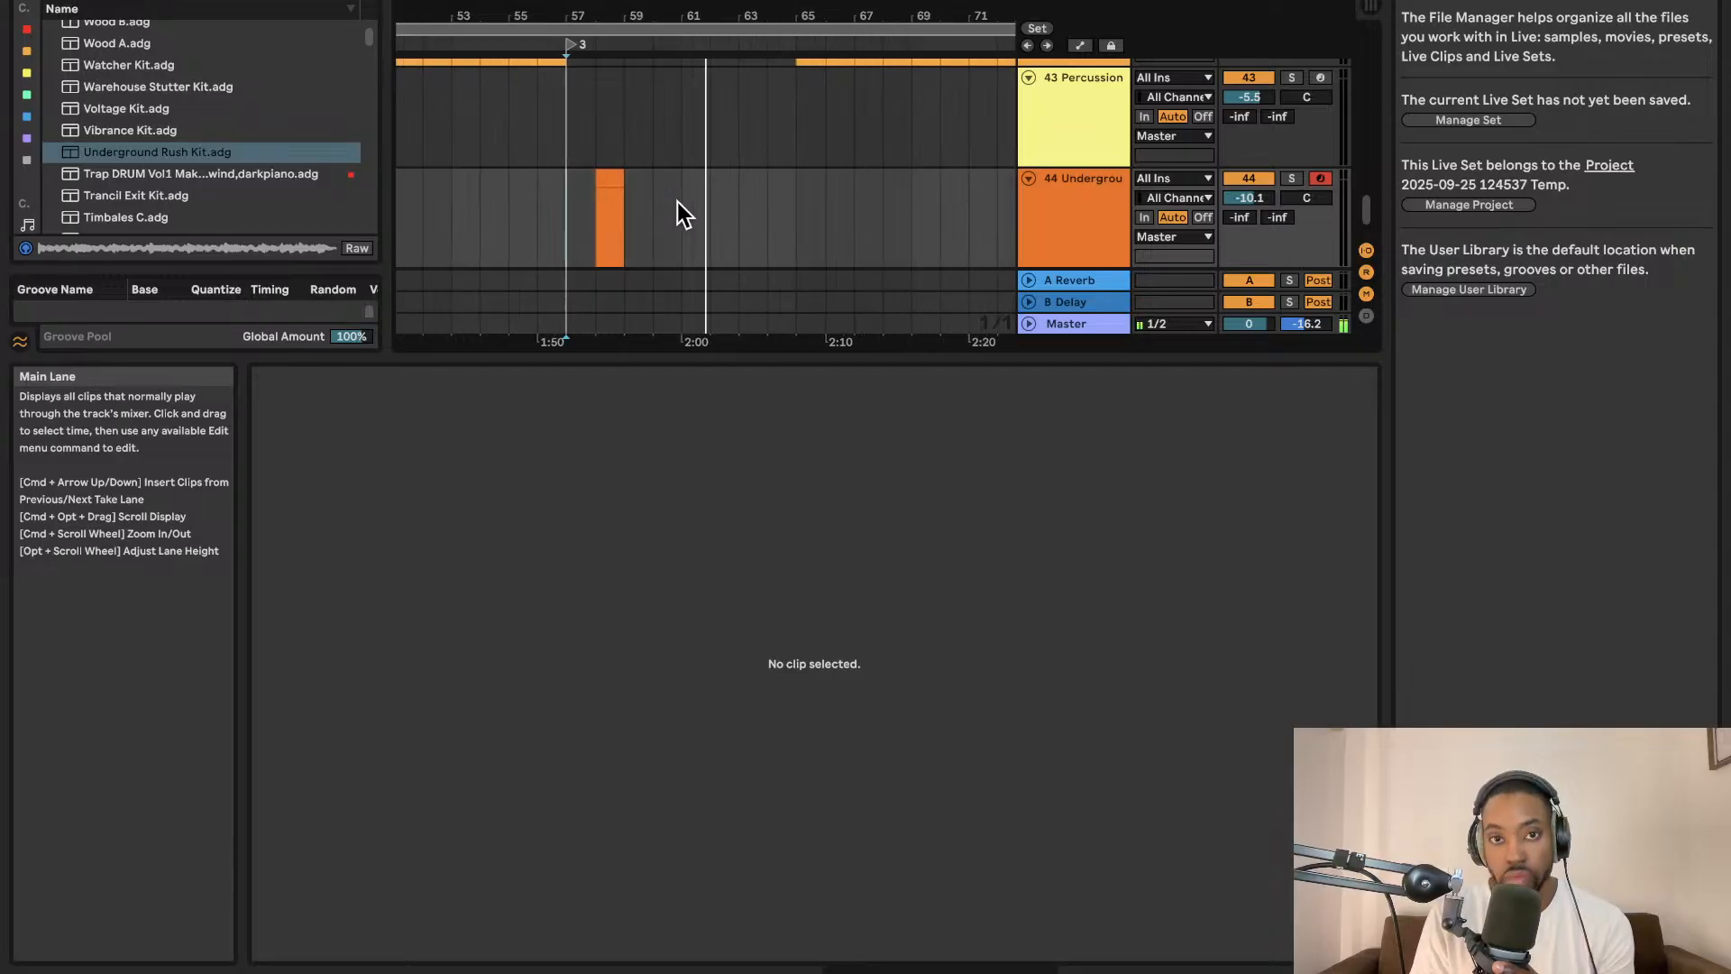
{"action": "scroll", "coordinate": [678, 202], "scroll_direction": "up", "scroll_amount": 5}
{"action": "scroll", "coordinate": [765, 223], "scroll_direction": "left", "scroll_amount": 5}
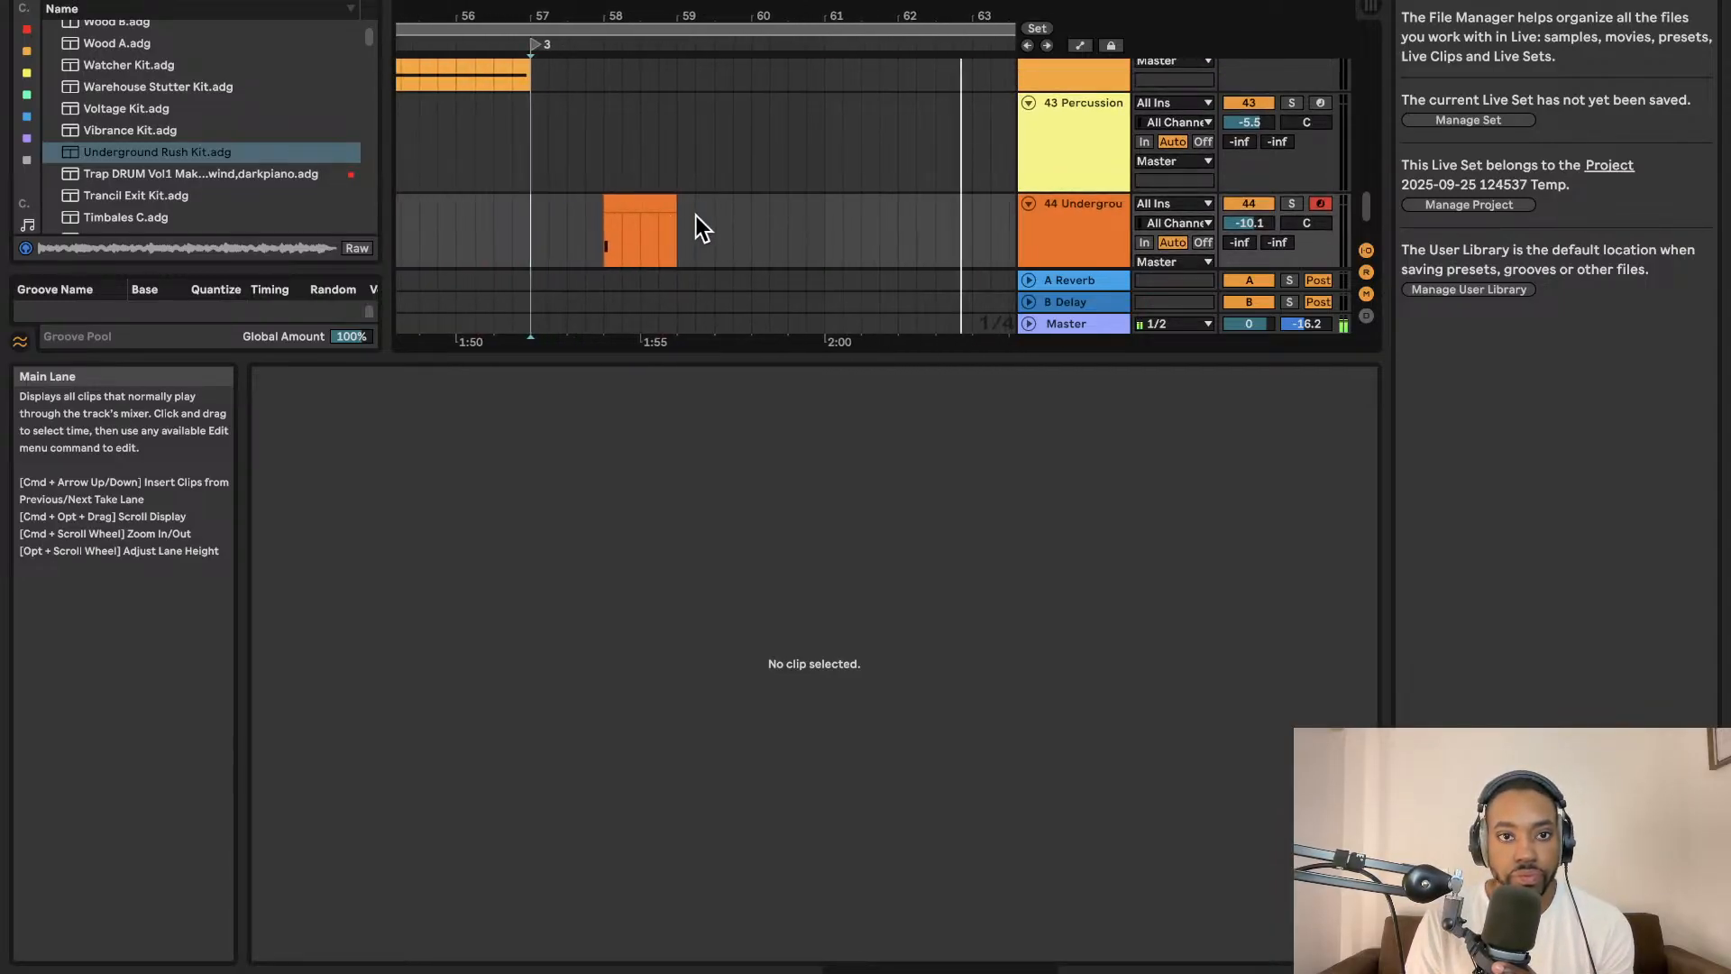
{"action": "left_click", "coordinate": [654, 230]}
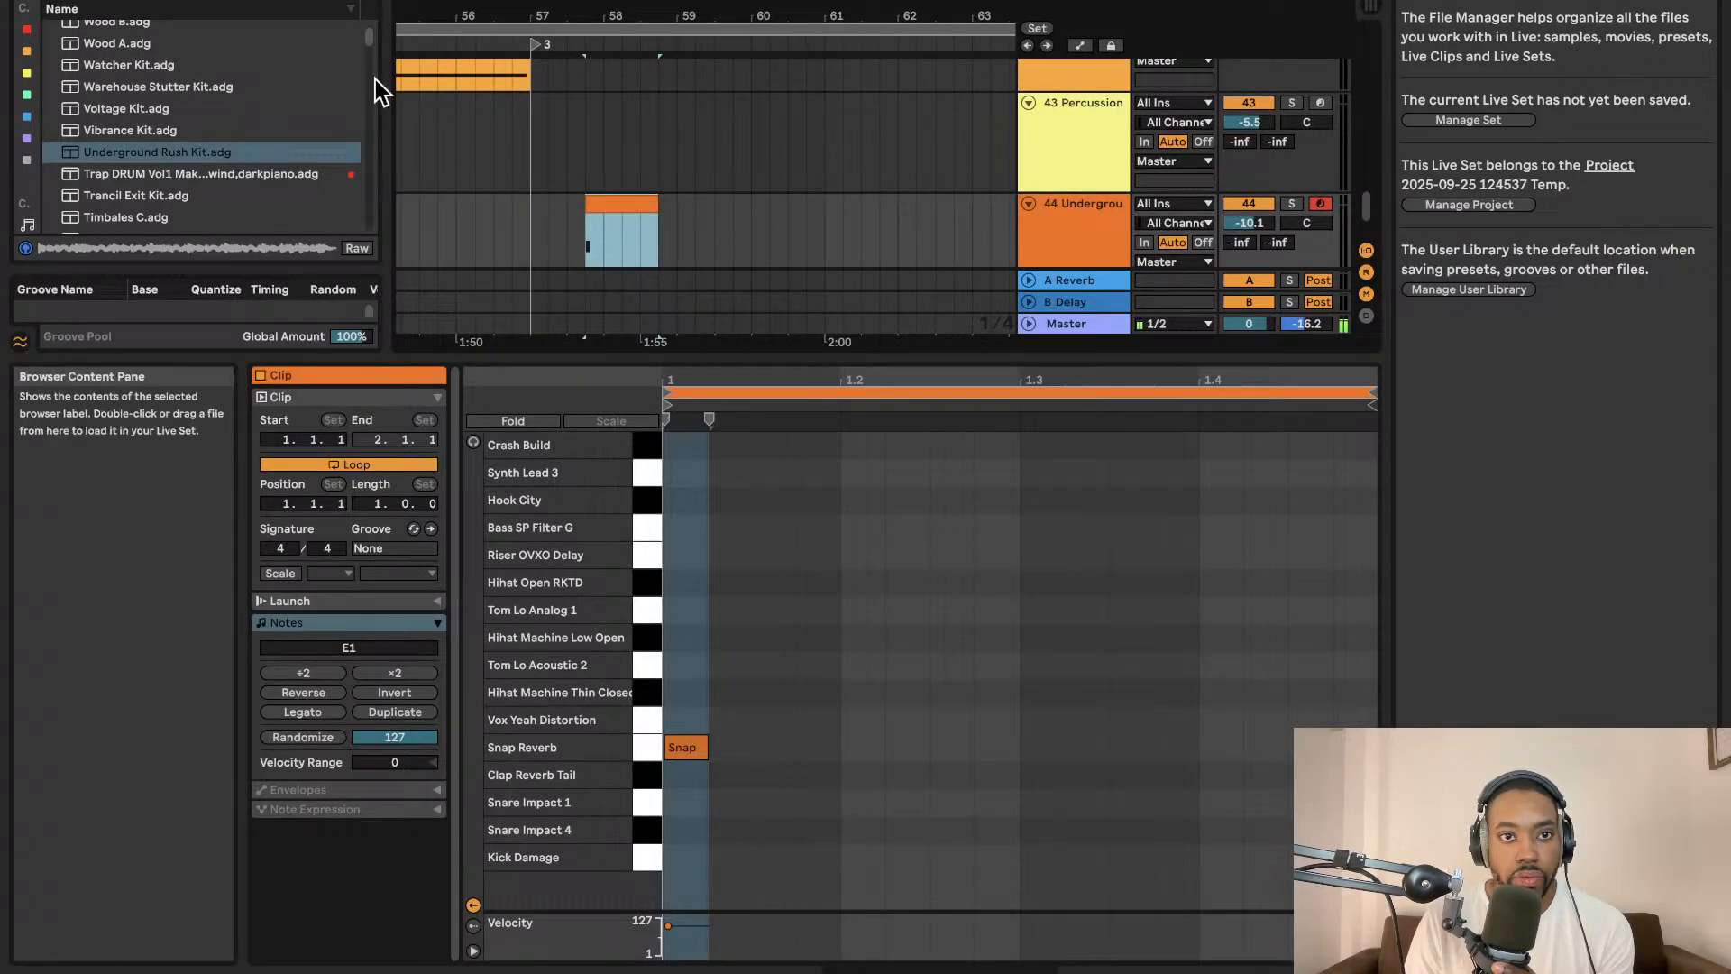
{"action": "left_click", "coordinate": [531, 225]}
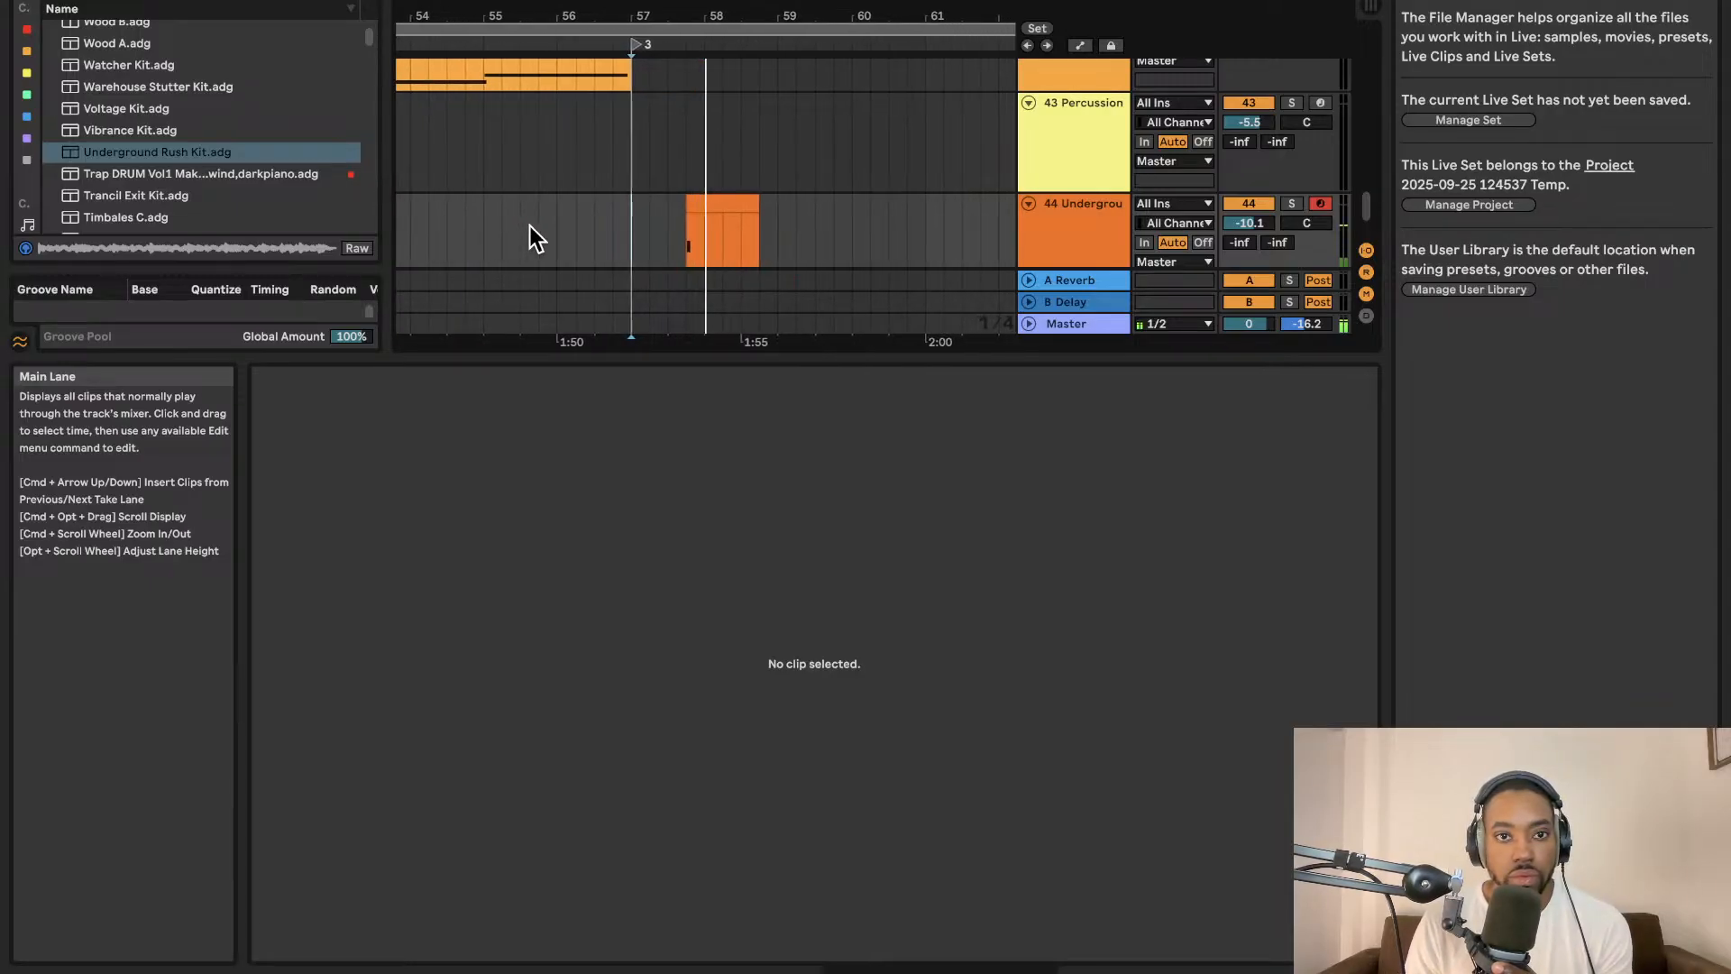
Shorten the kit clip to a sixteenth note and duplicate it into a run of repeated hits.
{"action": "left_click_drag", "start_coordinate": [744, 208], "coordinate": [702, 212]}
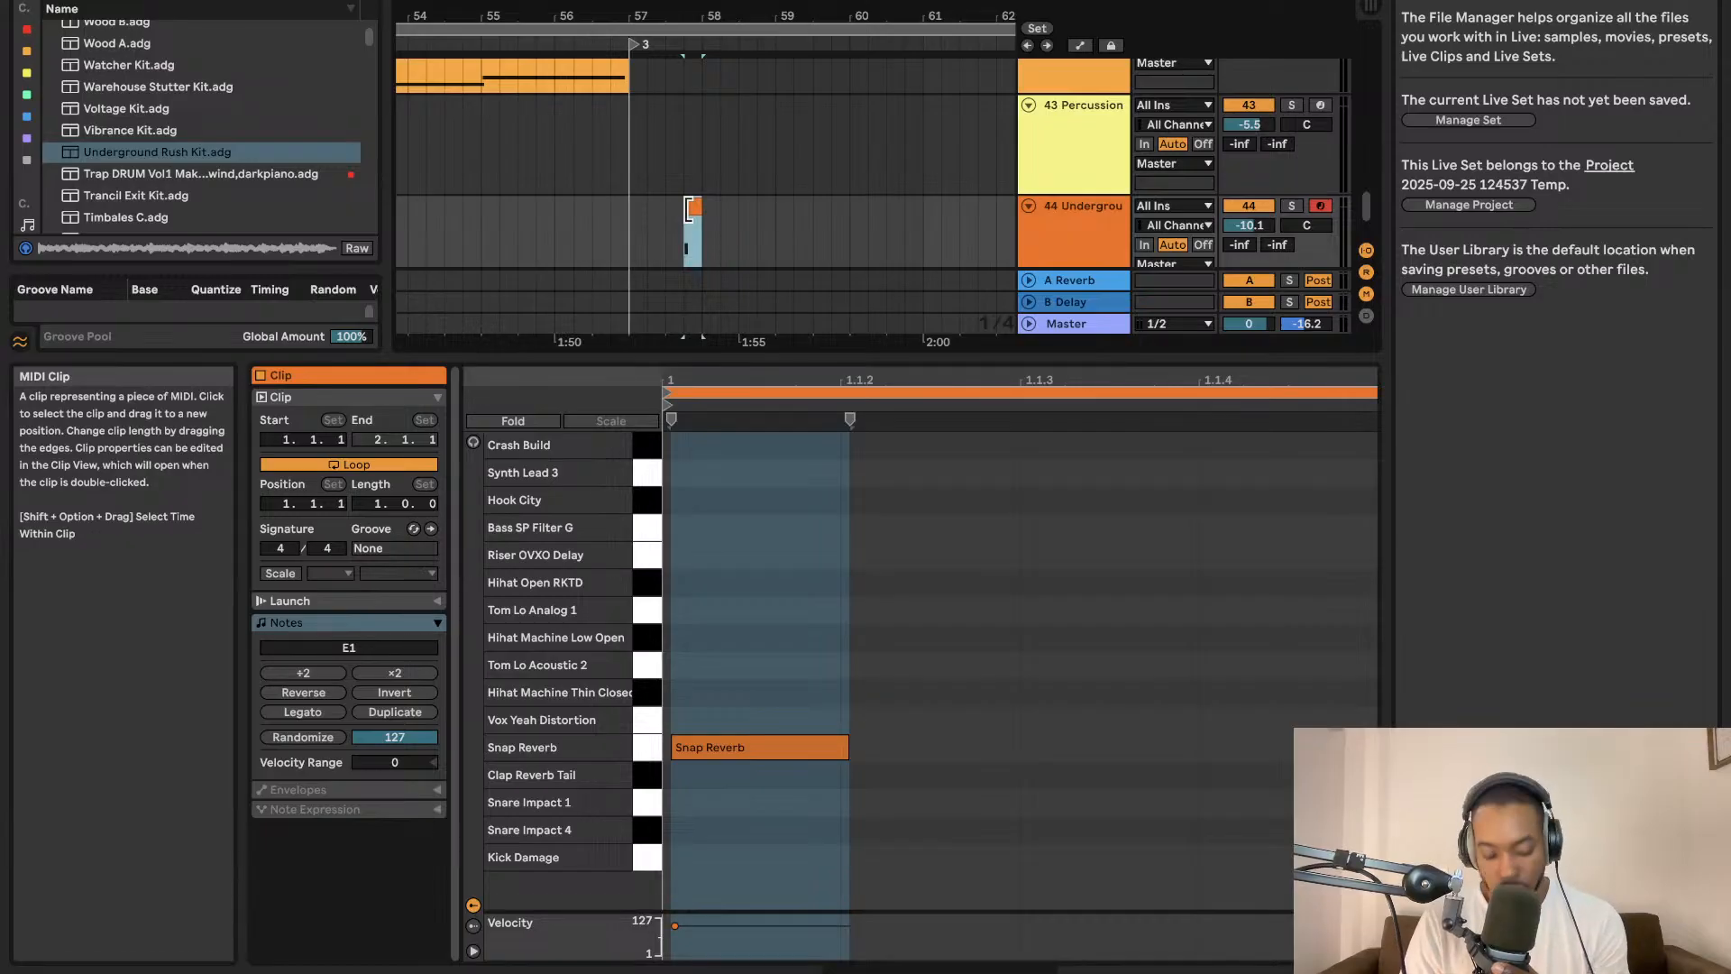
{"action": "key", "text": "super+d"}
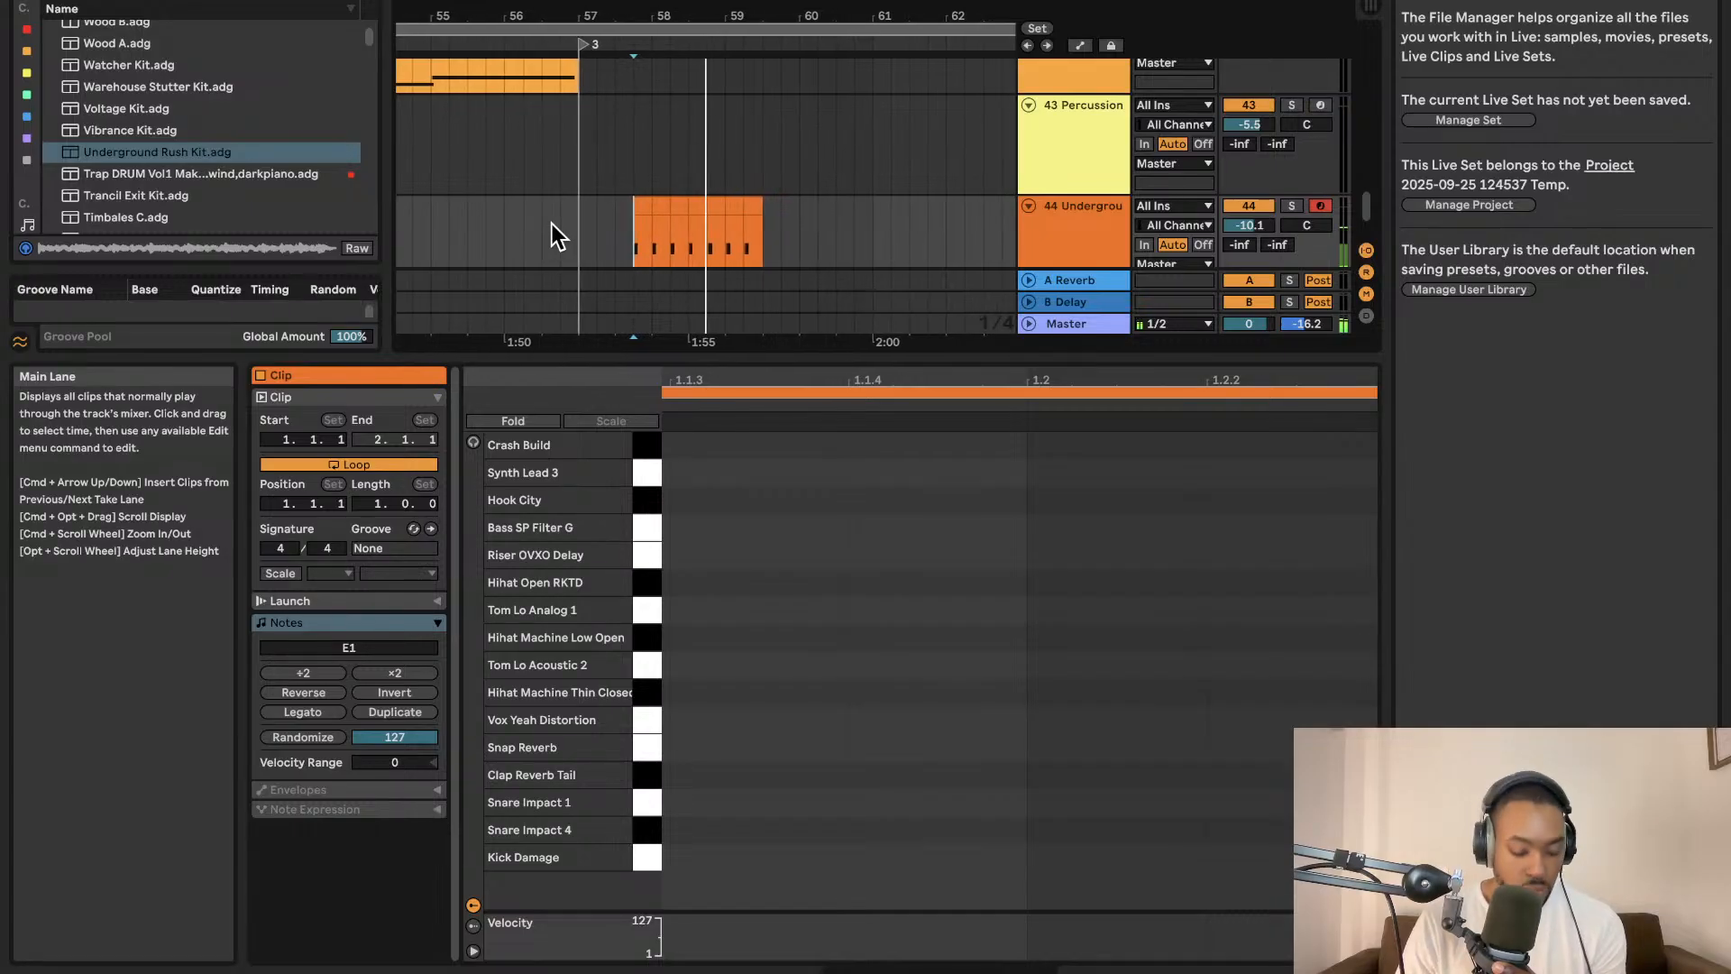
Delete the last few duplicated clips so four repeated hits remain.
{"action": "left_click", "coordinate": [706, 217]}
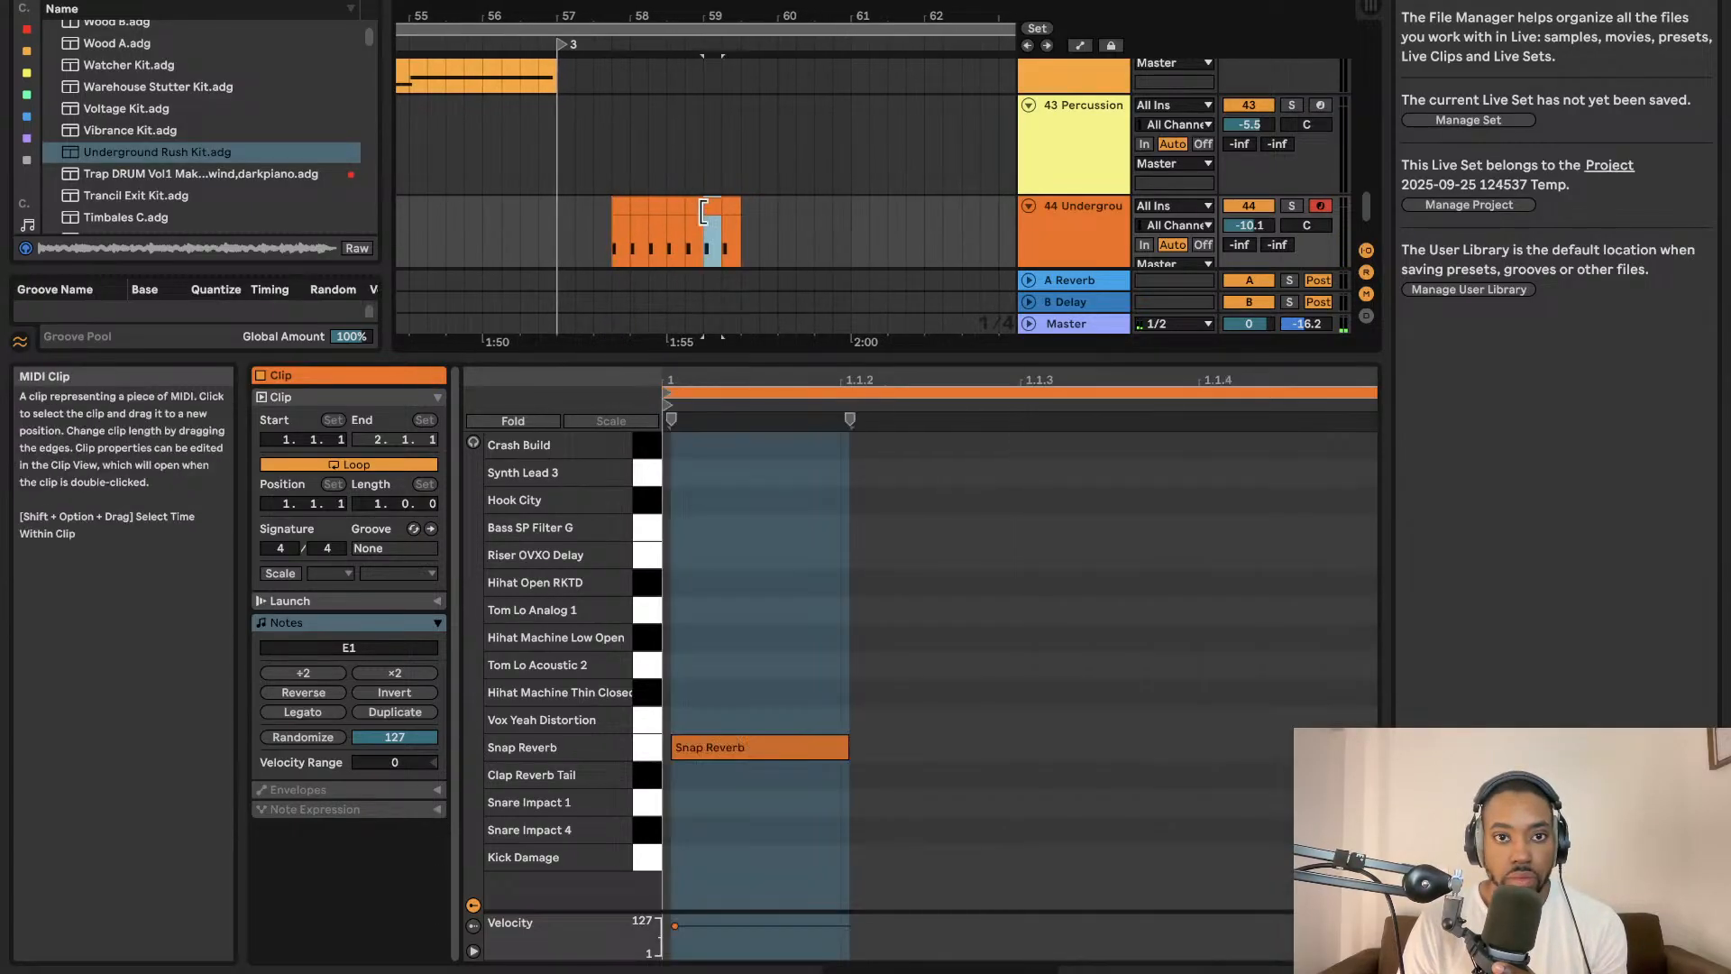
{"action": "key", "text": "Delete"}
{"action": "left_click", "coordinate": [696, 209]}
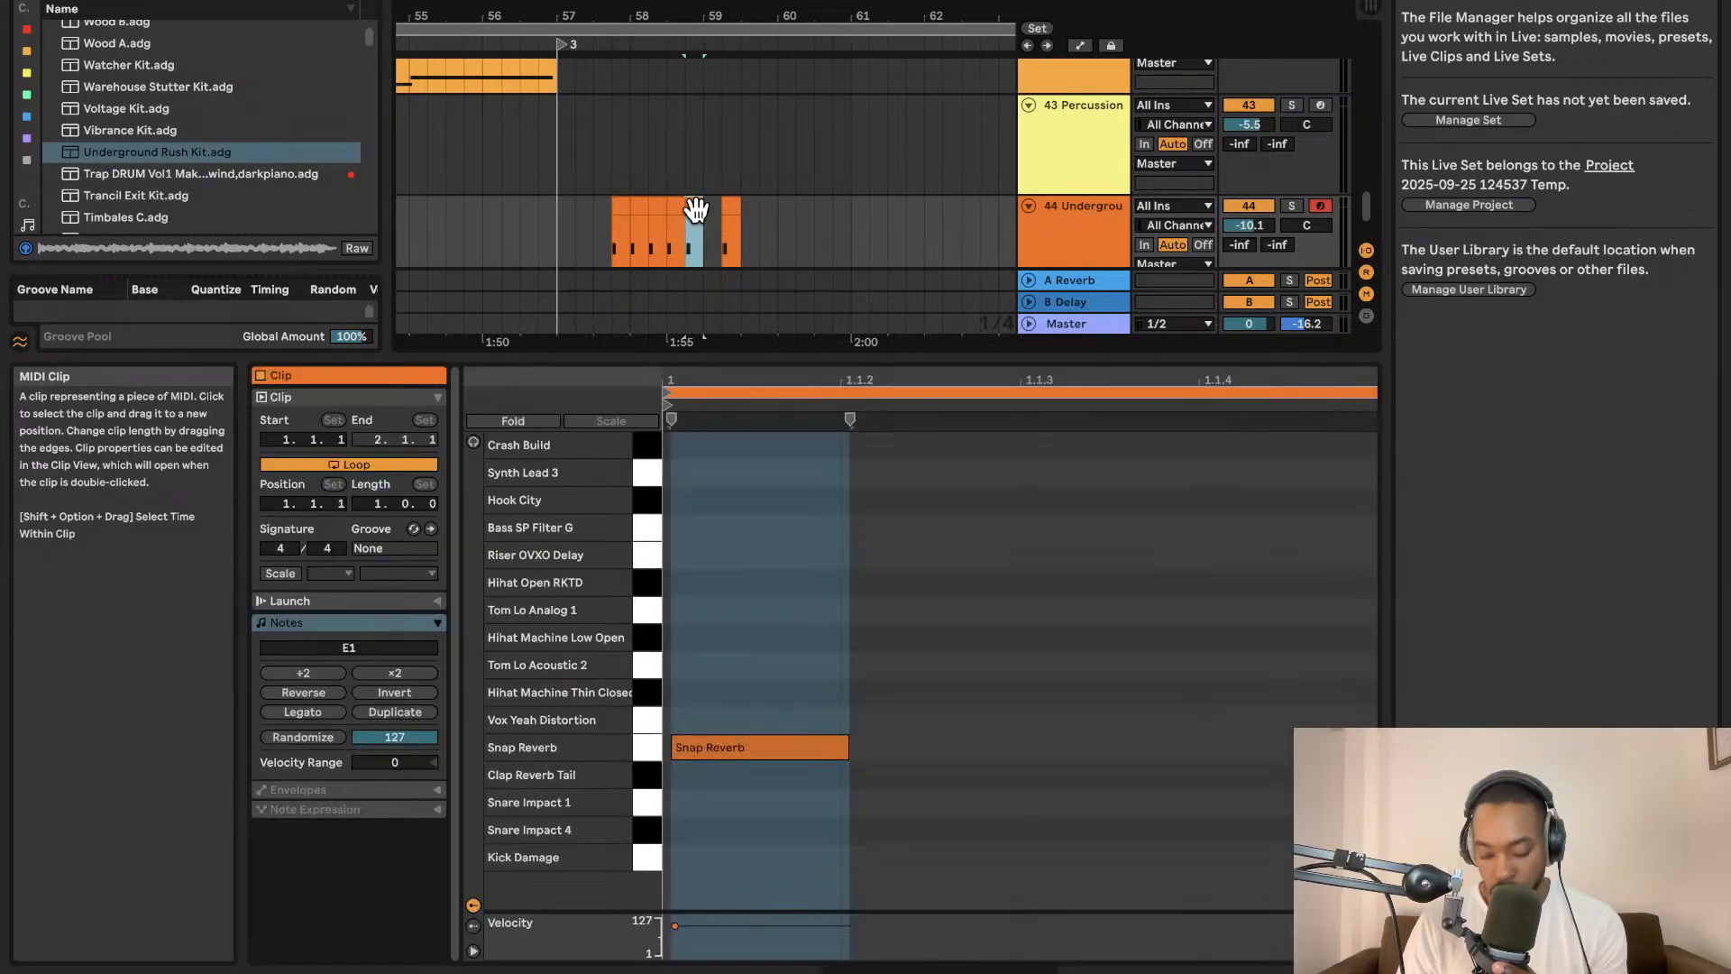
{"action": "key", "text": "Delete"}
{"action": "left_click", "coordinate": [715, 209]}
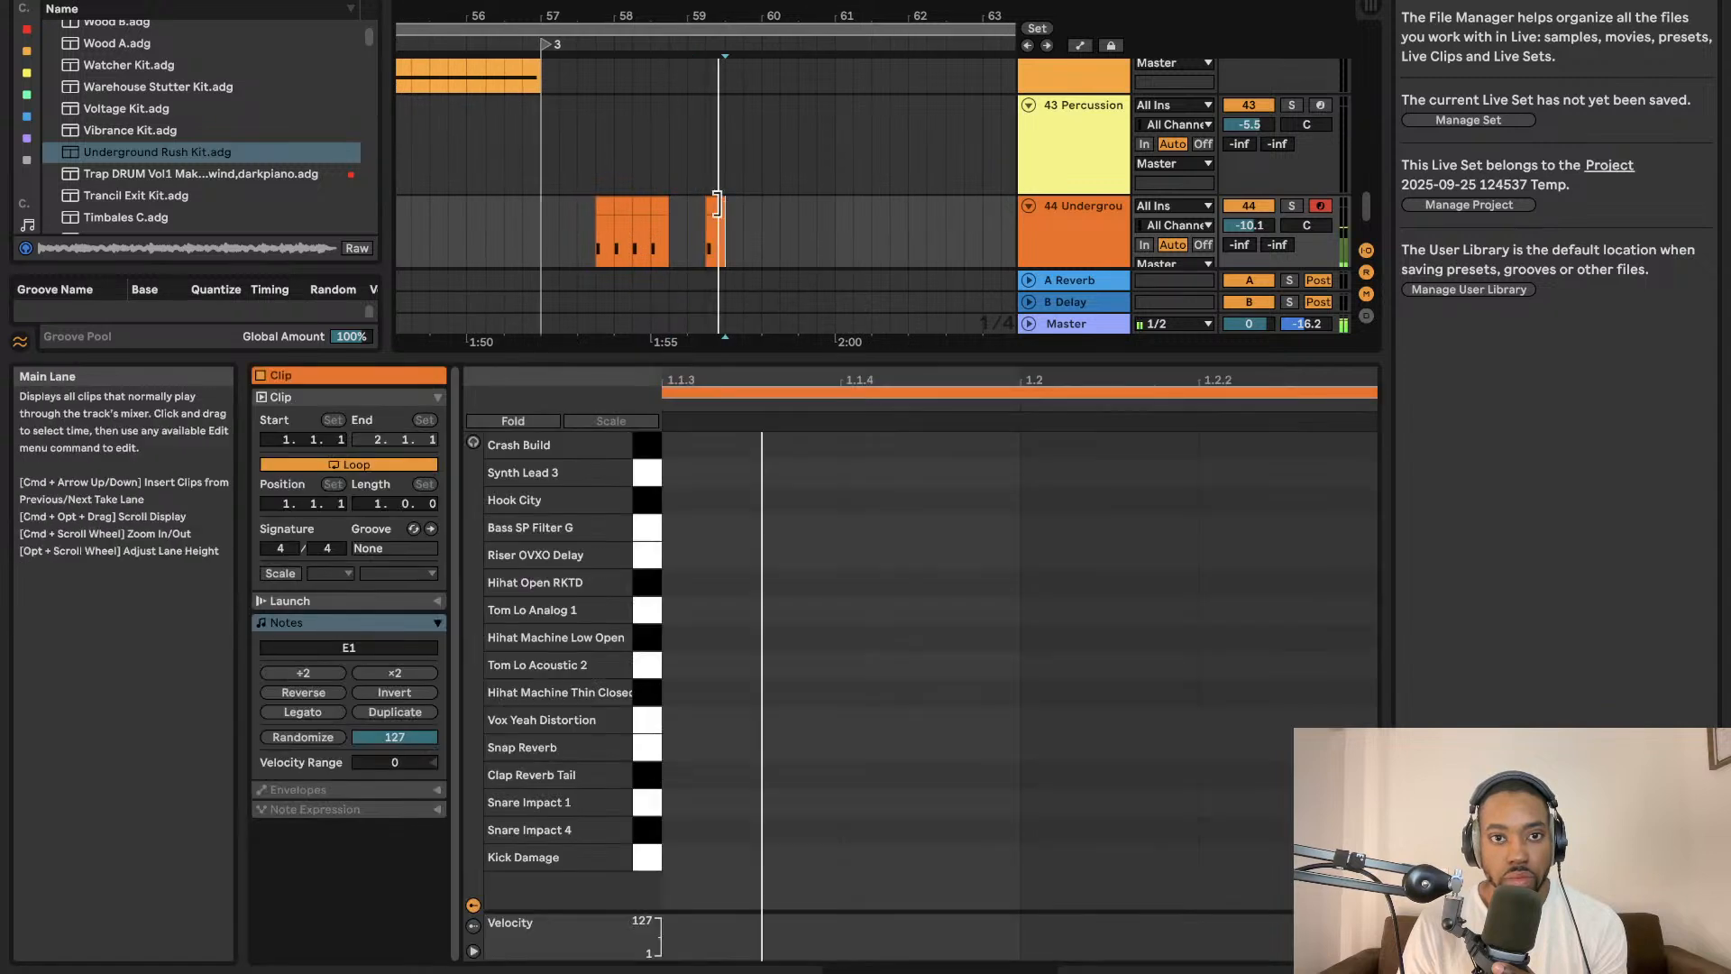
{"action": "key", "text": "Delete"}
Play the arrangement to hear the repeated Snap Reverb hits.
{"action": "left_click", "coordinate": [537, 223]}
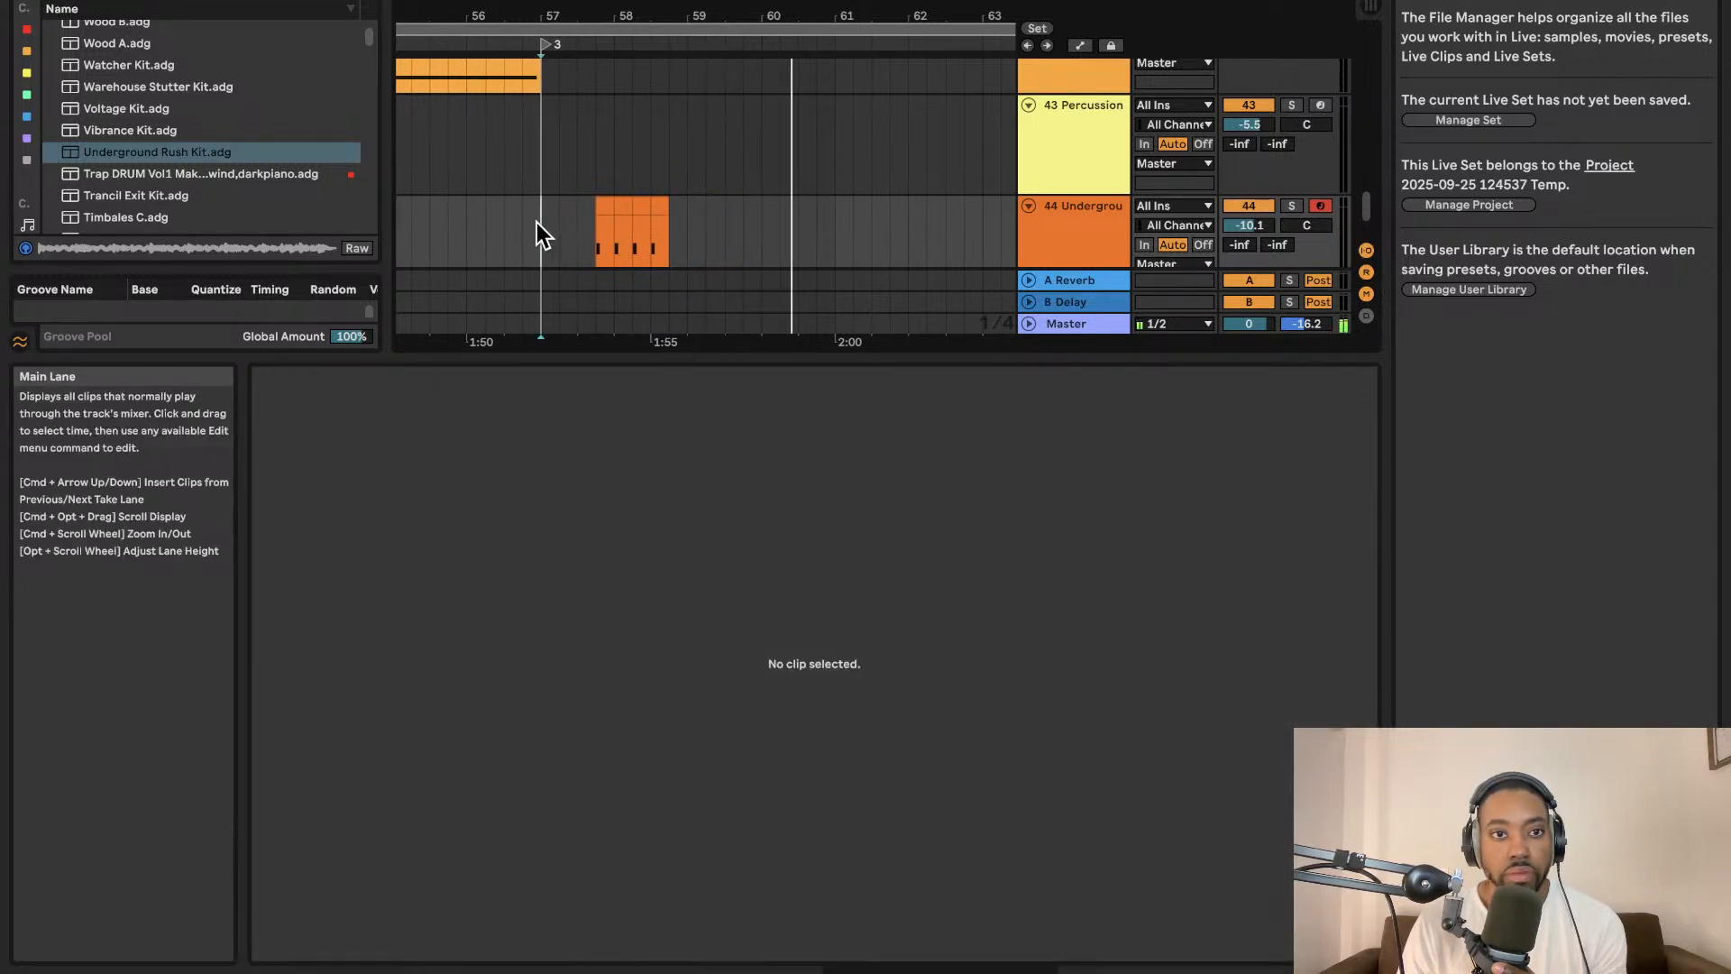
{"action": "key", "text": "space"}
{"action": "key", "text": "space"}
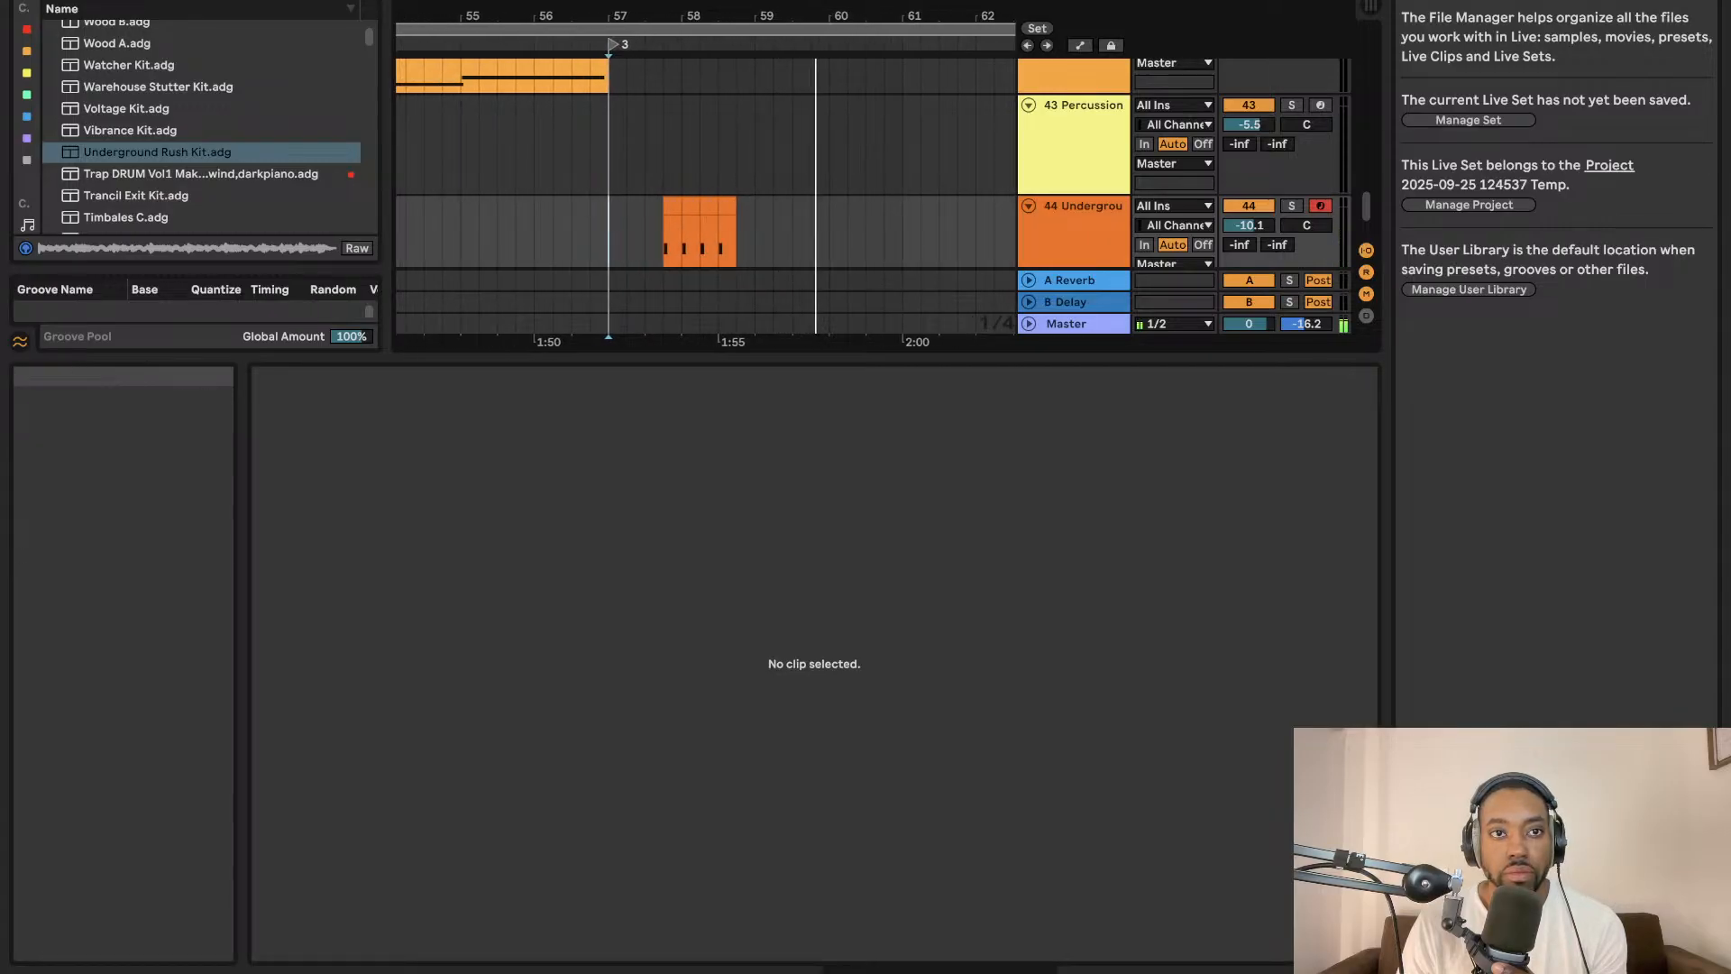
Zoom out over the whole arrangement, enlarge the track area and show the Master track's device chain.
{"action": "scroll", "coordinate": [991, 234], "scroll_direction": "up", "scroll_amount": 2}
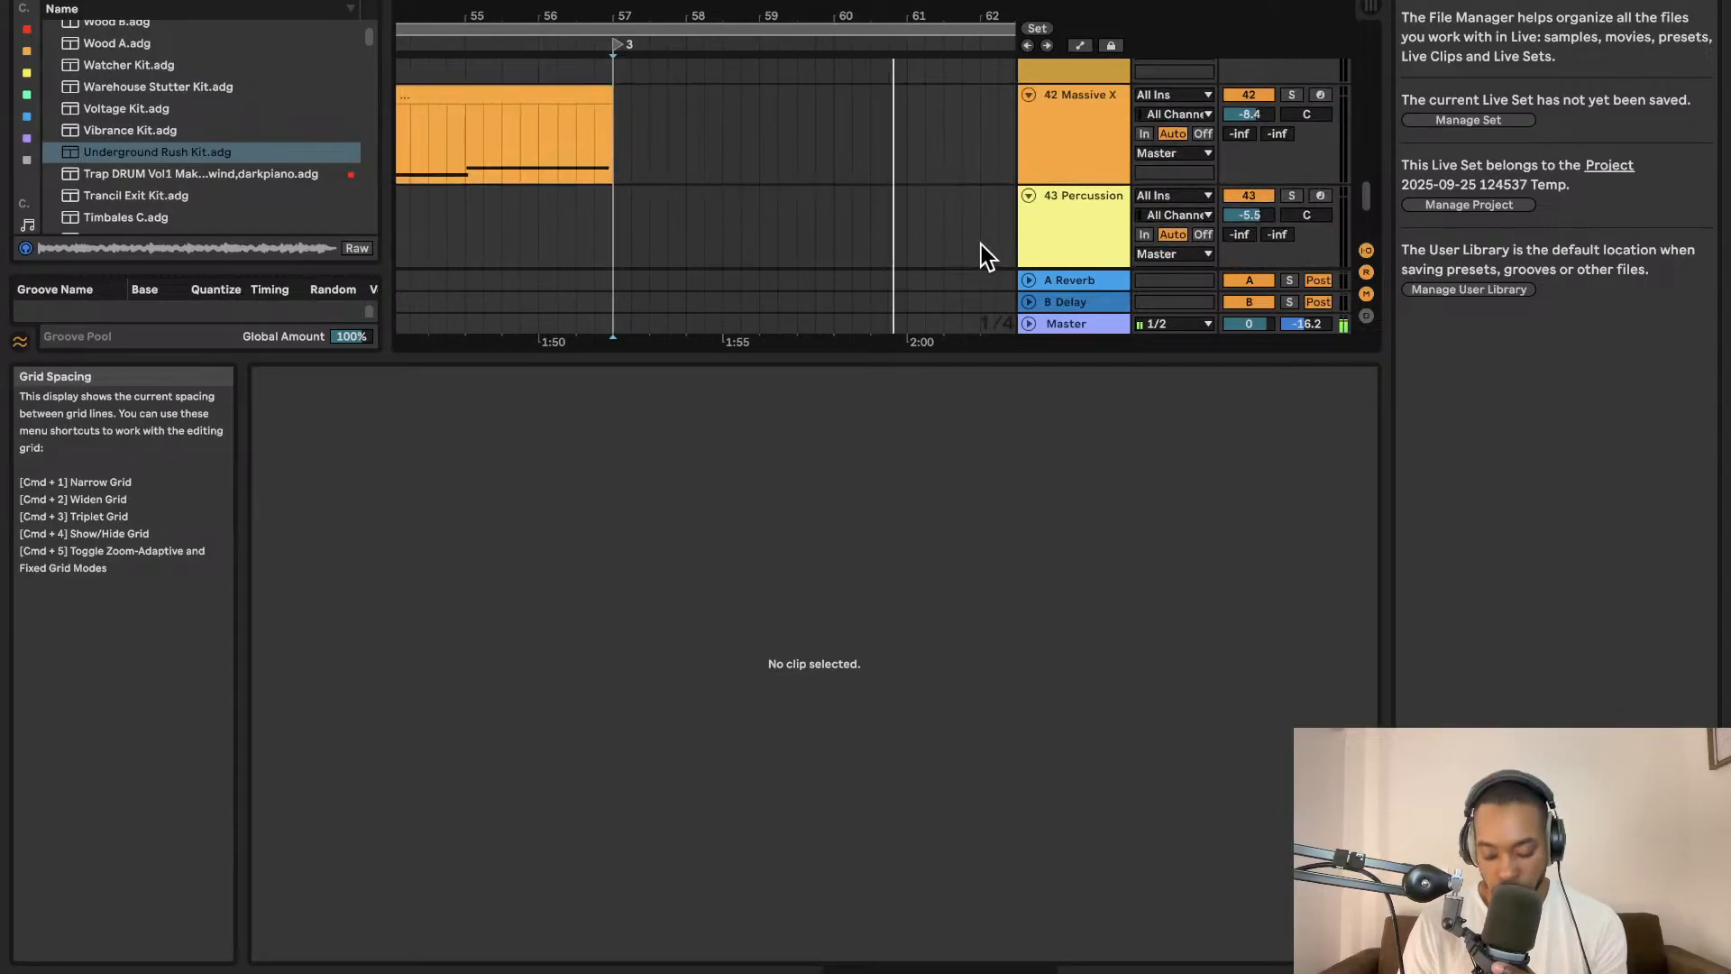
{"action": "key", "text": "minus"}
{"action": "key", "text": "minus"}
{"action": "key", "text": "minus"}
{"action": "key", "text": "minus"}
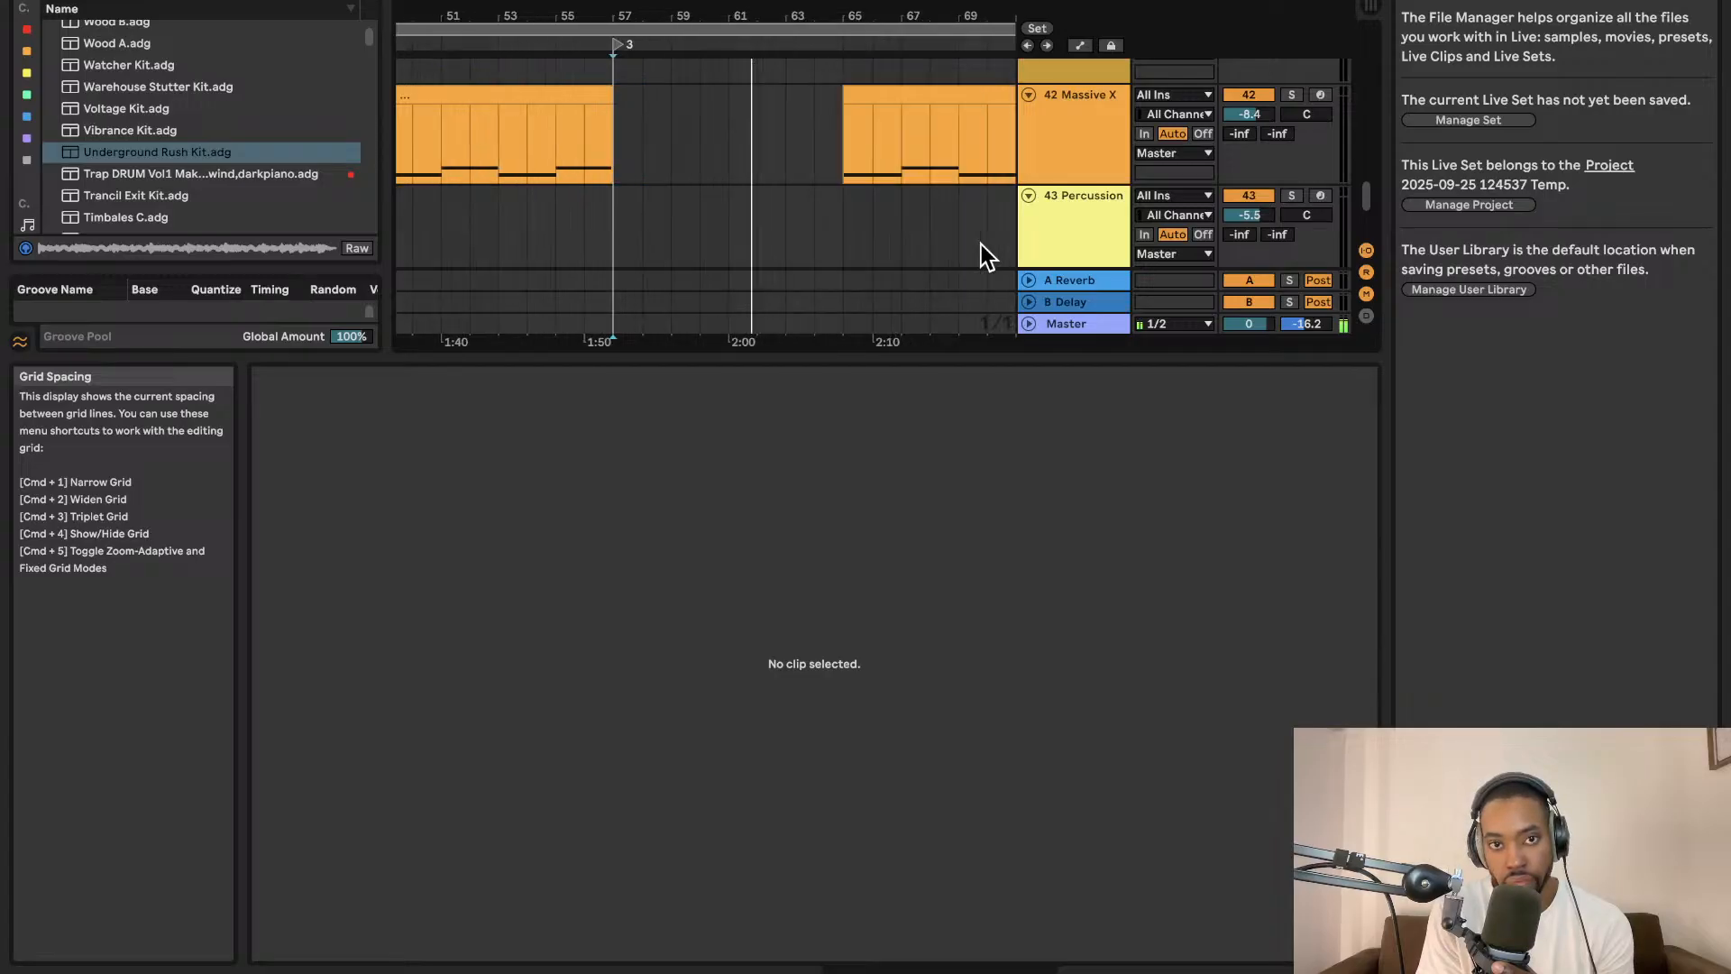
{"action": "key", "text": "minus"}
{"action": "key", "text": "minus"}
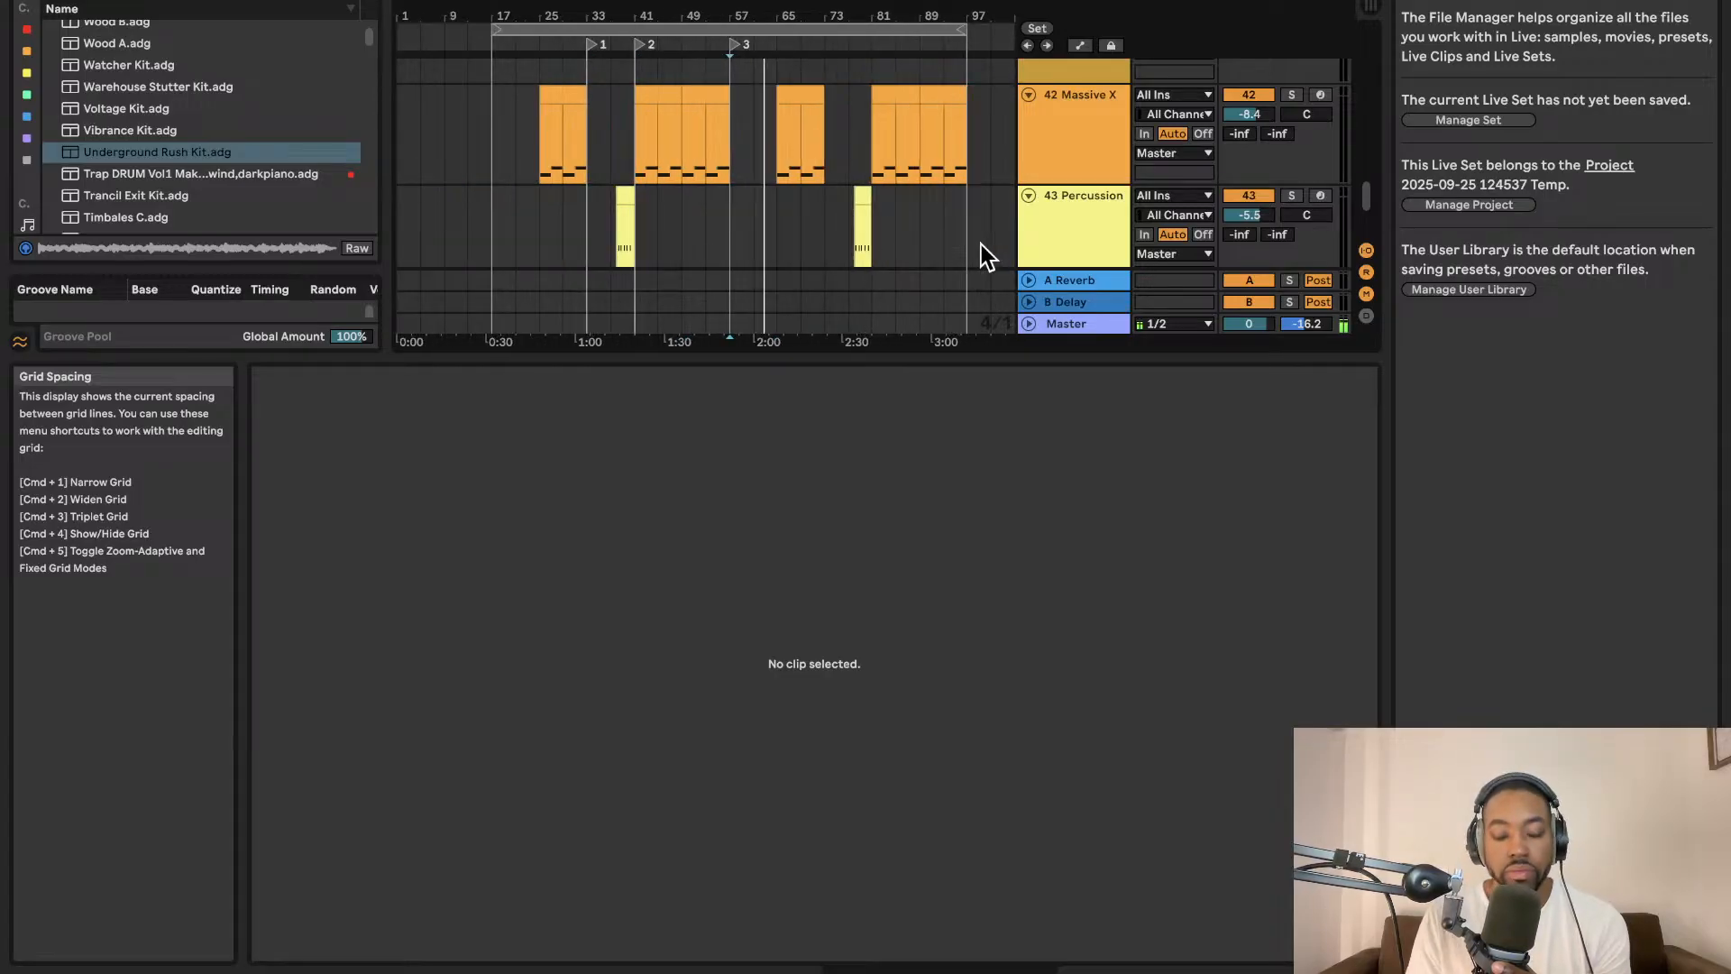
{"action": "scroll", "coordinate": [764, 155], "scroll_direction": "down", "scroll_amount": 2}
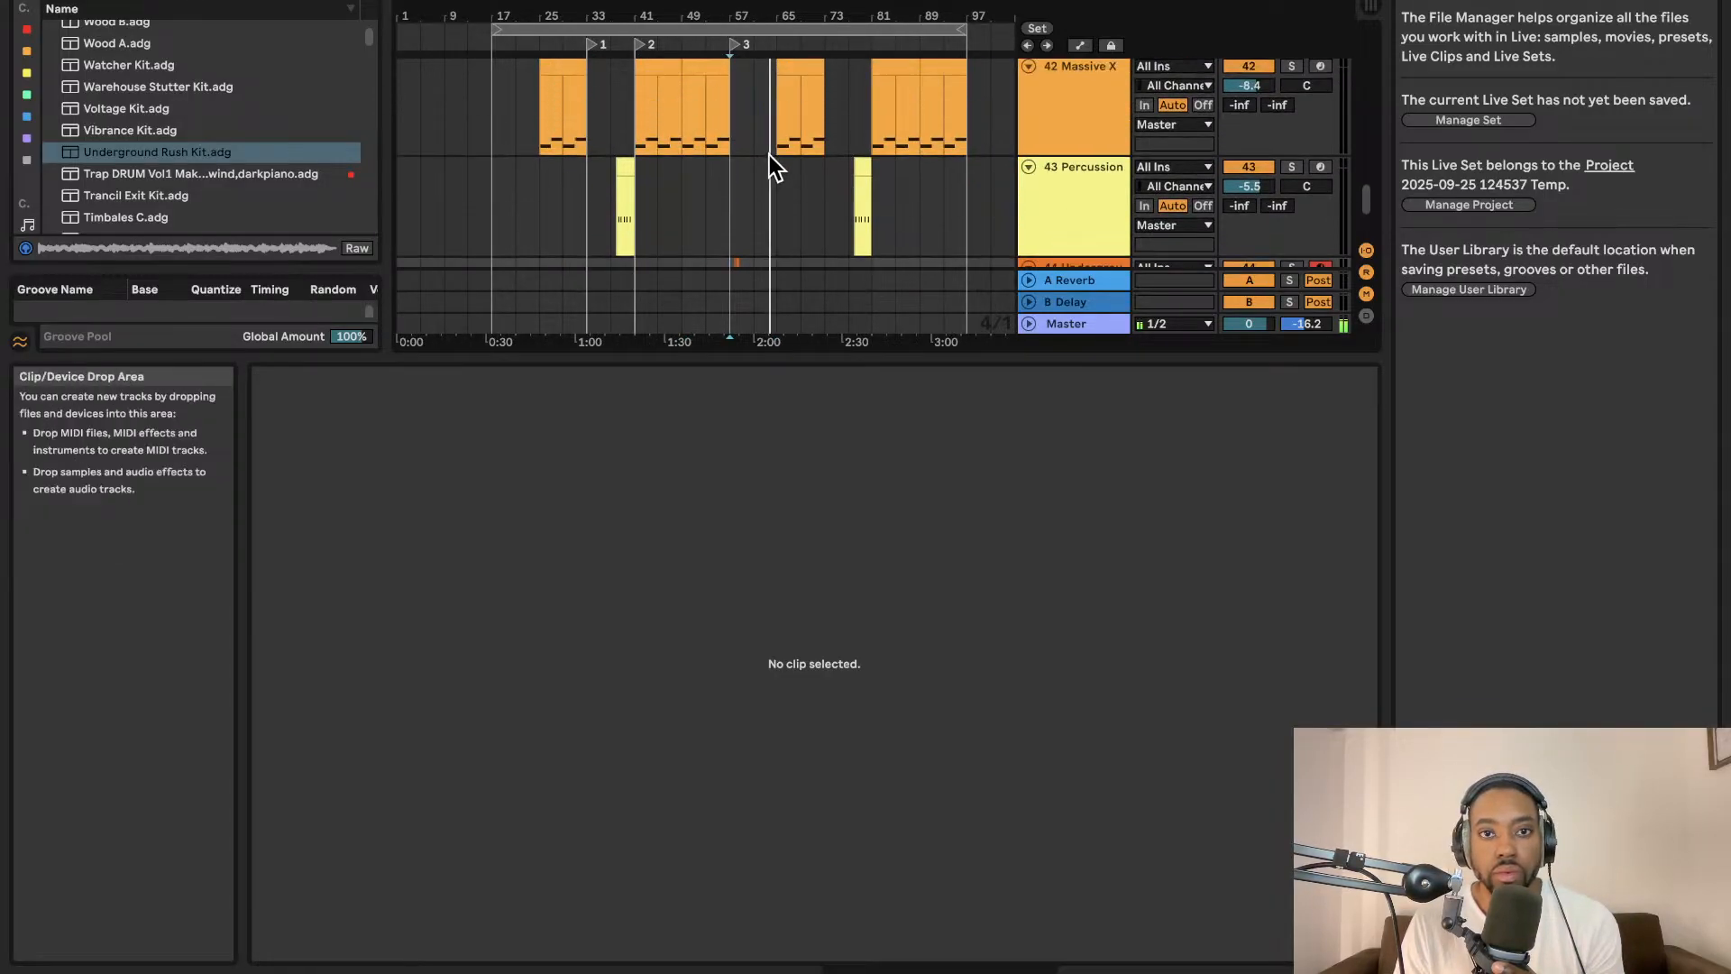
{"action": "scroll", "coordinate": [818, 198], "scroll_direction": "down", "scroll_amount": 4}
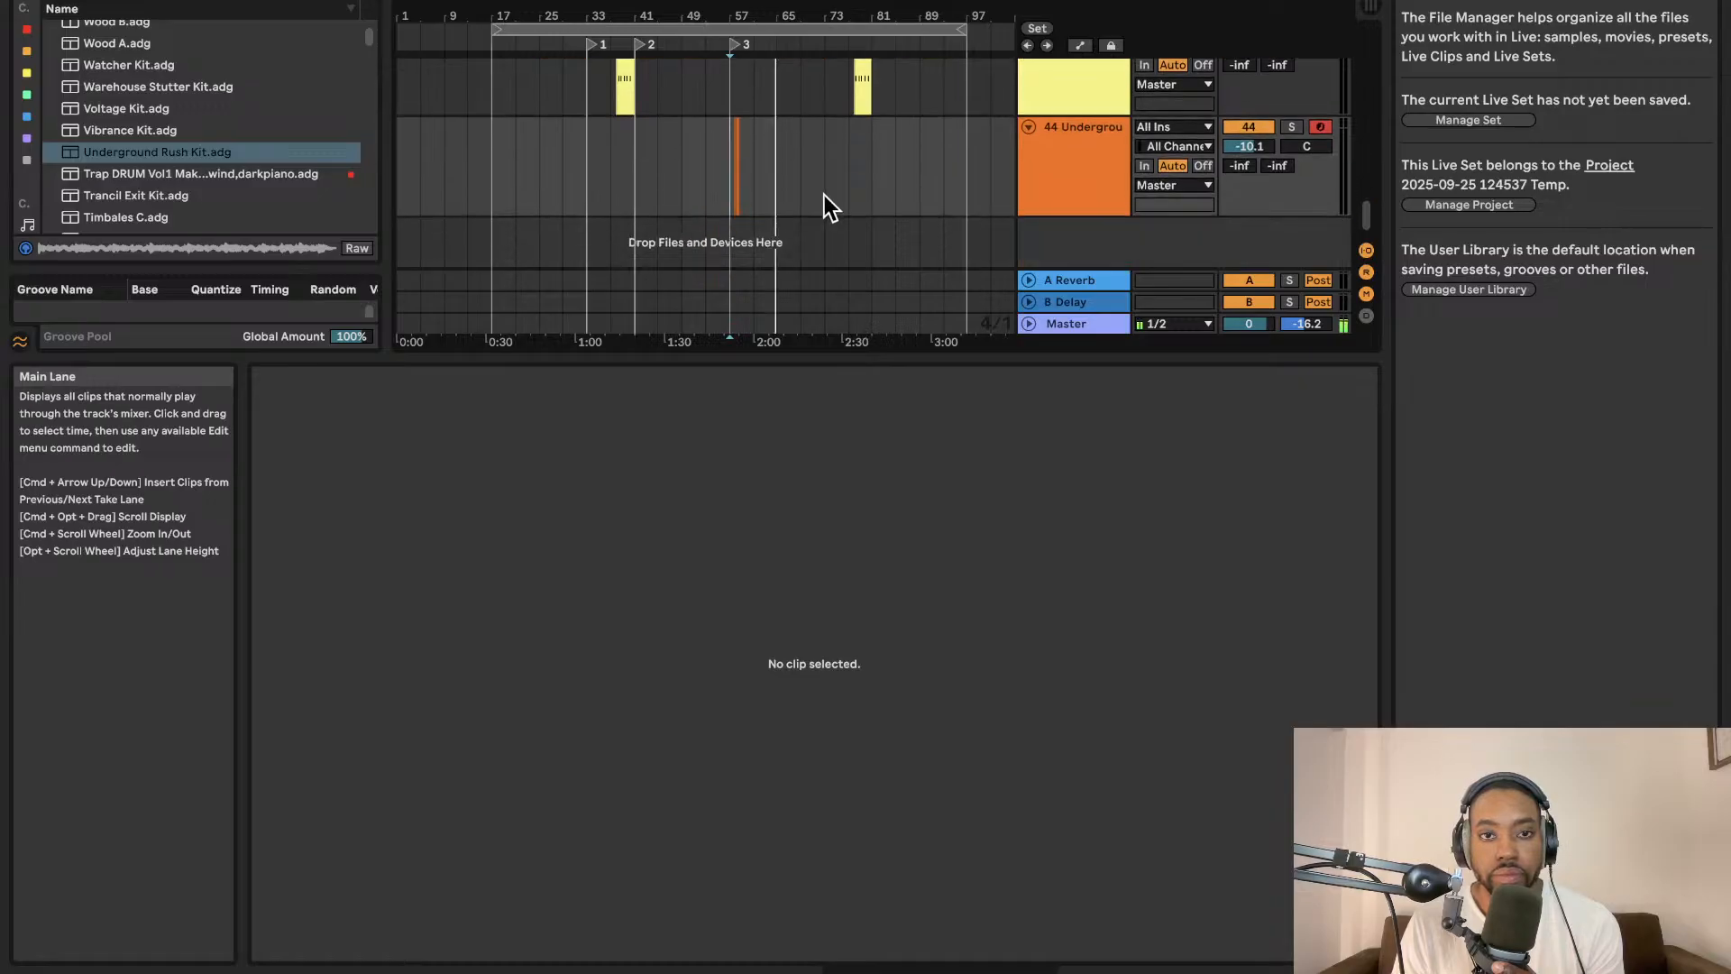
{"action": "left_click_drag", "start_coordinate": [804, 356], "coordinate": [812, 734]}
{"action": "scroll", "coordinate": [884, 527], "scroll_direction": "up", "scroll_amount": 5}
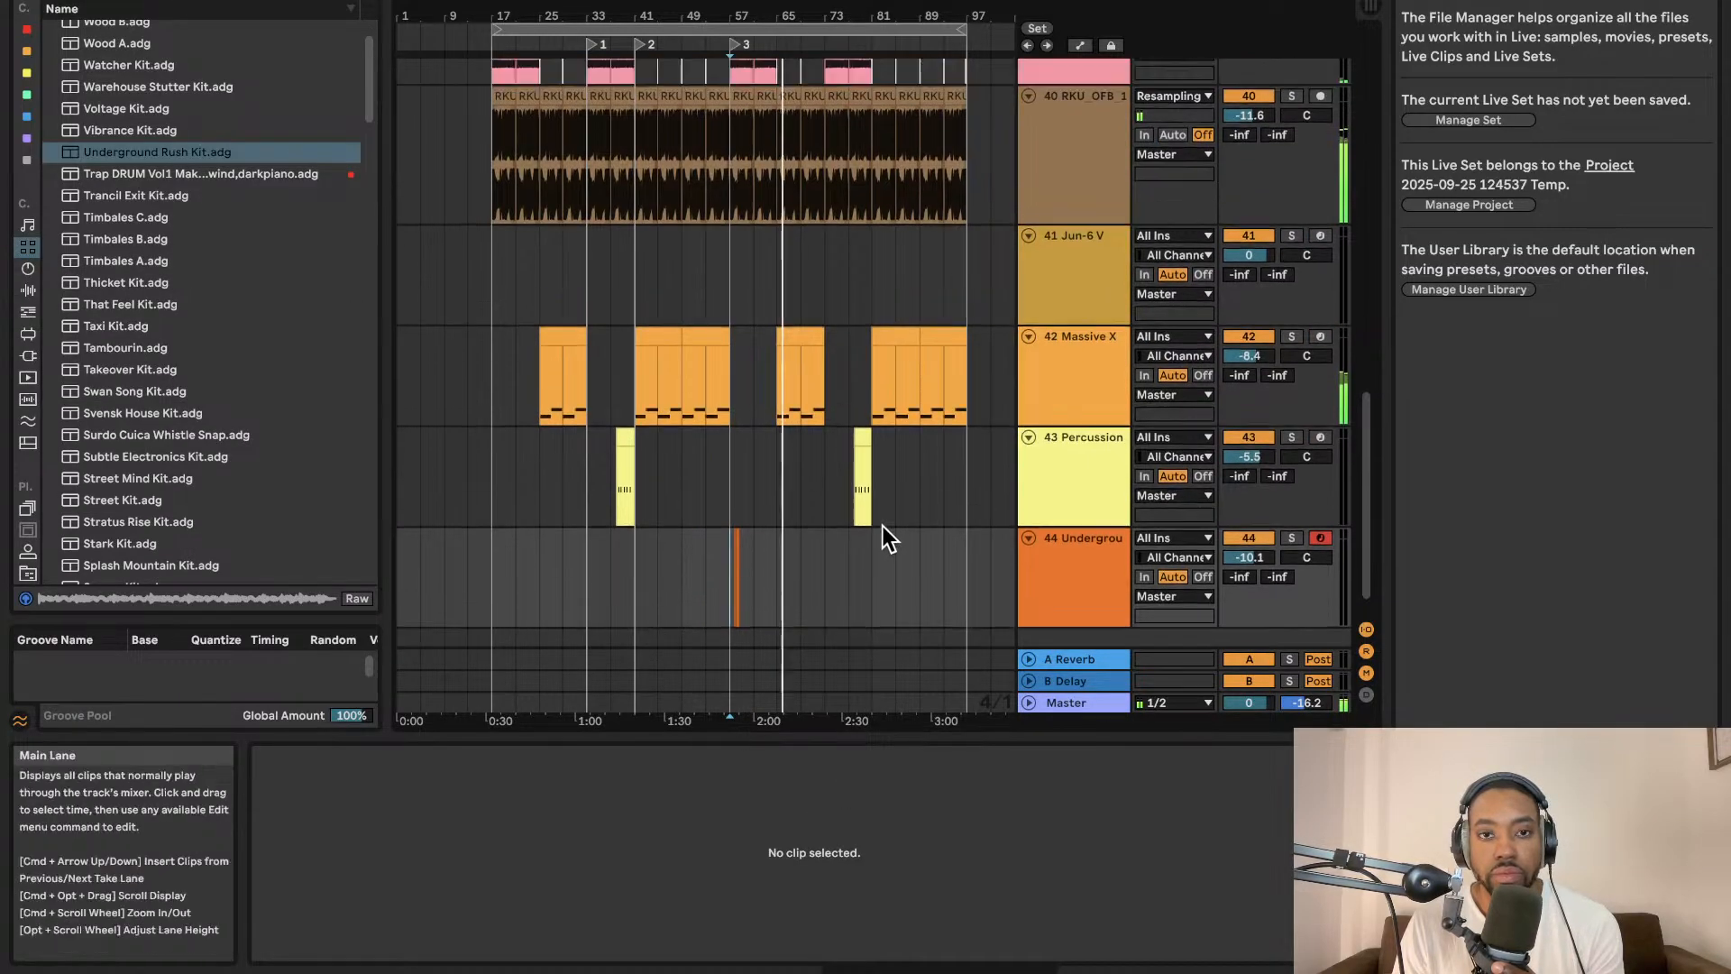
{"action": "scroll", "coordinate": [884, 528], "scroll_direction": "up", "scroll_amount": 3}
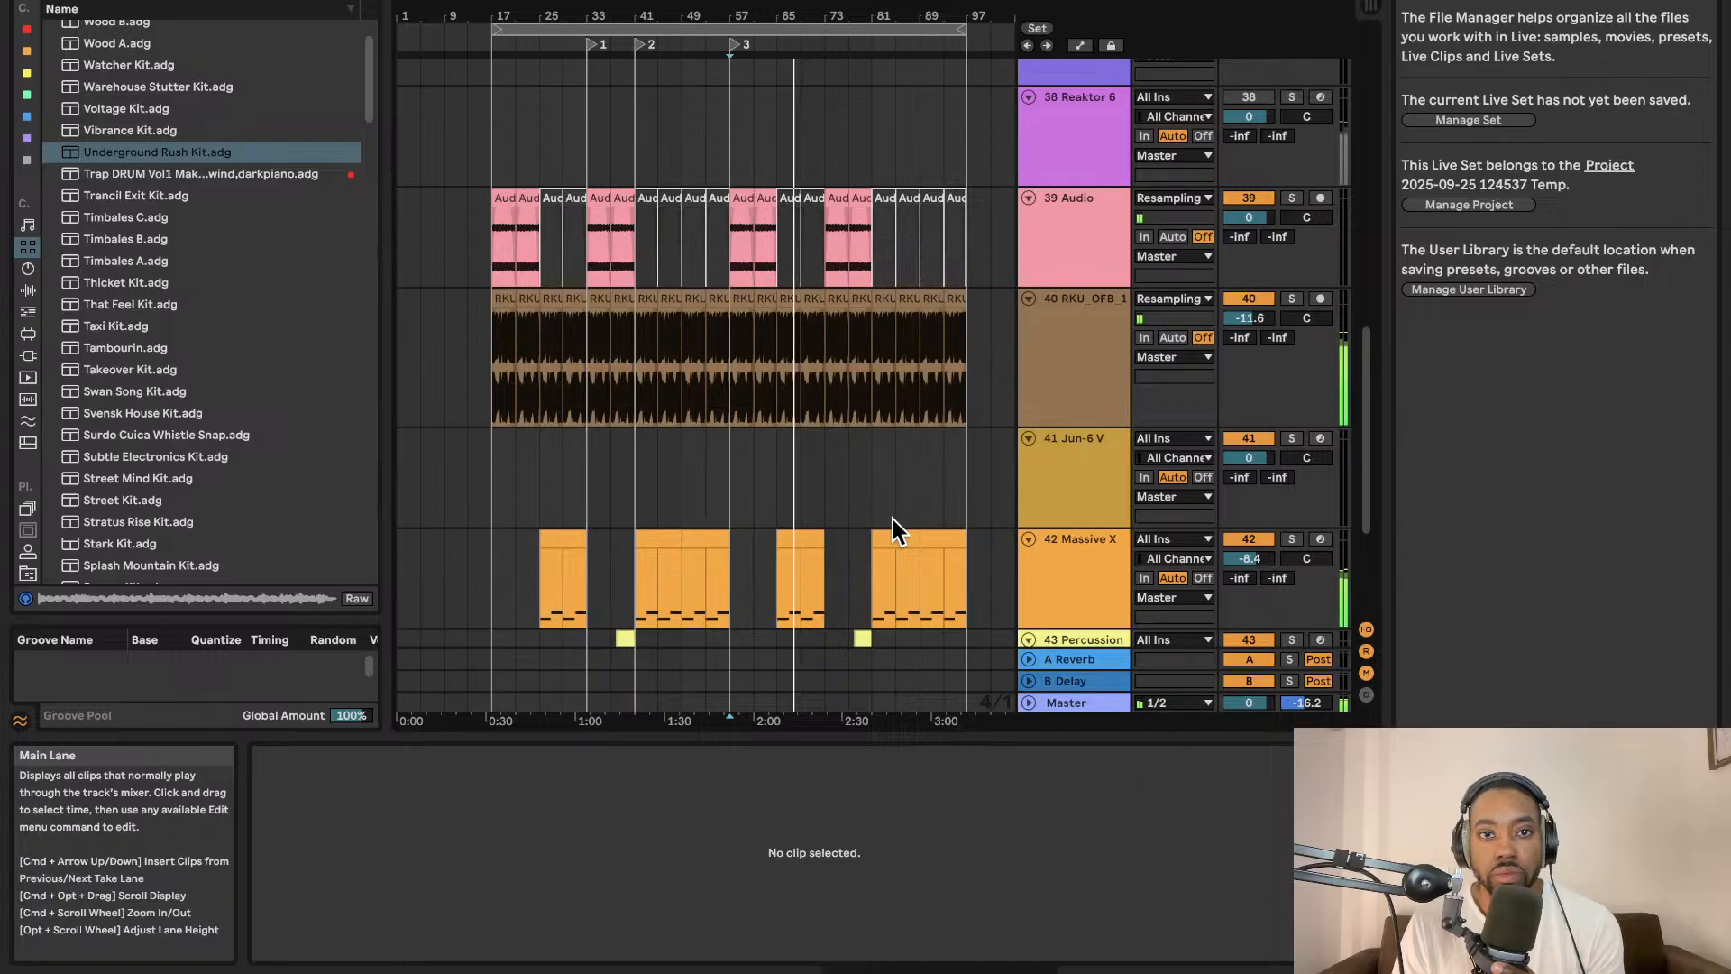
{"action": "left_click", "coordinate": [762, 29]}
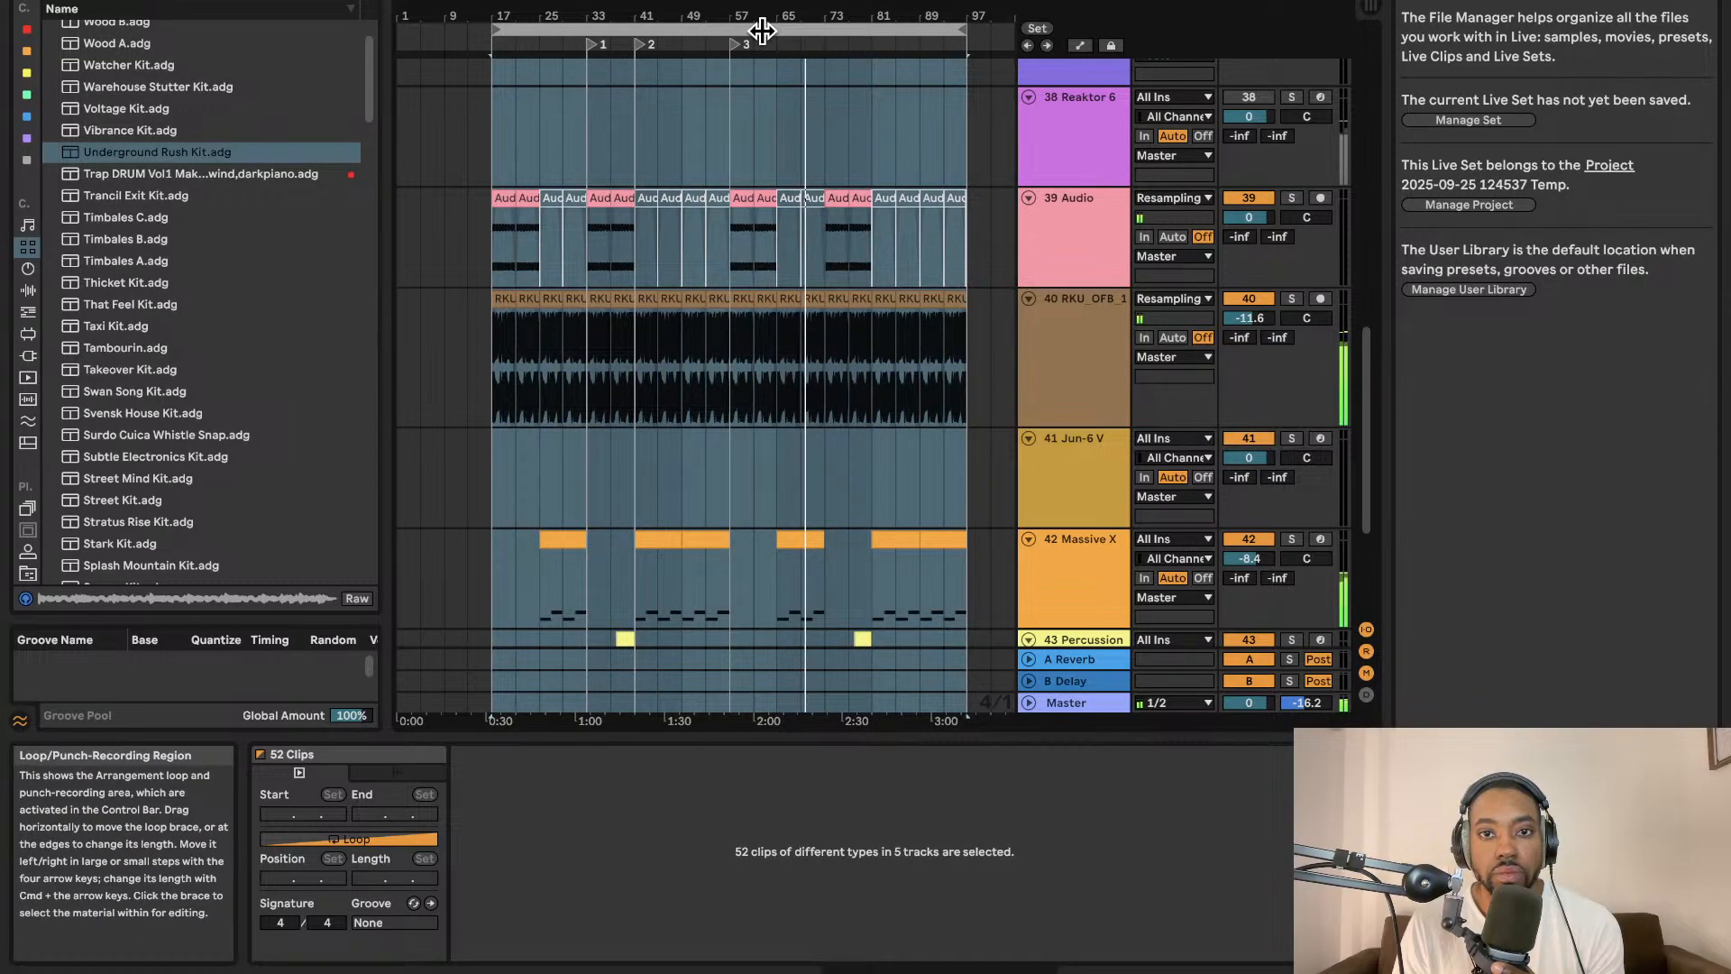
{"action": "left_click", "coordinate": [1089, 705]}
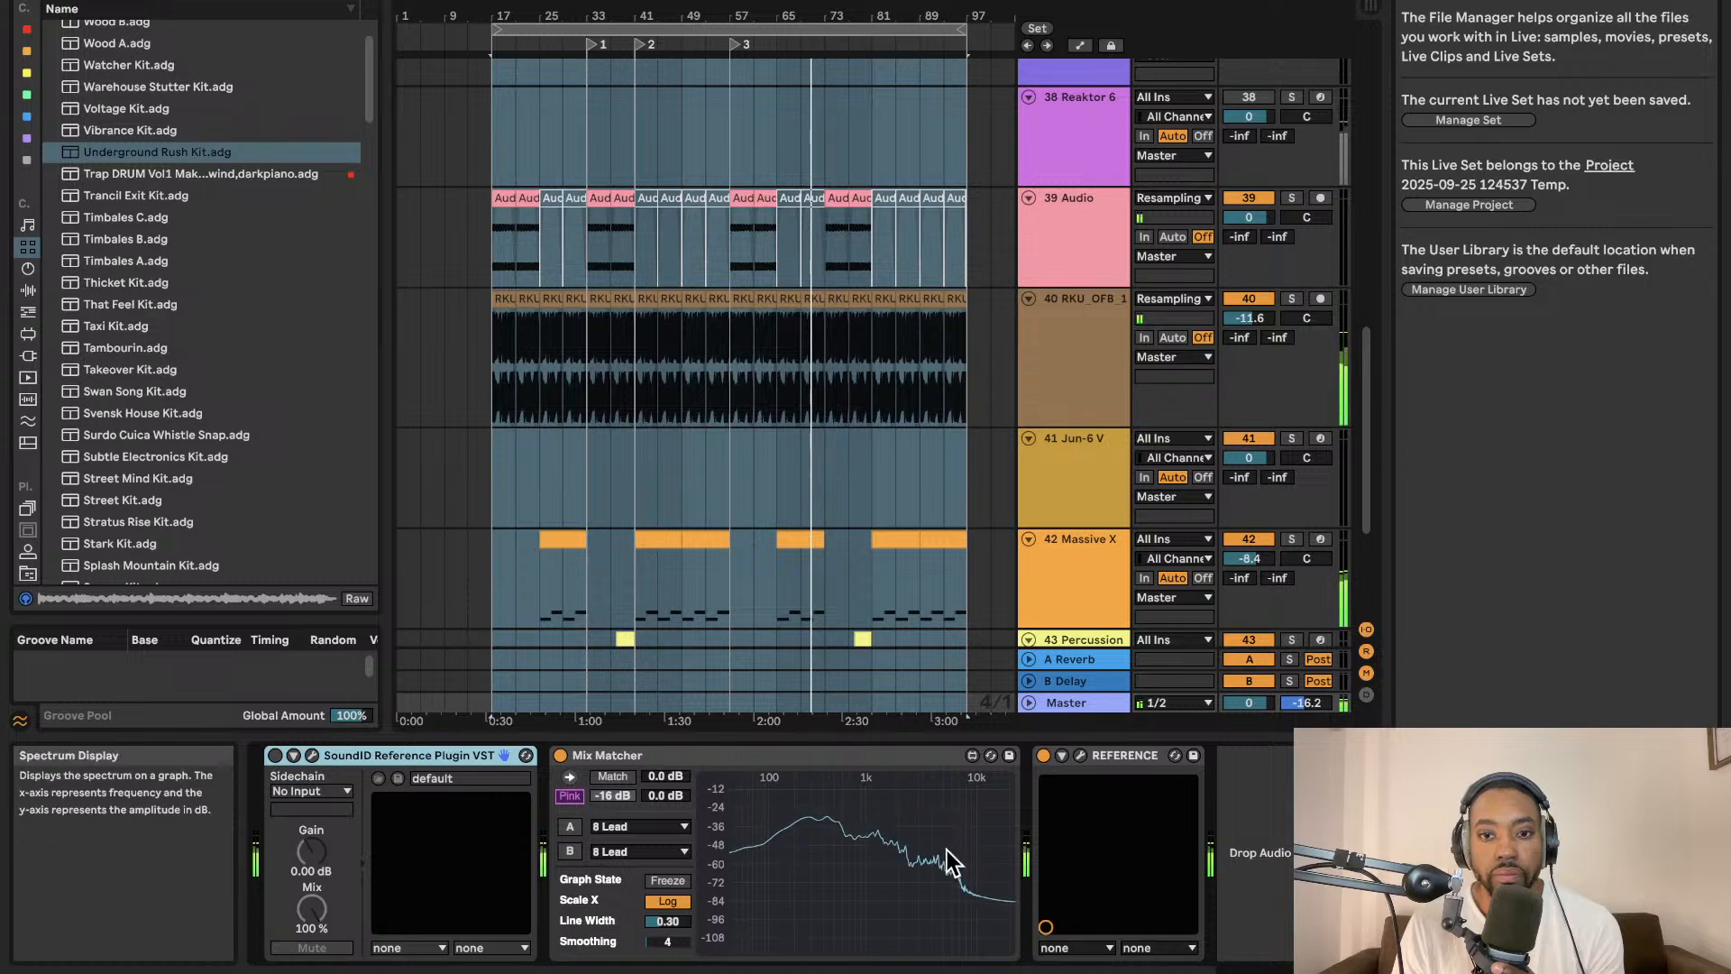
Browse the browser's device categories and search the instruments for pluck.
{"action": "left_click", "coordinate": [151, 1]}
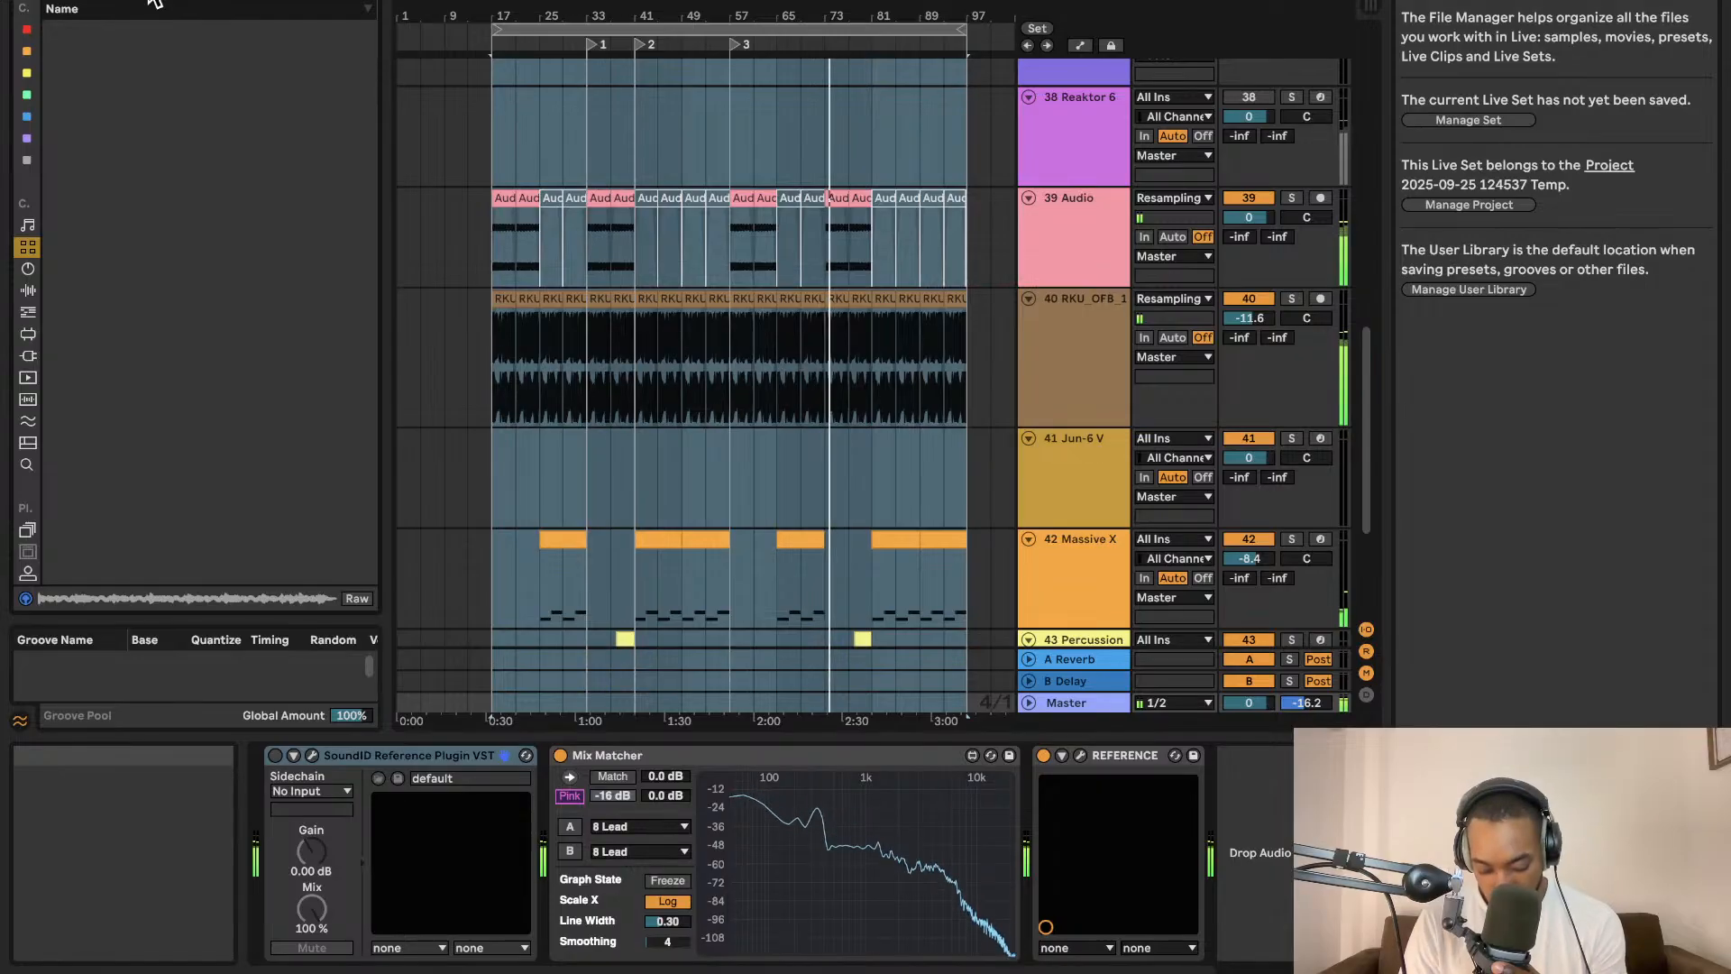
{"action": "left_click", "coordinate": [27, 289]}
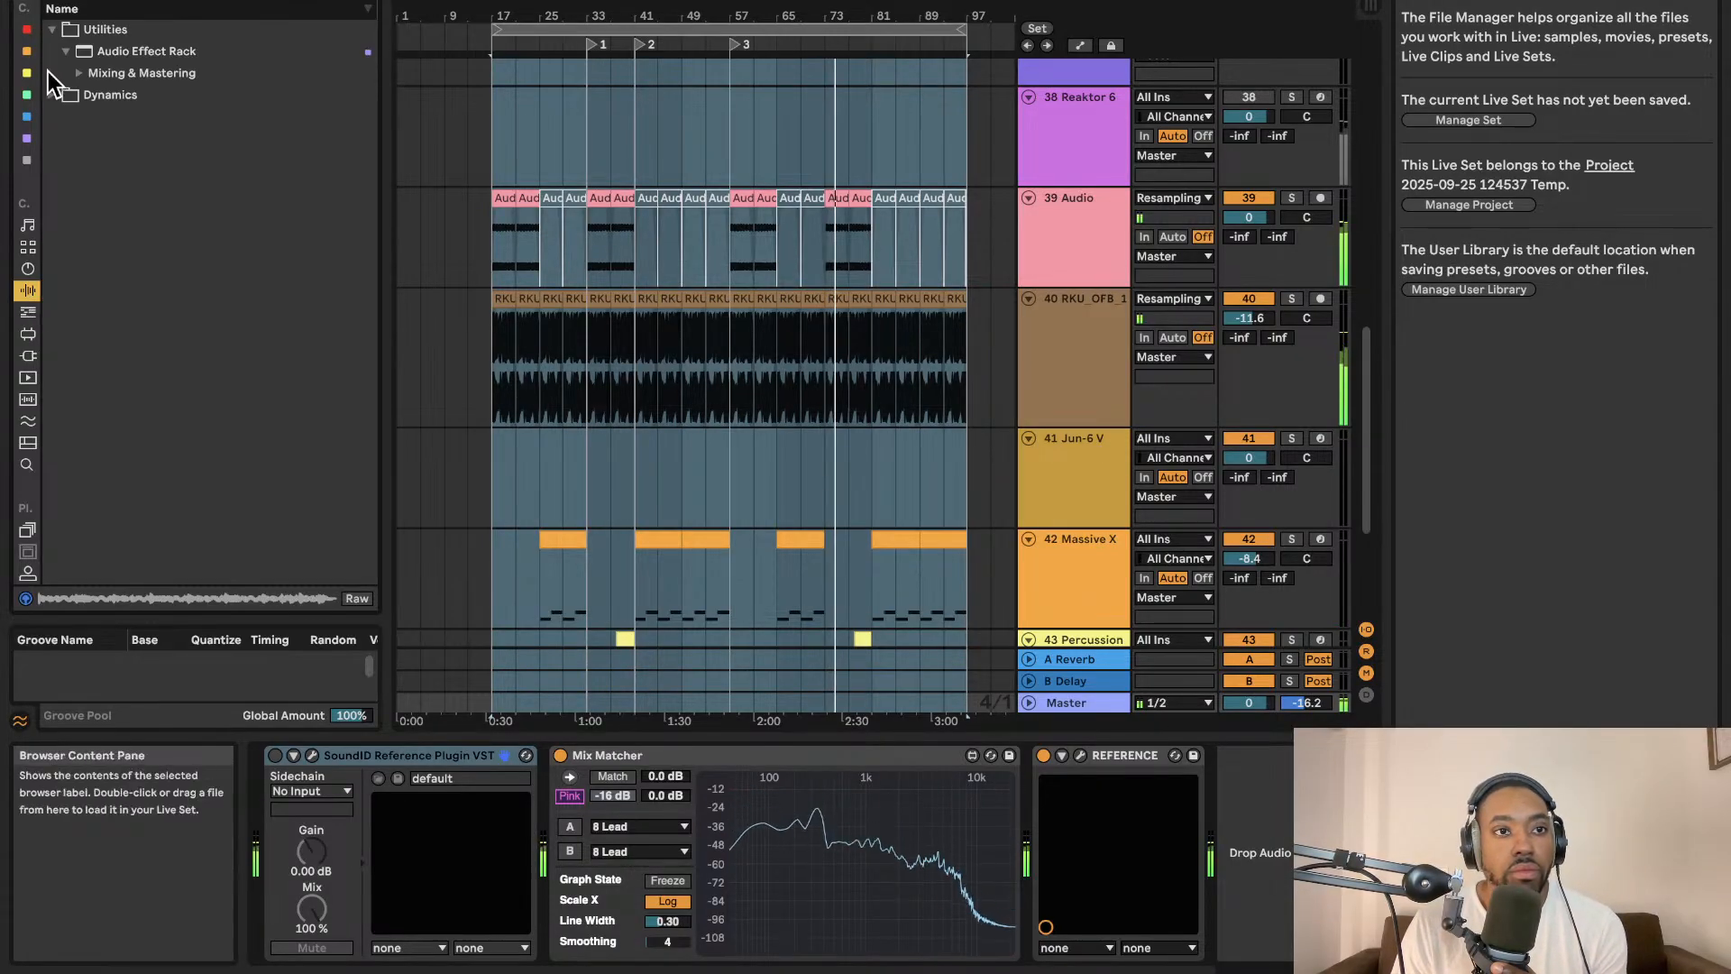
{"action": "left_click", "coordinate": [26, 353]}
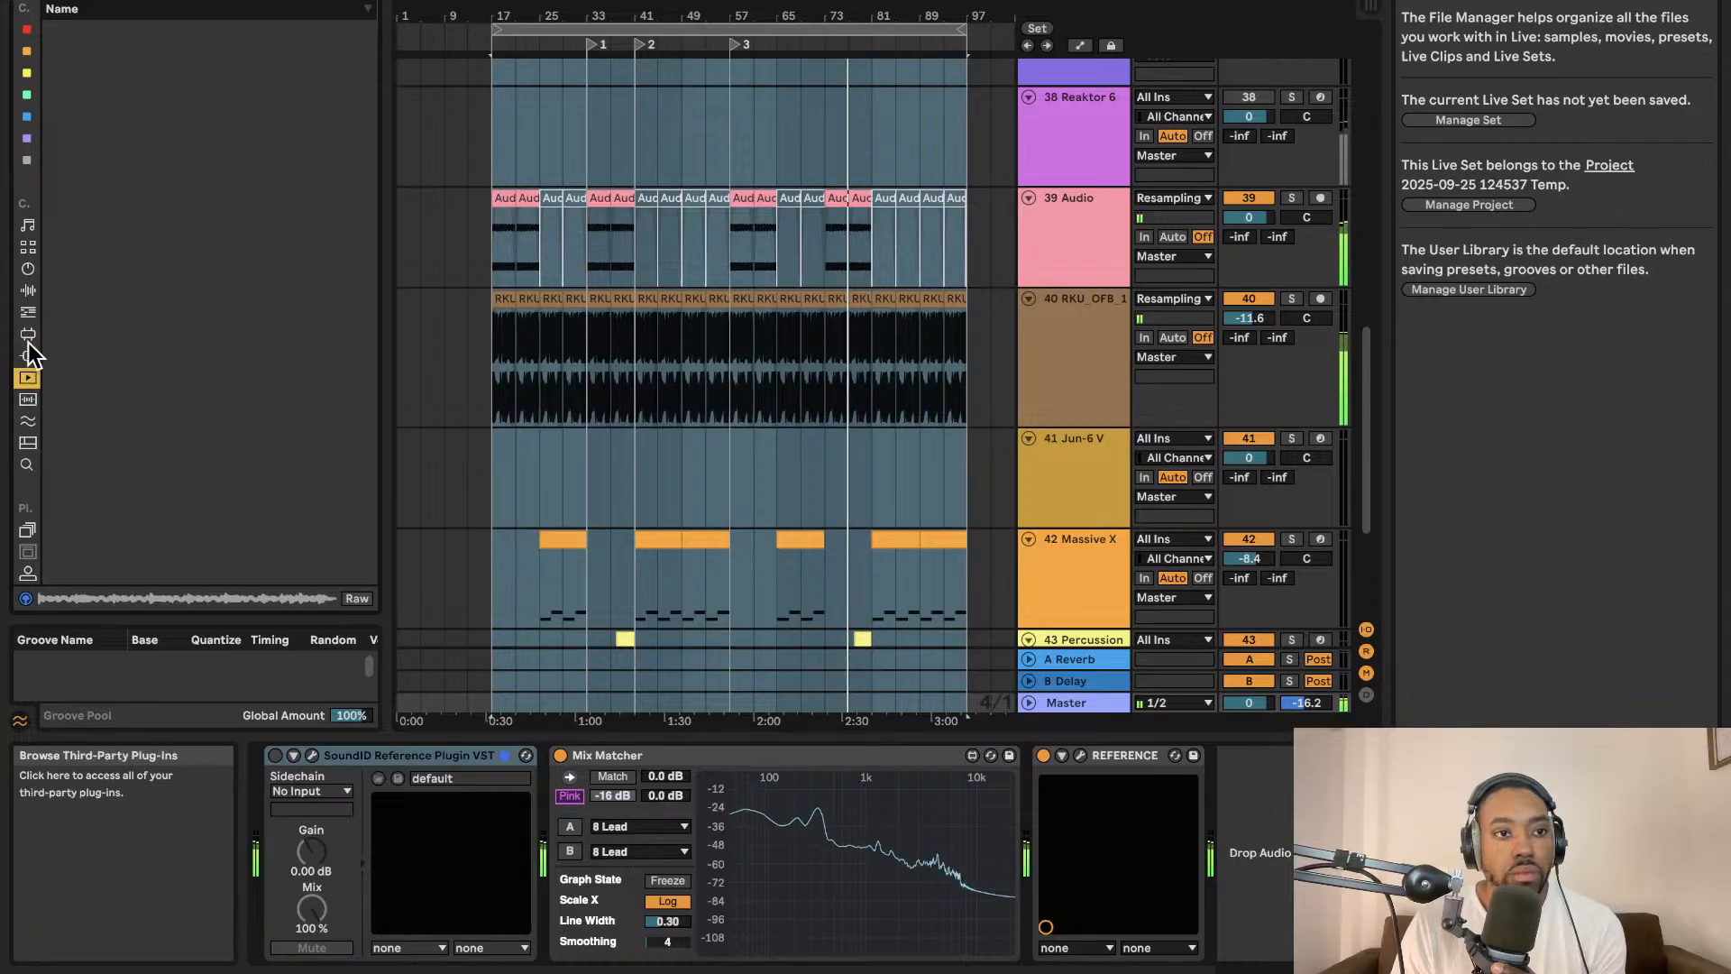
{"action": "left_click", "coordinate": [27, 291]}
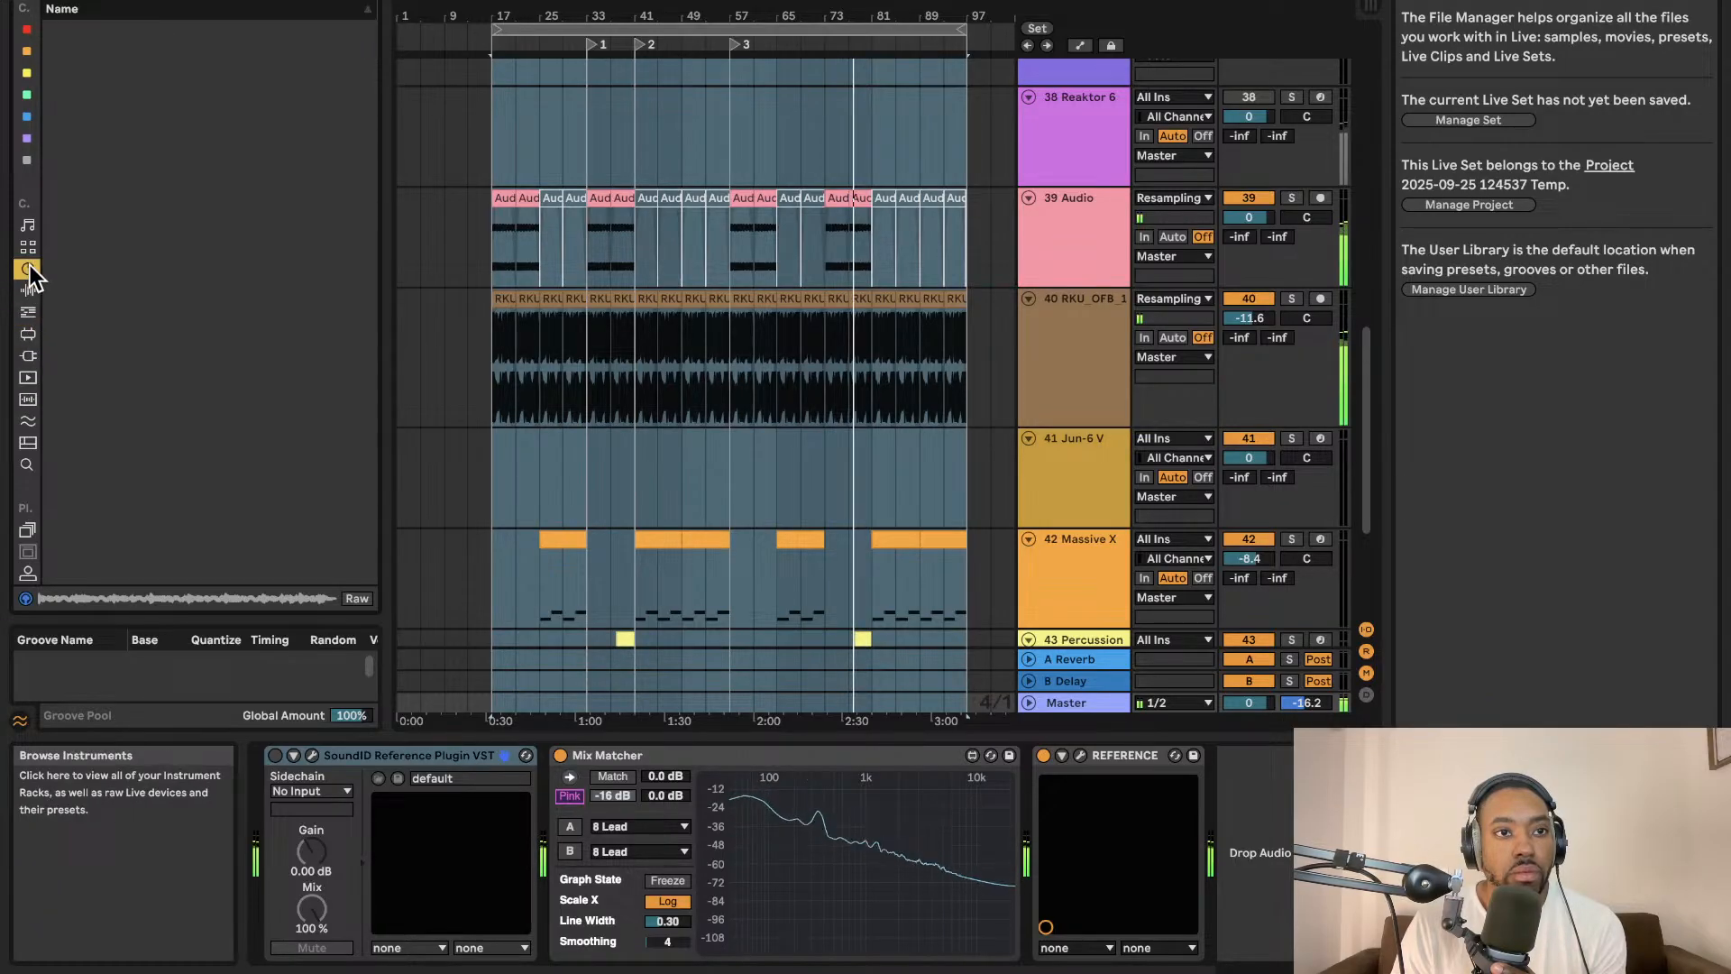
{"action": "left_click", "coordinate": [27, 225]}
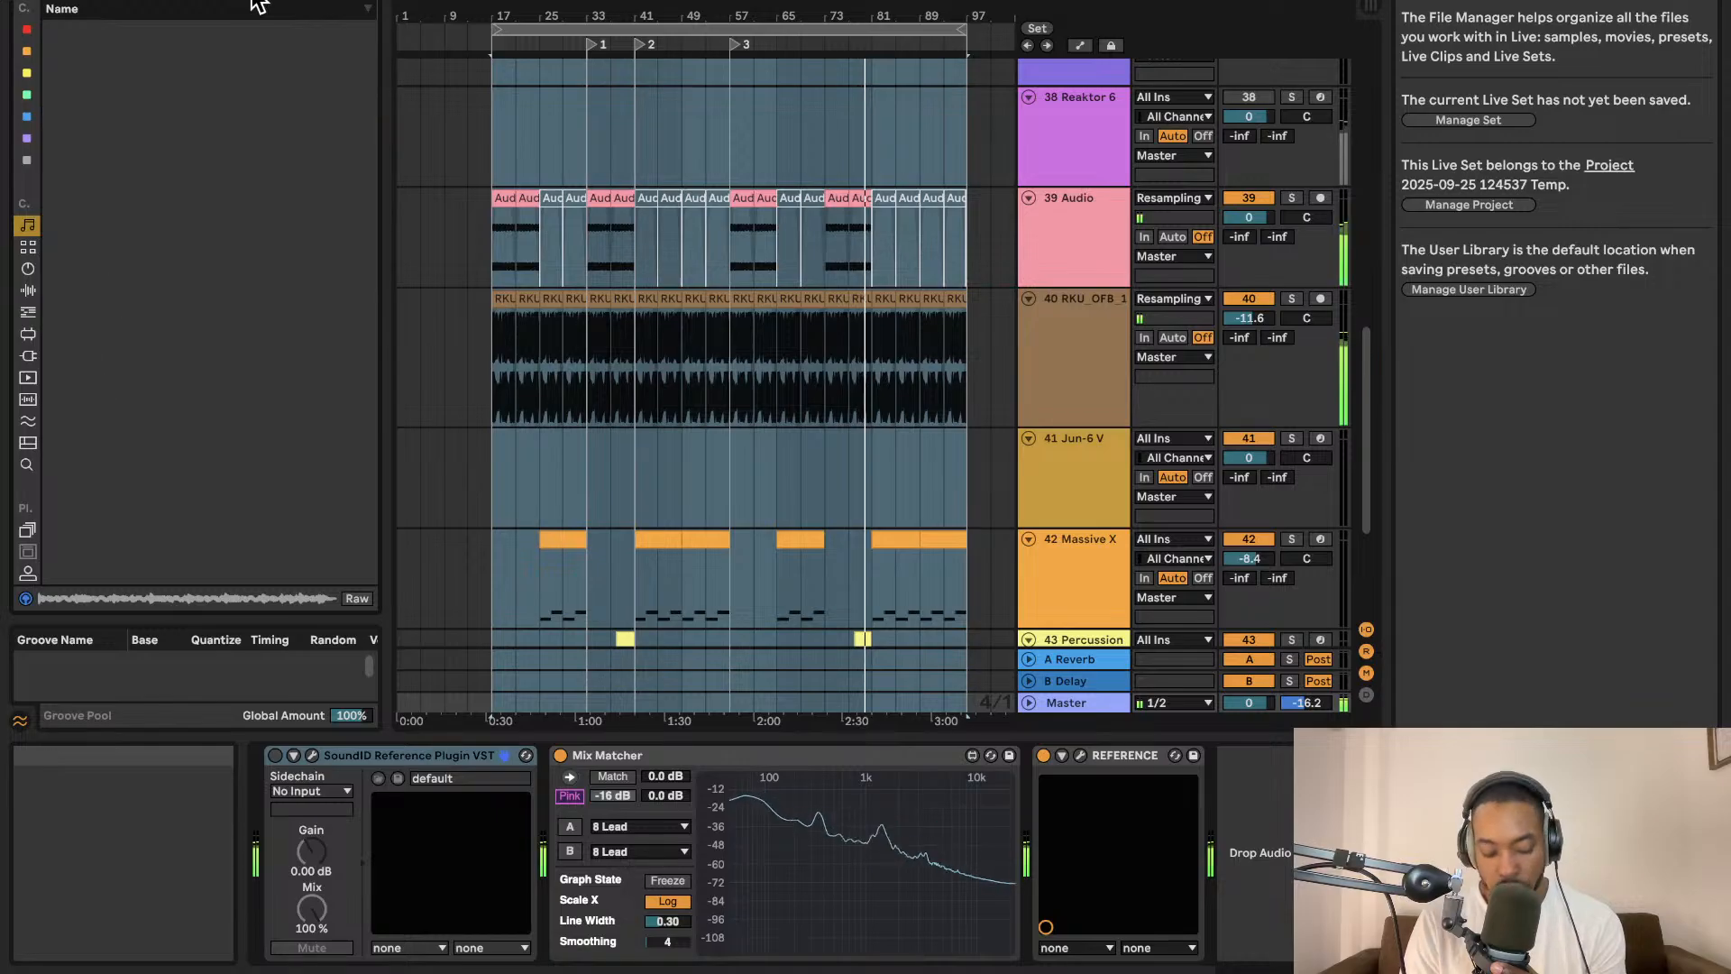
{"action": "left_click", "coordinate": [27, 289]}
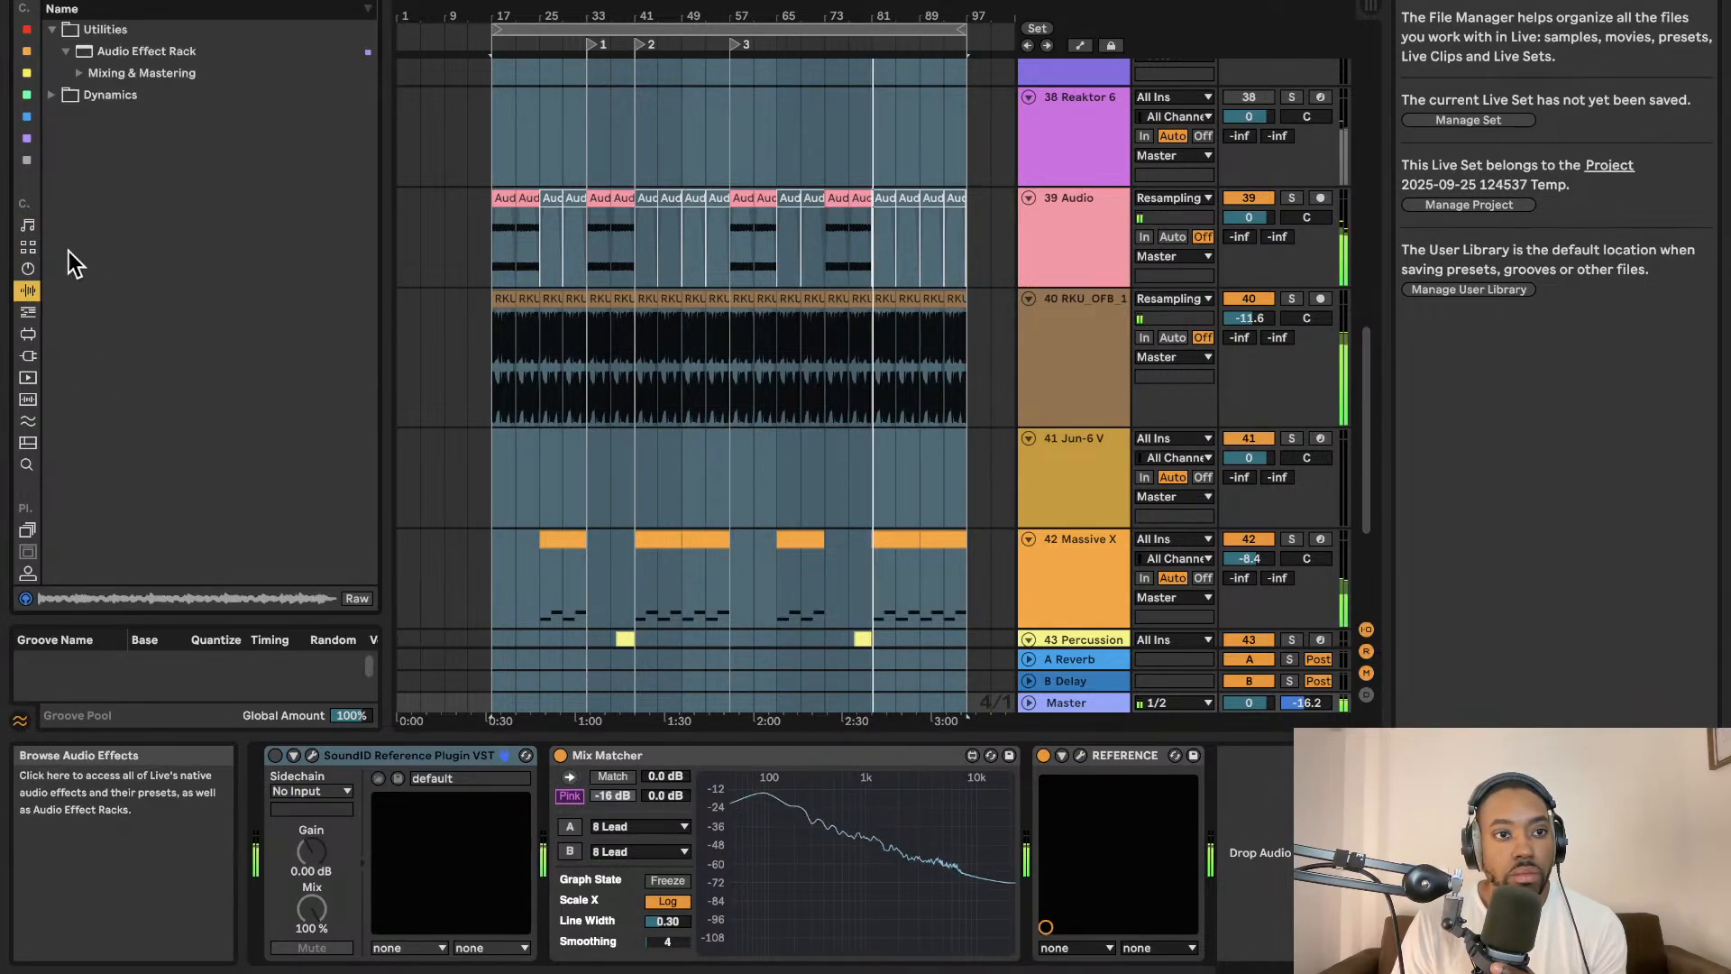
{"action": "left_click", "coordinate": [27, 355]}
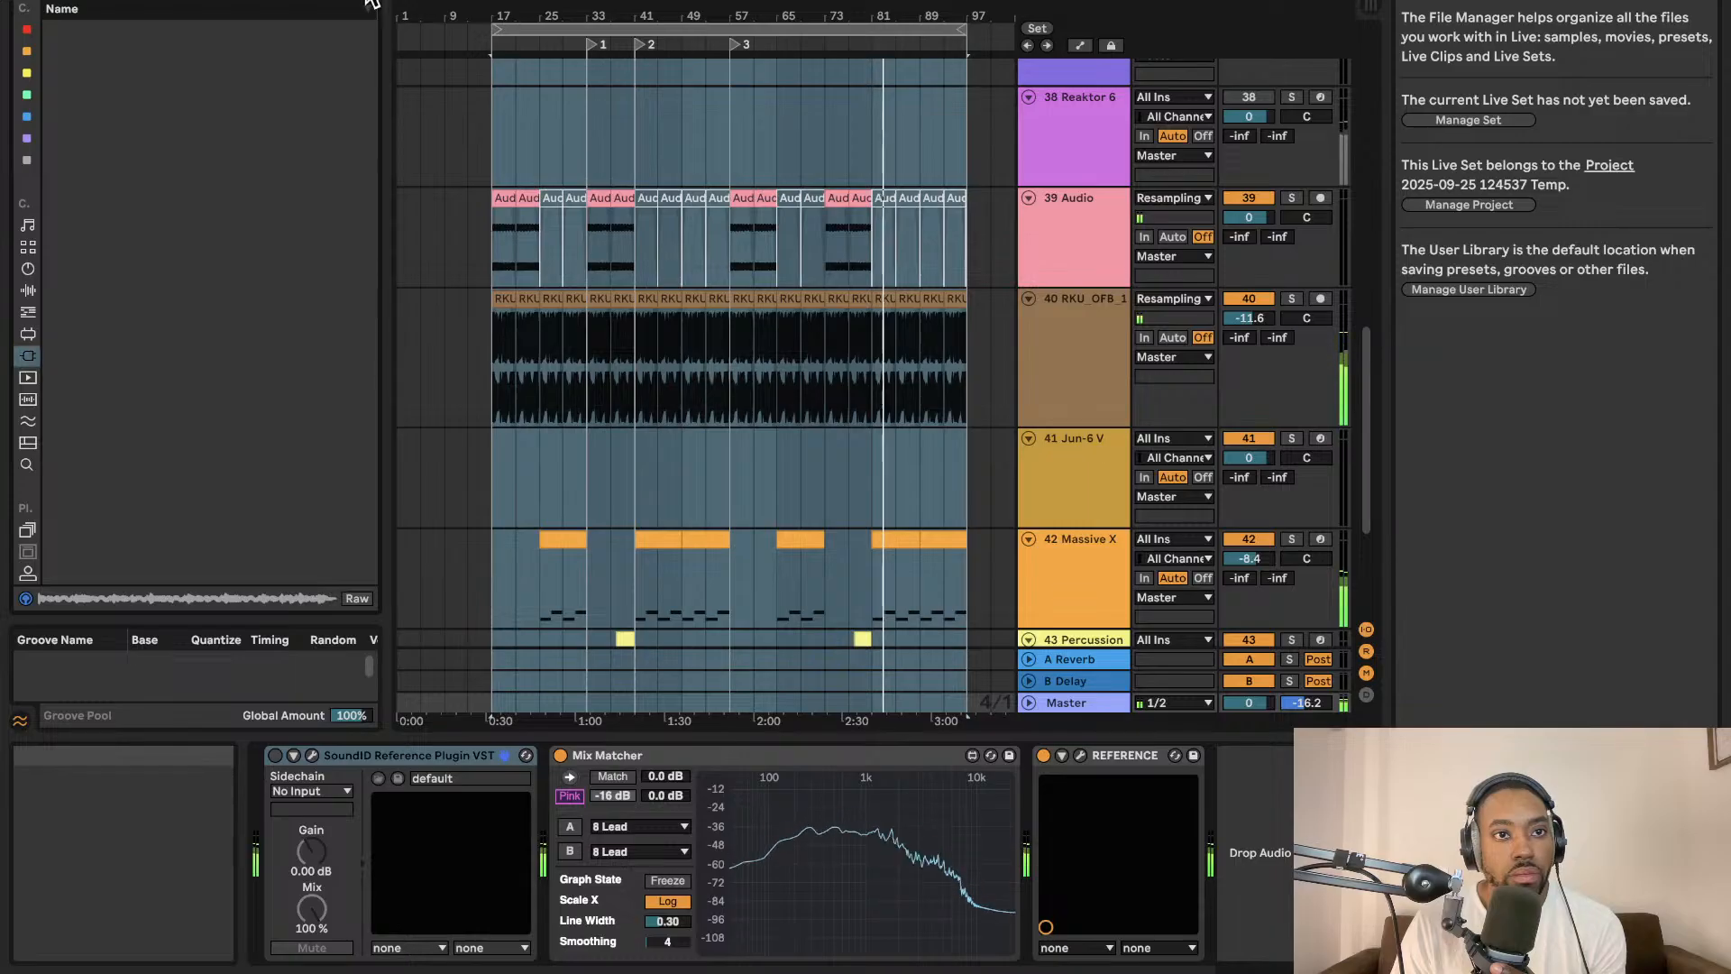
{"action": "left_click", "coordinate": [61, 72]}
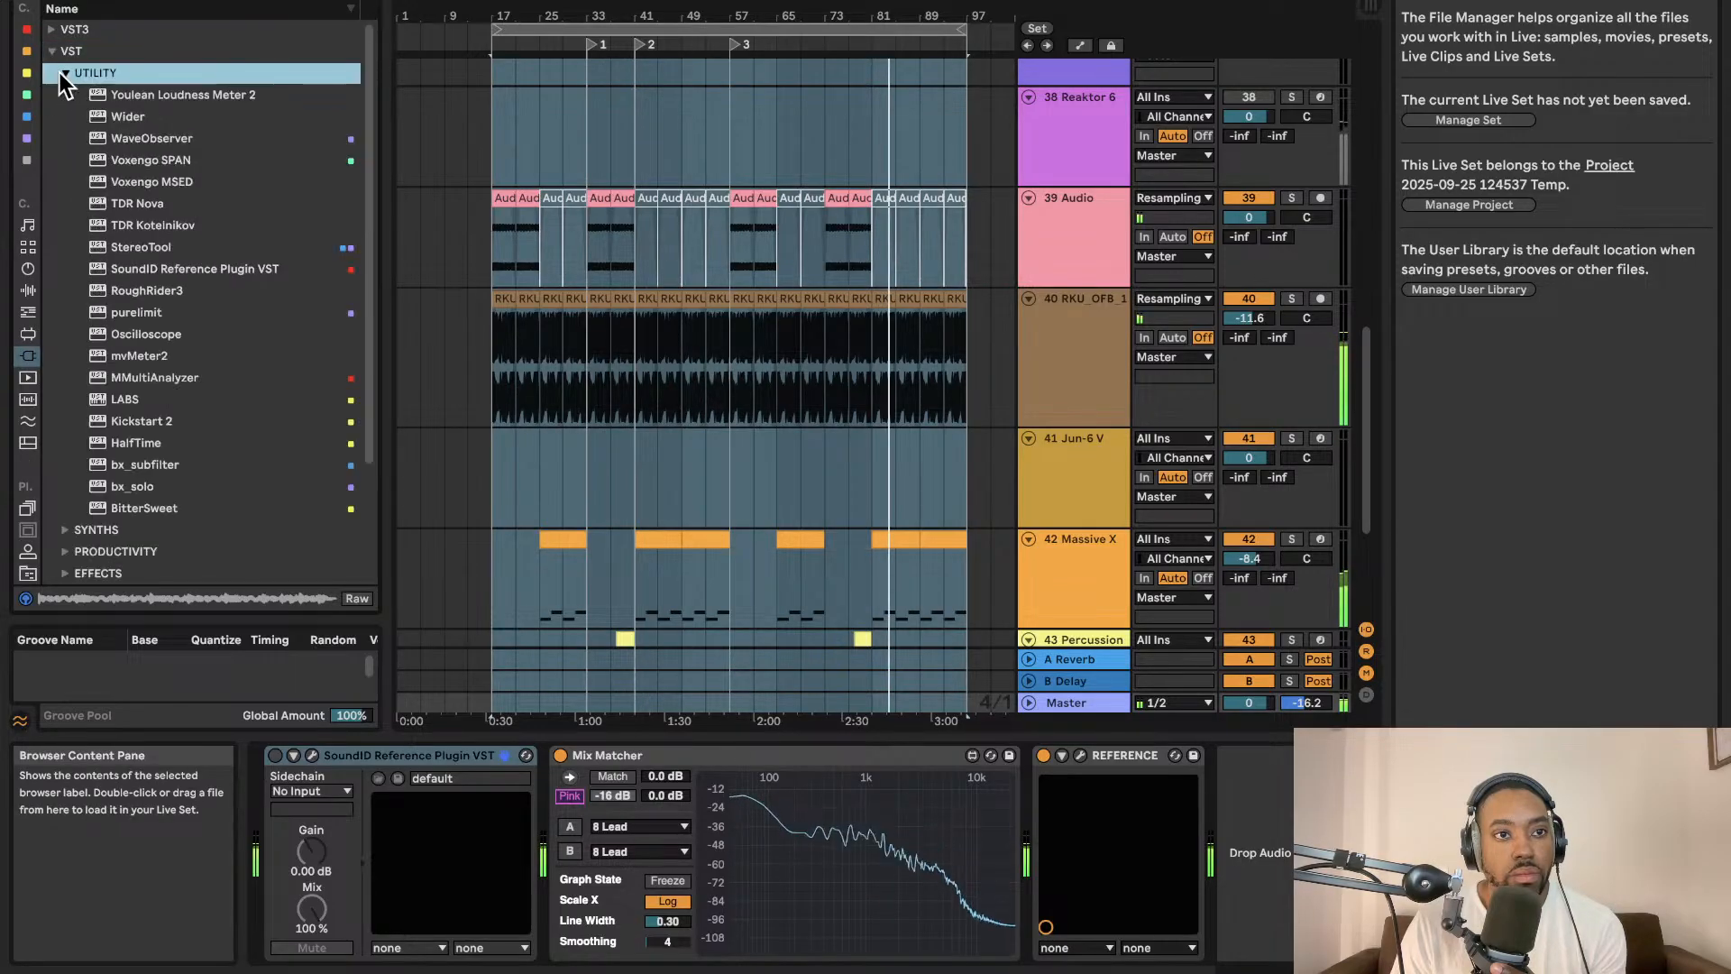
{"action": "left_click", "coordinate": [27, 269]}
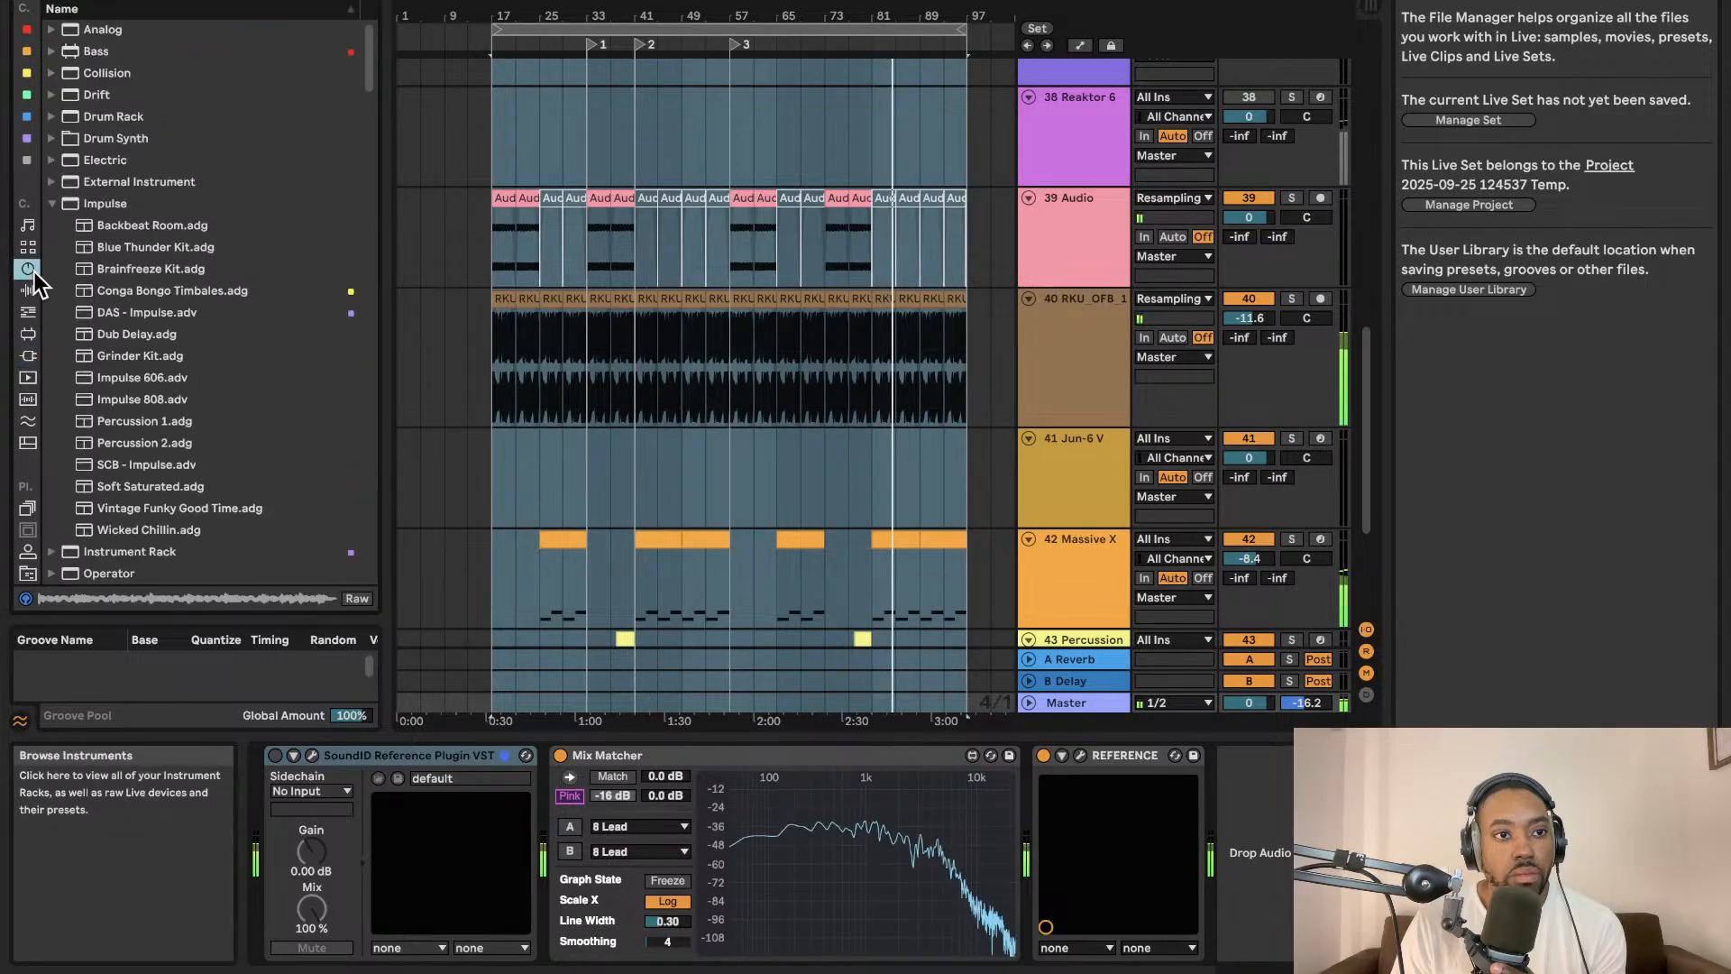
{"action": "left_click", "coordinate": [129, 0]}
{"action": "type", "text": "pluck"}
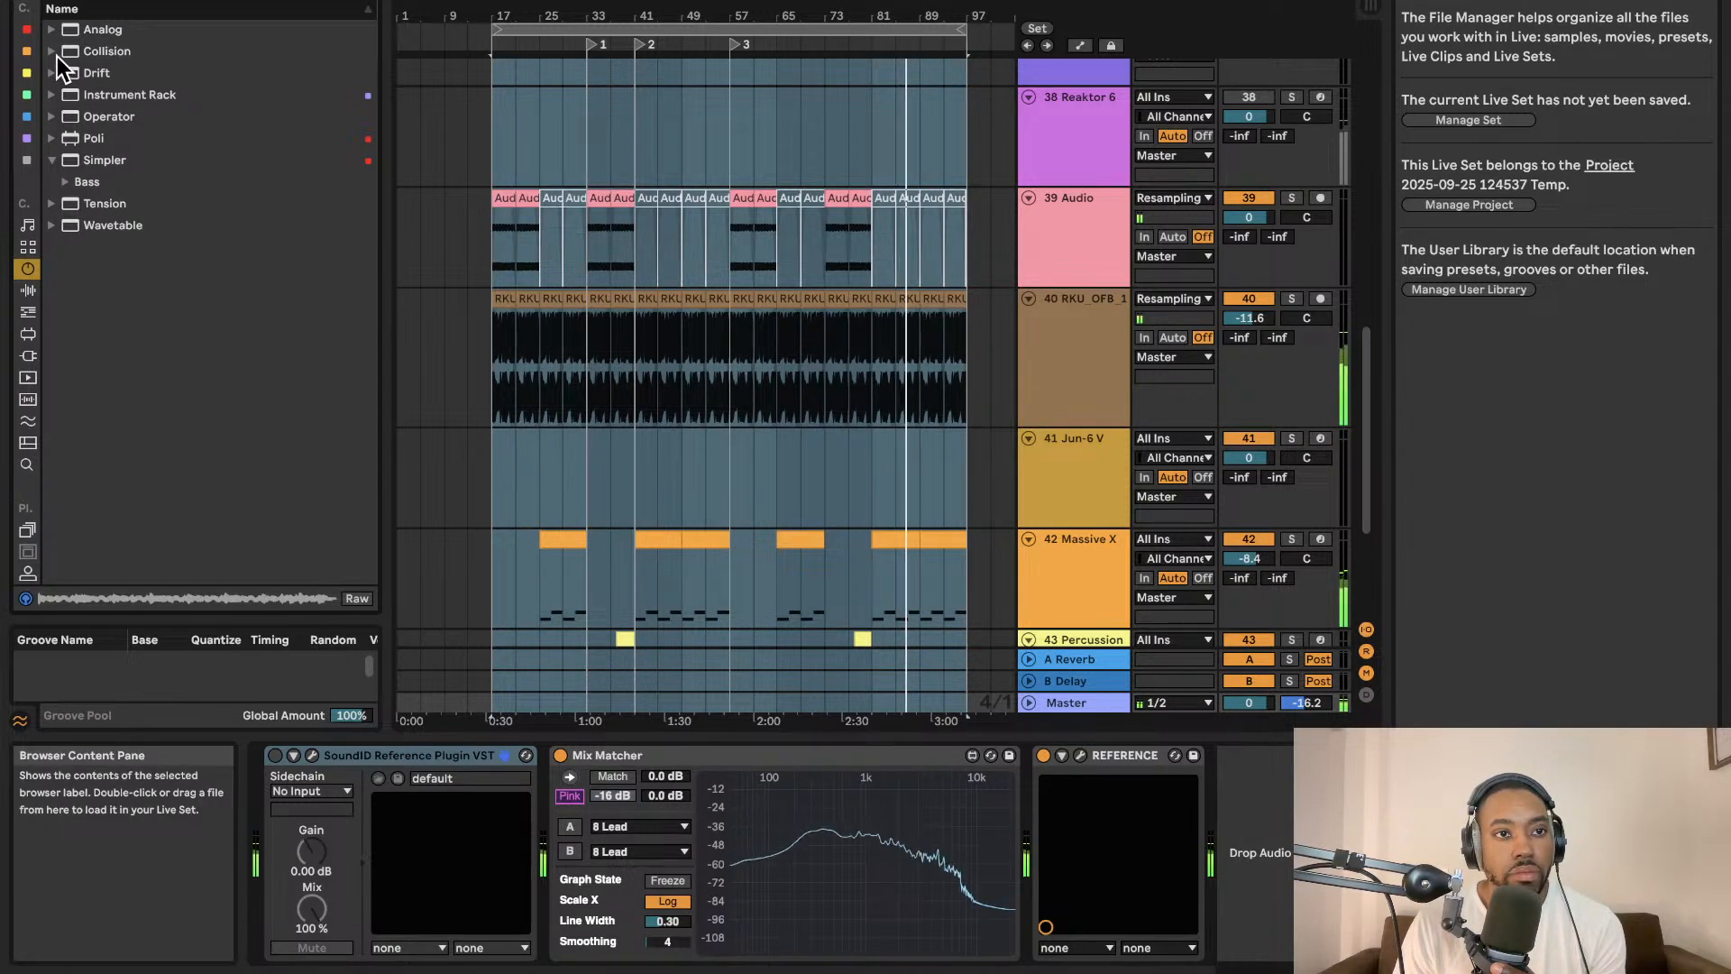
Add the Spectrum audio effect to the end of the Master track's device chain.
{"action": "left_click", "coordinate": [28, 289]}
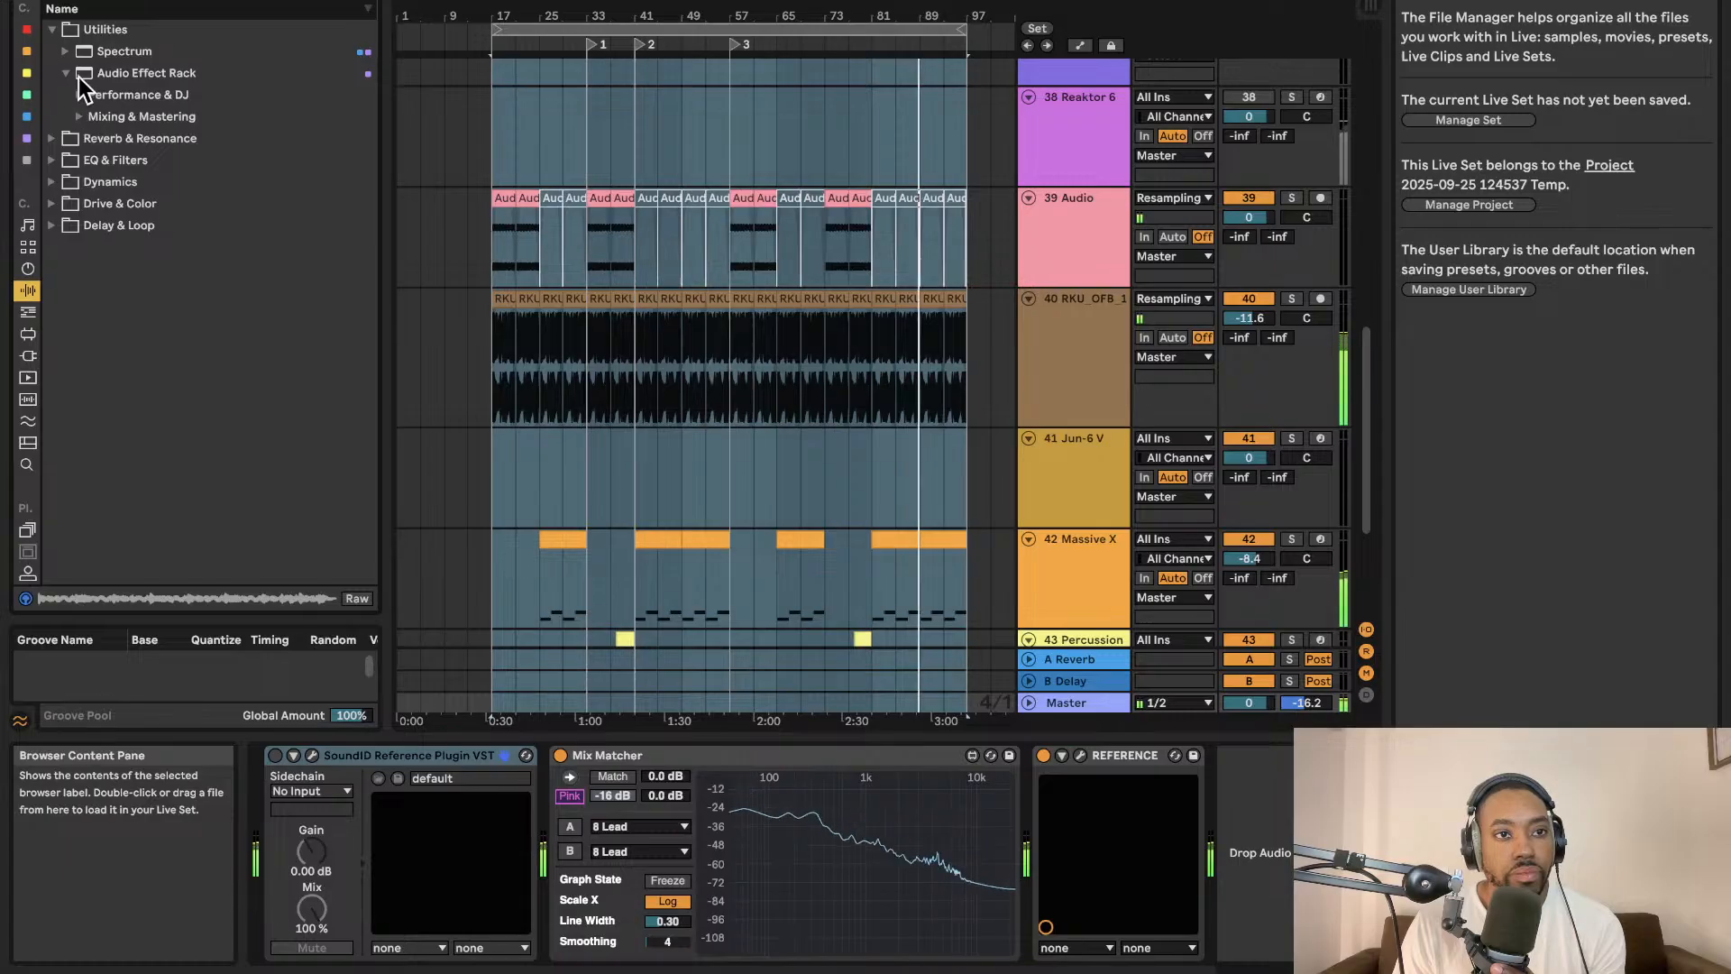
{"action": "left_click", "coordinate": [90, 52]}
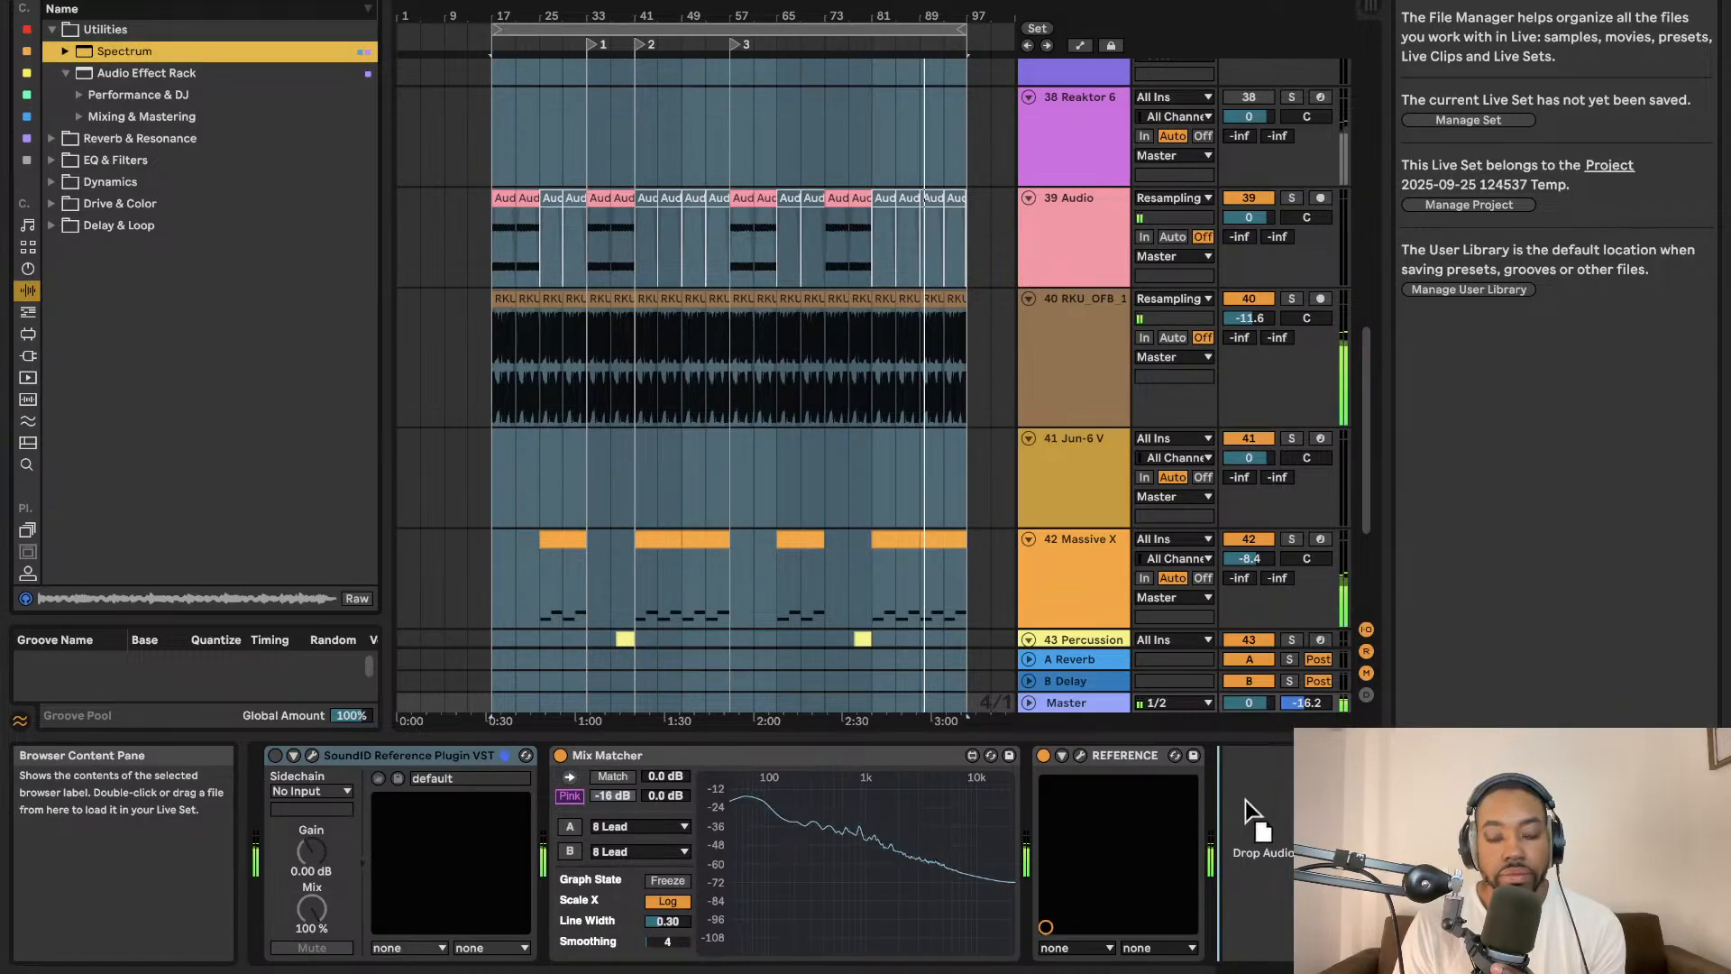
{"action": "left_click_drag", "start_coordinate": [1246, 799], "coordinate": [1251, 804]}
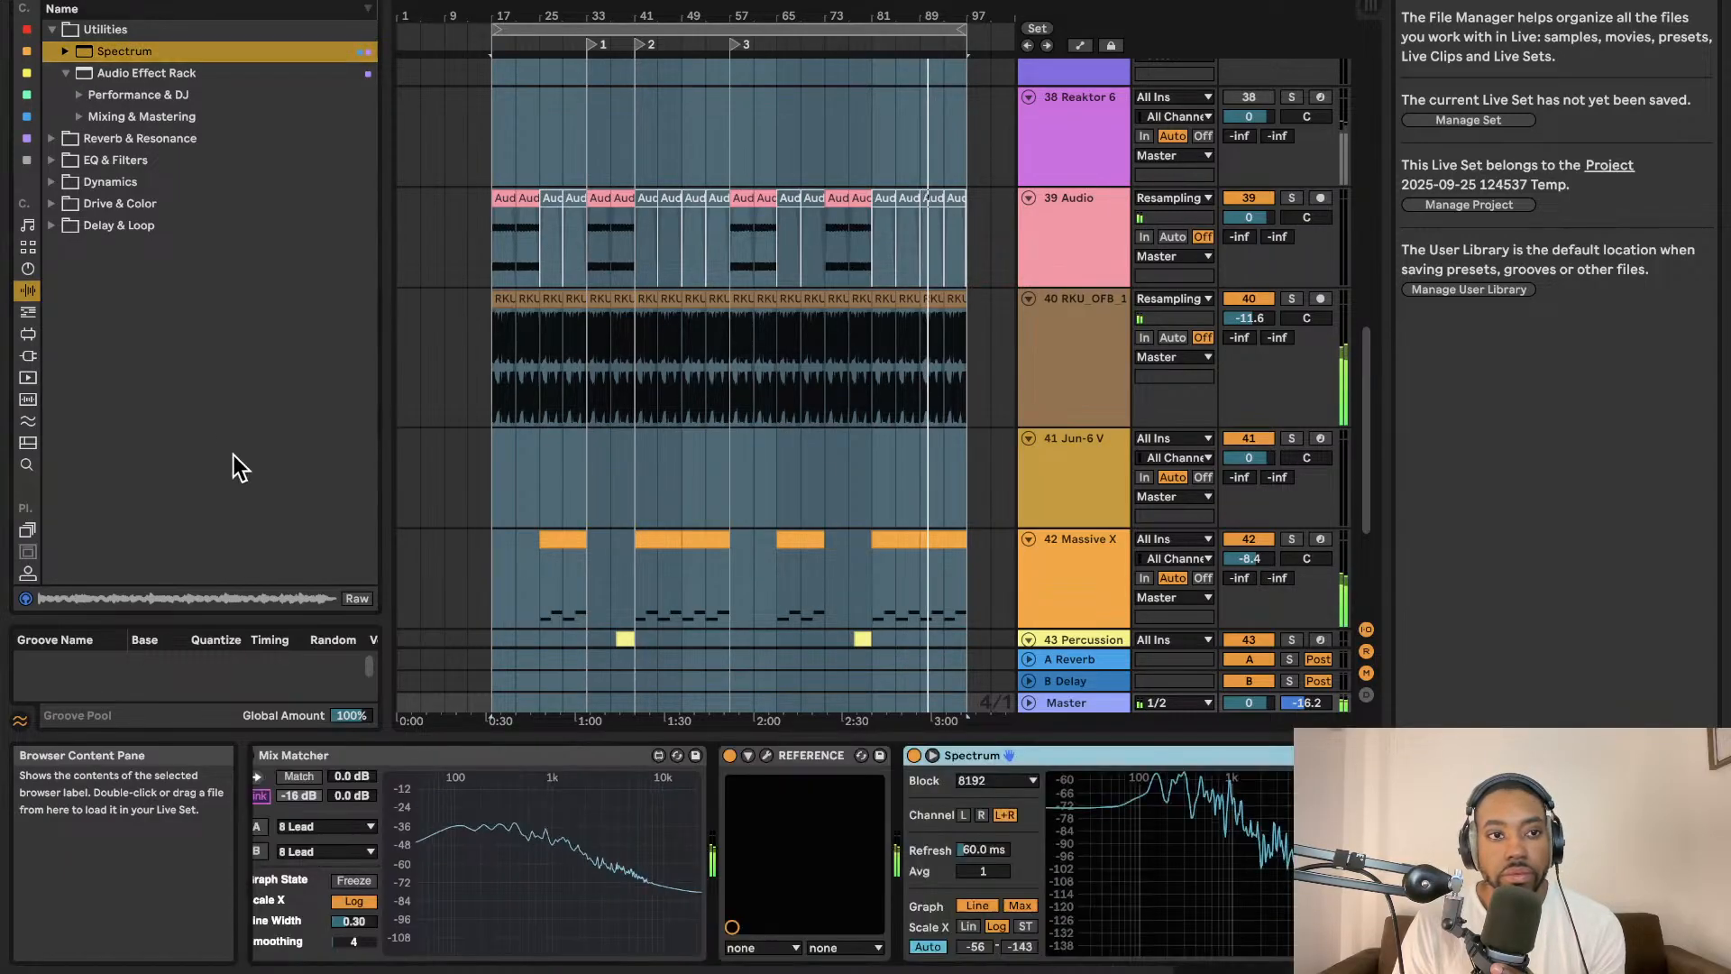
Add a Limiter to the Master track's device chain, ahead of the Spectrum.
{"action": "left_click", "coordinate": [53, 162]}
{"action": "left_click", "coordinate": [53, 119]}
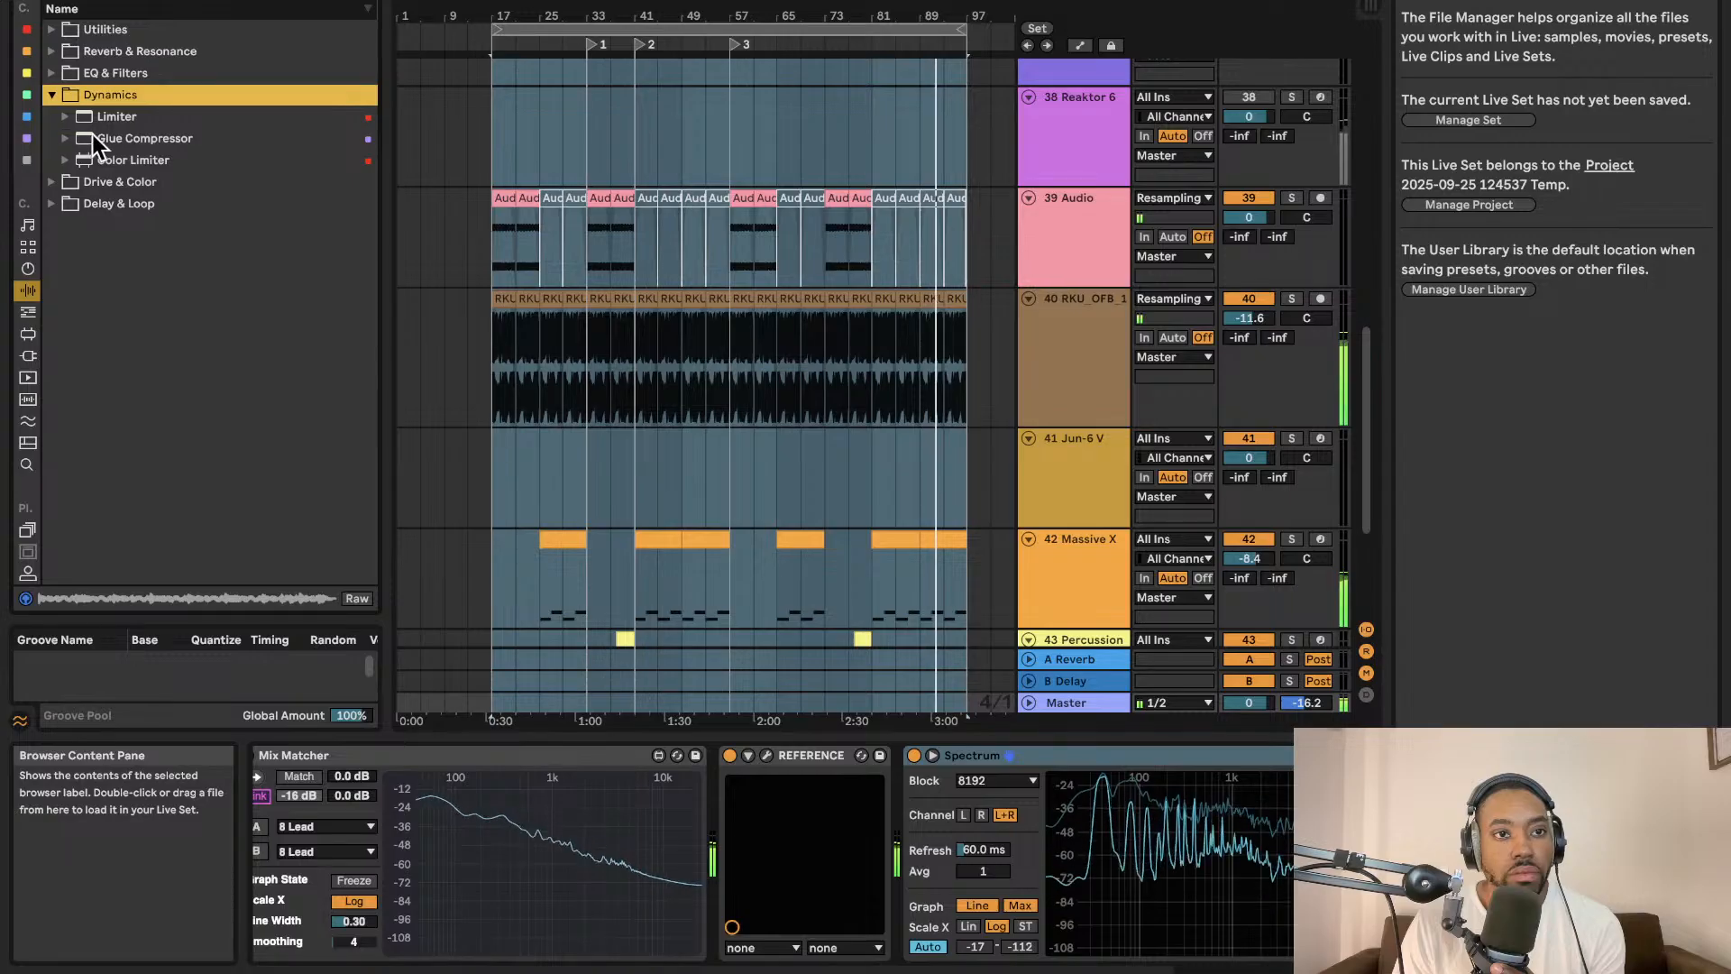
{"action": "left_click_drag", "start_coordinate": [99, 118], "coordinate": [1002, 766]}
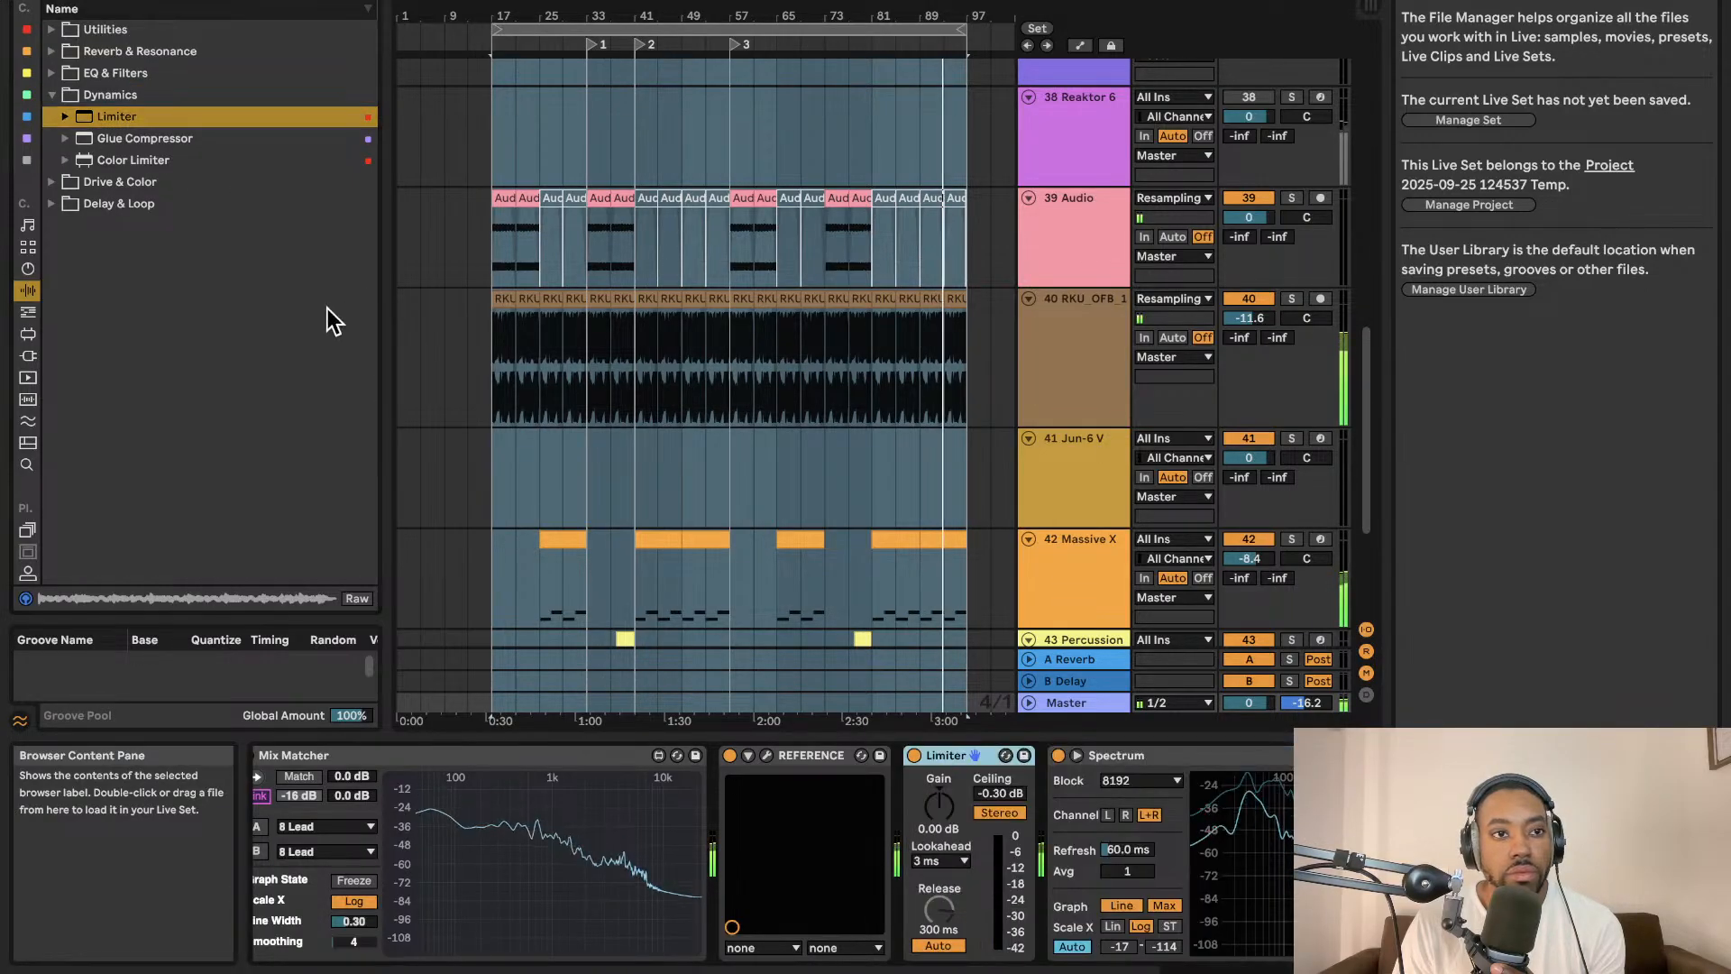
Search the audio effects for utility and add a Utility to the Master chain before the Limiter.
{"action": "left_click", "coordinate": [54, 184]}
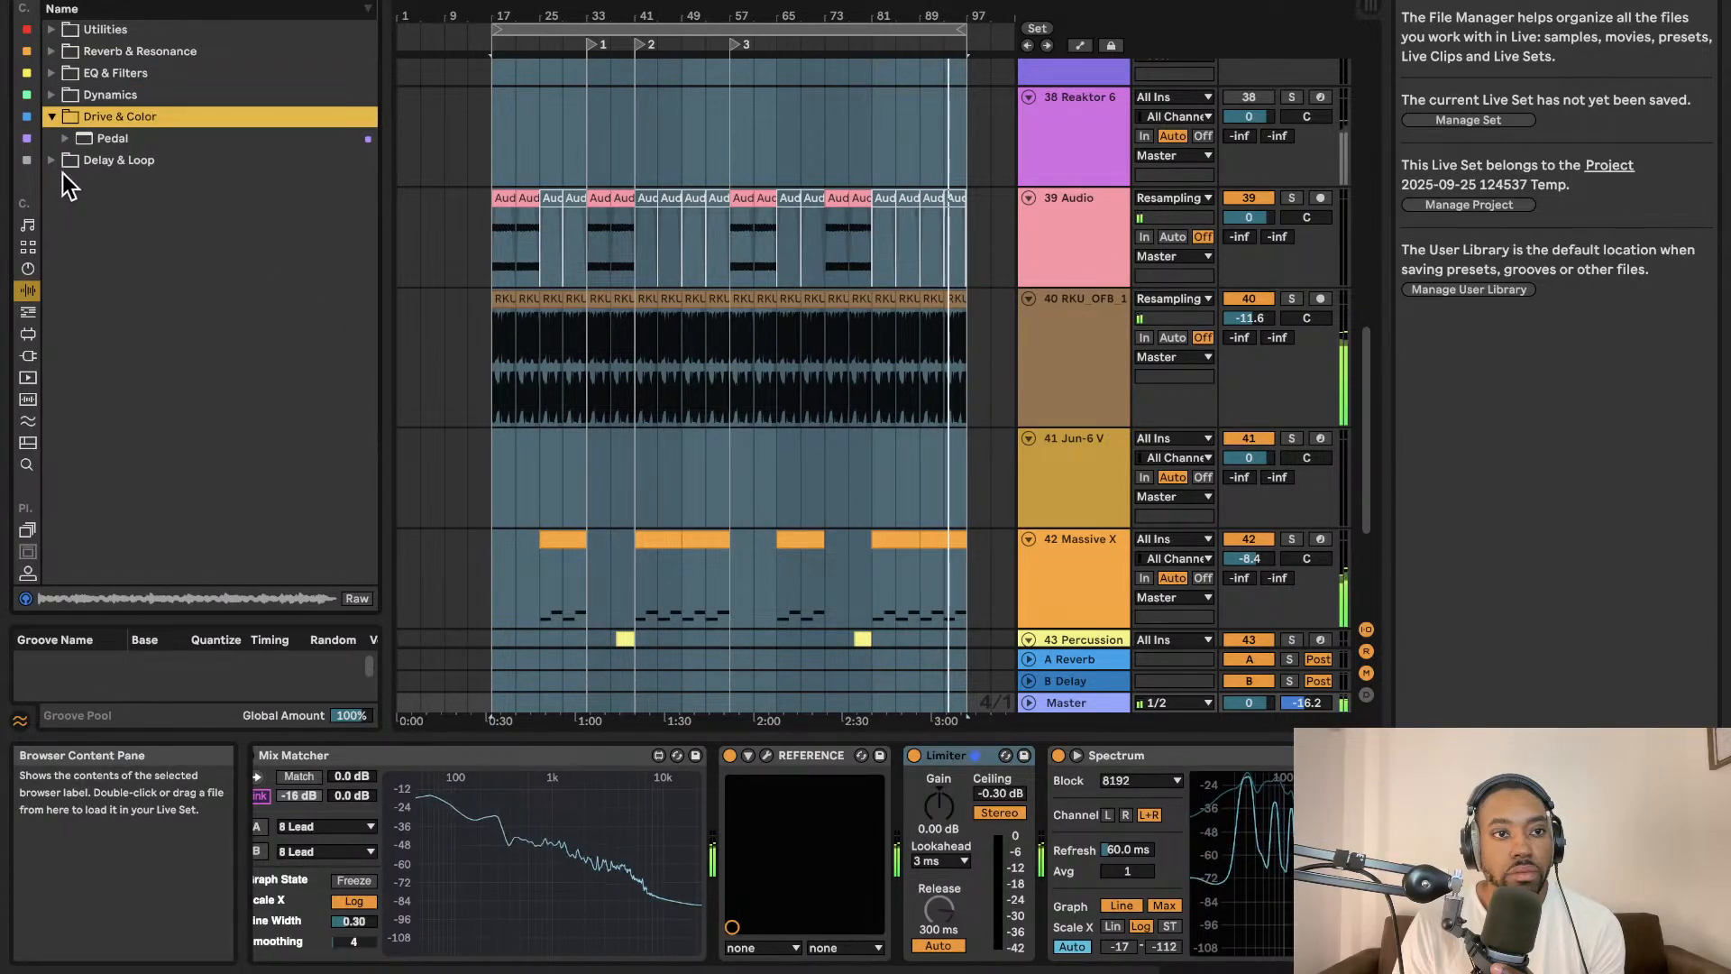
{"action": "left_click", "coordinate": [58, 31]}
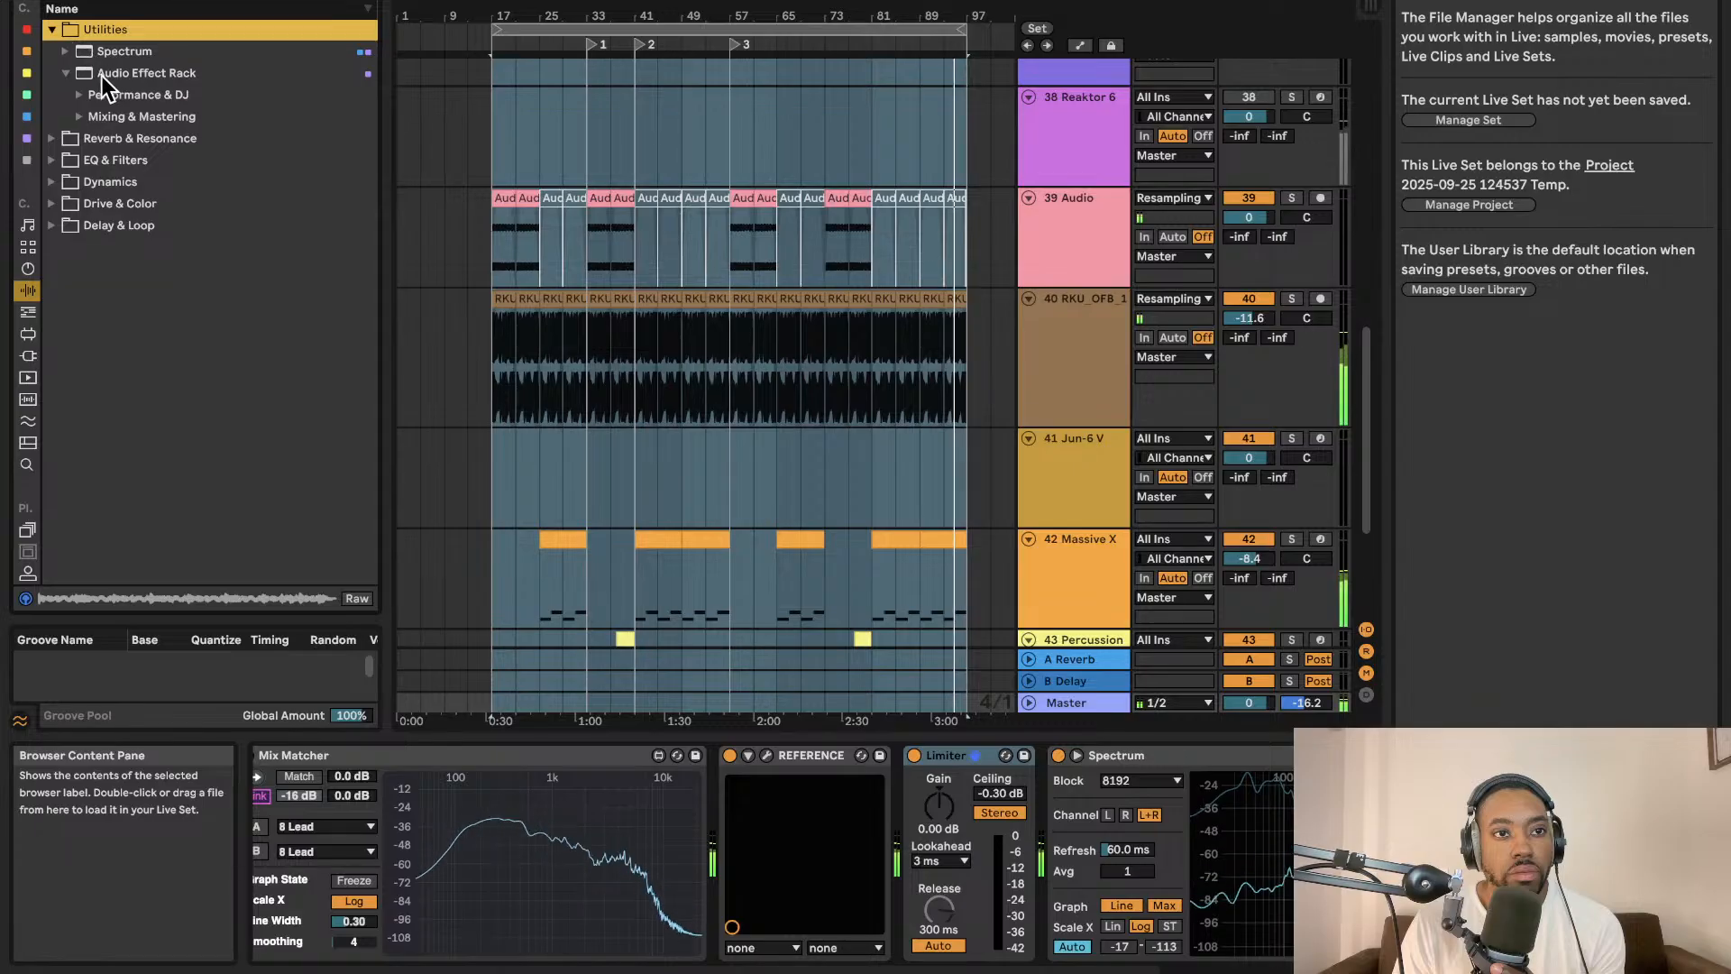
{"action": "left_click", "coordinate": [61, 182]}
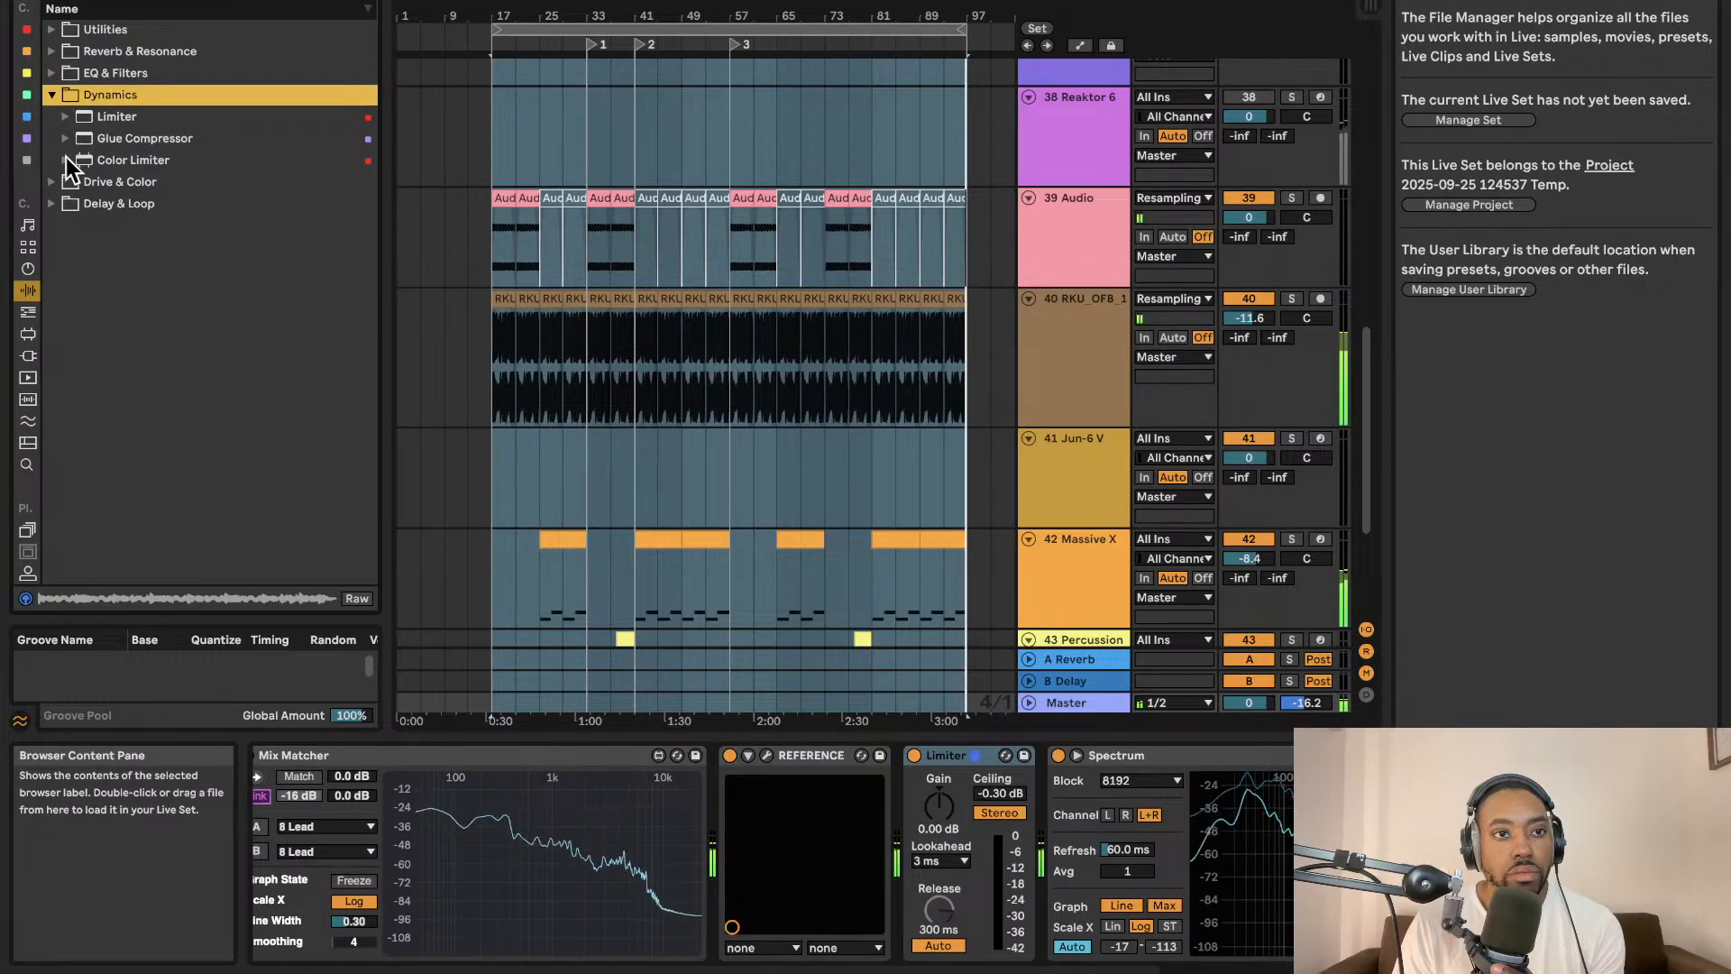
{"action": "left_click", "coordinate": [117, 0]}
{"action": "key", "text": "BackSpace"}
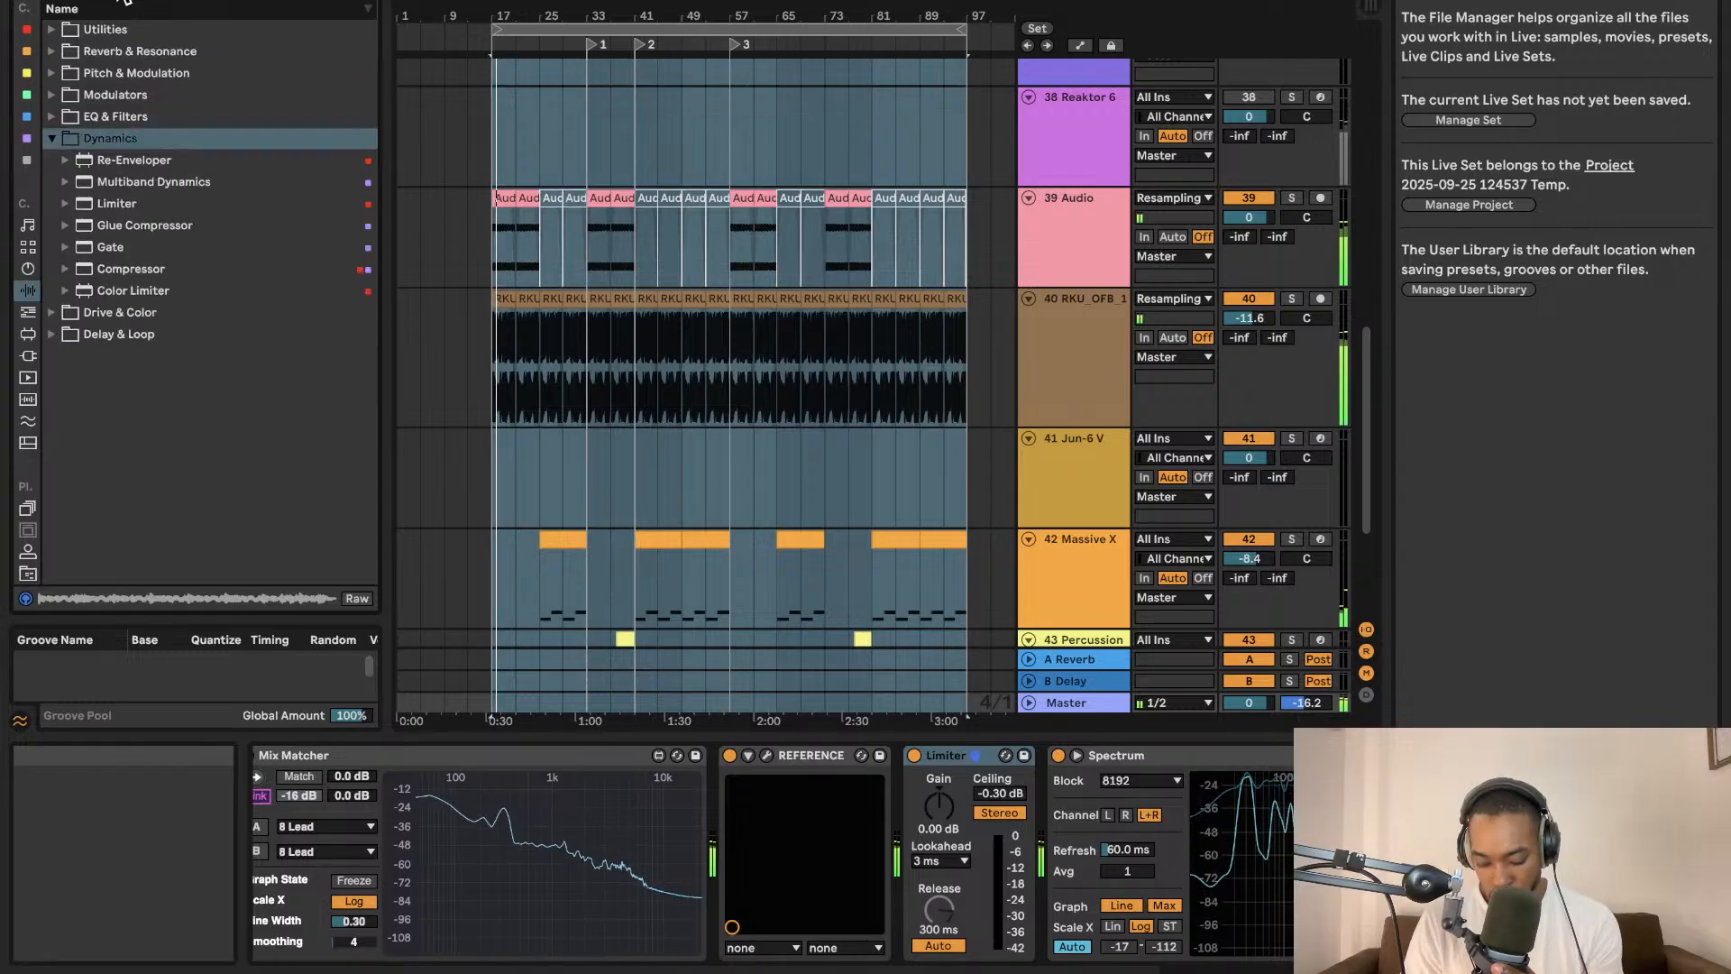
{"action": "type", "text": "utility"}
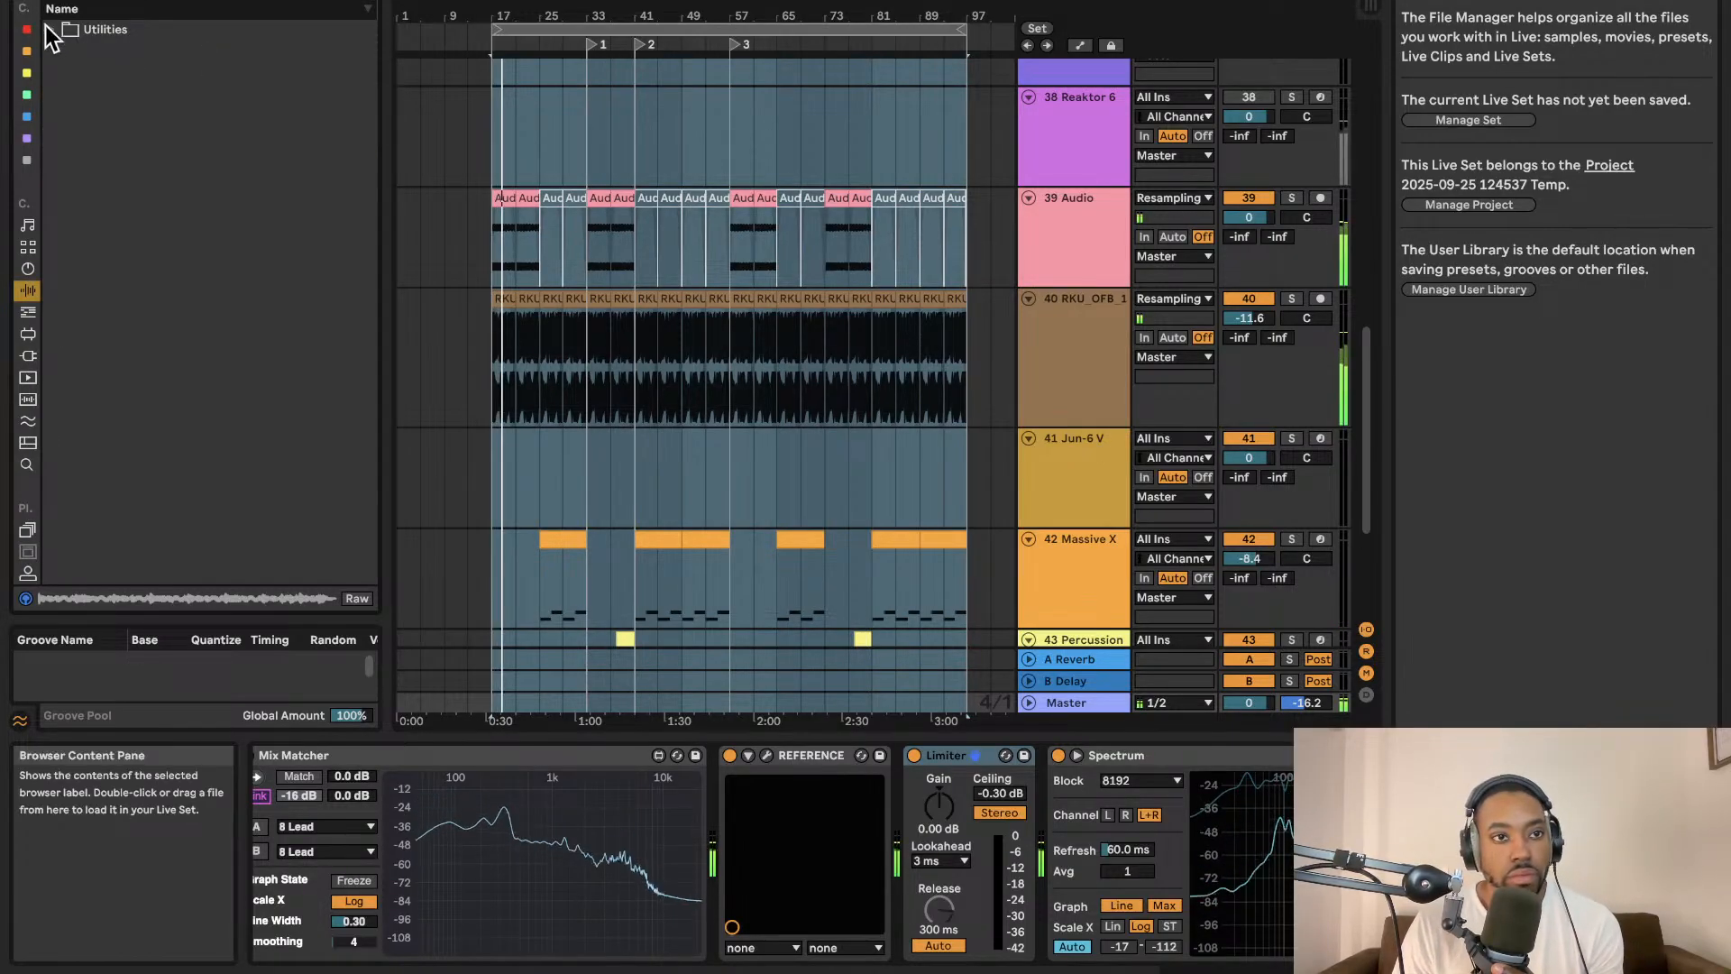
{"action": "left_click", "coordinate": [52, 29]}
{"action": "left_click_drag", "start_coordinate": [108, 51], "coordinate": [950, 787]}
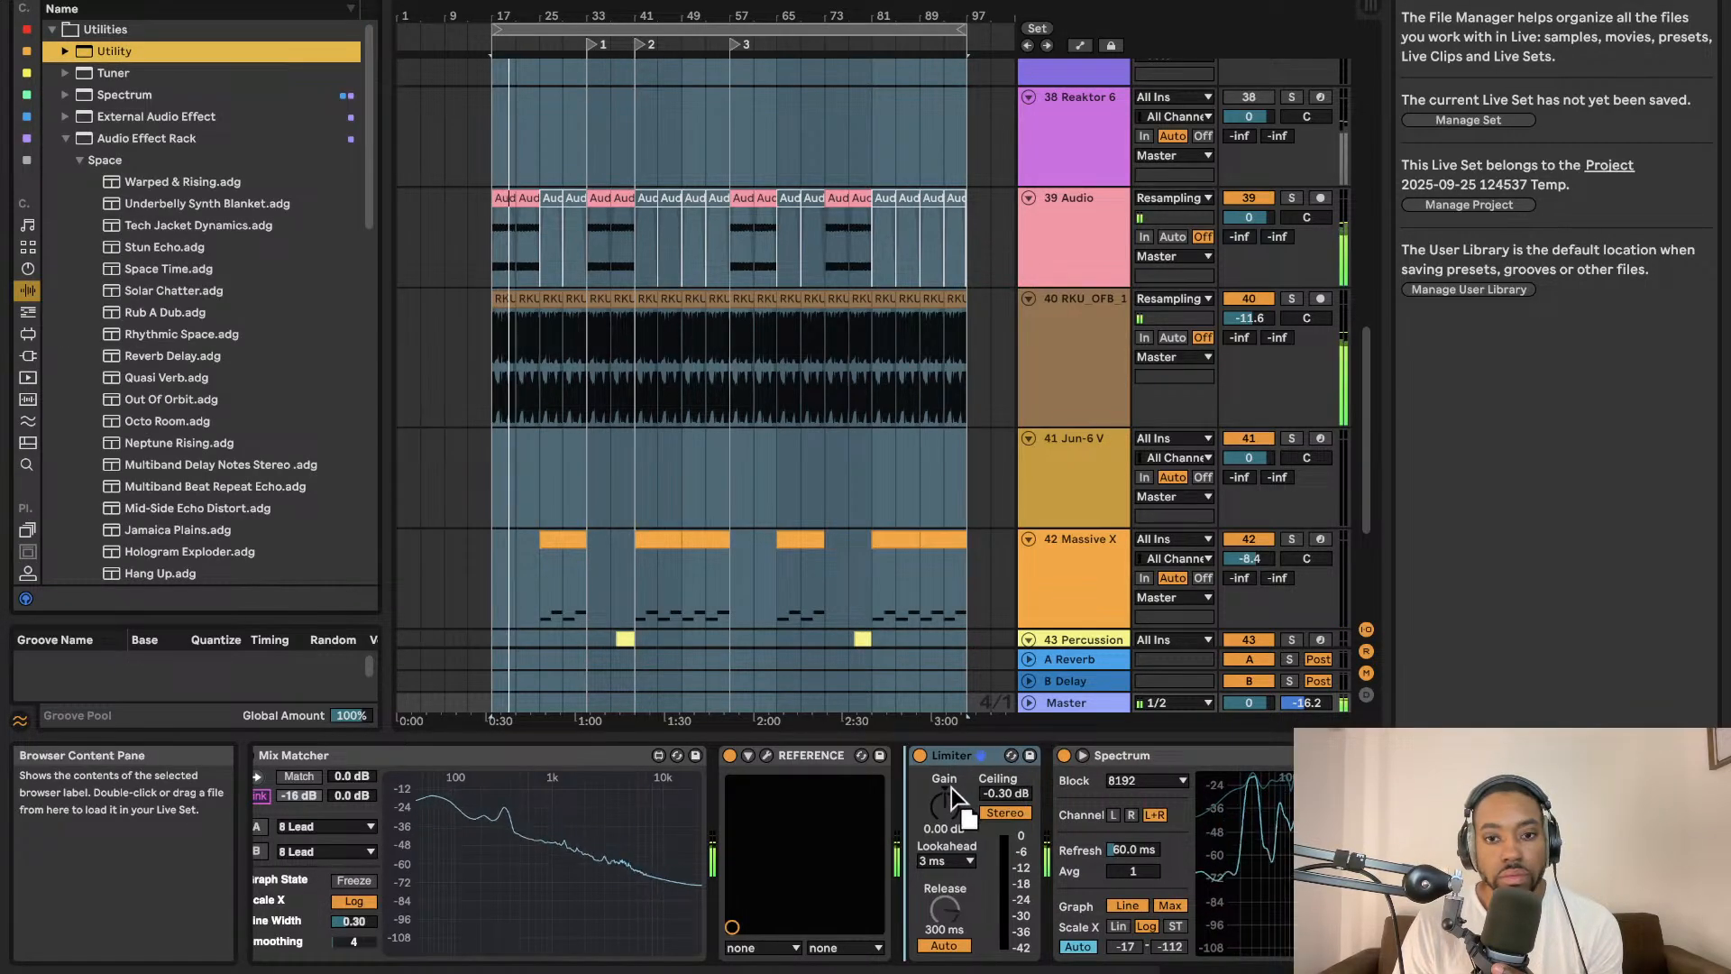
Set the Master Utility's output gain to 5.00 dB.
{"action": "key", "text": "Tab"}
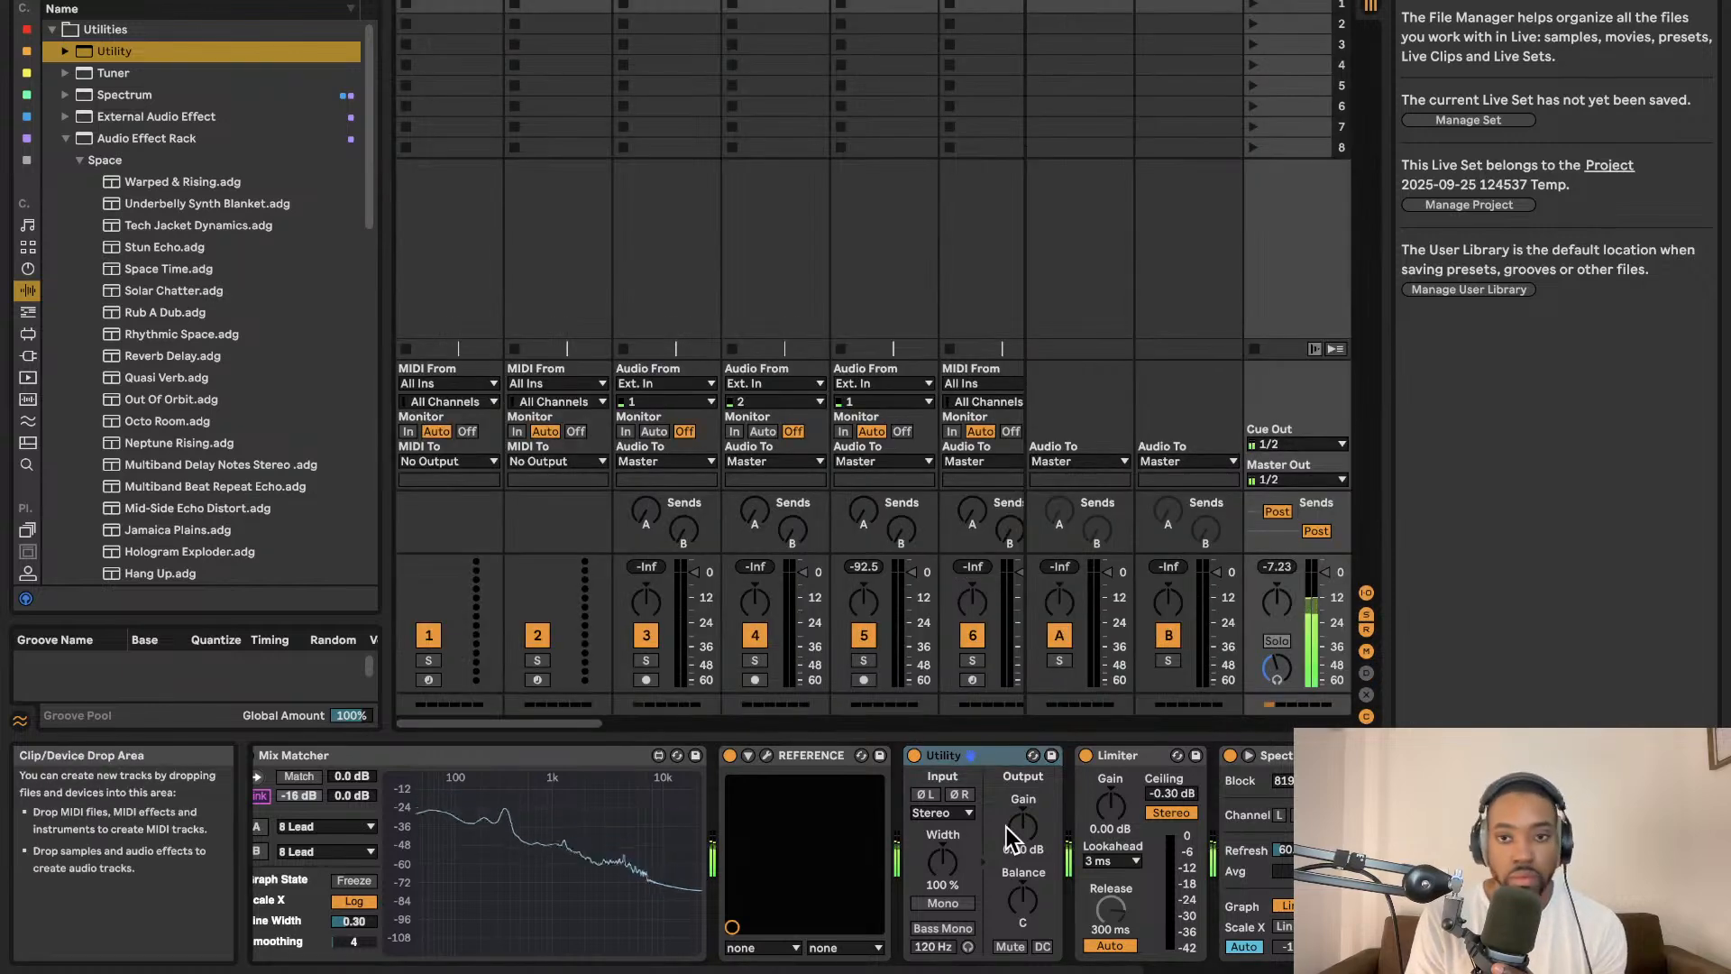
{"action": "key", "text": "Tab"}
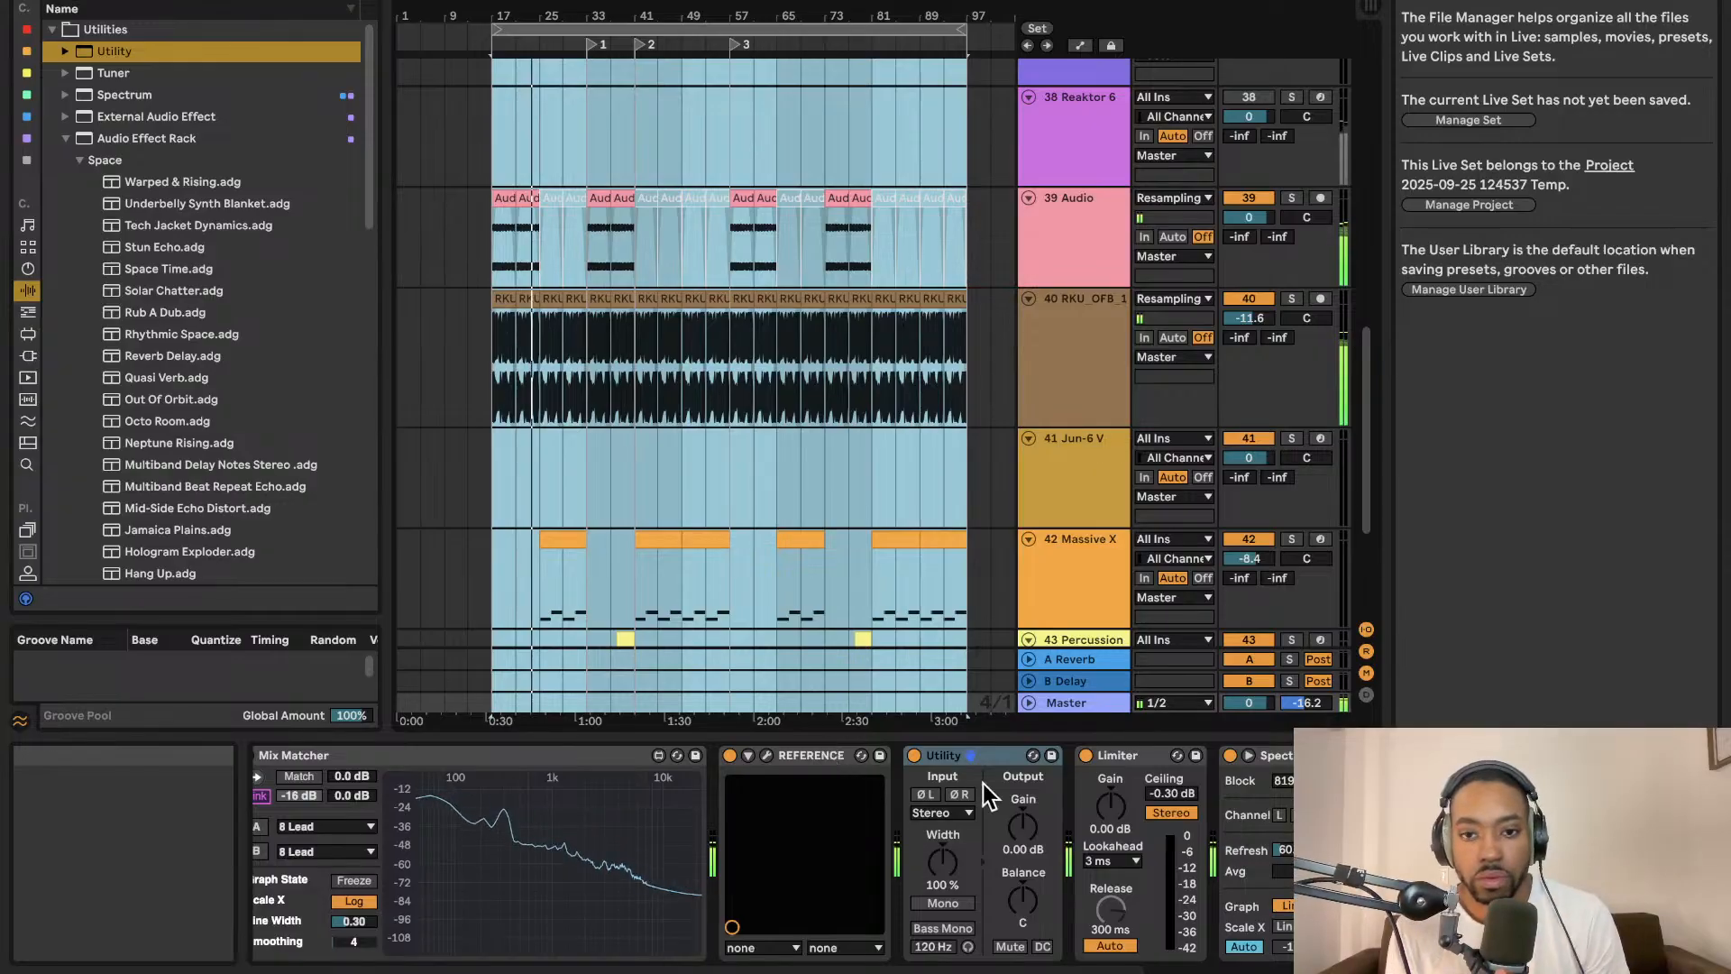
{"action": "mouse_move", "coordinate": [1022, 825]}
{"action": "left_mouse_down"}
{"action": "mouse_move", "coordinate": [1023, 798]}
{"action": "mouse_move", "coordinate": [1027, 848]}
{"action": "left_mouse_up"}
{"action": "key", "text": "Tab"}
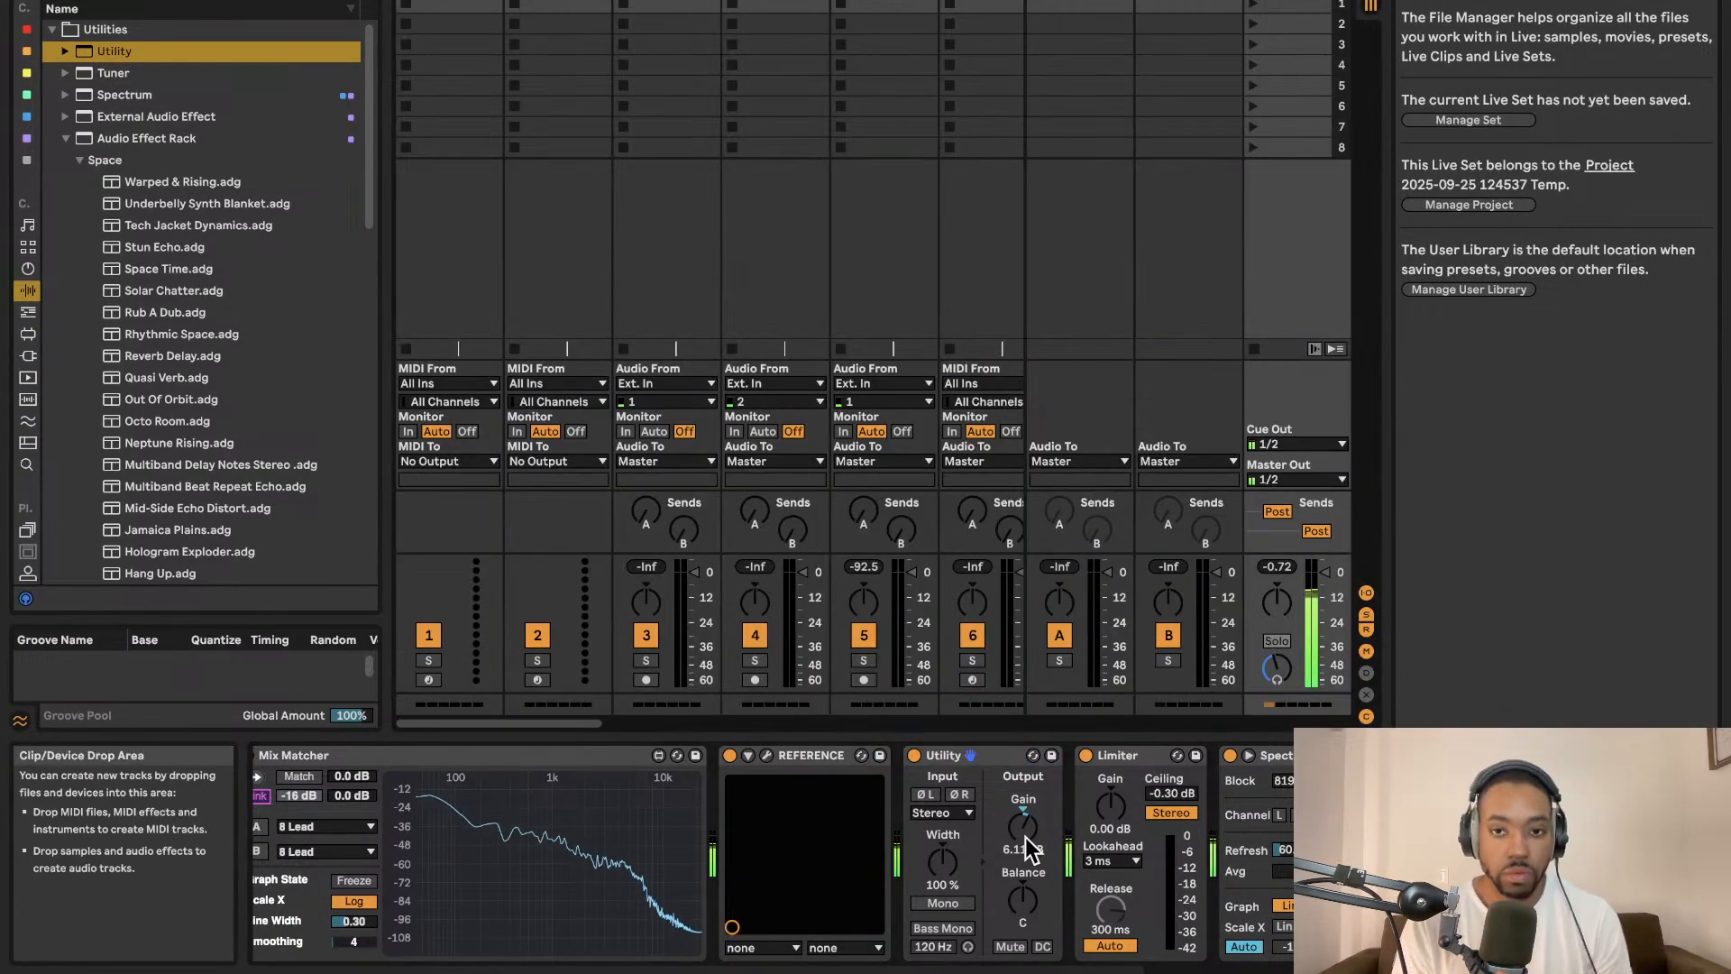
{"action": "key", "text": "Tab"}
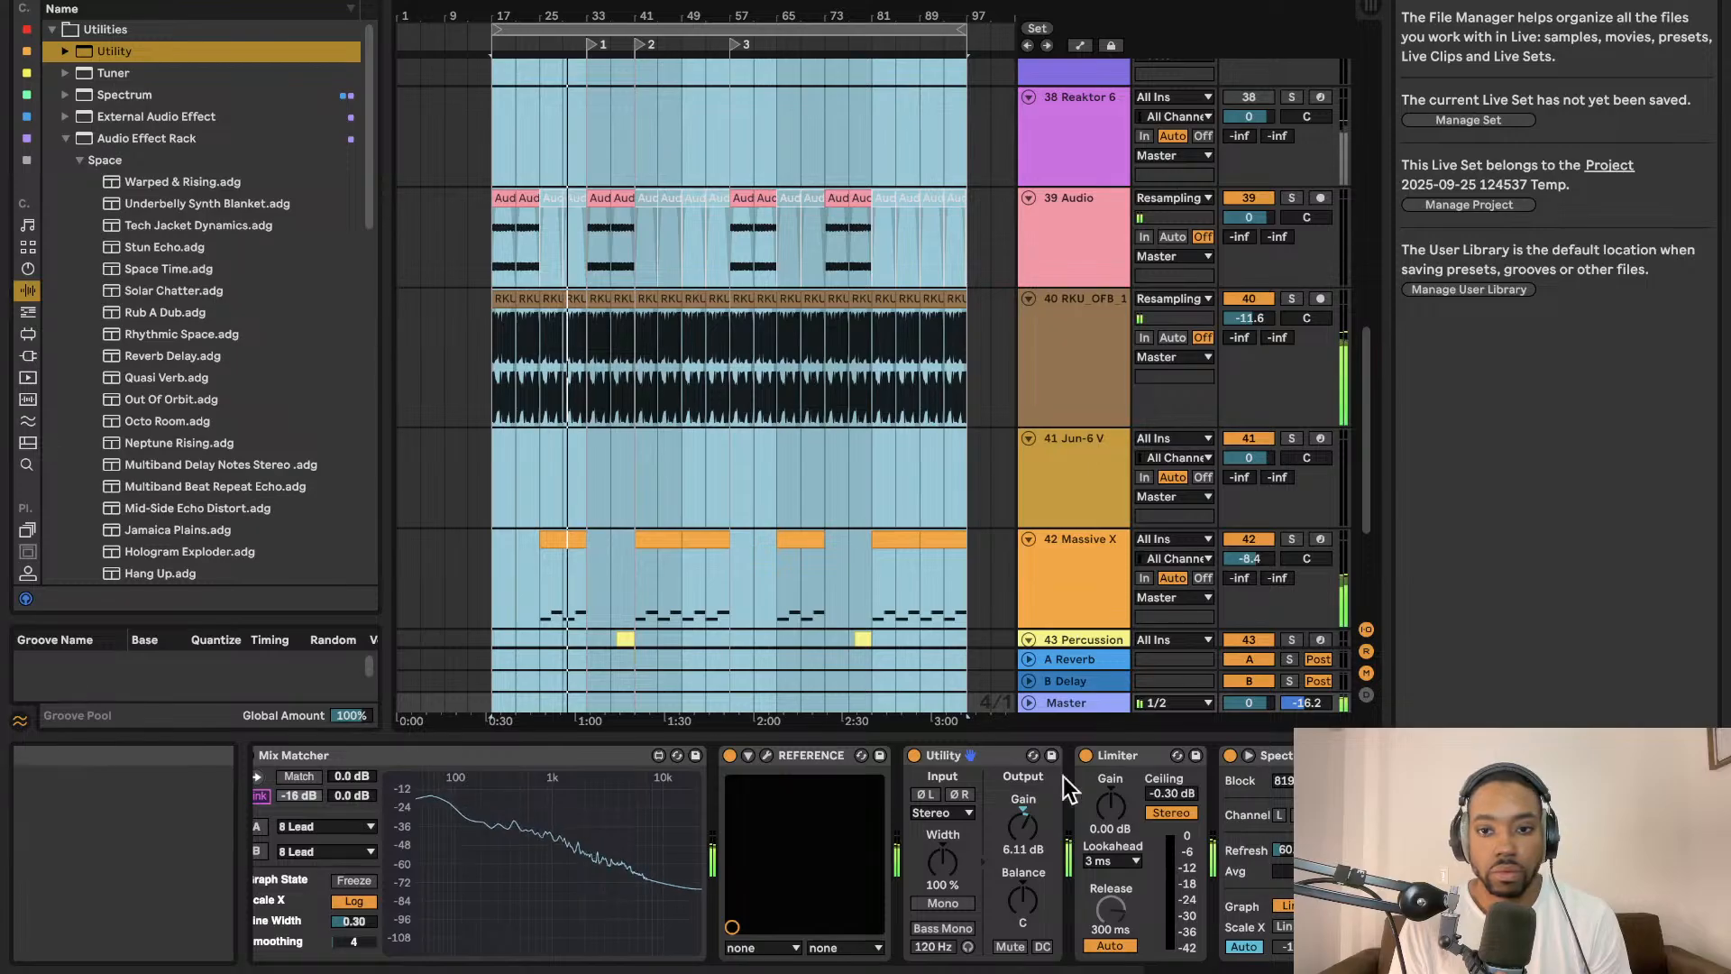
{"action": "left_click_drag", "start_coordinate": [1029, 831], "coordinate": [1030, 842]}
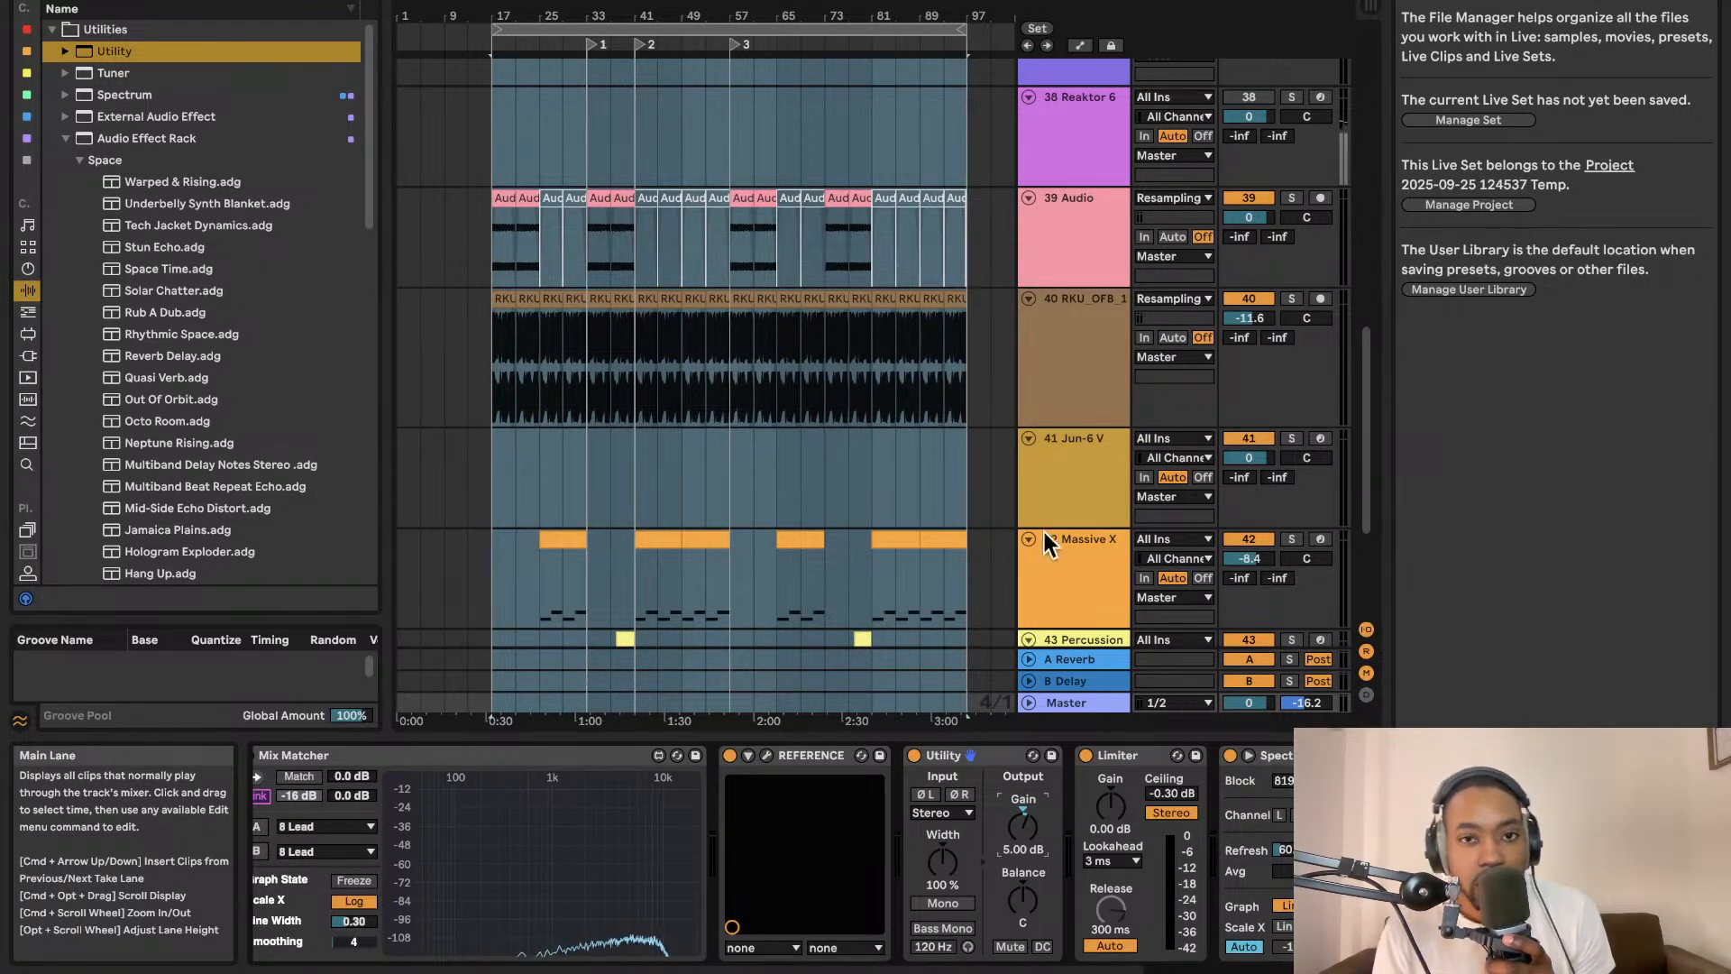
Duplicate the looped section of the arrangement after itself.
{"action": "scroll", "coordinate": [964, 288], "scroll_direction": "down", "scroll_amount": 4}
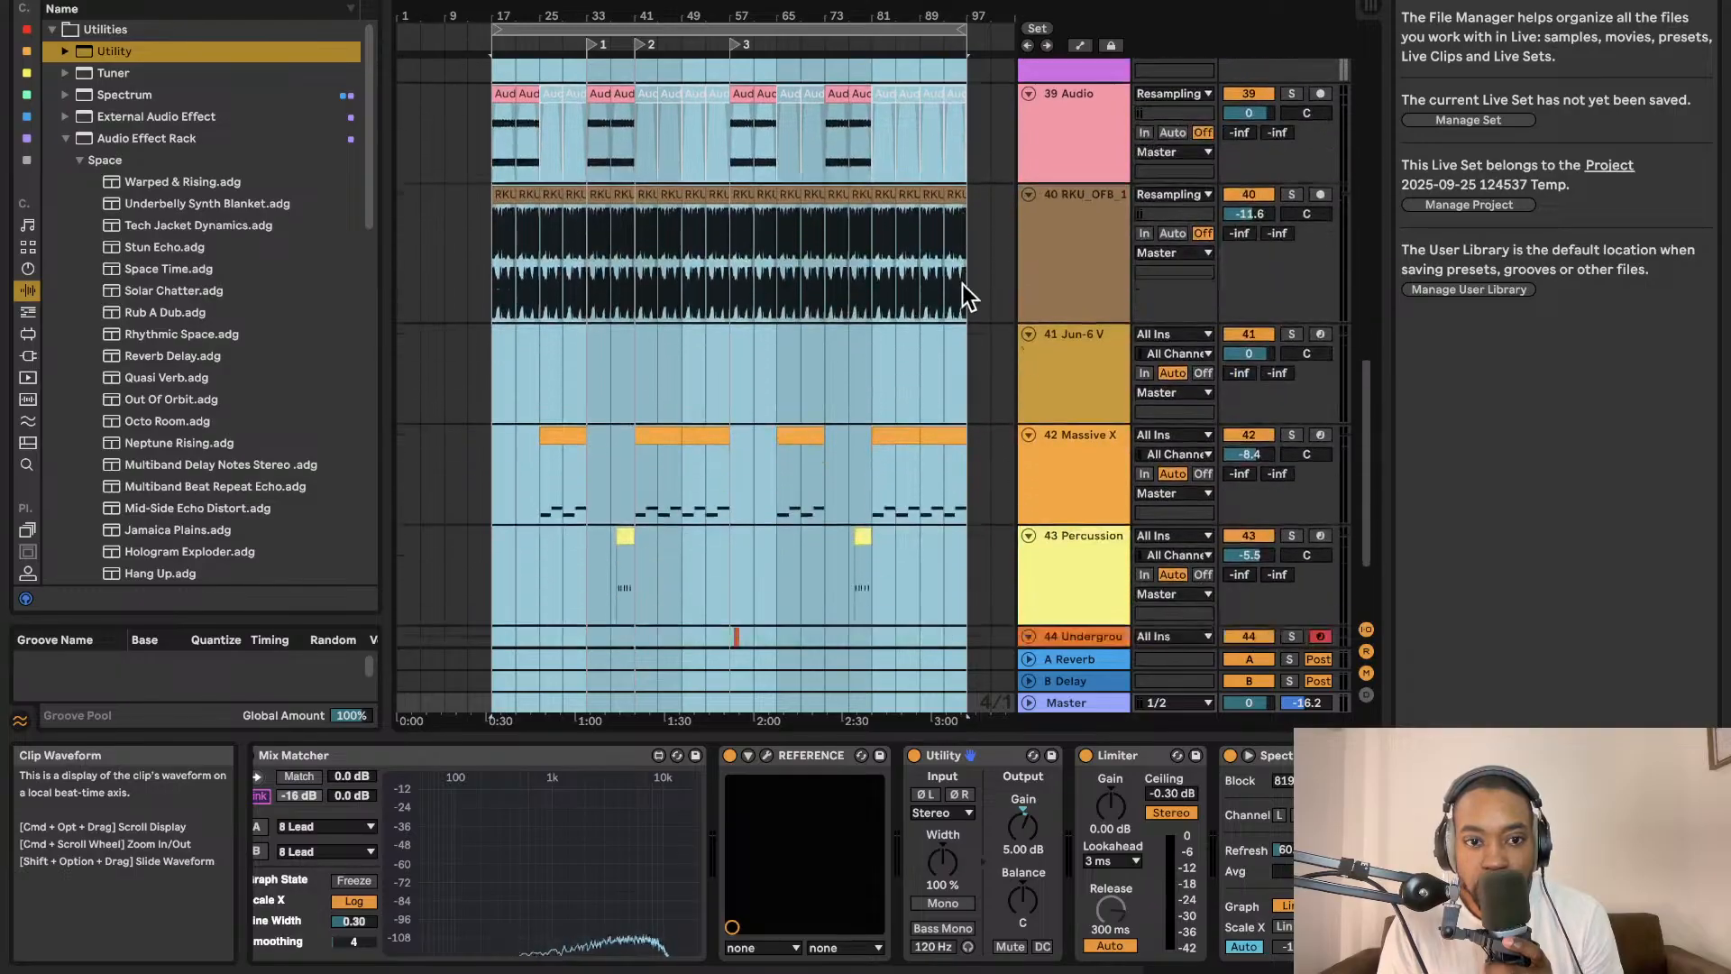
{"action": "left_click", "coordinate": [753, 29]}
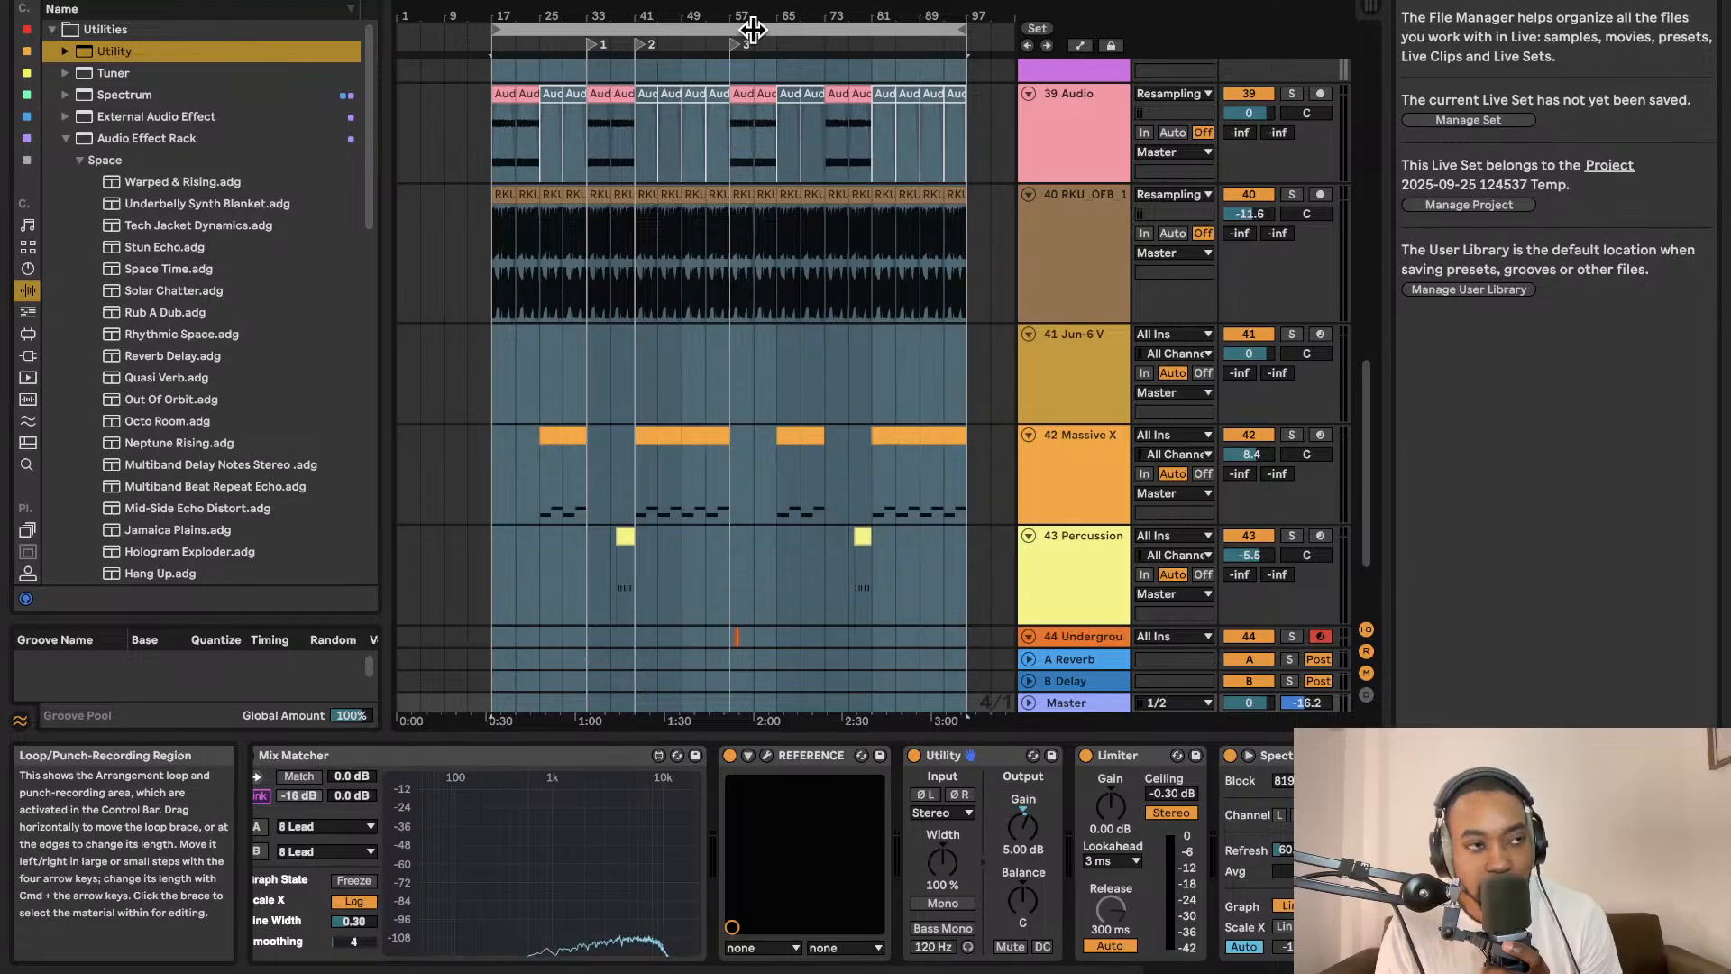
{"action": "key", "text": "super+d"}
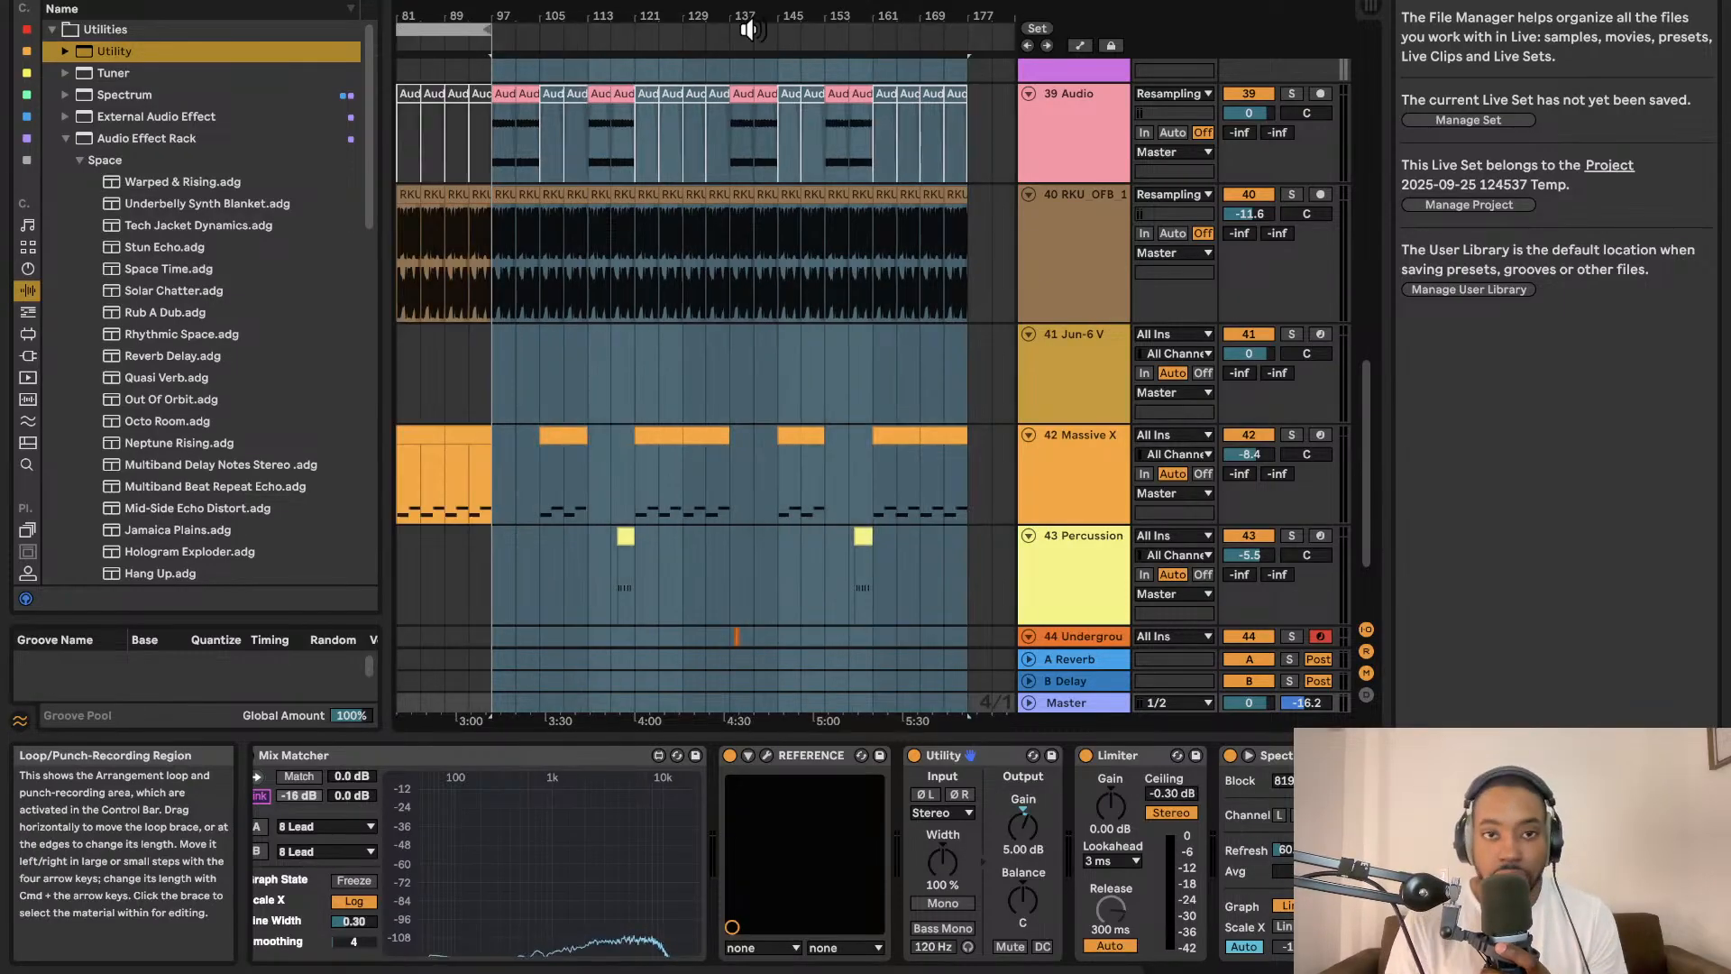
{"action": "left_click", "coordinate": [485, 47]}
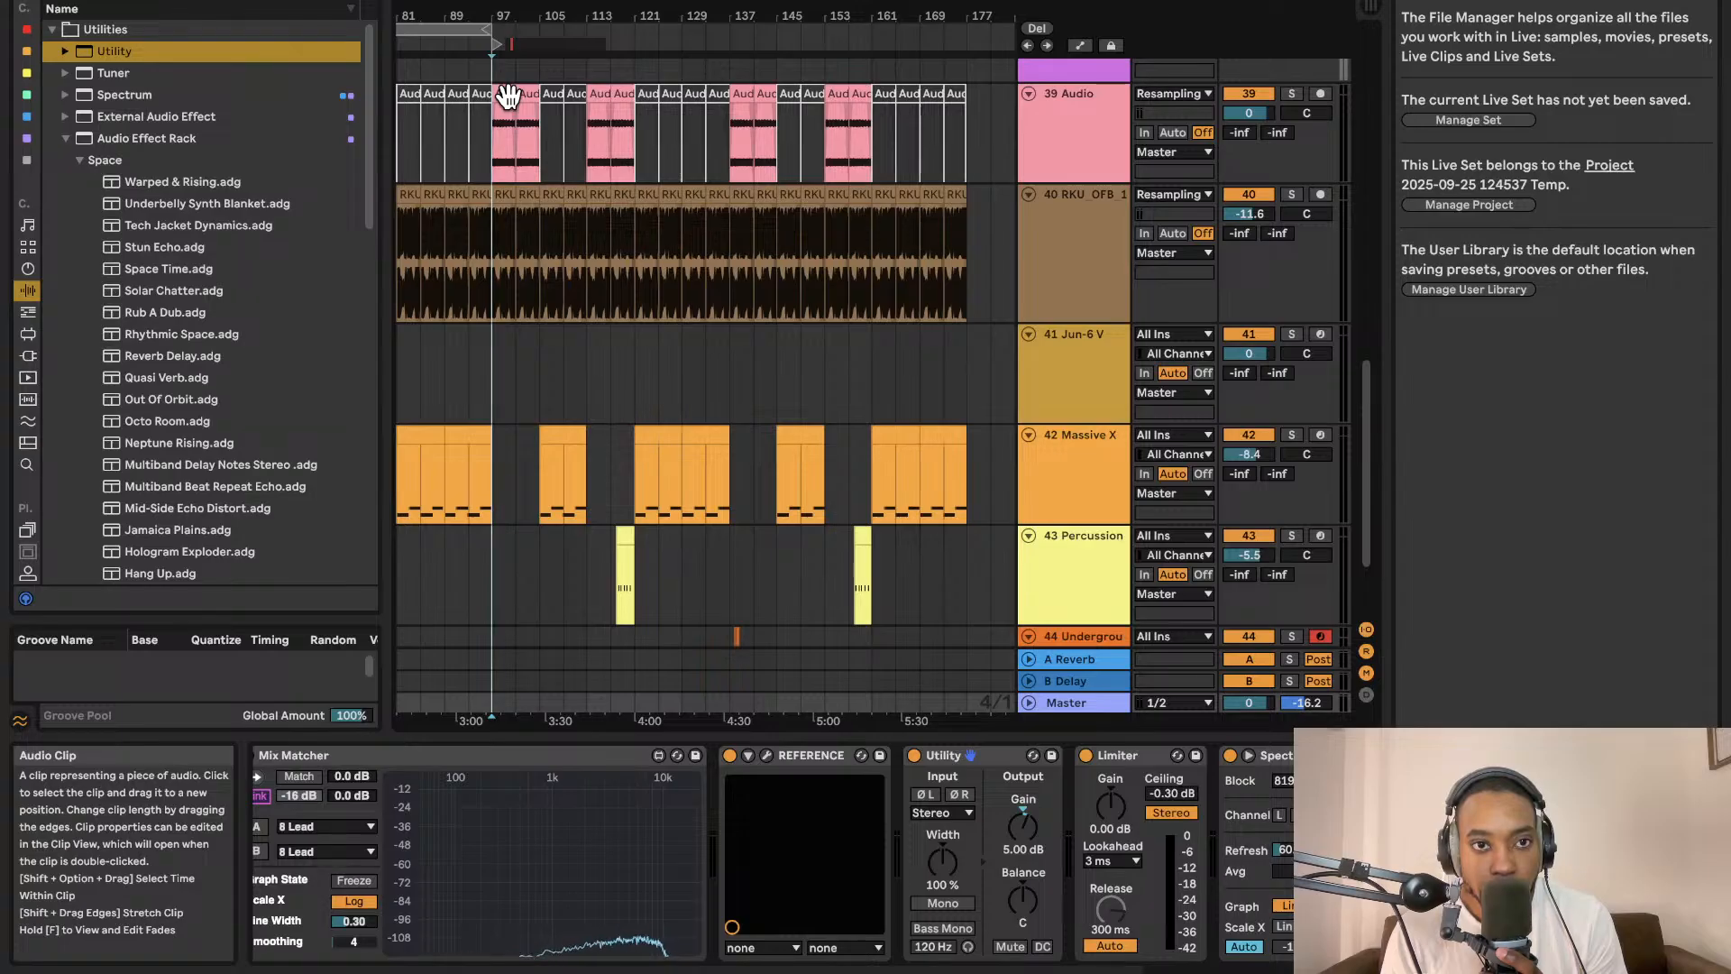
Start playback and delete the Jun-6 V track's clips from the arrangement.
{"action": "left_click", "coordinate": [605, 382]}
{"action": "key", "text": "space"}
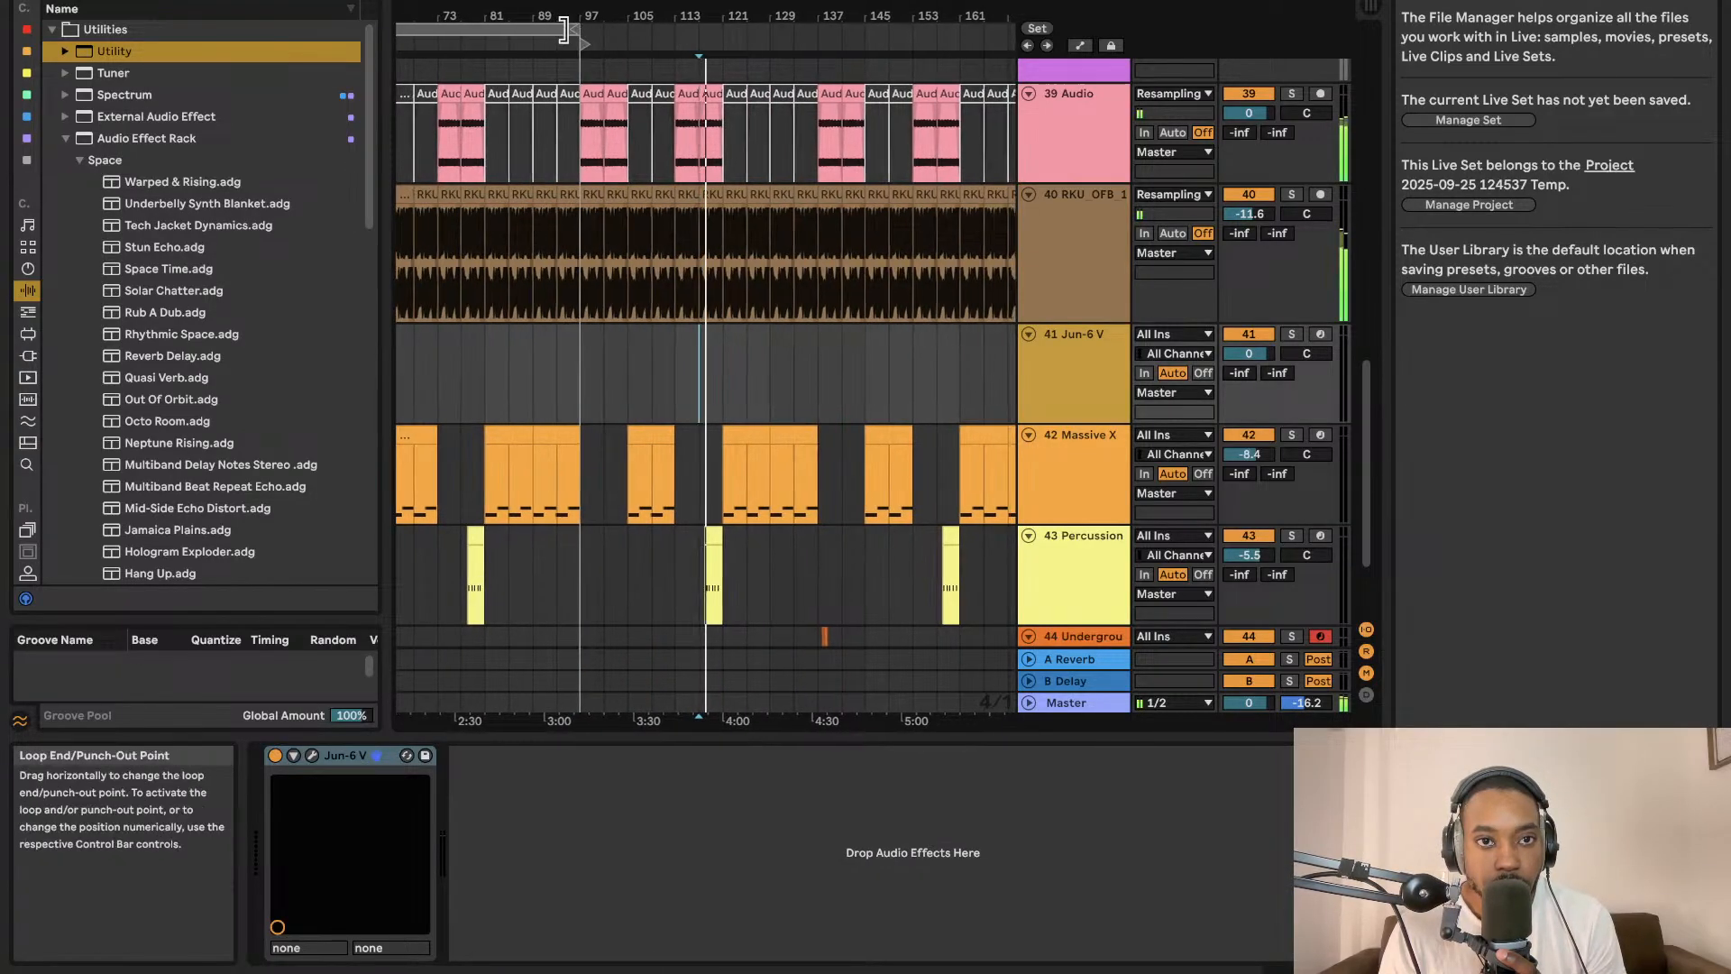
{"action": "left_click_drag", "start_coordinate": [586, 31], "coordinate": [857, 67]}
{"action": "scroll", "coordinate": [839, 115], "scroll_direction": "left", "scroll_amount": 10}
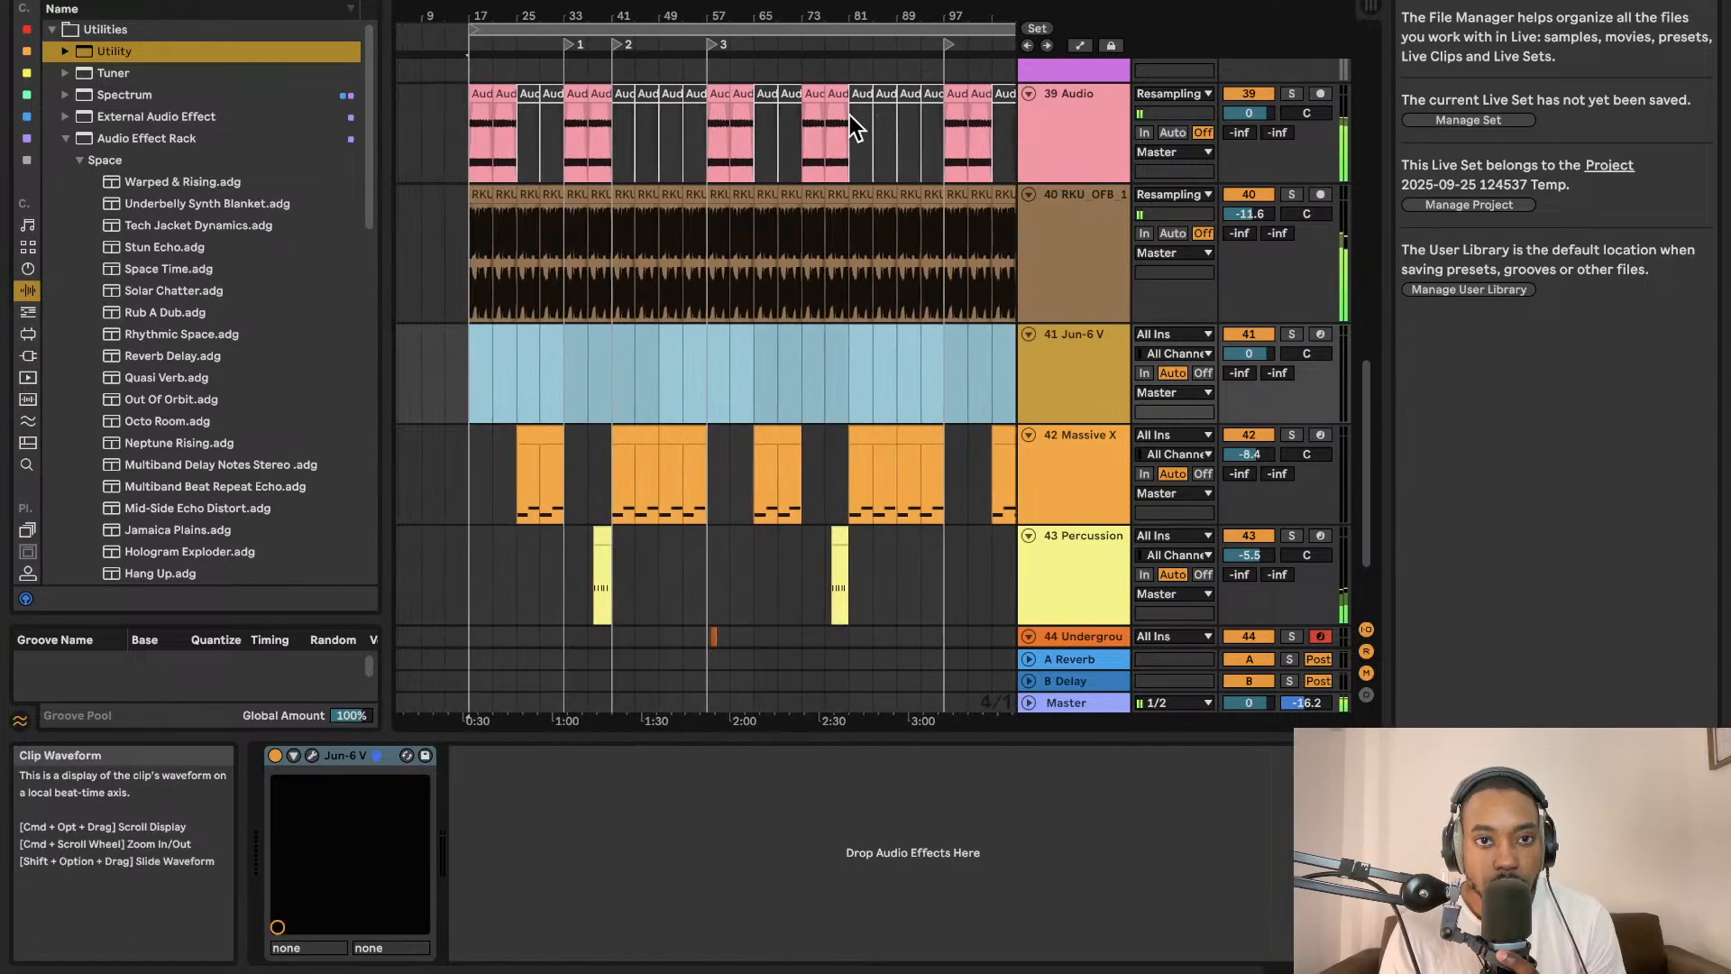
{"action": "scroll", "coordinate": [828, 114], "scroll_direction": "right", "scroll_amount": 1}
{"action": "scroll", "coordinate": [827, 113], "scroll_direction": "left", "scroll_amount": 3}
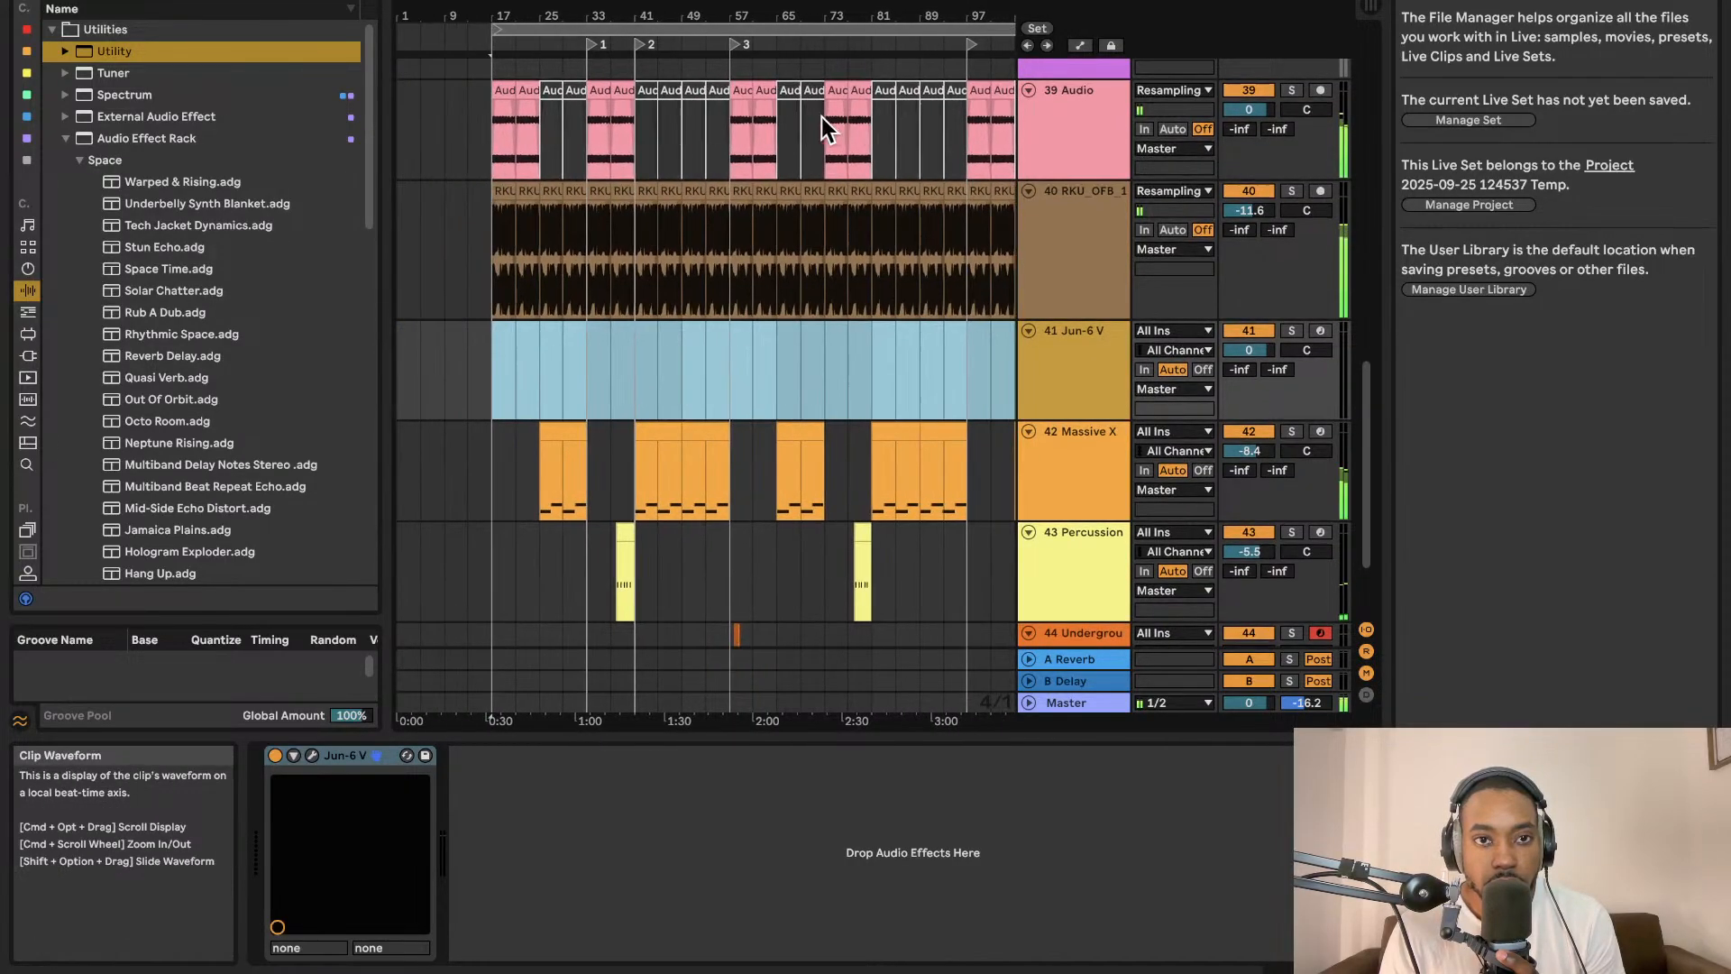
{"action": "key", "text": "Delete"}
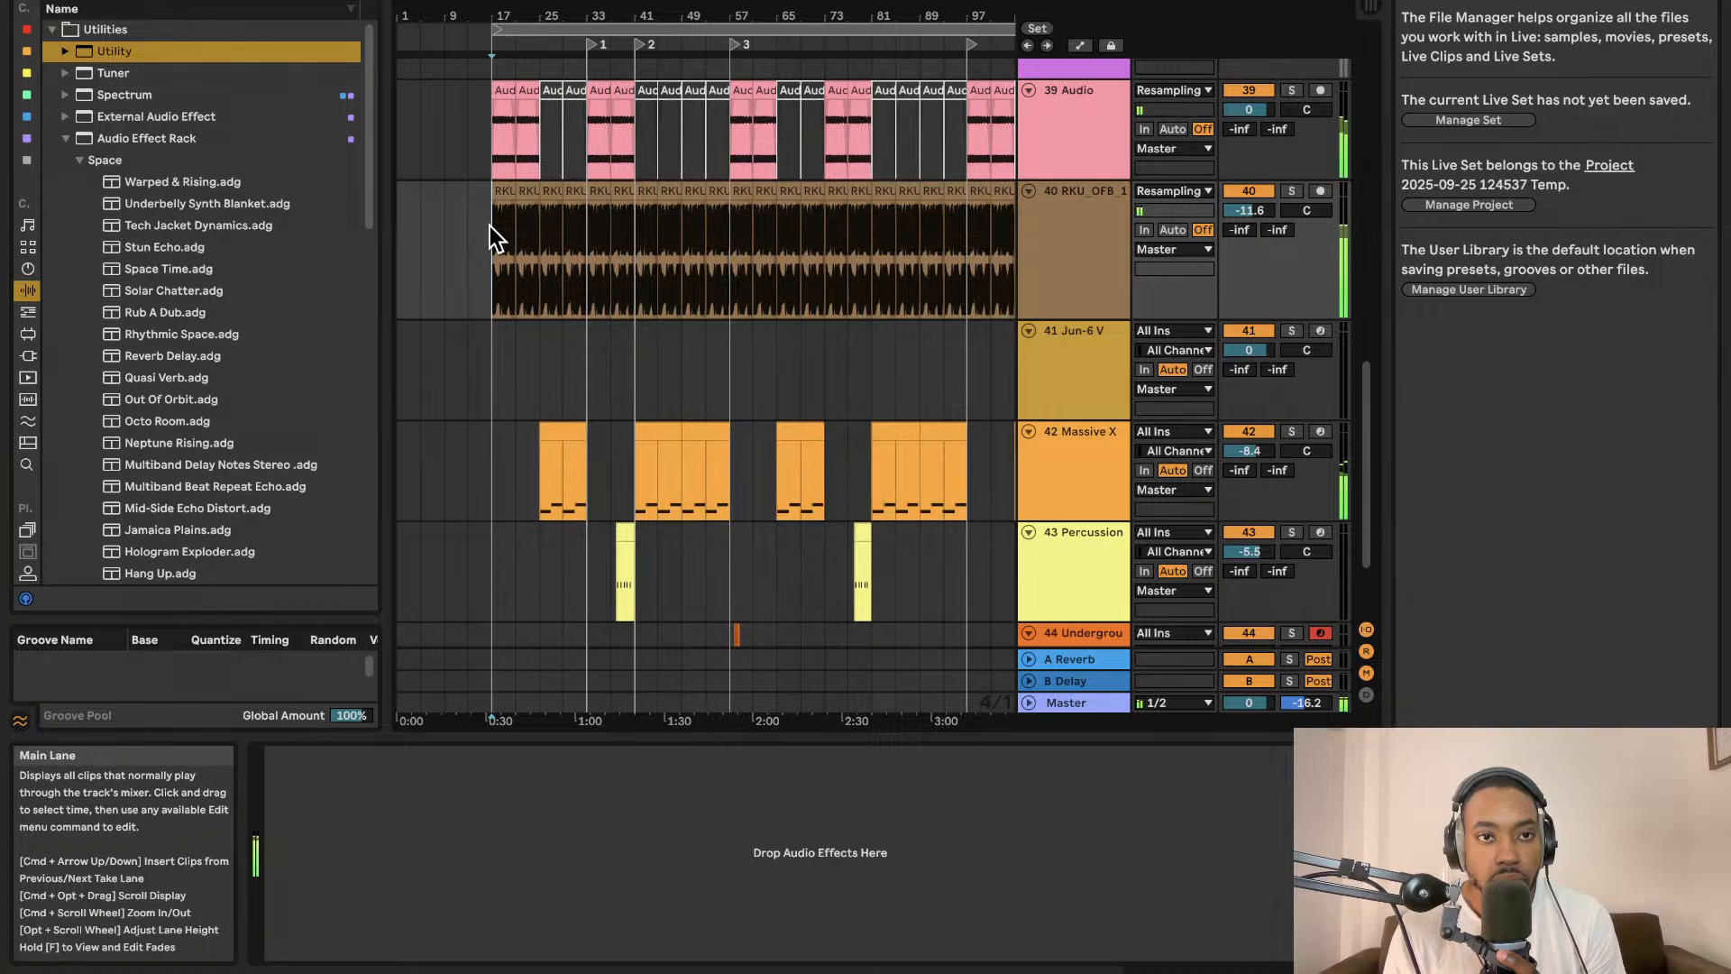
Zoom into the start of the arrangement, open the Master's enlarged Spectrum display and turn on Follow.
{"action": "left_click", "coordinate": [494, 236]}
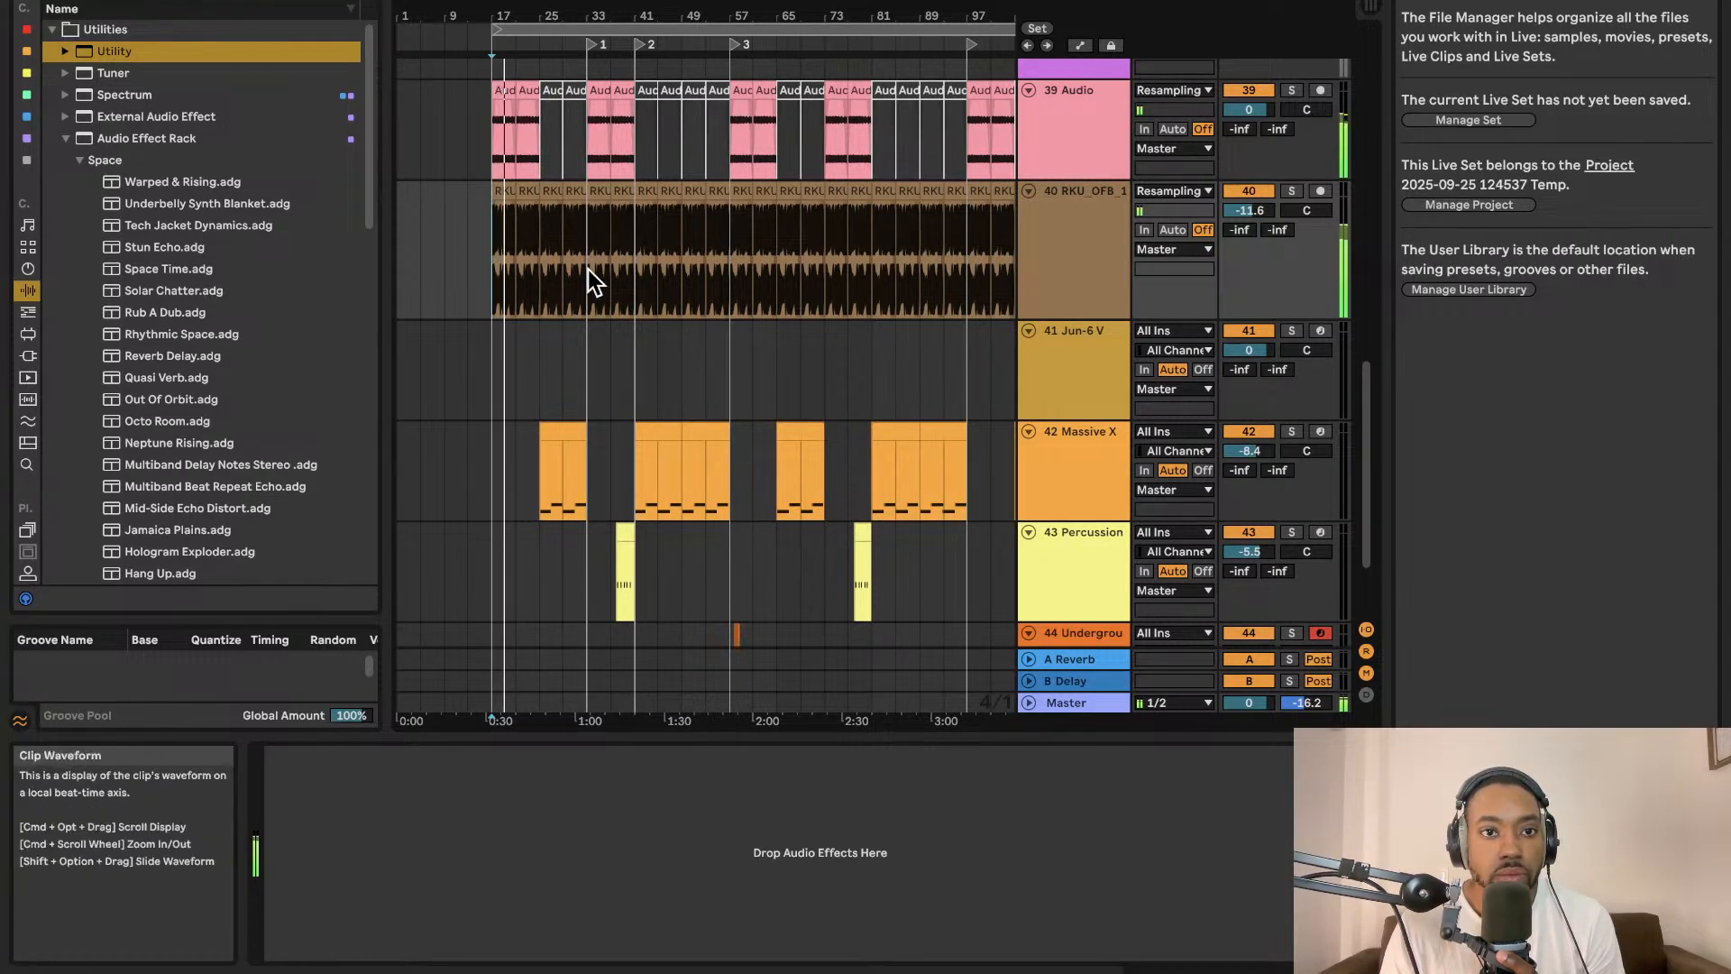
{"action": "scroll", "coordinate": [588, 269], "scroll_direction": "down", "scroll_amount": 1}
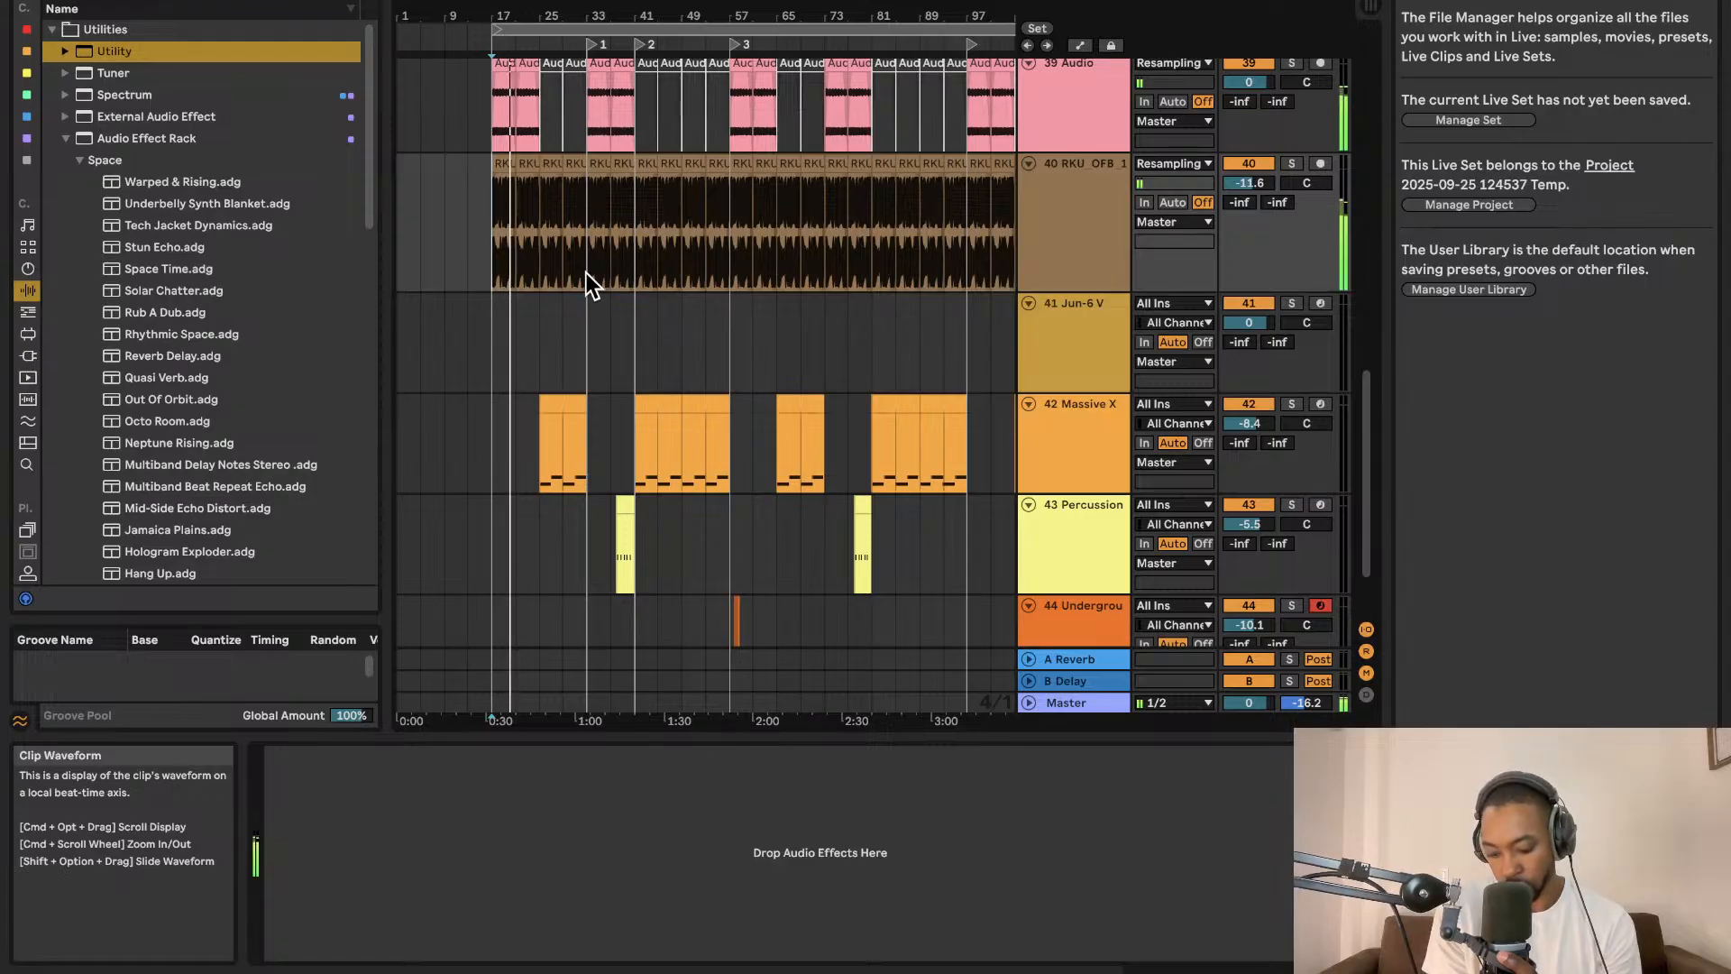
{"action": "key", "text": "plus"}
{"action": "key", "text": "plus"}
{"action": "key", "text": "plus"}
{"action": "scroll", "coordinate": [586, 273], "scroll_direction": "down", "scroll_amount": 3}
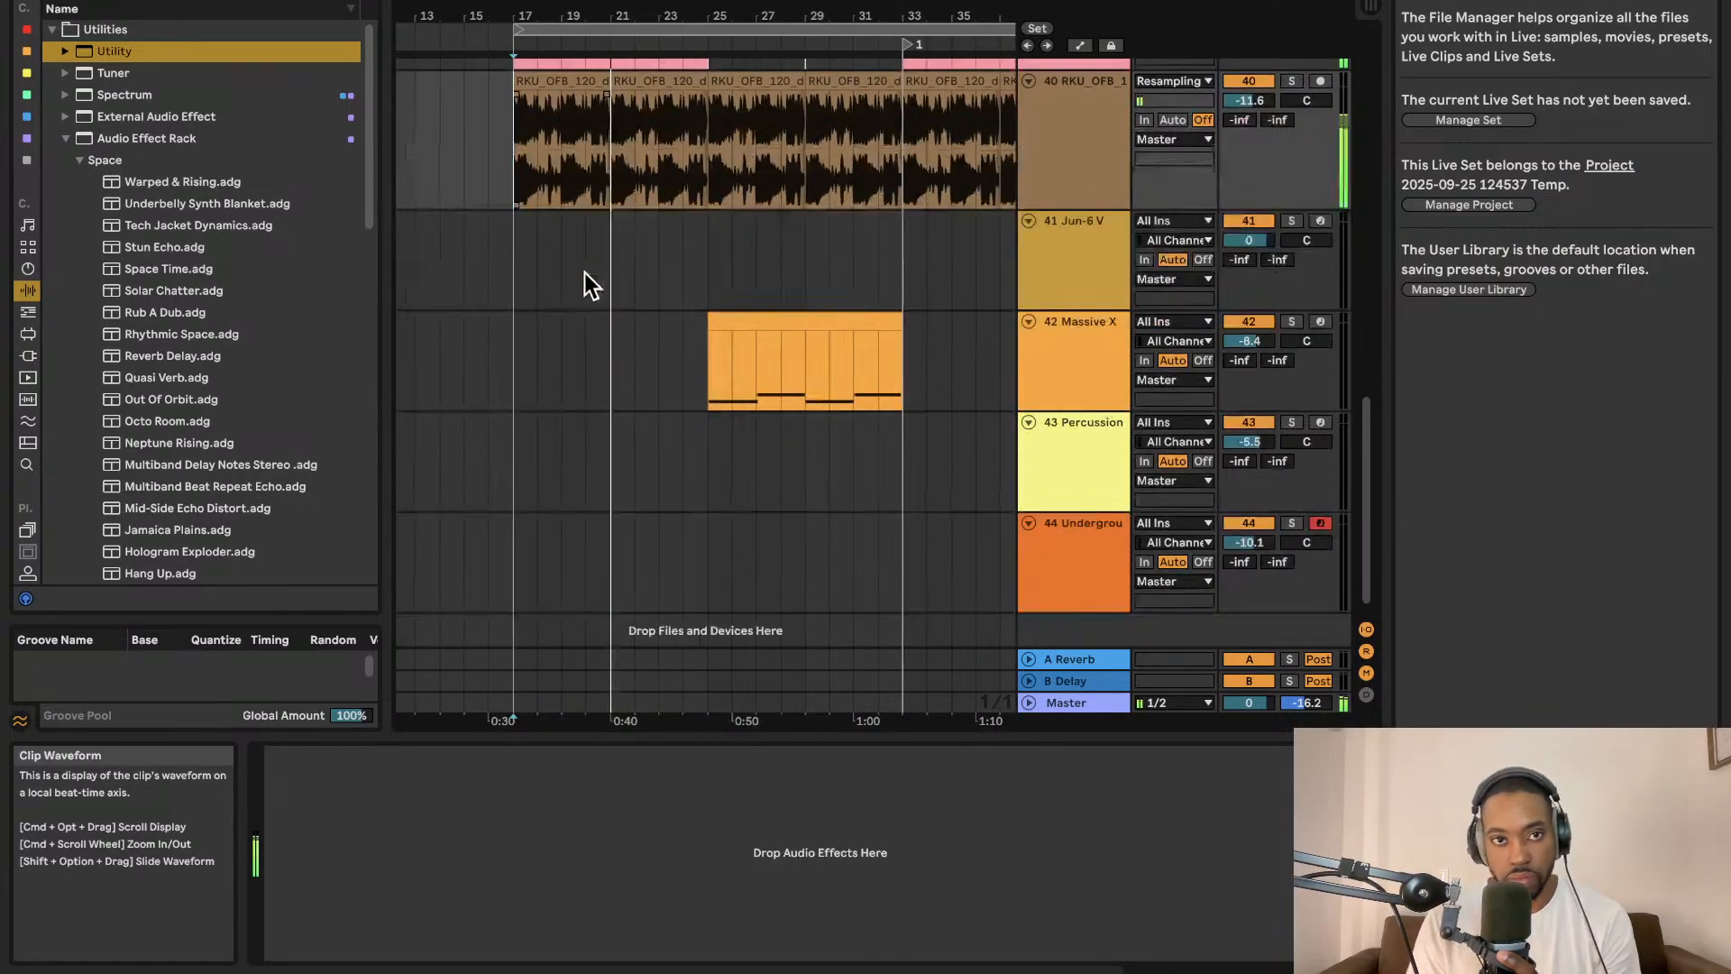
{"action": "scroll", "coordinate": [575, 216], "scroll_direction": "left", "scroll_amount": 3}
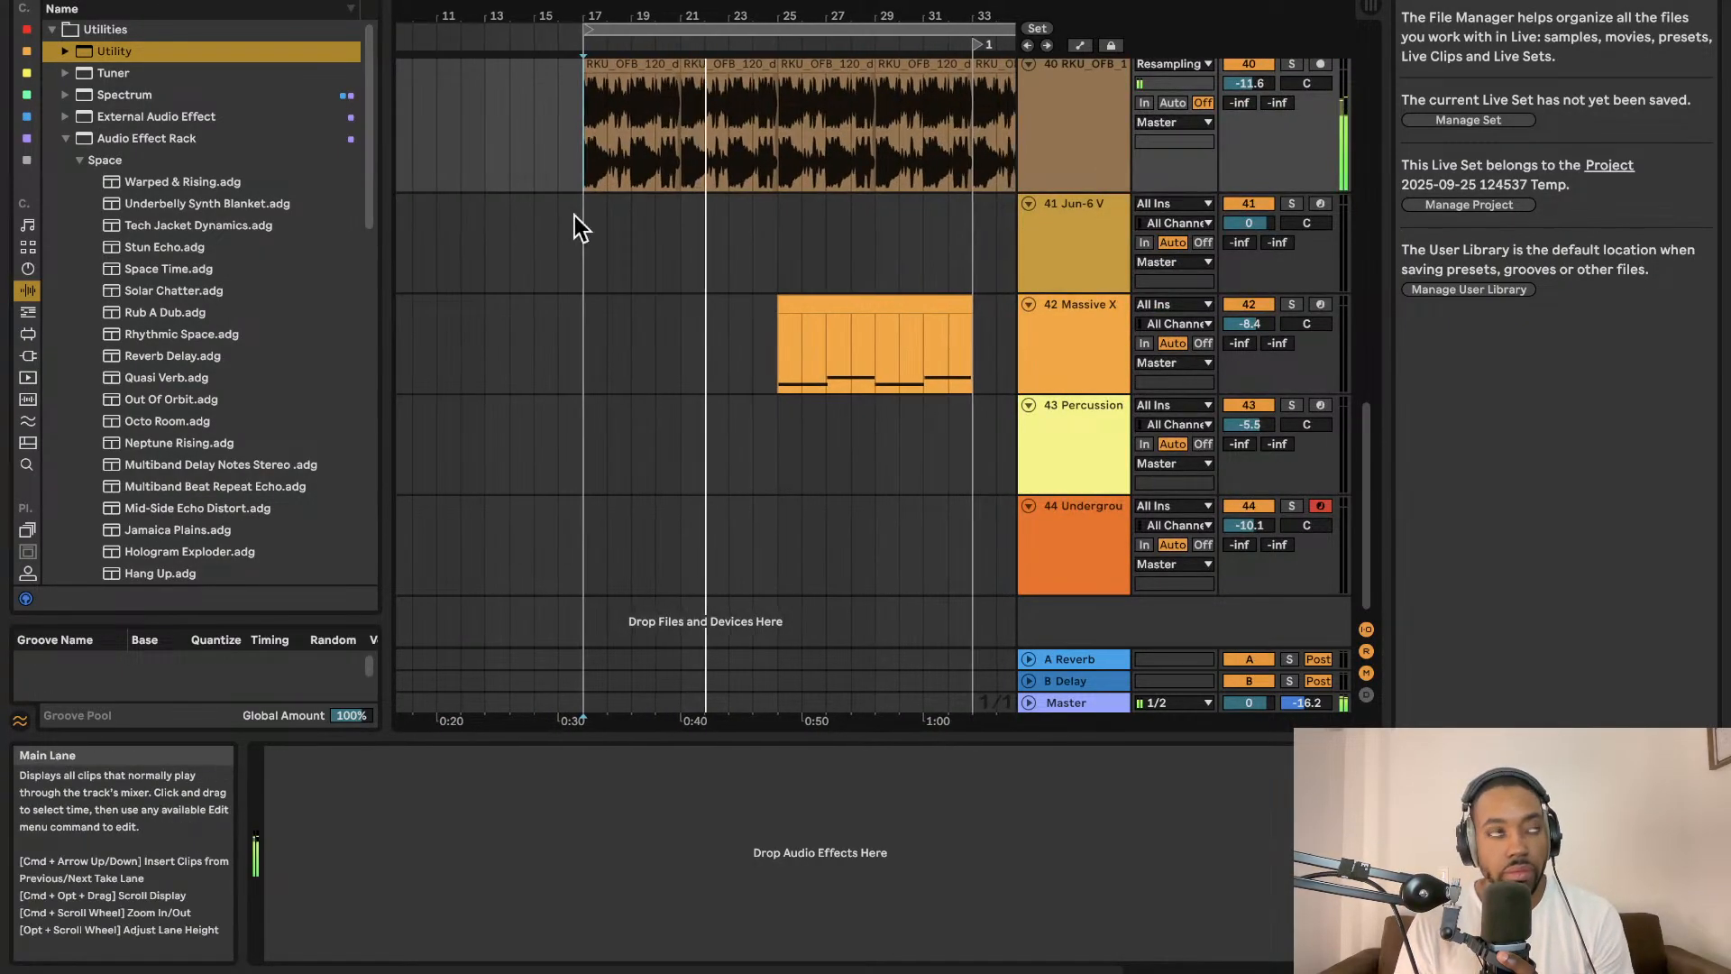
{"action": "scroll", "coordinate": [631, 248], "scroll_direction": "up", "scroll_amount": 4}
{"action": "scroll", "coordinate": [643, 248], "scroll_direction": "up", "scroll_amount": 1}
{"action": "scroll", "coordinate": [667, 252], "scroll_direction": "right", "scroll_amount": 5}
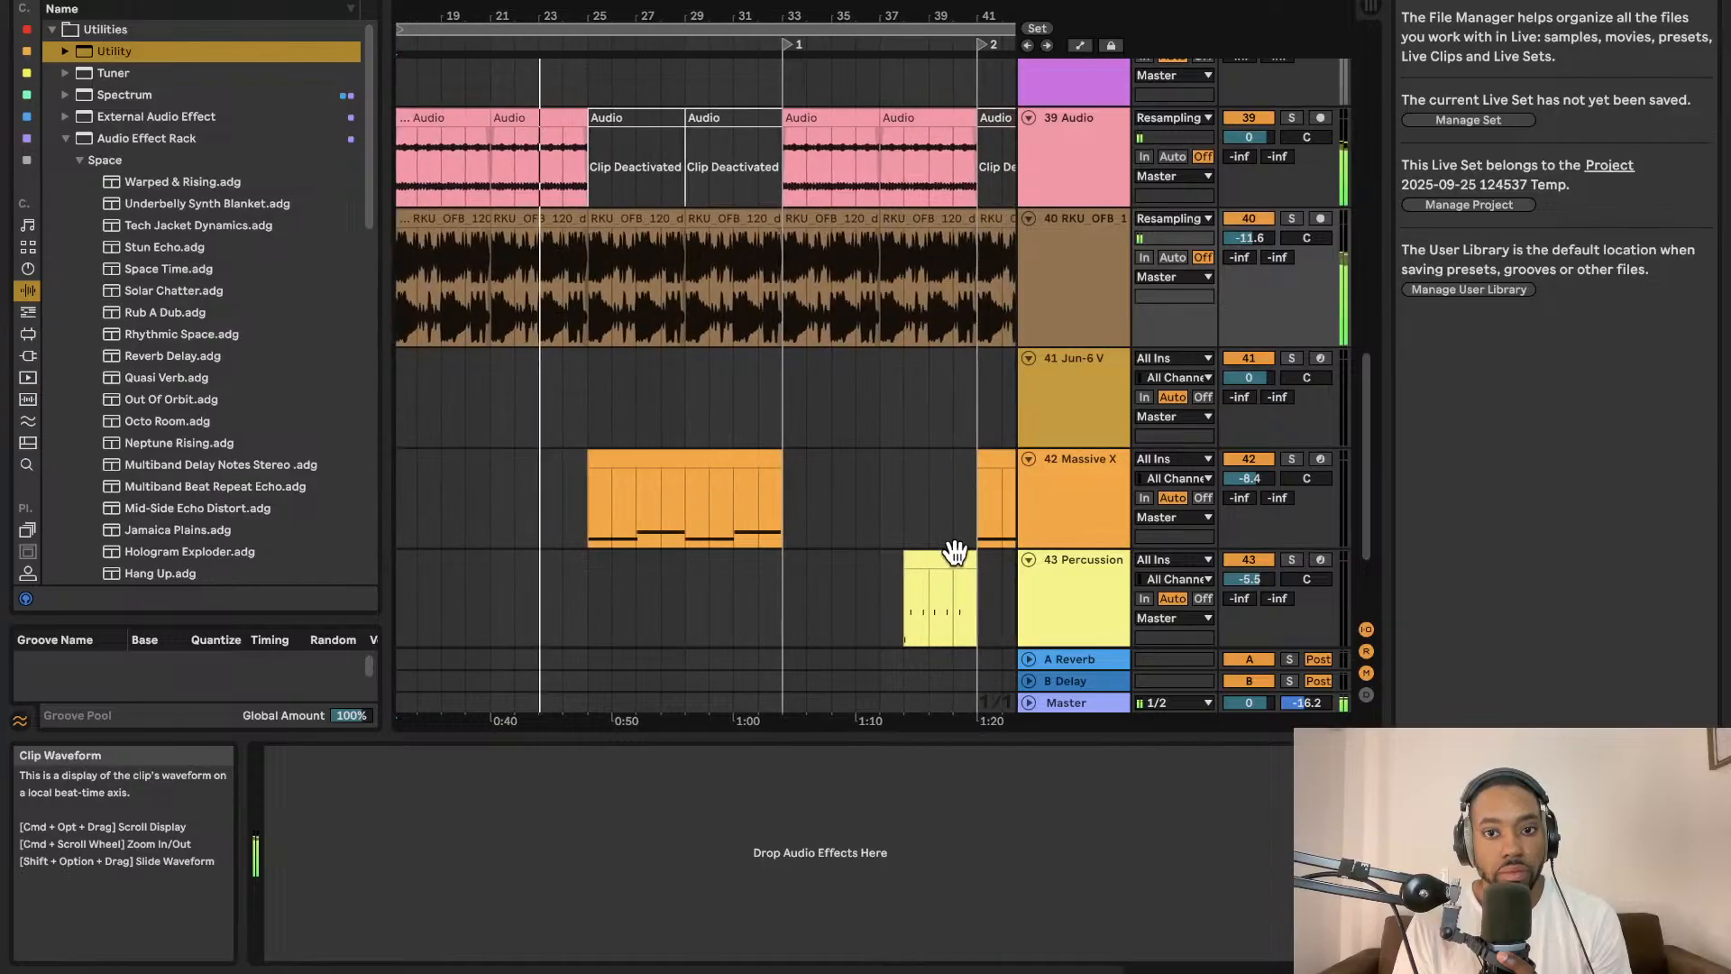
{"action": "left_click", "coordinate": [1087, 705]}
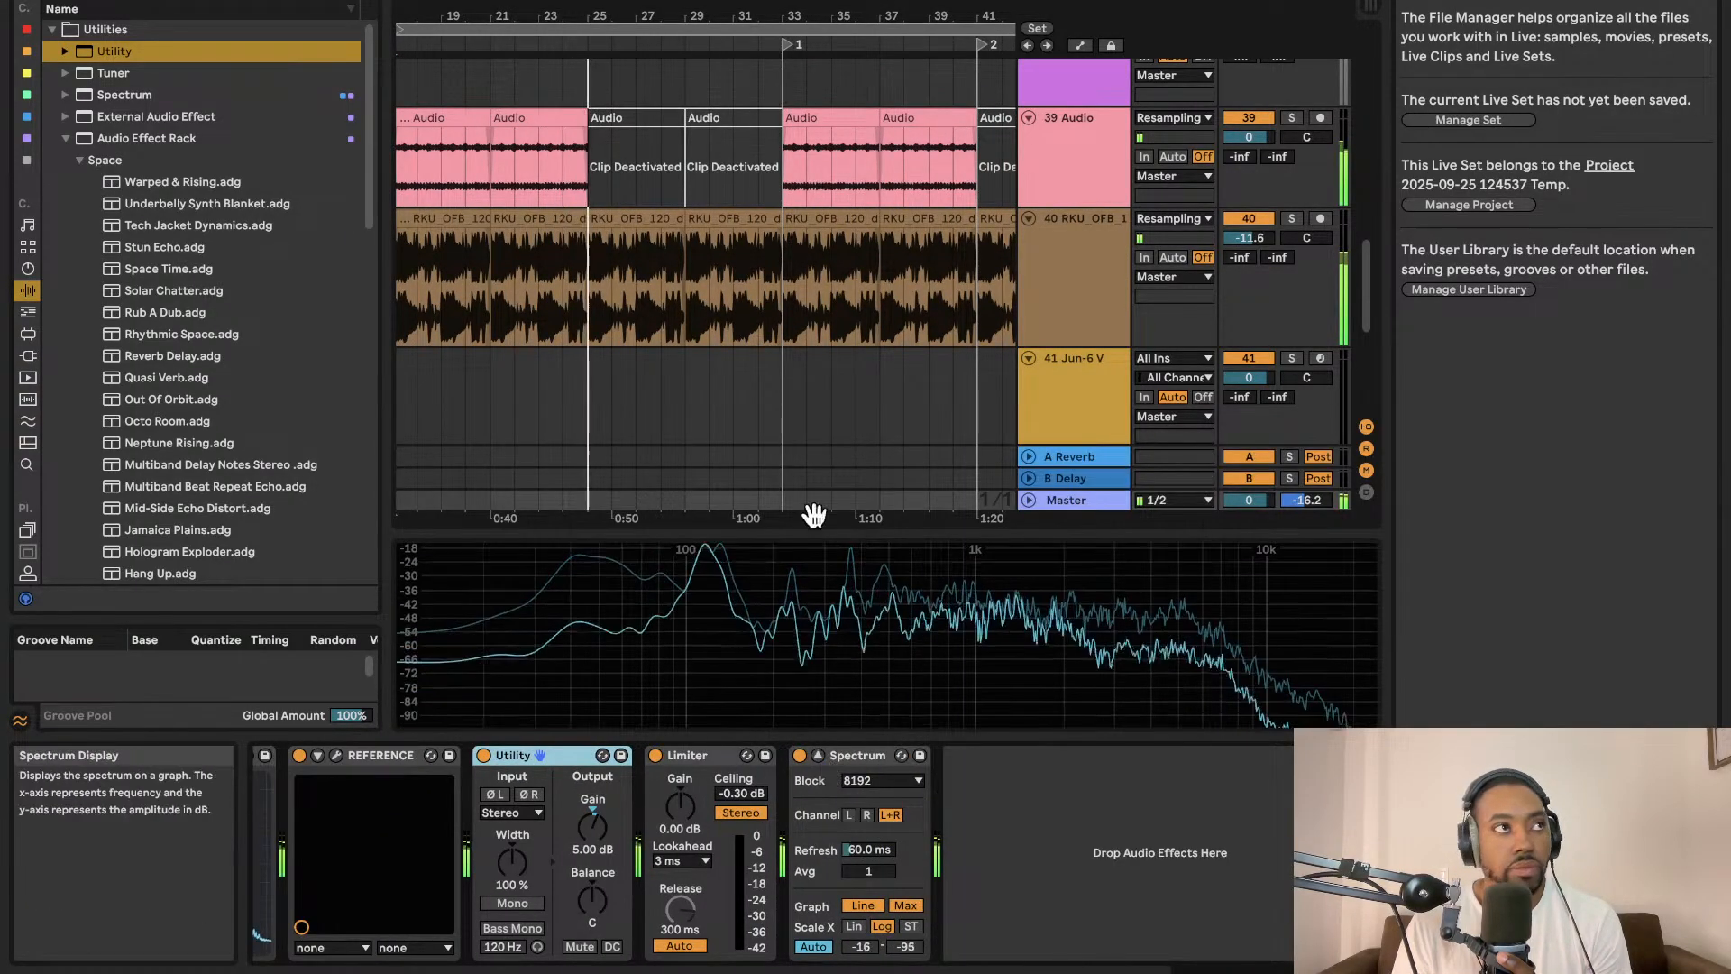
{"action": "left_click", "coordinate": [595, 2]}
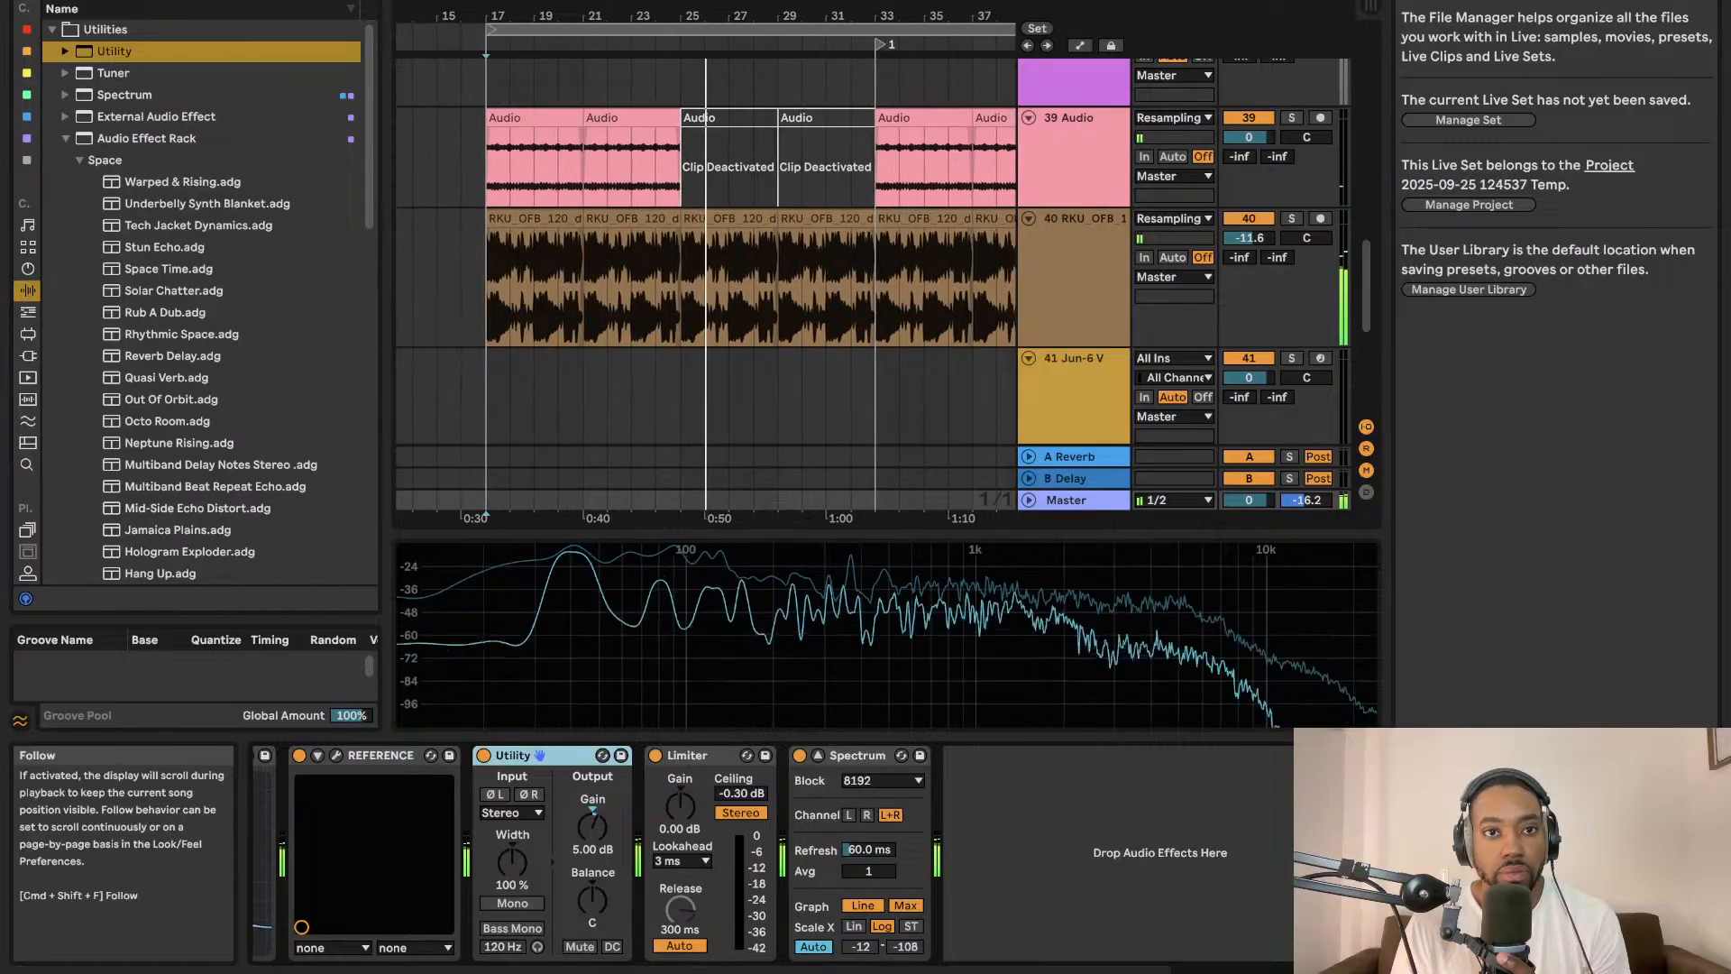